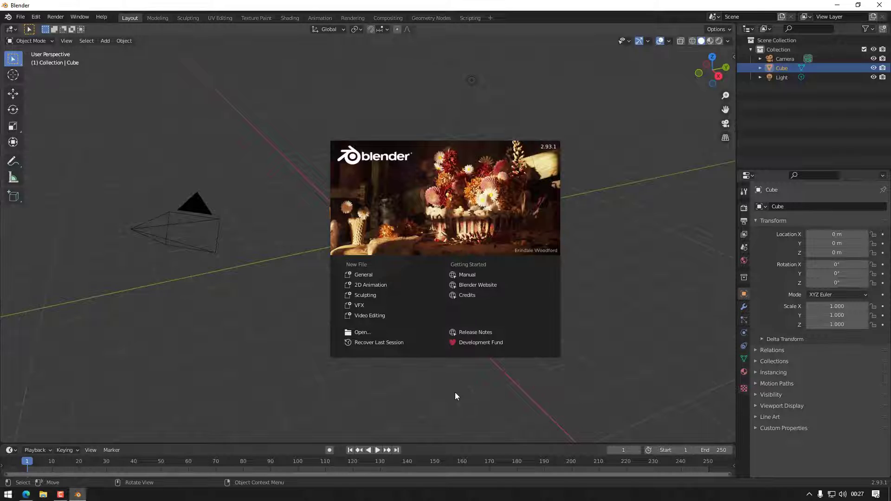
Step: Start a new General file from the splash screen
left_click(366, 274)
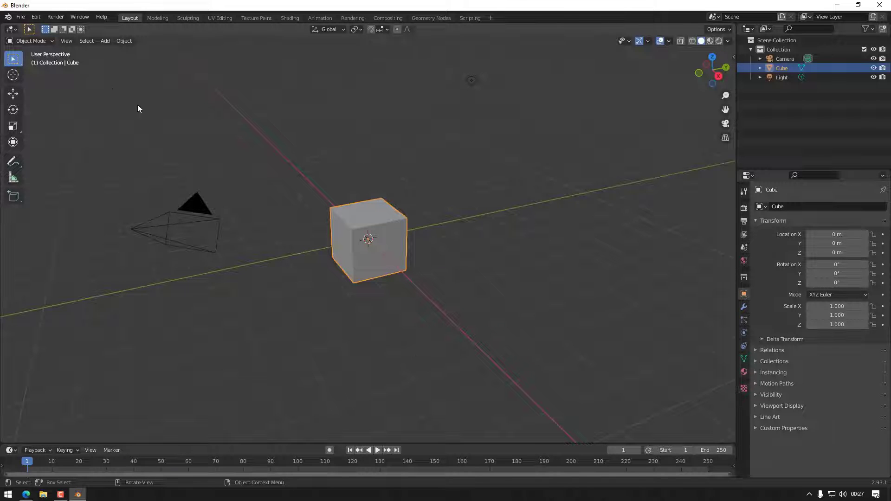
left_click(20, 16)
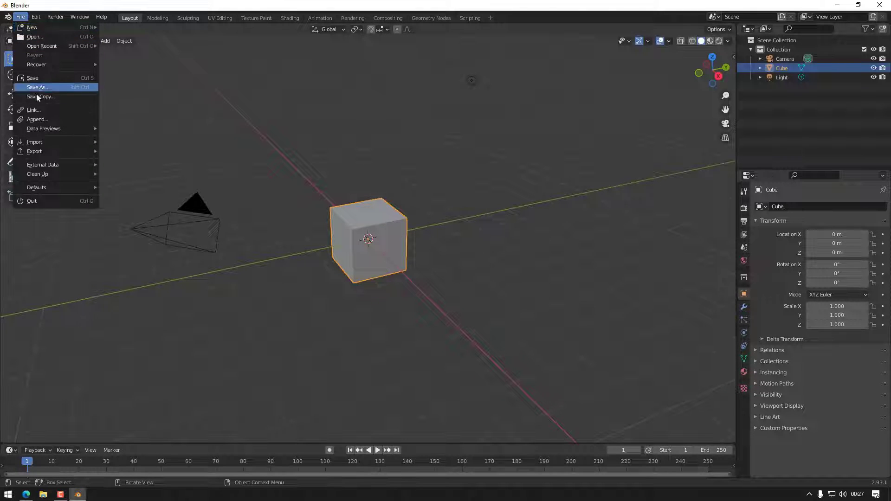
mouse_move(44, 153)
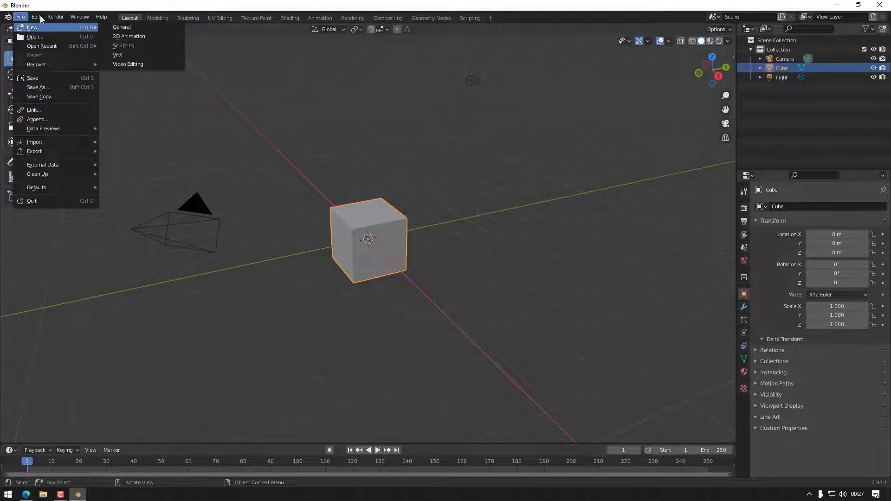
Step: Find the F2 add-on in the preferences, enable Mesh: F2 with its details expanded, and close the preferences
mouse_move(39, 18)
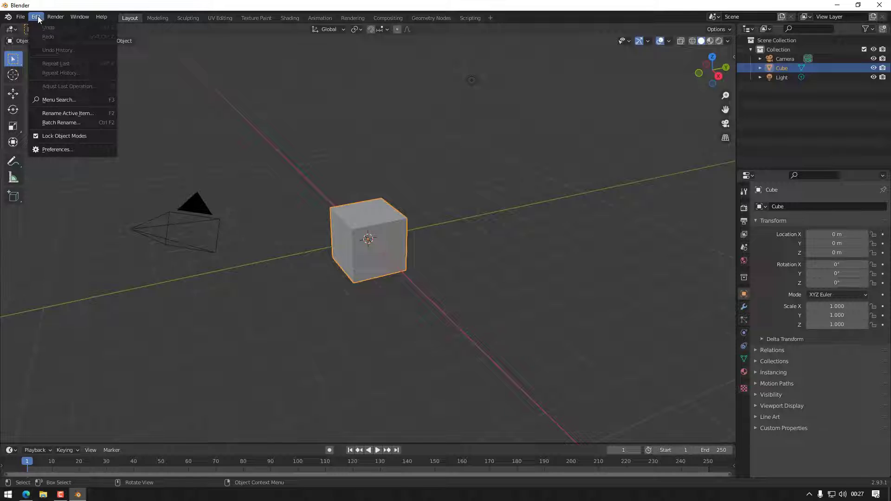
left_click(60, 148)
left_click(34, 111)
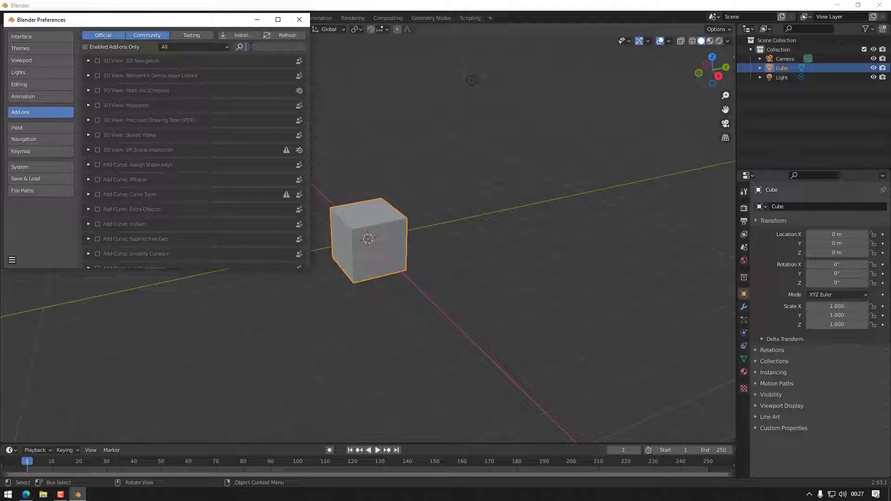
type("f2")
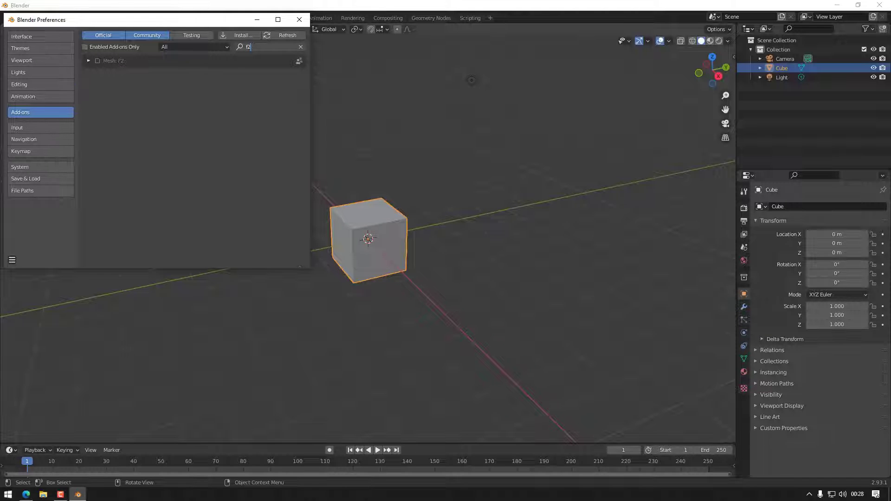
key("Return")
left_click(88, 60)
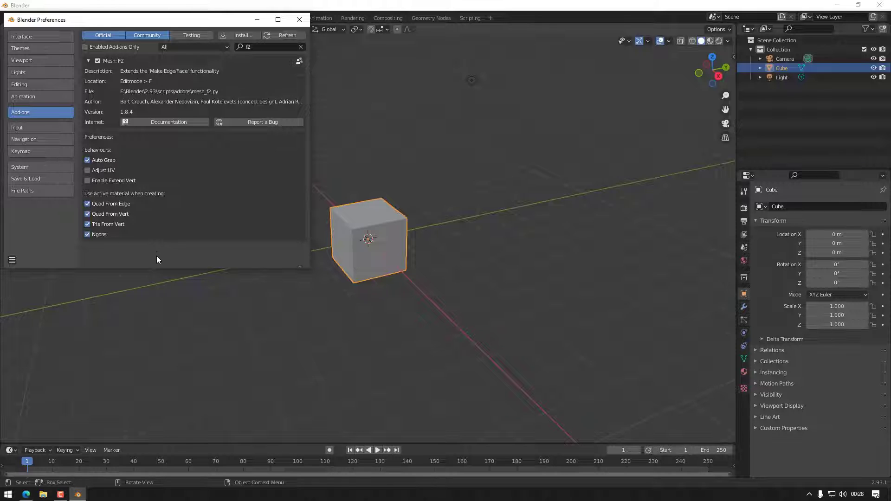
left_click(298, 20)
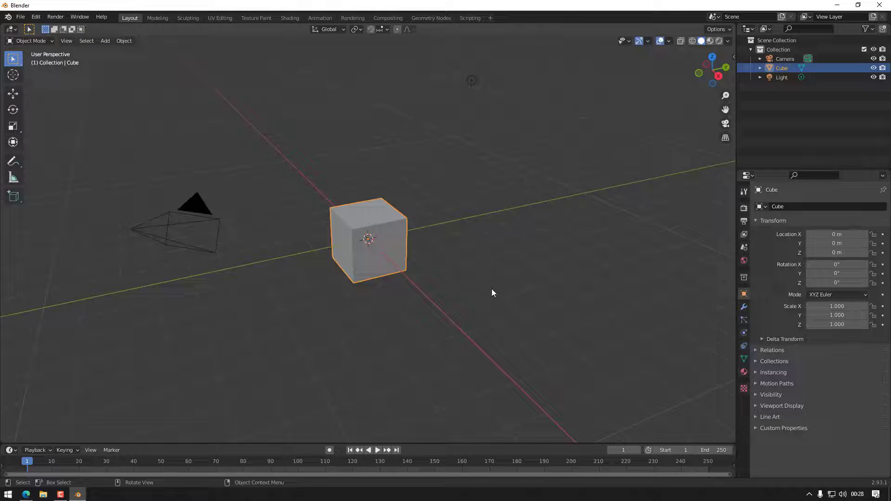
Step: Inspect the default cube from several angles by panning, zooming and snapping the view to the orthographic axes
middle_click_drag(509, 296, 568, 278)
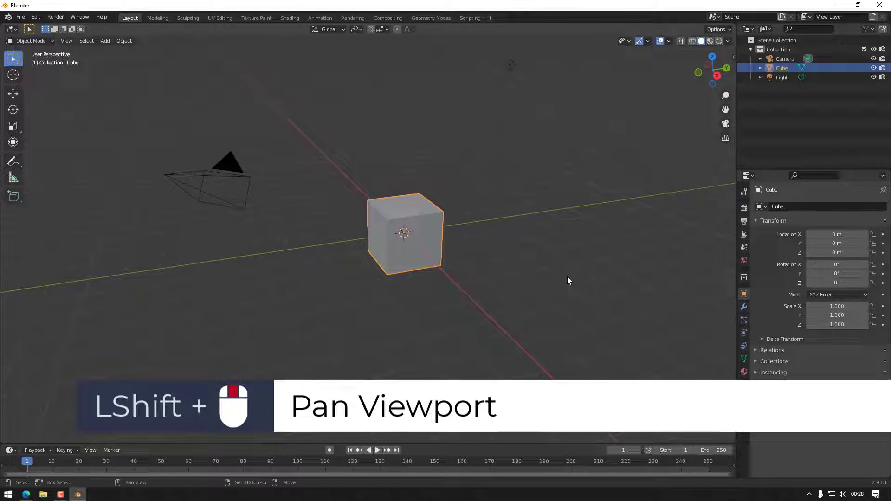
scroll(431, 269, "up", 2)
scroll(431, 268, "down", 4)
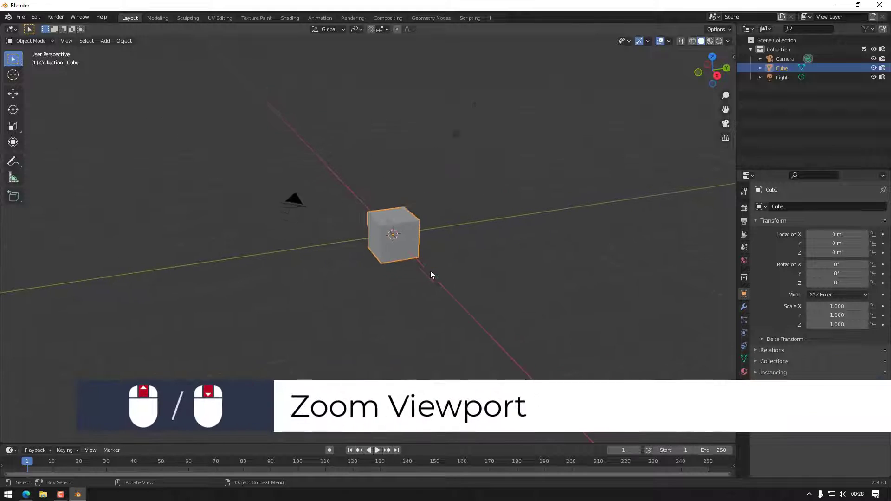
scroll(436, 271, "up", 4)
scroll(464, 284, "up", 1)
scroll(470, 297, "down", 3)
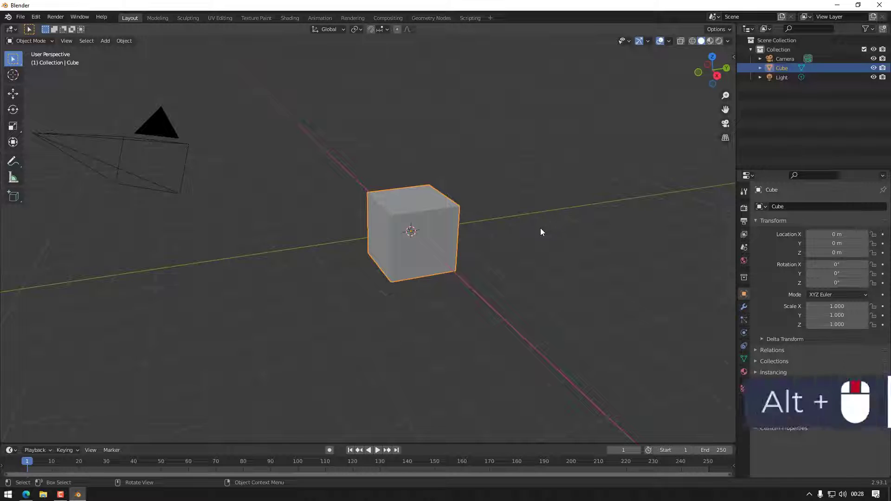
mouse_move(540, 228)
middle_mouse_down("alt")
mouse_move(525, 229)
mouse_move(533, 241)
middle_mouse_up("alt")
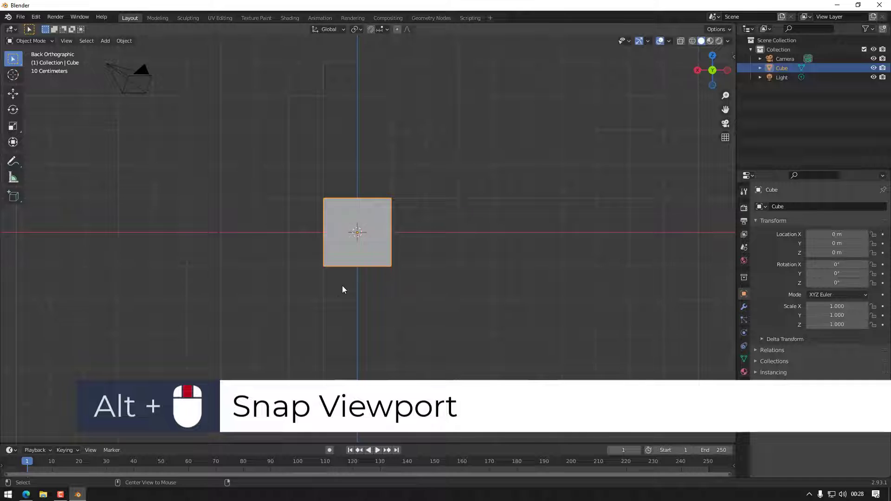
middle_click_drag(342, 291, 522, 308, "alt")
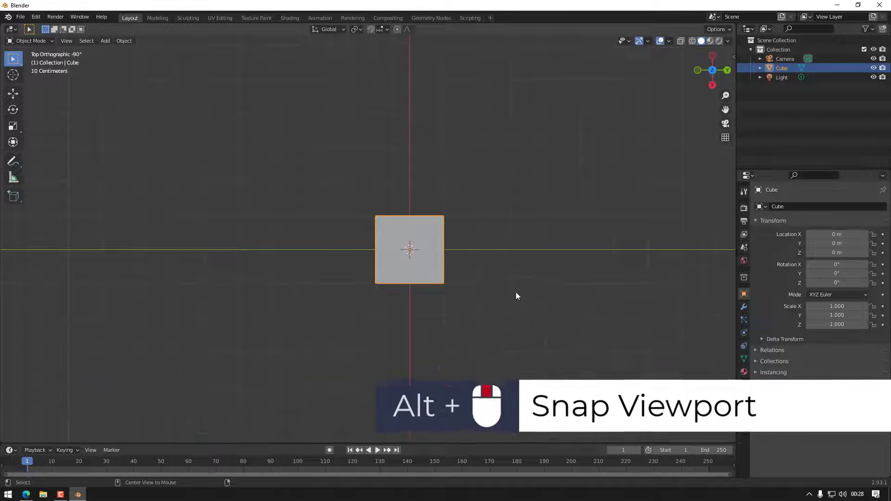
middle_click_drag(523, 144, 513, 317, "alt")
middle_click_drag(594, 332, 545, 289, "alt")
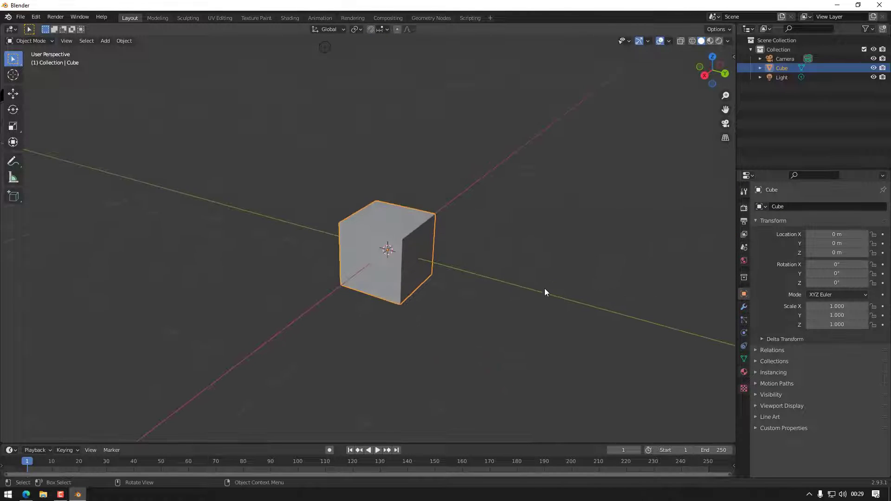
Step: Enter Edit Mode on the cube in Right Orthographic view and box-select all vertices on its +Y side with X-ray on
left_click(705, 76)
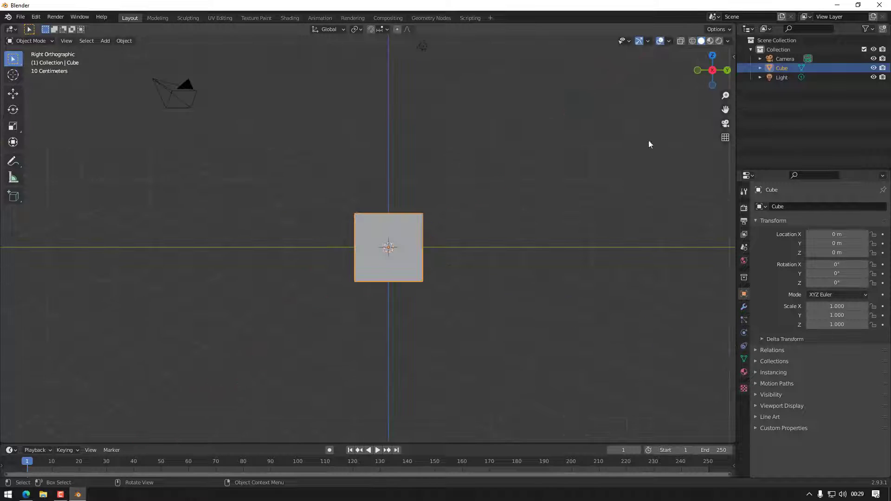
scroll(418, 249, "up", 4)
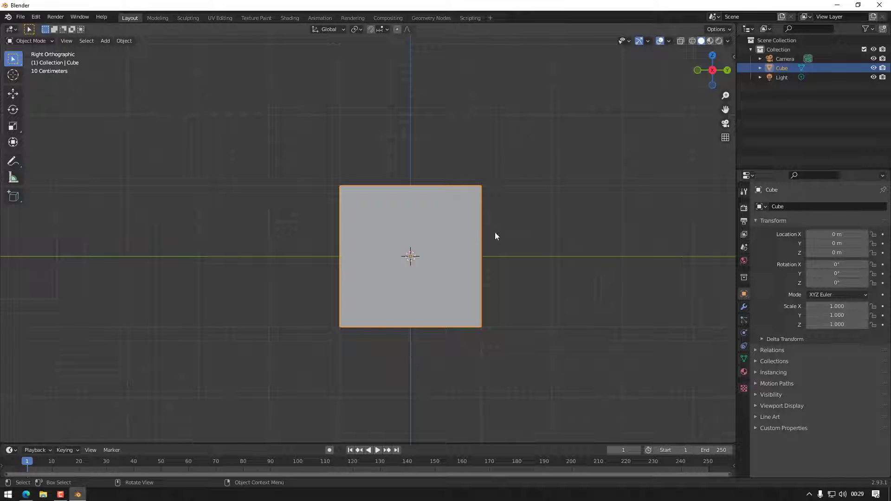
key("Tab")
key("b")
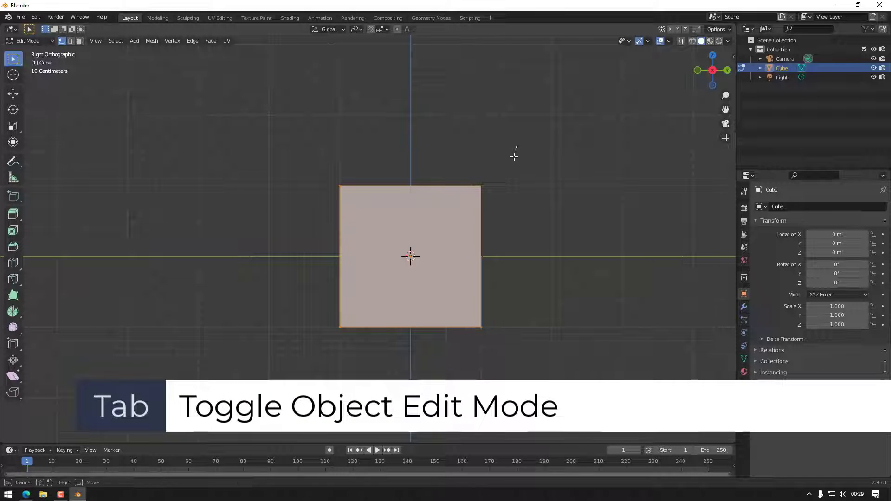
left_click_drag(514, 157, 598, 93)
left_click(680, 40)
key("b")
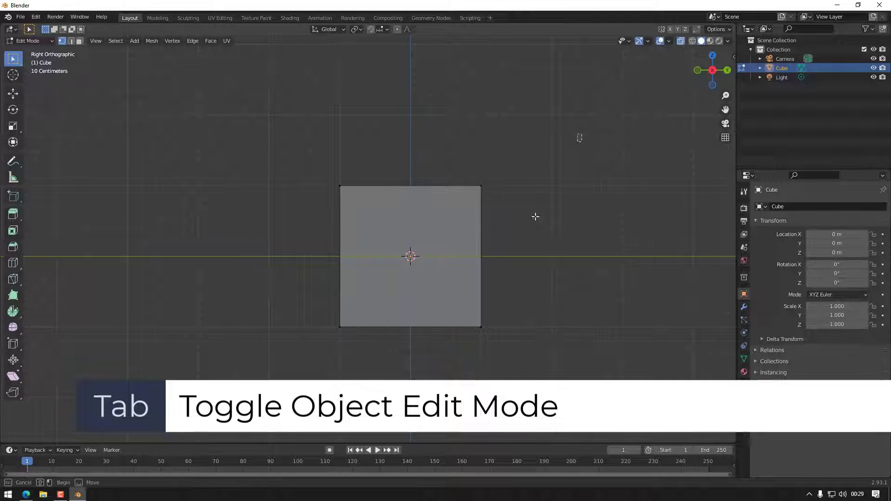
left_click_drag(580, 135, 475, 355)
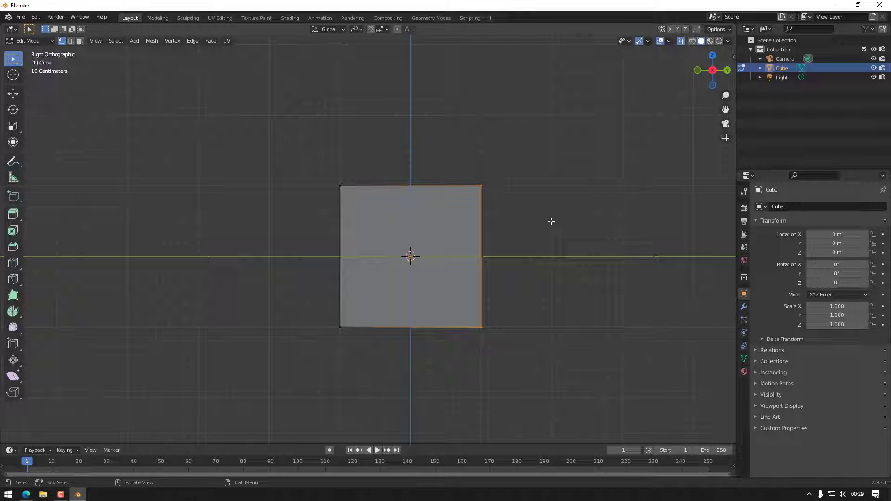
Step: Turn X-ray off, box-select the cube's upper +Y corner and try to move it
left_click(681, 42)
left_click_drag(510, 157, 457, 212)
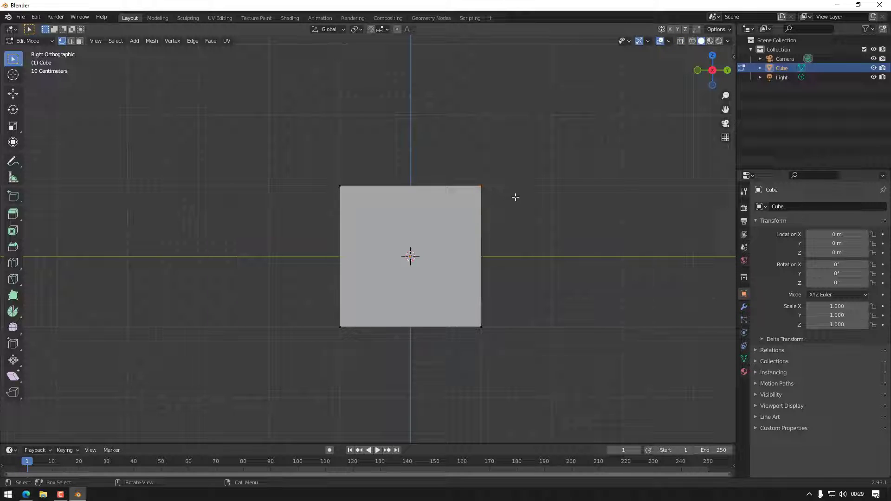
key("g")
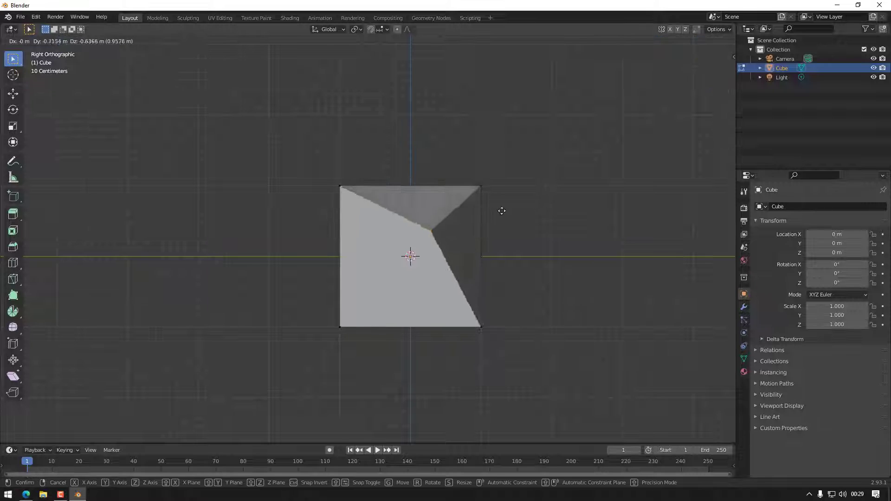
right_click(522, 212)
Step: Turn X-ray back on, try to move the cube's upper +Y corner, and box-select that corner again
left_click(680, 41)
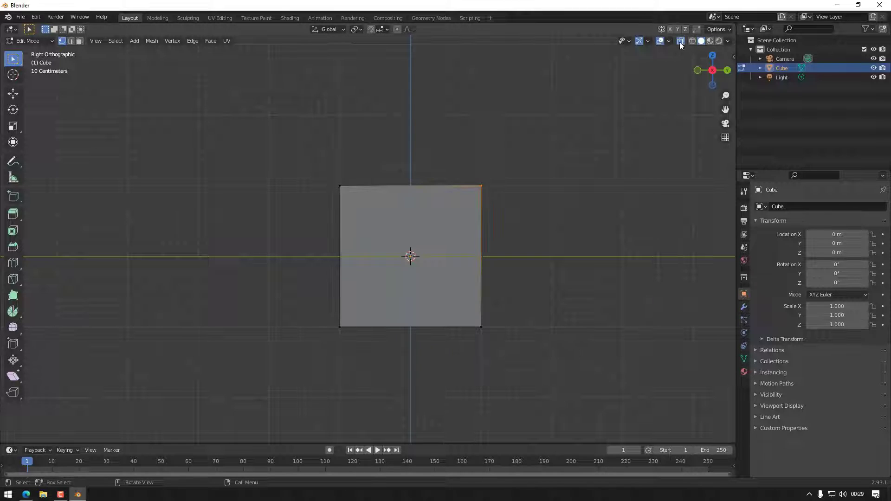
key("g")
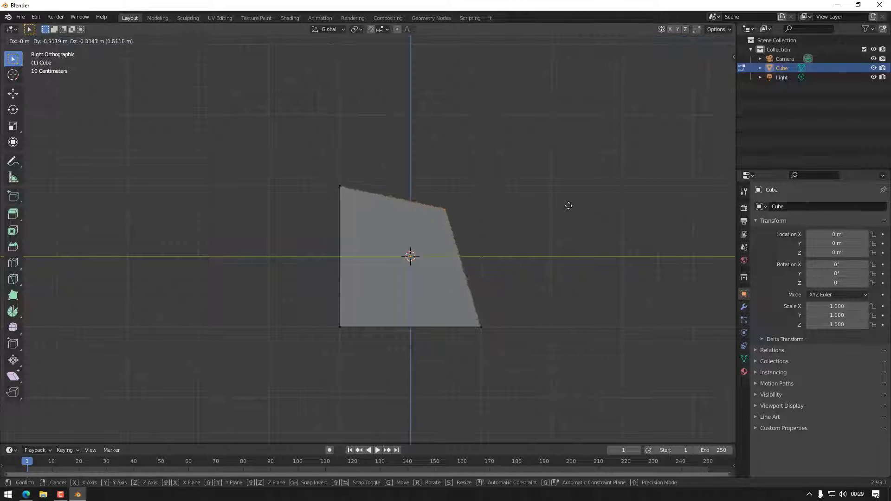
right_click(570, 223)
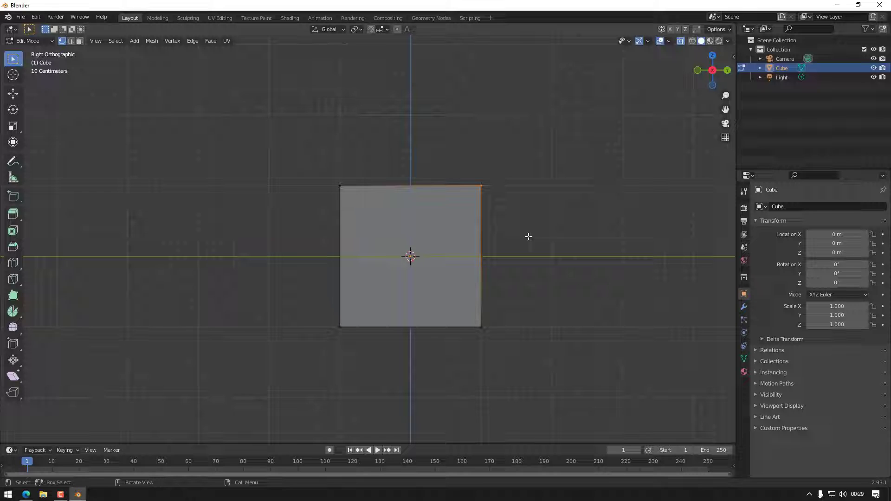
left_click_drag(530, 154, 455, 213)
Step: Toggle the cube between Object Mode and Edit Mode, undoing the deselection made in Object Mode, and finish in Edit Mode
left_click(44, 40)
left_click(27, 52)
left_click(446, 151)
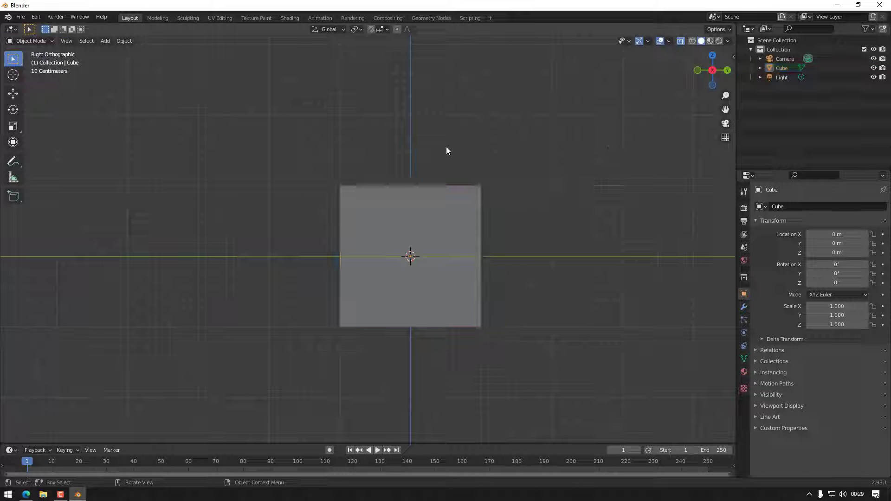
key("ctrl+z")
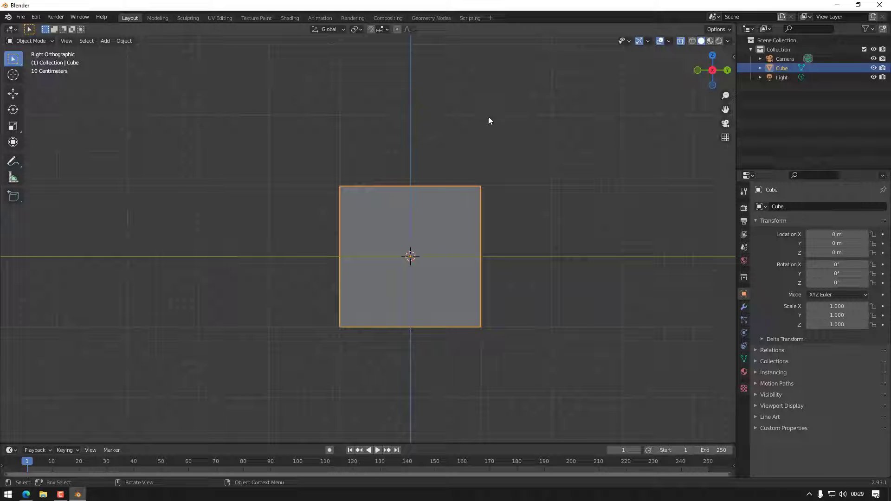
left_click(47, 41)
left_click(38, 60)
left_click(42, 41)
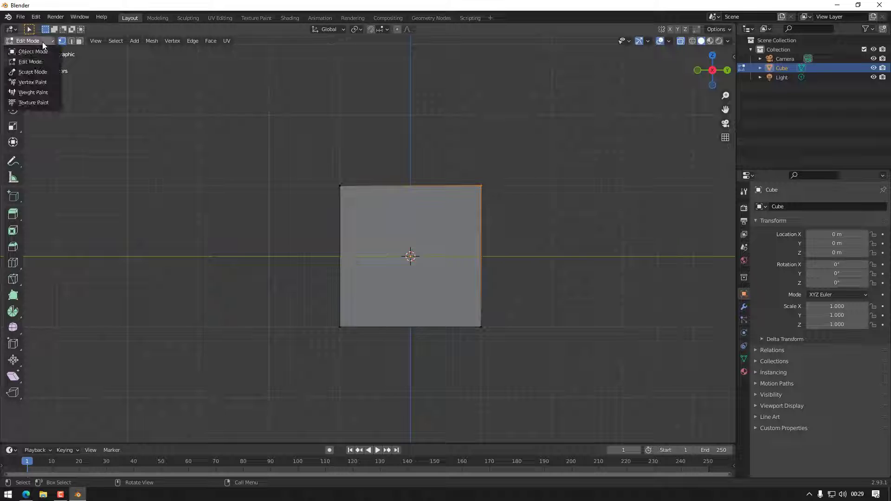
left_click(40, 50)
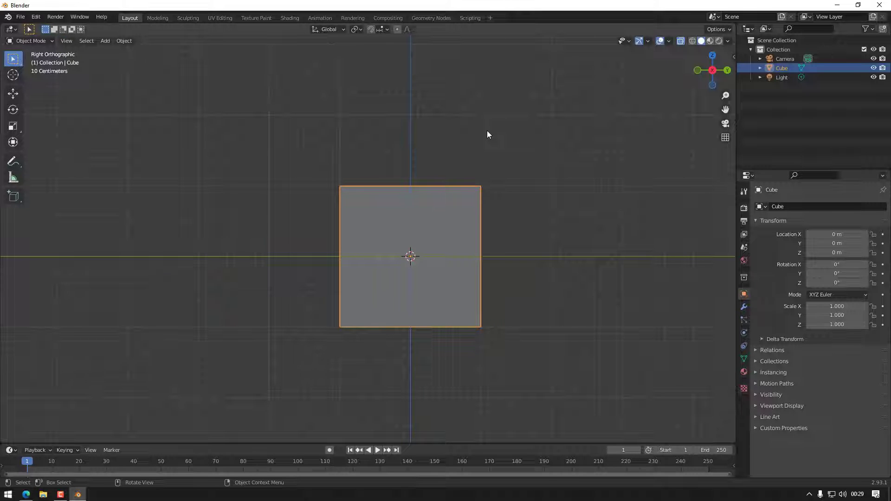
key("Tab")
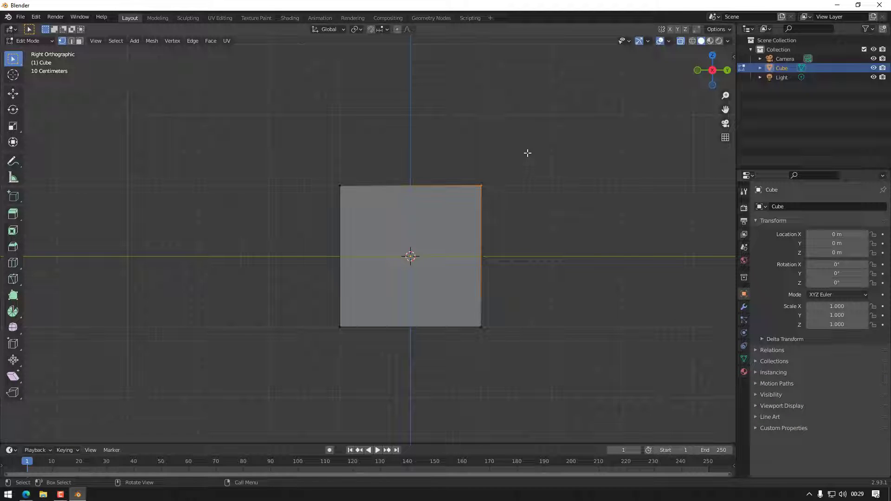
Step: Box-select the cube's upper +Y corner vertices, activate the Move tool and switch back to the Select Box tool
left_click_drag(528, 153, 431, 226)
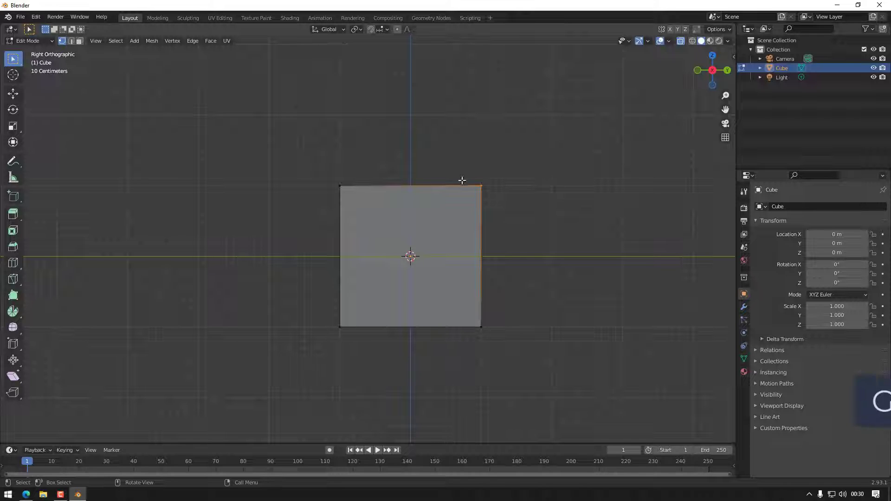
left_click(13, 94)
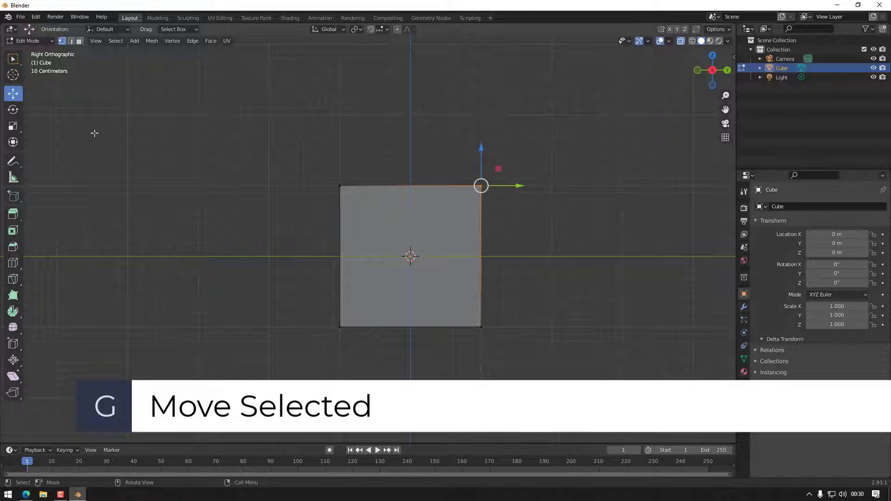
left_click(13, 58)
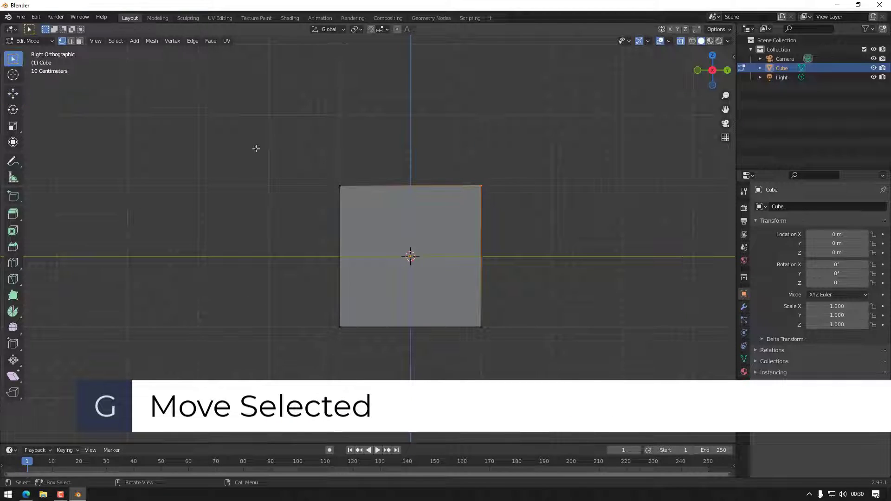
Step: Clear the selection, box-select both upper +Y corner vertices of the cube and try to move them freely
left_click(541, 167)
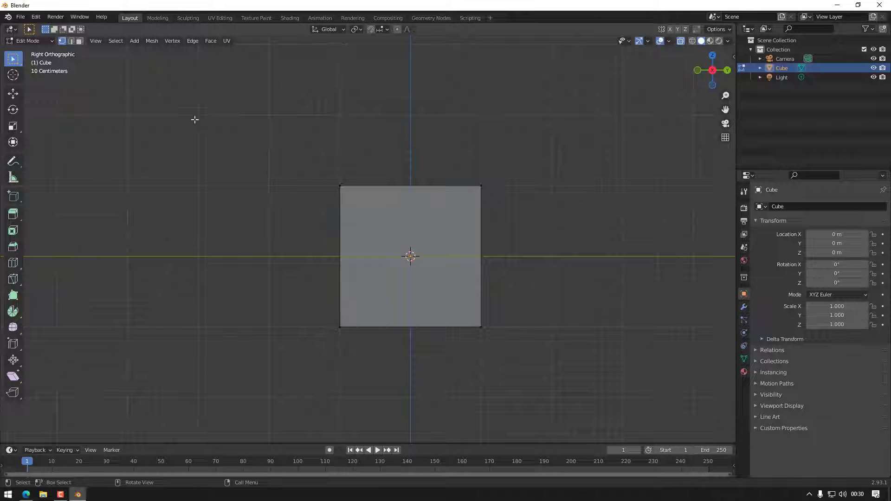
key("b")
left_click_drag(438, 216, 519, 149)
key("g")
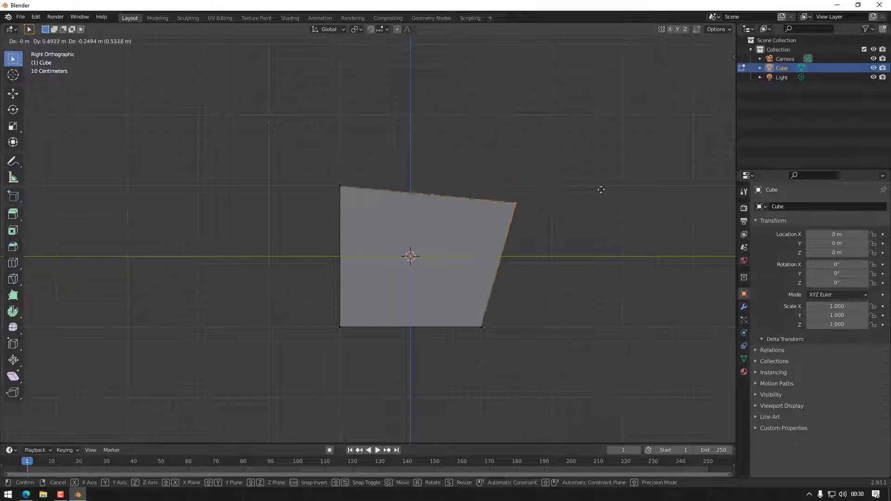
key("Escape")
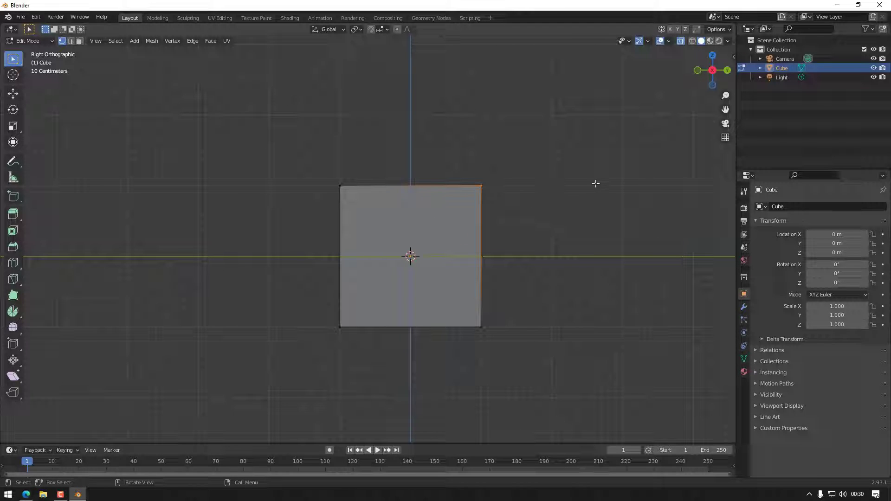
Step: Box-select the cube's upper +Y corner vertices and try moving them along the Z, Y and X axes
left_click_drag(614, 111, 458, 240)
key("g")
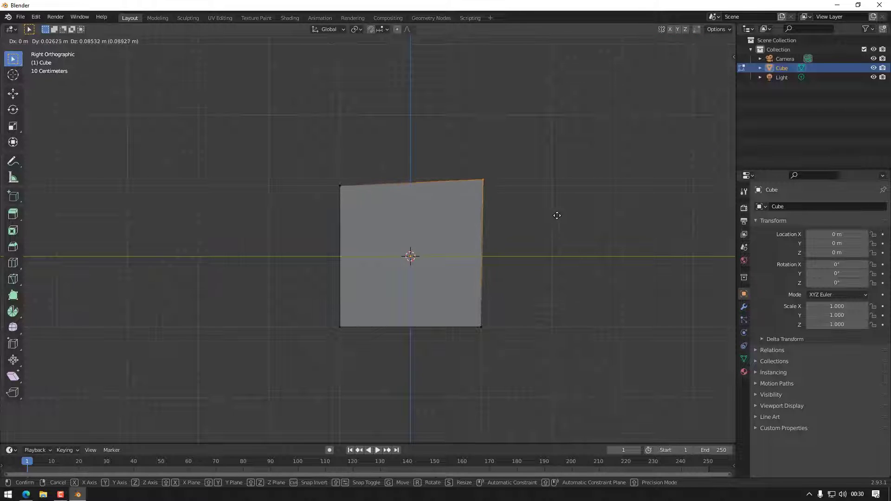
key("z")
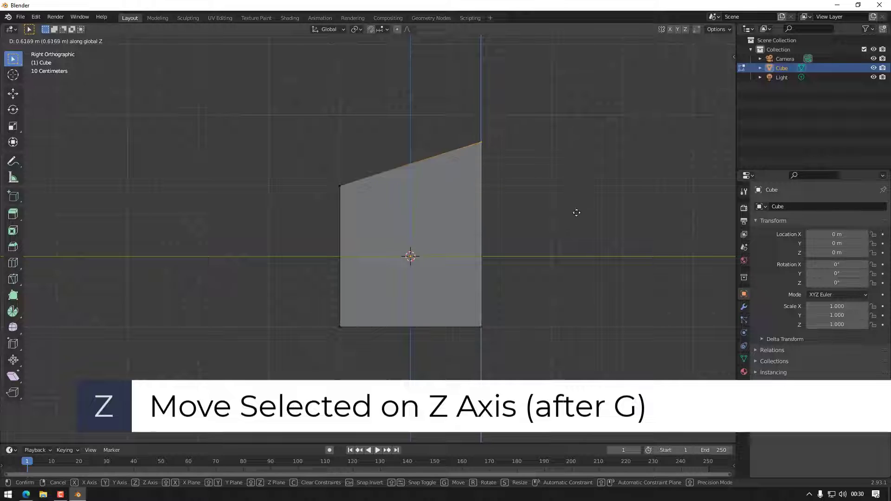
key("y")
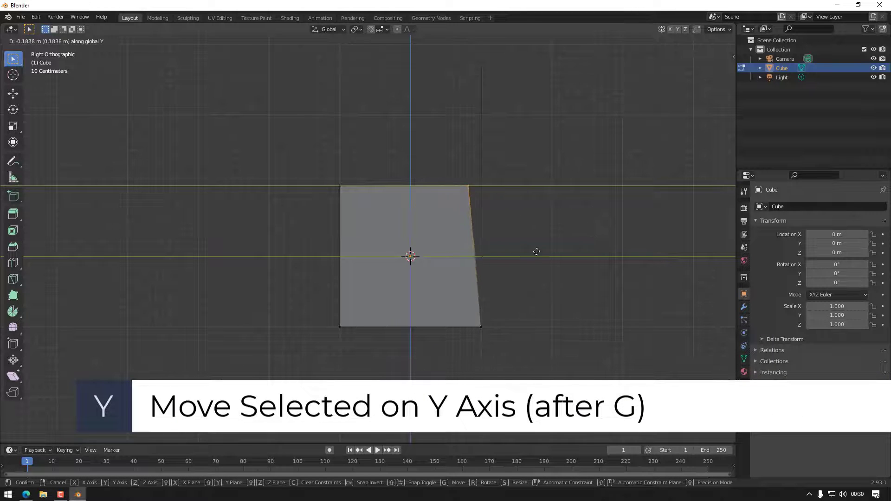
key("x")
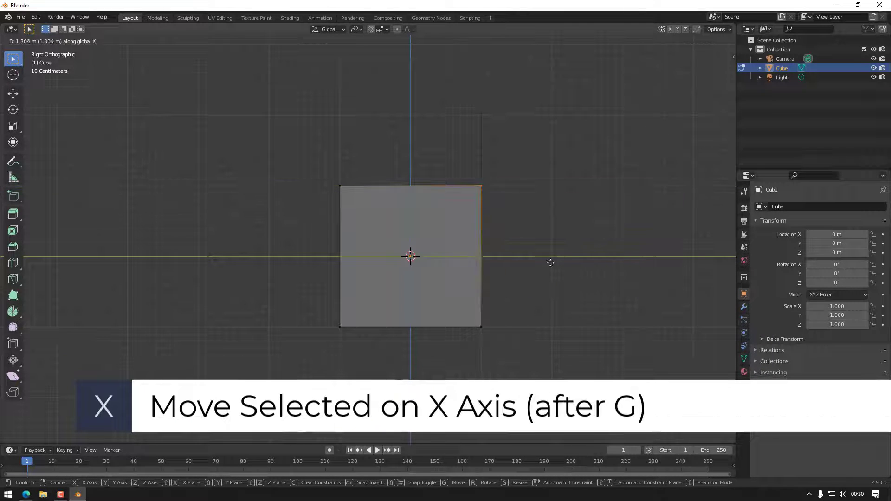
left_click(550, 267)
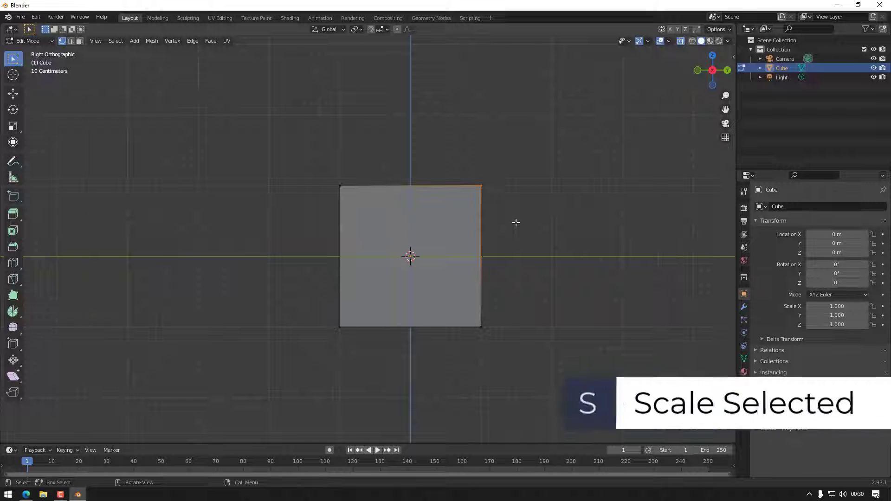
Step: Try scaling the cube's two upper +Y vertices freely, including in perspective view, and along the Z, X and Y axes
key("s")
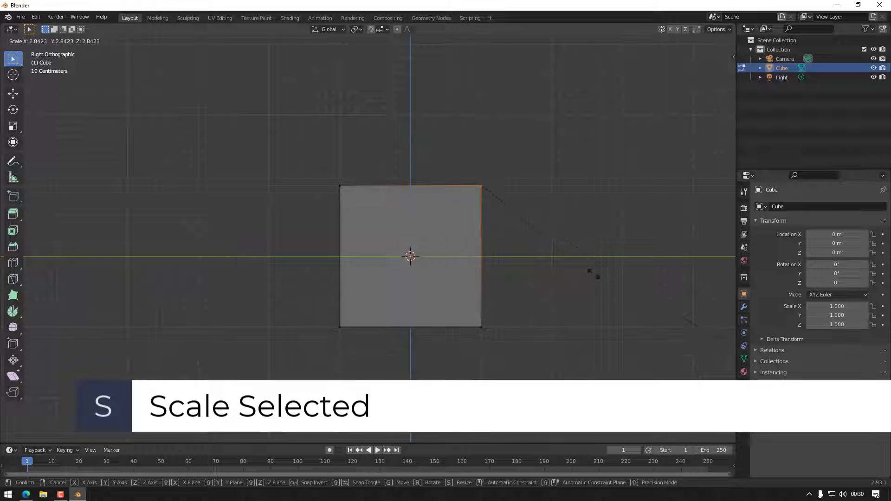
right_click(539, 236)
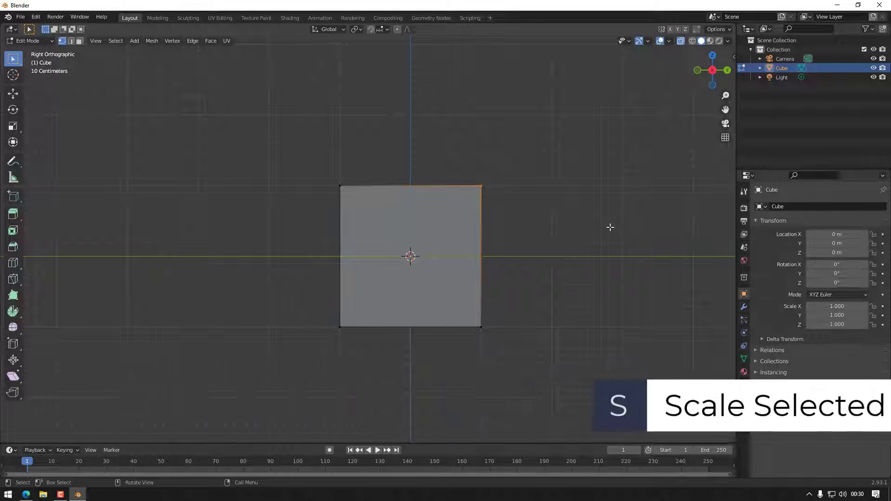
middle_click_drag(608, 227, 576, 234)
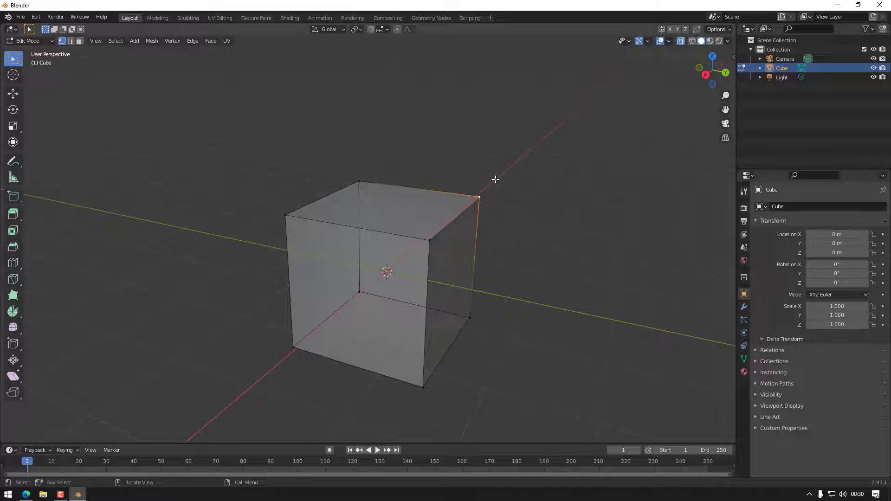
left_click_drag(496, 179, 408, 260)
key("s")
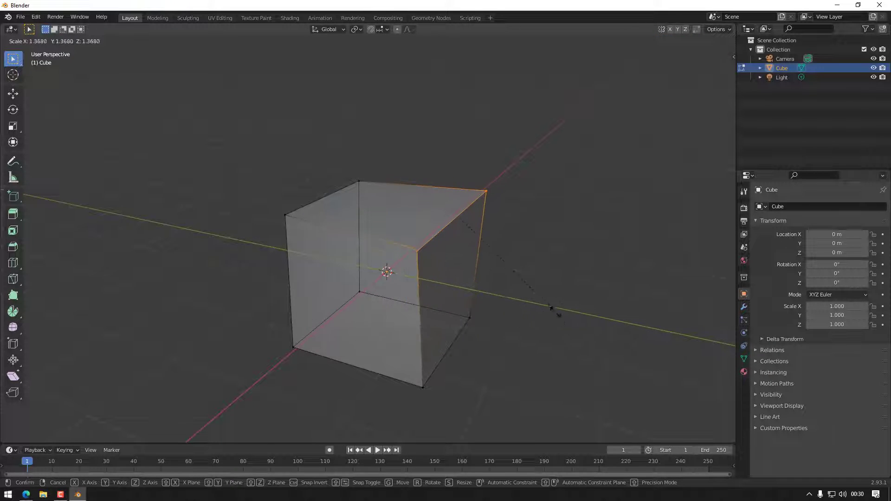
key("z")
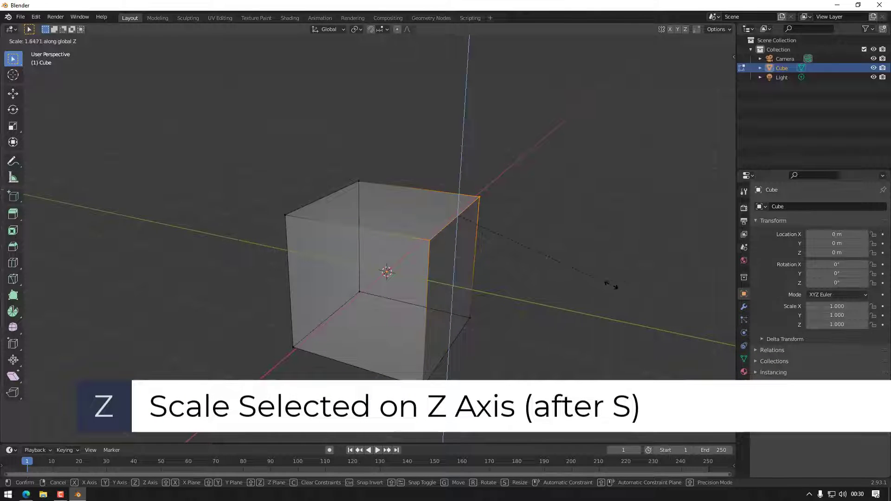
key("x")
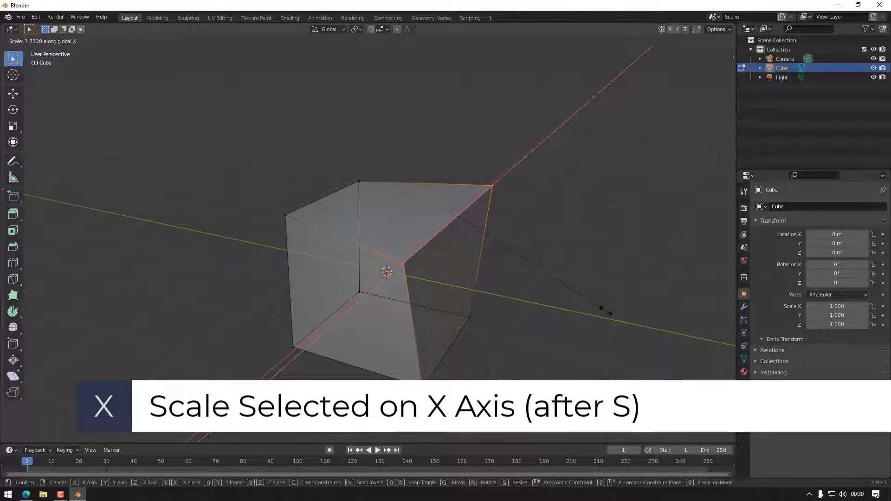
key("y")
left_click(579, 307)
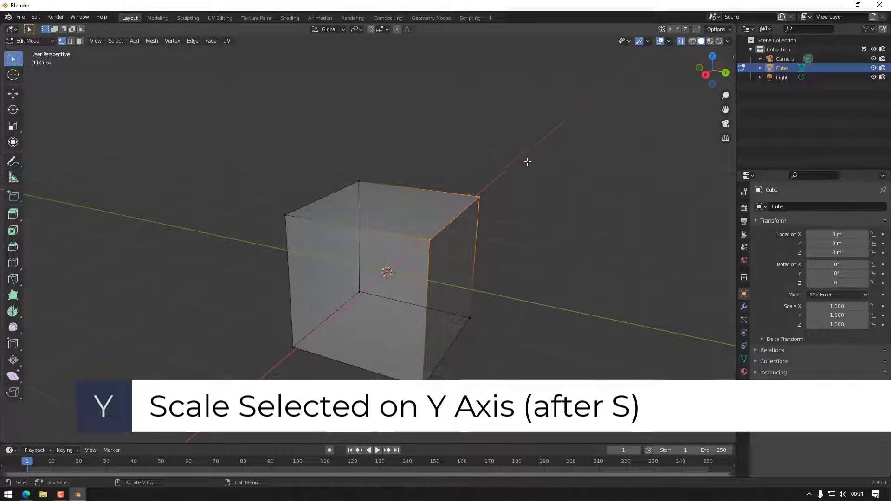
Step: Box-select the cube's upper +Y vertices again and try rotating them freely and about the Z, X and Y axes
left_click_drag(527, 162, 413, 283)
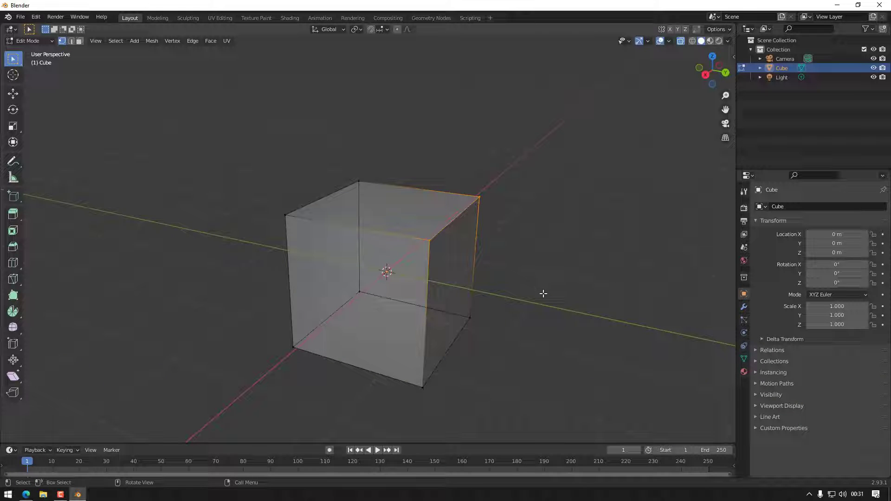
key("r")
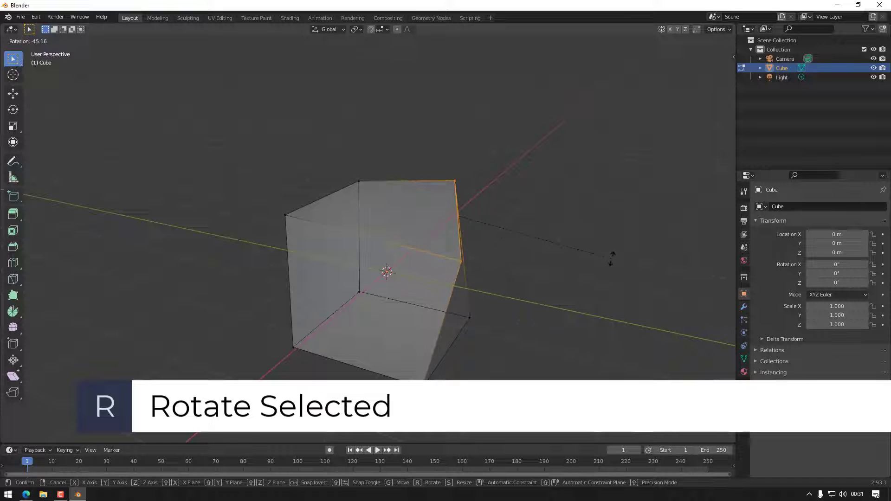
key("z")
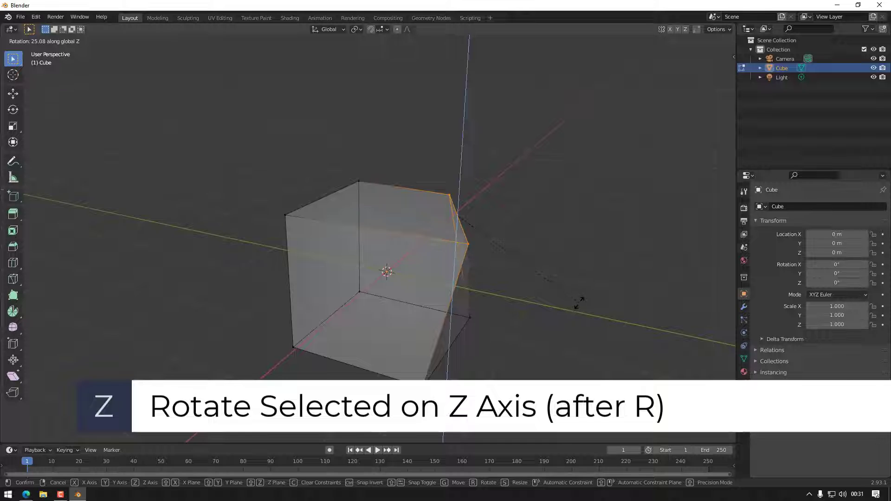
key("x")
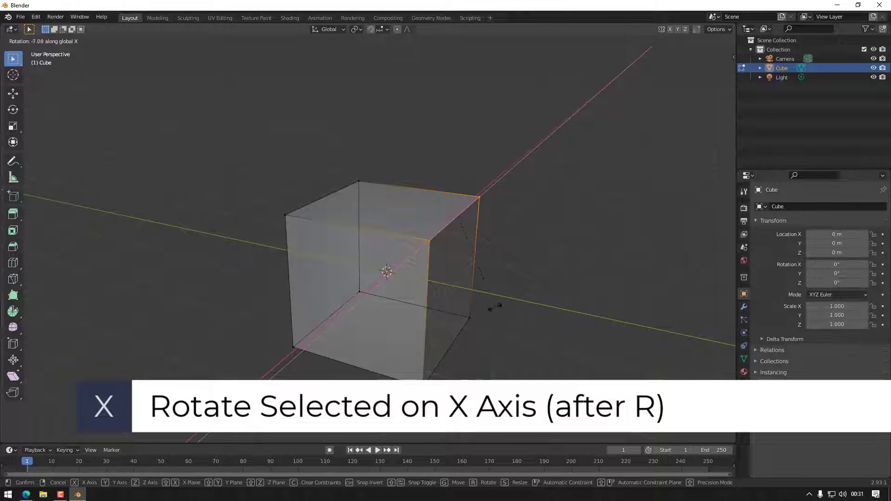
key("y")
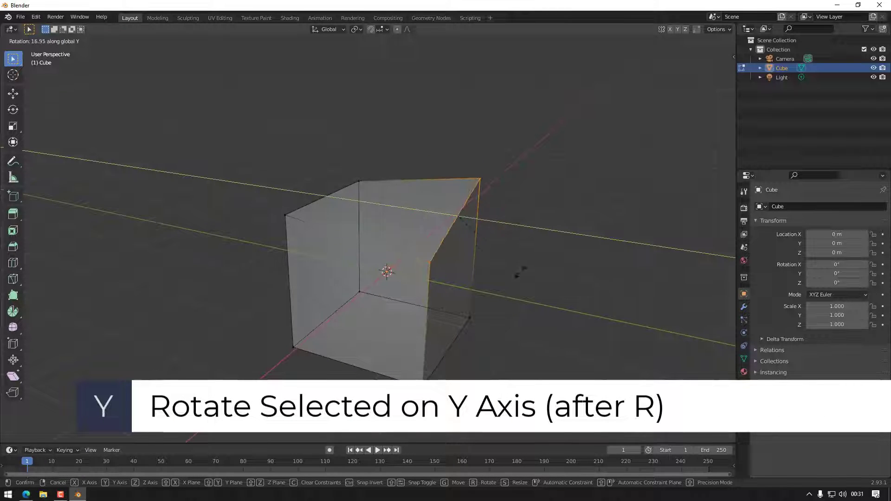
right_click(523, 317)
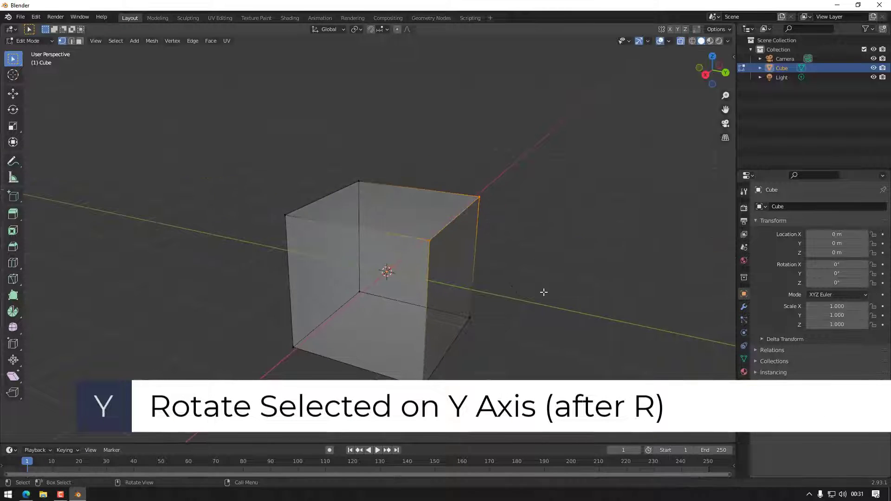
Step: In the right orthographic view, box-select all the cube's +Y side vertices and move them about -0.98 m along Y
left_click(702, 78)
left_click_drag(499, 173, 416, 250)
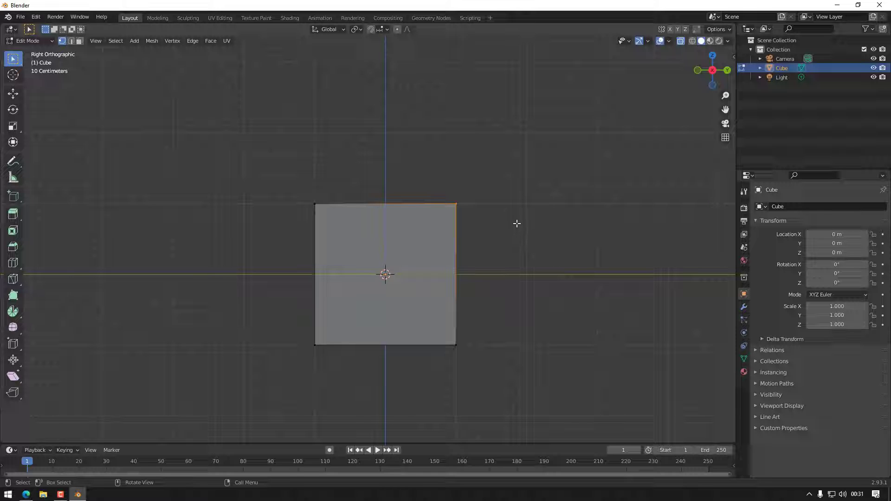
left_click_drag(521, 165, 424, 409)
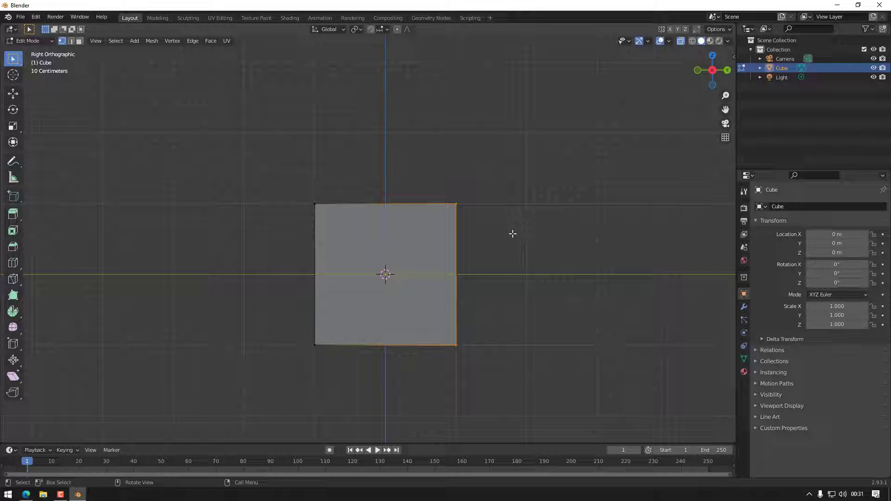
key("g")
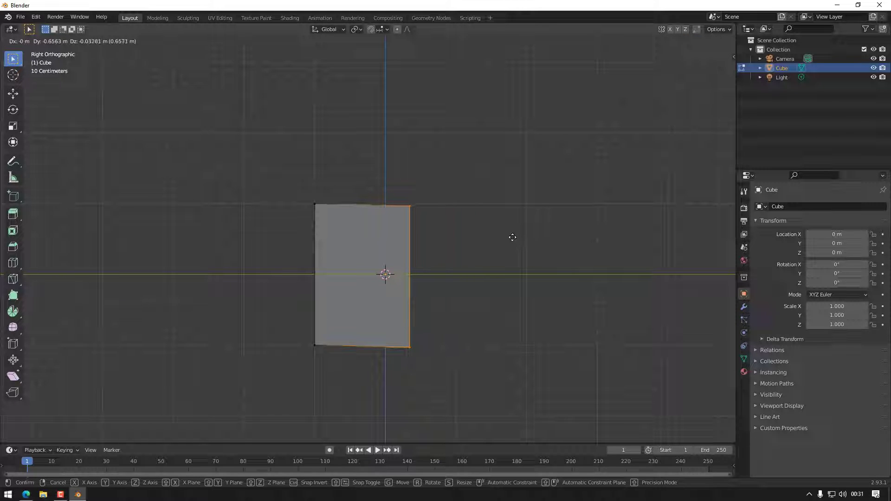
key("x")
key("y")
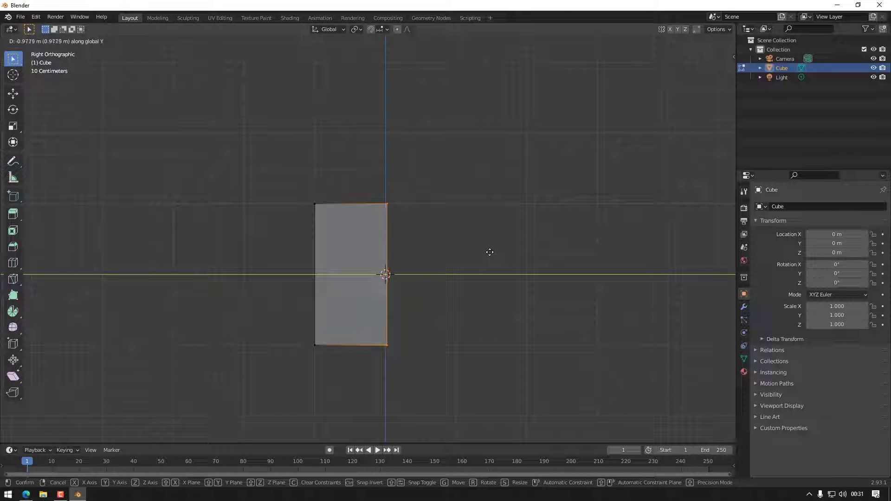
left_click(490, 252)
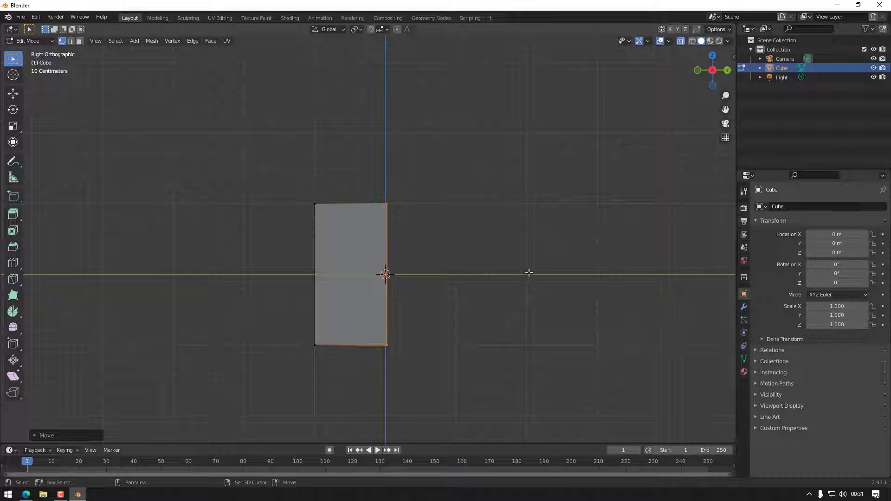
Step: Show the box in perspective and switch through face and edge selection modes, finishing in vertex selection mode
mouse_move(529, 273)
middle_mouse_down("shift")
mouse_move(513, 282)
mouse_move(538, 265)
middle_mouse_up("shift")
middle_click_drag(587, 235, 505, 299, "shift")
left_click(79, 41)
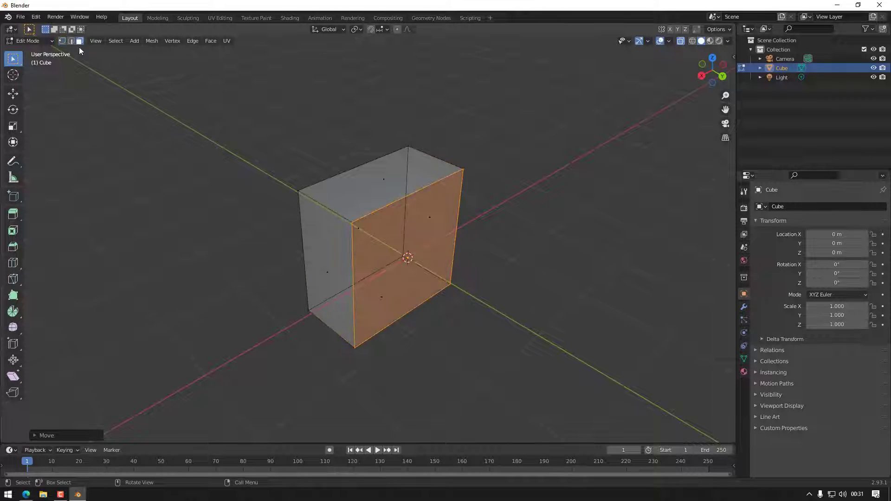
key("1")
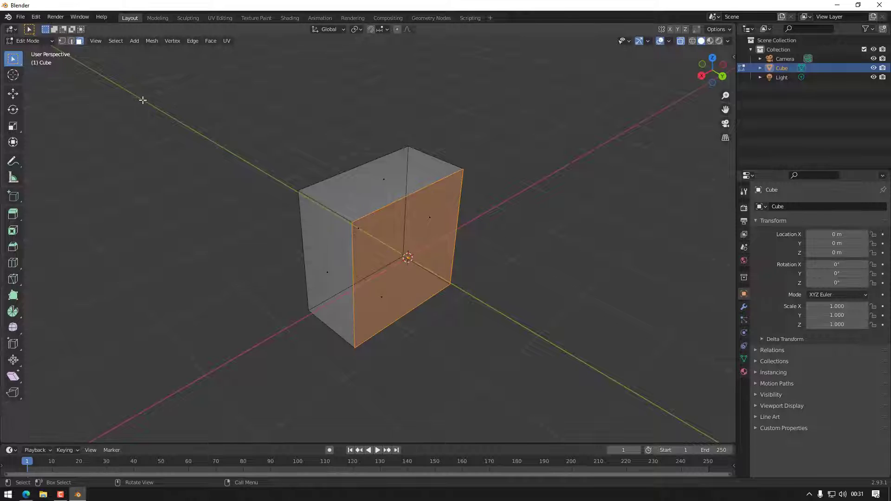
key("2")
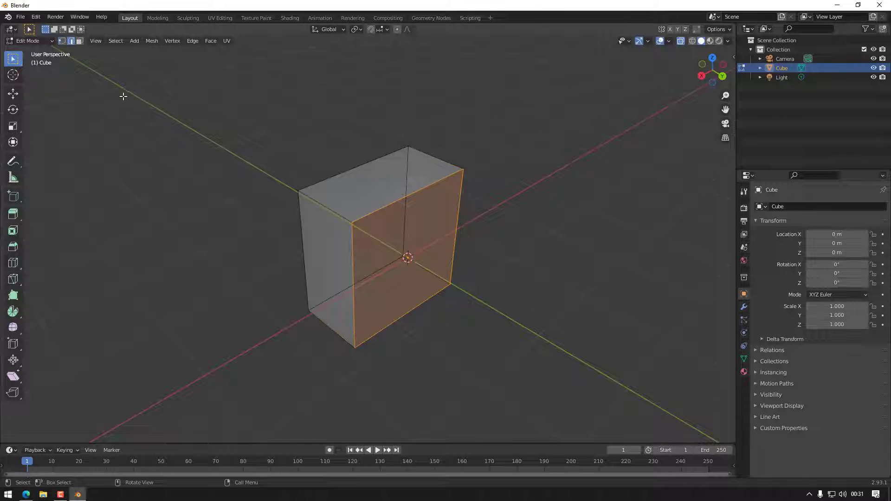
key("1")
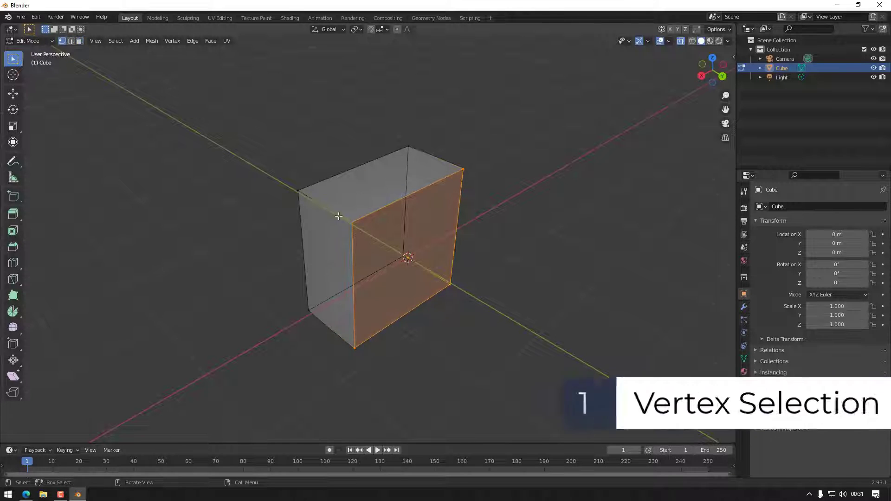
Step: Select the box's upper corner vertex on the +X, +Y side, and in edge selection mode select the +Y face's upper edge
left_click(370, 238)
key("2")
left_click(385, 216)
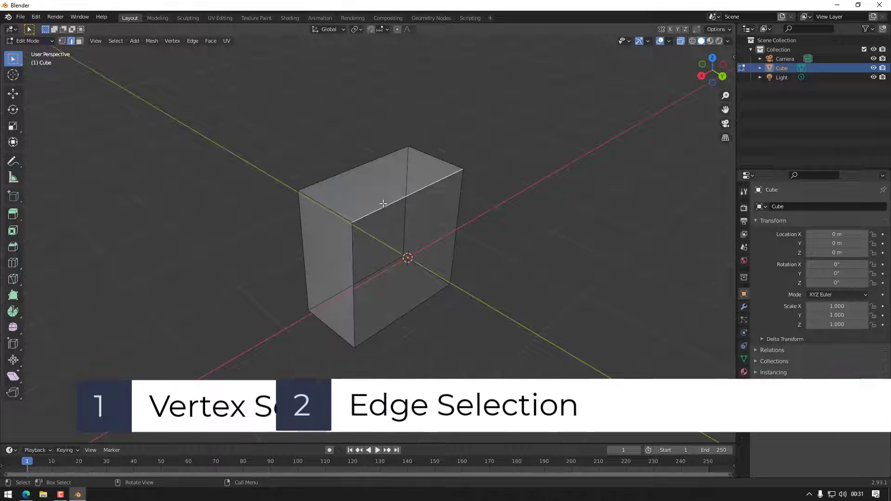
Step: Switch to face selection mode and select the box's +Y, +X, top, -X, bottom and -Y faces one at a time
key("3")
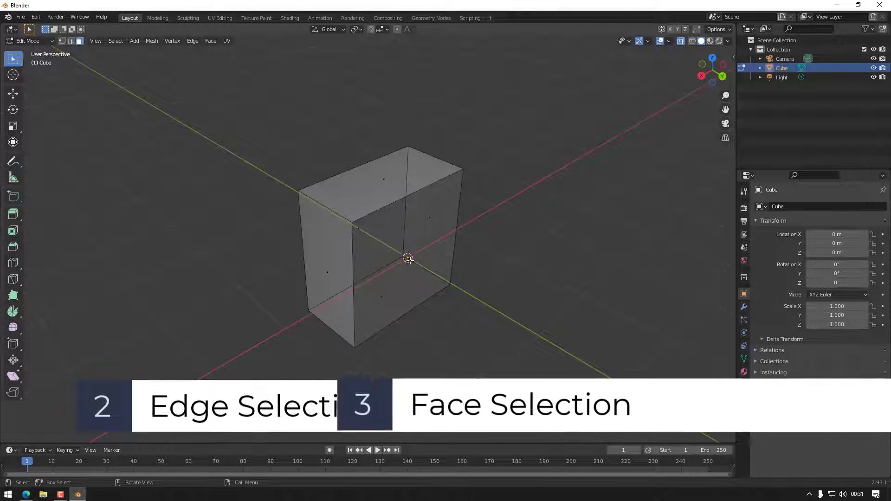
left_click(409, 260)
left_click(326, 274)
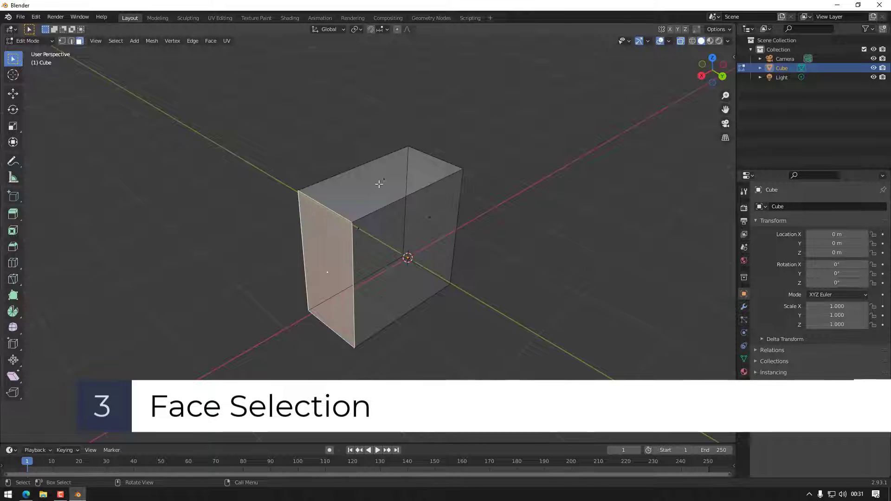
left_click(382, 190)
left_click(432, 218)
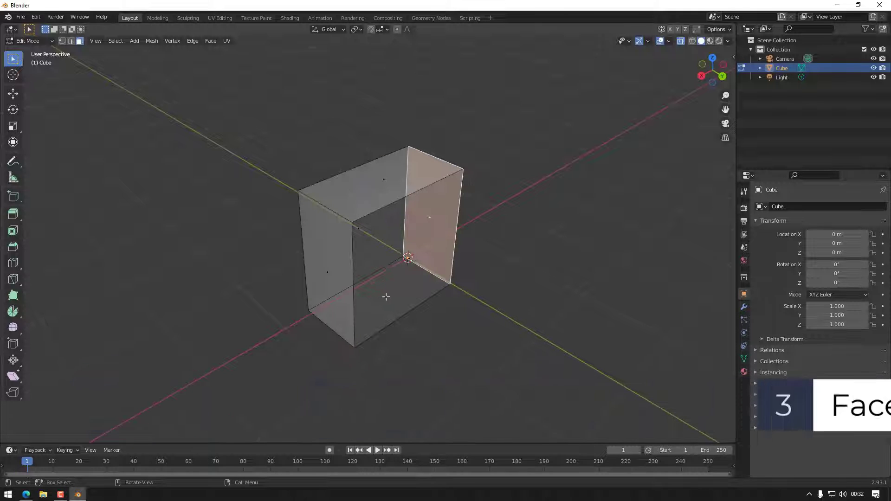
left_click(326, 270)
left_click(381, 298)
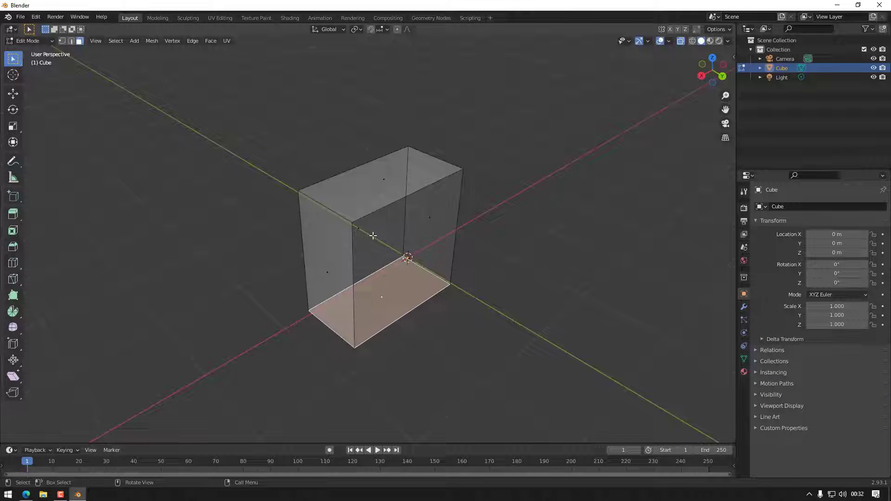
left_click(362, 232)
Step: Clear the selection and select the box's -Y, +X and bottom faces in turn, finishing on the bottom face
key("alt+a")
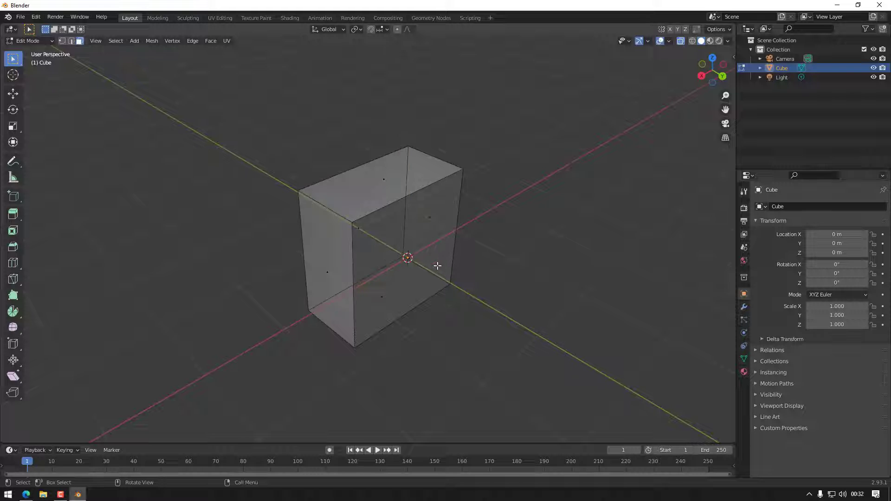
left_click(359, 238)
left_click(329, 274)
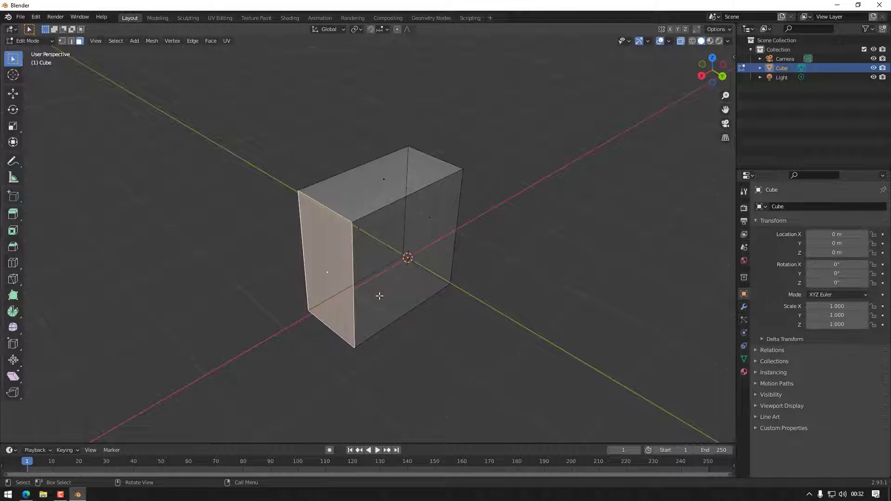
left_click(390, 300)
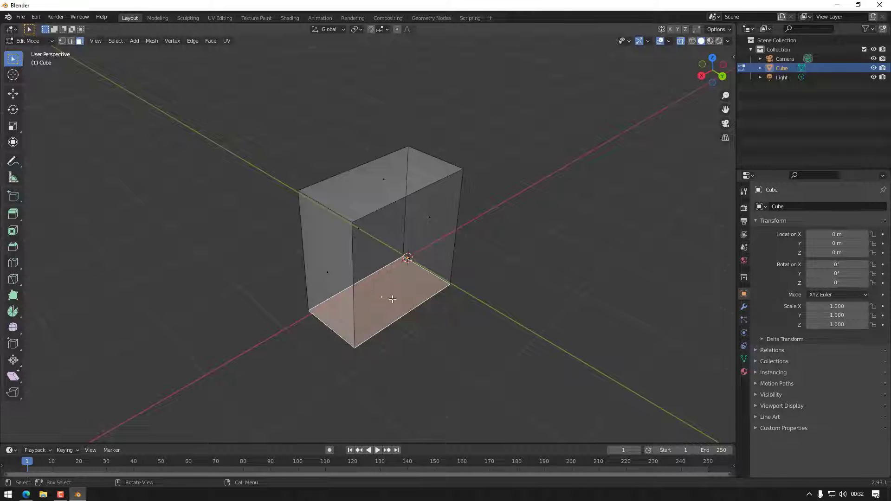
Step: Select the box's +Y face, try selecting the top and +Y faces together, and clear the selection
left_click(415, 255)
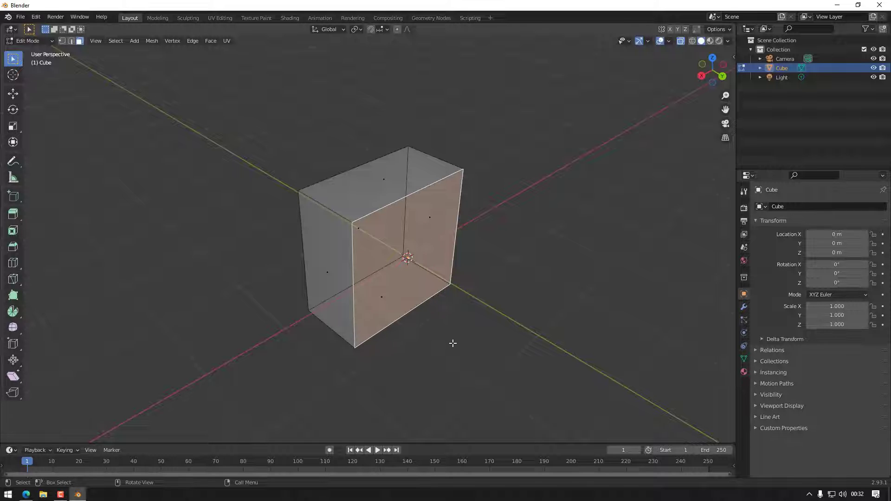
middle_click_drag(453, 343, 481, 331)
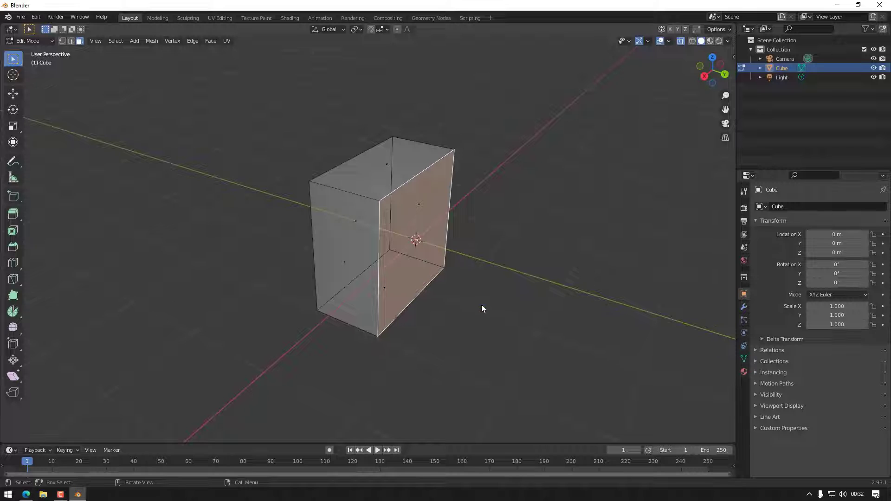
key("x")
key("Delete")
left_click(387, 164)
left_click(416, 240, "shift")
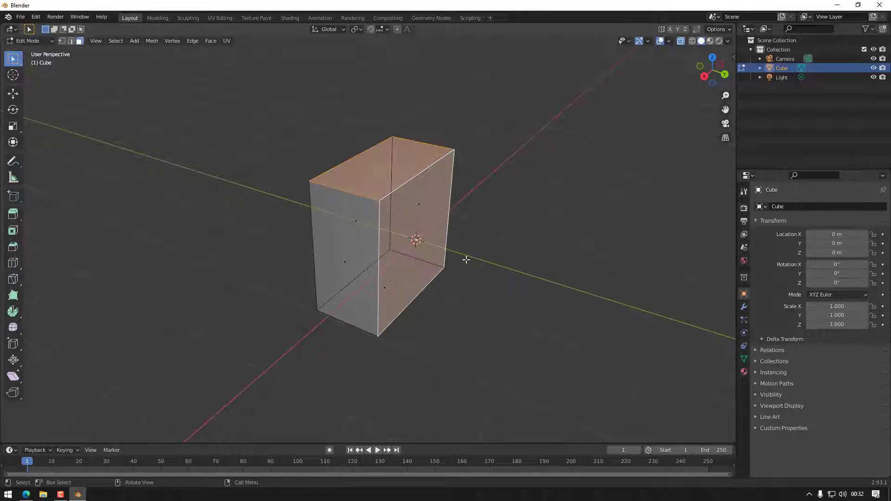
left_click(462, 257)
Step: Delete only the box's +Y face, using the Faces delete option
left_click(415, 240)
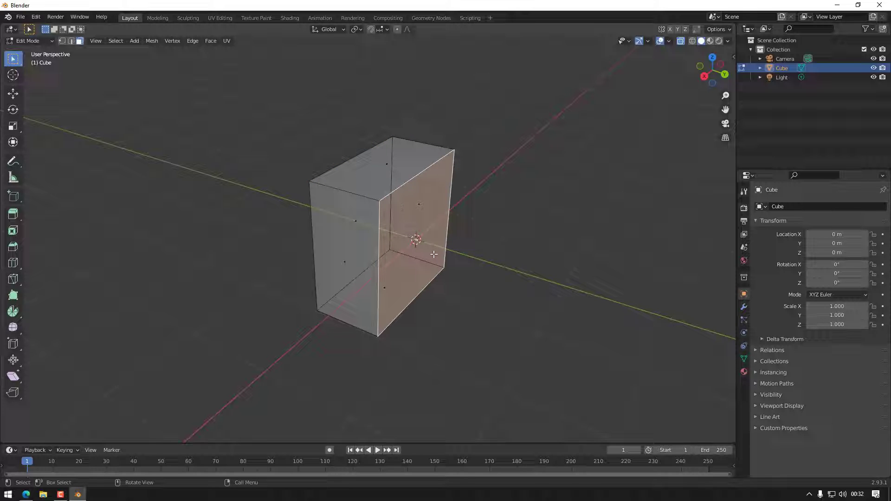
key("x")
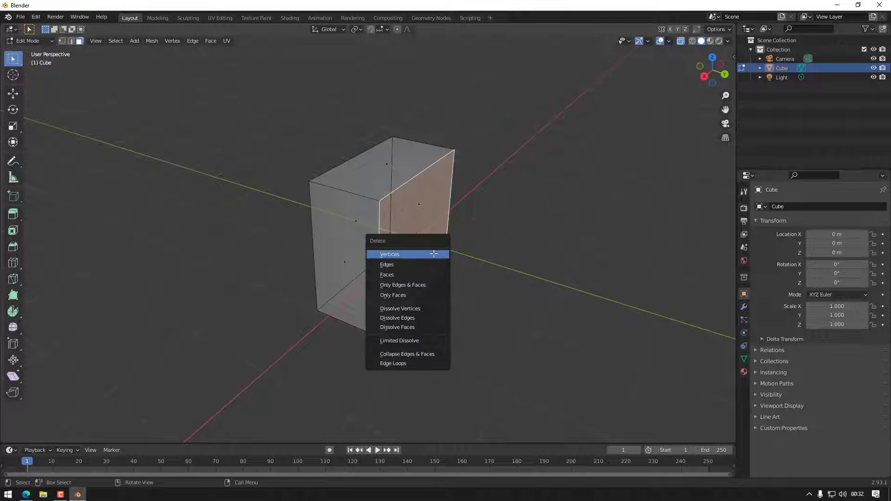
left_click(409, 275)
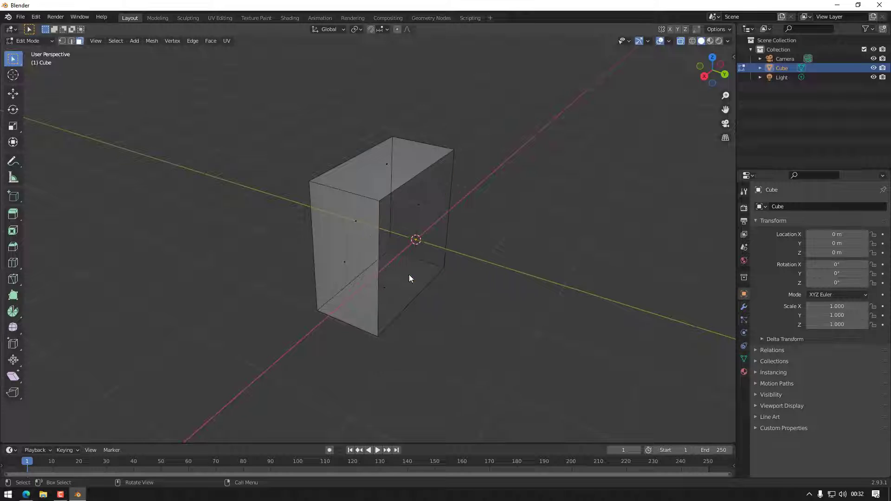
Step: Show the box in right orthographic view and add a Mirror modifier that mirrors on the Y axis only
left_click(704, 76)
scroll(417, 236, "up", 1)
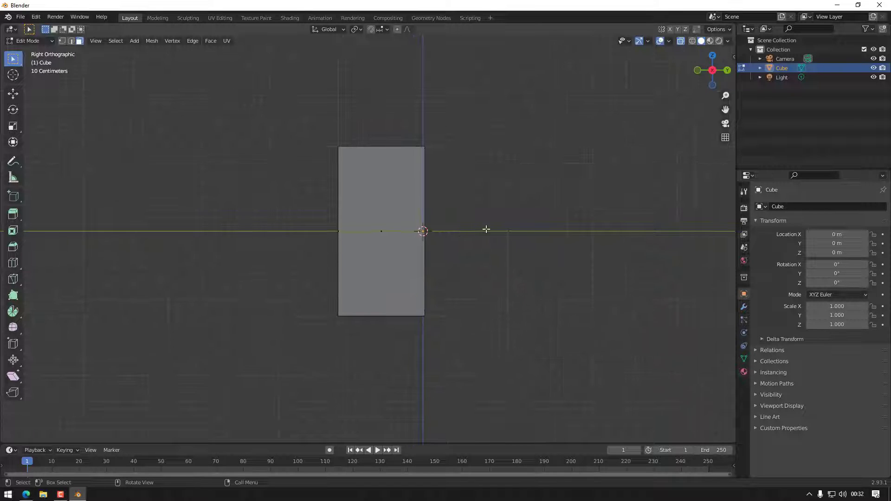
left_click(744, 307)
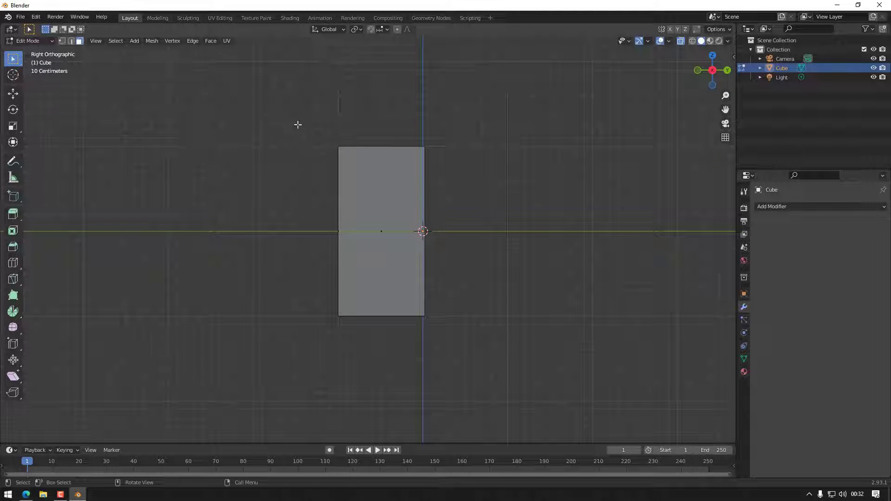
left_click_drag(296, 123, 528, 427)
left_click(491, 152)
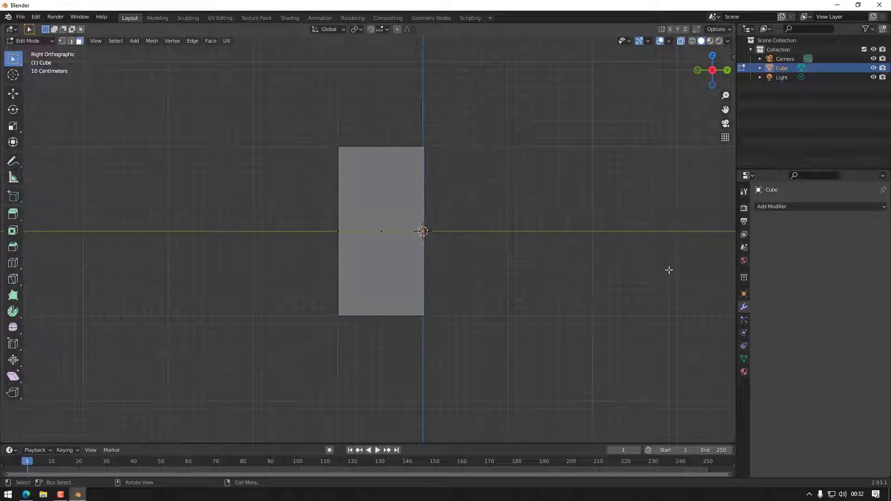
left_click(808, 207)
left_click(711, 316)
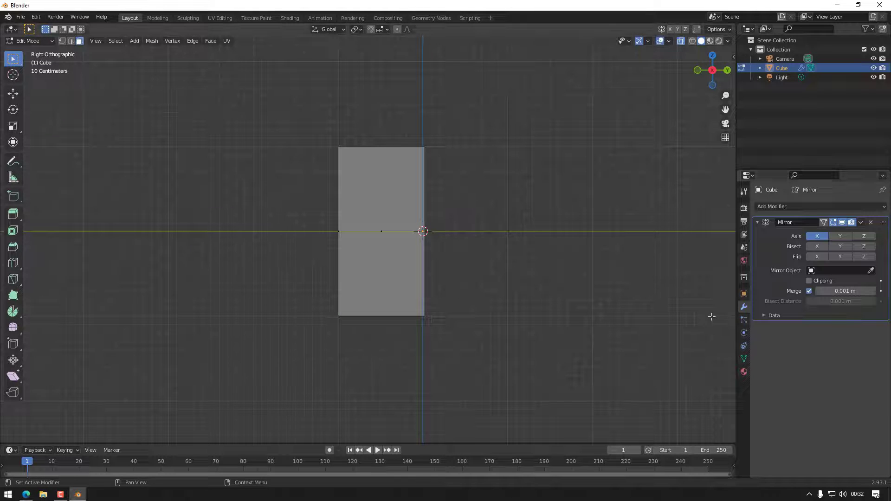
left_click(839, 236)
left_click(812, 235)
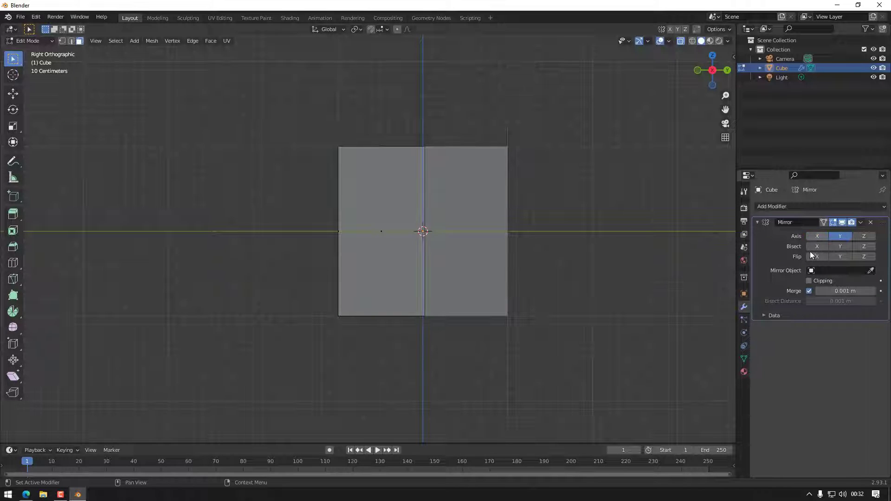
Step: Enable clipping on the Mirror modifier and set its merge distance to 0.1 m
left_click(808, 280)
left_click_drag(838, 291, 862, 296)
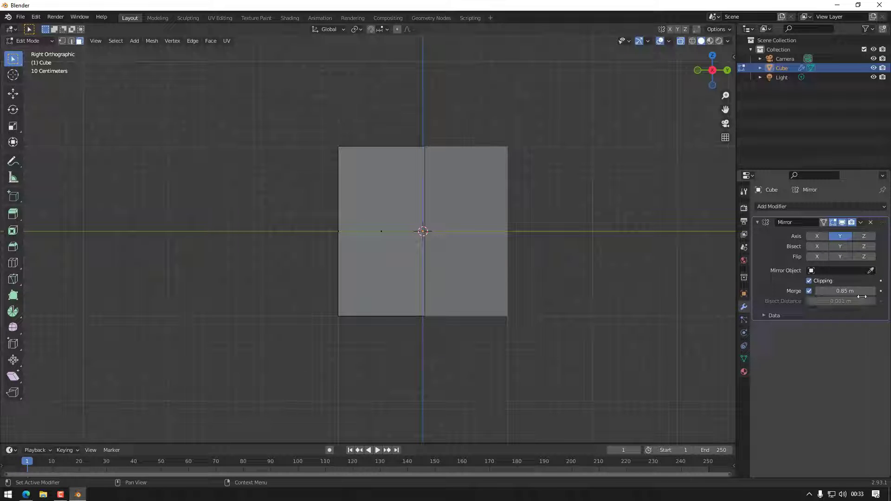
left_click(862, 296)
type("0")
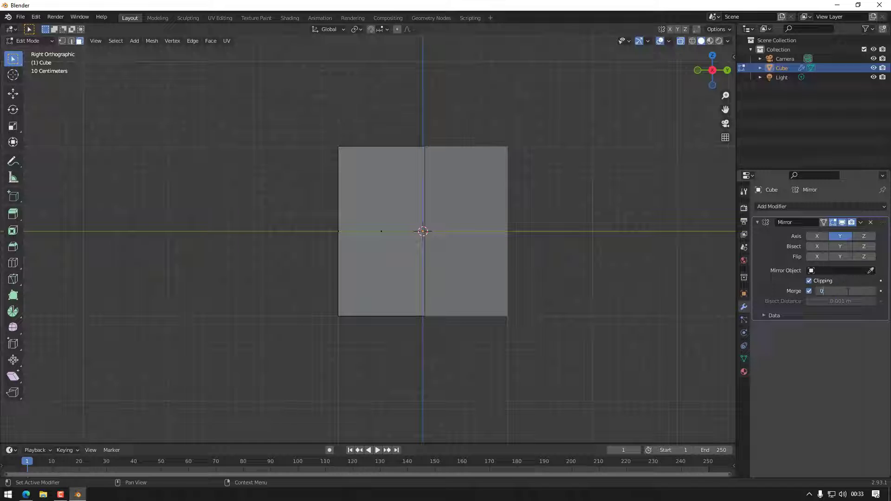
type("0")
key("BackSpace")
key("BackSpace")
Step: In vertex selection mode, box-select the vertices along the open +Y side and move them onto the mirror plane so they clip together
left_click_drag(421, 134, 480, 364)
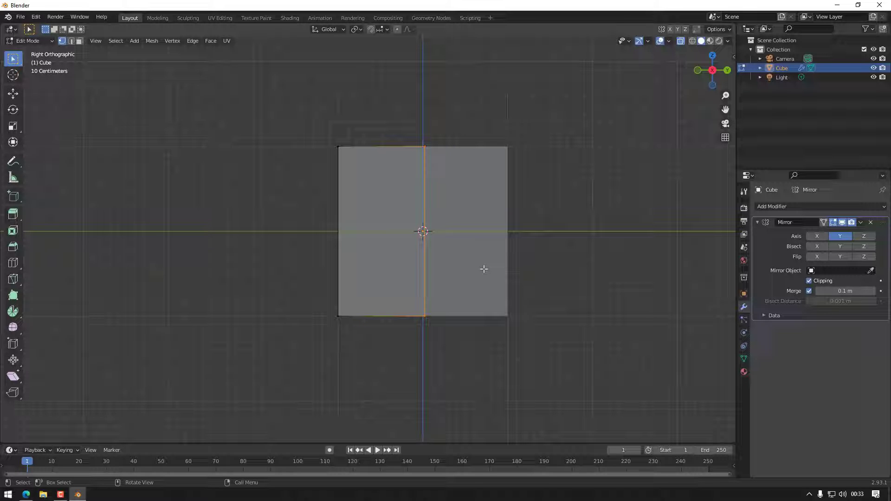
key("g")
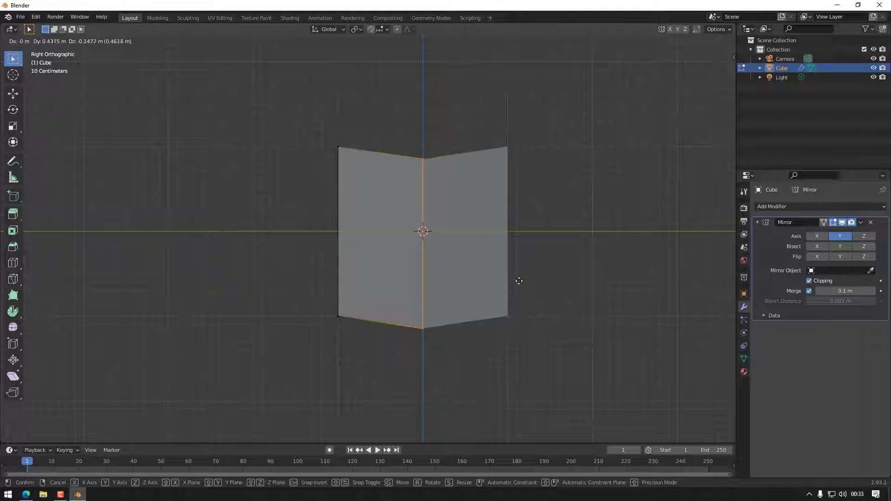
right_click(480, 271)
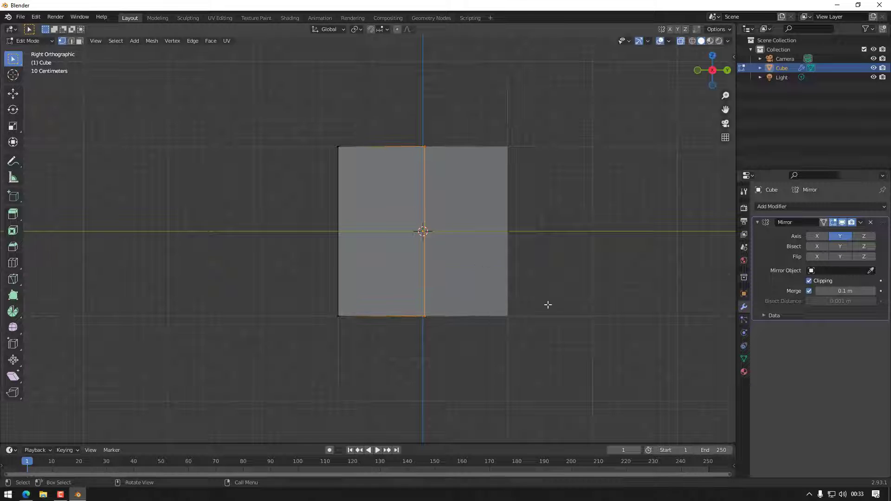
key("g")
key("x")
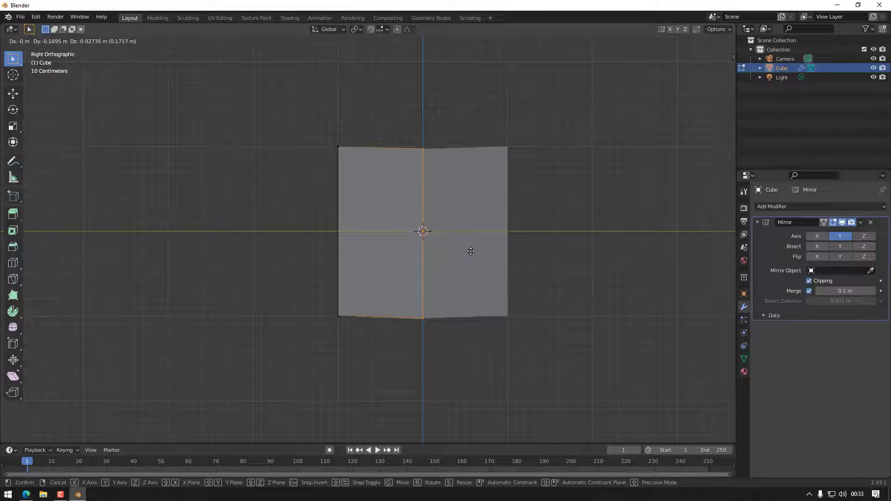
left_click(437, 251)
Step: In right orthographic view, knife-cut a stepped line across the lower part of the +X face, rising from the front edge to the mirror seam
middle_click_drag(509, 269, 586, 276)
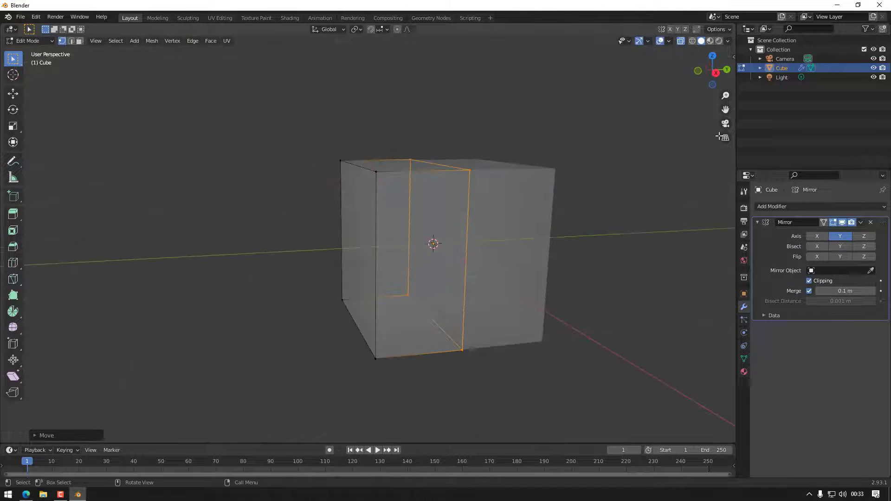
left_click(719, 74)
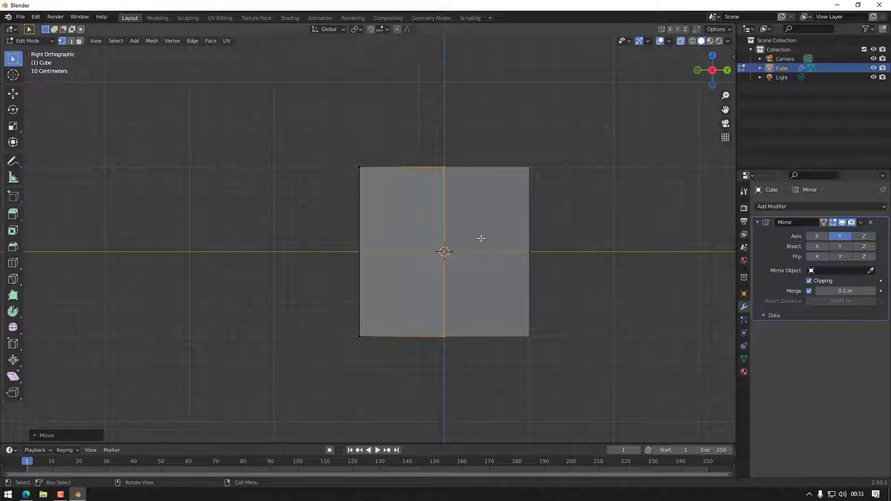
mouse_move(488, 258)
middle_mouse_down()
mouse_move(446, 235)
mouse_move(488, 251)
middle_mouse_up()
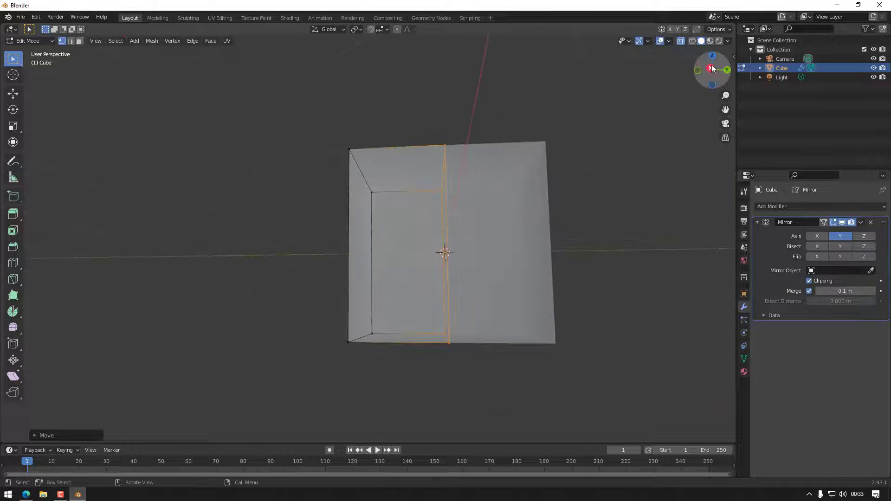
left_click(714, 71)
scroll(396, 258, "up", 1)
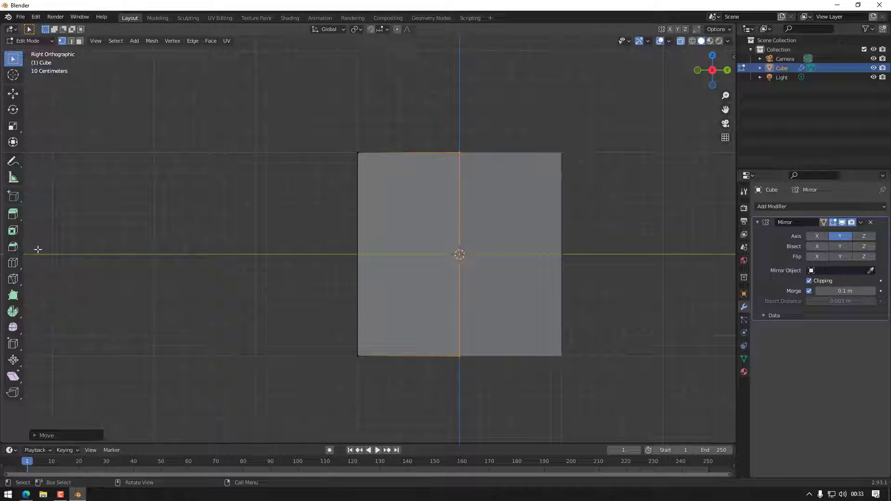
left_click(15, 280)
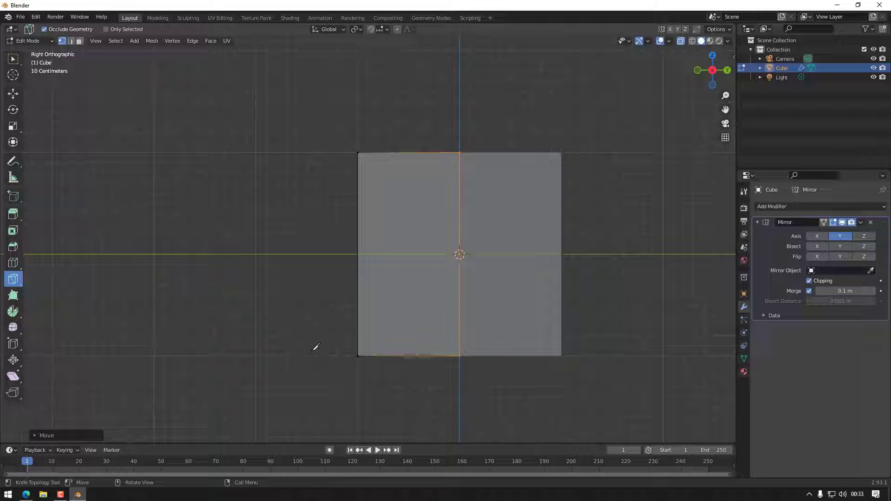
left_click(358, 326)
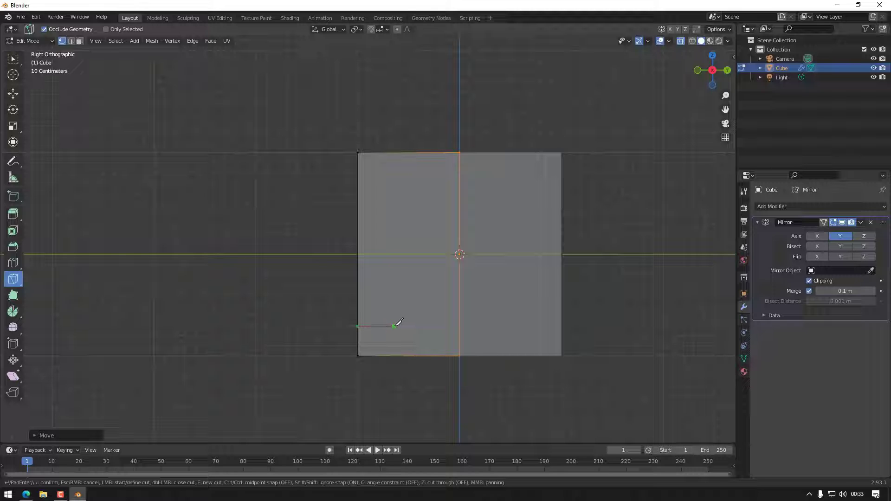
left_click(394, 327)
left_click(421, 276)
left_click(460, 276)
key("Return")
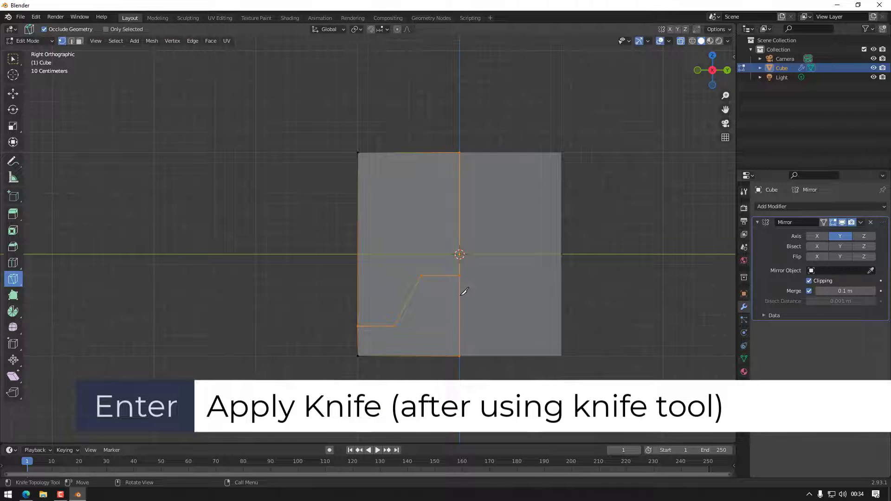
Step: Knife-cut a small notched outline against the mirror seam, below the stepped cut on the +X face
key("k")
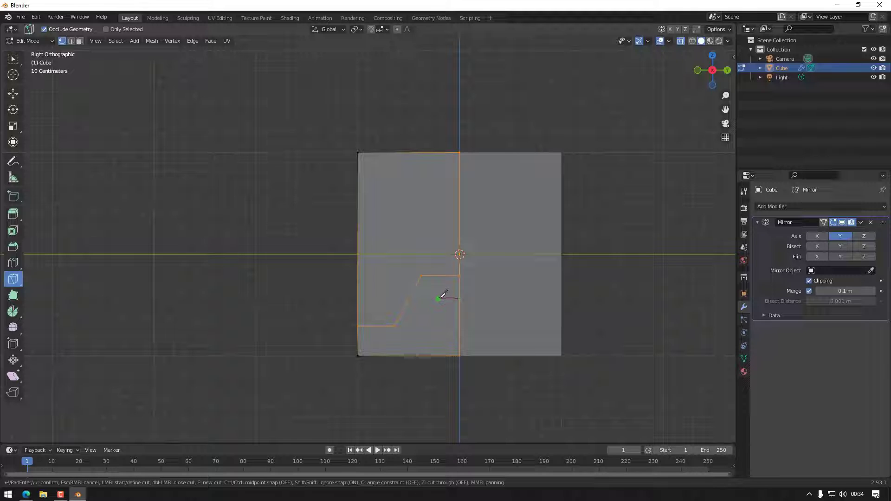
left_click(439, 298)
left_click(427, 324)
left_click(441, 318)
left_click(459, 318)
key("Return")
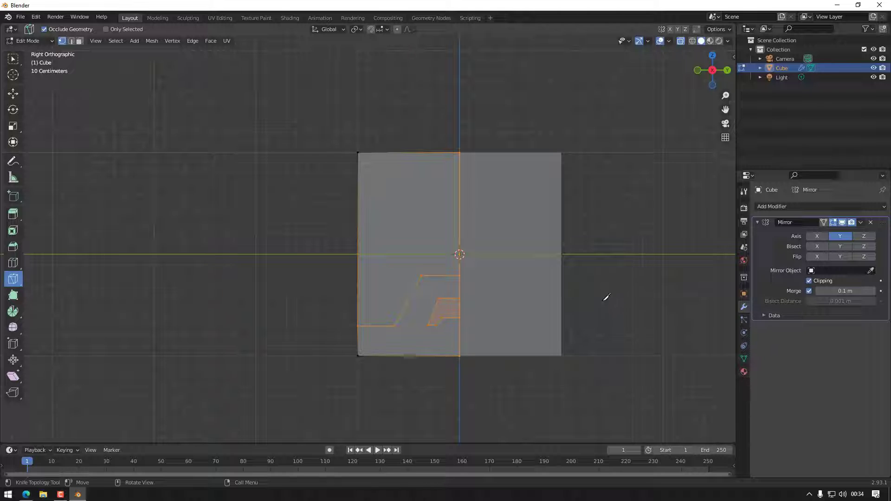
Step: Knife-cut an angular outline on the -Y face from the stepped cut's corner-edge vertex to that edge's upper end, continuing across the +X face to the seam
middle_click_drag(318, 294, 350, 310, "shift")
middle_click_drag(339, 267, 457, 310)
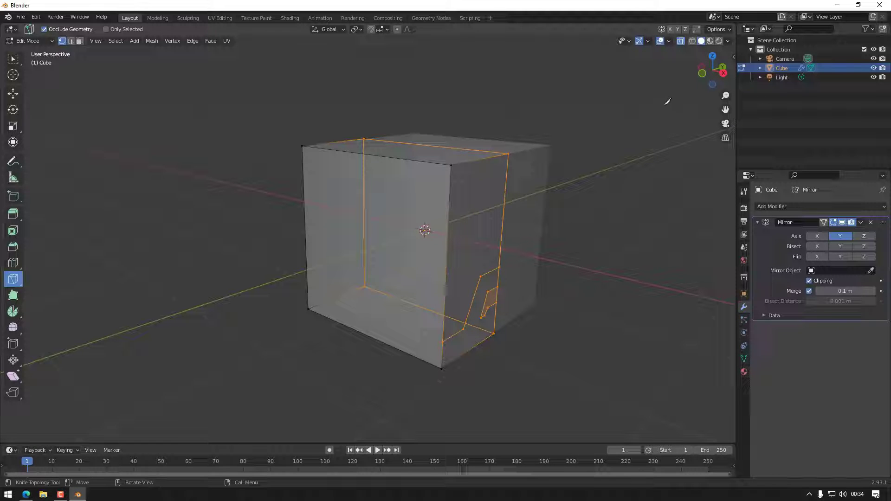
left_click(702, 76)
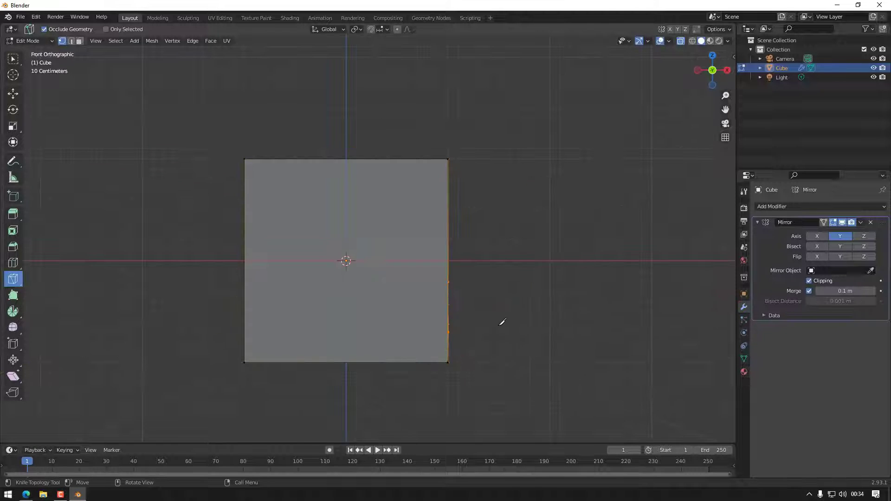
middle_click_drag(551, 330, 495, 328)
left_click(446, 334)
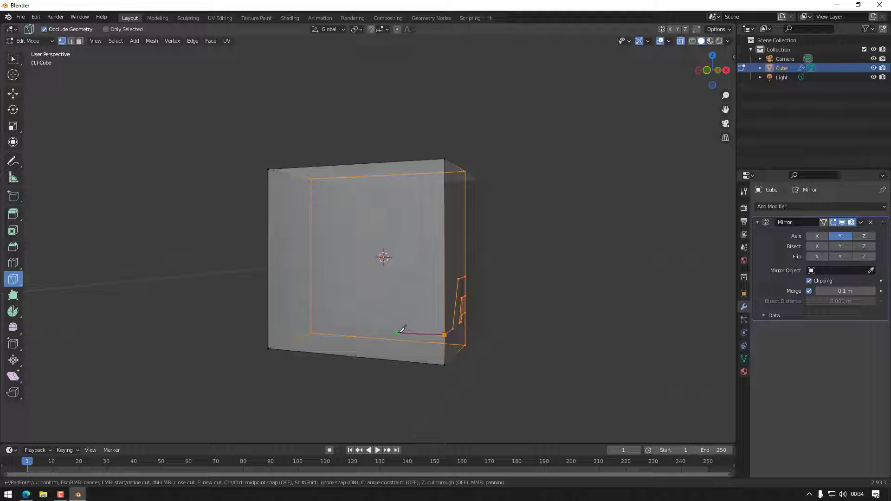
left_click(392, 333)
left_click(363, 270)
left_click(363, 191)
left_click(417, 176)
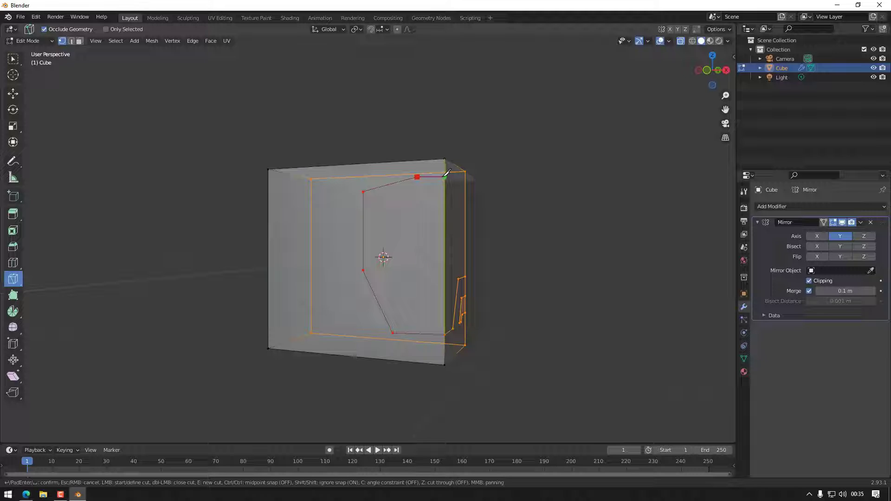
left_click(444, 176)
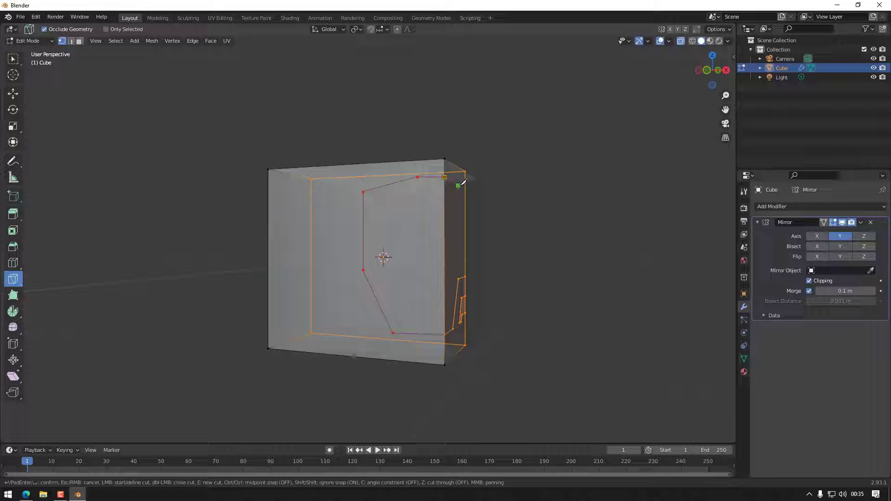
left_click(465, 184)
key("Return")
Step: In front orthographic view, knife-cut a slanted line on the -Y face from just below its centre down to the lower edge
middle_click_drag(591, 261, 617, 284, "shift")
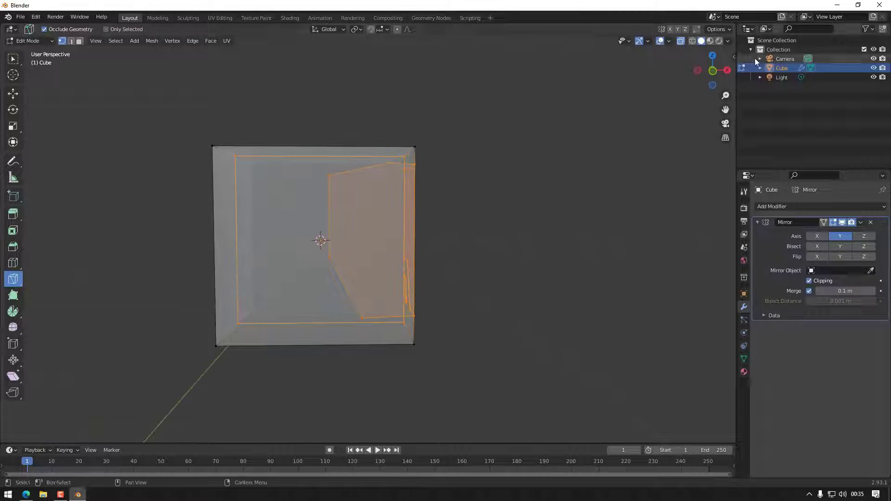
left_click(712, 71)
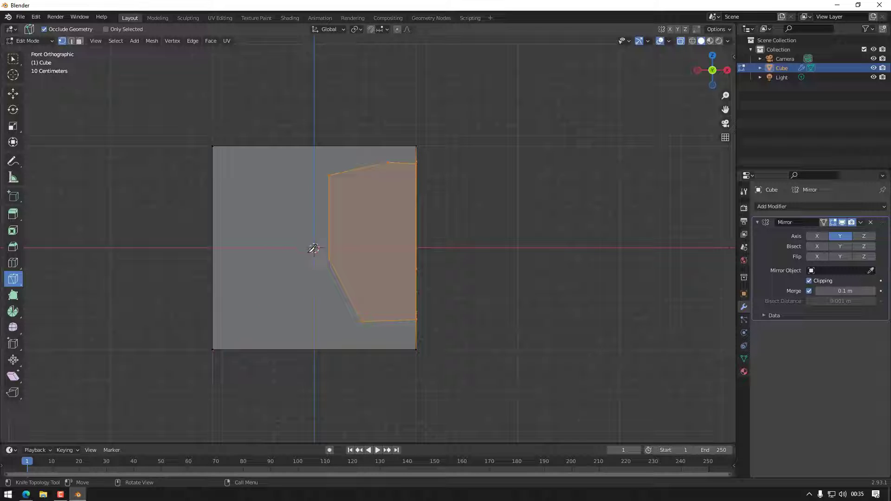
left_click(313, 248)
left_click(307, 261)
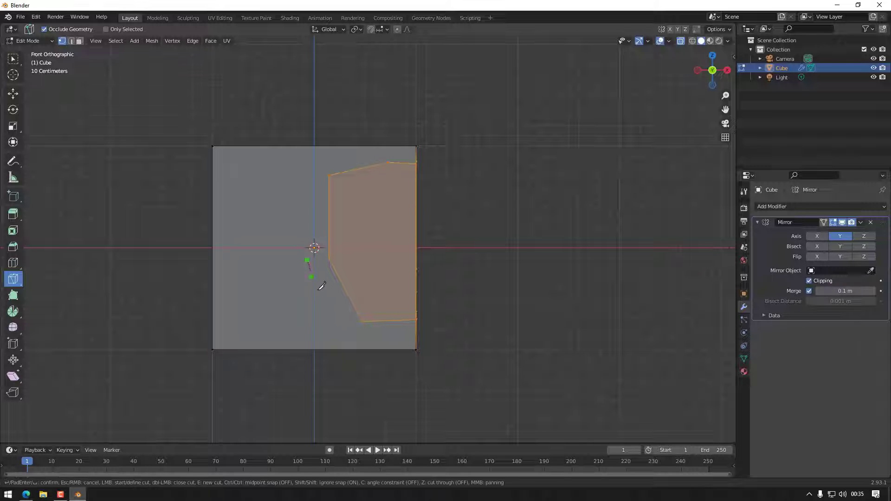
left_click(339, 349)
key("Return")
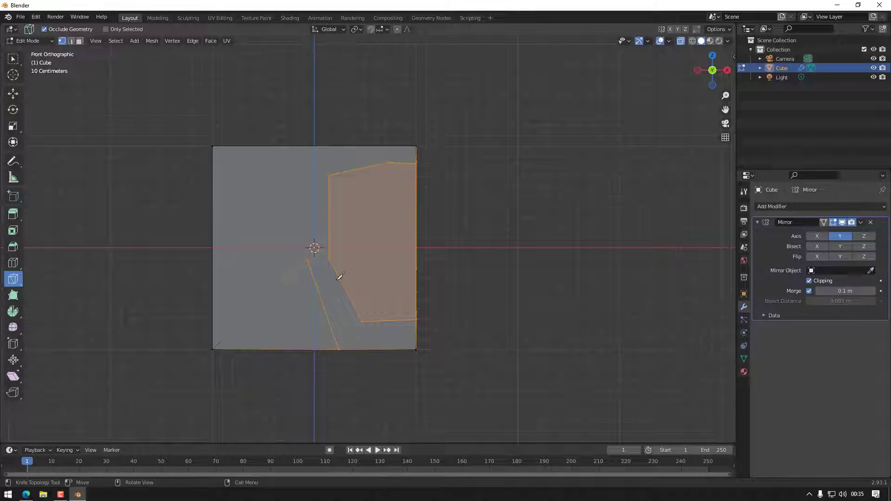
Step: Undo the slanted knife cut and knife-cut a hooked outline on the -Y face from the lower edge up, around and down to the -X corner edge
key("ctrl+z")
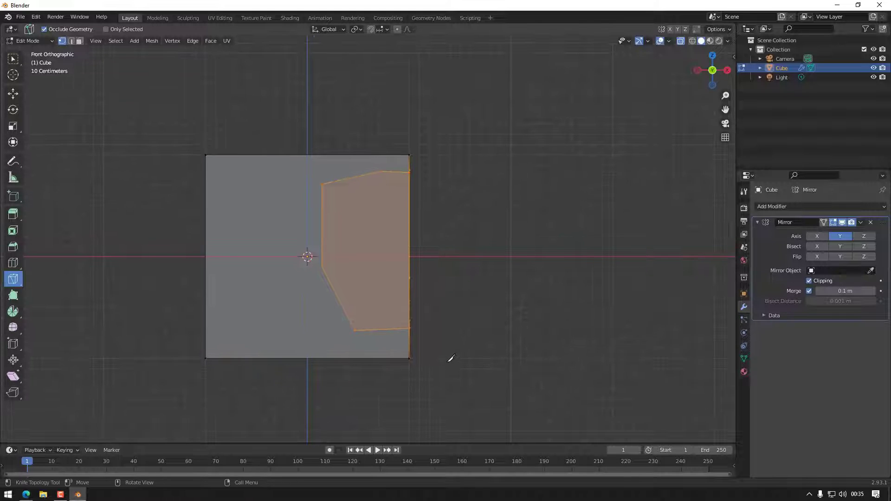
middle_click_drag(450, 360, 438, 366)
left_click(336, 347)
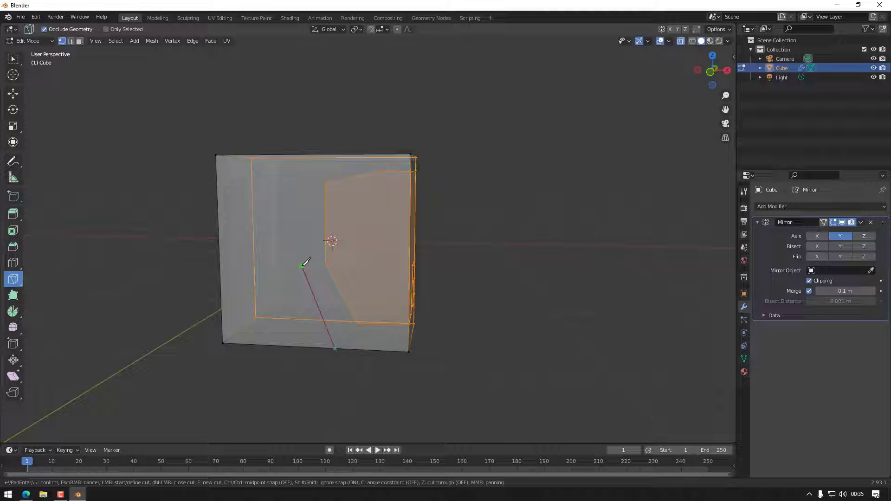
left_click(302, 266)
left_click(301, 213)
left_click(280, 209)
left_click(264, 226)
left_click(270, 256)
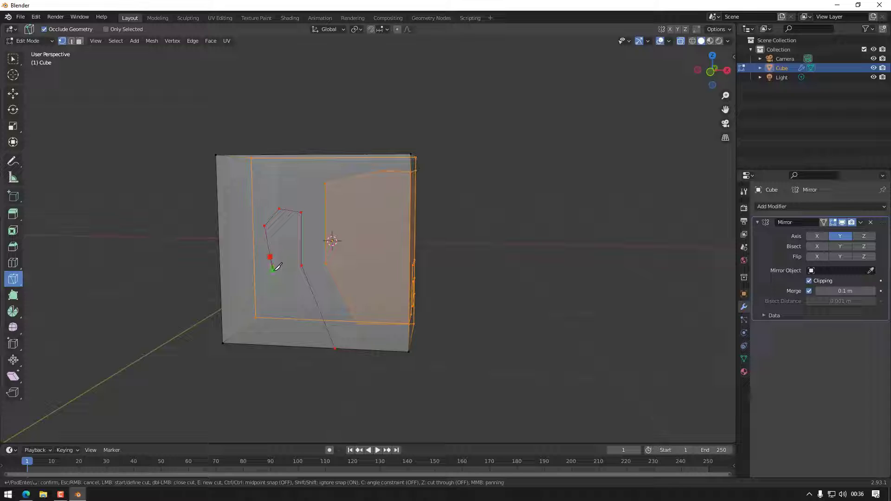
left_click(273, 271)
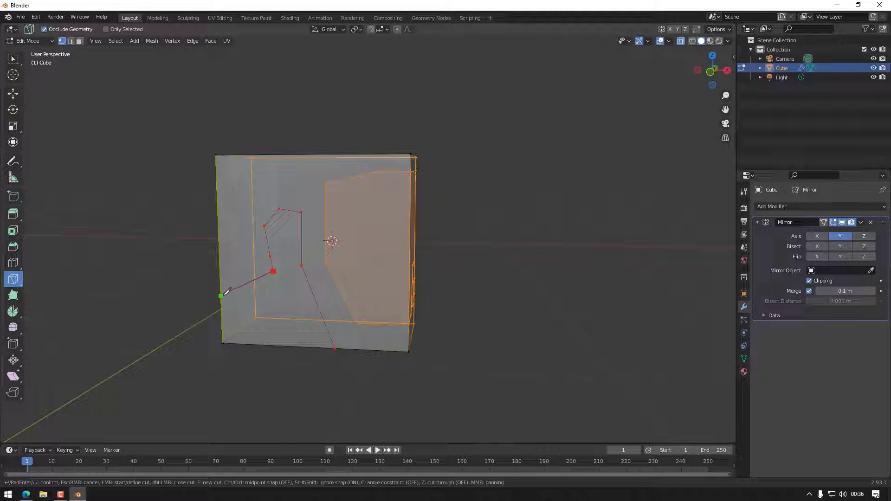
left_click(222, 290)
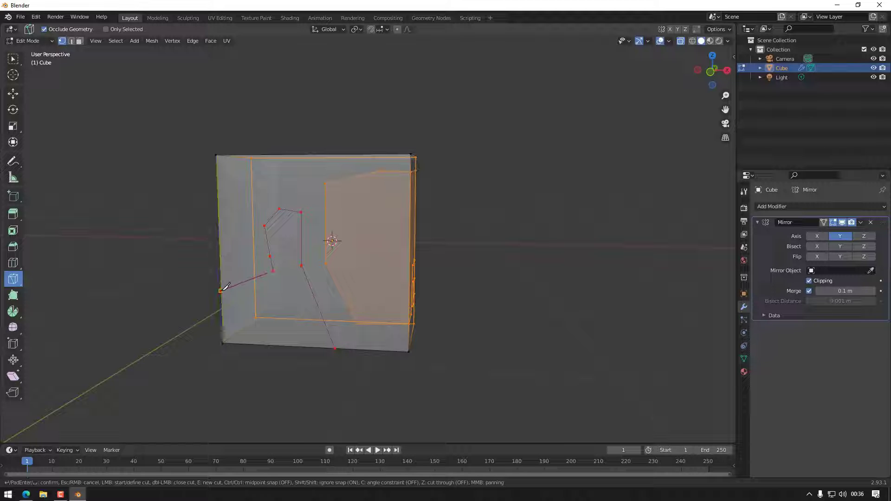
Step: Continue the knife cut from the corner edge across the lower -X face to the mirror seam
middle_click_drag(207, 315, 342, 324, "shift")
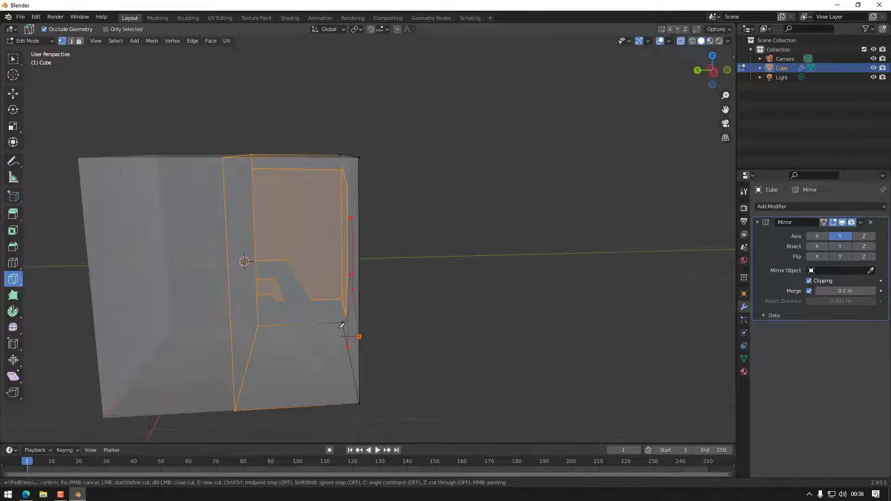
left_click(233, 353)
key("Return")
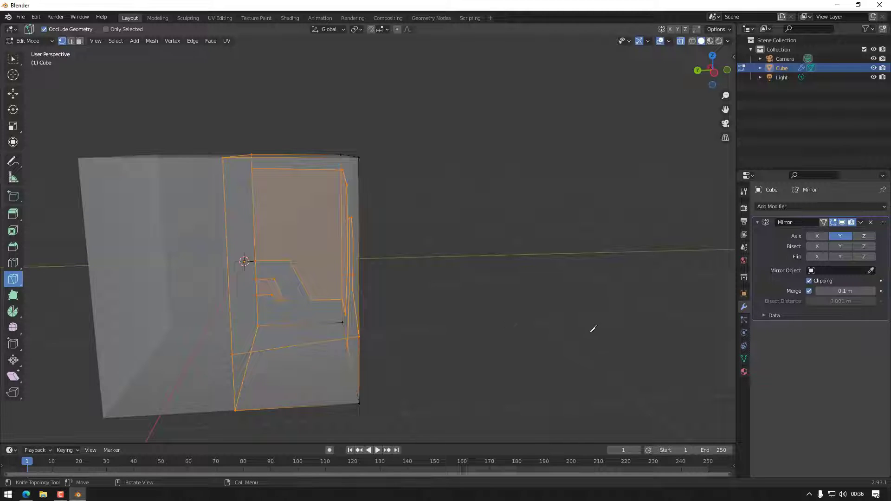
Step: Knife-cut a slanted line on the -X face from the upper part of the mirror seam to the cube's top front corner
middle_click_drag(594, 328, 408, 324)
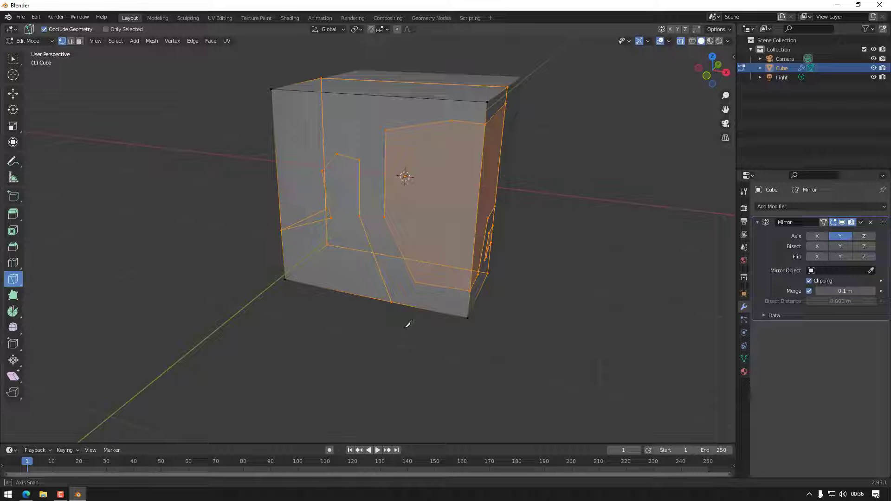
middle_click_drag(408, 324, 445, 314)
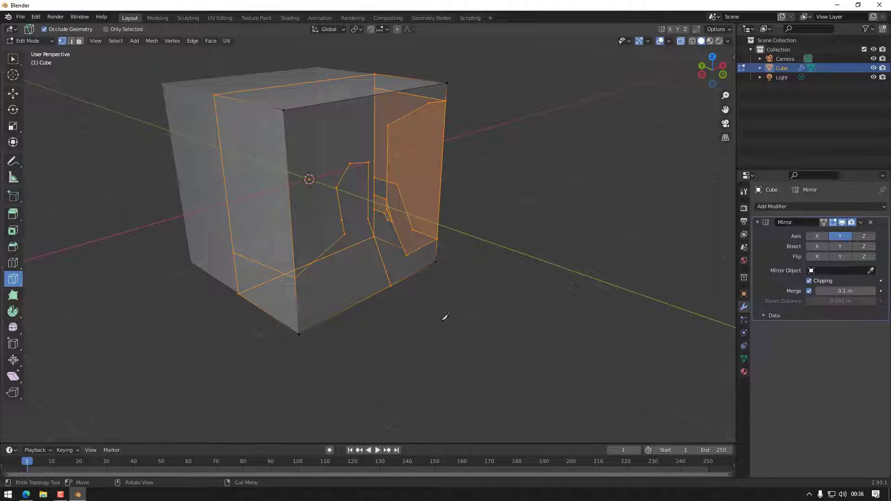
left_click(219, 136)
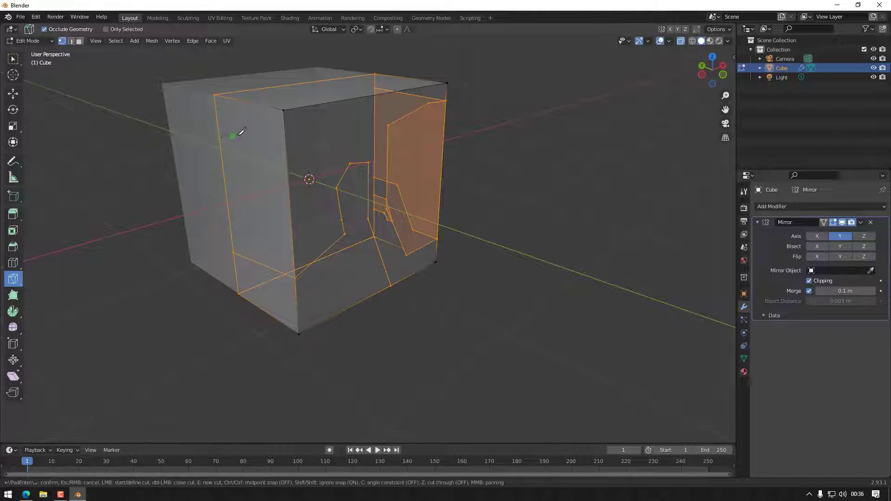
left_click(283, 110)
key("Return")
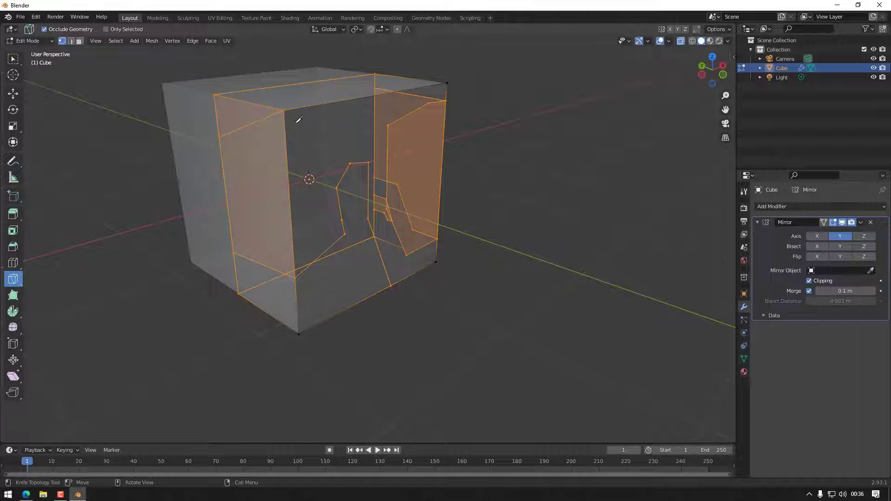
Step: Knife-cut a short line near the mirror seam from the upper -X face across its top edge onto the top face
left_click(218, 108)
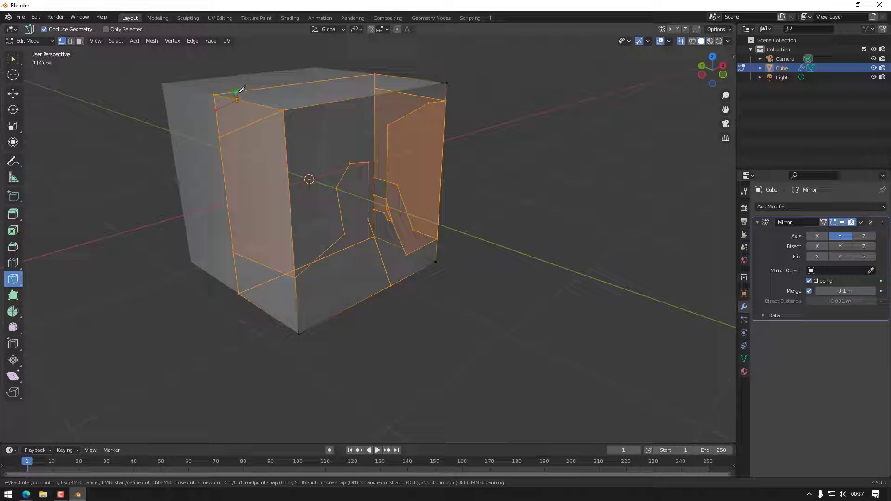
left_click(238, 93)
key("Return")
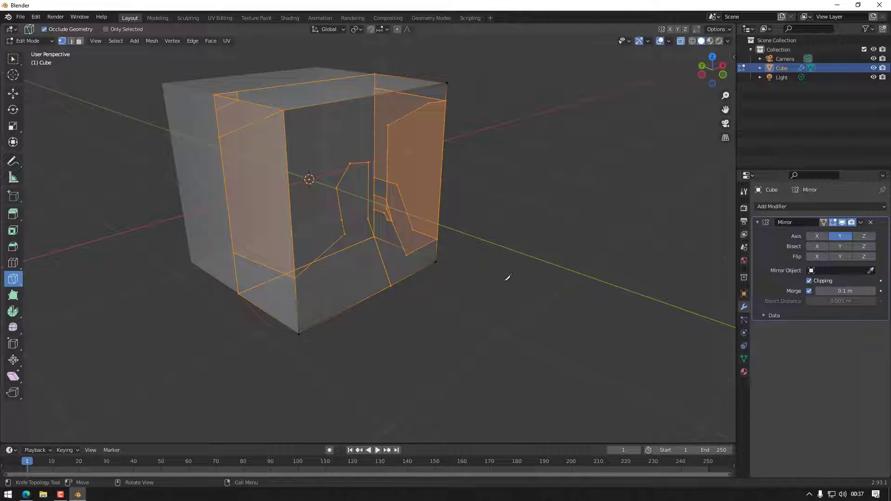
Step: Merge the angular outline's upper vertex on the +X/-Y corner edge into the cube's top corner vertex using Merge At Last
middle_click_drag(509, 277, 400, 287)
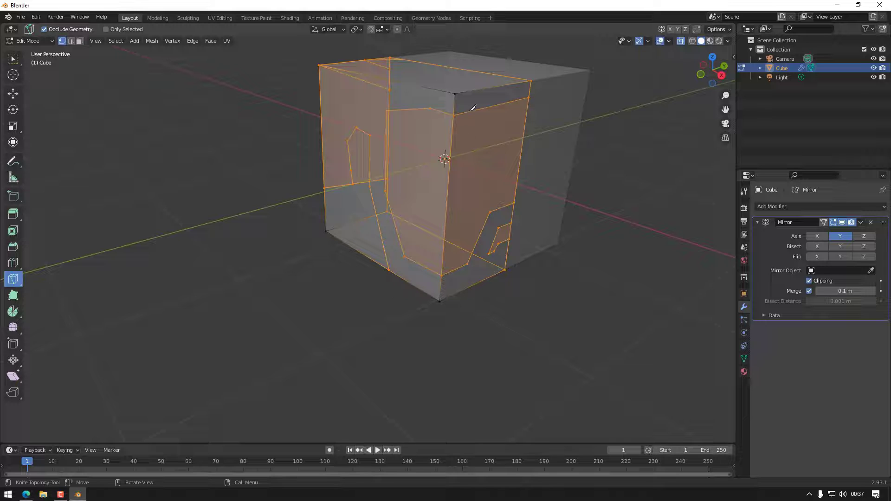
left_click(12, 59)
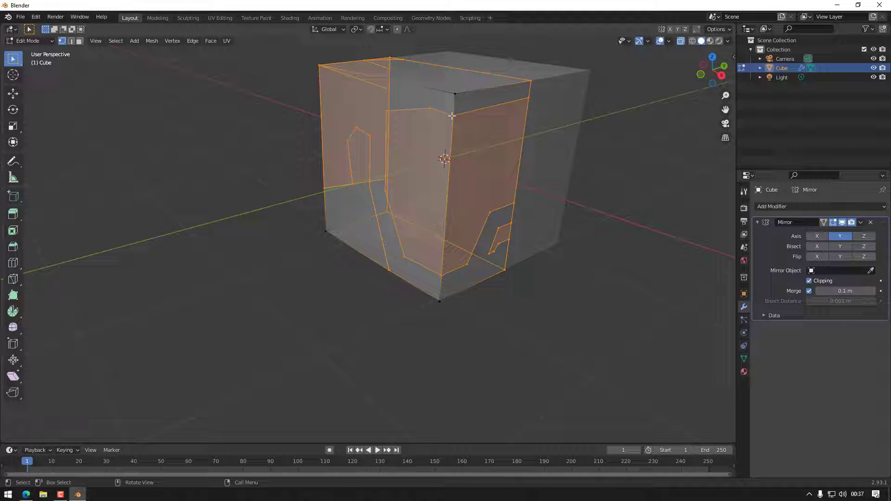
left_click(453, 116)
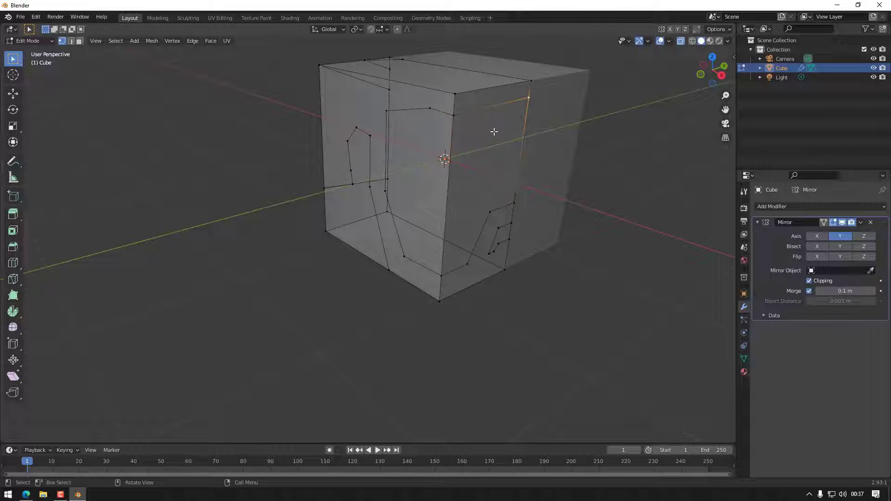
left_click(453, 114)
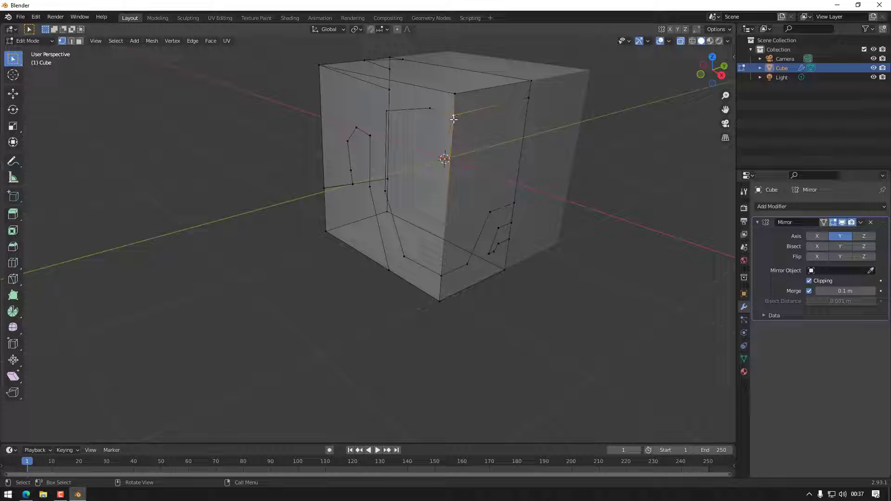
left_click(527, 98)
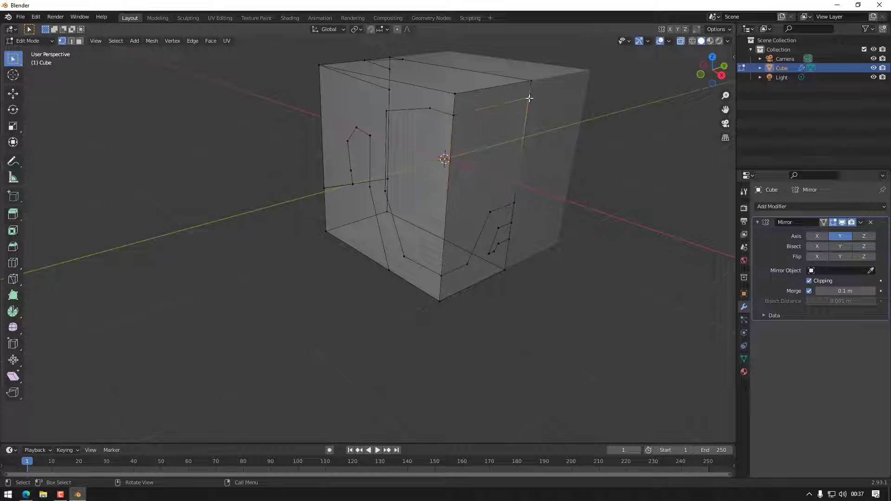
left_click(454, 115)
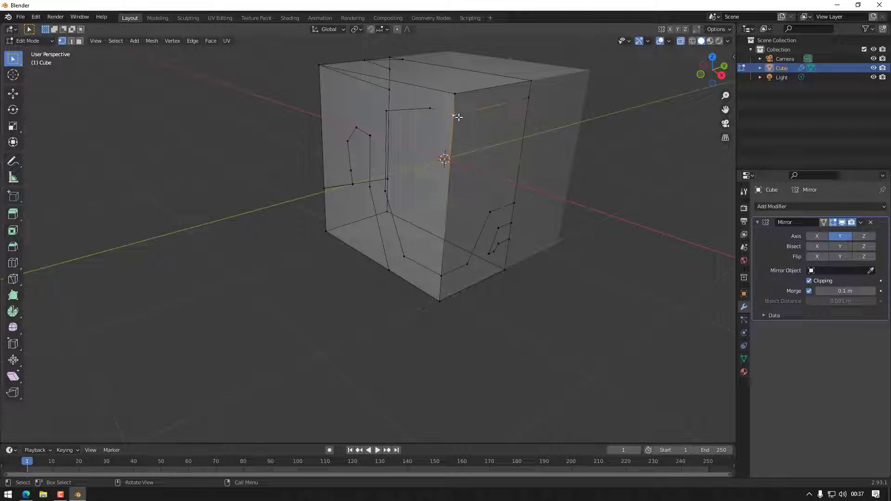
left_click(455, 94, "shift")
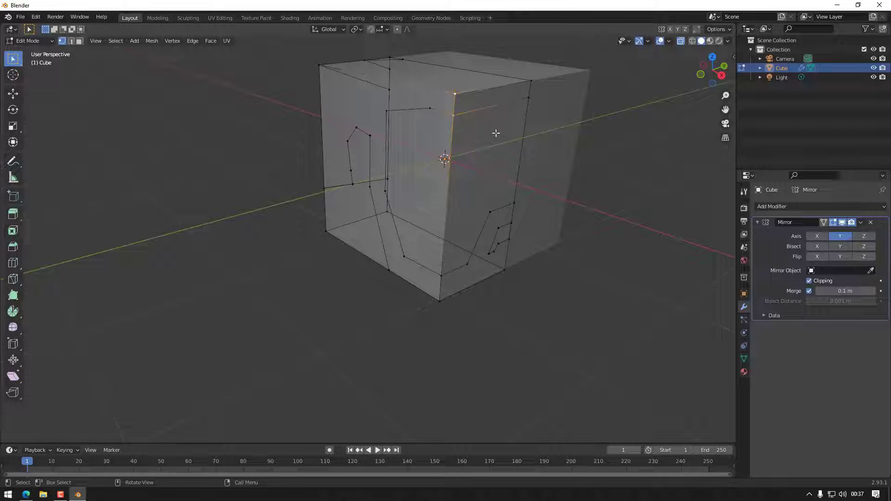
right_click(614, 157)
mouse_move(596, 317)
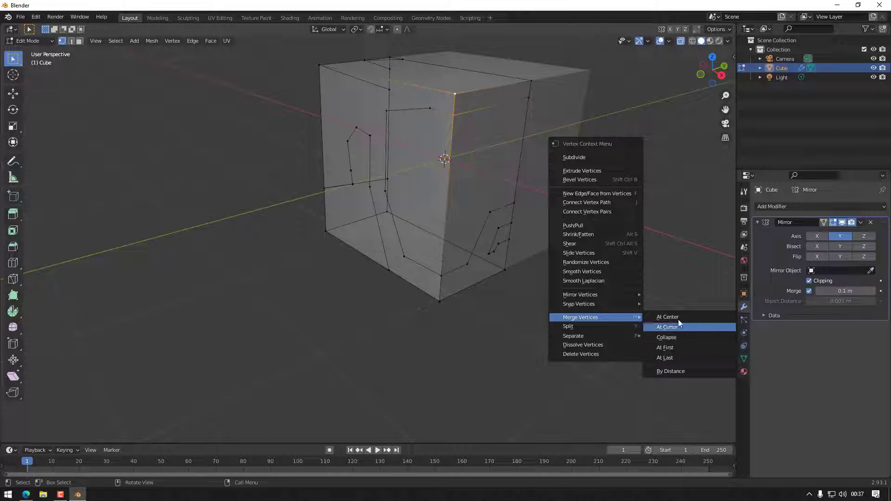
left_click(672, 358)
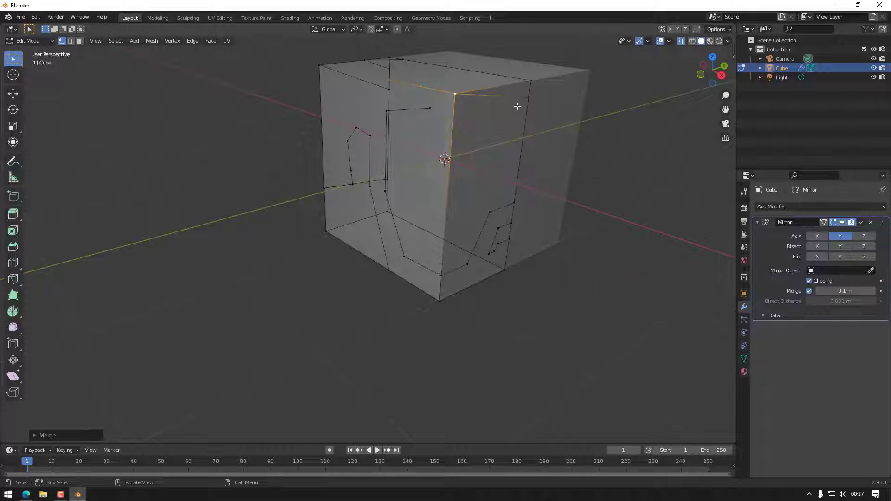
Step: Merge the outline's upper vertex on the +X face's mirror seam into the seam's top vertex
left_click(529, 96)
left_click(531, 79, "shift")
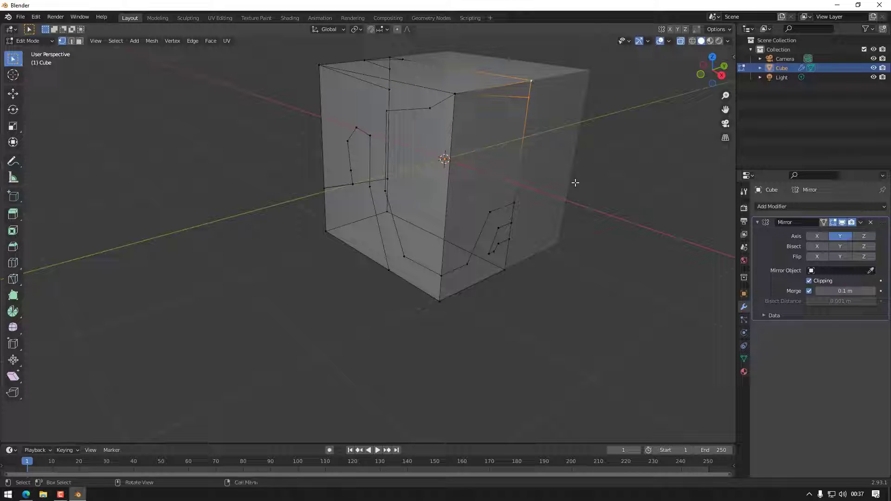
right_click(585, 208)
mouse_move(586, 208)
left_click(640, 245)
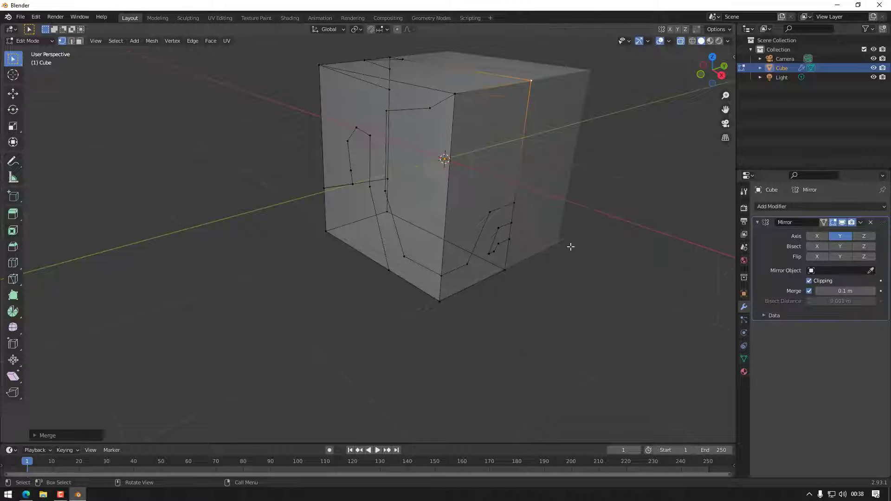
Step: In front orthographic view, move the angular outline's top middle vertex on the -Y face about 0.3 m toward -X and slightly up
middle_click_drag(418, 149, 463, 176, "shift")
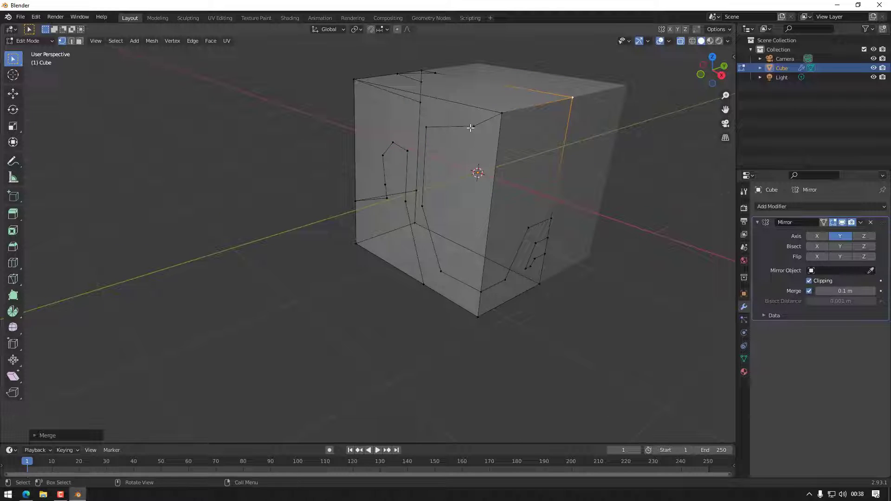
left_click(472, 126)
mouse_move(588, 233)
middle_mouse_down("shift")
mouse_move(599, 233)
mouse_move(598, 246)
middle_mouse_up("shift")
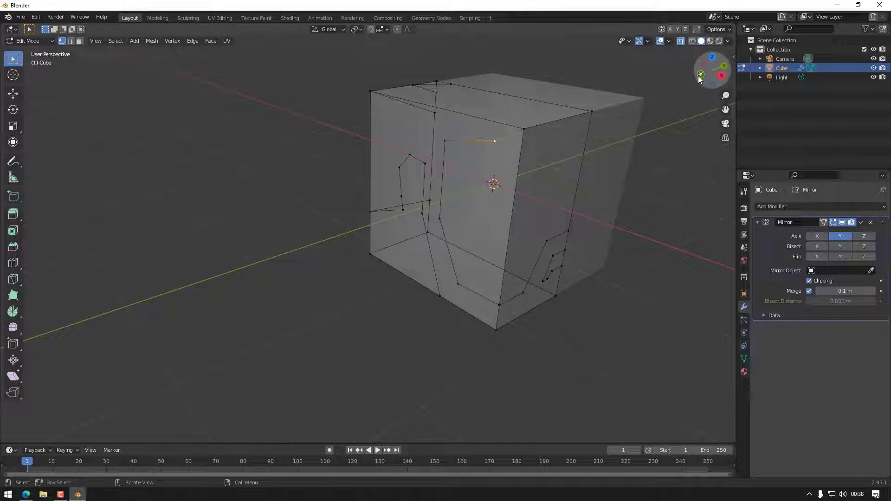
left_click(723, 78)
key("g")
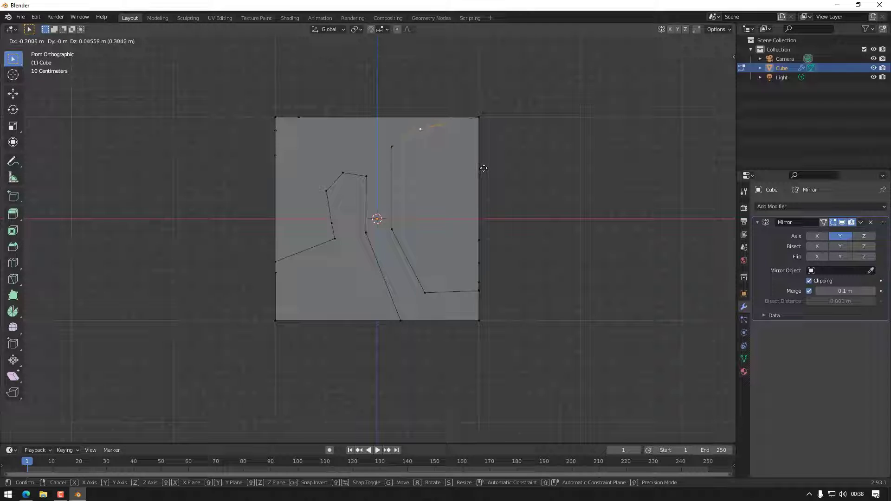
left_click(483, 166)
Step: Lower the upper end of the angular outline's vertical edge on the -Y face and nudge the neighbouring top vertex slightly down and toward +X
left_click(392, 147)
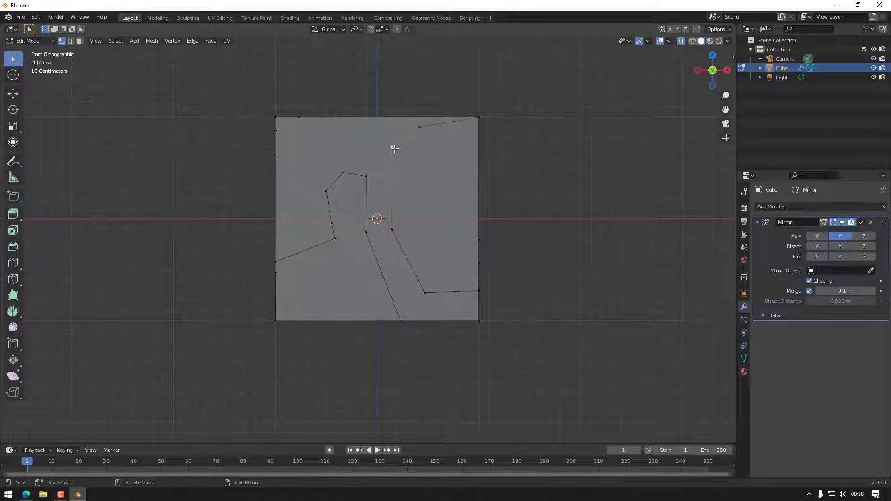
key("g")
left_click(421, 165)
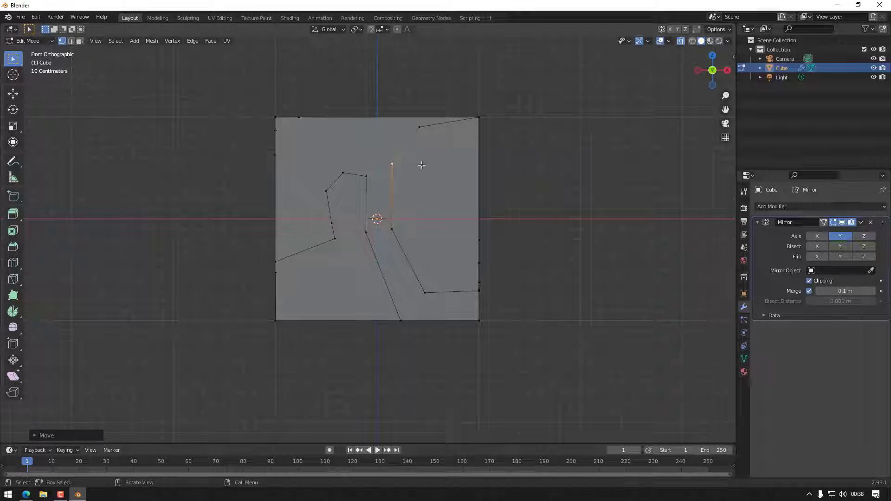
left_click(420, 127)
key("g")
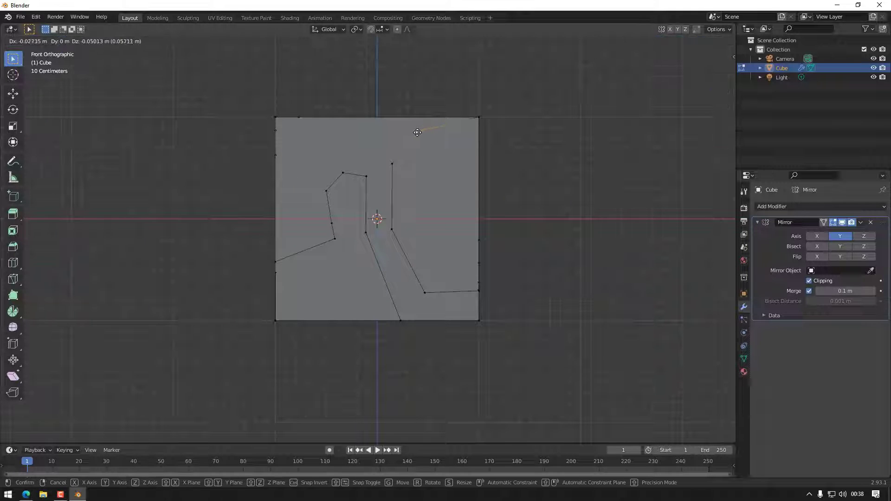
left_click(423, 132)
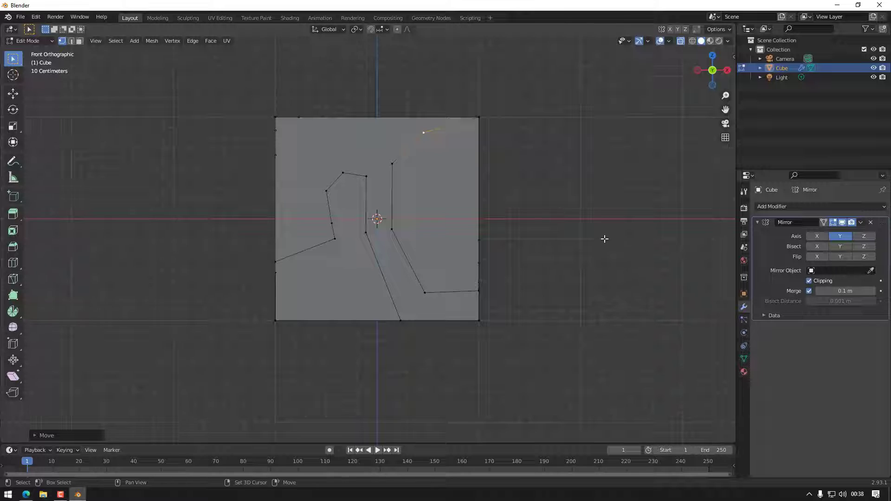
Step: Try to move the arch-shaped outline's lower bend vertex on the -Y face freely down toward -X in perspective view
middle_click_drag(604, 238, 594, 264)
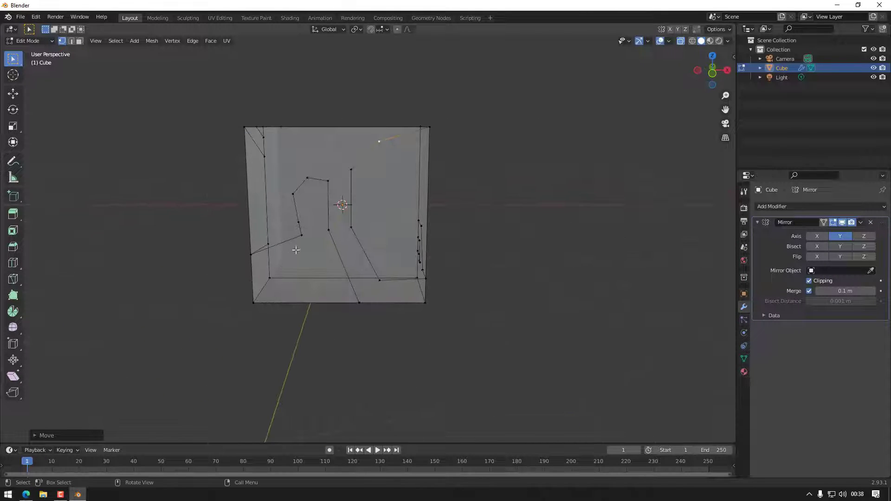
key("ctrl+z")
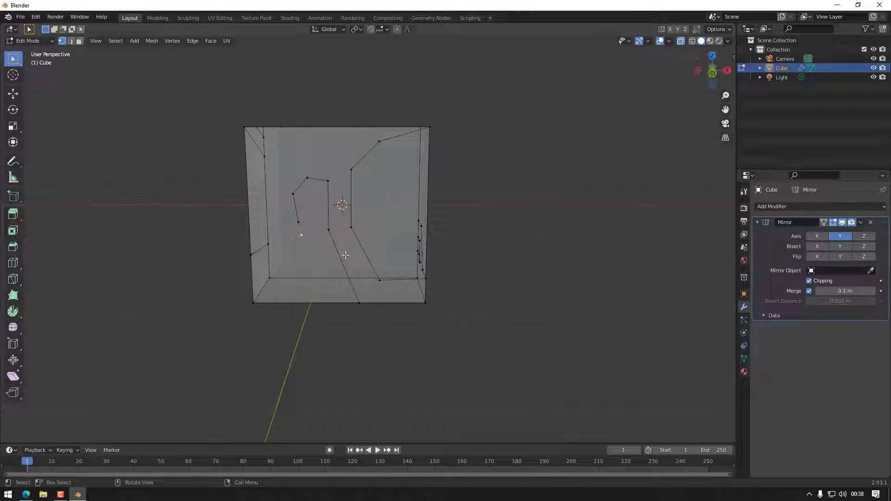
middle_click_drag(345, 255, 365, 250)
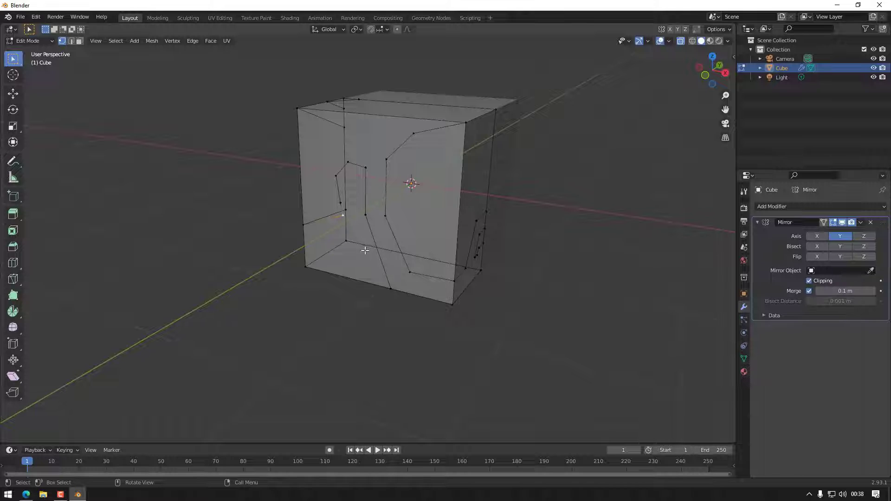
key("g")
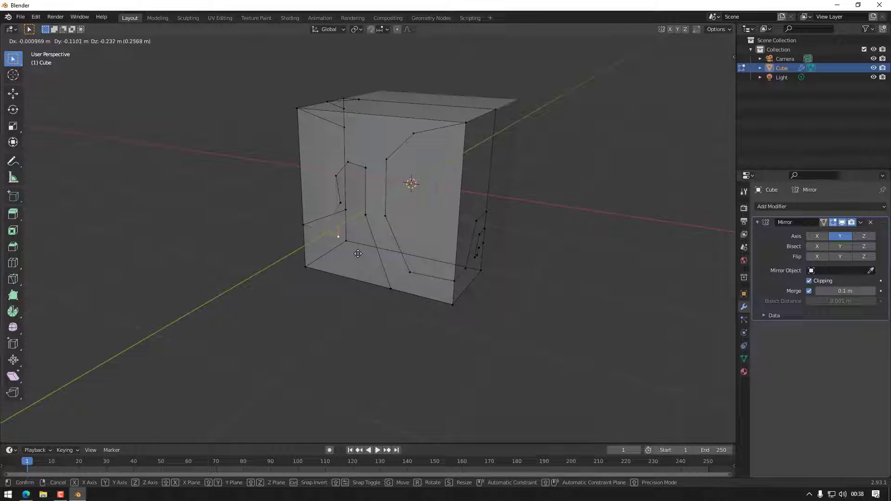
left_click(344, 263)
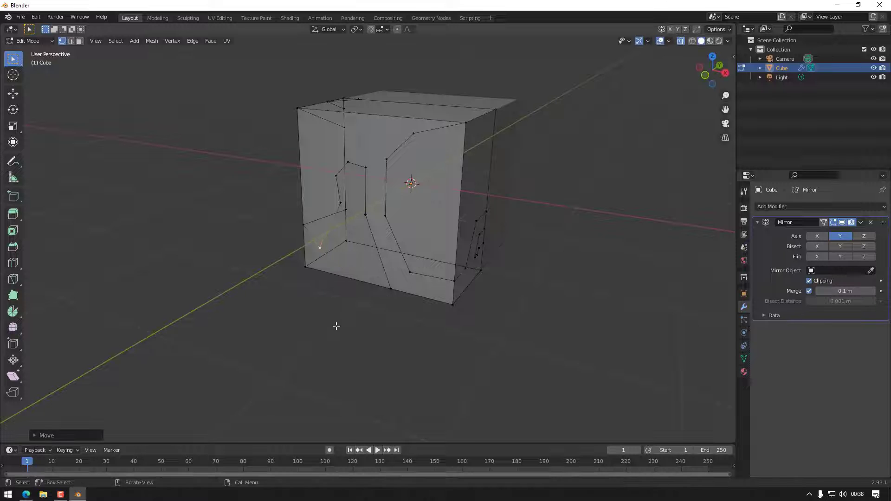
middle_click_drag(335, 324, 528, 338)
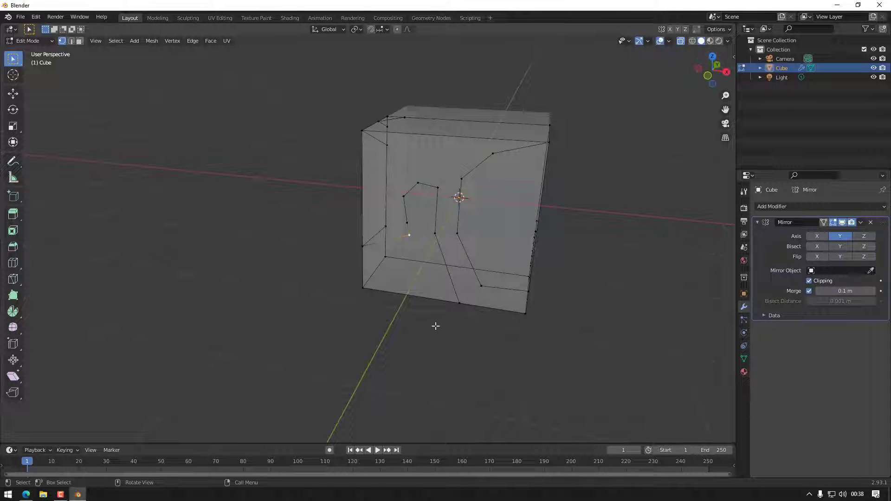
key("g")
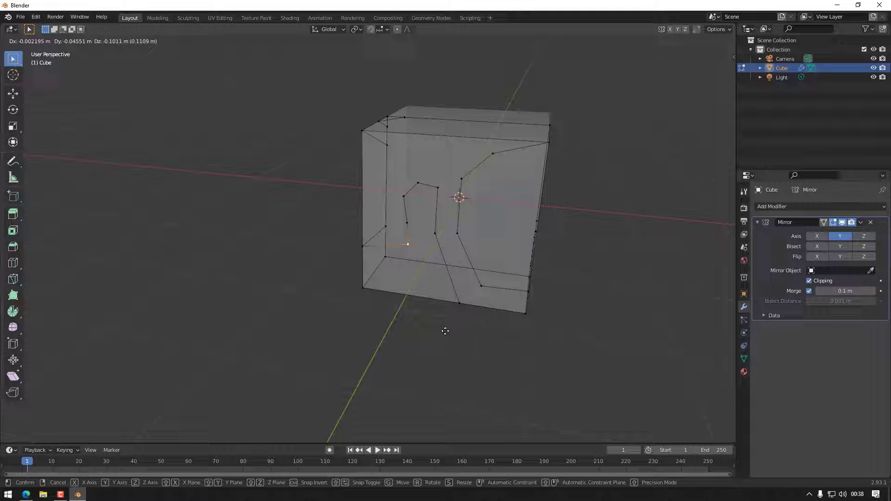
key("x")
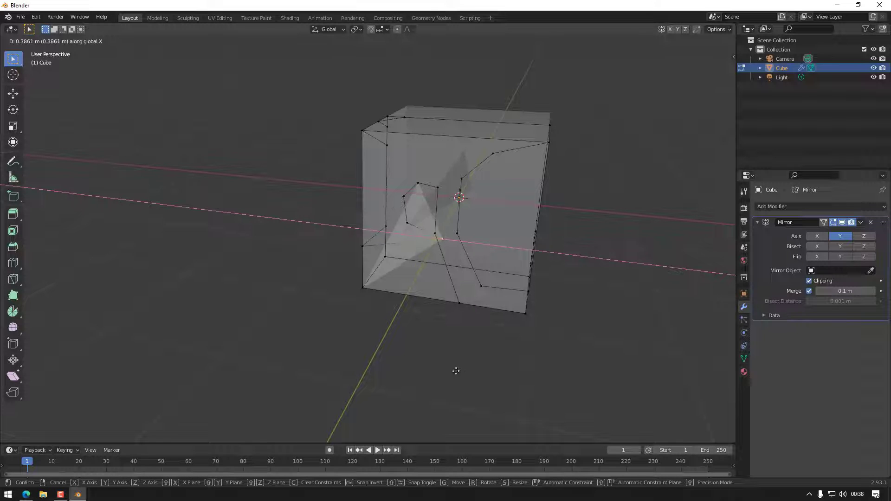
key("z")
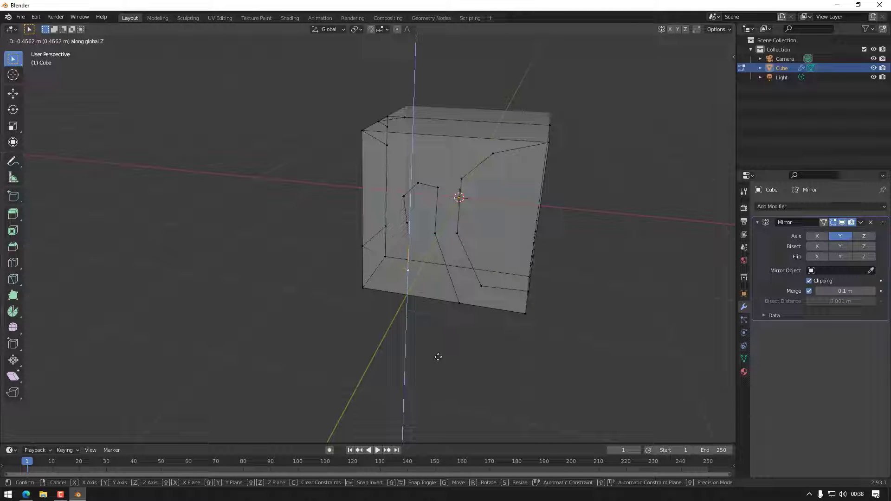
key("y")
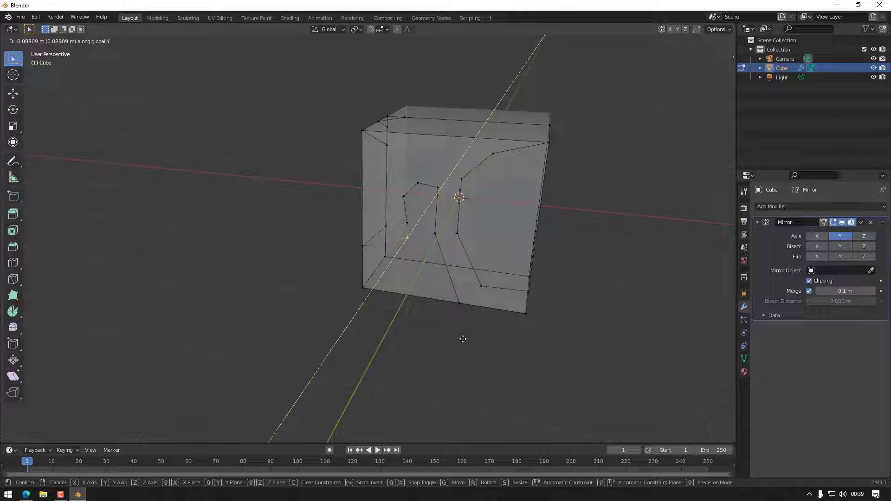
right_click(456, 345)
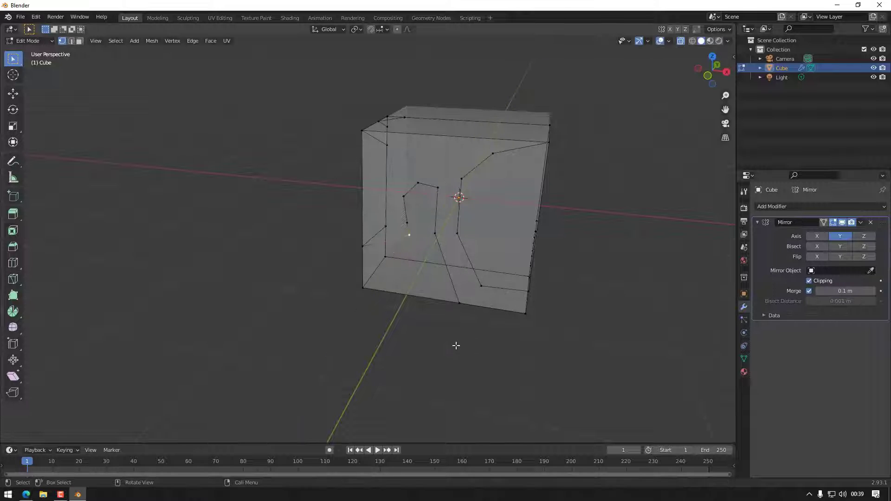
Step: In front orthographic view, move the arch-shaped outline's lower bend vertex on the -Y face about 0.2 m toward -X and slightly down
left_click(707, 75)
key("g")
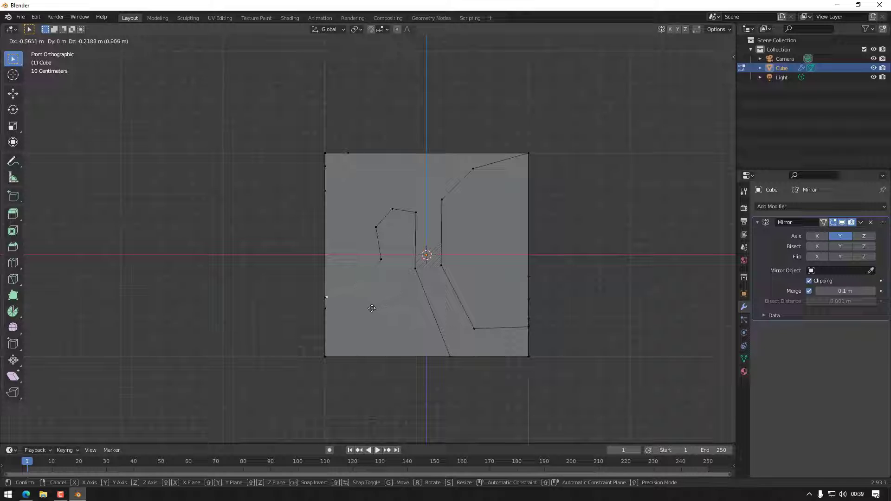
left_click(406, 299)
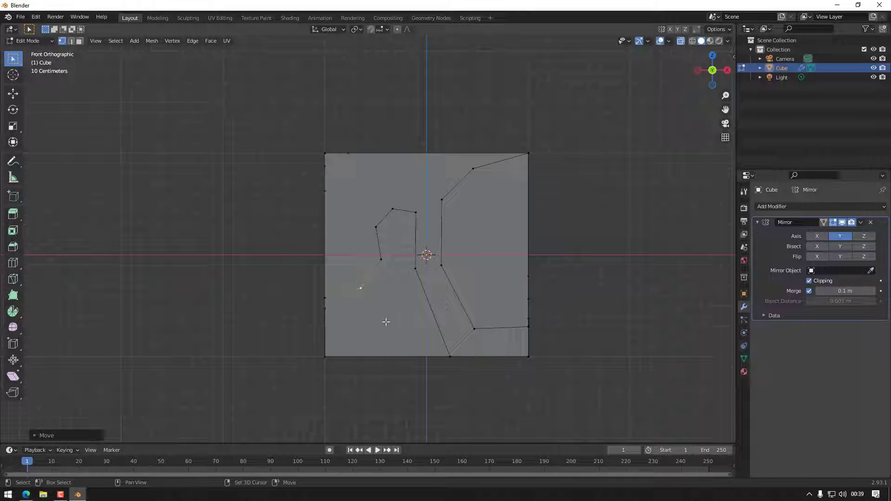
Step: Merge the arch-shaped outline's lower bend vertex into the outline's end vertex on the -X/-Y corner edge using Merge At Last
middle_click_drag(406, 299, 360, 270)
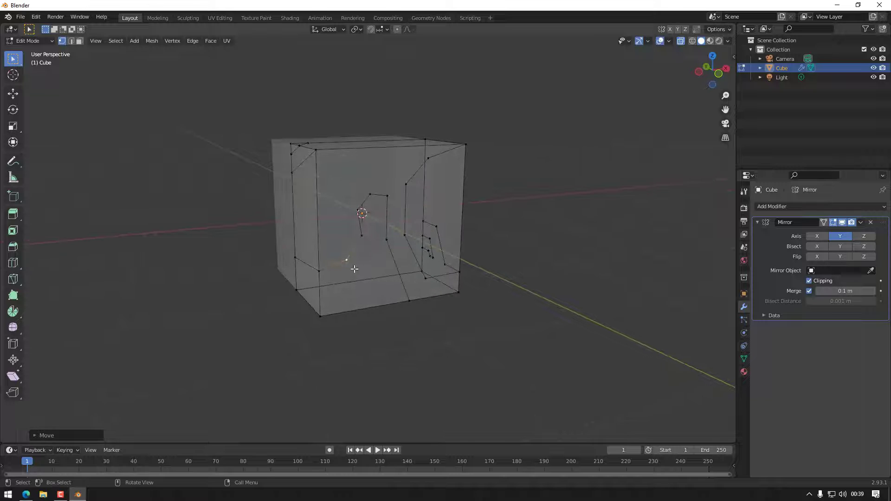
left_click(318, 271, "shift")
right_click(450, 346)
mouse_move(450, 346)
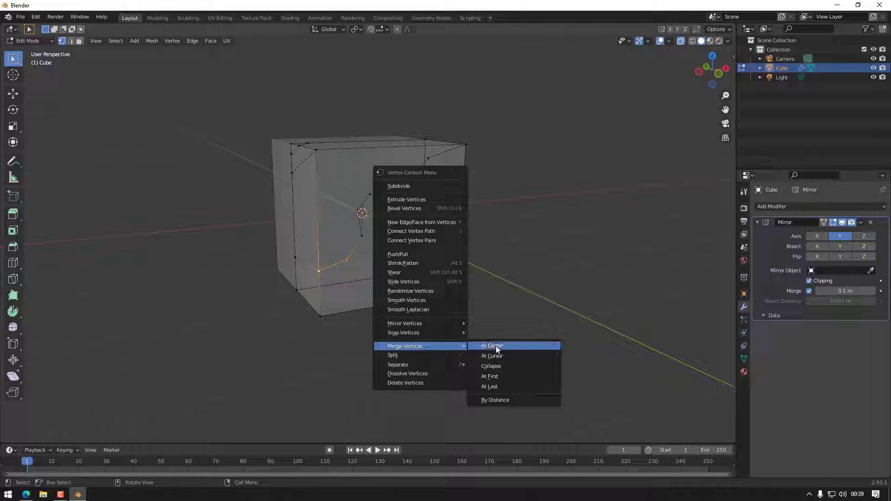
left_click(499, 386)
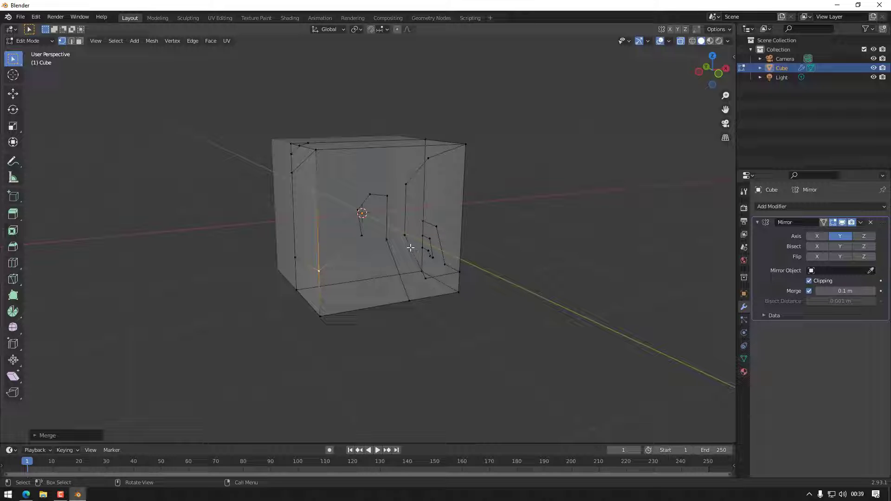
Step: In left orthographic view, move the vertex on the -X face's top edge about 0.18 m along Y toward the mirror seam
middle_click_drag(509, 301, 558, 279)
middle_click_drag(493, 244, 470, 281)
left_click(195, 218)
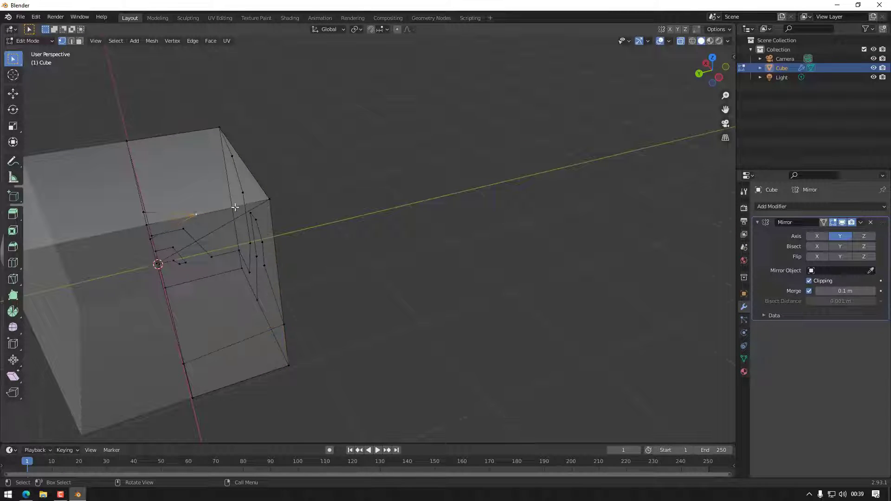
left_click(719, 77)
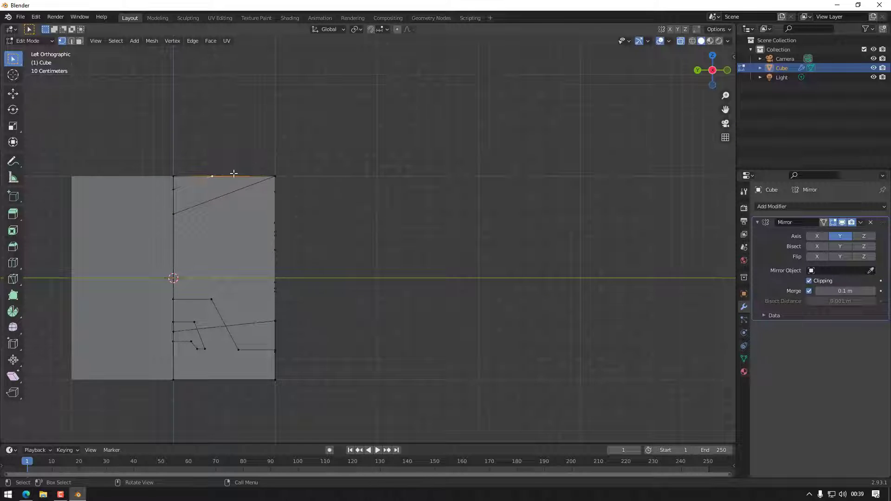
key("g")
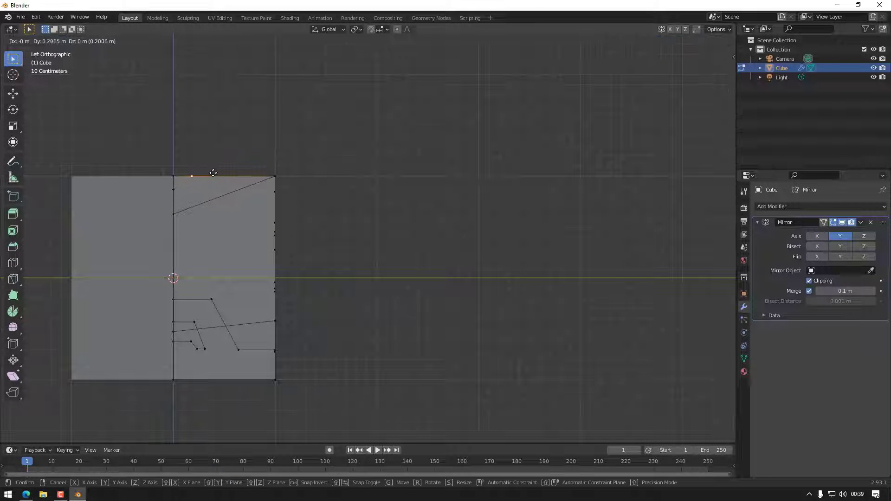
key("z")
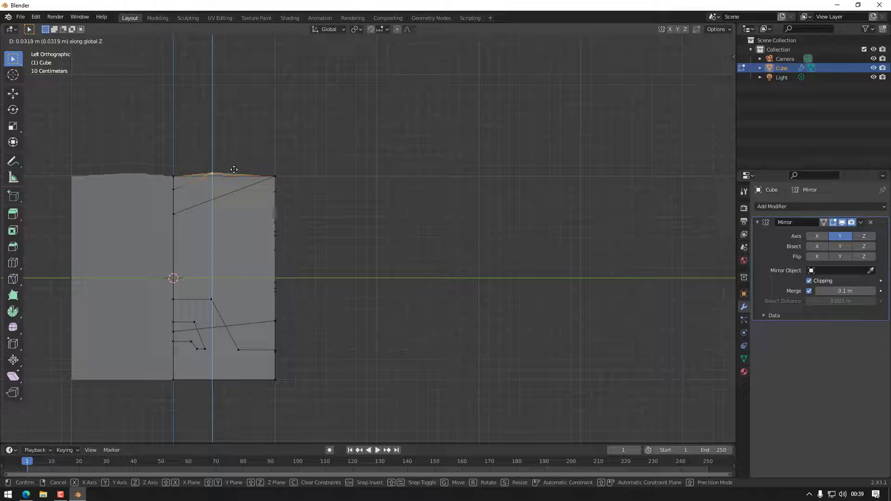
key("y")
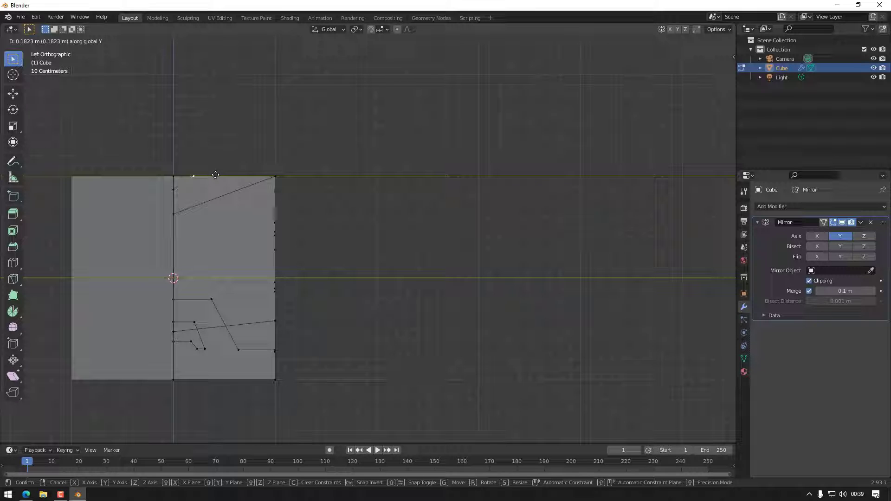
left_click(216, 175)
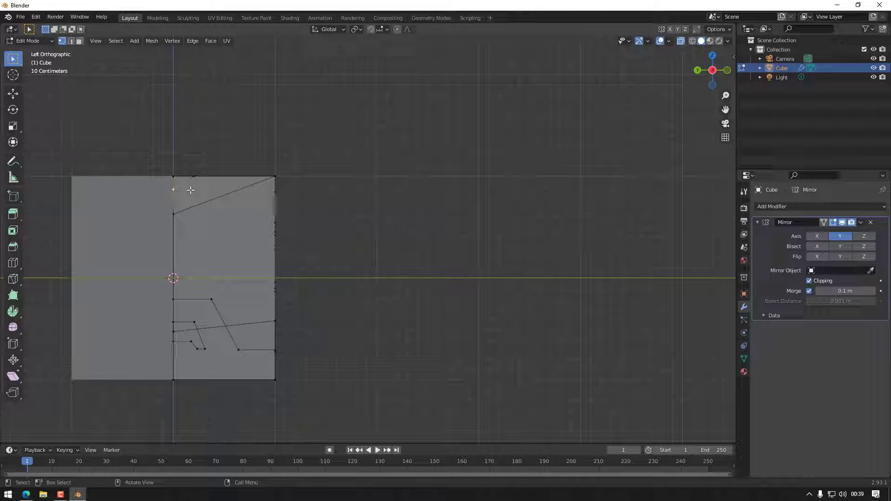
Step: Lower the uppermost intermediate vertex on the -X face's mirror seam slightly along Z
key("g")
key("z")
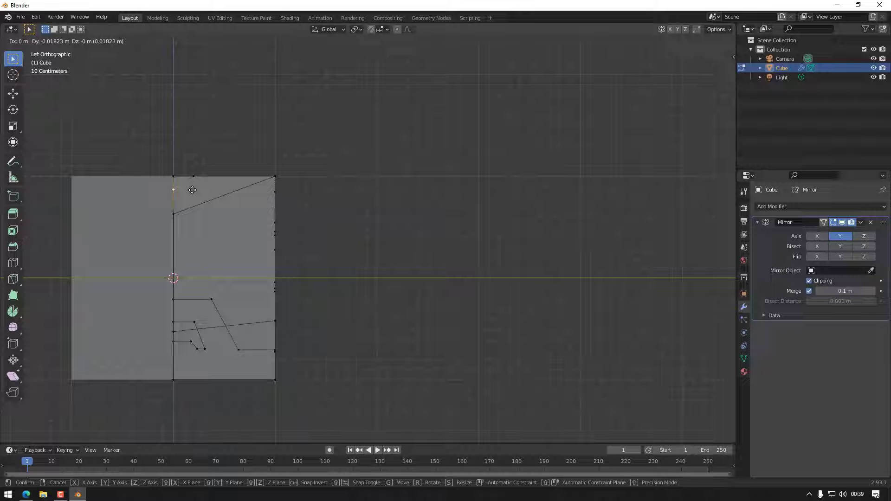
left_click(213, 198)
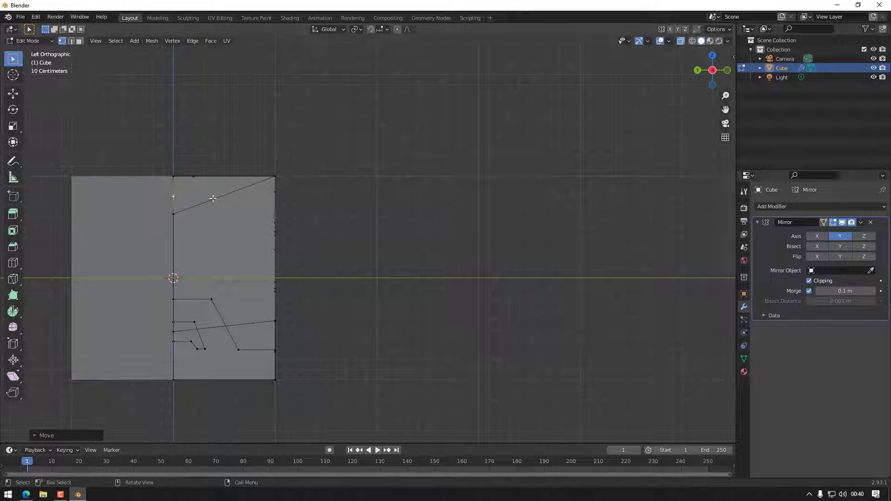
Step: In left orthographic view, Knife-cut a small square corner on the -X face from the top-edge vertex down and across to the seam vertex
left_click_drag(714, 52, 522, 293)
middle_click_drag(521, 294, 512, 333)
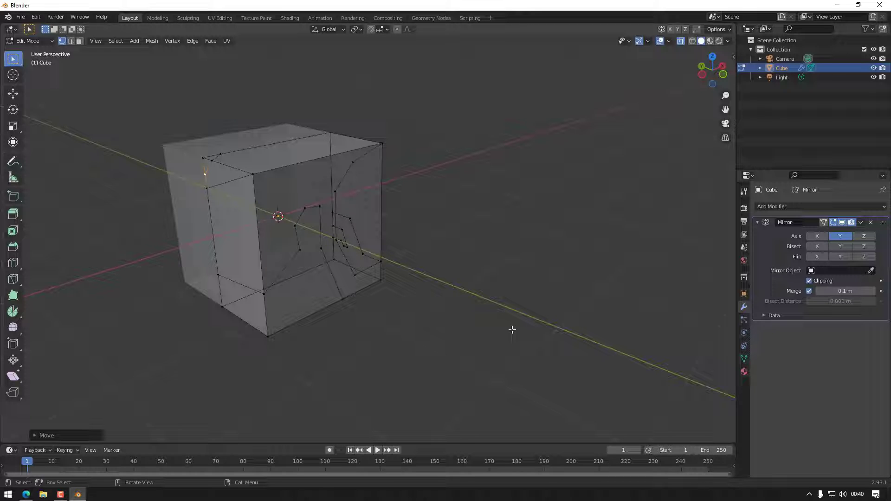
middle_click_drag(373, 211, 631, 320)
middle_click_drag(207, 220, 473, 263)
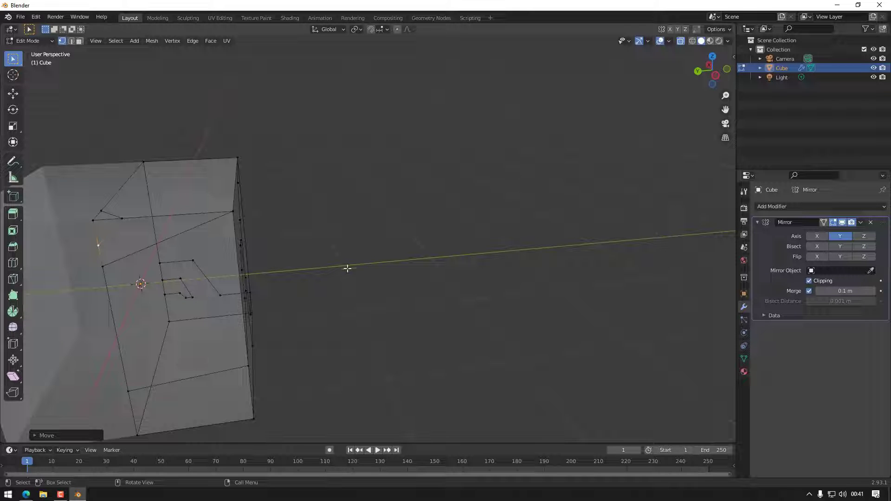
middle_click_drag(415, 284, 435, 284)
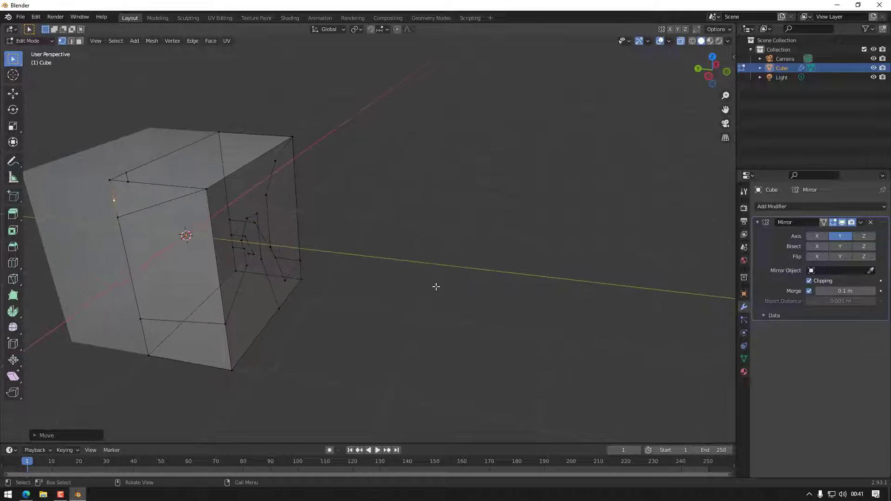
left_click(709, 77)
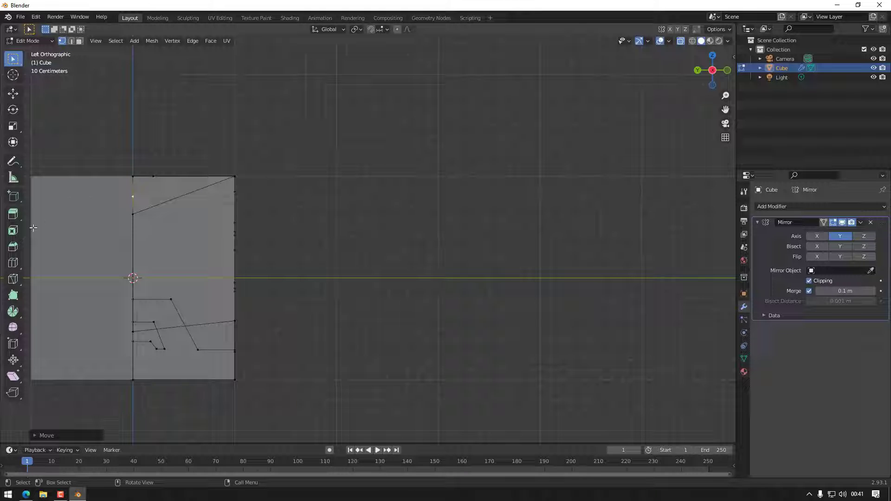
left_click(14, 278)
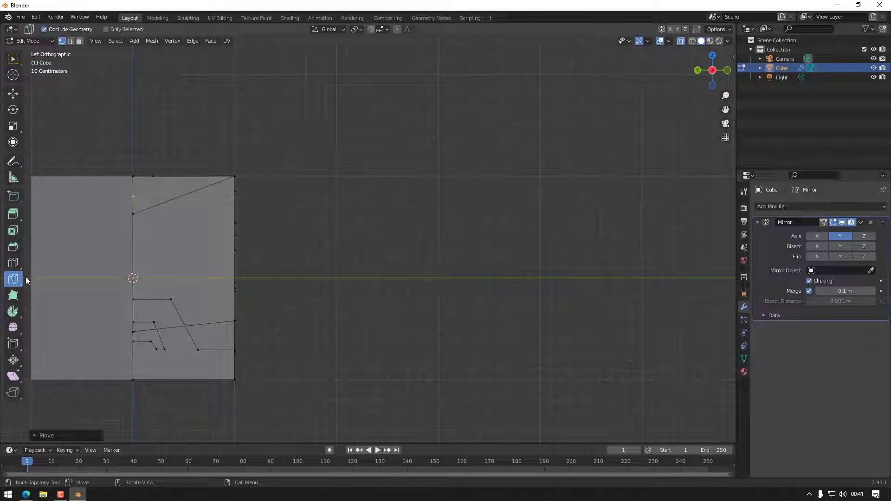
left_click(154, 176)
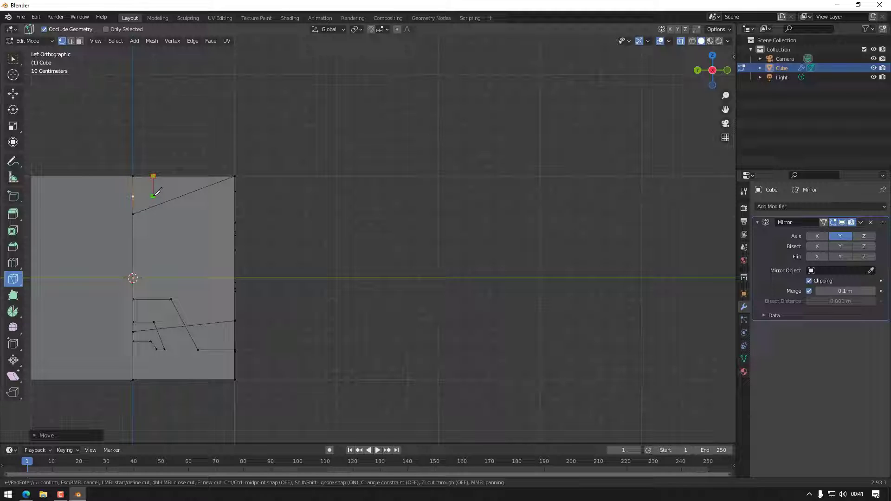
left_click(154, 196)
left_click(133, 197)
key("Return")
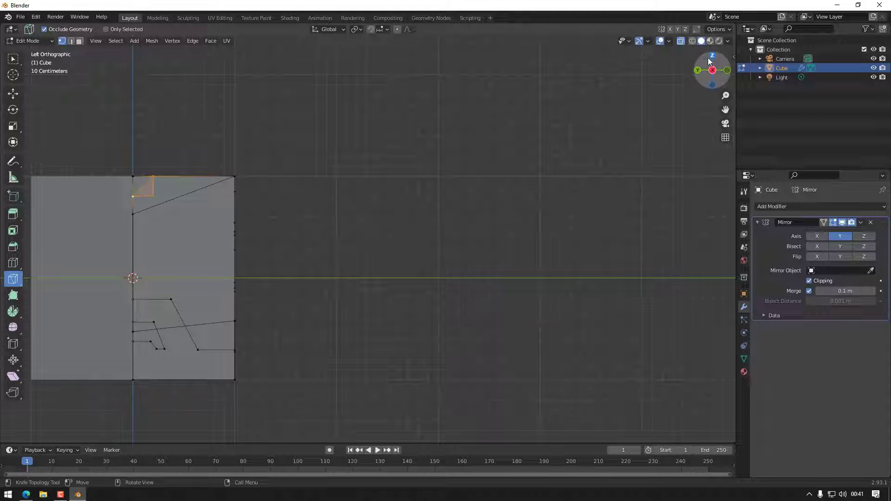
Step: In top orthographic view, Knife-cut a small square corner on the top face from the mirror seam down and across to the -X edge vertex
left_click_drag(708, 58, 687, 72)
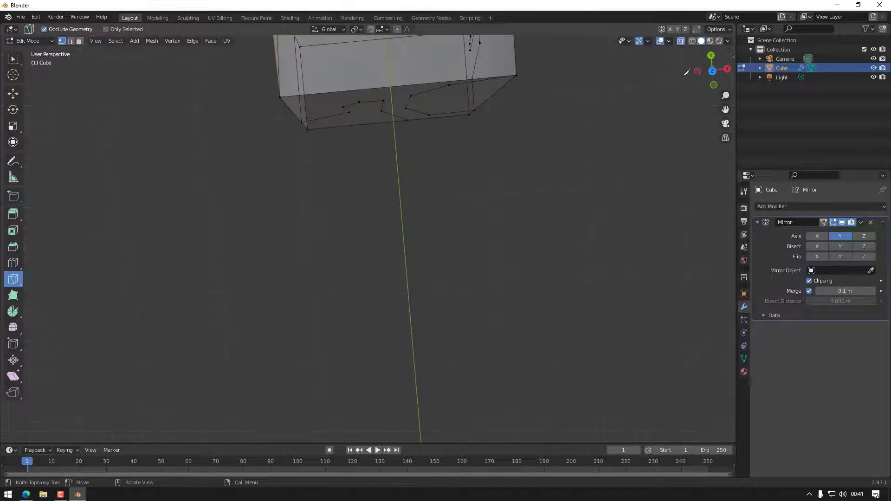
left_click(713, 71)
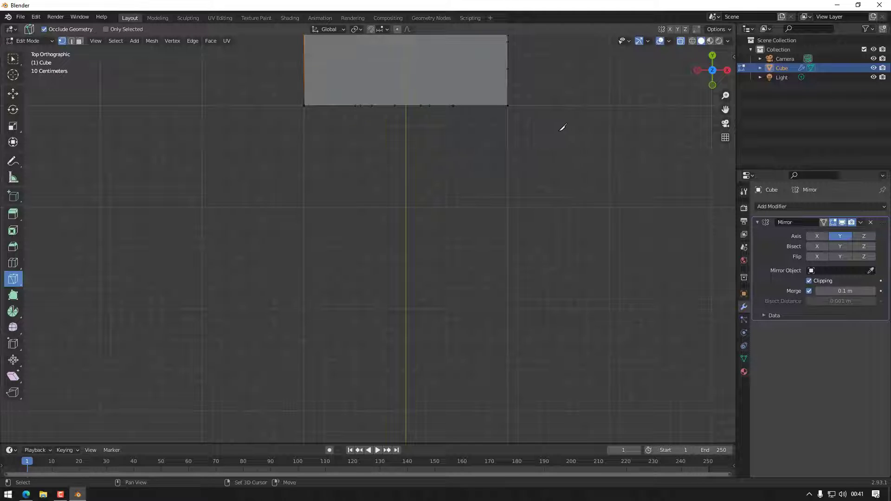
middle_click_drag(562, 127, 541, 339, "shift")
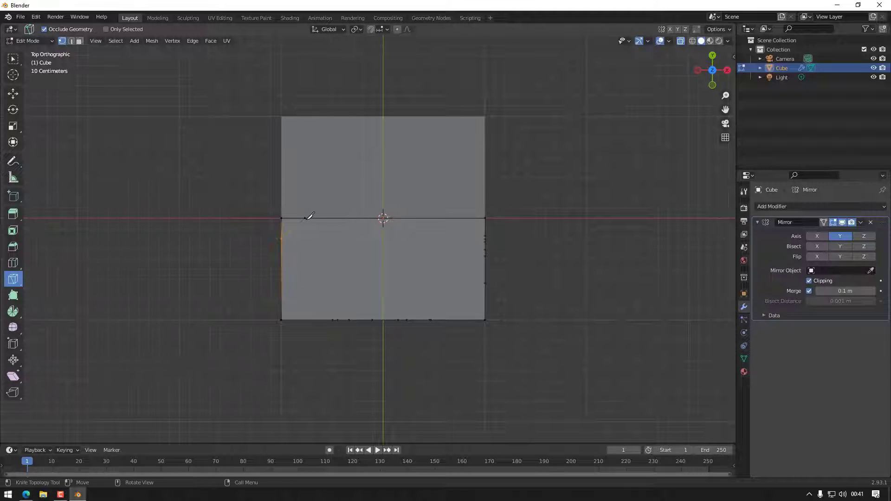
left_click(304, 218)
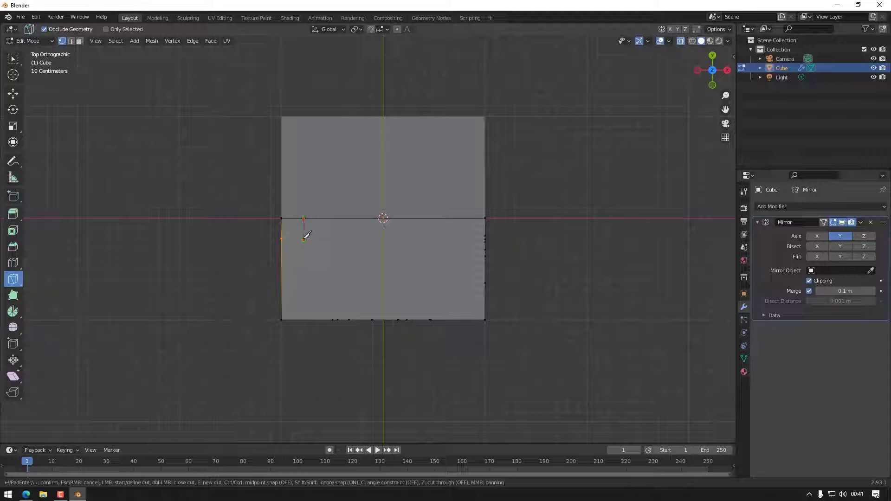
left_click(304, 240)
left_click(285, 235)
key("Return")
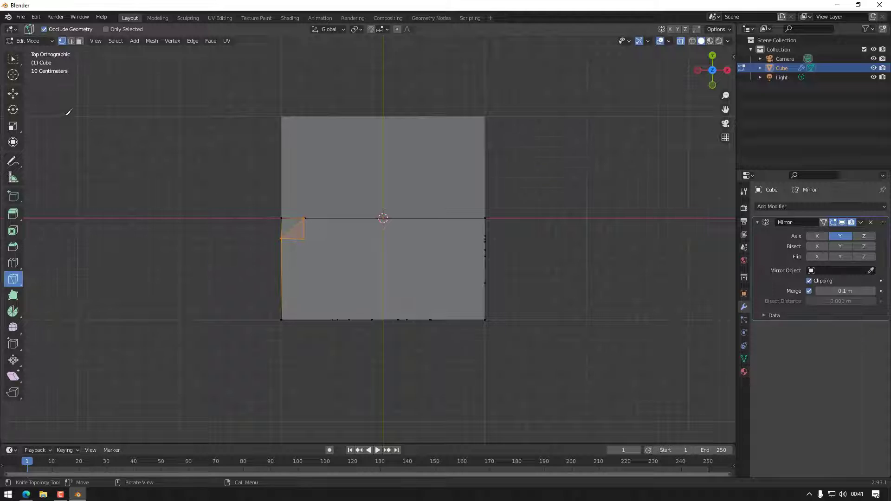
Step: Box-select the vertices of the top square's cut edge parallel to X and scale them to 0 along Y
left_click(13, 59)
left_click(249, 237)
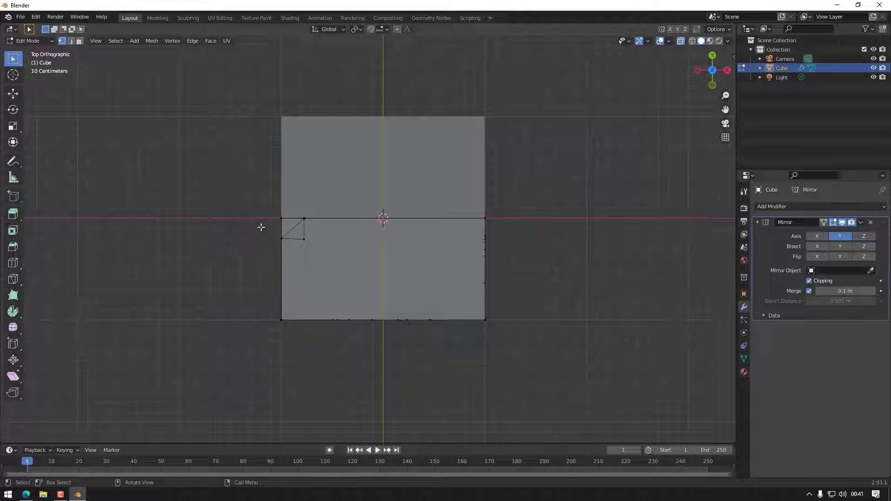
left_click_drag(261, 227, 323, 253)
key("s")
key("x")
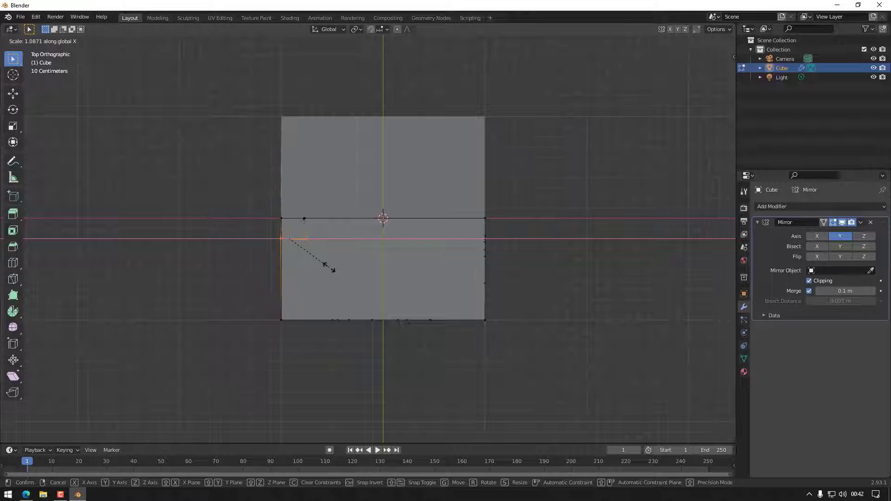
key("y")
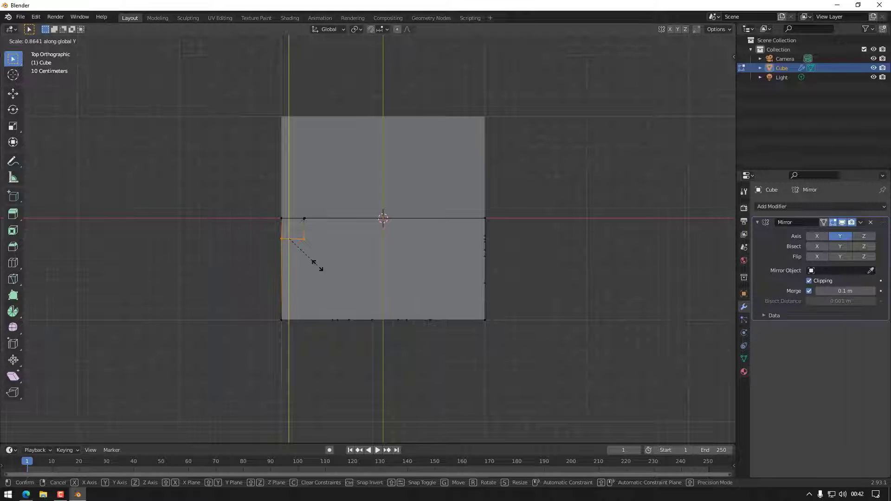
key("x")
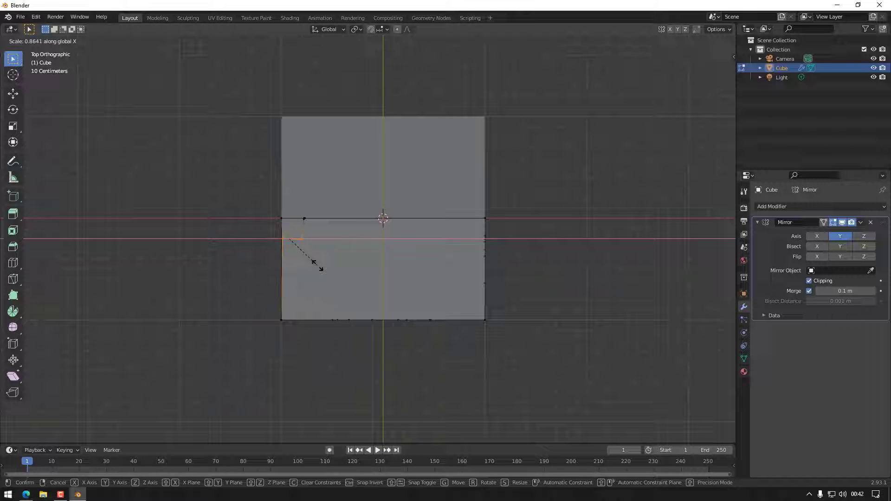
key("y")
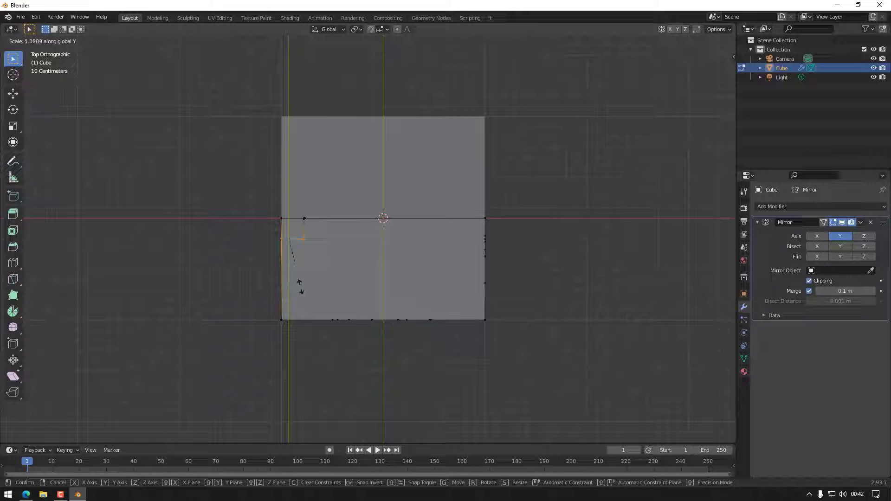
type("0")
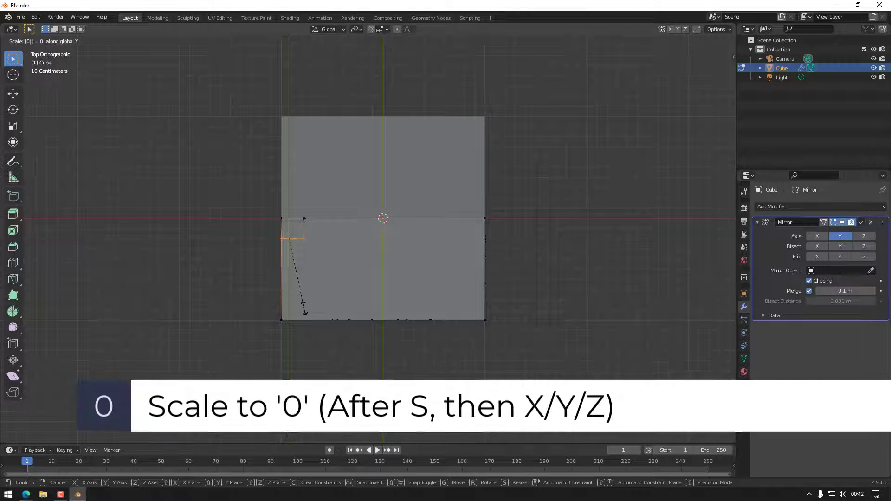
key("Return")
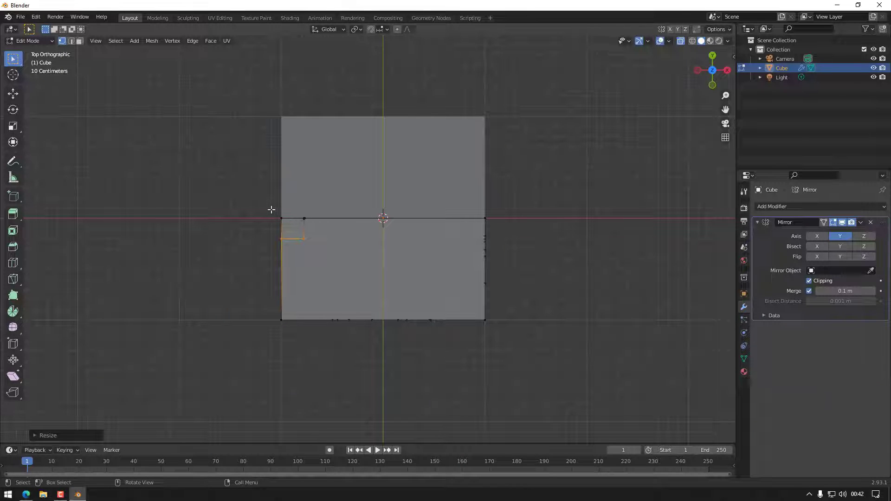
Step: Select the vertices of the top square's other cut edge, running from the mirror seam, and align them by scaling along X
left_click_drag(295, 212, 321, 269)
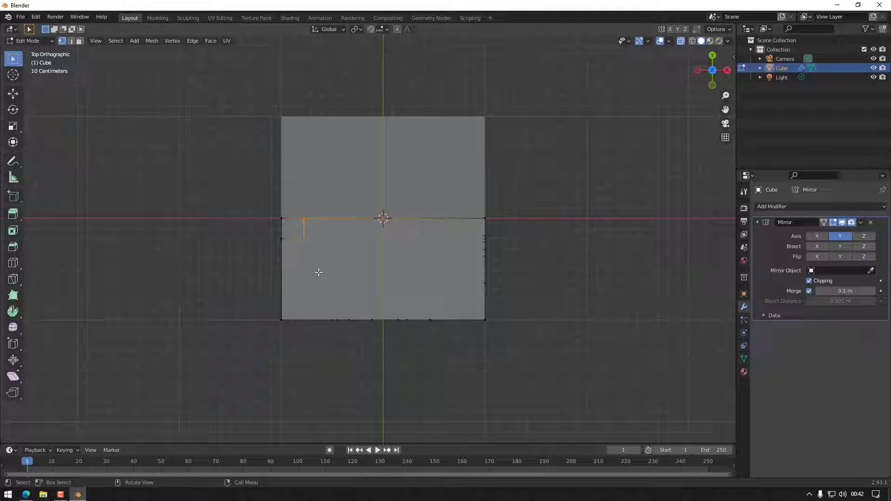
key("s")
key("x")
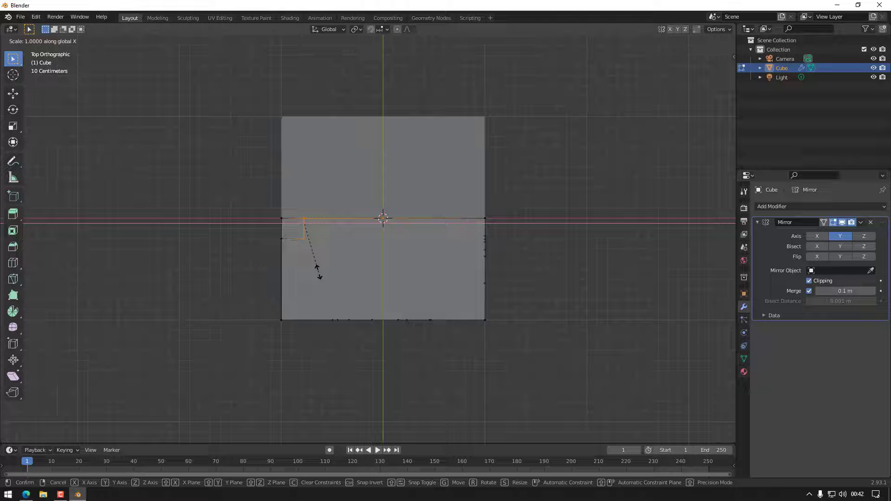
left_click(318, 273)
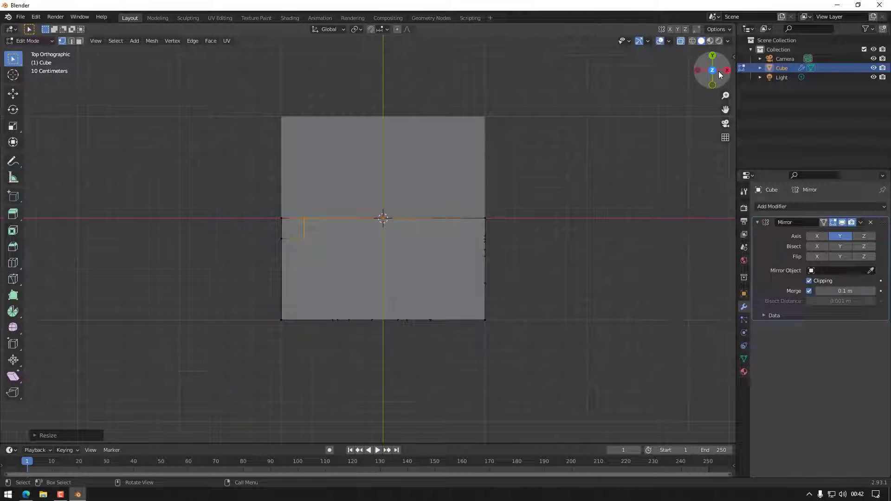
Step: In left orthographic view, select the lower-edge vertices of the small square on the -X face and level them by scaling along Z
left_click(698, 70)
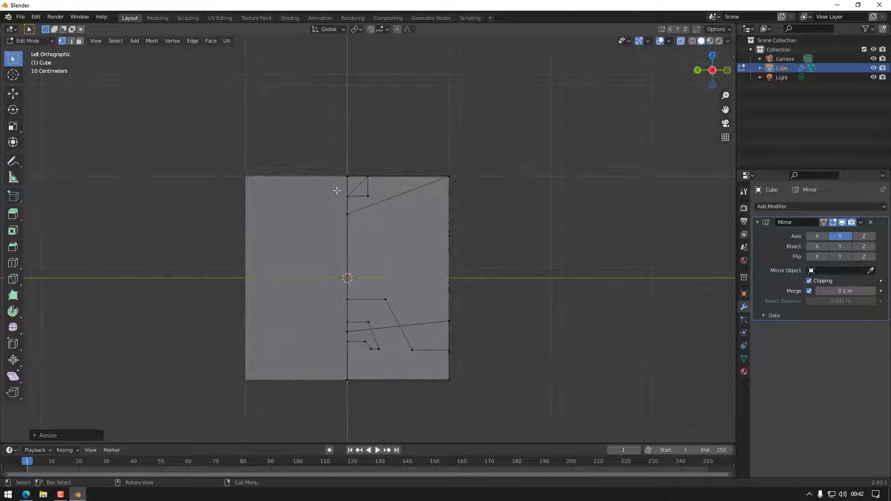
left_click_drag(336, 191, 386, 202)
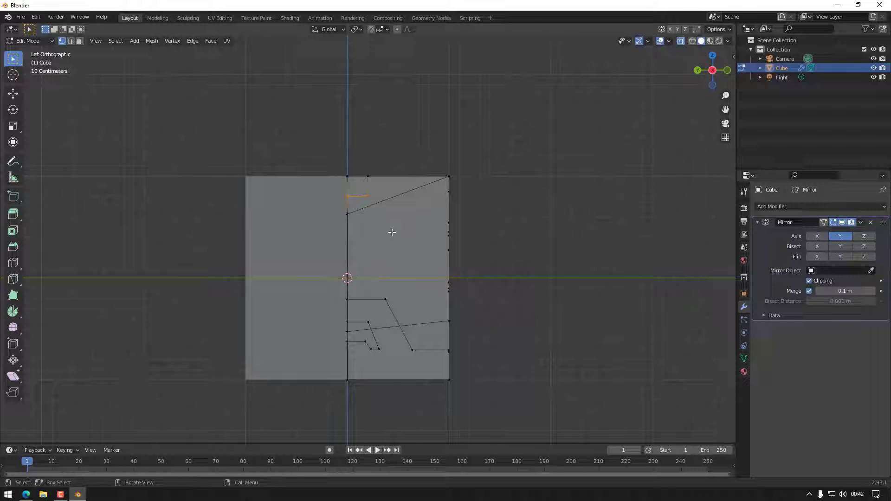
key("s")
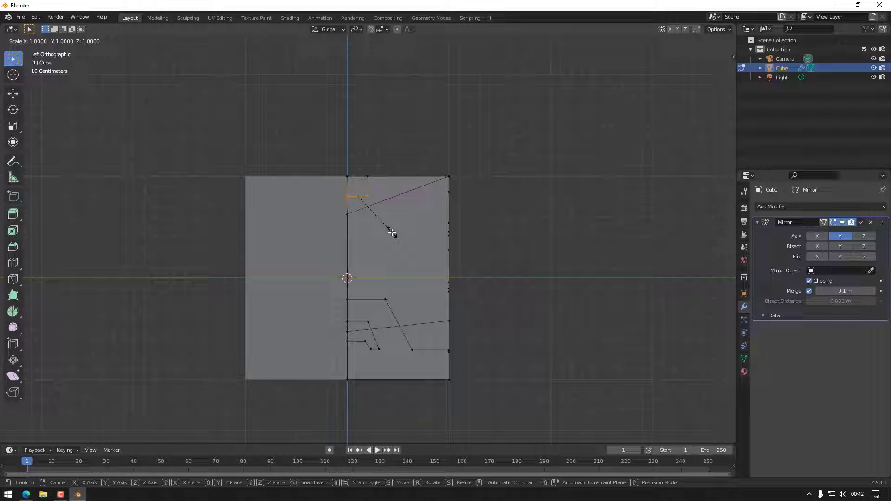
key("z")
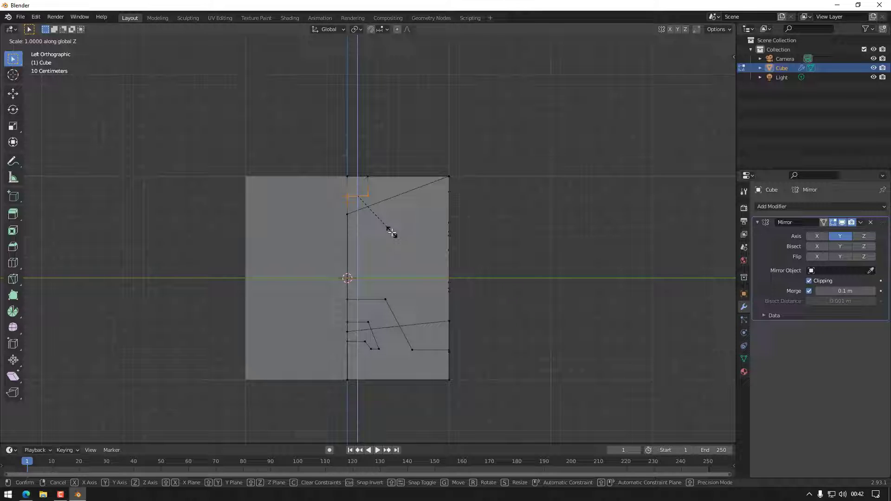
left_click(391, 232)
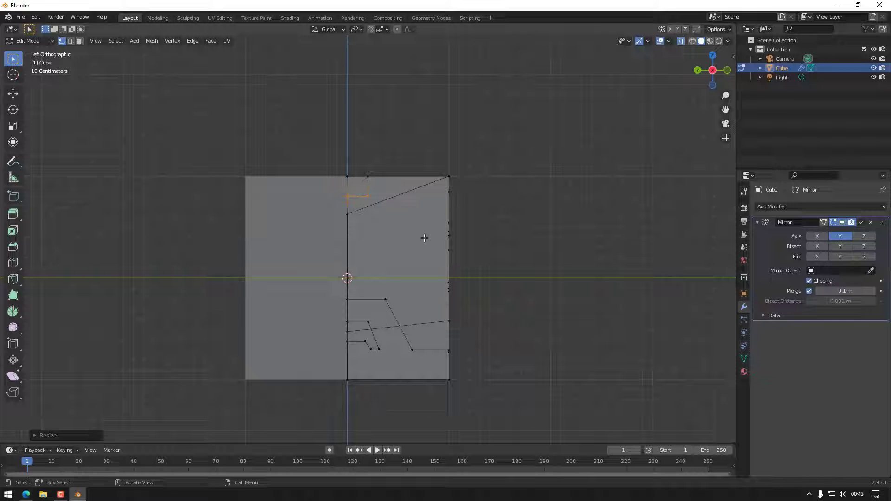
Step: Dissolve the diagonal edges crossing the small squares on the top face and the -X face
middle_click_drag(441, 233, 419, 285)
key("2")
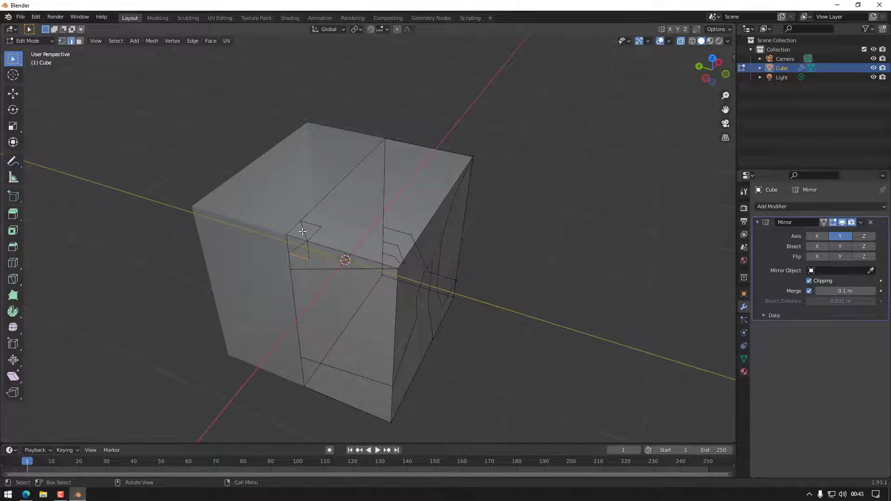
left_click(302, 232)
key("x")
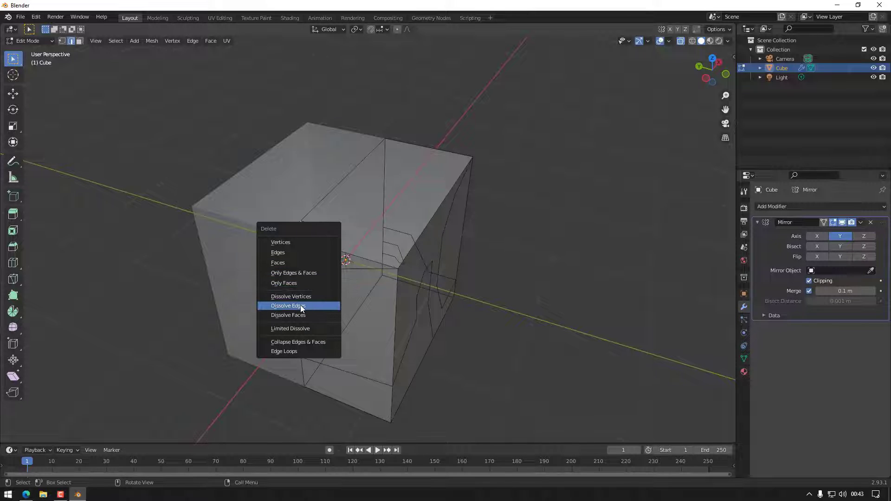
left_click(300, 305)
left_click(300, 254)
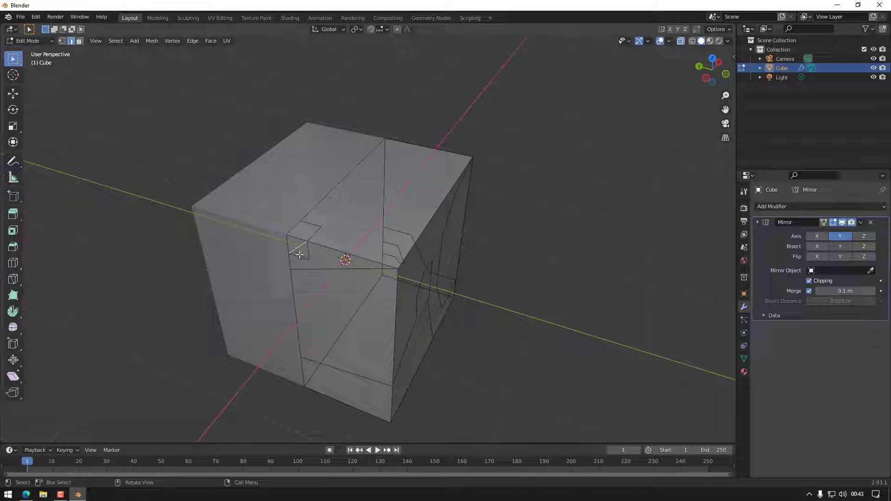
key("x")
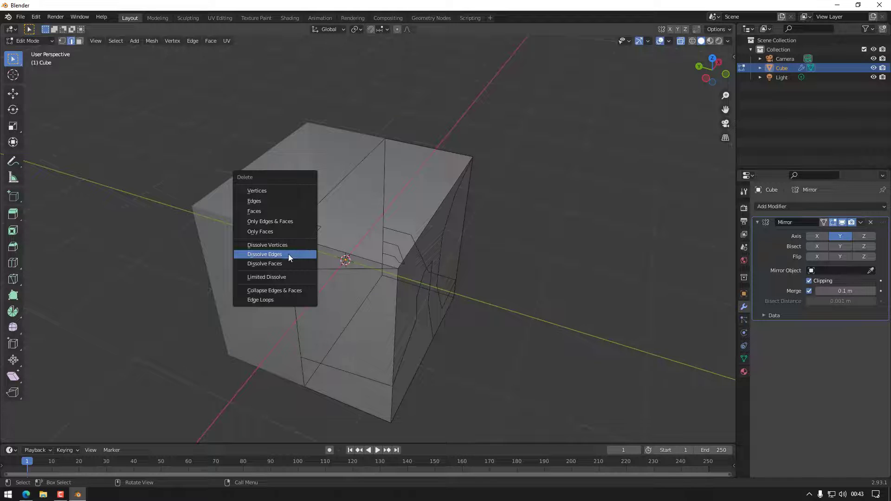
left_click(288, 254)
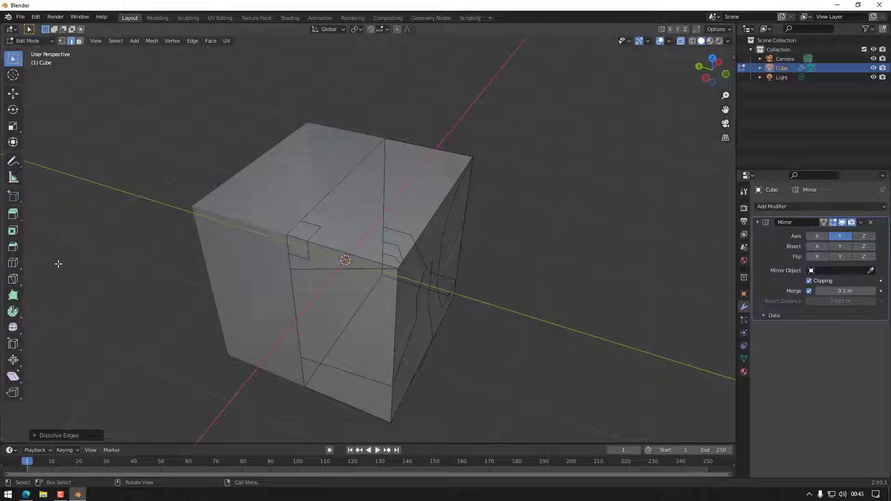
Step: Knife-cut the top face from the small square's inner corner to the +X/-Y corner vertex
left_click(13, 279)
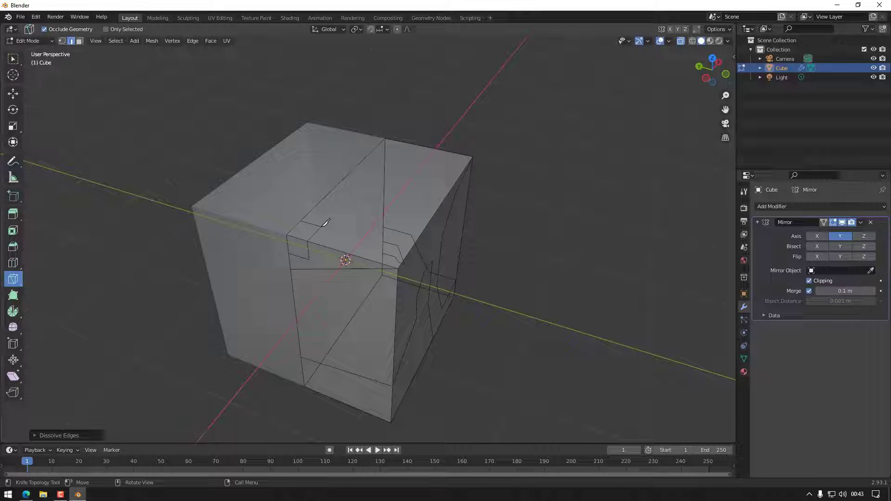
left_click(321, 227)
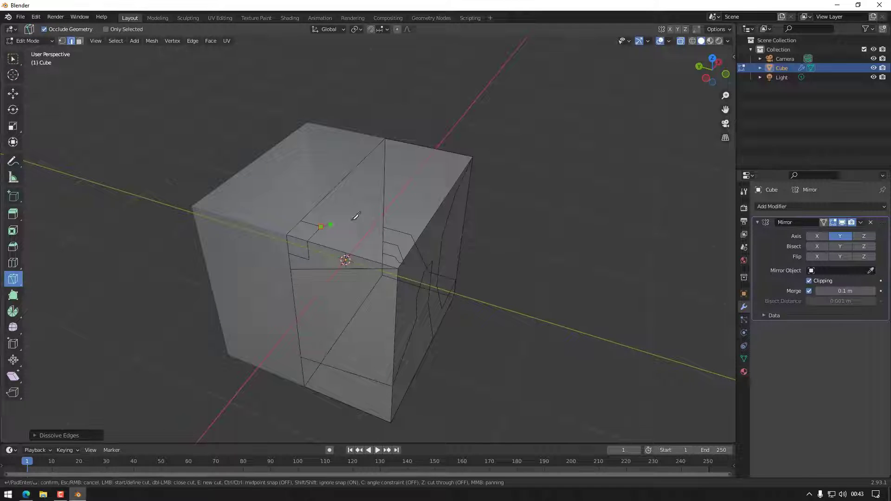
left_click(473, 156)
key("Return")
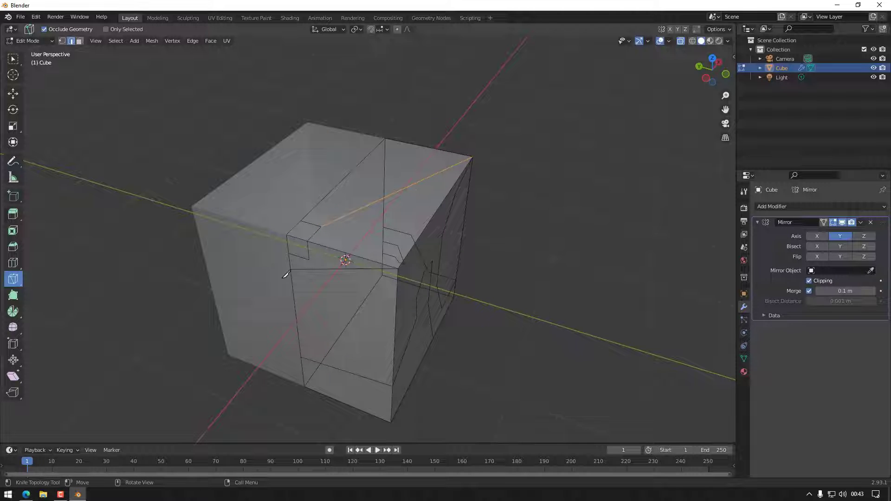
Step: Knife-cut the -X face from the small square's free corner to the upper -X/-Y corner vertex
middle_click_drag(502, 348, 509, 292)
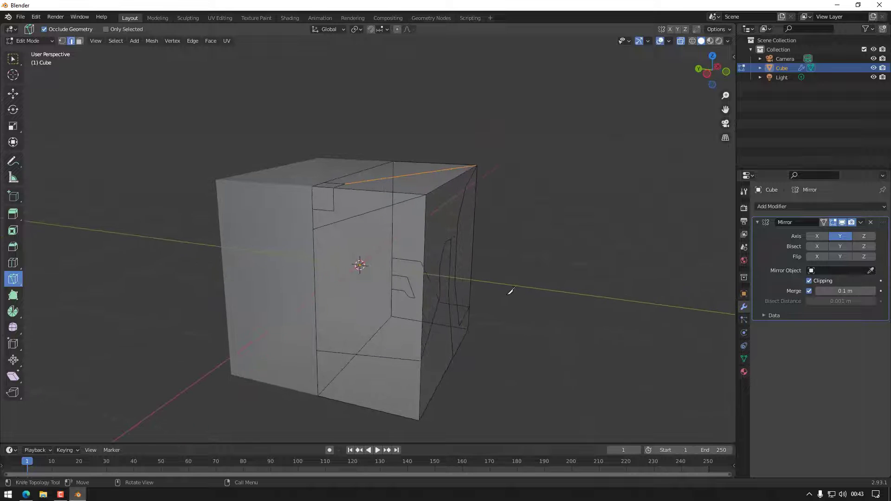
left_click(335, 209)
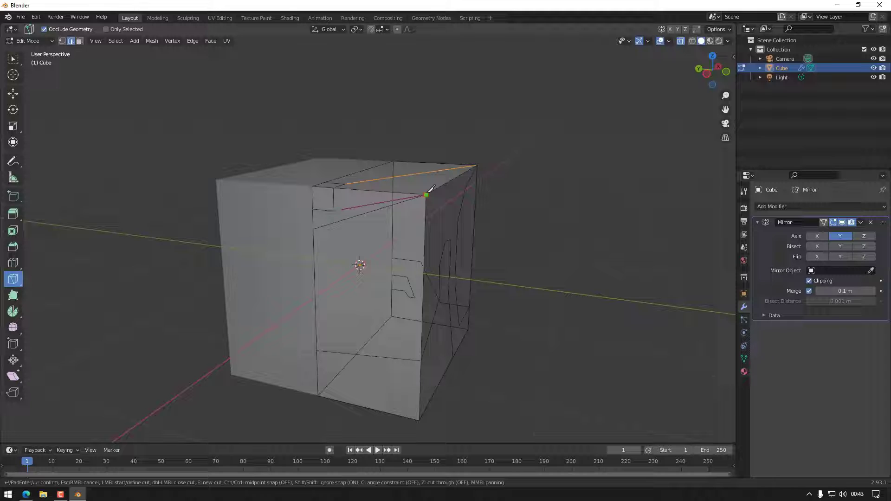
left_click(426, 195)
key("Return")
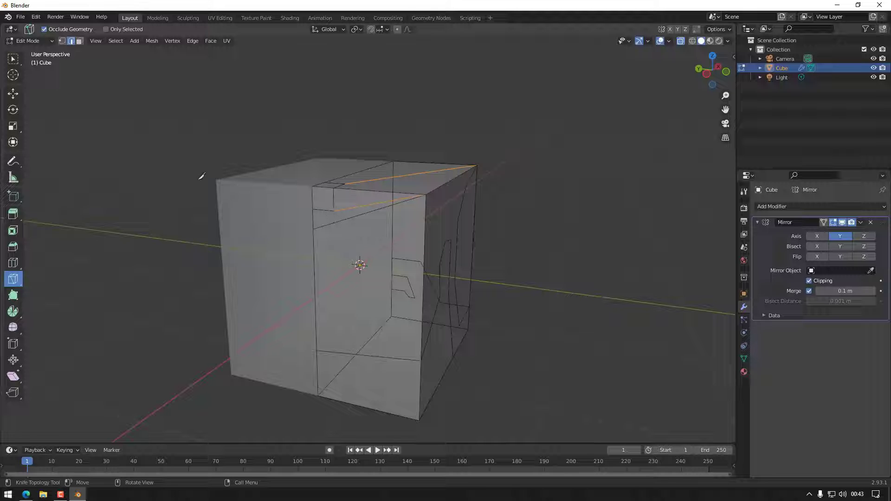
Step: Select the small square faces on the top and -X sides and activate the Extrude Along Normals tool
left_click(80, 41)
left_click(323, 199)
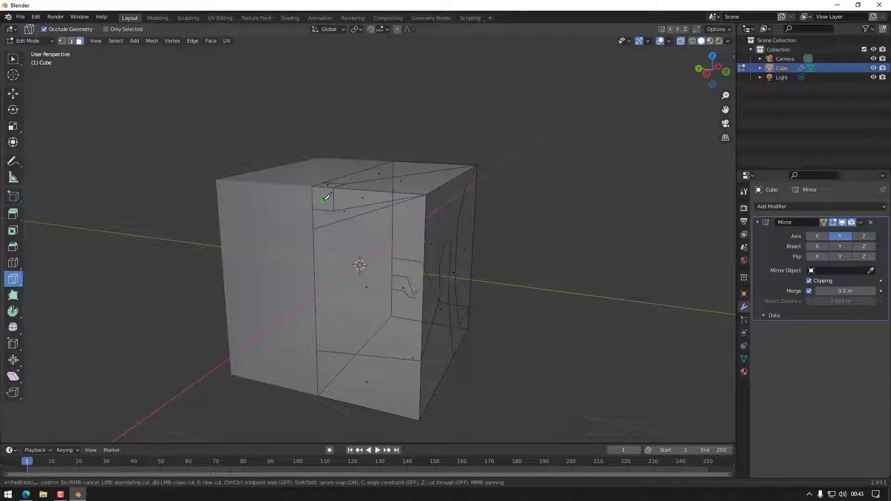
key("Escape")
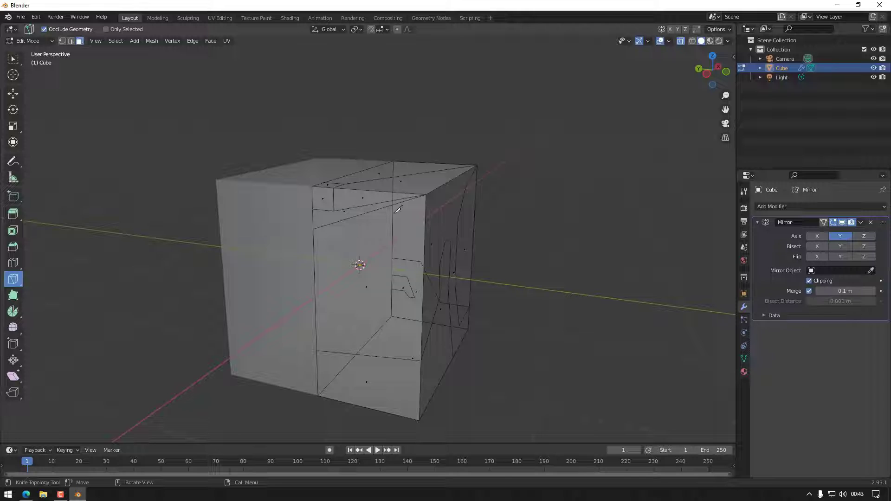
left_click(14, 61)
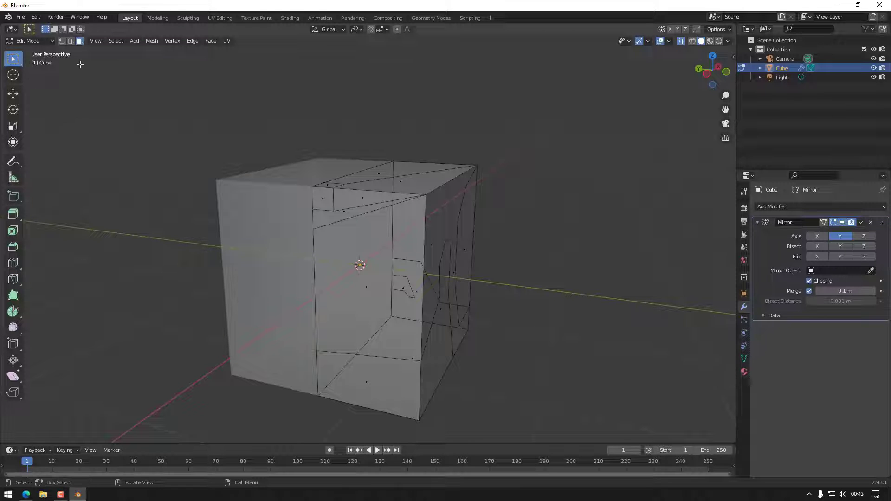
left_click(323, 199)
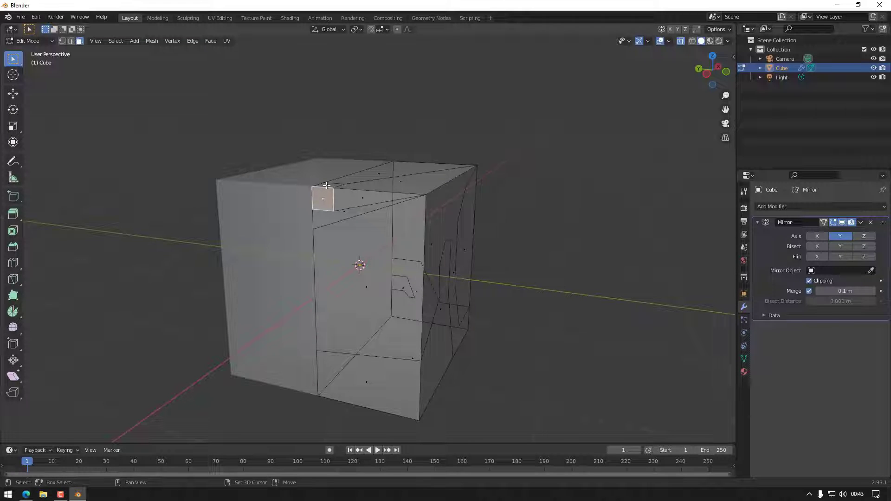
middle_click_drag(388, 218, 579, 330)
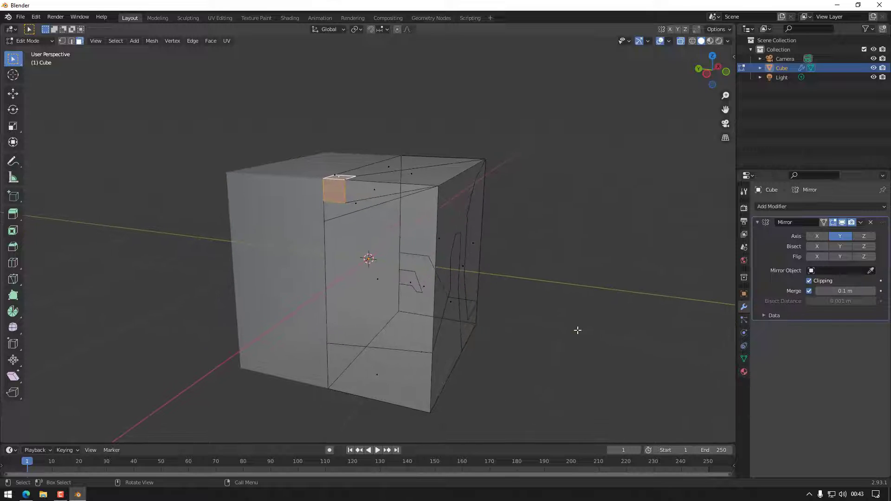
left_click(13, 215)
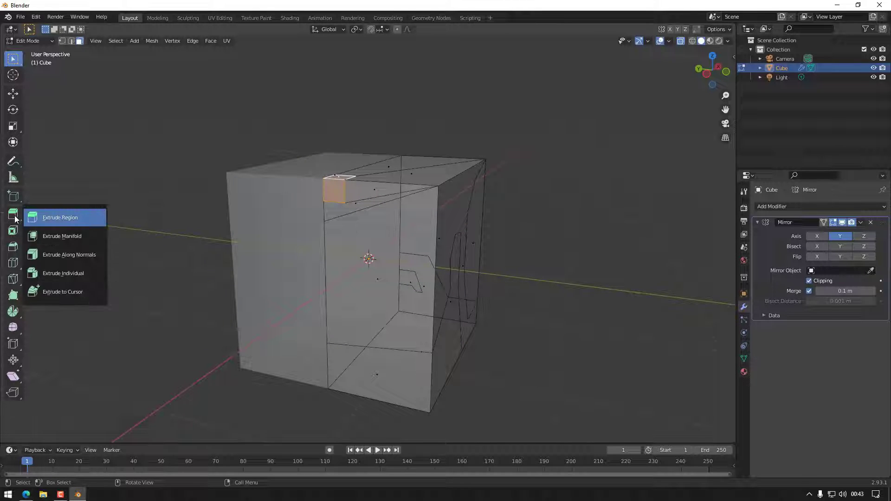
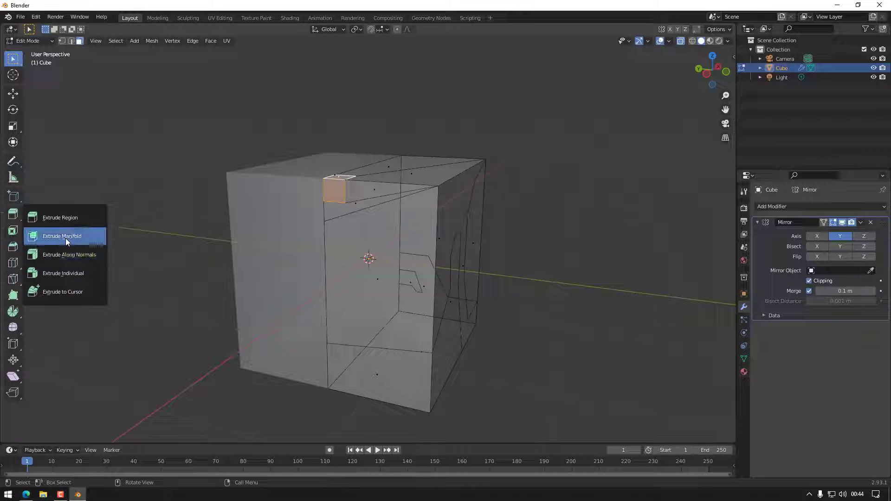
left_click(67, 258)
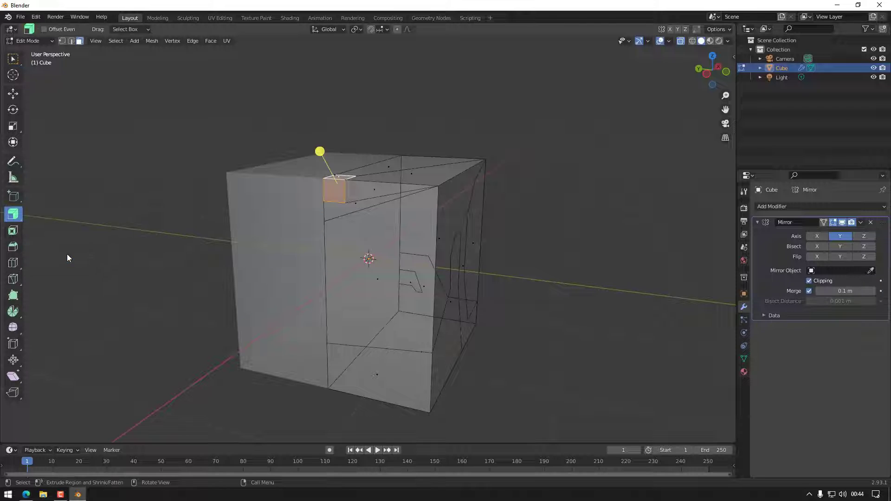
Step: Extrude the two selected small faces outward along their normals with an offset of 0.2 m
middle_click_drag(528, 273, 407, 238)
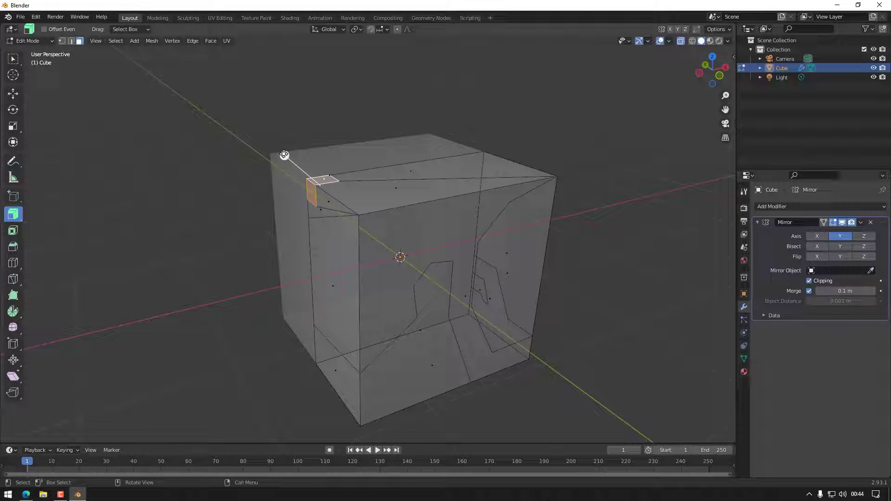
left_click_drag(279, 155, 244, 140)
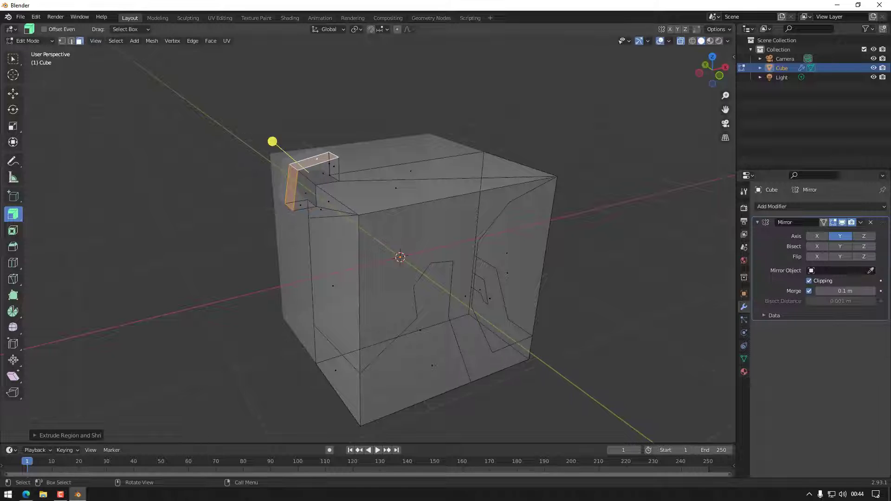
left_click(34, 435)
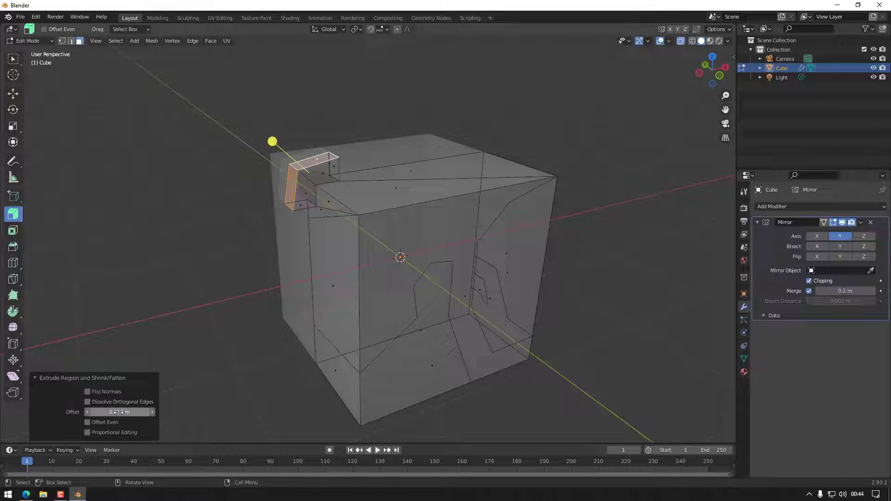
left_click(116, 412)
type("0.2")
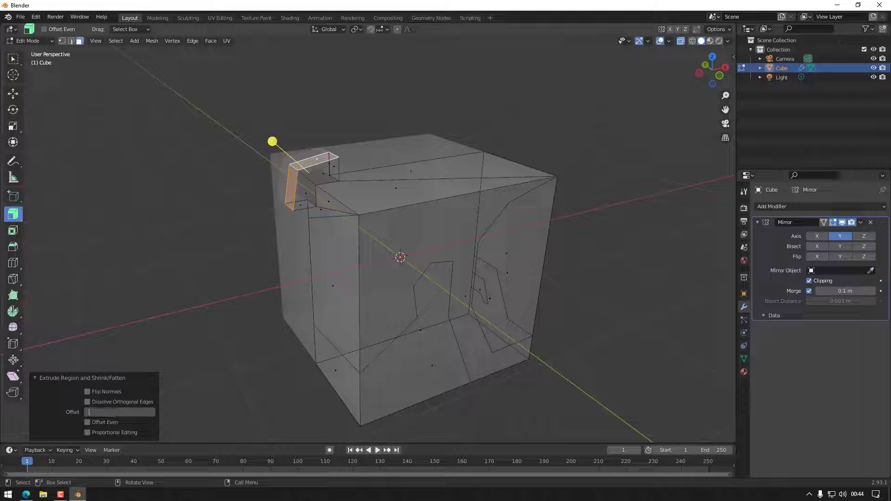
key("Return")
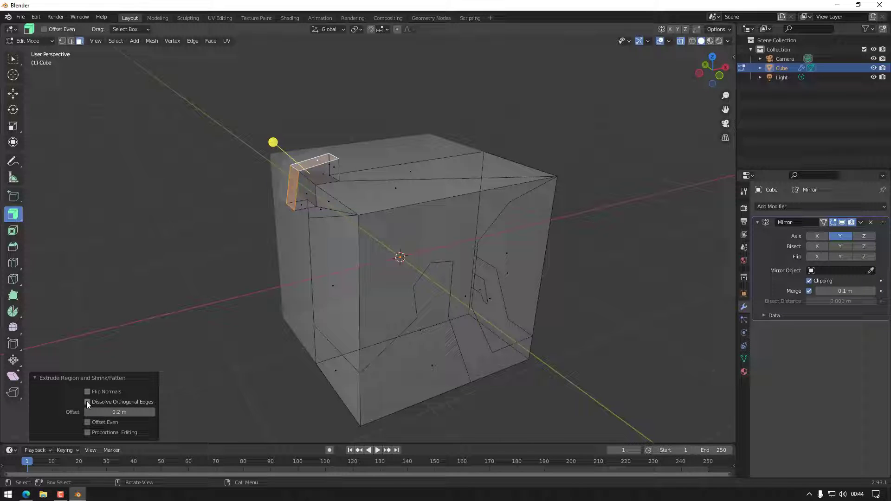
Step: Try the Dissolve Orthogonal Edges, Offset Even and Proportional Editing options on the extrusion, and undo the whole extrusion
left_click(87, 402)
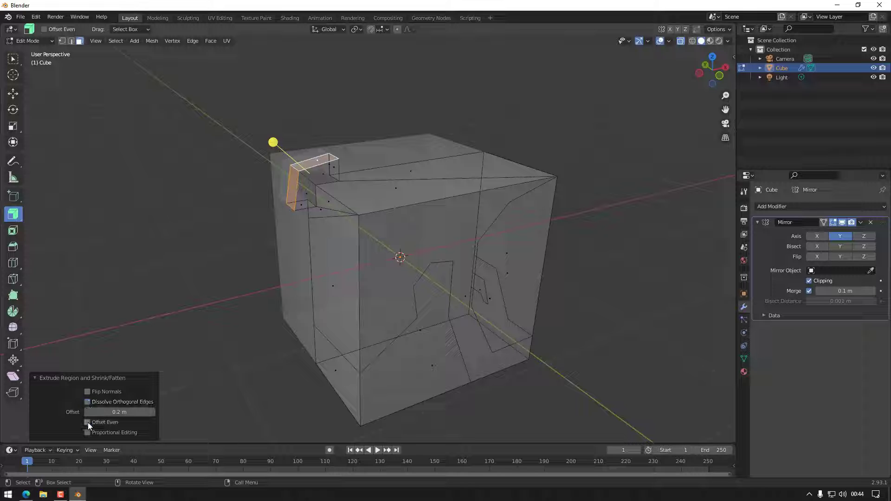
left_click(87, 422)
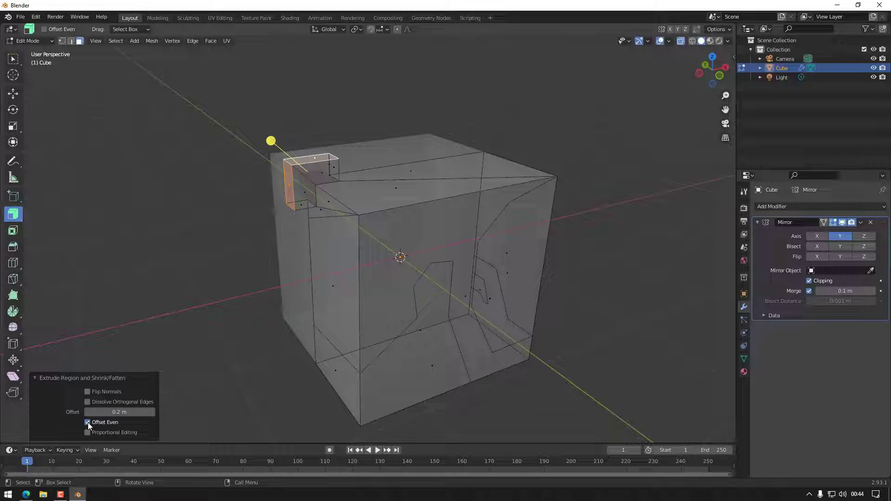
left_click(88, 432)
left_click(88, 432)
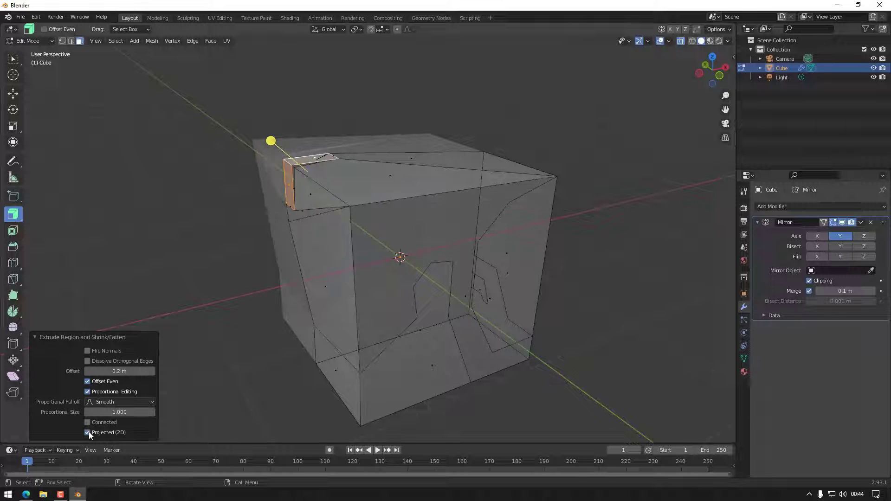
left_click(88, 432)
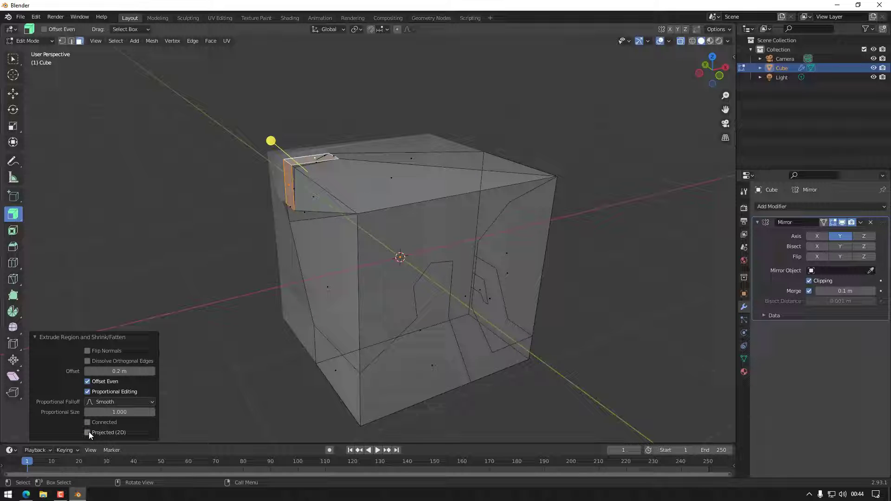
key("ctrl+z")
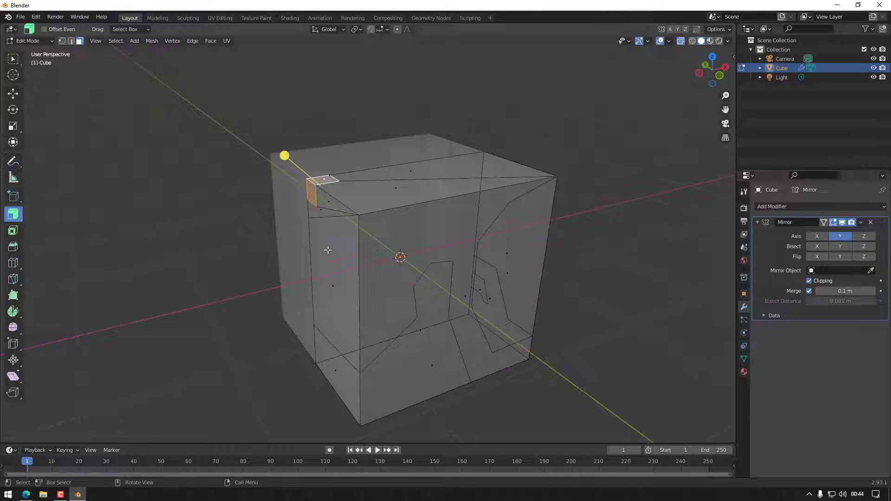
Step: Extrude the two selected small faces along their normals by 0.2 m with Offset Even enabled
key("alt+s")
left_click(271, 140)
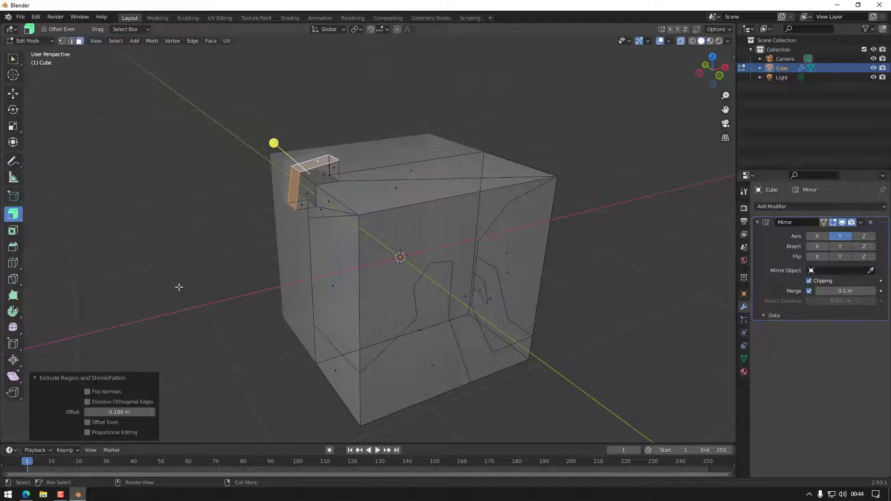
left_click(116, 412)
type("0.2")
key("Return")
left_click(88, 422)
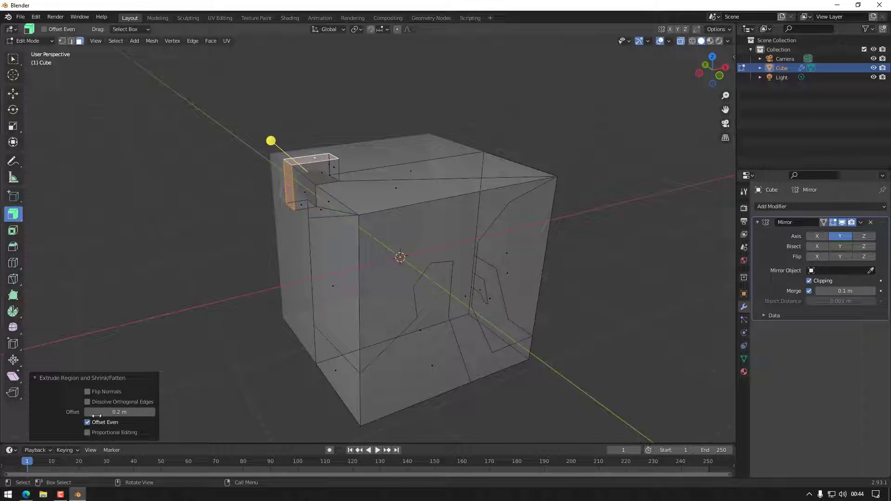
Step: Knife-cut the -Y face between the two lower vertices of the small open outline to close it into a polygon
middle_click_drag(259, 251, 273, 302)
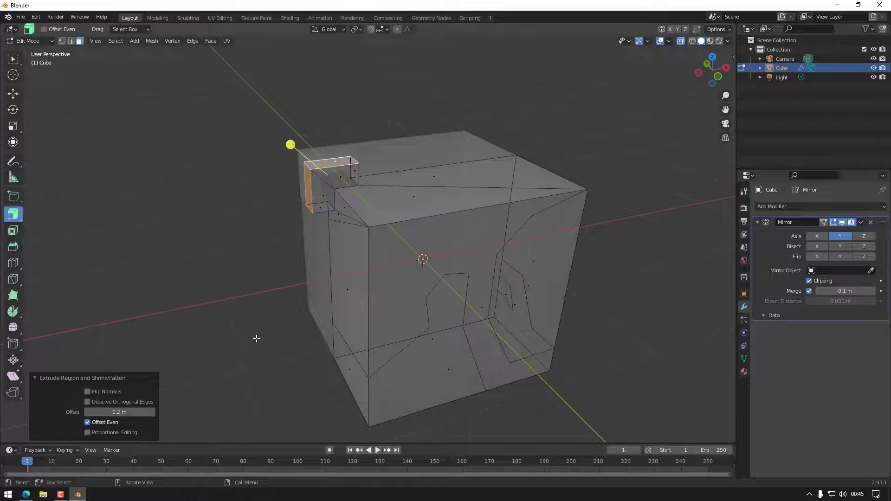
middle_click_drag(277, 333, 226, 346)
mouse_move(484, 404)
middle_mouse_down()
mouse_move(476, 396)
mouse_move(492, 393)
middle_mouse_up()
middle_click_drag(609, 396, 541, 347)
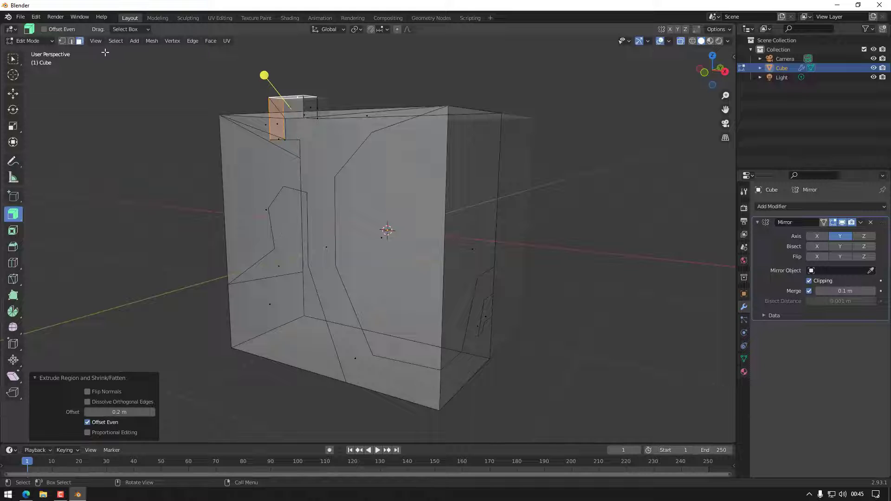
left_click(62, 41)
left_click(13, 278)
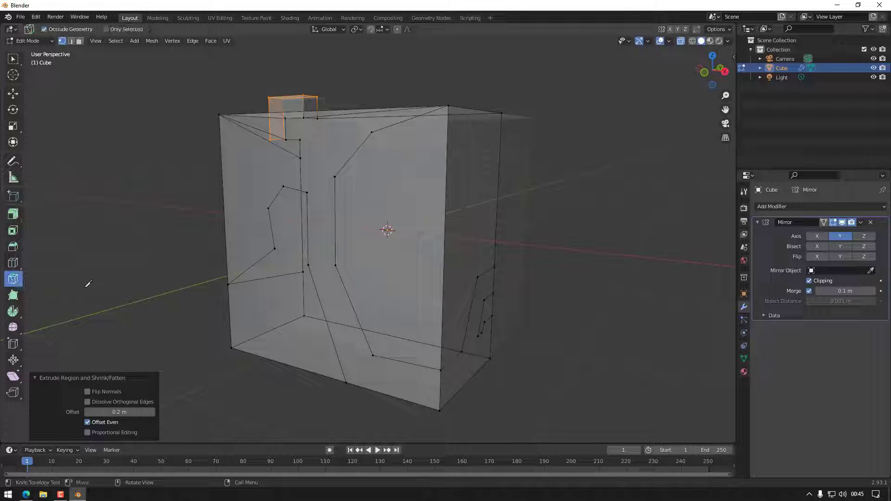
left_click(274, 249)
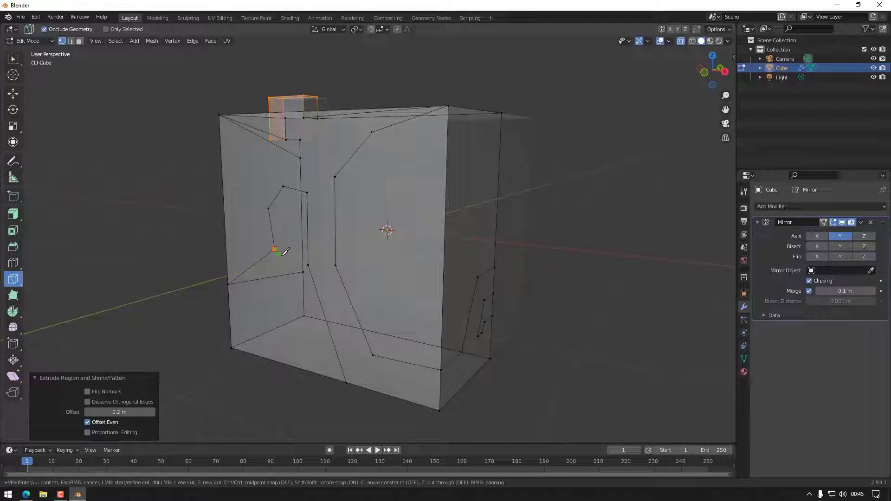
left_click(310, 264)
key("Return")
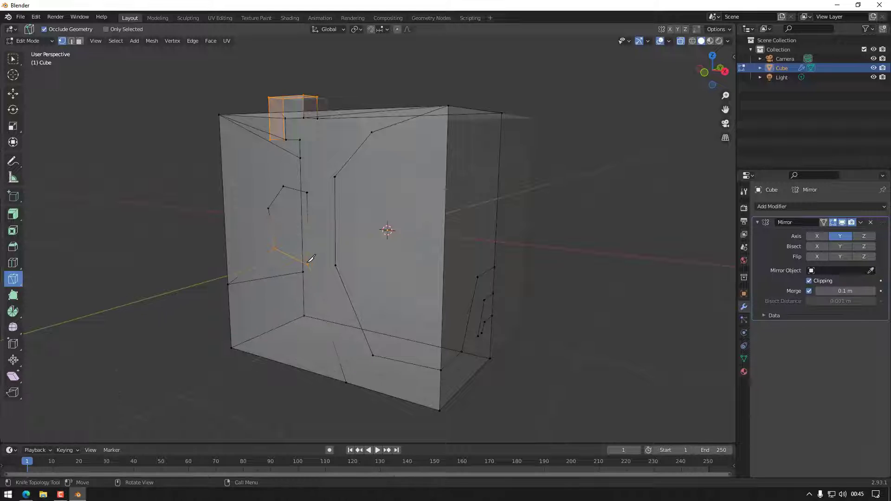
Step: Knife-cut an inner outline inside the small -Y polygon, from its lower inner corner through three points to the upper corner
left_click(309, 264)
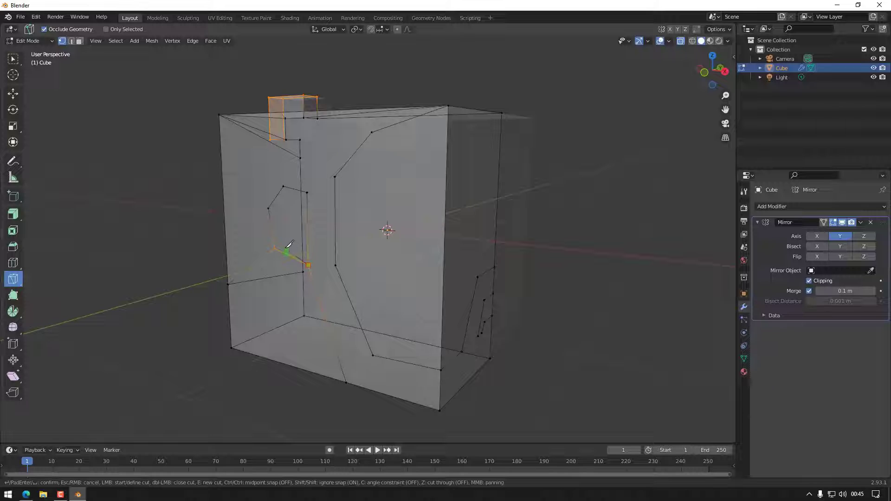
left_click(279, 244)
left_click(275, 209)
left_click(287, 193)
left_click(307, 191)
key("Return")
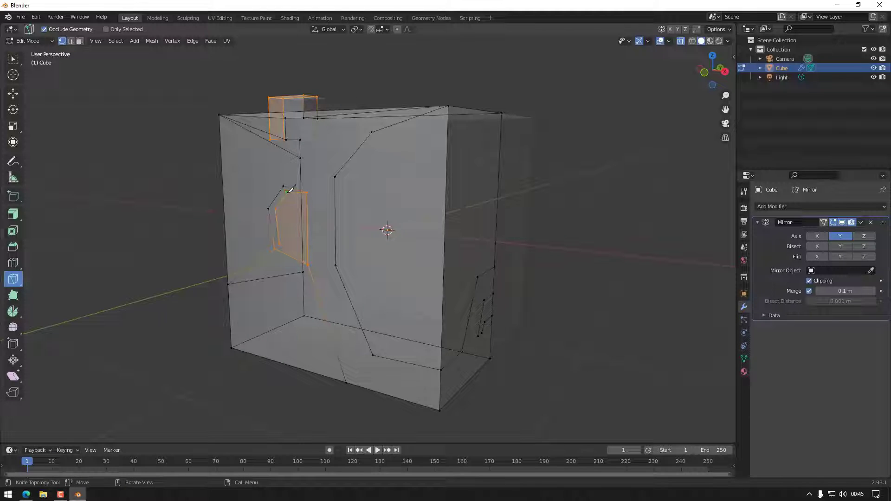
Step: Knife-cut short edges joining the inner outline's corners to the matching corners of the outer polygon
left_click(287, 192)
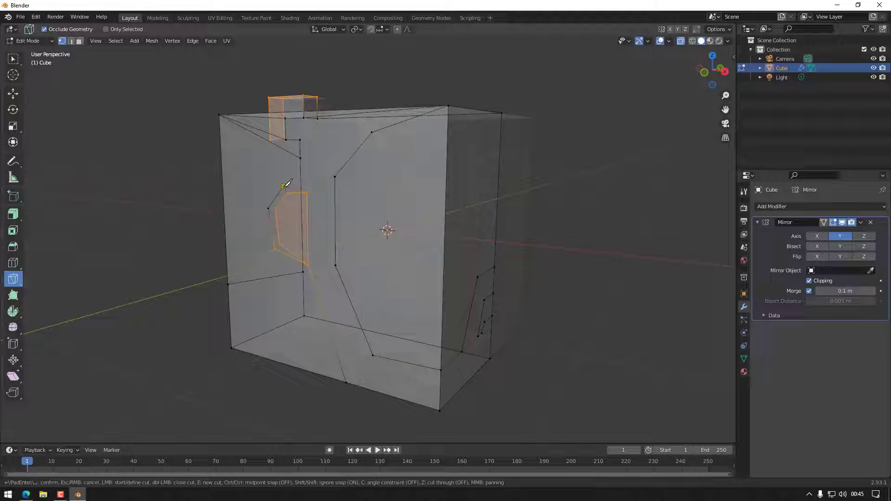
key("Escape")
left_click(276, 209)
left_click(269, 208)
key("Return")
Step: Select the inner outline's three vertices and move them in top view about 0.1 m along -Y and 0.046 m along -X
left_click(13, 58)
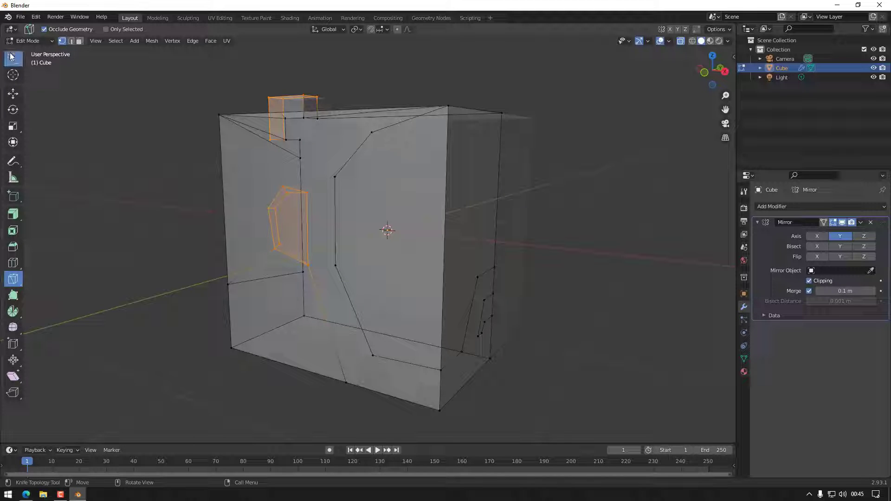
left_click(287, 193)
left_click(277, 209, "shift")
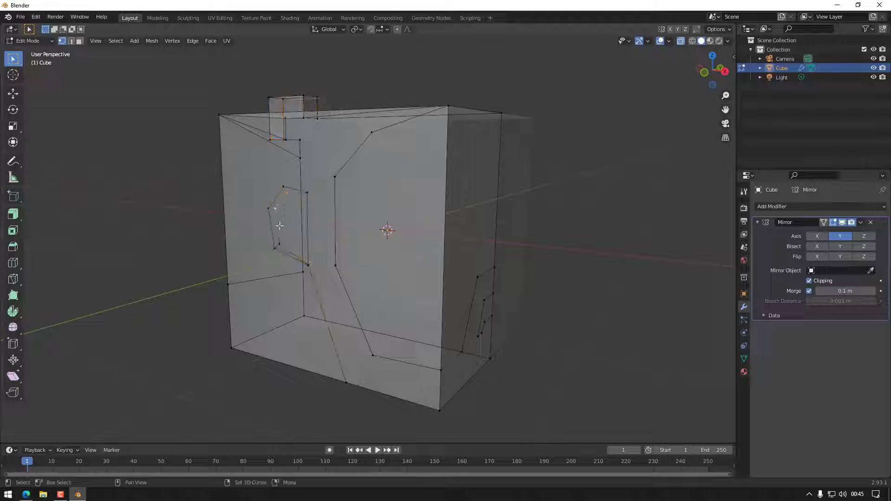
left_click(280, 243, "shift")
left_click(712, 56)
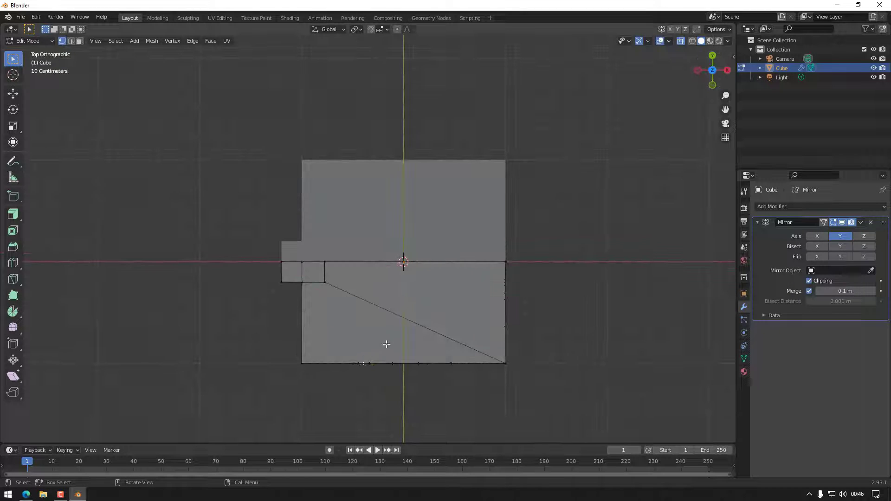
key("g")
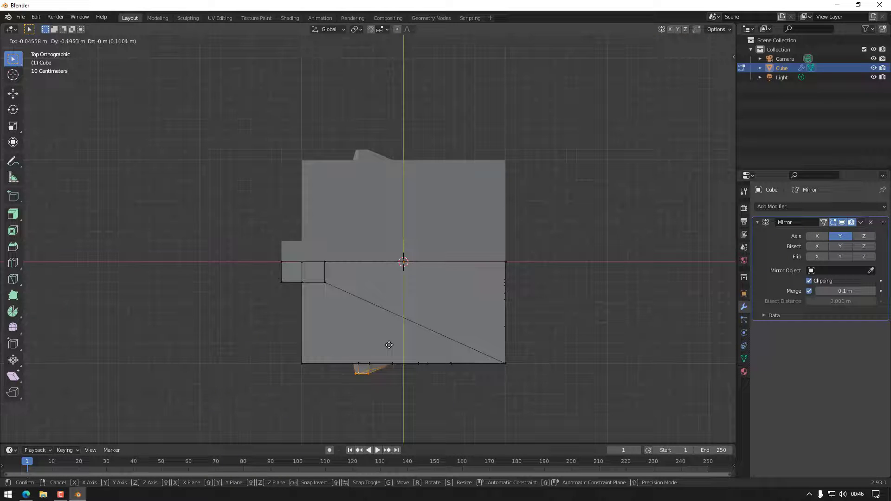
left_click(389, 345)
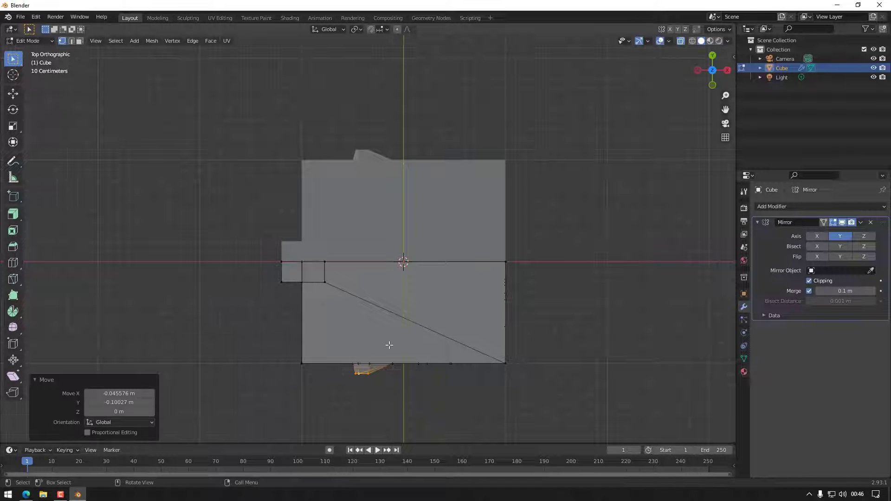
Step: In front view, move the inner outline's upper, side and lower vertices individually onto the matching corners of the outer polygon
left_click(712, 85)
left_click(368, 182)
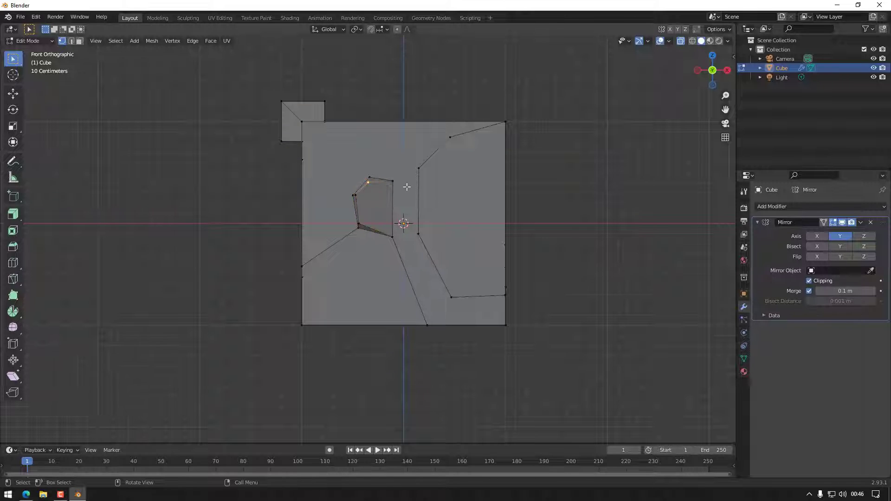
key("g")
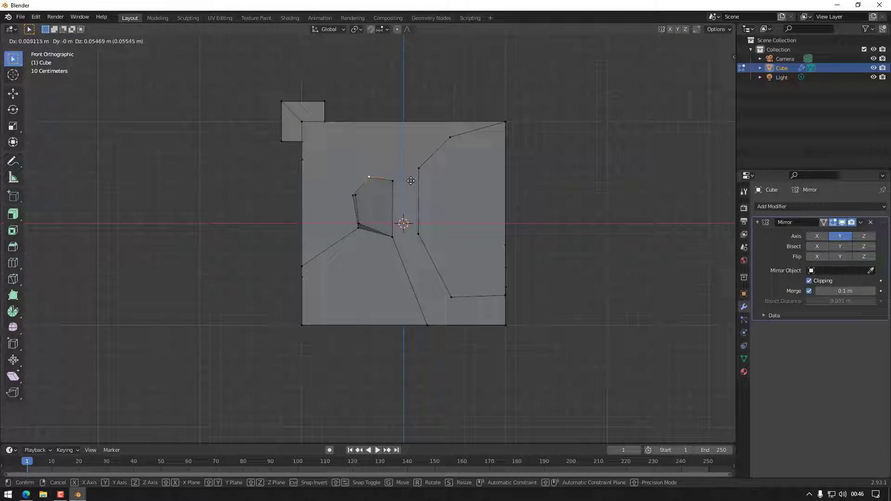
left_click(412, 181)
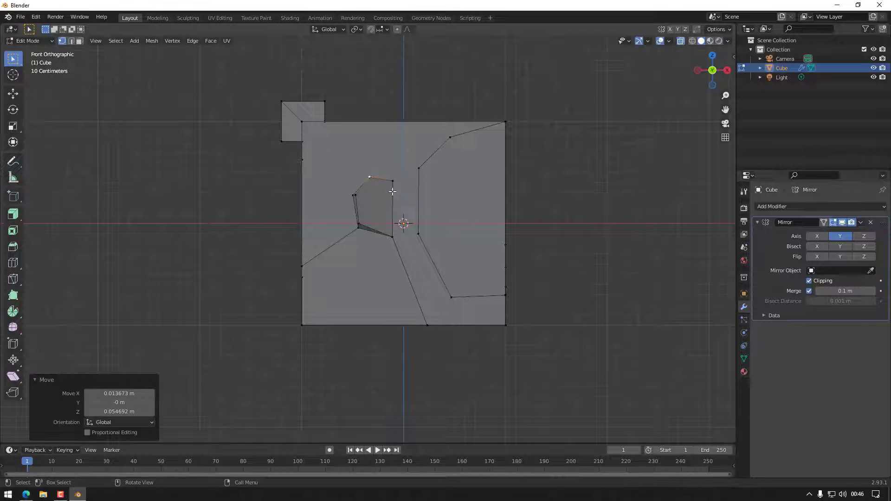
left_click(355, 196)
key("g")
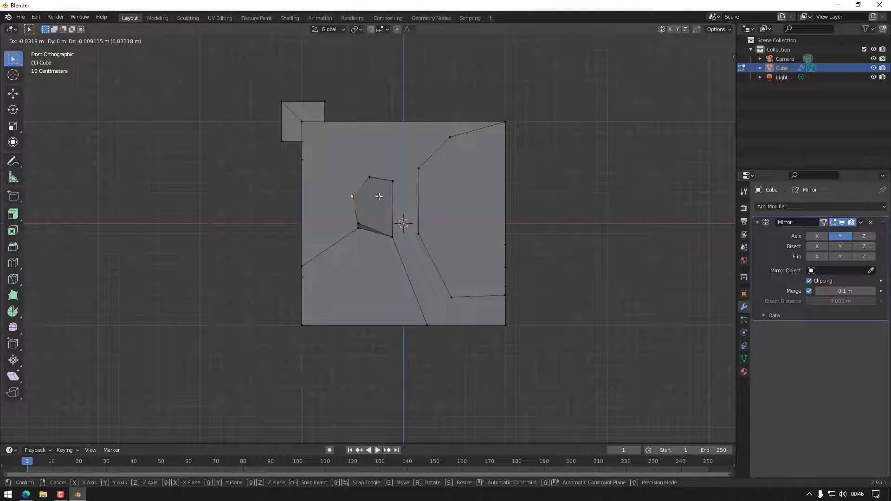
left_click(379, 197)
left_click(359, 225)
key("g")
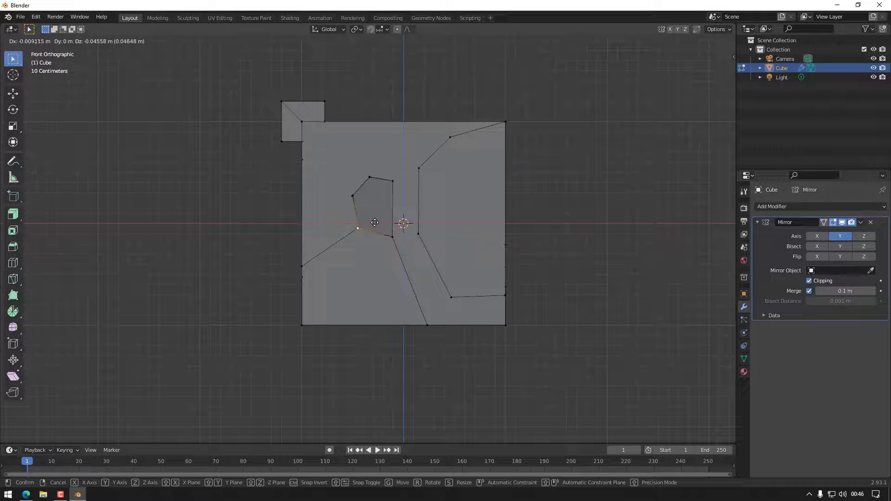
left_click(375, 223)
Step: Align the inner and outer vertices at the small polygon's upper corner by scaling them to 0 along Z and X
middle_click_drag(471, 198, 472, 207, "shift")
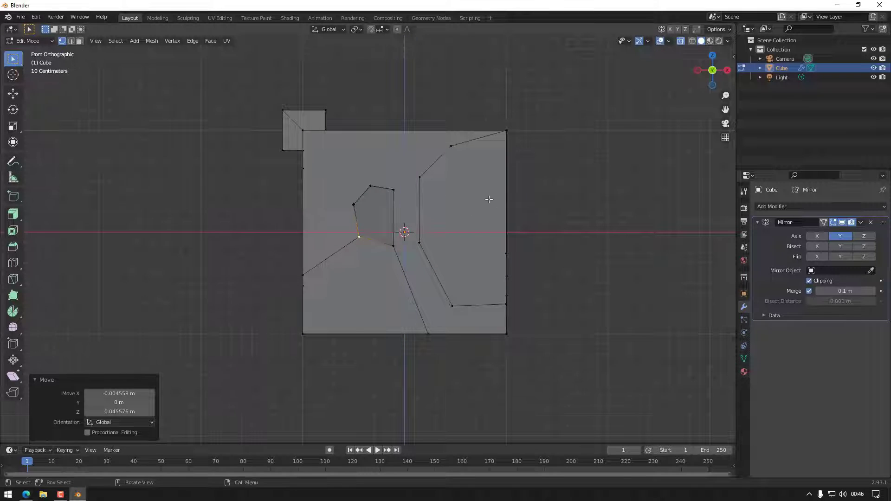
left_click(371, 186)
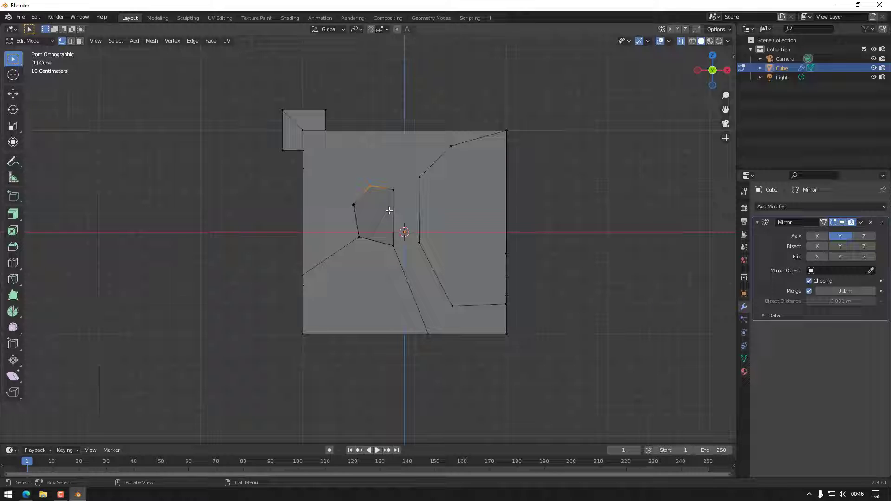
key("s")
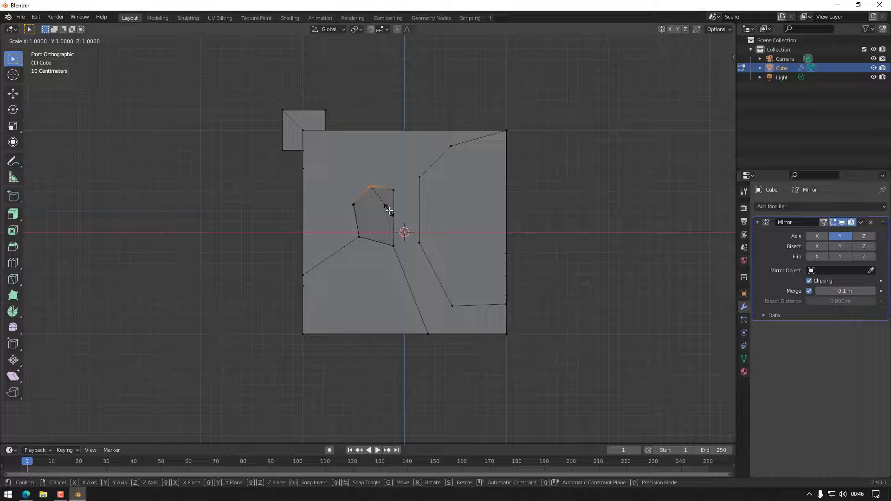
key("z")
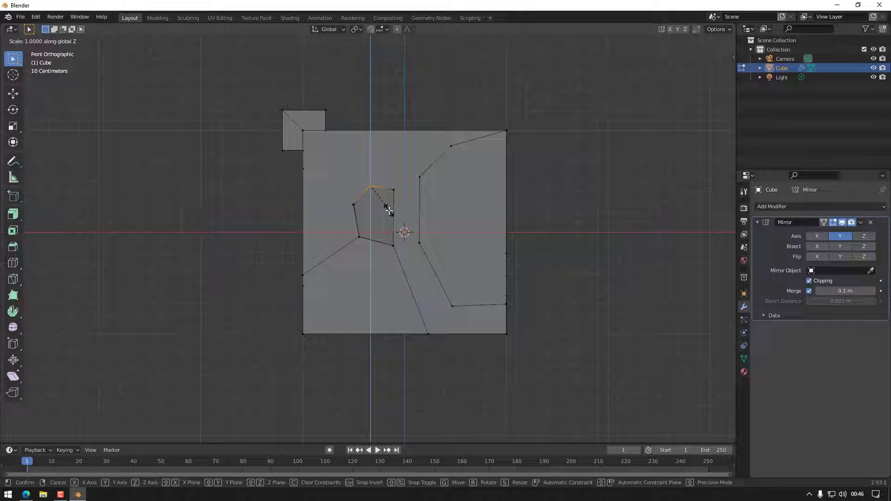
key("0")
key("Return")
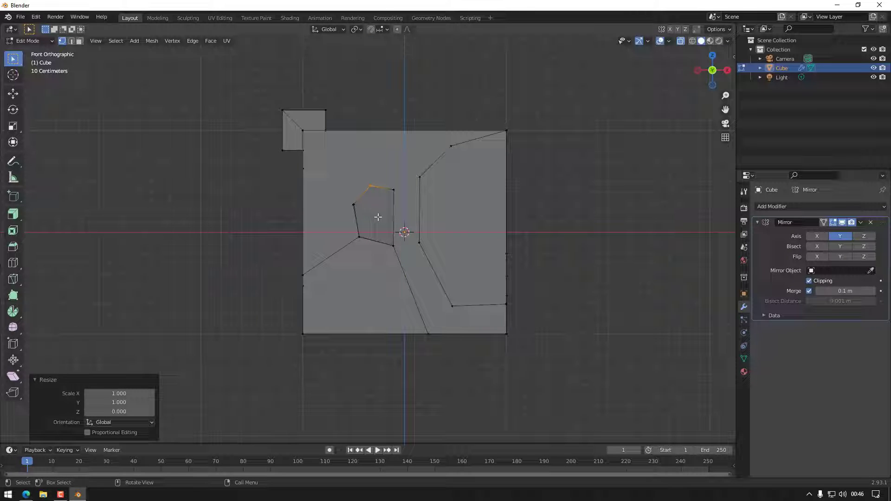
key("s")
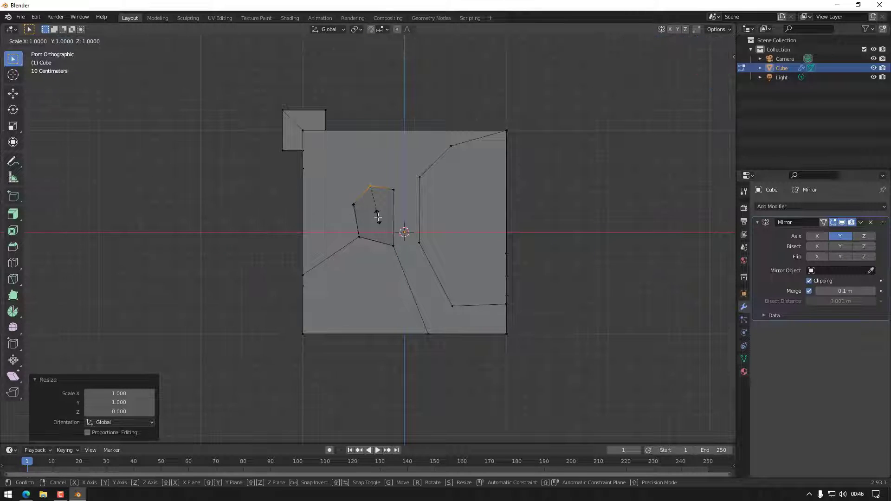
key("x")
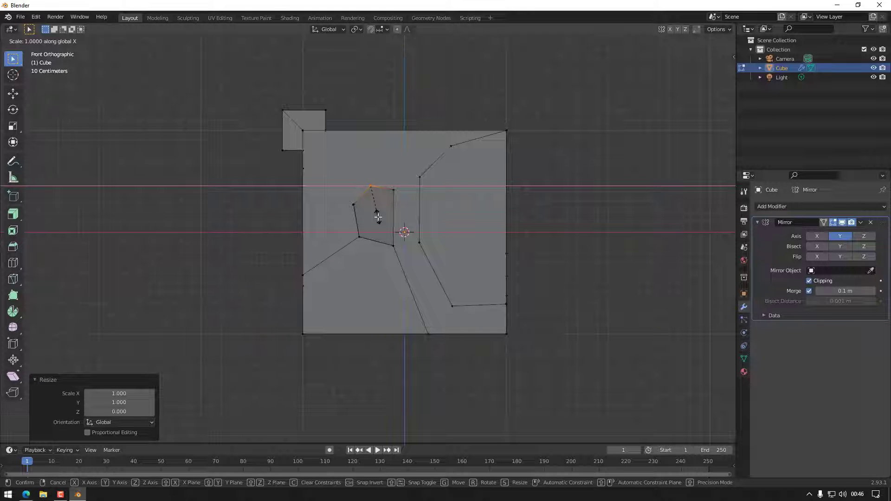
key("0")
key("Return")
Step: Flatten the vertex pair at the small polygon's outermost -X corner by scaling it to 0 along Z and X
left_click(366, 211)
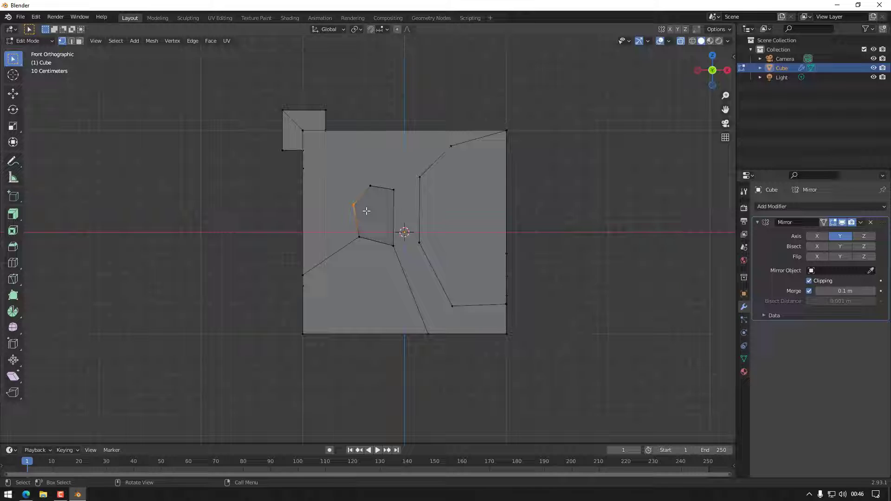
key("s")
key("z")
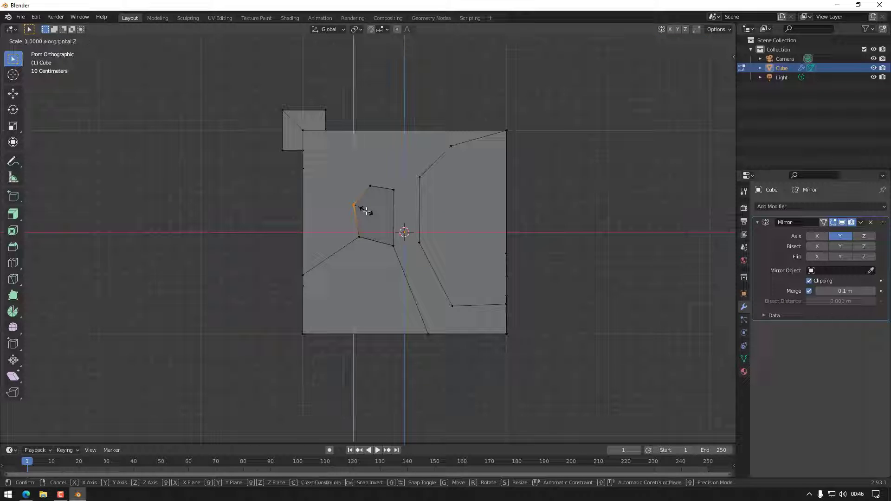
type("0")
key("Return")
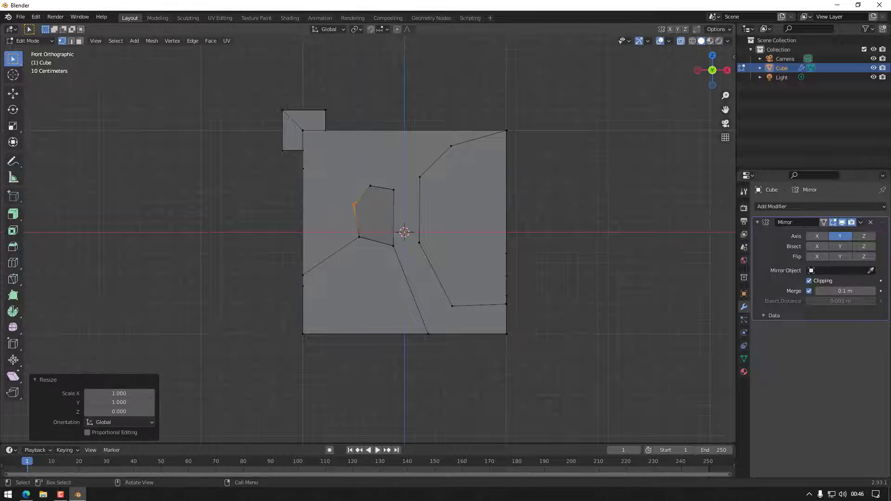
key("s")
type("x")
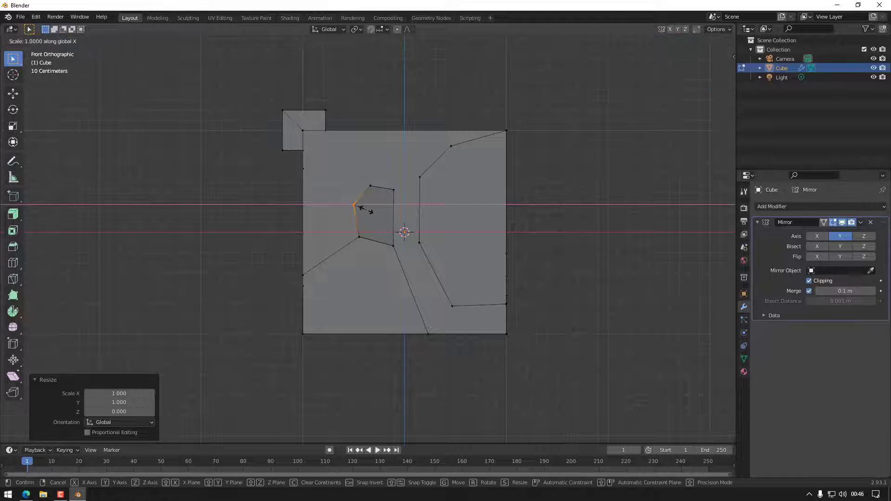
type("0")
key("Return")
Step: Scale the vertex pair at the small polygon's lower -X corner to 0 along Z and X to align it
left_click(370, 245)
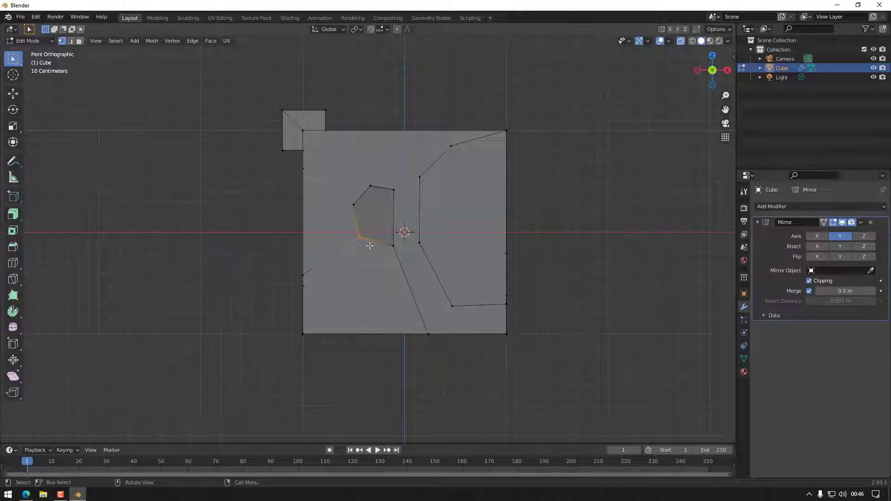
key("s")
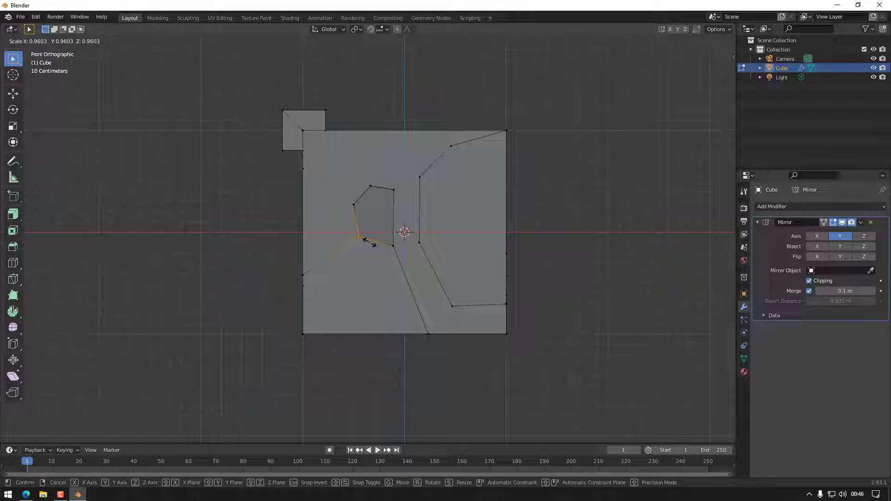
type("z")
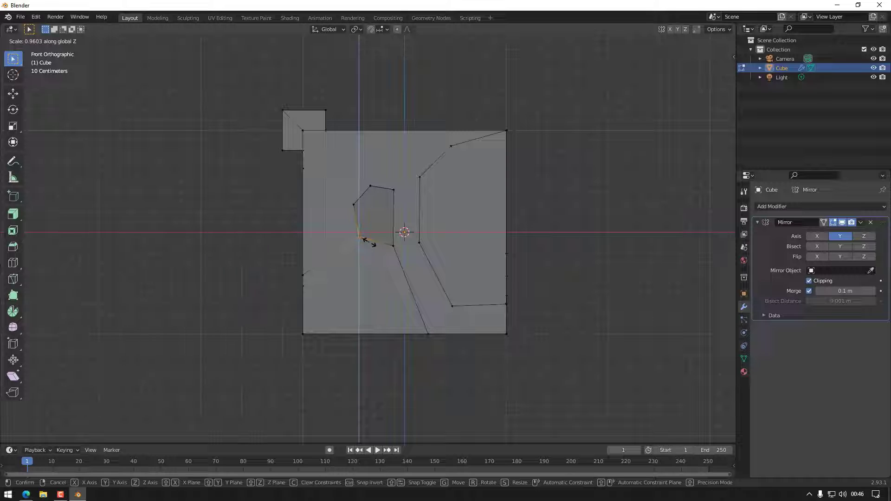
type("0")
key("Return")
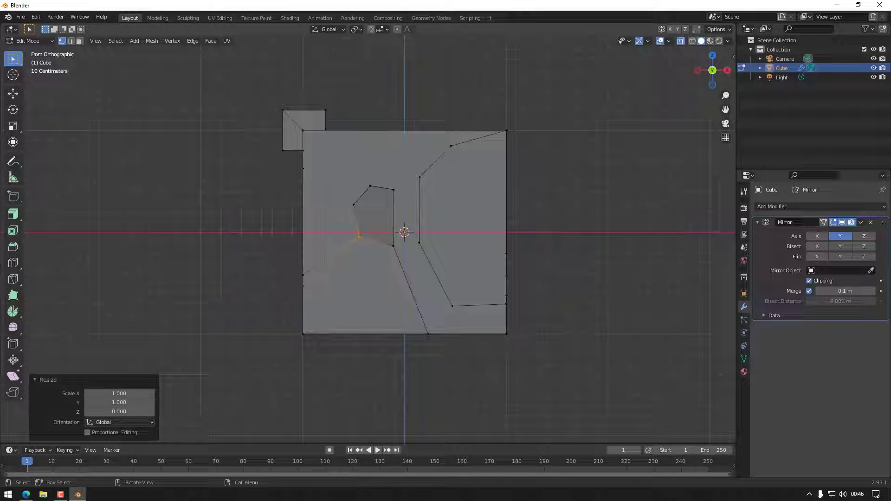
type("sx0")
key("Return")
Step: In right view, move the raised shape's lower protruding vertex about 0.046 m along Y towards the box face
middle_click_drag(382, 258, 291, 262)
left_click(717, 73)
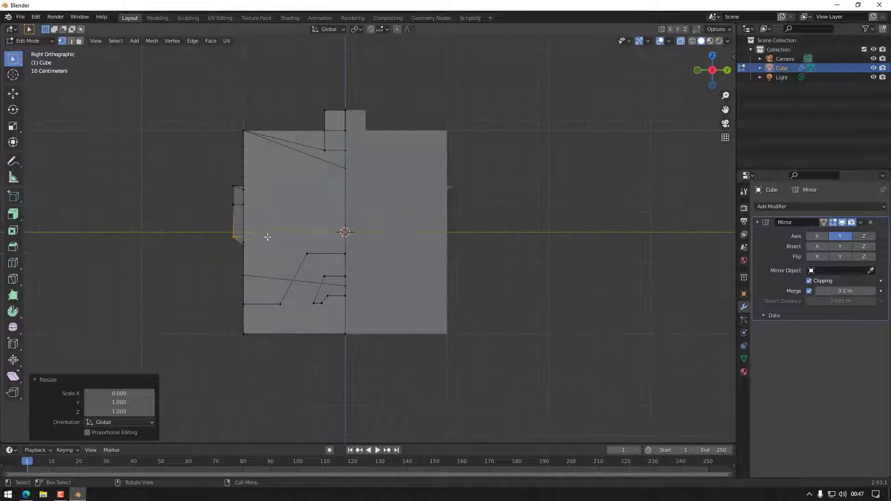
left_click(234, 235)
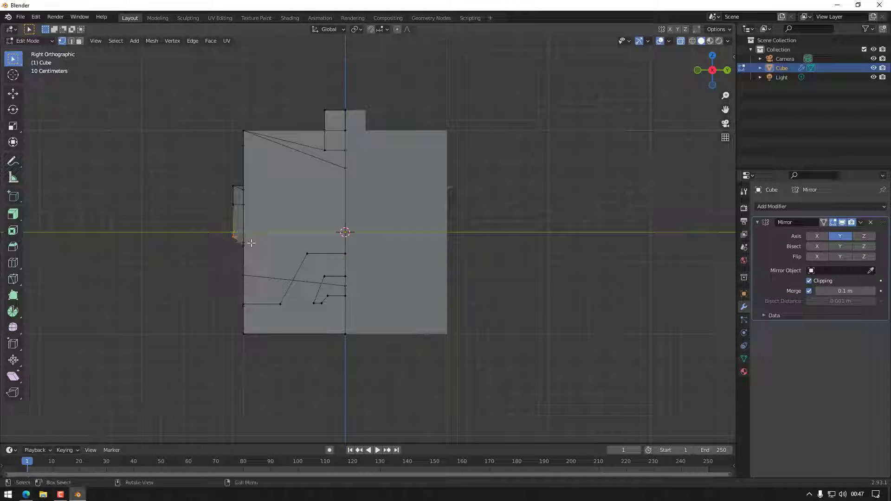
key("g")
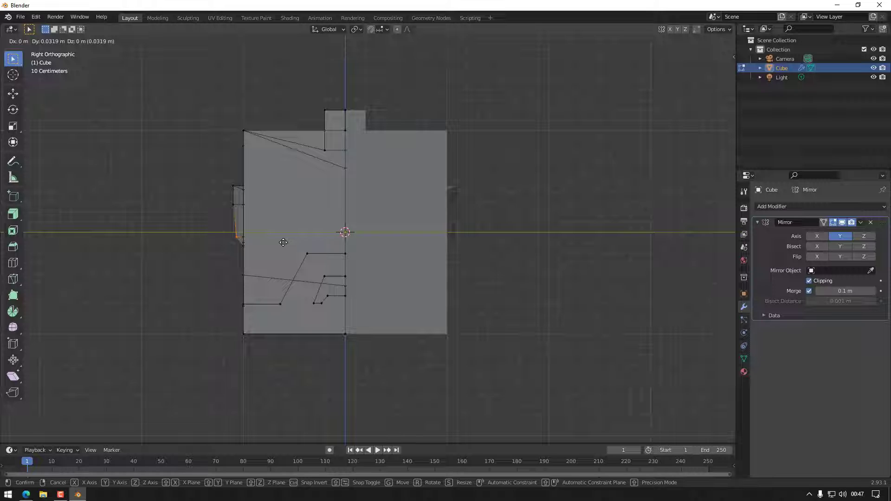
key("y")
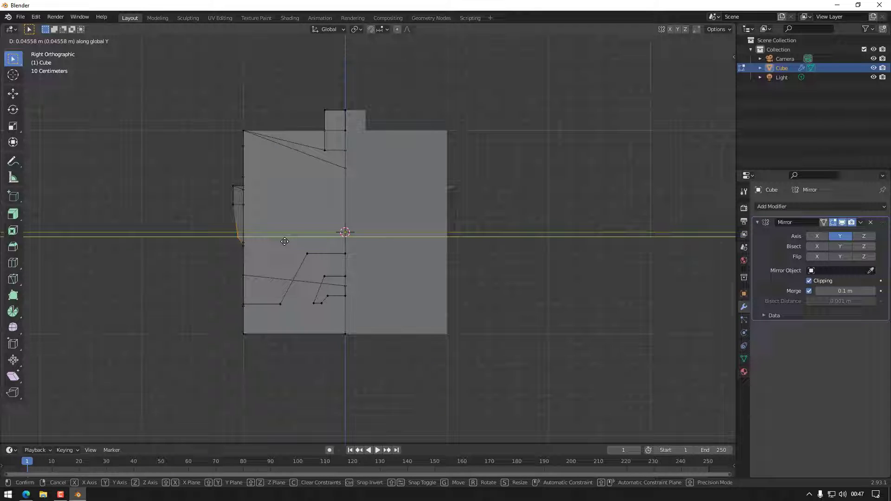
left_click(284, 240)
Step: Move the raised shape's upper protruding vertex about 0.036 m along Y and inspect the box before returning to right view
left_click(234, 186)
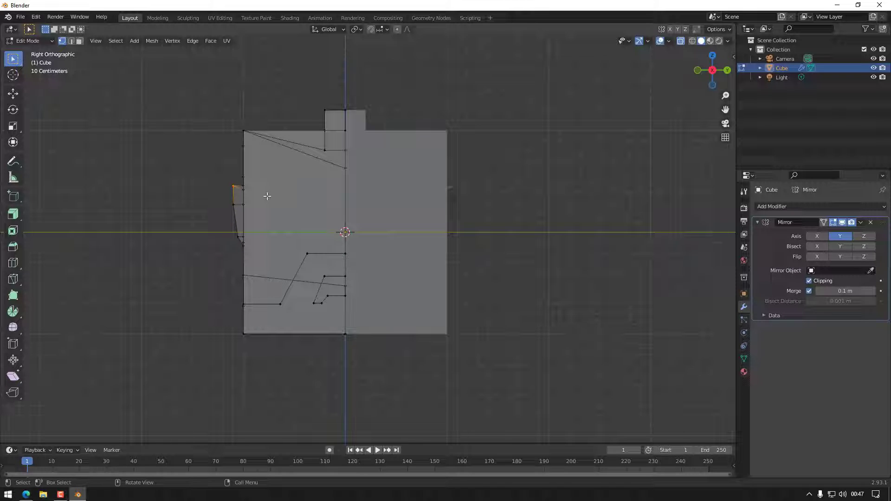
key("g")
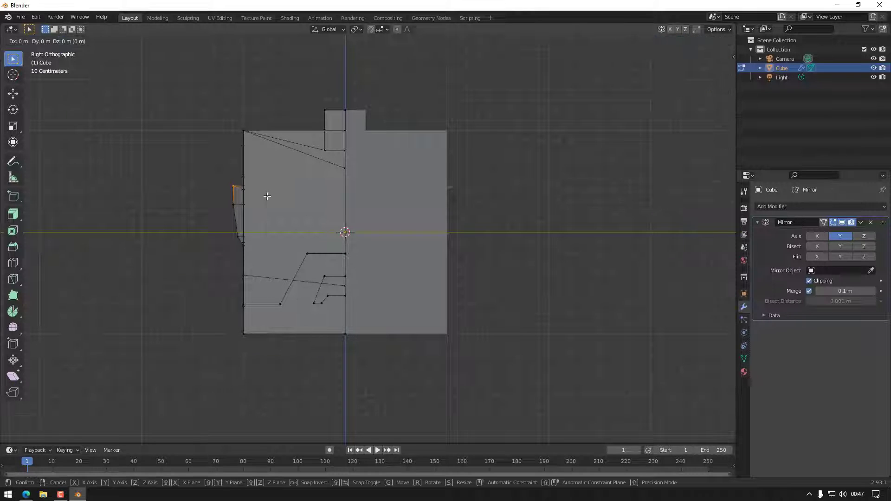
key("y")
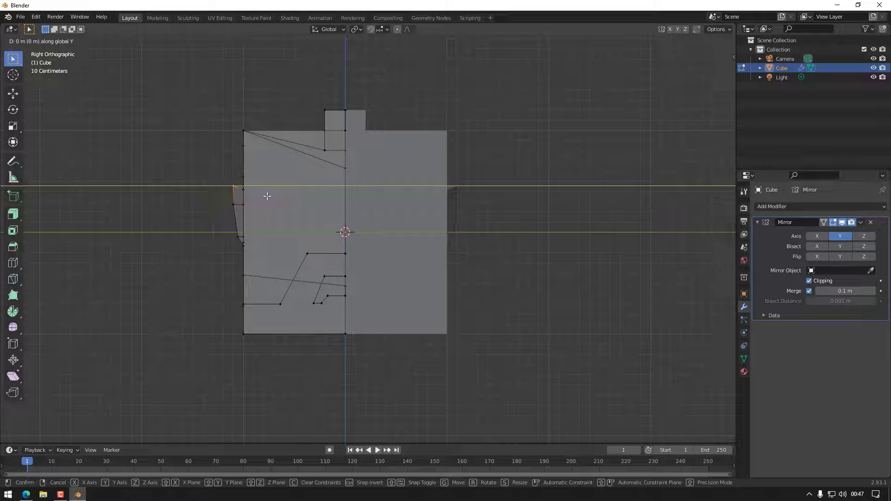
left_click(253, 238)
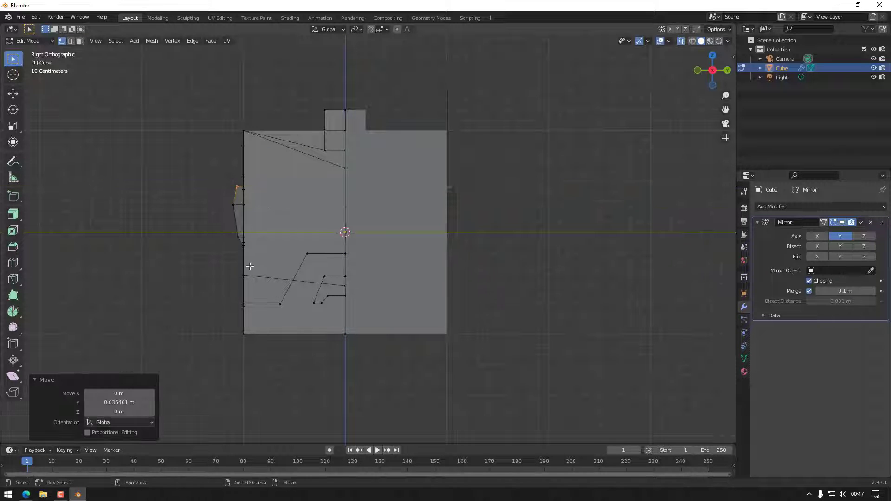
middle_click_drag(249, 264, 465, 267)
middle_click_drag(465, 271, 353, 260)
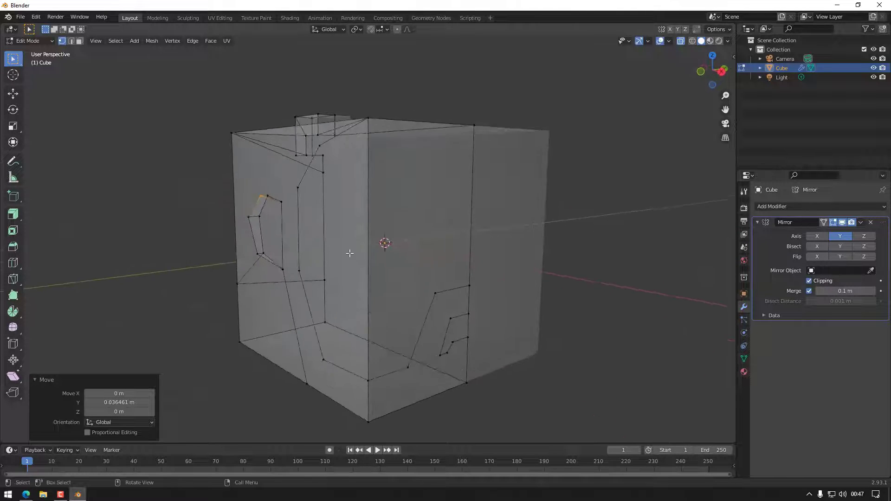
left_click(722, 71)
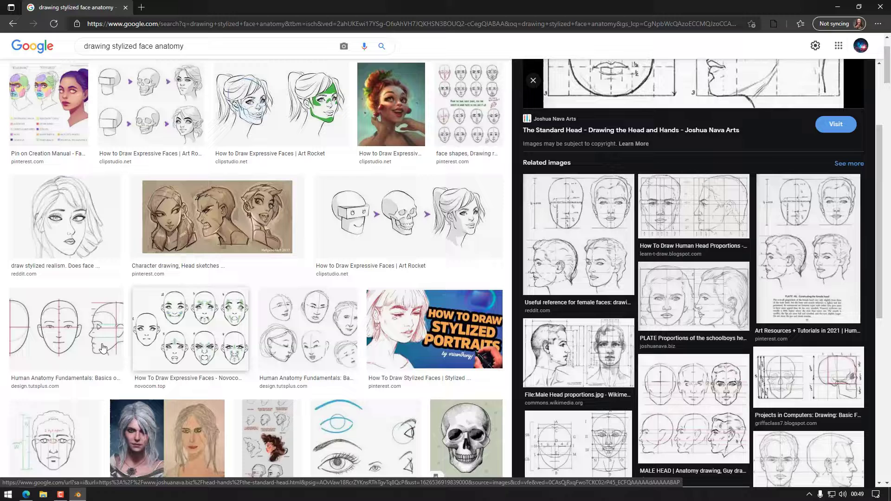
Step: View the "Human Anatomy Fundamentals: Basics of the Face" image in the browser's search results, and return to Blender
left_click(65, 343)
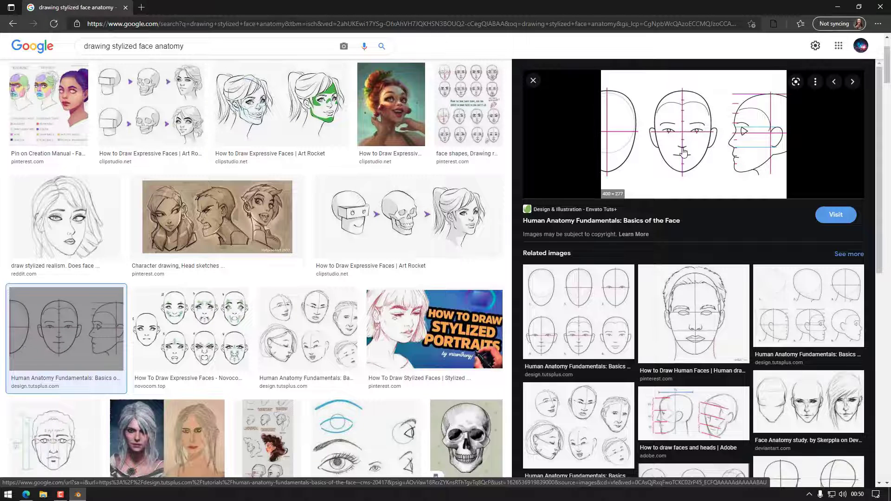
left_click(838, 6)
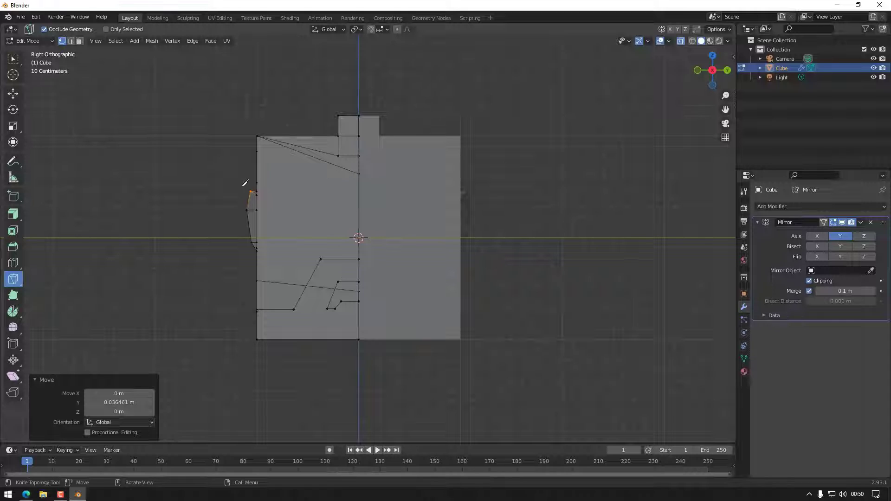
Step: Knife-cut the +X face from the mirror centre edge through a point just beside it, down to the stepped outline's top edge
left_click(359, 190)
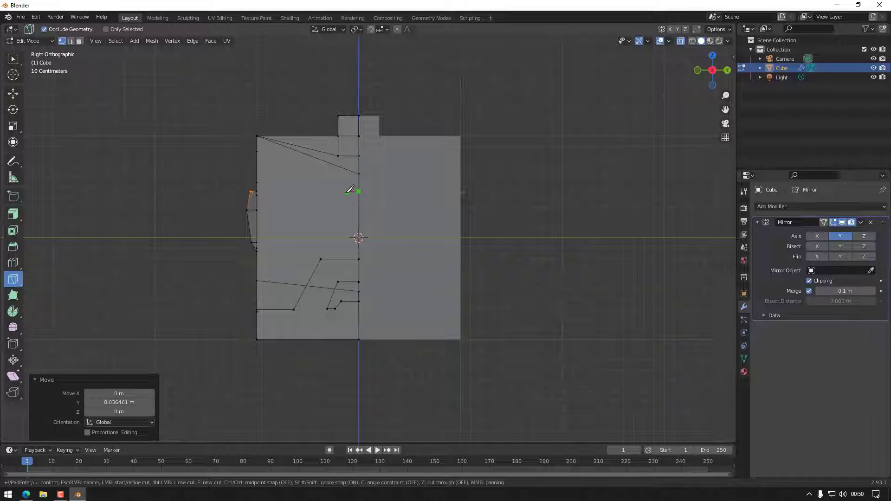
left_click(349, 192)
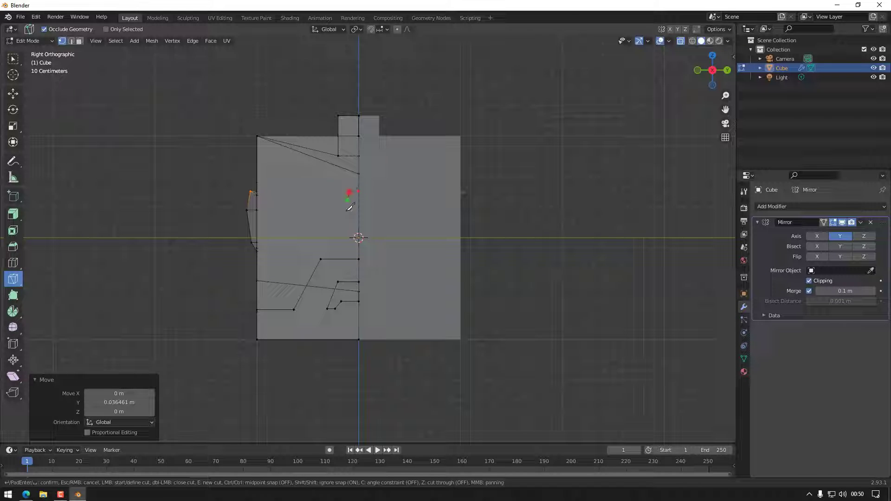
left_click(338, 259)
key("Return")
middle_click_drag(507, 290, 548, 291)
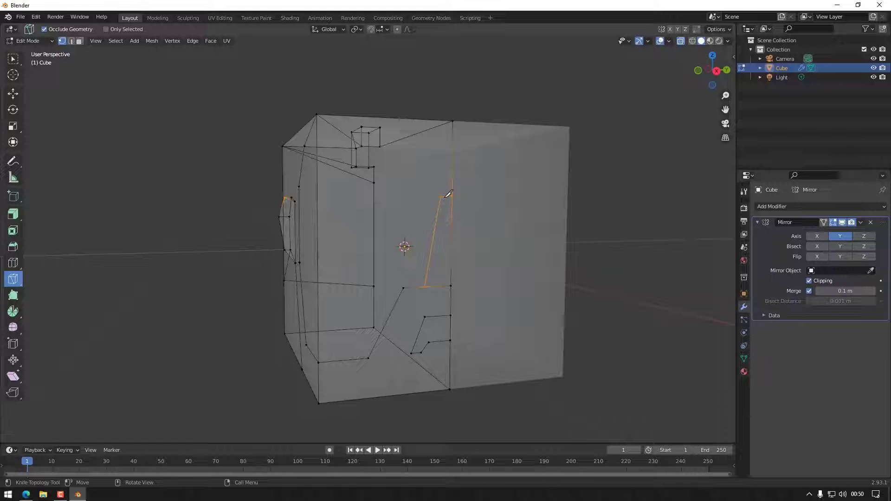
Step: Knife-cut an inner line inside the nose outline from its top corner to just above its base, and across to the mirror centre edge
left_click(440, 195)
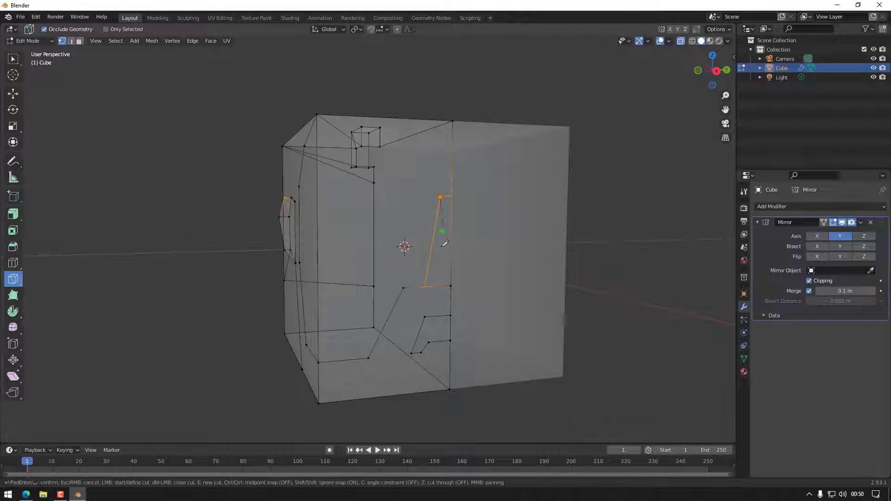
left_click(426, 286)
key("Return")
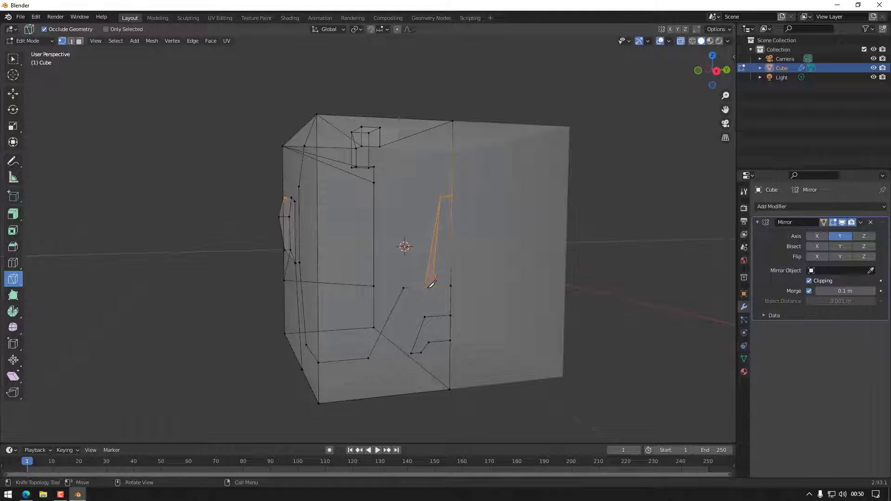
left_click(433, 278)
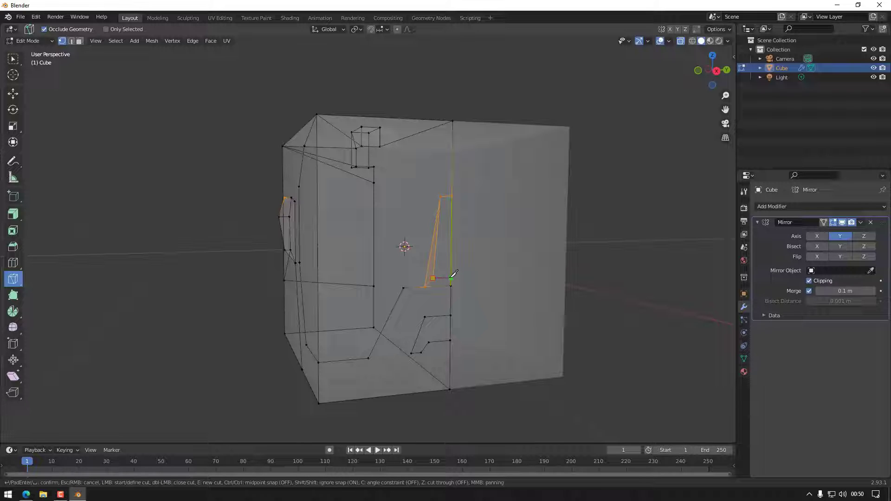
left_click(454, 278)
key("Return")
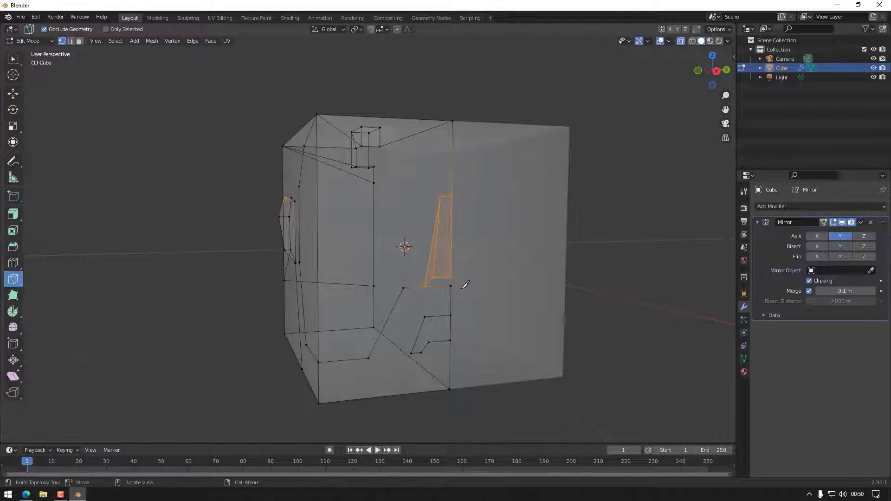
Step: Select the inner nose outline's two lower vertices and, in front view, move them about 0.164 m along X and -0.053 m along Z
left_click(718, 73)
scroll(429, 294, "up", 5)
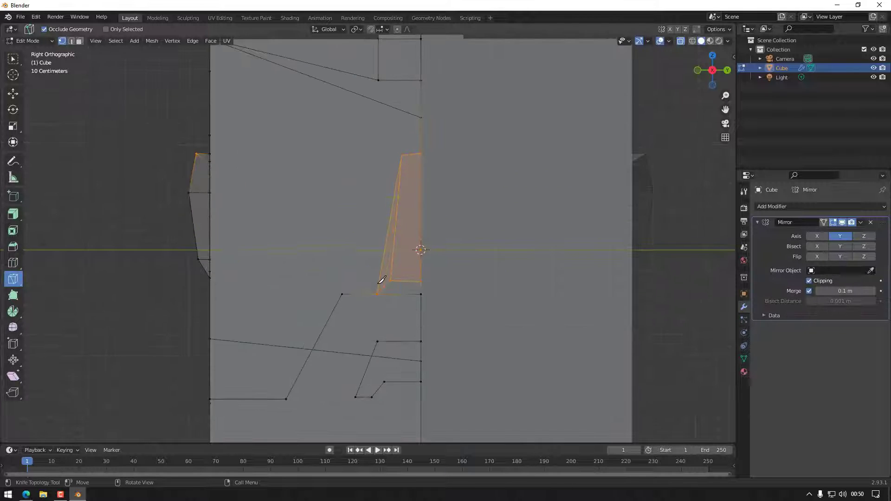
scroll(441, 302, "up", 4)
scroll(464, 320, "down", 5)
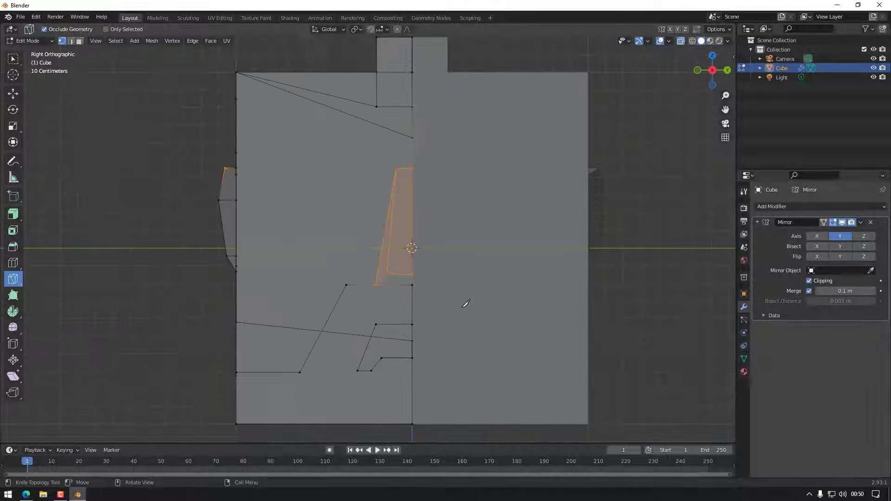
left_click(13, 58)
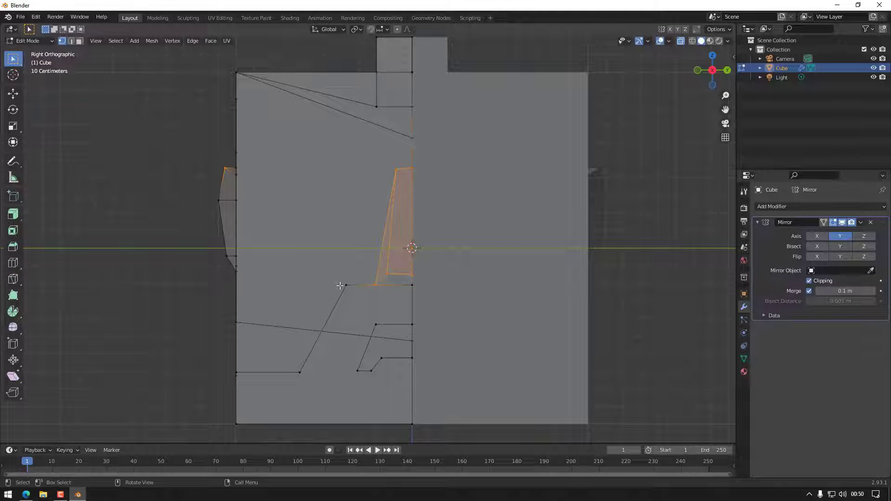
left_click(402, 278)
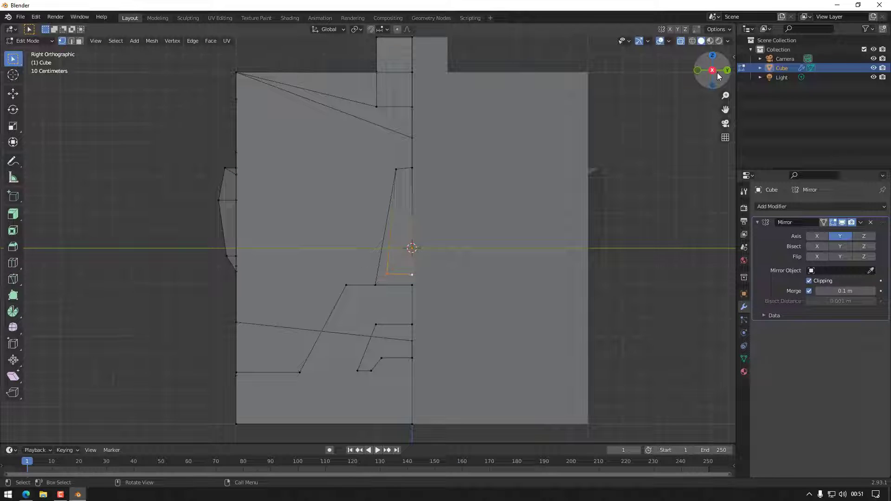
left_click(699, 70)
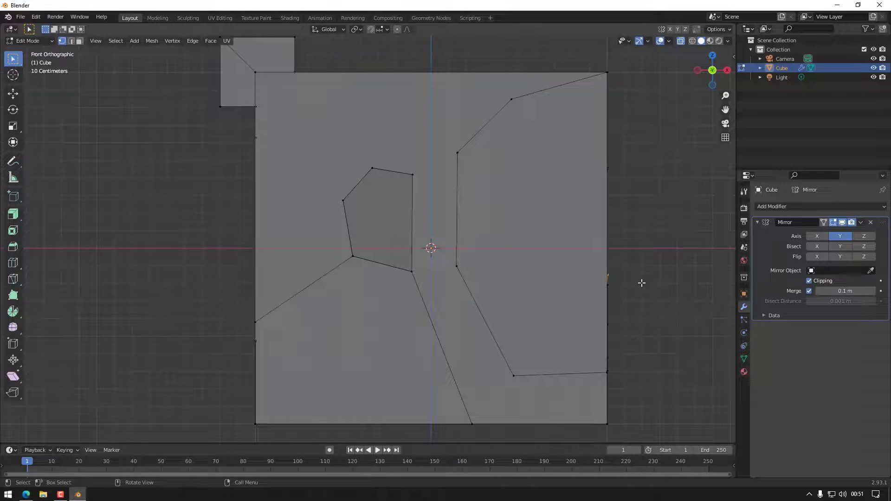
key("g")
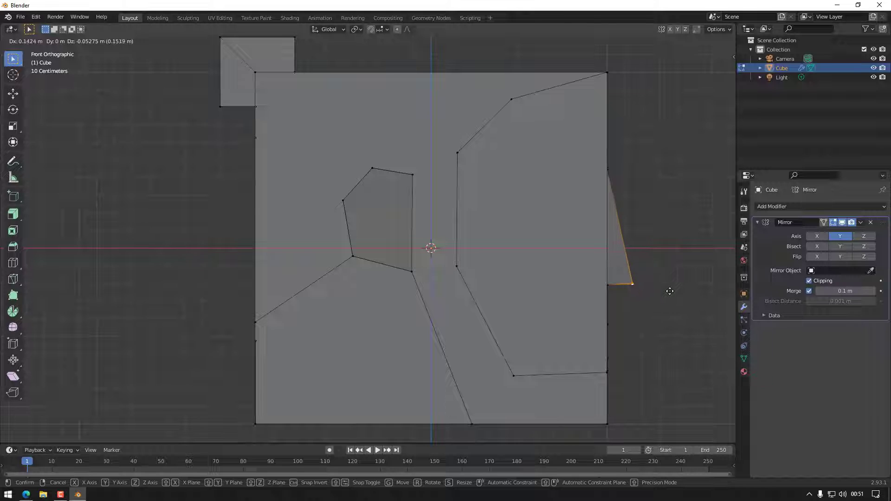
left_click(671, 292)
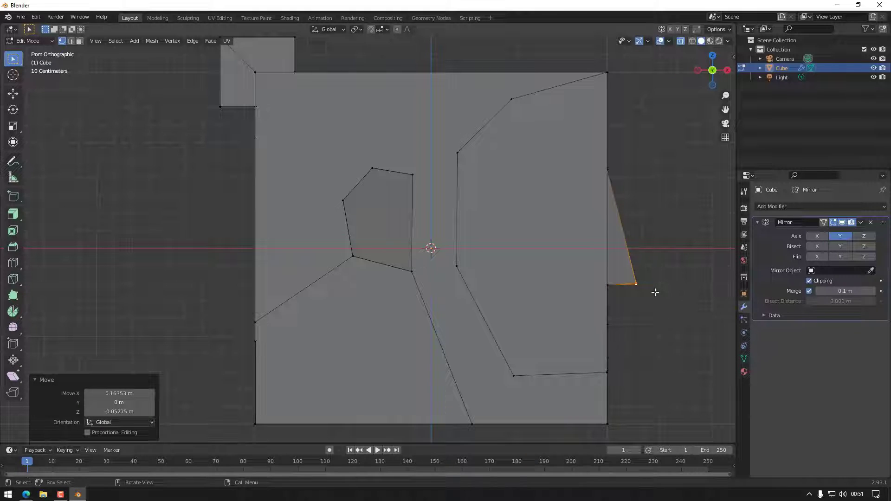
Step: Align the two protruding nose vertices by scaling them to 0 along Z and to 0 along Y
key("s")
key("z")
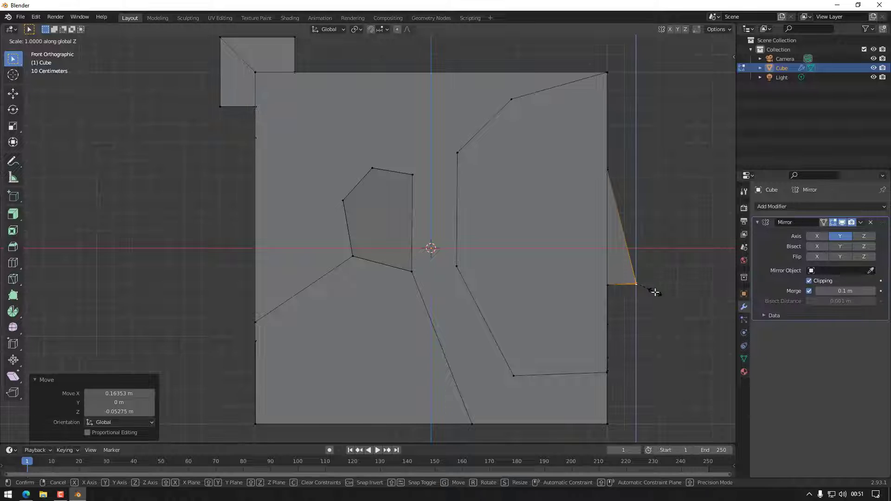
key("0")
key("Return")
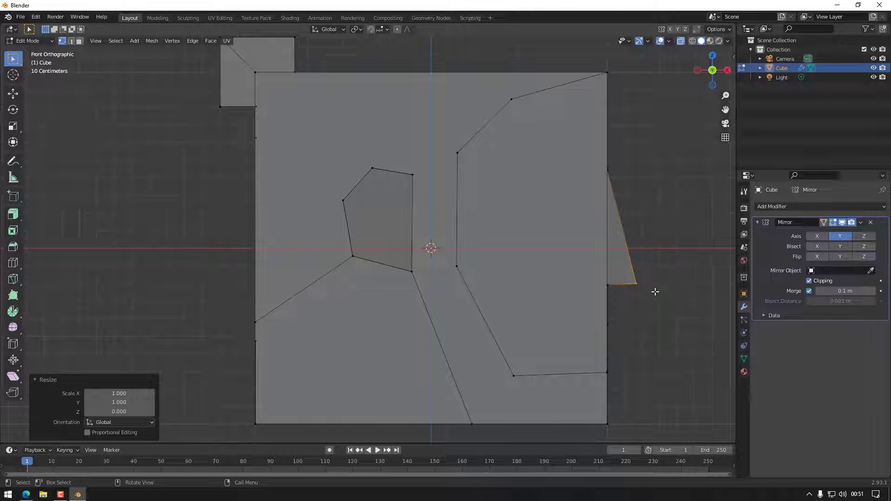
key("s")
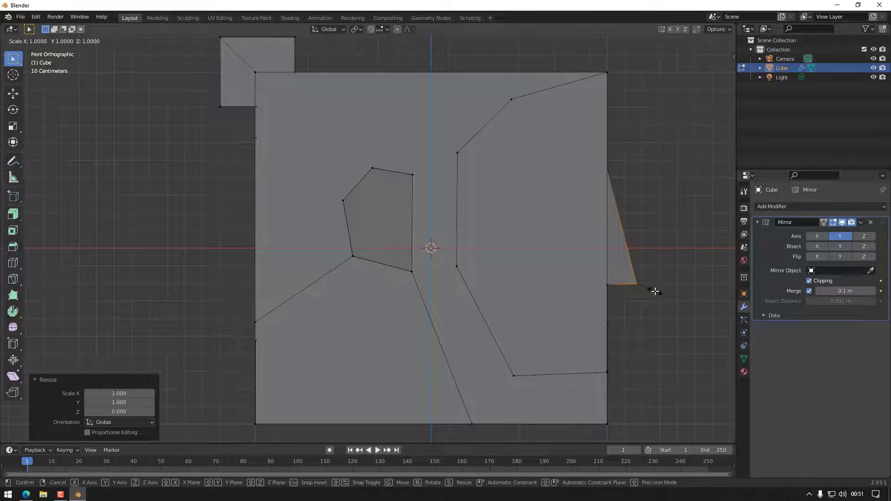
key("y")
key("0")
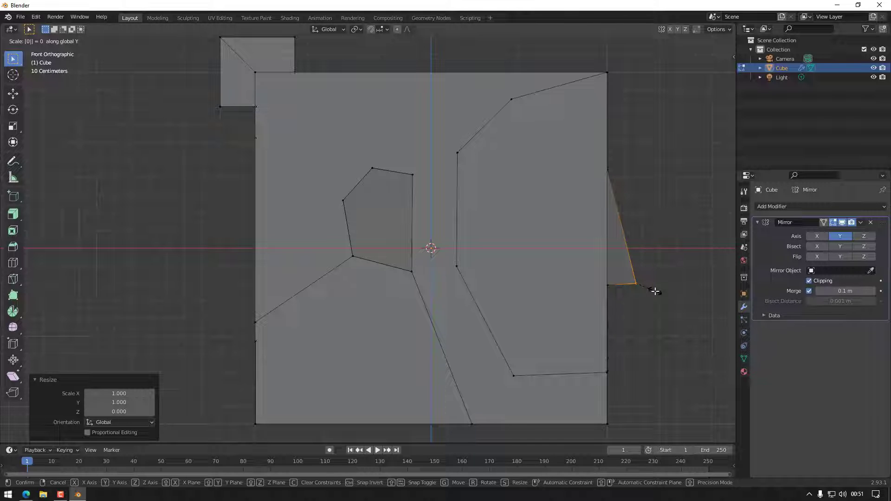
key("Return")
Step: In right view, select the nose tip's side vertex and turn off Merge and Clipping in the Mirror modifier
middle_click_drag(641, 333, 534, 315, "shift")
left_click(713, 67)
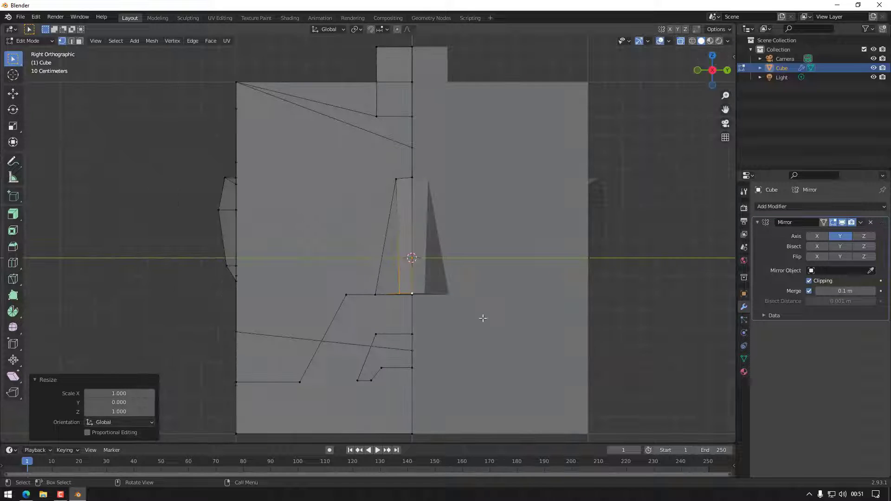
left_click(401, 293)
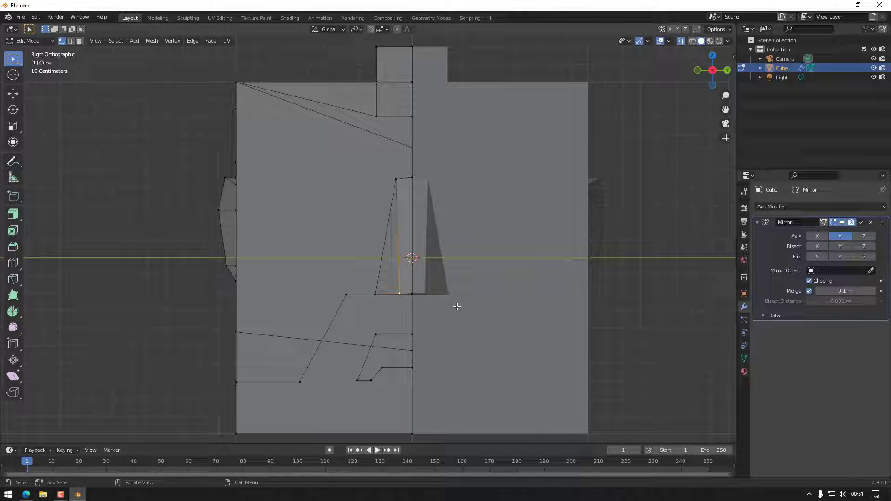
key("g")
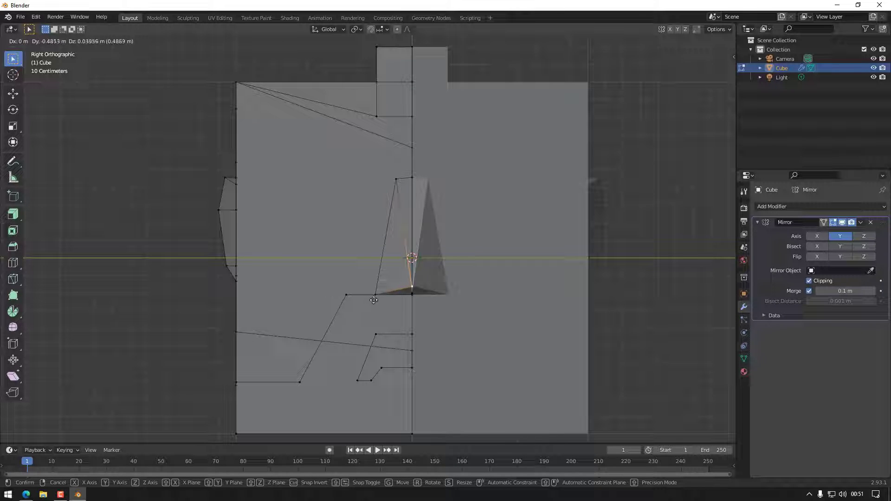
right_click(454, 298)
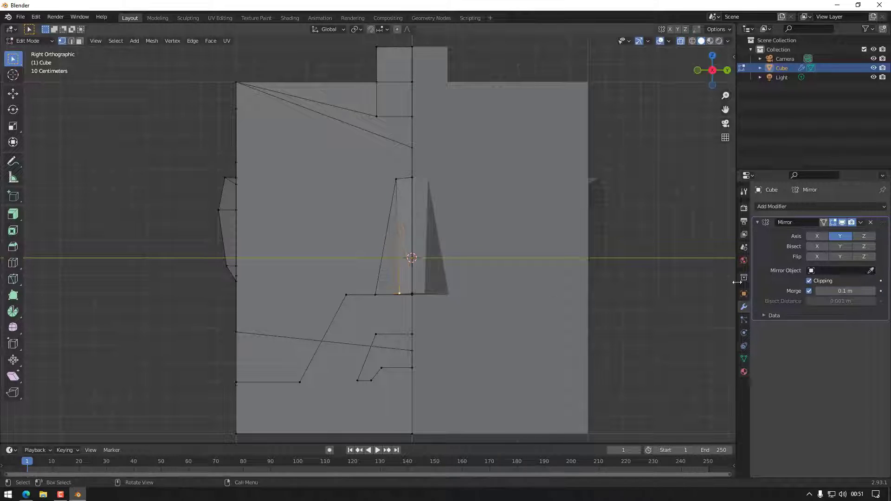
left_click(809, 291)
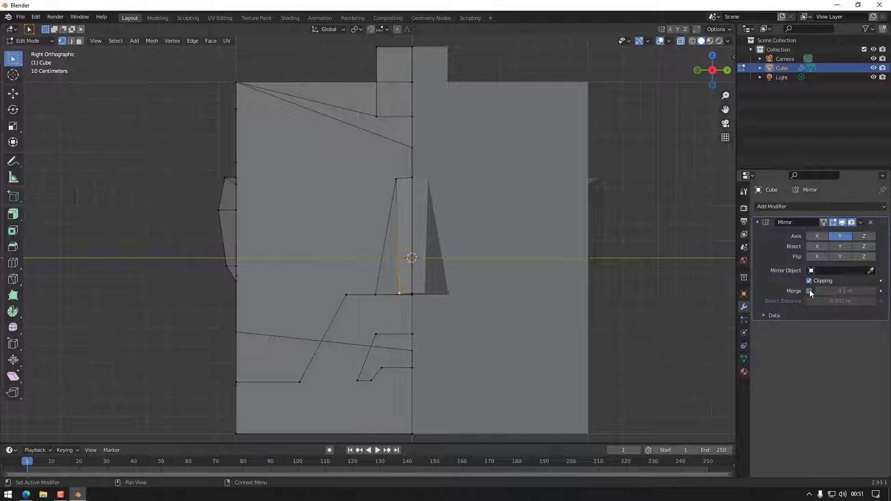
key("g")
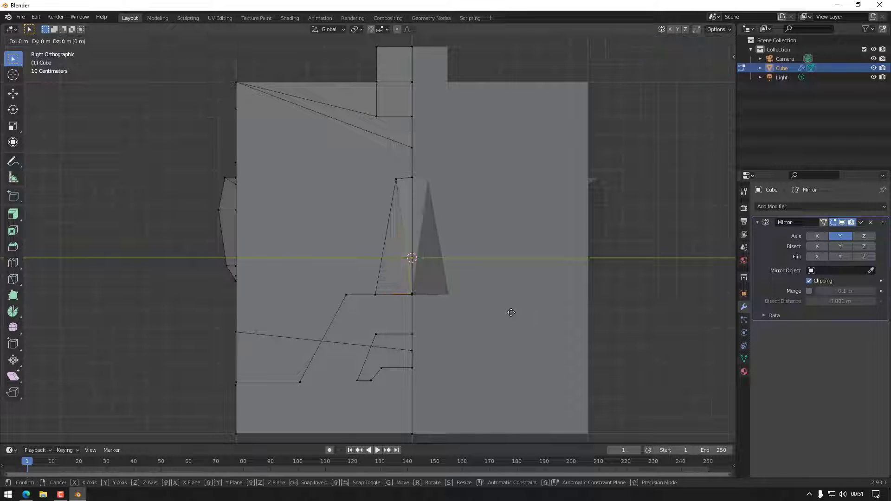
right_click(447, 317)
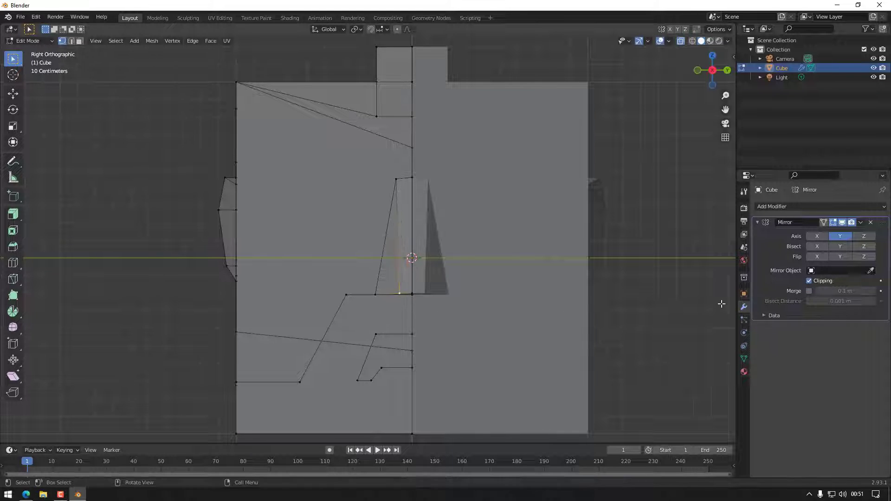
left_click(814, 280)
Step: Move the nose tip's side vertex about -0.055 m along Y and 0.005 m along Z, away from the mirror centre
key("g")
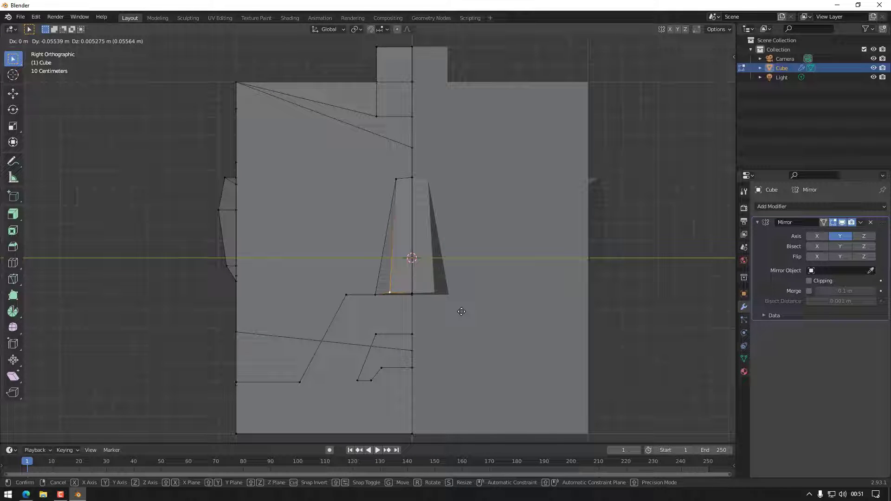
left_click(461, 311)
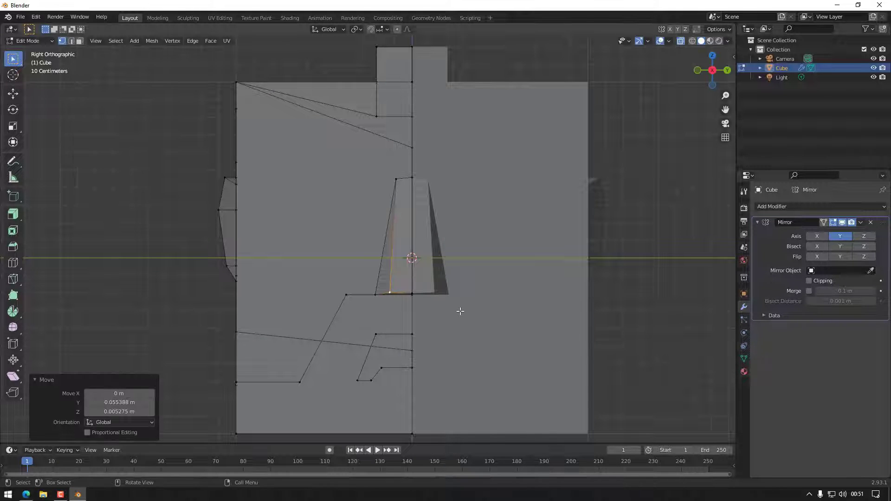
scroll(461, 309, "down", 3)
middle_click_drag(396, 302, 487, 275, "shift")
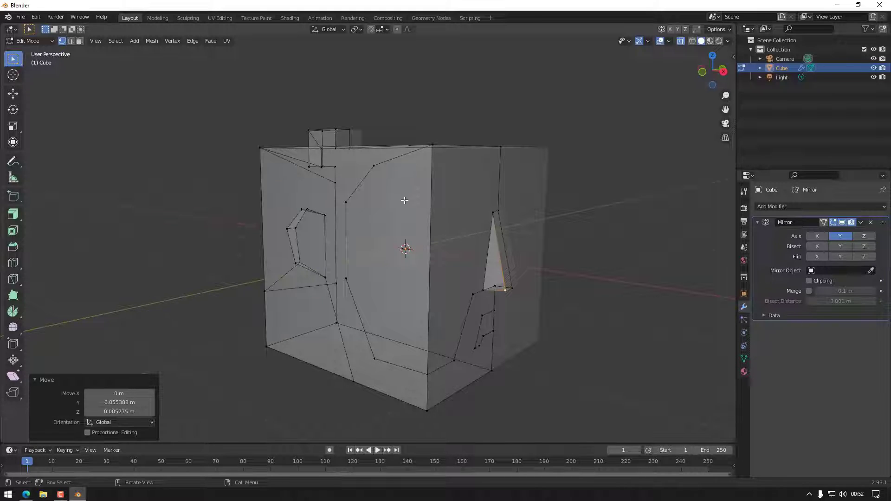
Step: Inspect the nose on the box from an angled perspective and turn off X-ray display
middle_click_drag(397, 203, 492, 228)
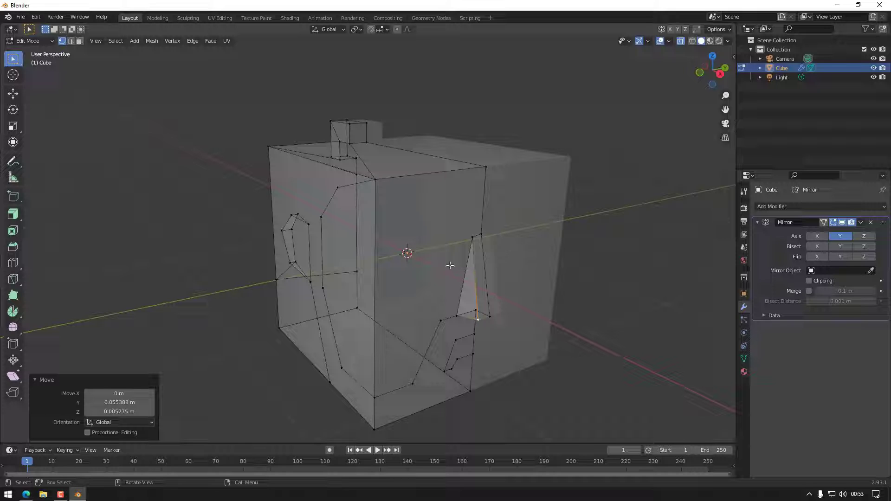
scroll(450, 265, "up", 1)
scroll(450, 265, "down", 1)
left_click(680, 41)
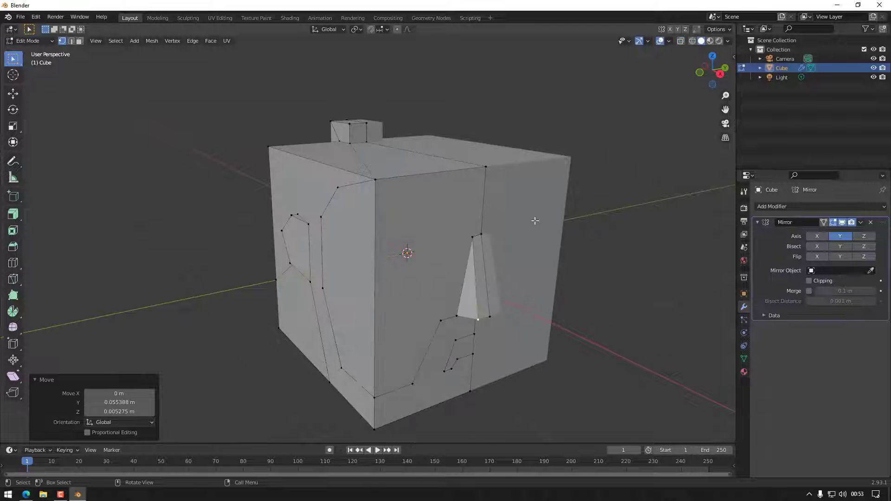
middle_click_drag(546, 319, 633, 371, "shift")
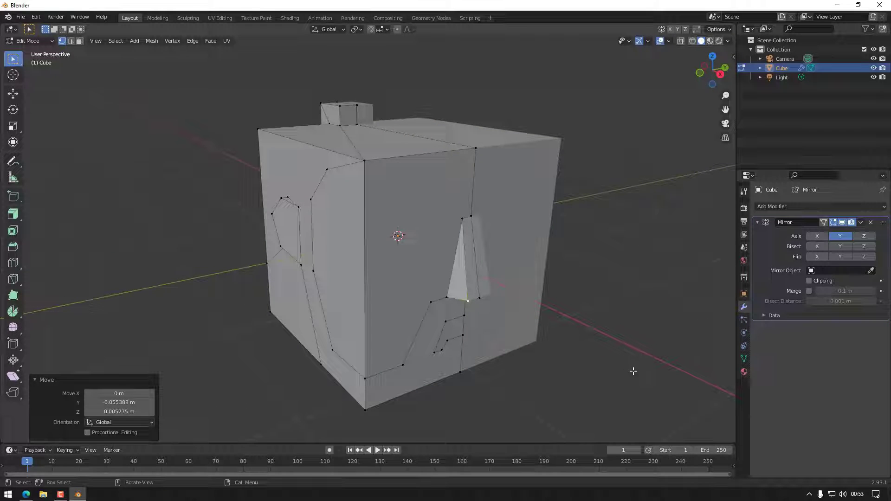
Step: Rename the cube's material slot to "Skin" and add a second, empty material slot
left_click(745, 372)
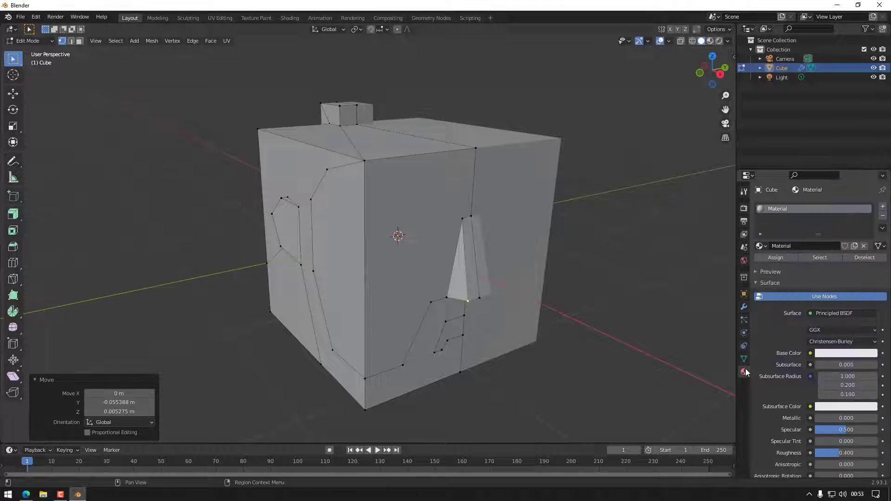
double_click(782, 209)
type("Skin")
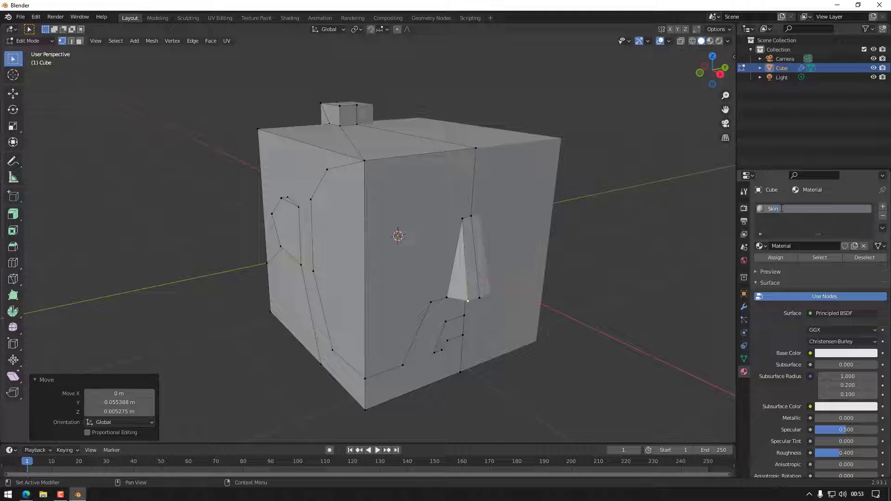
key("Return")
left_click(883, 206)
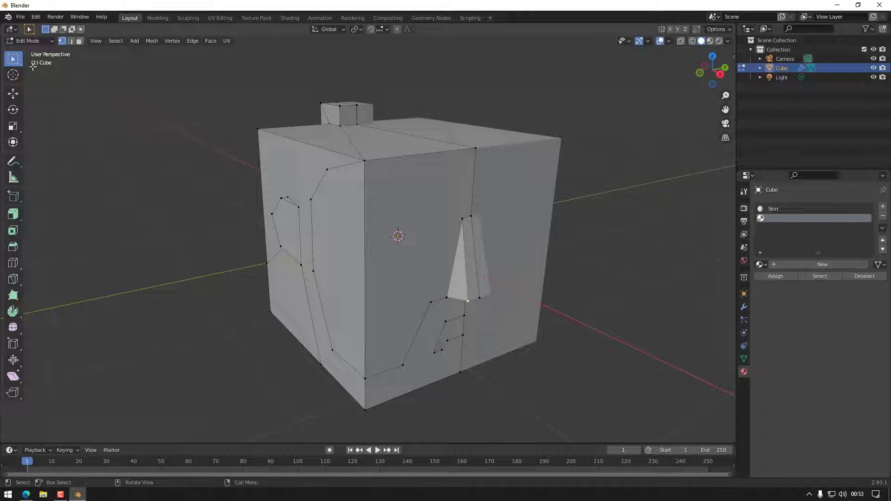
Step: Switch the cube to Object Mode, look at the camera and light entries, and reselect the cube in the scene list
key("Tab")
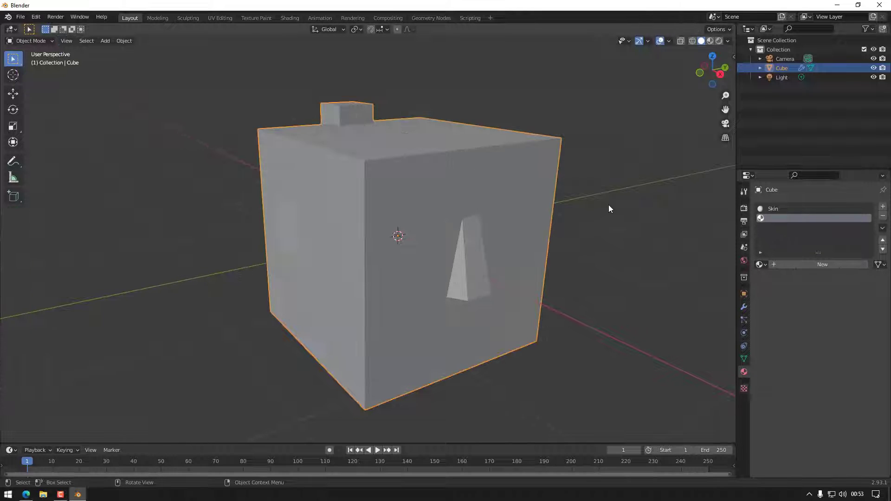
left_click(623, 231)
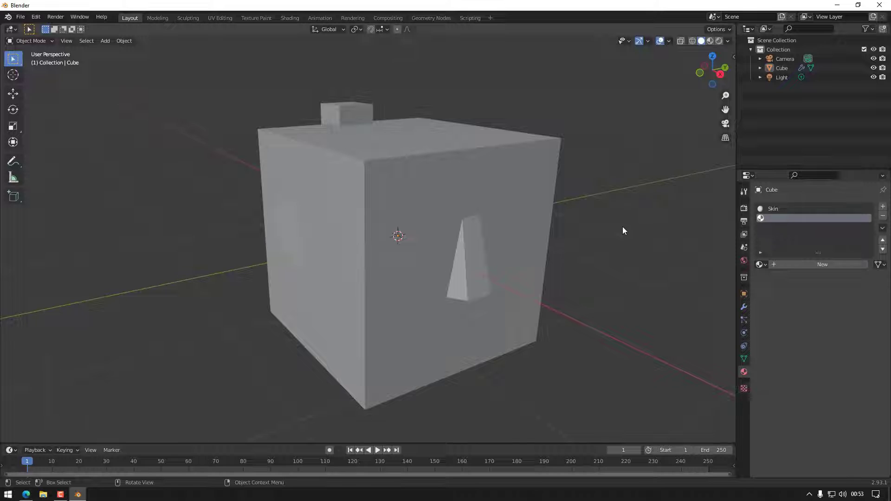
left_click(789, 58)
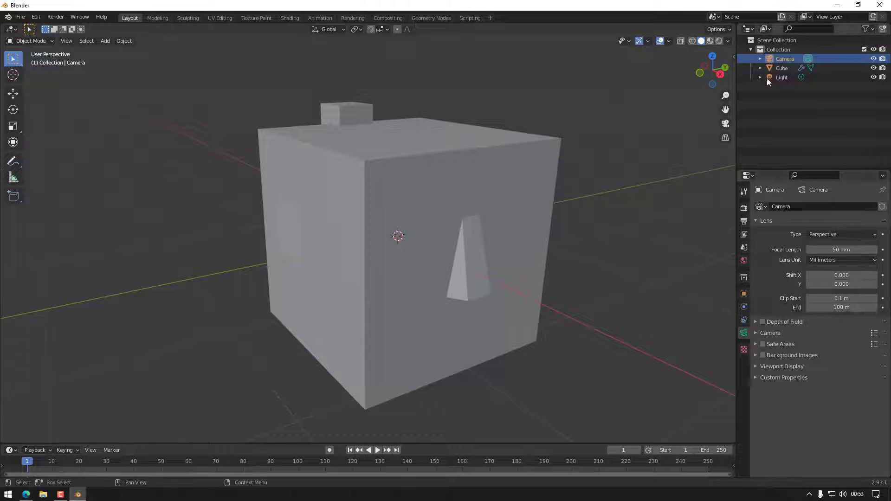
left_click(781, 68)
left_click(781, 77)
left_click(781, 68)
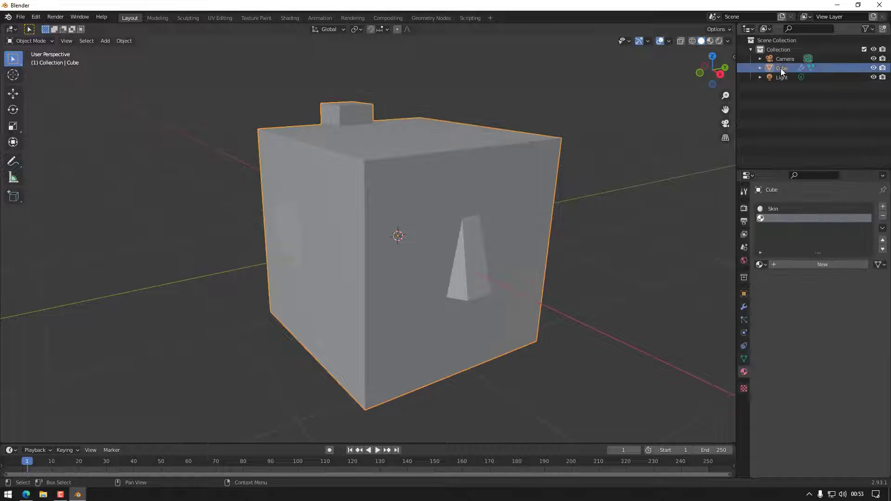
Step: Return the cube to Edit Mode, create a new material in the second slot and name it "Buzz"
key("Tab")
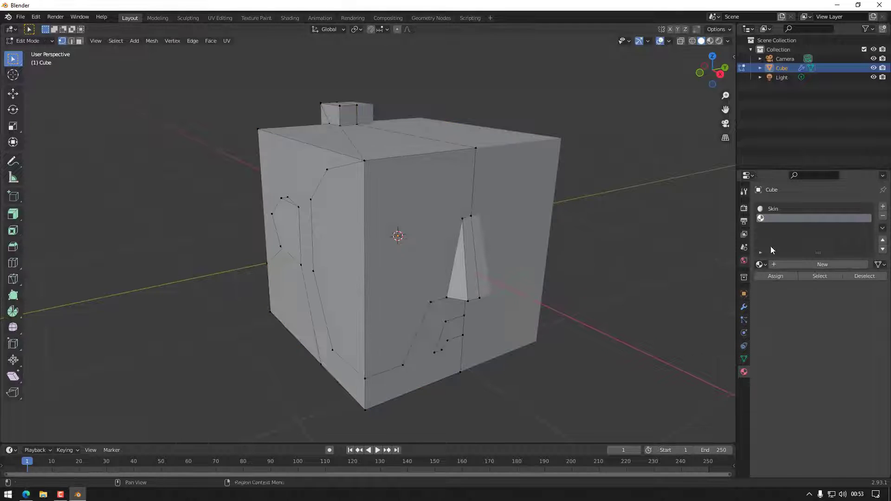
left_click(775, 209)
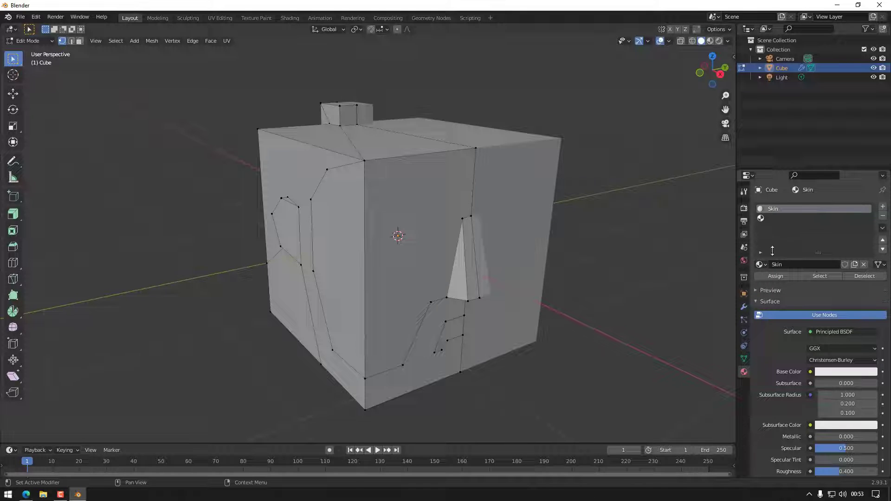
left_click(772, 216)
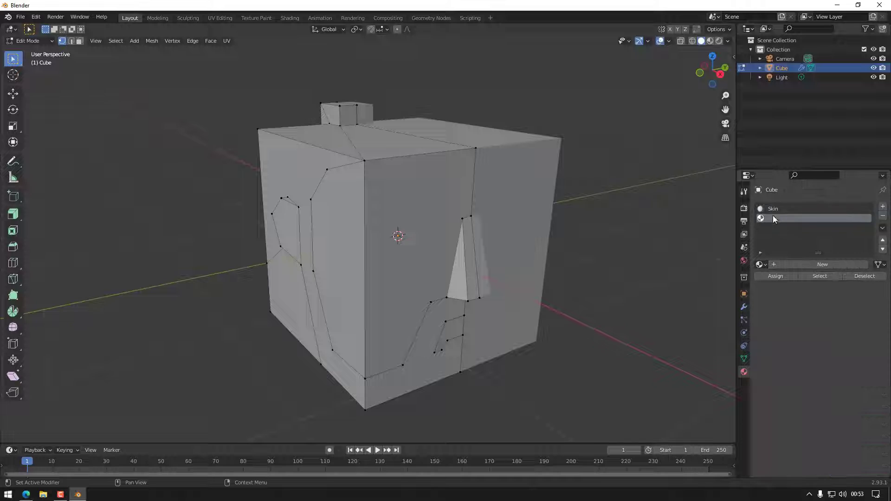
left_click(816, 265)
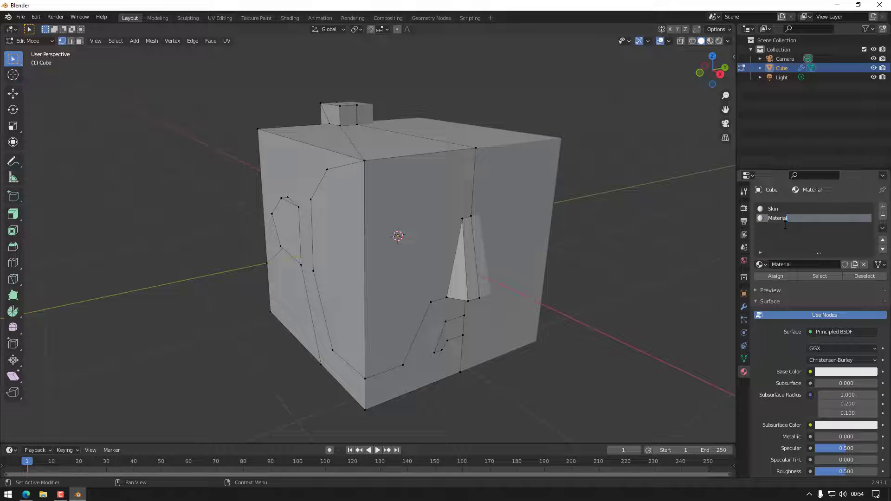
type("ShavBuzz")
key("Return")
Step: Add a third material slot with a new material and name it "Hair"
left_click(883, 207)
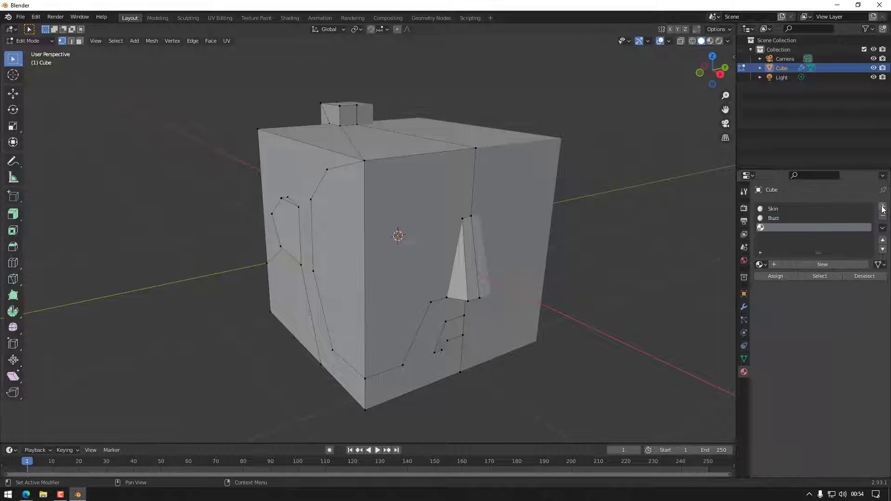
left_click(801, 264)
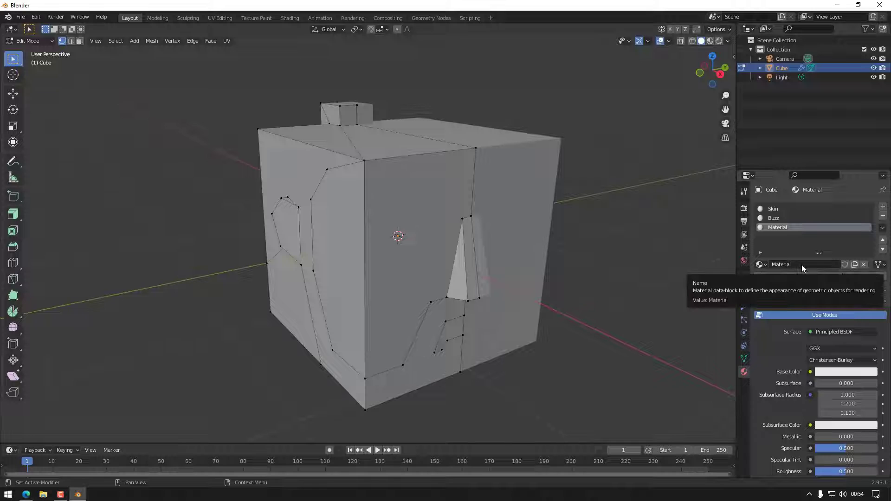
key("i")
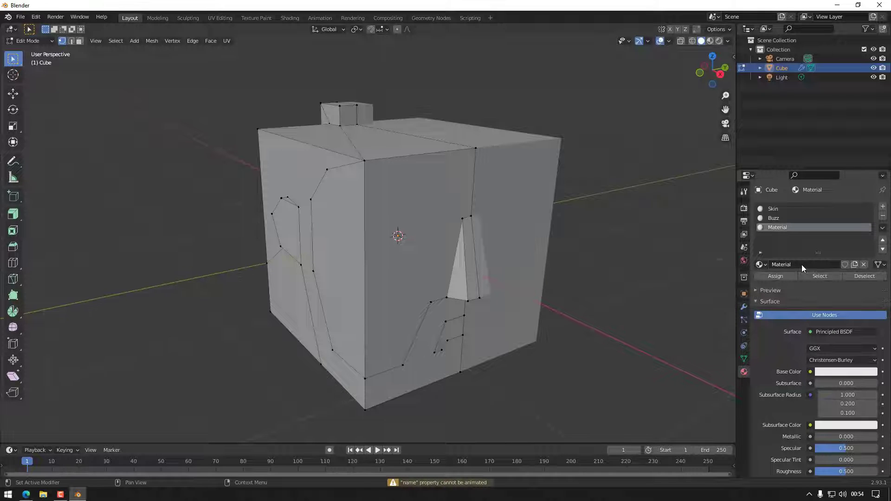
left_click(801, 265)
key("Return")
double_click(787, 228)
type("Hair")
key("Return")
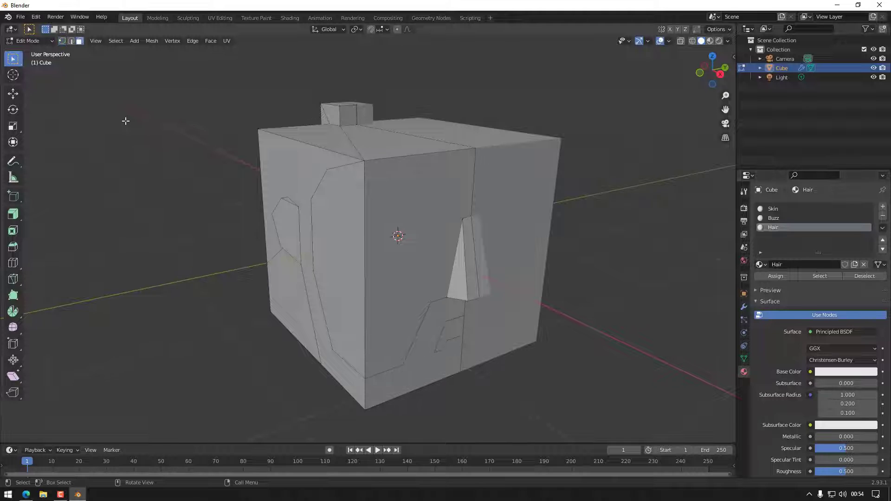
Step: In face selection mode, select the front face, cheek, nose, outer ear, mouth, neck side and ear underside faces
left_click(79, 41)
left_click(416, 204)
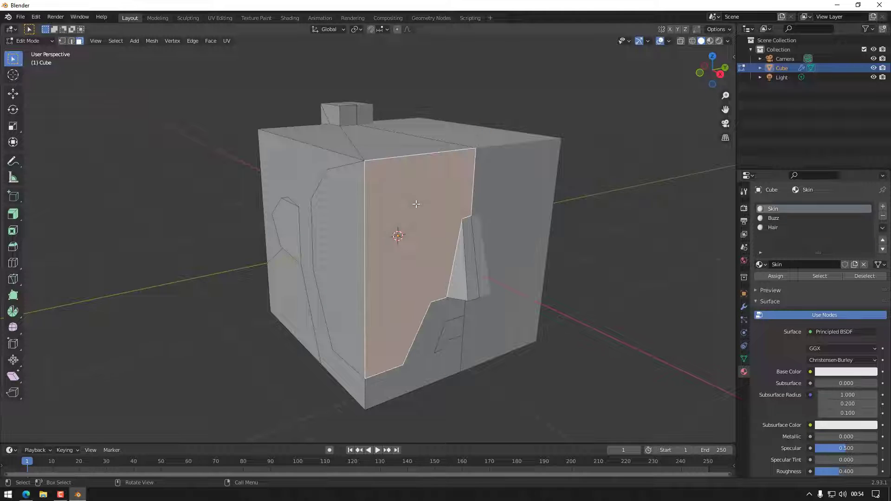
left_click(333, 256, "shift")
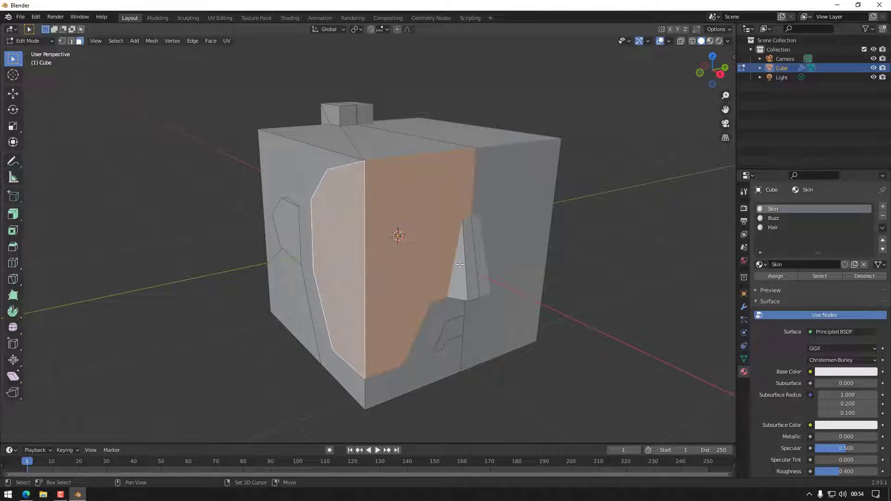
left_click(473, 261, "shift")
middle_click_drag(474, 261, 484, 193)
left_click(305, 182, "shift")
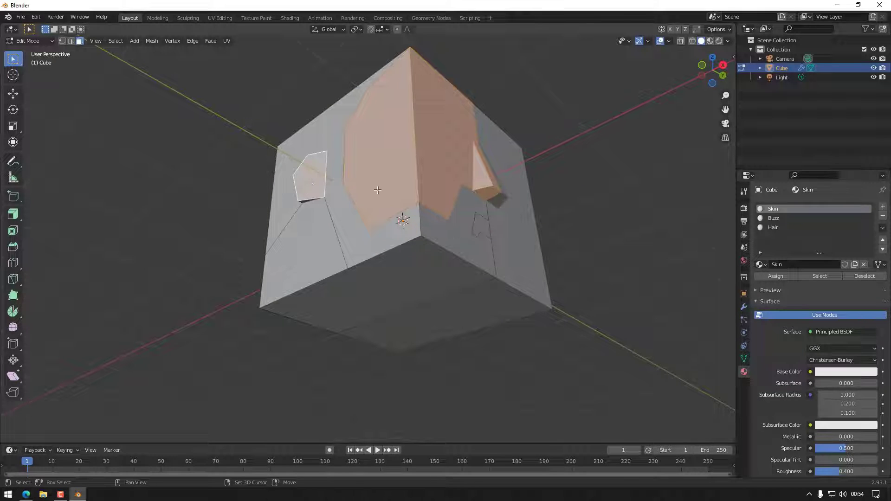
middle_click_drag(378, 191, 390, 213, "shift")
left_click(497, 249, "shift")
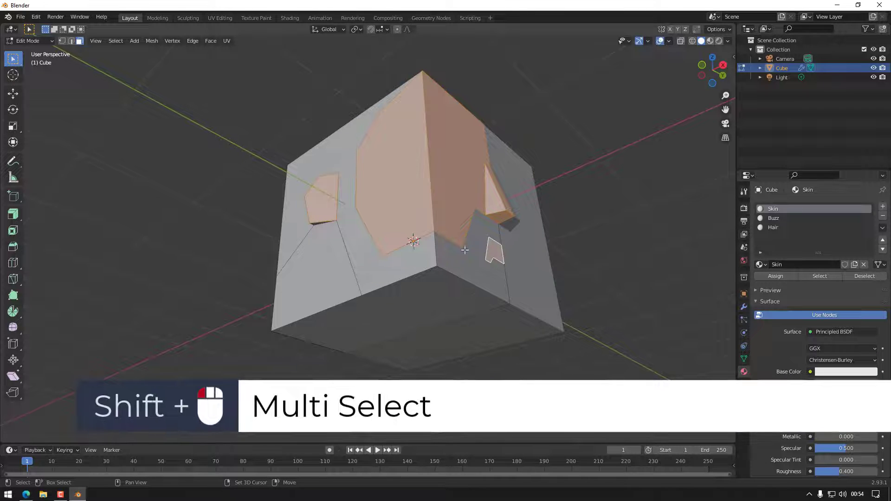
left_click(339, 263, "shift")
left_click(316, 224, "shift")
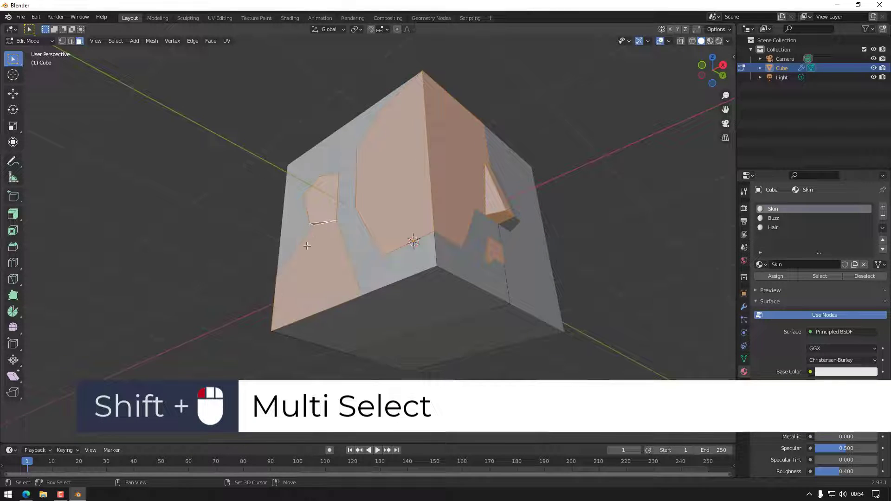
Step: Add the ear's remaining back and top faces and the lower back-of-neck face to the selection
middle_click_drag(315, 242, 408, 244)
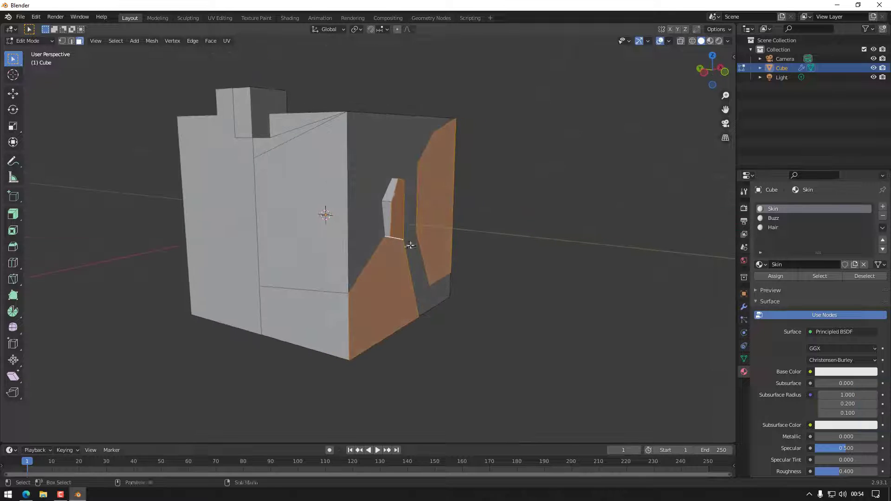
left_click(393, 194, "shift")
left_click(393, 187, "shift")
middle_click_drag(474, 202, 359, 220, "shift")
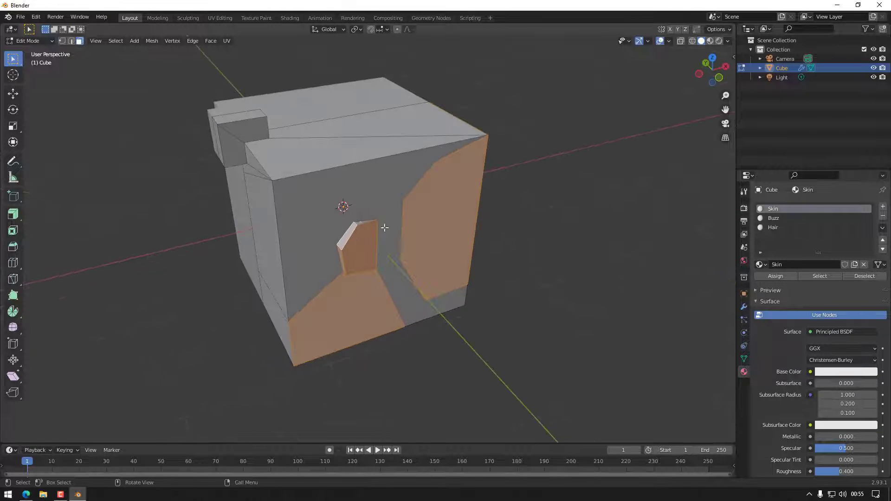
left_click(360, 224, "shift")
middle_click_drag(439, 343, 279, 297, "shift")
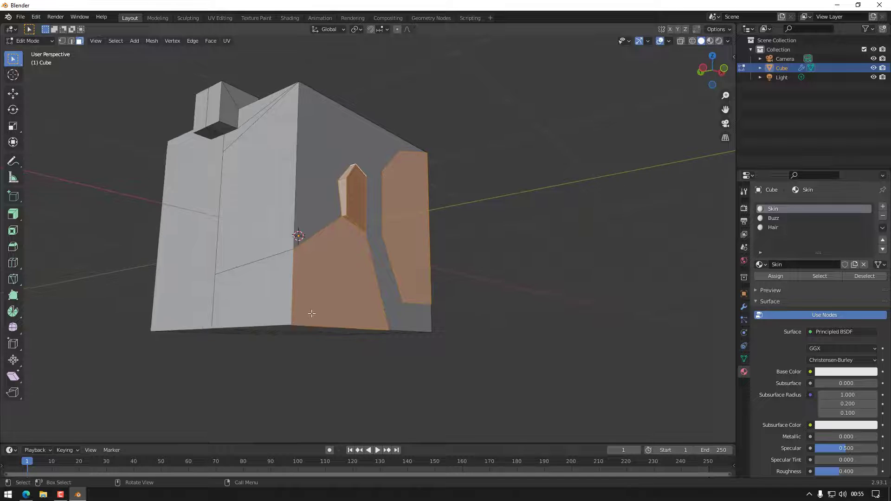
left_click(265, 294, "shift")
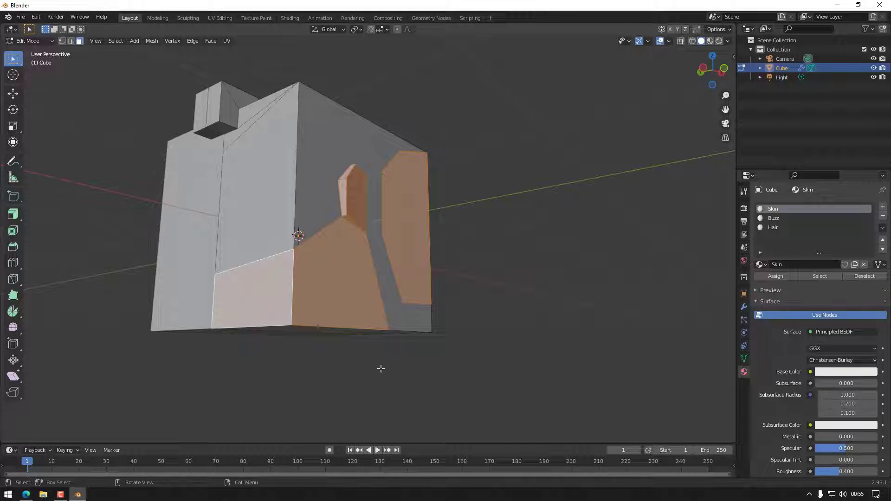
middle_click_drag(378, 368, 429, 320, "shift")
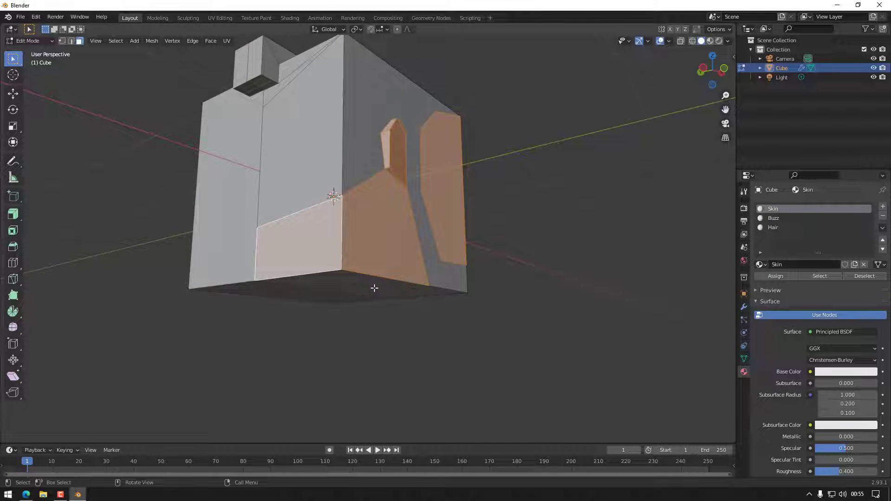
middle_click_drag(502, 310, 388, 295)
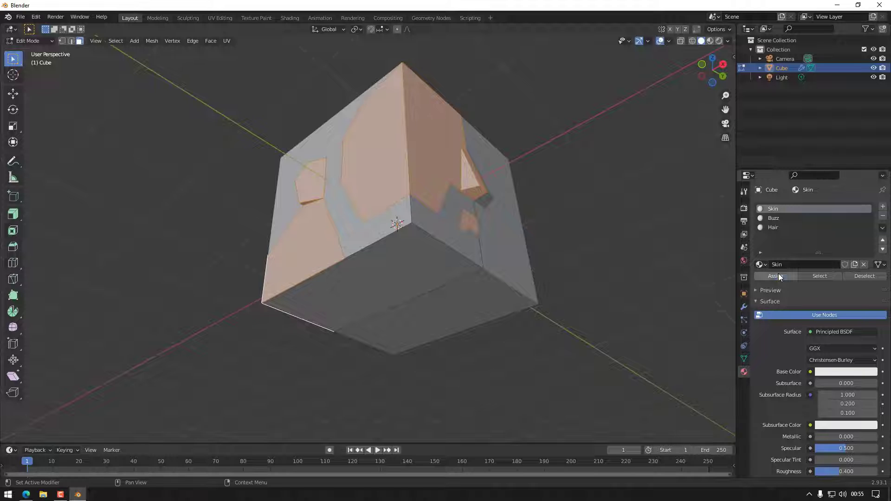
Step: Set the Skin material's base colour to a salmon pink, clear the face selection and show the model in Material Preview shading
left_click(848, 371)
left_click(817, 283)
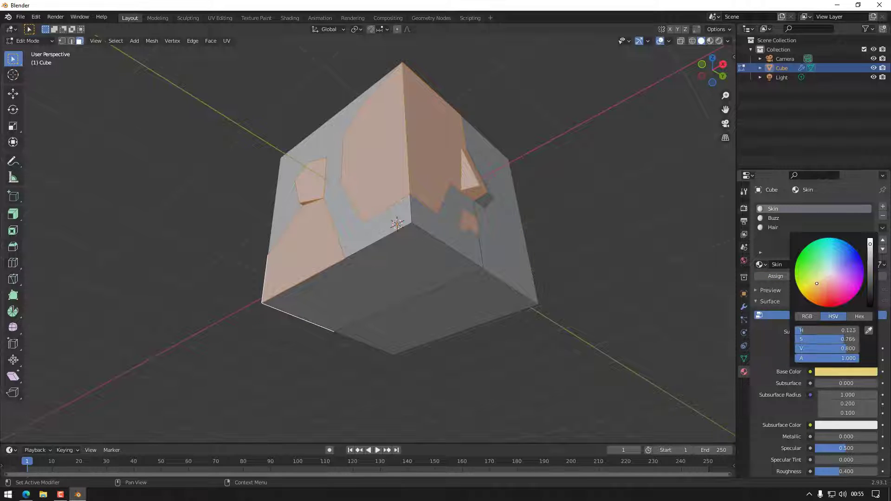
left_click_drag(818, 284, 822, 283)
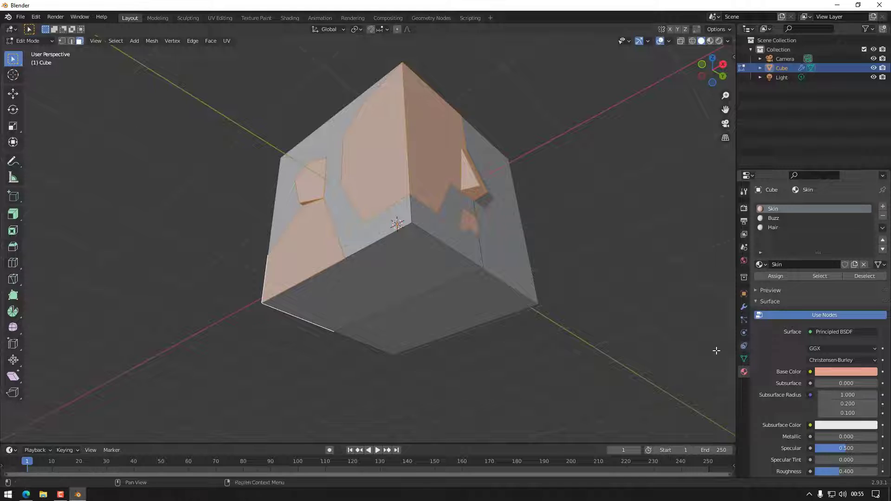
left_click(567, 254)
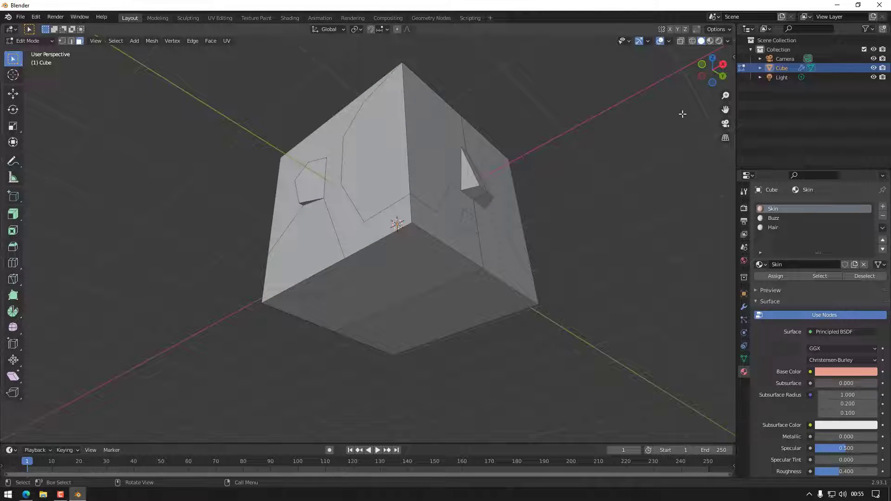
left_click(709, 41)
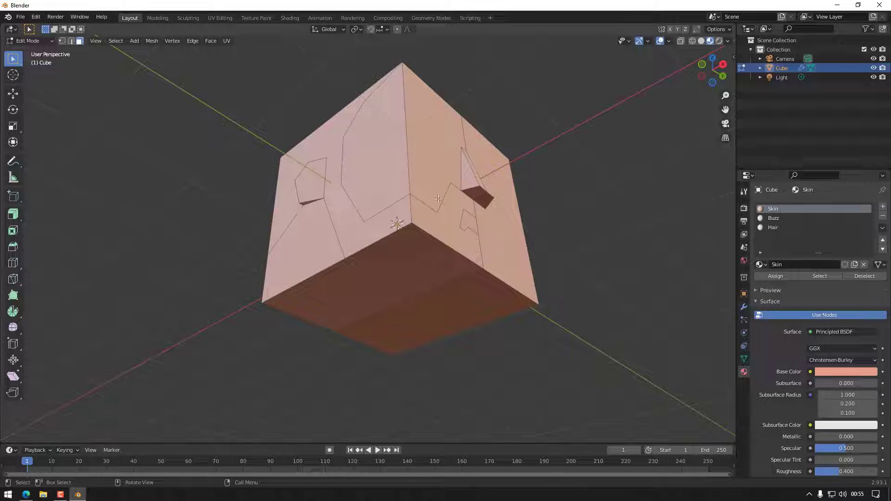
Step: Assign the Buzz material to the beard face around the mouth and the side face surrounding the ear
left_click(771, 218)
left_click(453, 214)
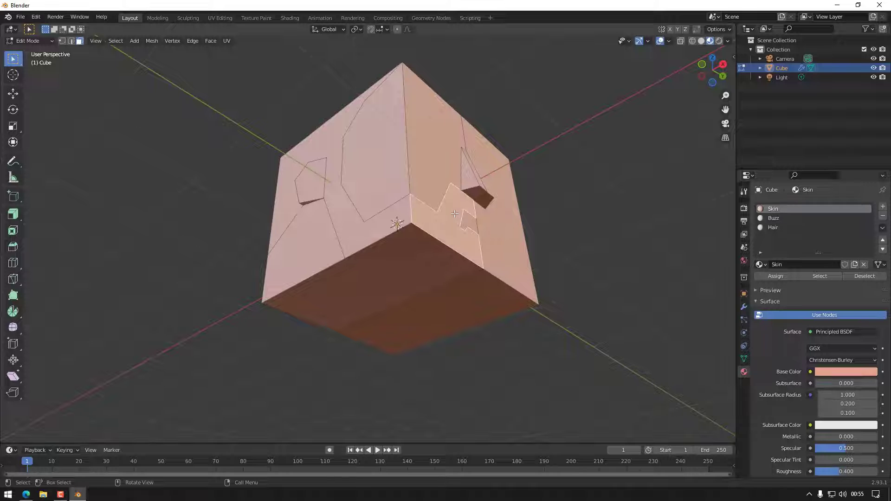
left_click(371, 220, "shift")
middle_click_drag(371, 220, 384, 241, "shift")
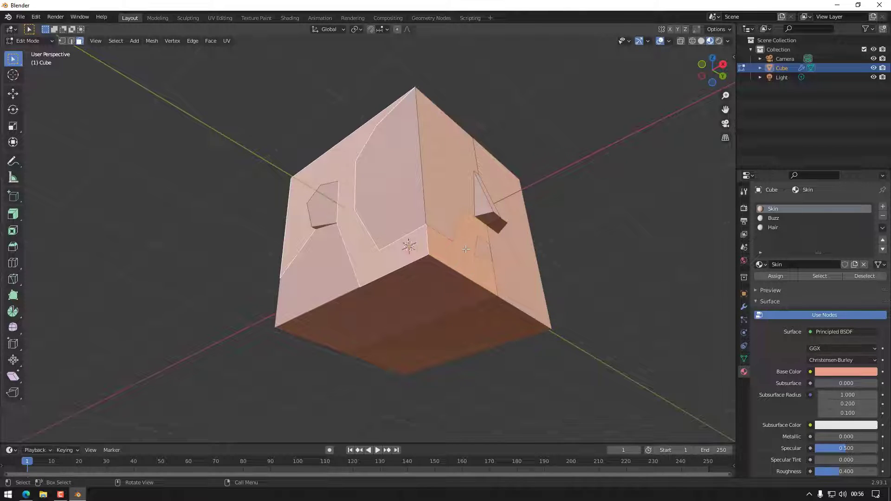
left_click(773, 218)
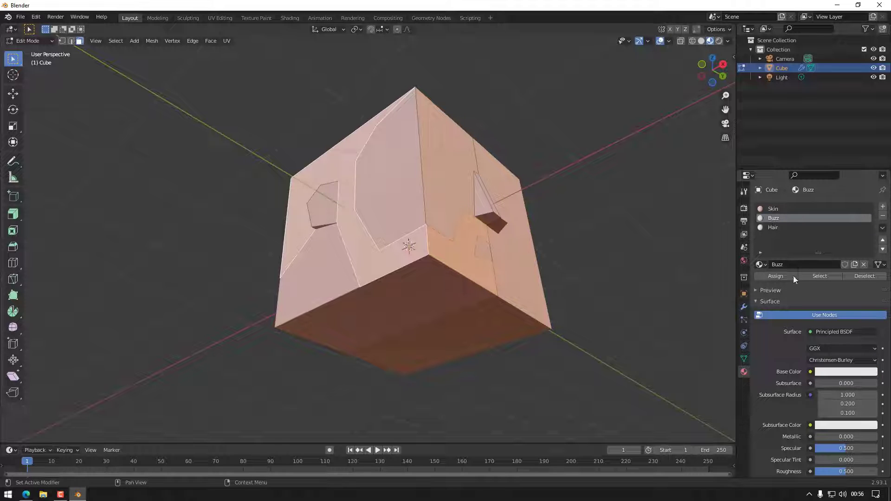
left_click(767, 277)
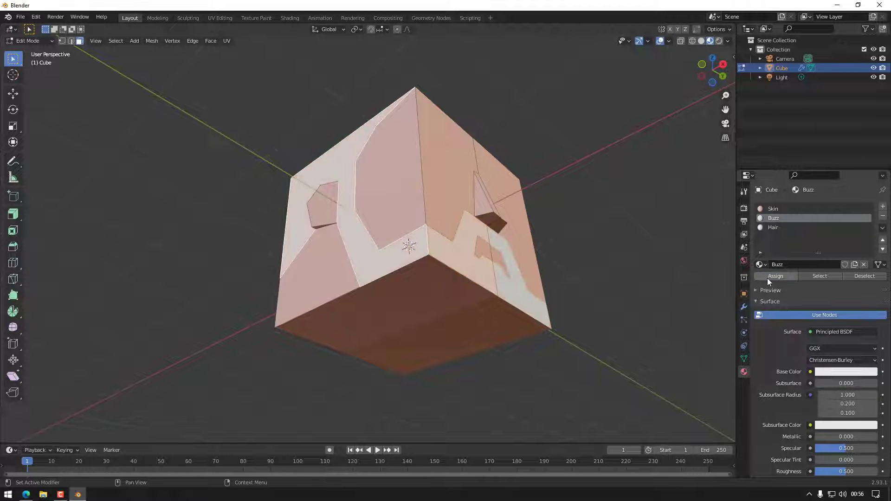
Step: Set the Buzz material's base colour to a dark brown with hue 0.028, saturation 1.000 and value 0.099
left_click(838, 373)
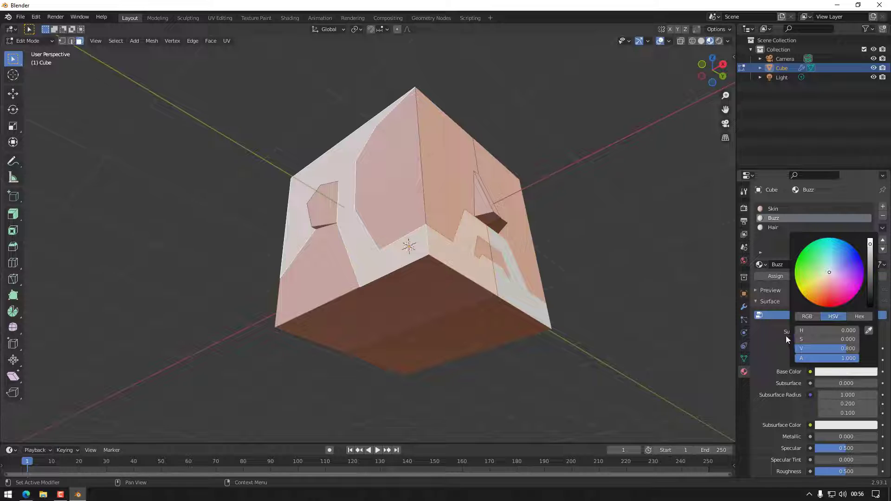
mouse_move(827, 291)
left_mouse_down()
mouse_move(818, 305)
mouse_move(820, 298)
left_mouse_up()
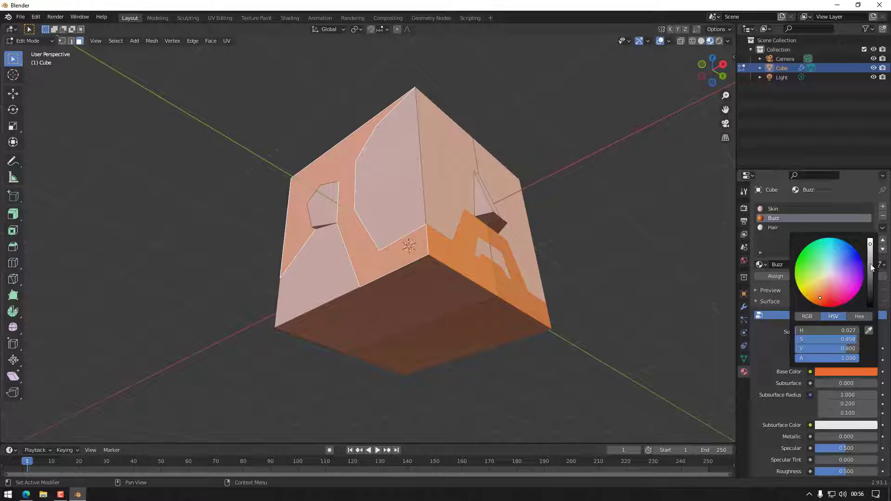
mouse_move(871, 267)
left_mouse_down()
mouse_move(871, 290)
mouse_move(871, 277)
left_mouse_up()
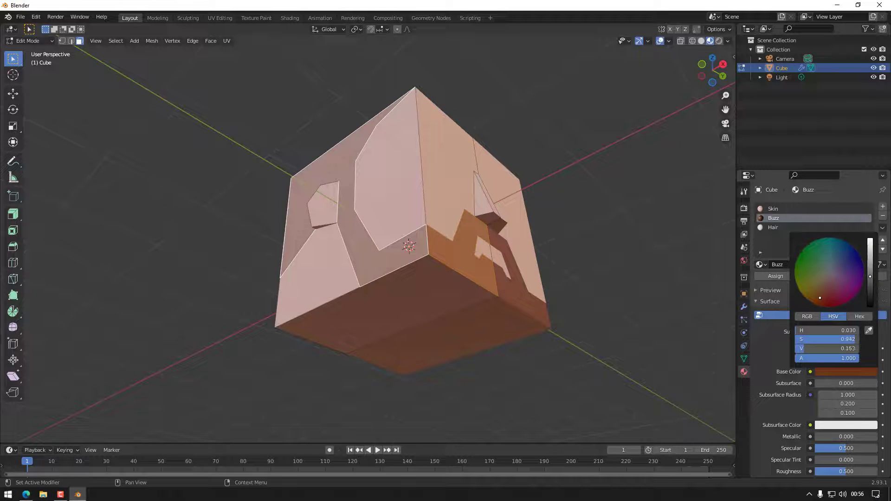
mouse_move(825, 297)
left_mouse_down()
mouse_move(870, 289)
mouse_move(870, 305)
mouse_move(871, 293)
left_mouse_up()
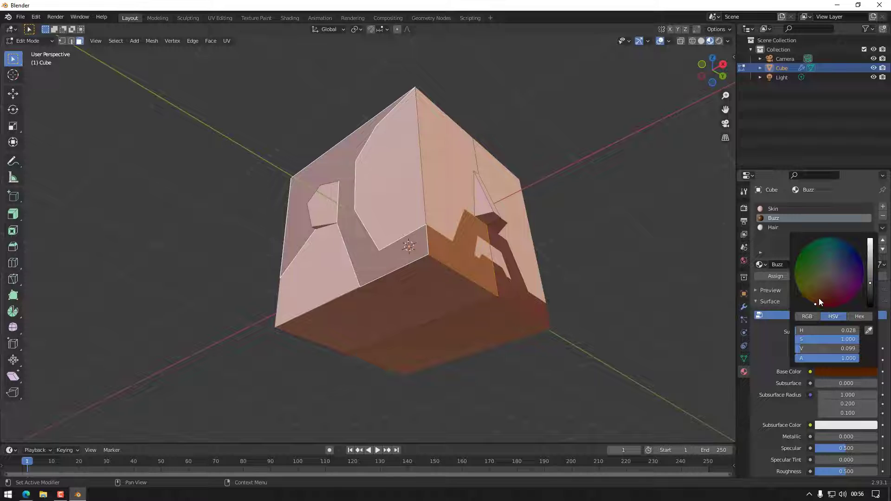
Step: Compare the colour picker's RGB, Hex and HSV modes and adjust the Buzz colour to hue 0.031, saturation 1.000 and value 0.098
left_click(814, 316)
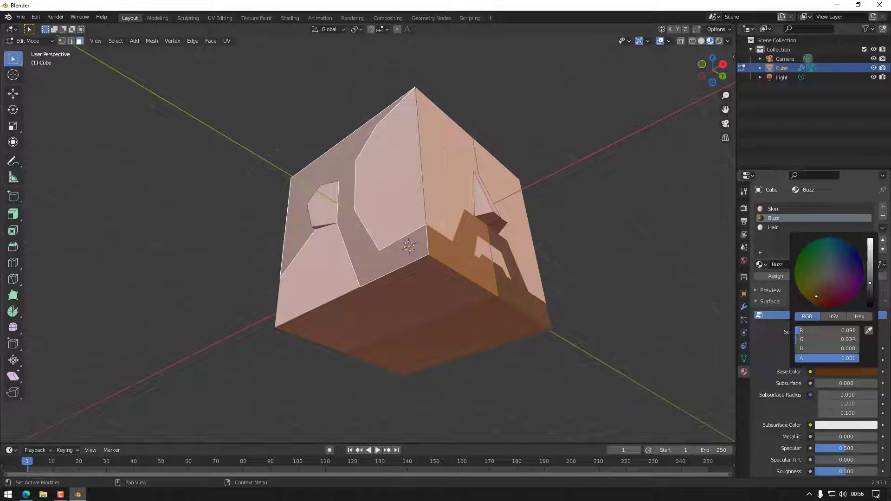
left_click_drag(816, 296, 818, 291)
left_click(859, 318)
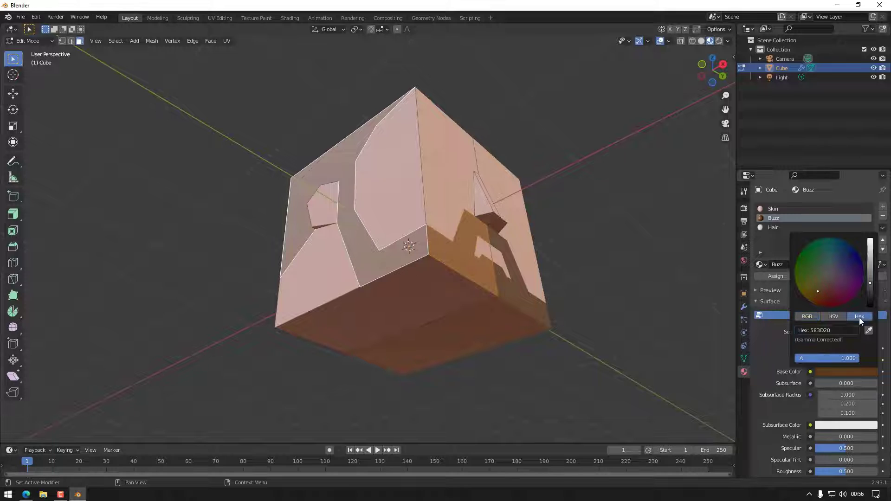
left_click(834, 317)
left_click(810, 315)
left_click(830, 317)
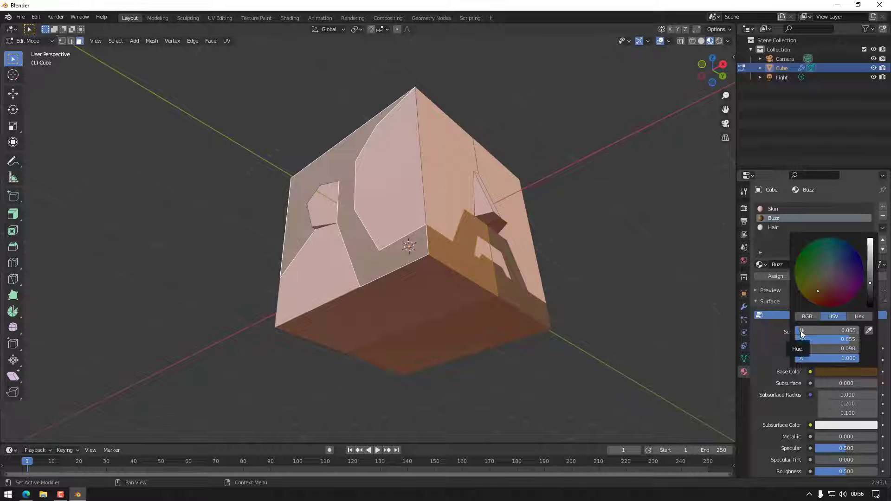
left_click_drag(816, 293, 814, 304)
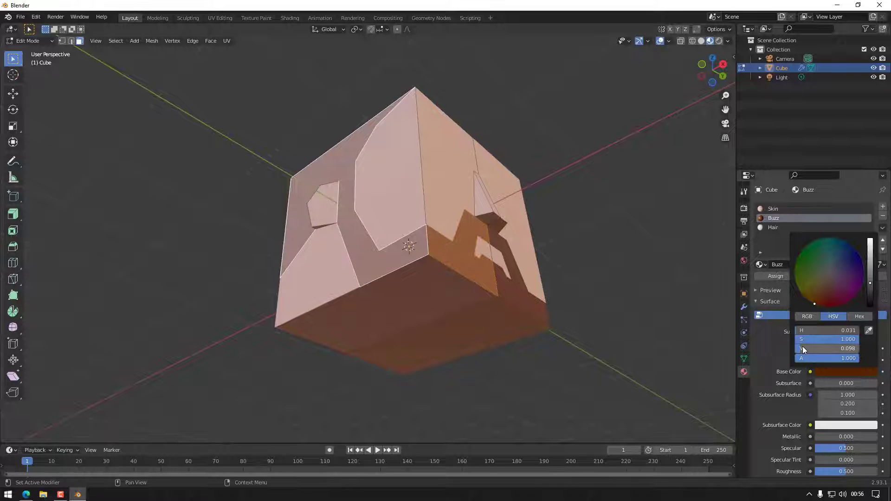
Step: Adjust the Buzz material's base colour to a near-black brown with hue 0.053, saturation 0.667 and value 0.035
mouse_move(803, 346)
left_mouse_down()
mouse_move(819, 347)
mouse_move(805, 347)
mouse_move(810, 333)
mouse_move(864, 340)
left_mouse_up()
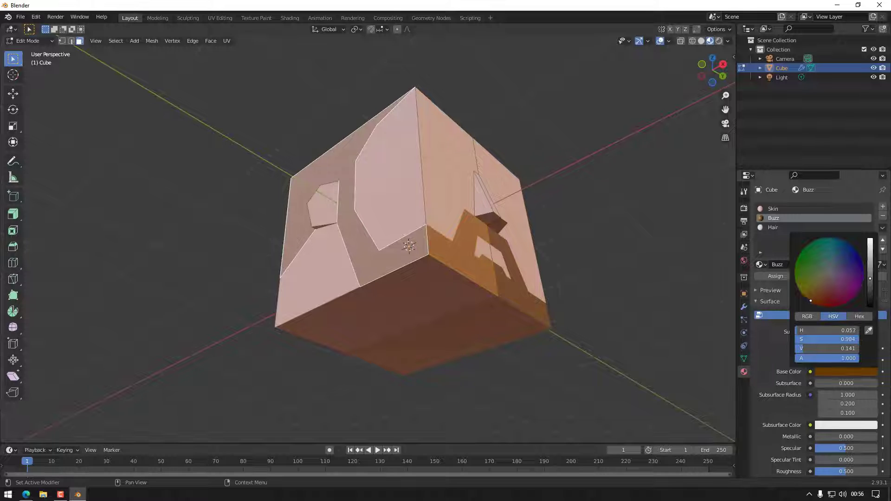
left_click_drag(816, 300, 820, 292)
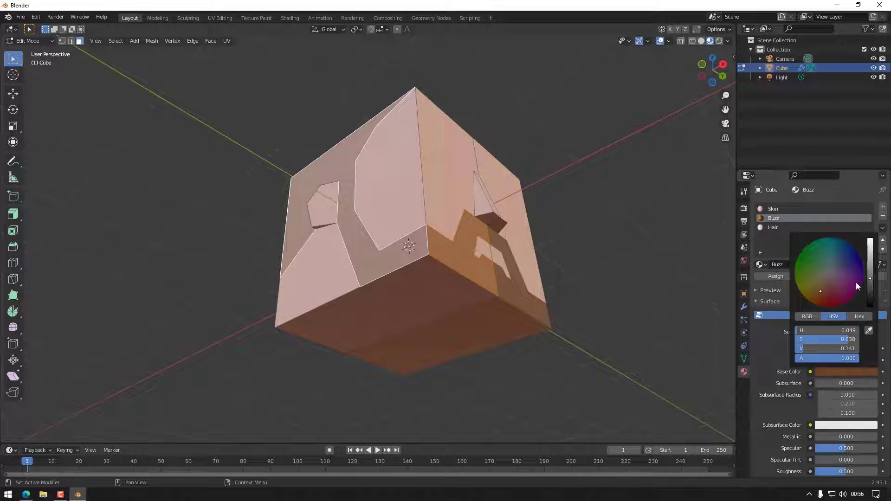
left_click_drag(871, 279, 822, 288)
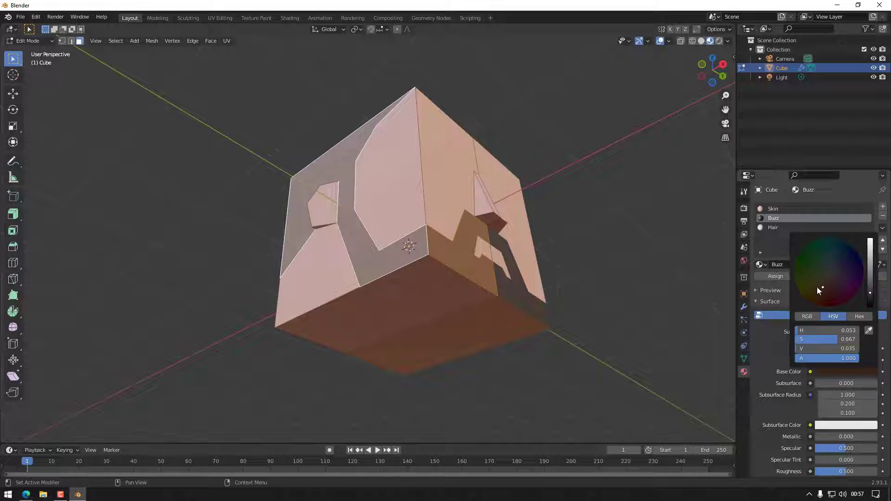
Step: Assign the Hair material to the top faces of the head, the triangle at the upper back and all faces of the protruding hair bun
middle_click_drag(518, 267, 584, 277)
left_click(428, 125)
left_click(389, 114, "shift")
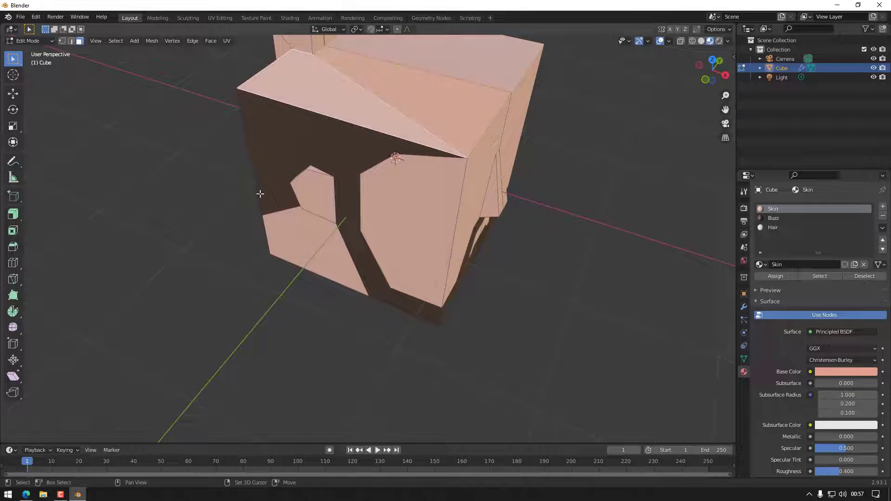
middle_click_drag(260, 194, 247, 148)
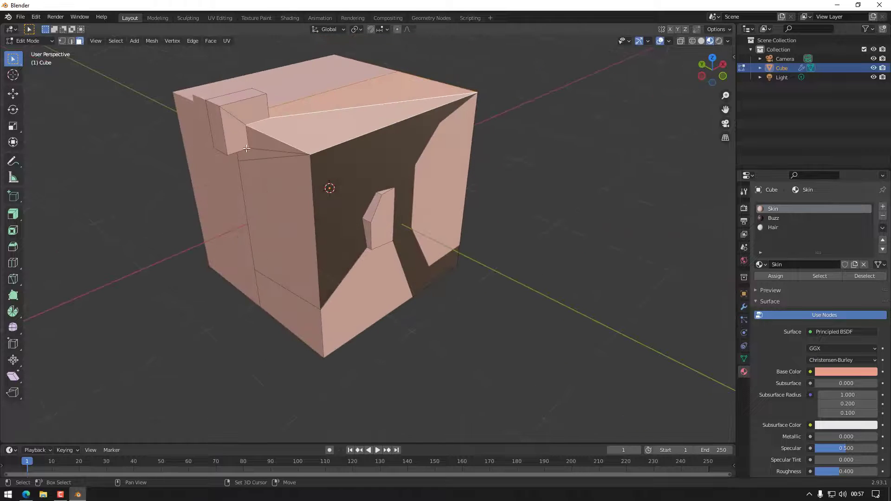
left_click(262, 143, "shift")
left_click(252, 153, "shift")
left_click(235, 133, "shift")
left_click(248, 107, "shift")
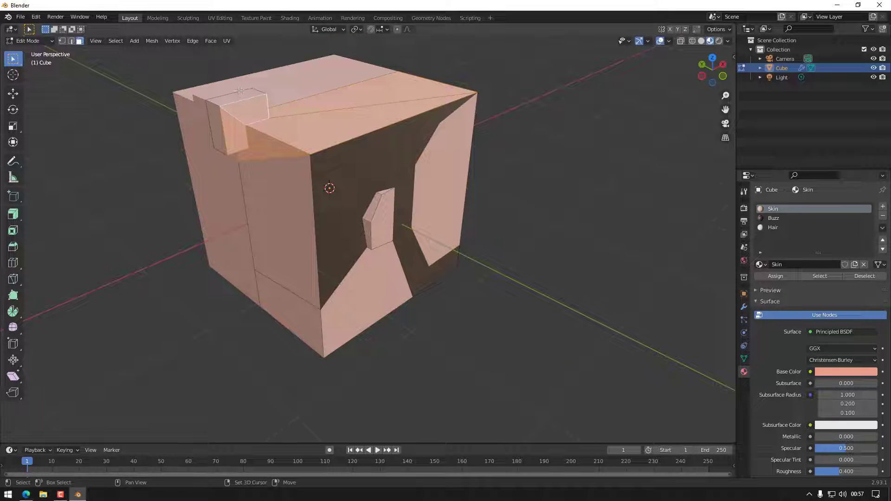
left_click(218, 121, "shift")
left_click(227, 97, "shift")
middle_click_drag(395, 194, 328, 205)
left_click(309, 72, "shift")
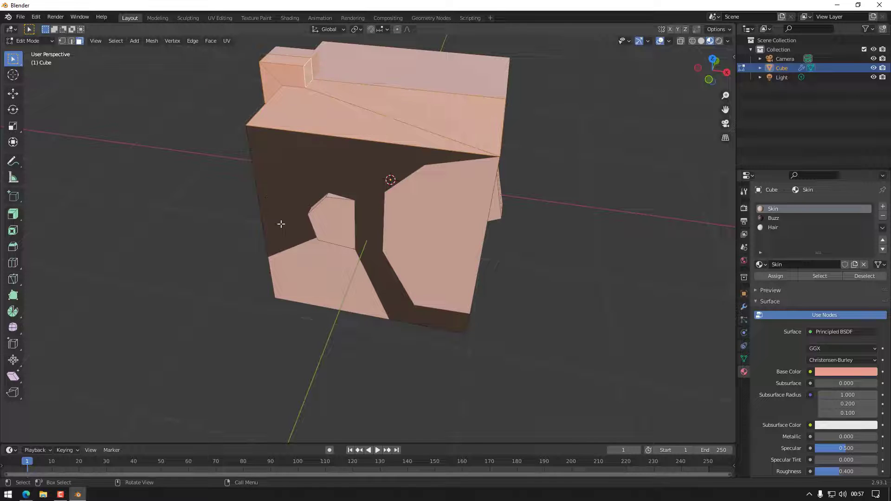
middle_click_drag(281, 224, 386, 184)
left_click(250, 116, "shift")
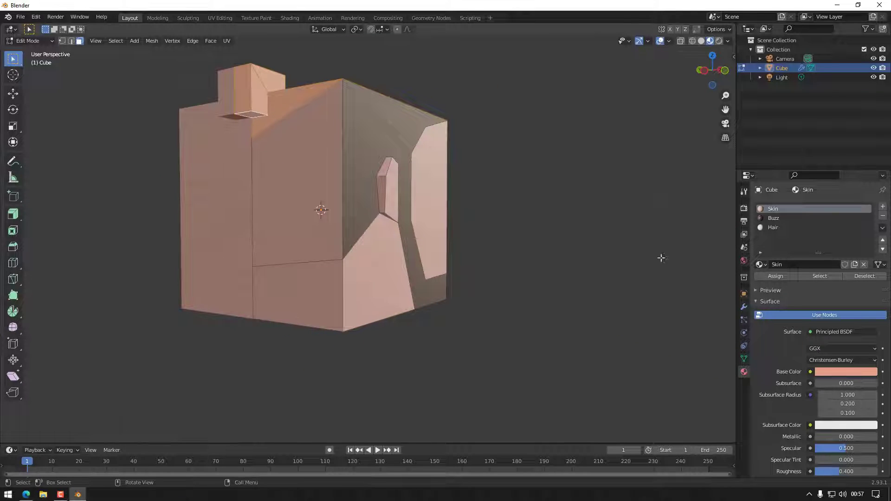
left_click(775, 226)
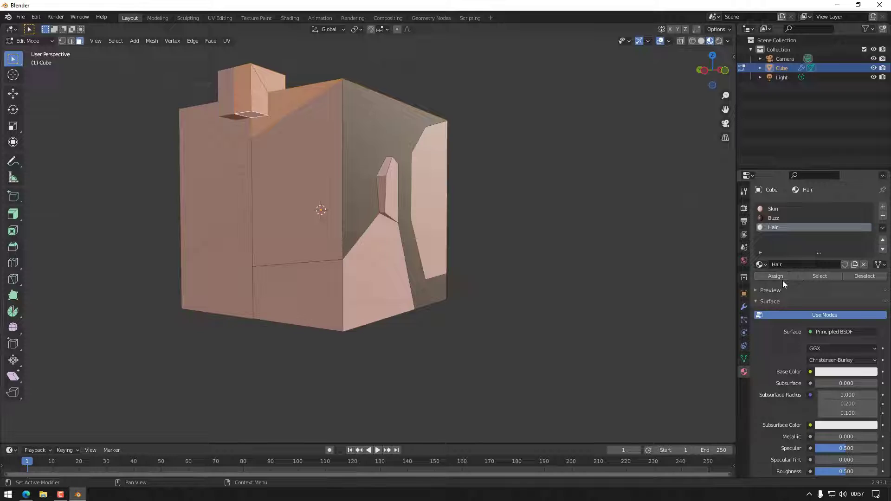
left_click(785, 276)
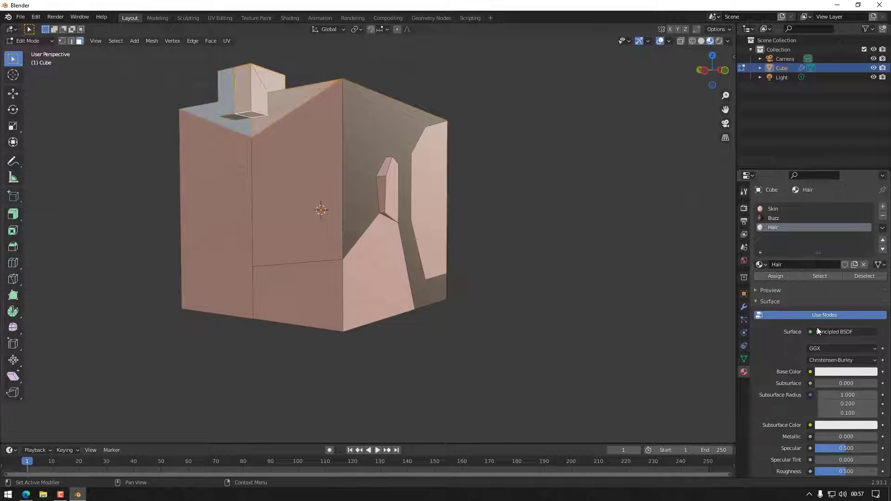
Step: Set the Hair material's base colour to a very dark, strongly saturated brown with hue 0.032 and value 0.020
left_click(845, 370)
left_click(823, 303)
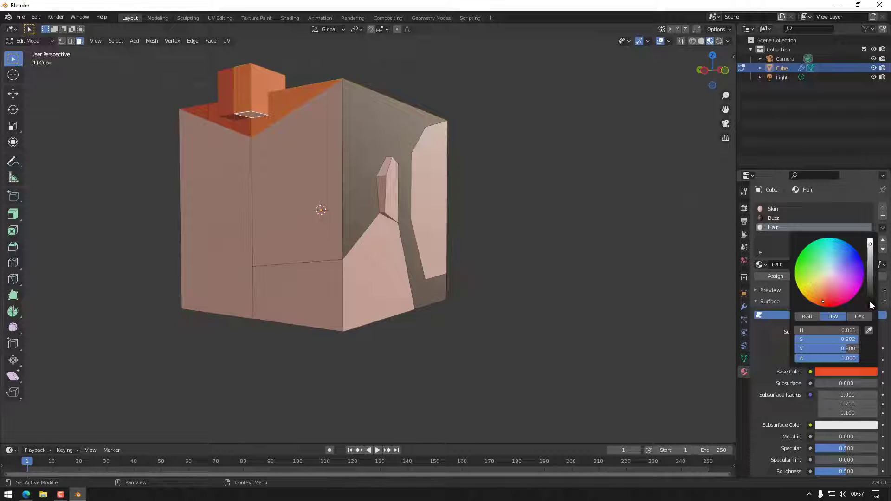
left_click(870, 301)
left_click_drag(870, 299, 819, 304)
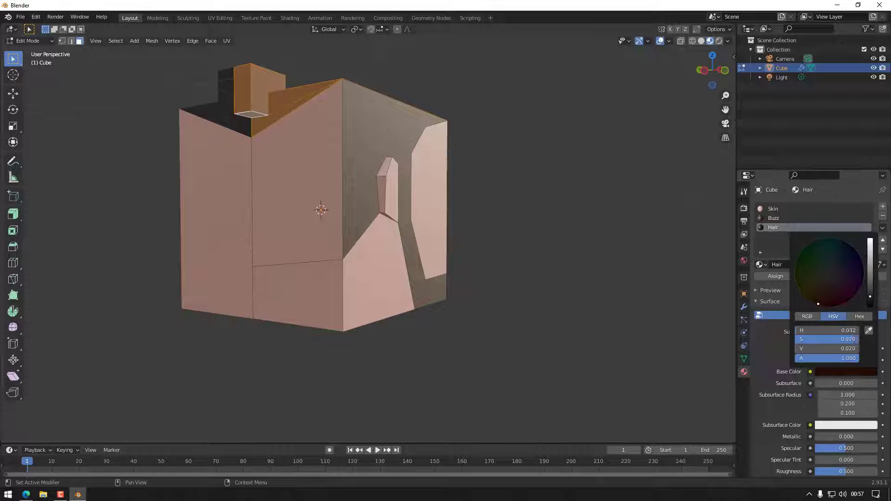
Step: Assign the Buzz material to the large face on the back of the head and clear the selection
middle_click_drag(557, 299, 438, 286)
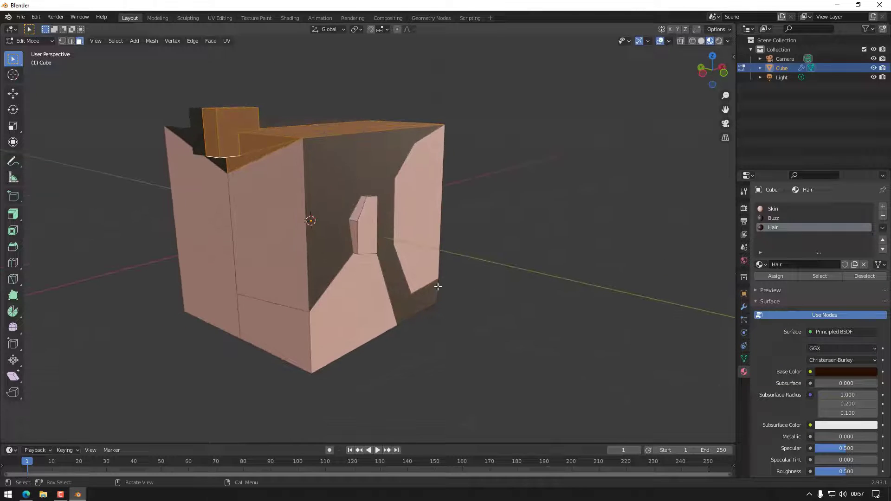
left_click(283, 234)
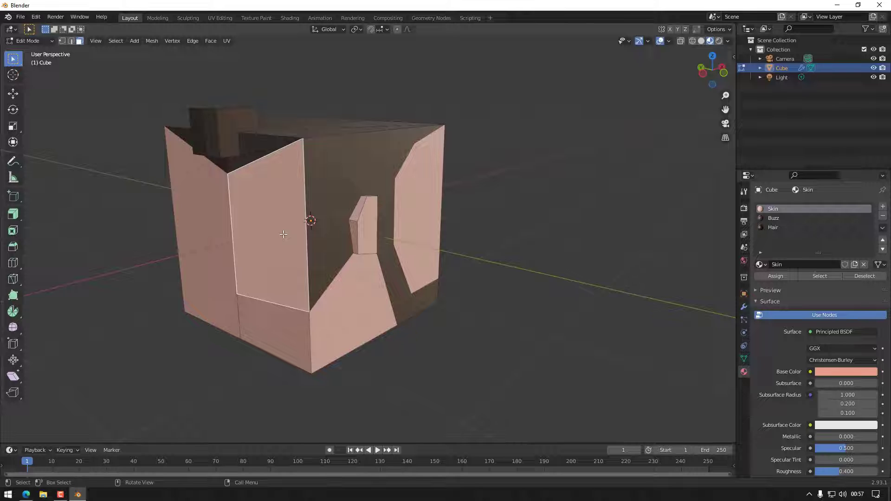
left_click(773, 218)
left_click(781, 277)
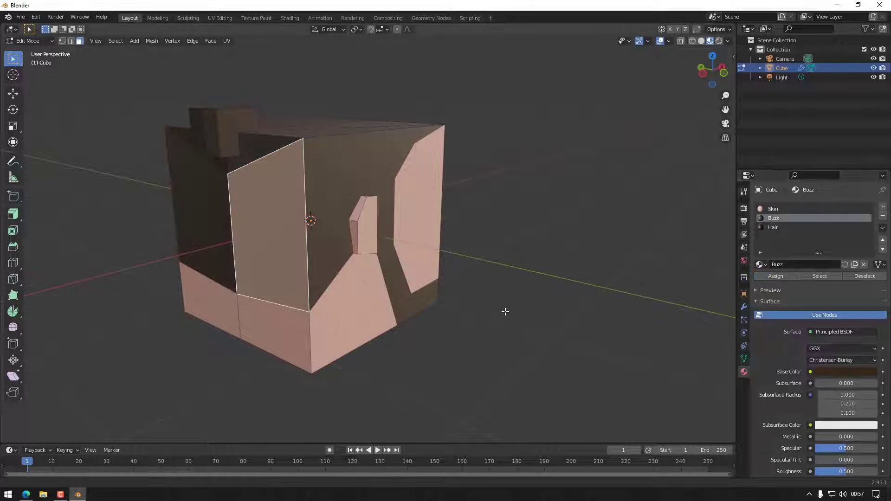
middle_click_drag(503, 312, 527, 308)
left_click(557, 318)
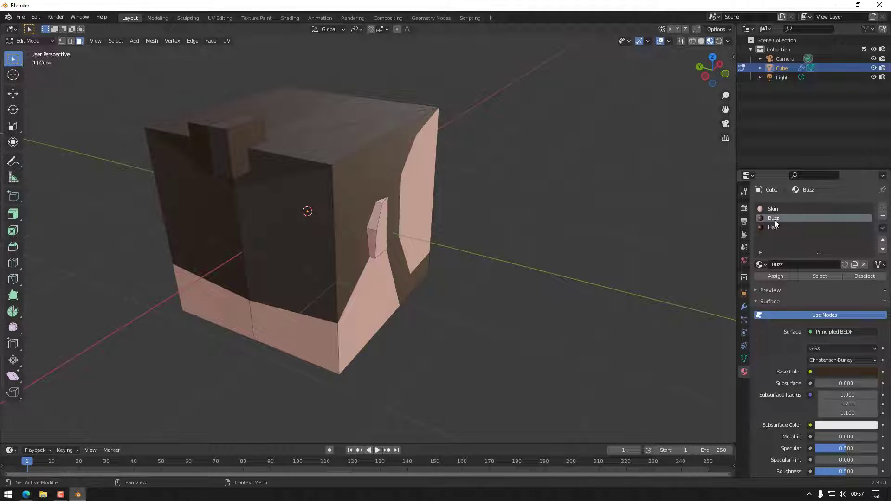
Step: Lighten the Buzz material's base colour to a medium brown with hue 0.051, saturation 0.725 and value 0.173
left_click(844, 371)
left_click(842, 373)
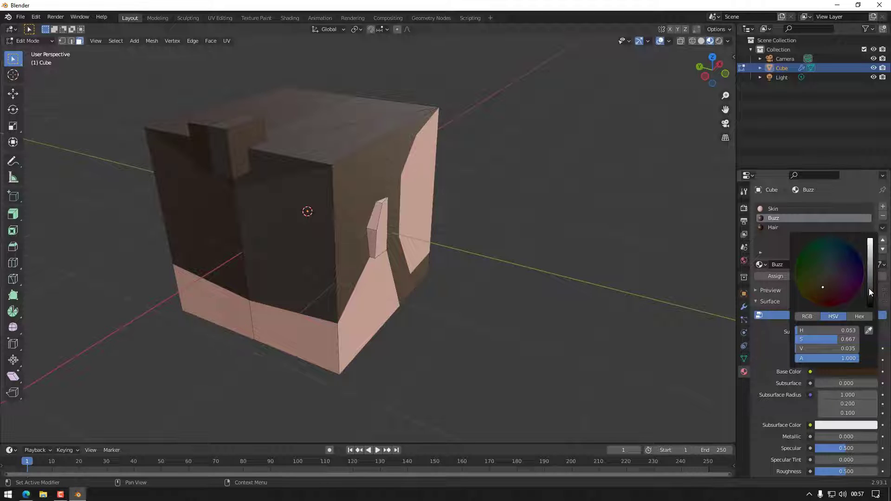
left_click_drag(869, 291, 870, 278)
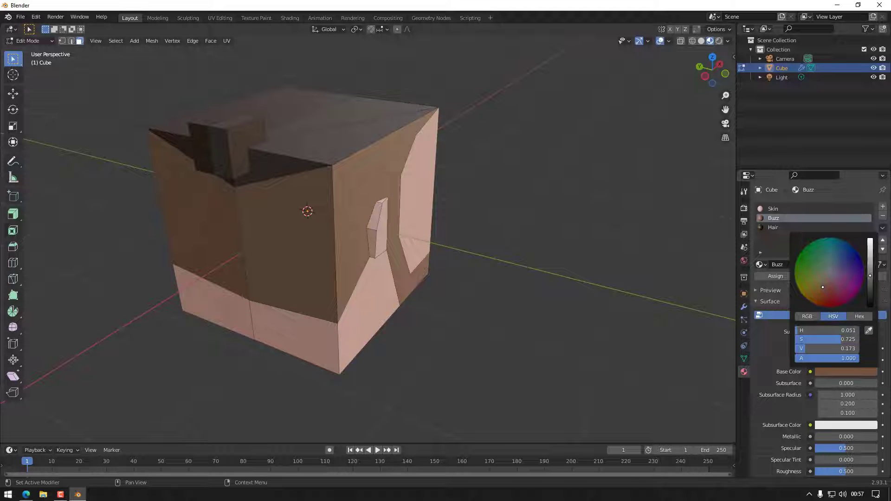
Step: Knife-cut a narrow hairline strip from the temple corners up over the side edge and along the top's front edge to the centre line
middle_click_drag(533, 308, 397, 334)
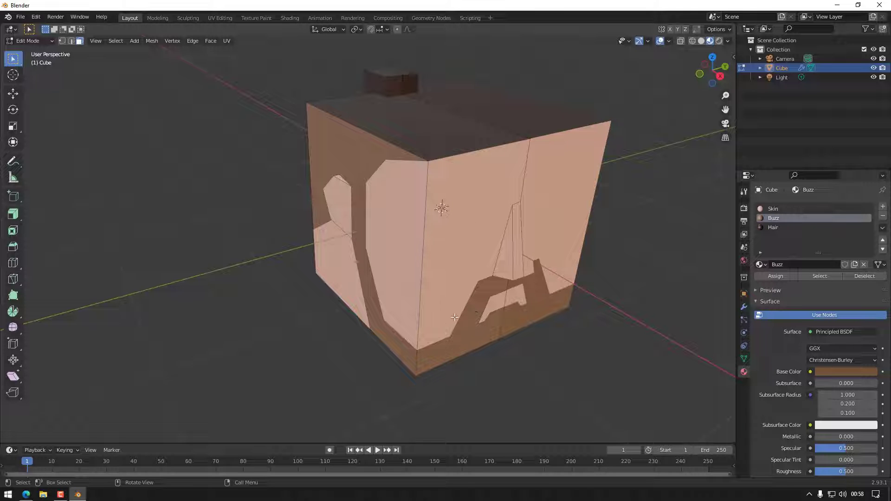
middle_click_drag(439, 290, 455, 321)
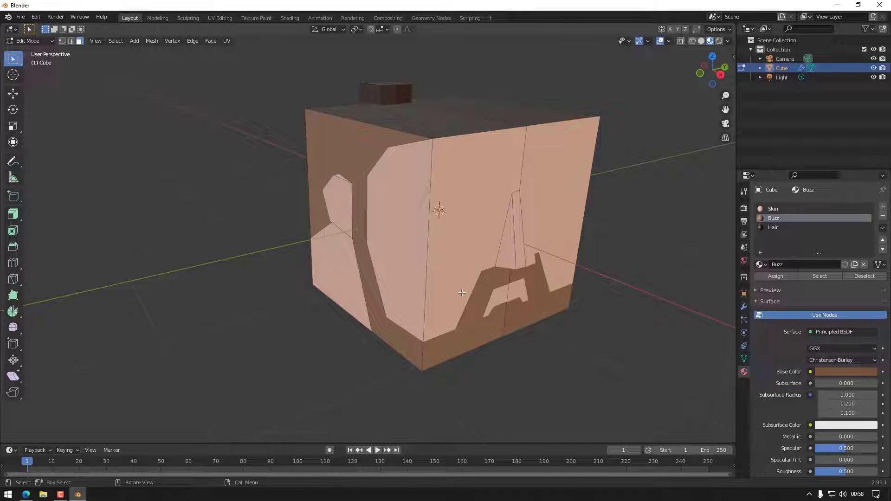
middle_click_drag(440, 285, 341, 309)
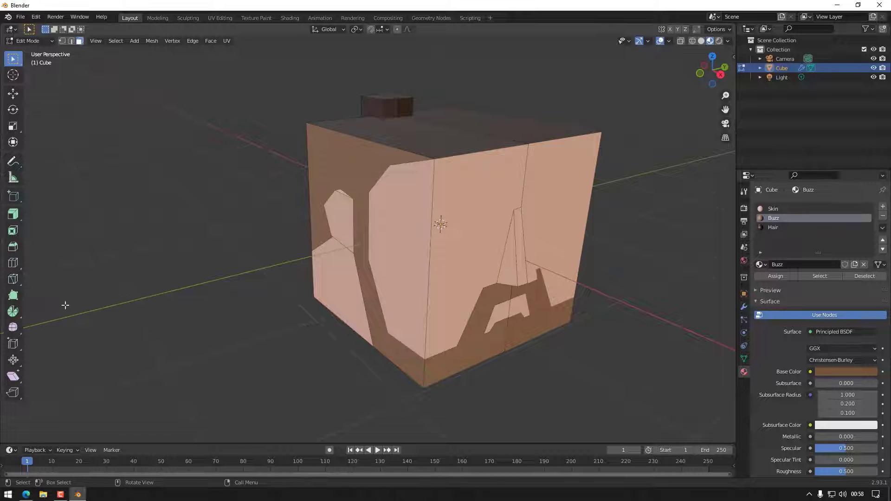
left_click(13, 279)
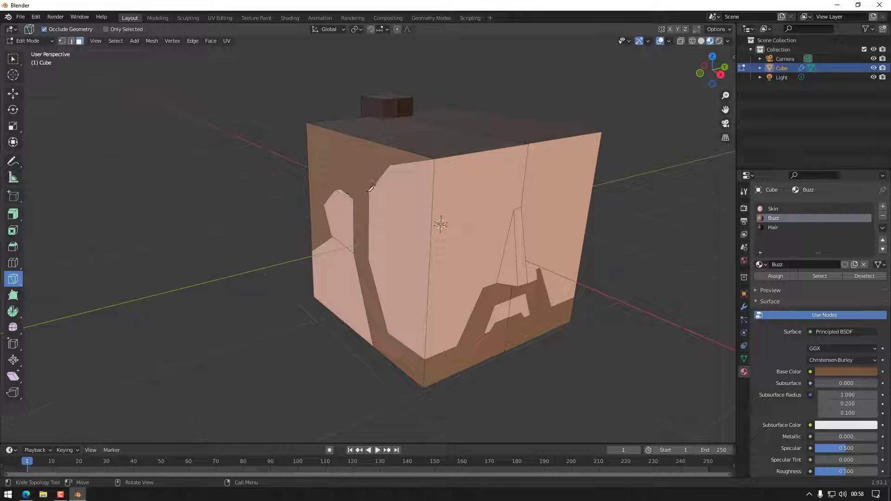
left_click(369, 192)
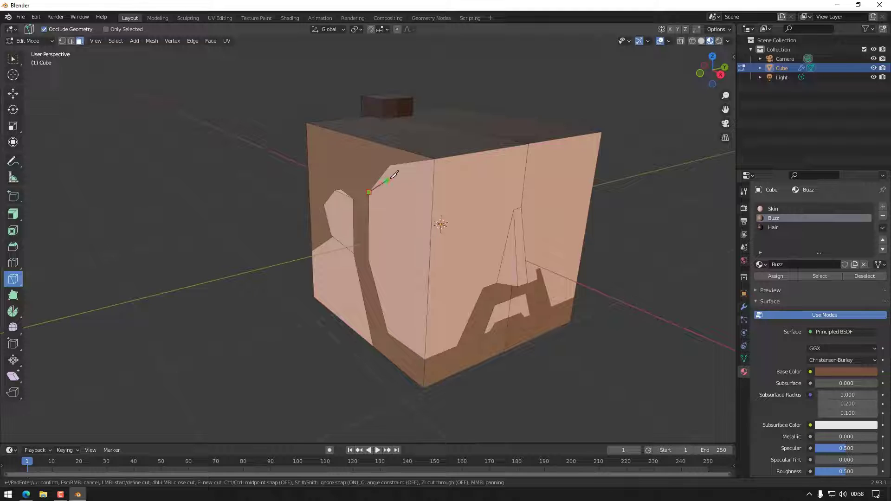
left_click(390, 164)
left_click(418, 154)
left_click(506, 139)
key("Return")
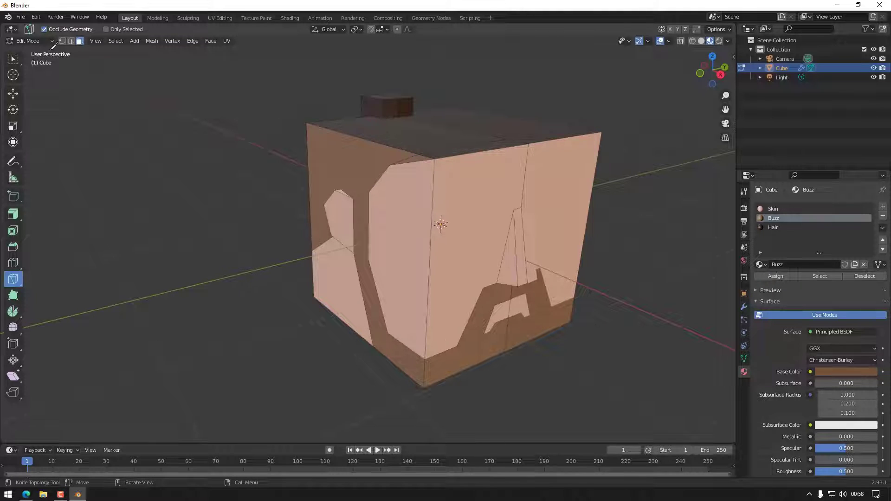
Step: Assign the Skin material to the new strip along the top's front edge and the small triangle beside it
left_click(13, 58)
left_click(428, 155)
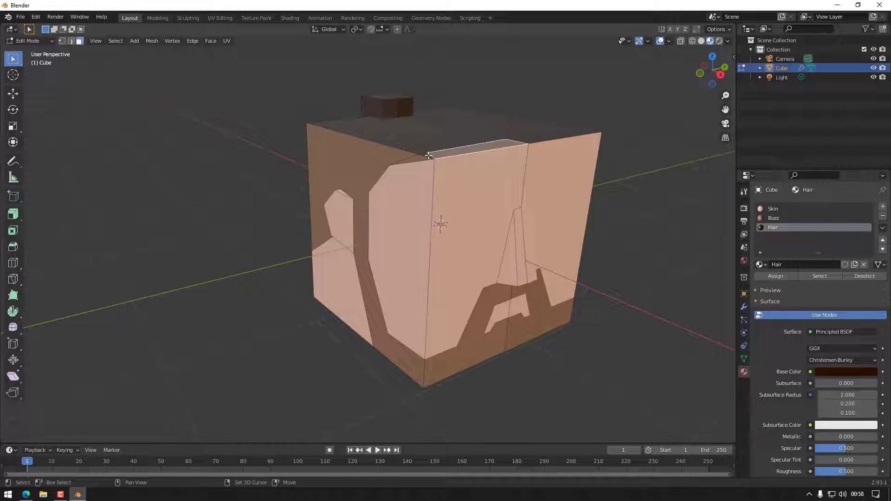
left_click(417, 159)
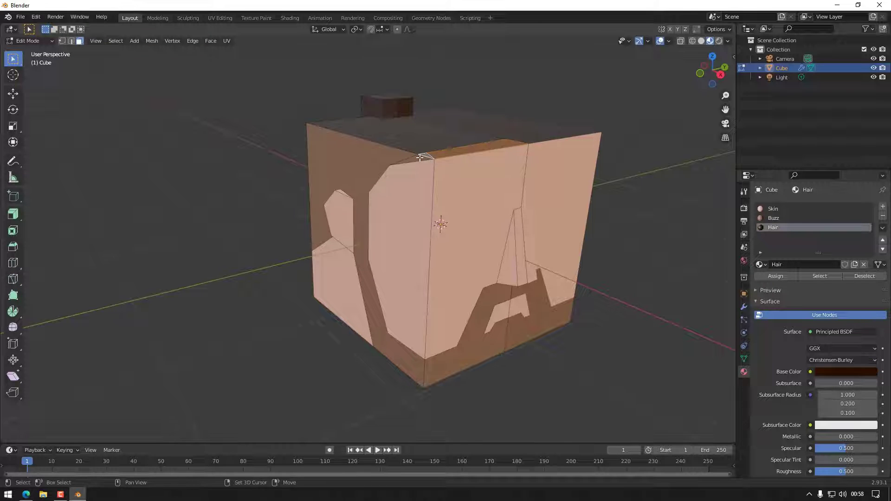
left_click(774, 209)
Step: Select the hairline vertex on the head's upper side edge and apply Merge Vertices with the At Last option
middle_click_drag(515, 307, 633, 353)
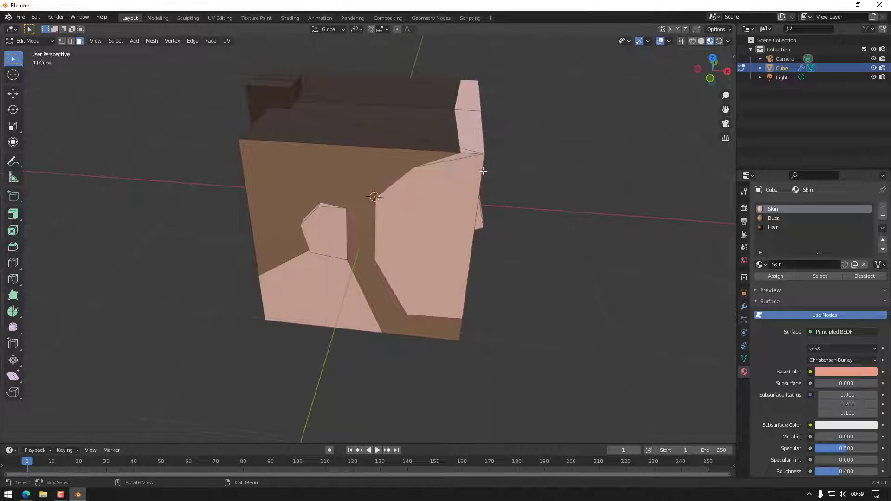
key("1")
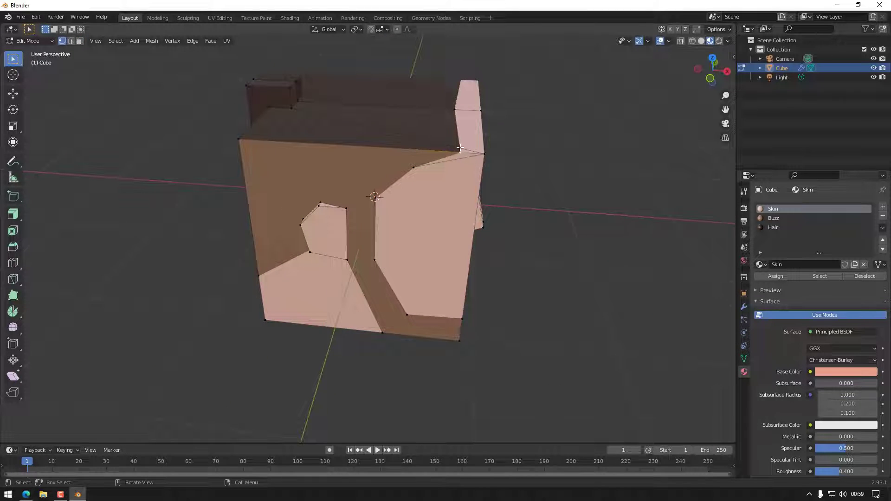
left_click(460, 149)
right_click(488, 178)
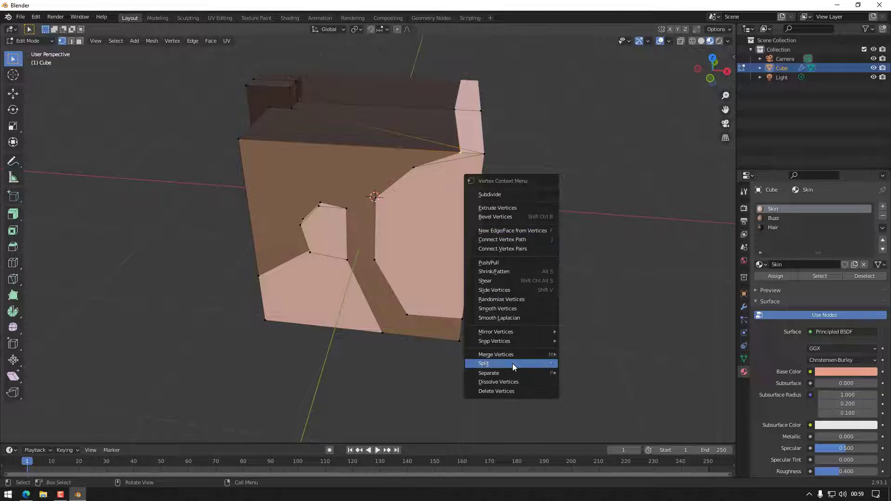
mouse_move(517, 352)
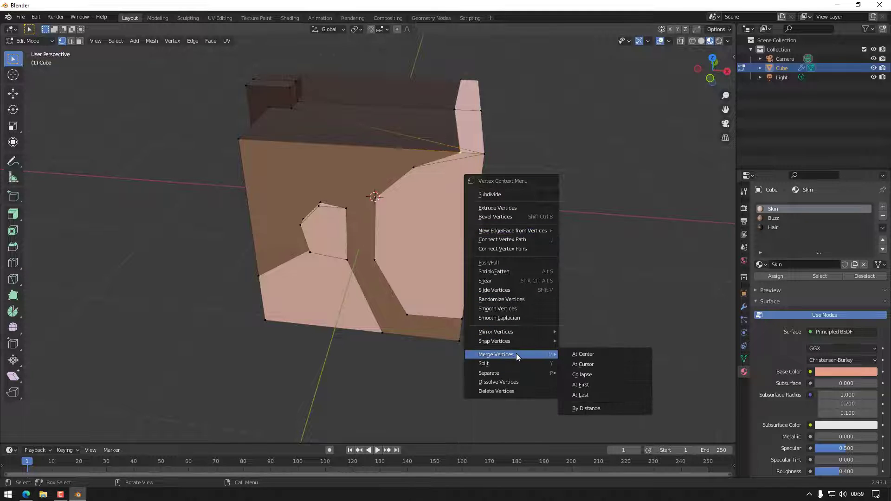
left_click(598, 394)
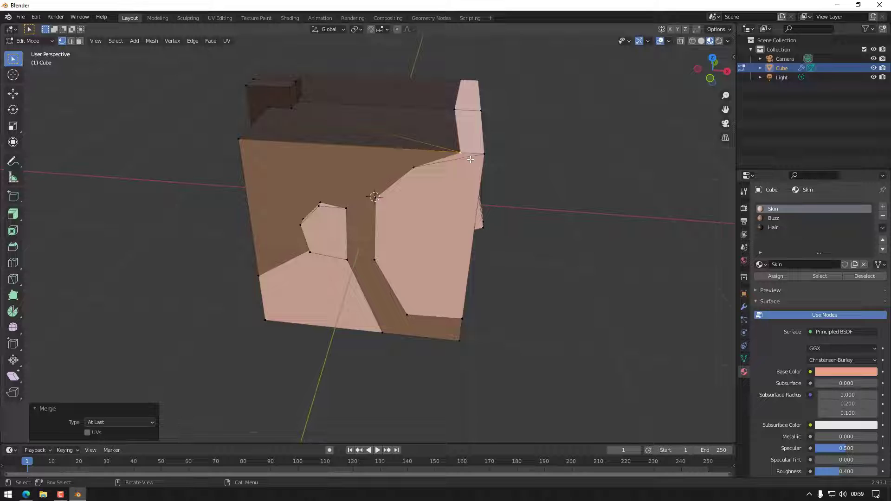
Step: Move the side hairline vertex back along the global X axis by about -0.2 m
key("g")
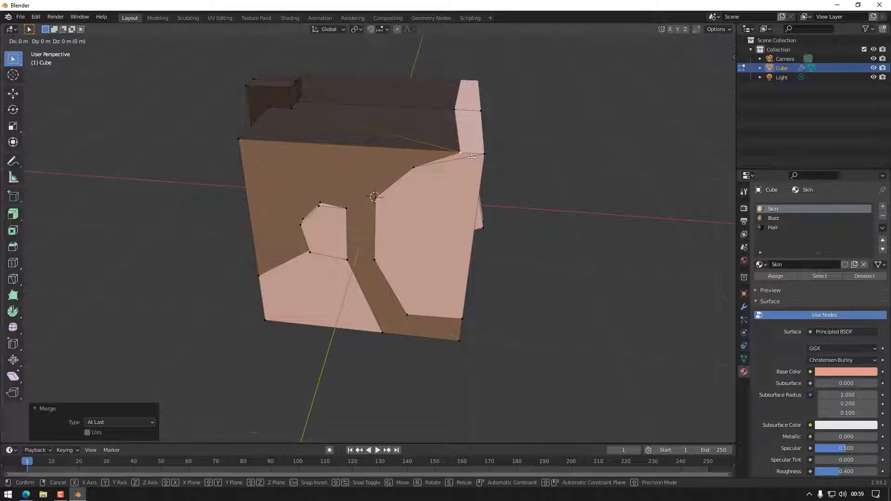
key("x")
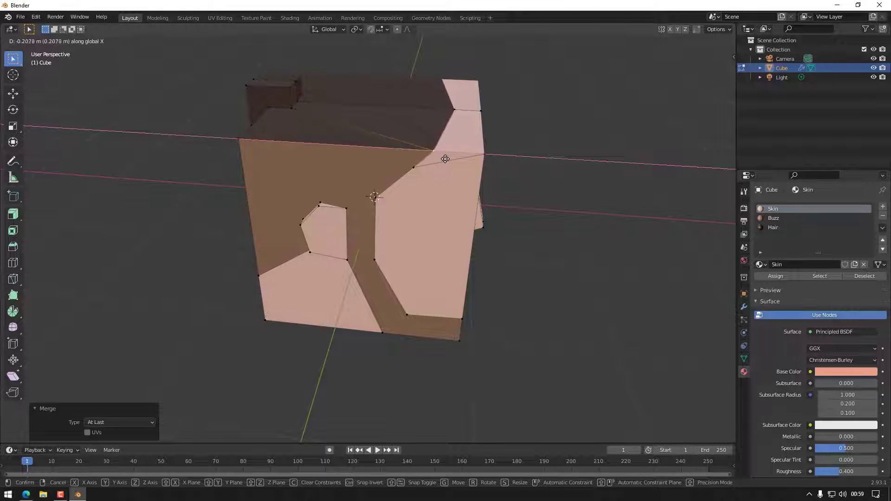
left_click(448, 157)
Step: Move the hairline vertex on the head's centre line back along the global X axis by about -0.07 m
left_click(464, 137)
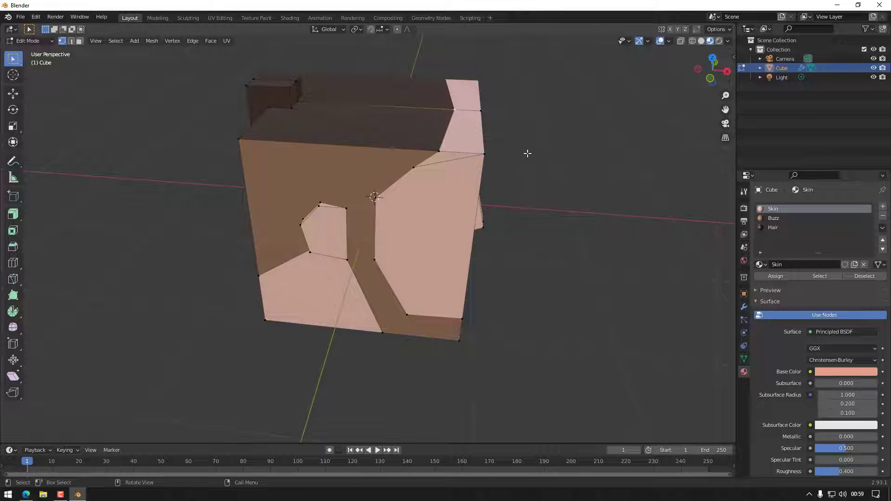
key("g")
key("x")
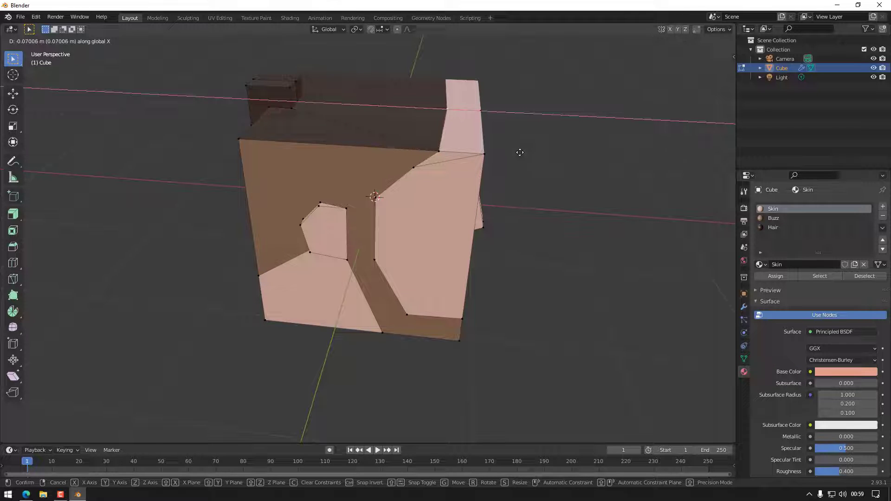
left_click(521, 153)
Step: Merge the small vertex on the side hairline into the hairline vertex on the upper side edge with the At Last option
left_click(413, 167)
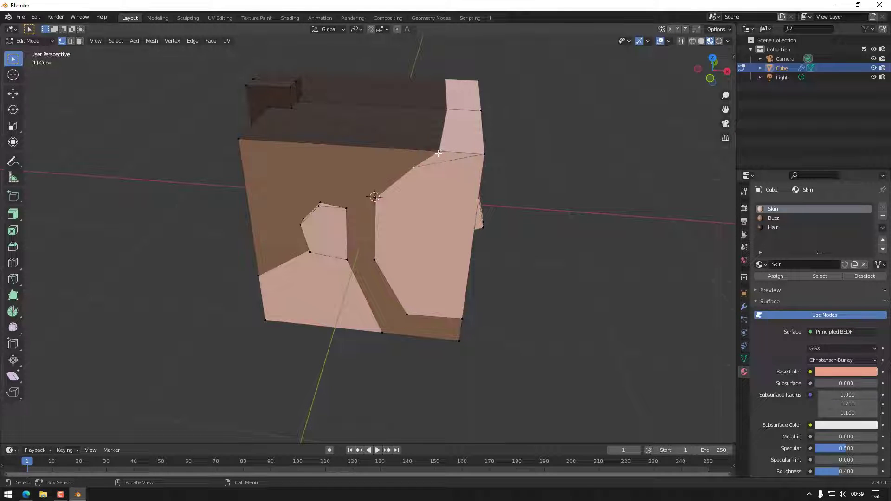
left_click(438, 153, "shift")
right_click(523, 199)
mouse_move(523, 199)
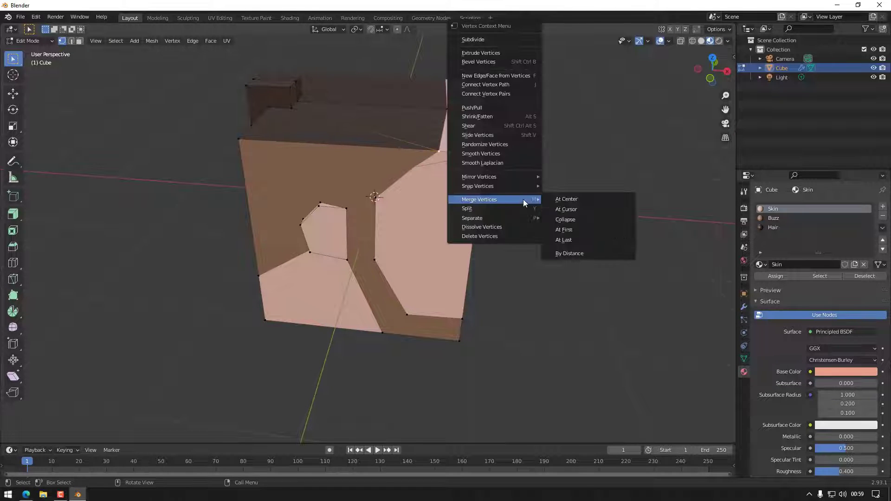
left_click(569, 240)
Step: Try lowering the two vertices of the forehead's top front edge along the global Z axis by about -0.29 m
middle_click_drag(467, 249, 492, 125)
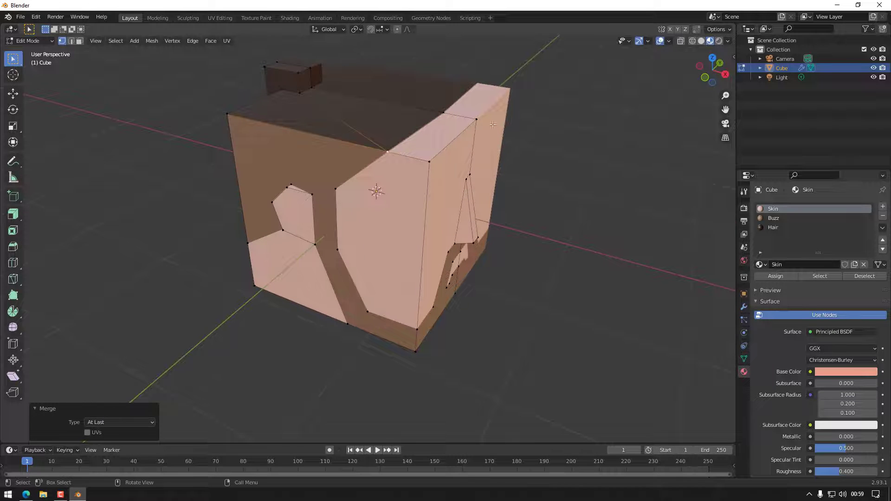
left_click(474, 117)
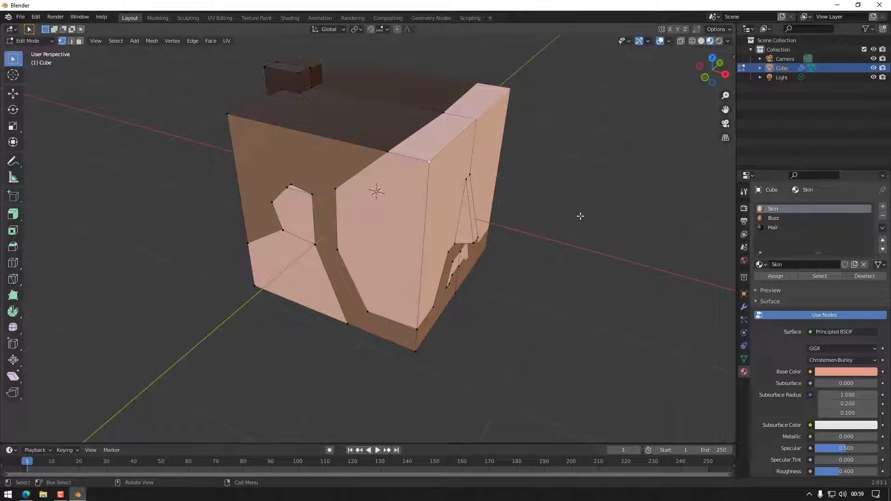
key("g")
key("z")
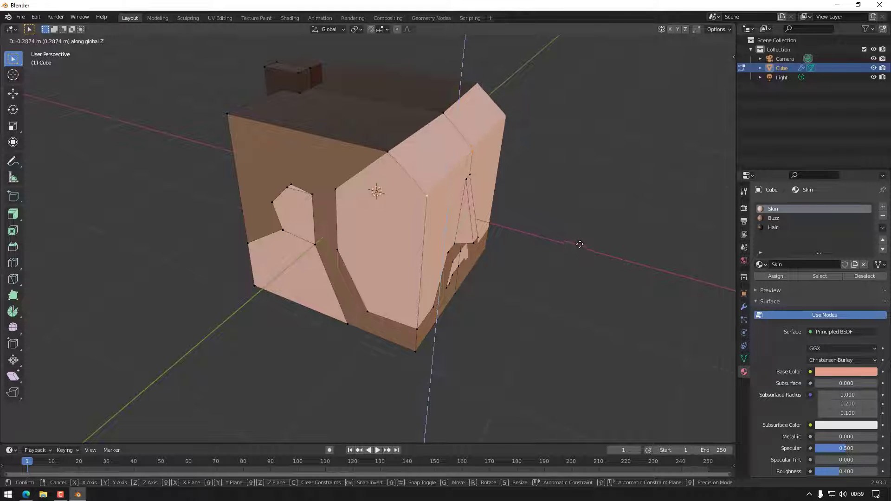
left_click(579, 243)
middle_click_drag(566, 290, 555, 269)
key("ctrl+z")
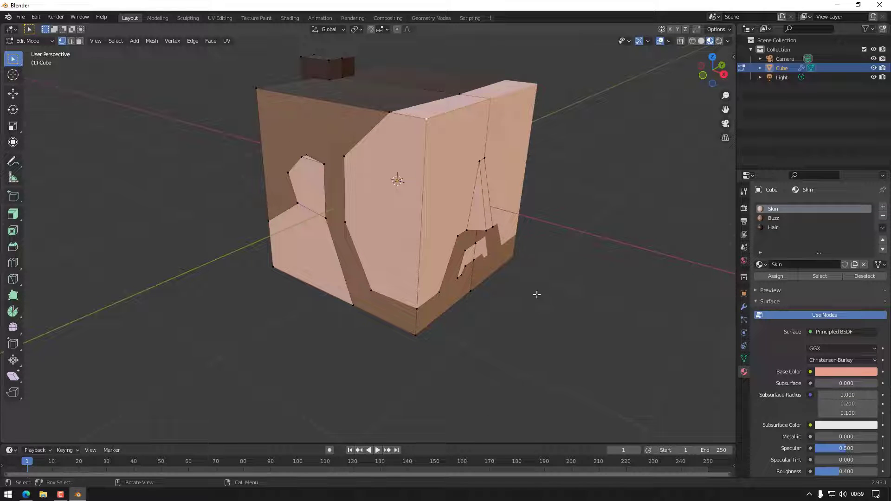
Step: Move the side and centre hairline vertices on top of the head forward along the global X axis by about 0.148 m
middle_click_drag(534, 294, 543, 293)
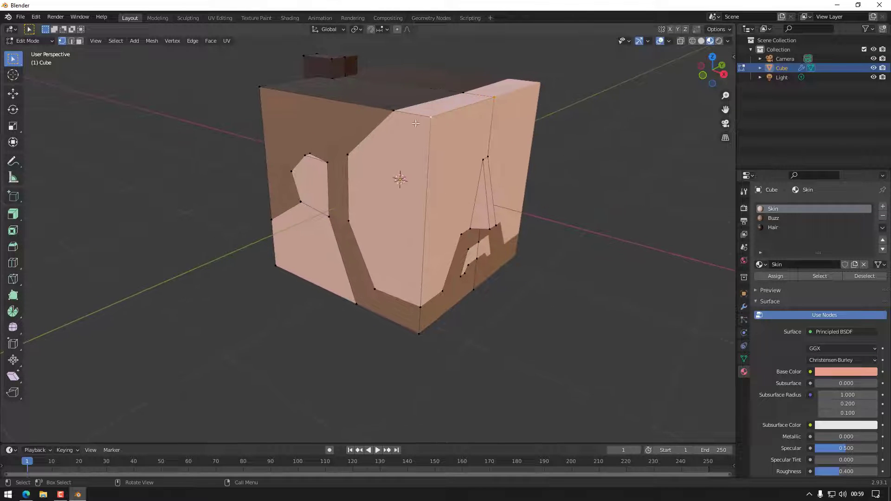
left_click(393, 111)
middle_click_drag(460, 95, 497, 217)
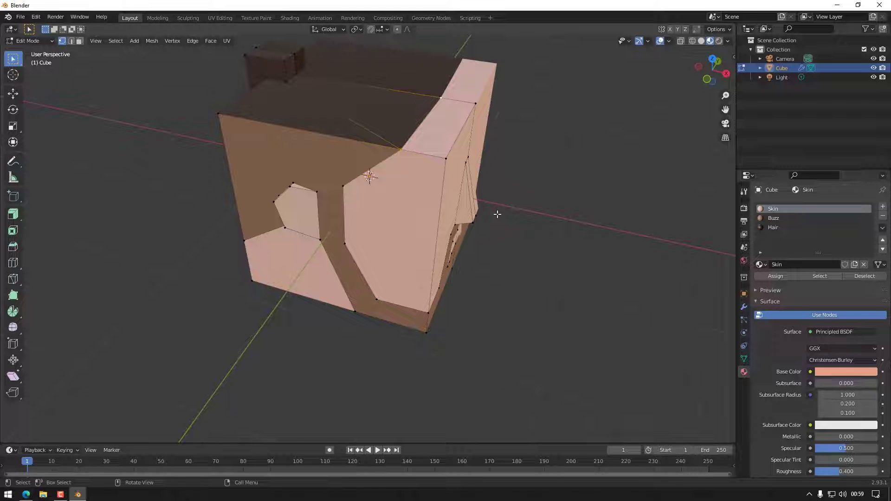
key("g")
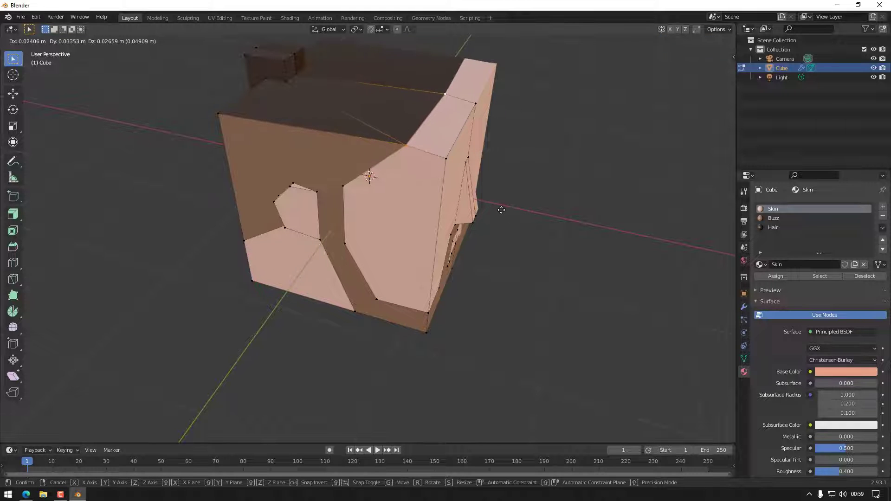
key("x")
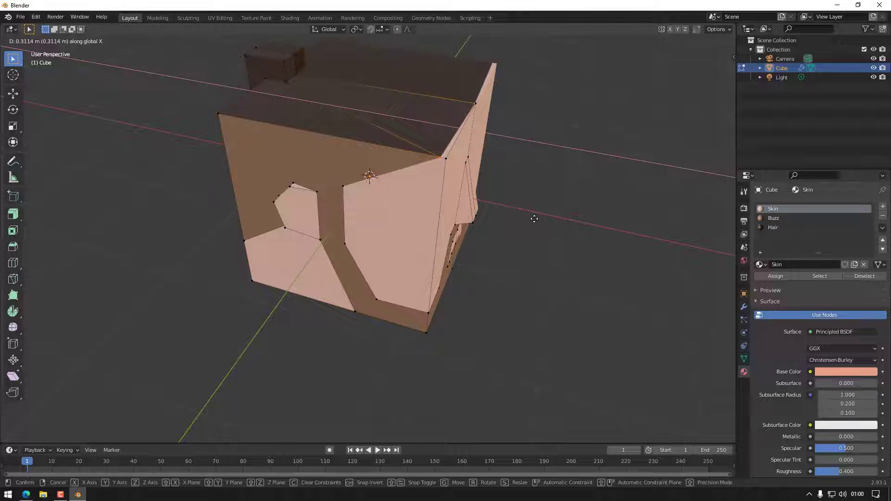
left_click(543, 269)
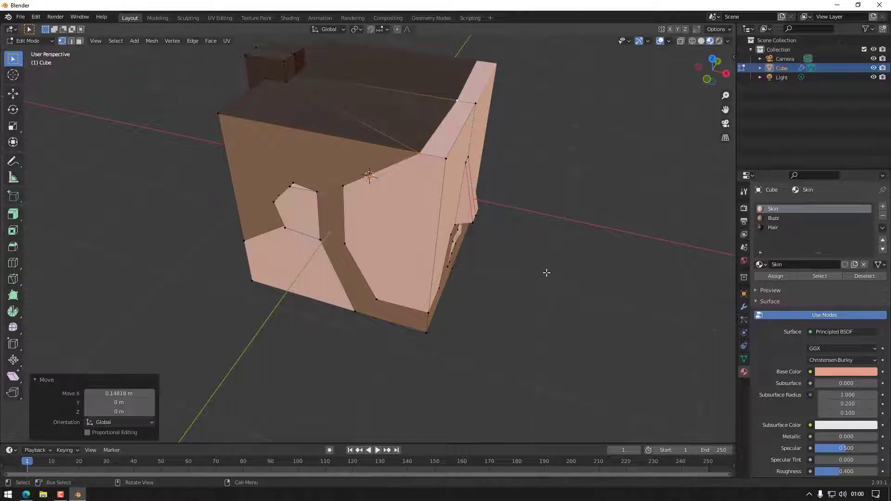
Step: Align the side and centre hairline vertices on top of the head by scaling them to 0 along the X axis
middle_click_drag(545, 273, 535, 233)
left_click(428, 96)
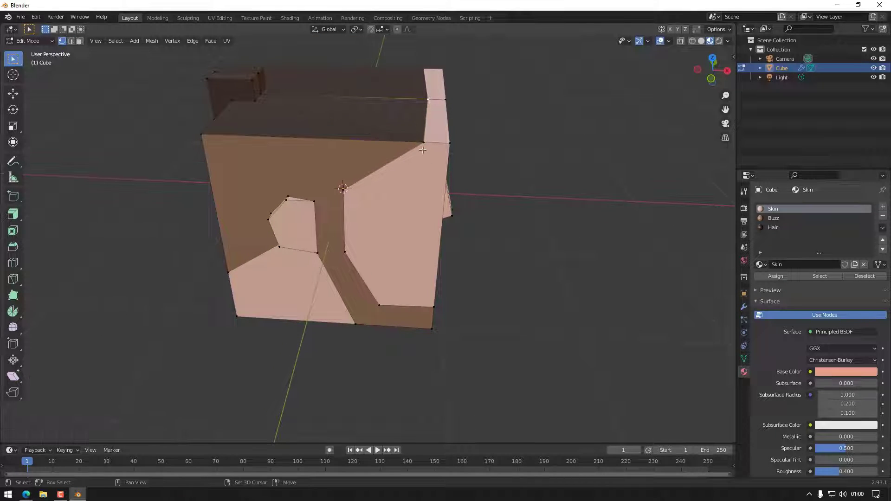
left_click(425, 145, "shift")
key("s")
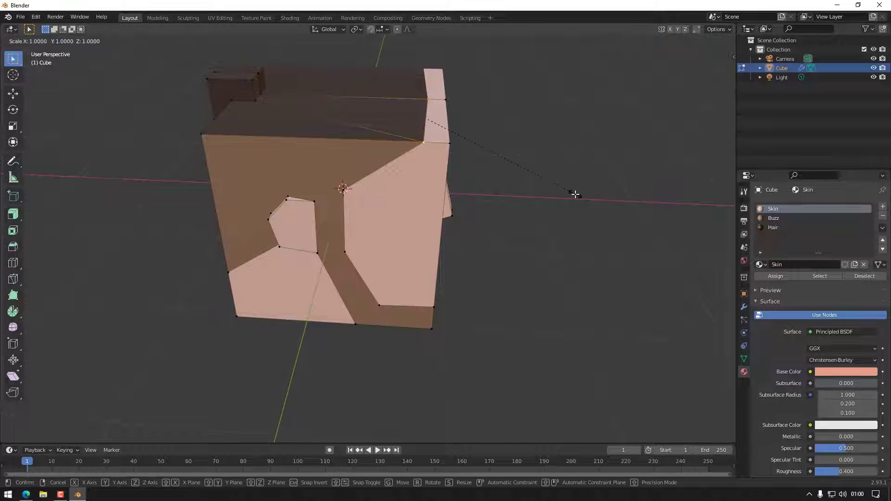
key("x")
key("0")
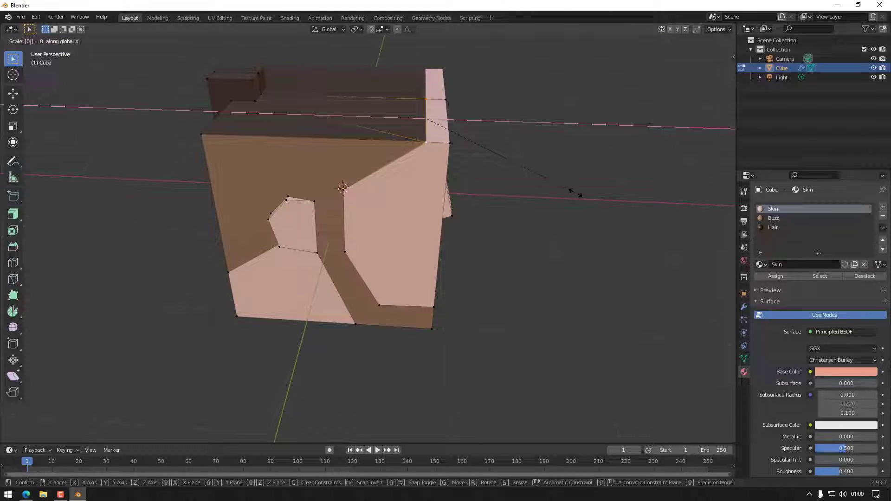
key("Return")
Step: In the right orthographic view, knife-cut a thin, angled eyebrow outline on the face's front, running outward from beside the nose bridge
middle_click_drag(517, 264, 420, 315)
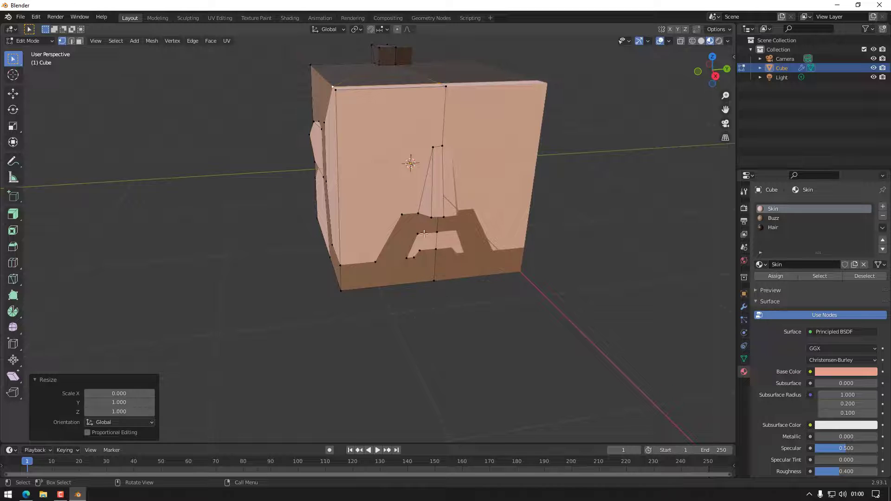
left_click(715, 76)
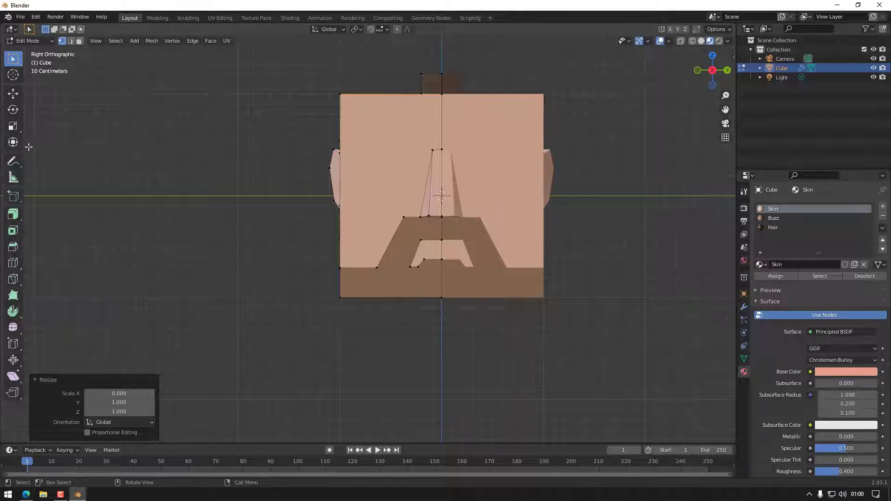
left_click(13, 279)
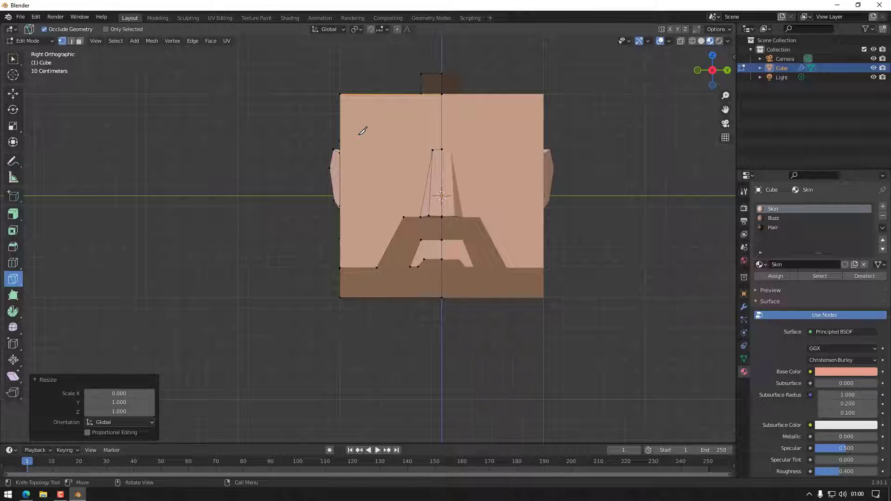
left_click(362, 134)
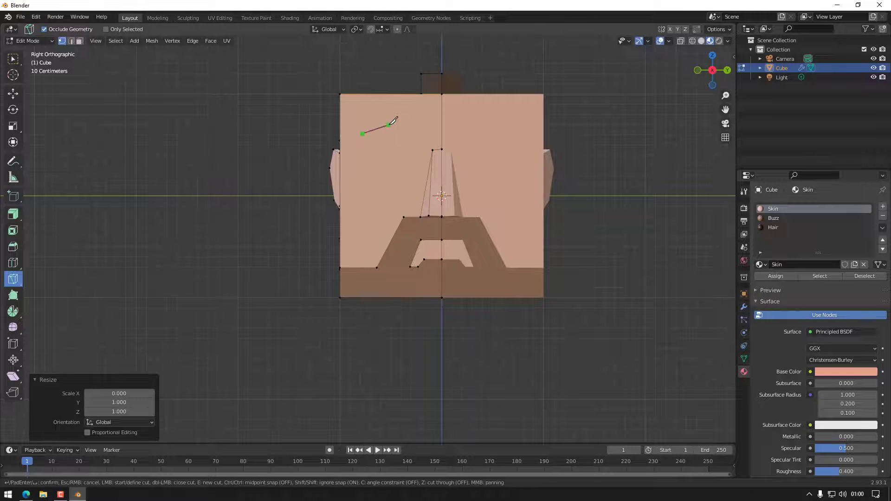
left_click(389, 126)
left_click(428, 147)
left_click(421, 149)
left_click(385, 136)
left_click(363, 137)
left_click(356, 134)
left_click(362, 134)
key("Return")
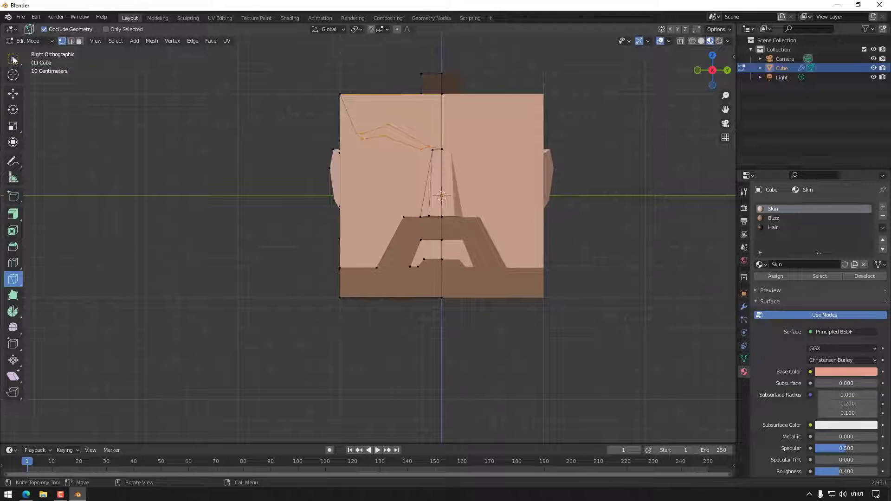
Step: Select the new eyebrow face in face mode and choose the Hair material for it
left_click(79, 41)
key("w")
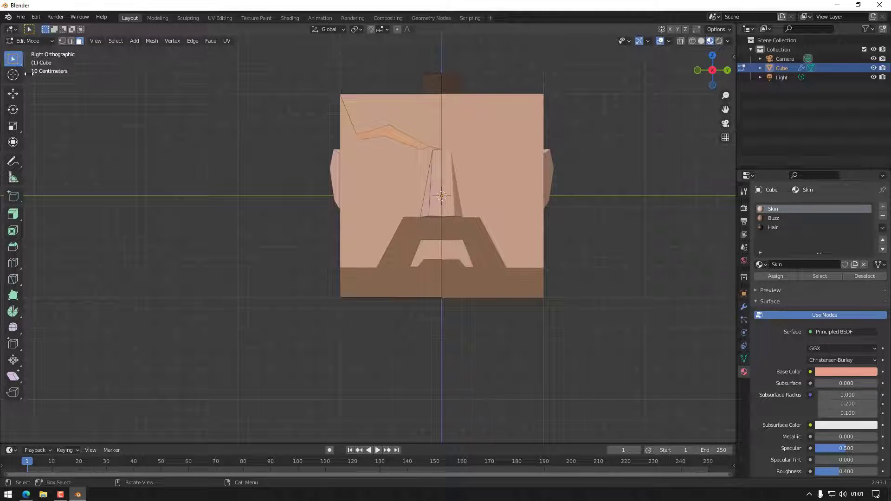
left_click(385, 132)
middle_click_drag(590, 249, 659, 297, "shift")
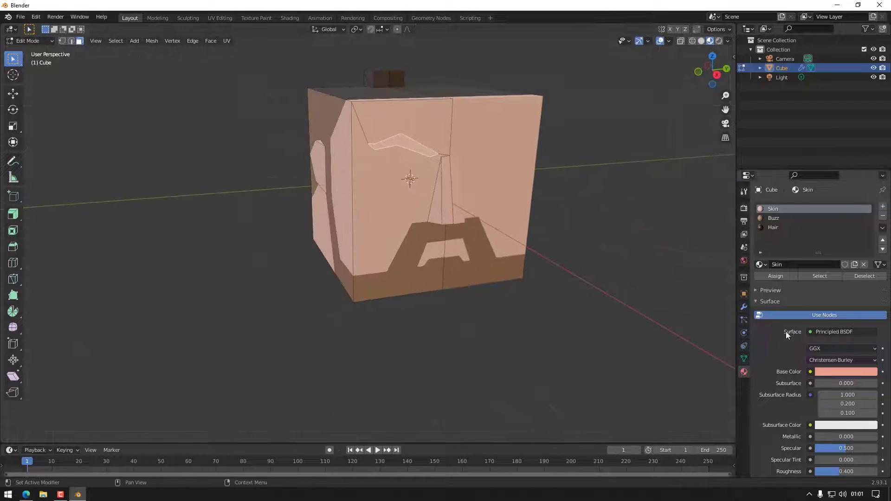
left_click(775, 231)
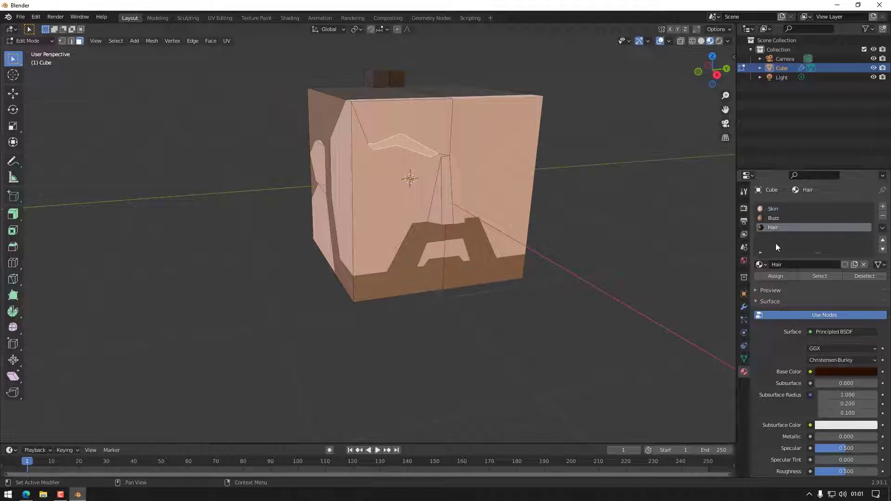
Step: Assign the Hair material to the selected eyebrow face
left_click(781, 276)
left_click(562, 272)
Step: Knife-cut the Buzz beard face from the goatee's outer corner diagonally down to the head's bottom front edge
middle_click_drag(571, 308, 456, 311)
left_click(435, 238)
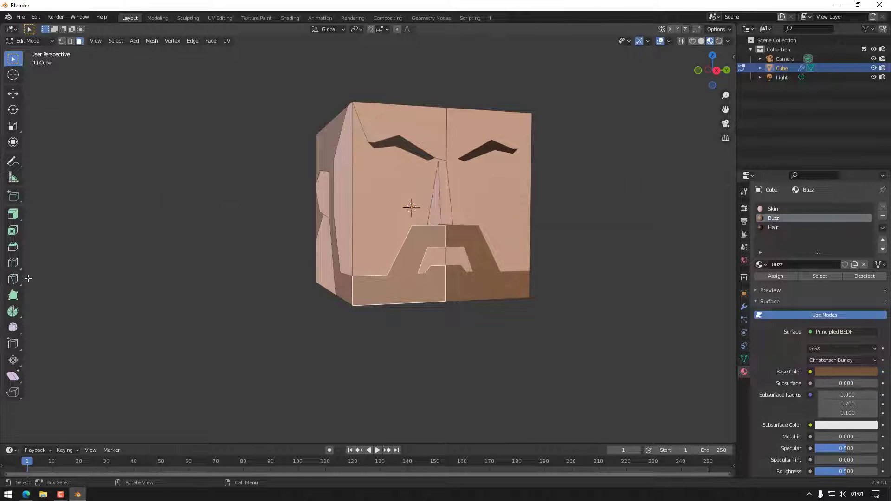
left_click(13, 279)
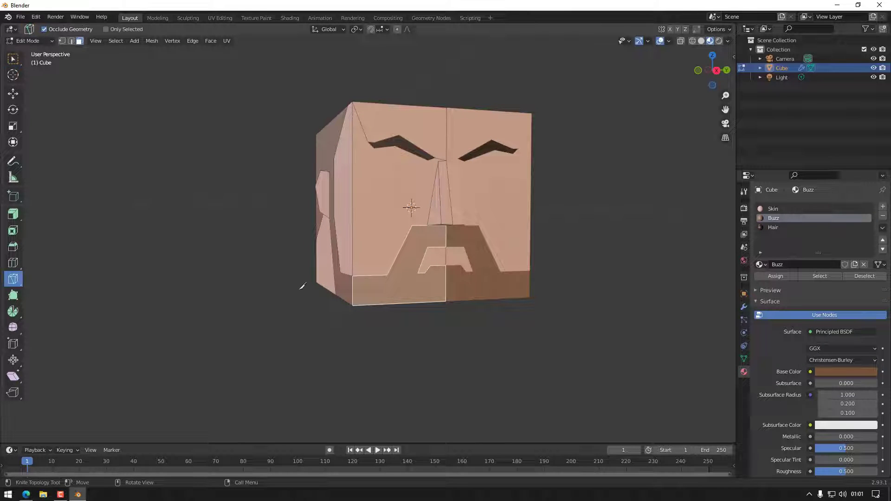
left_click(387, 275)
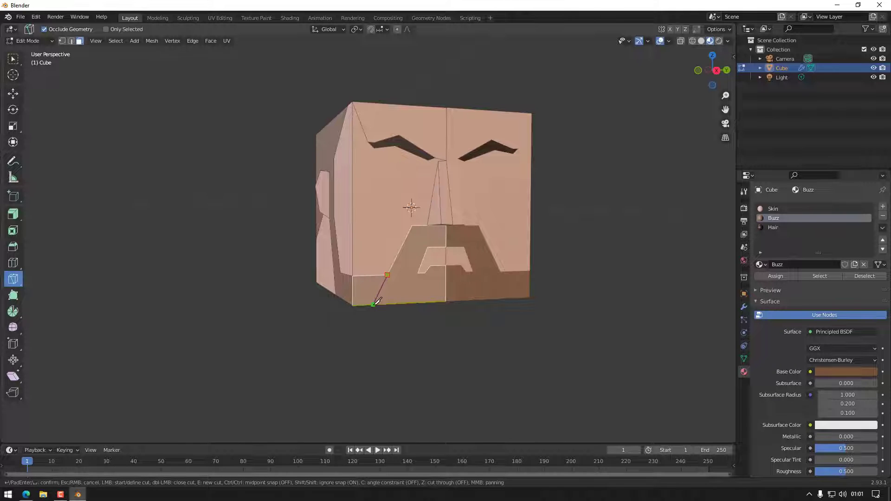
left_click(373, 305)
key("Return")
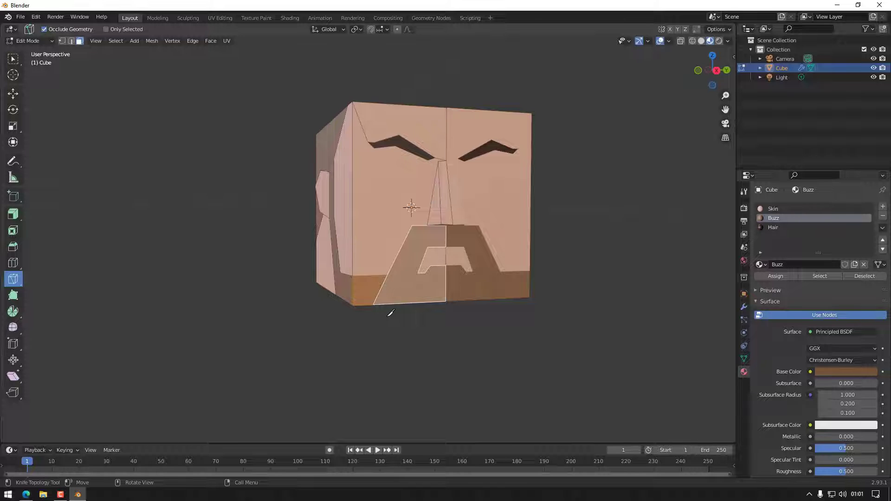
Step: Select only the goatee face around the mouth and assign it the Hair material
middle_click_drag(430, 371, 461, 320)
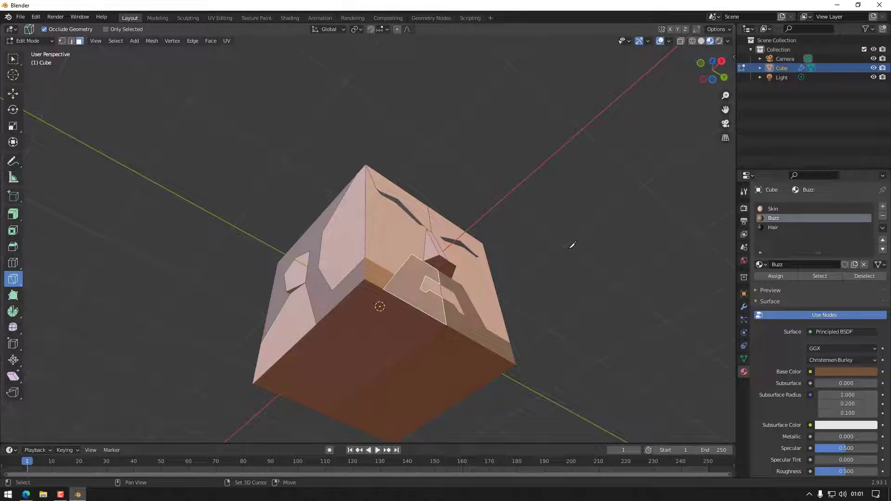
middle_click_drag(563, 244, 557, 339)
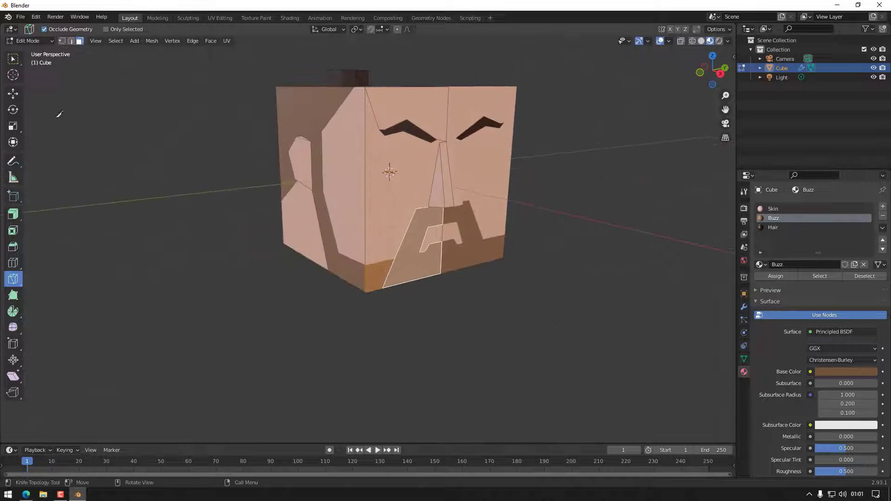
left_click(13, 59)
left_click(439, 331)
left_click(413, 253)
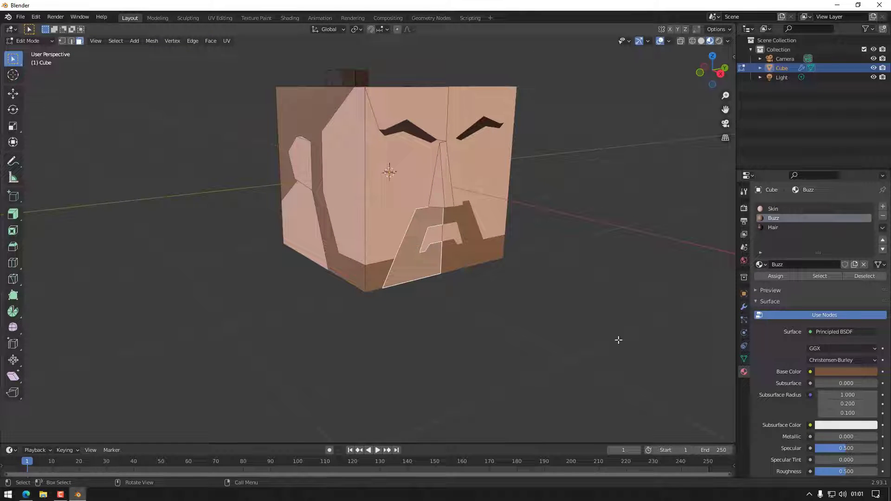
left_click(778, 227)
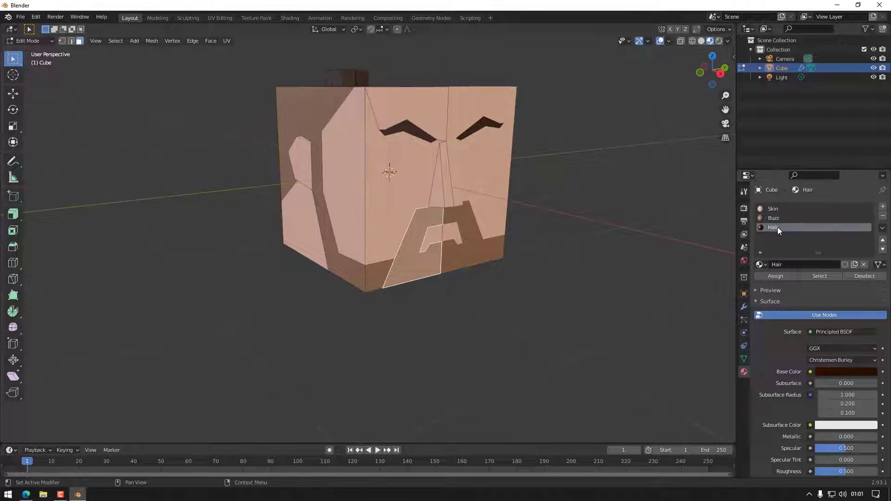
left_click(779, 278)
left_click(481, 342)
Step: Switch the viewport to rendered shading and return the head to Object Mode
middle_click_drag(381, 335, 561, 342)
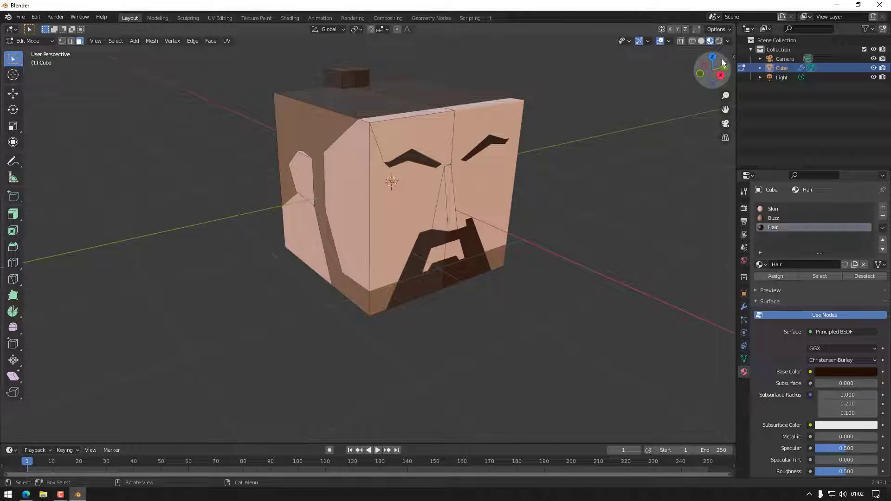
left_click(719, 40)
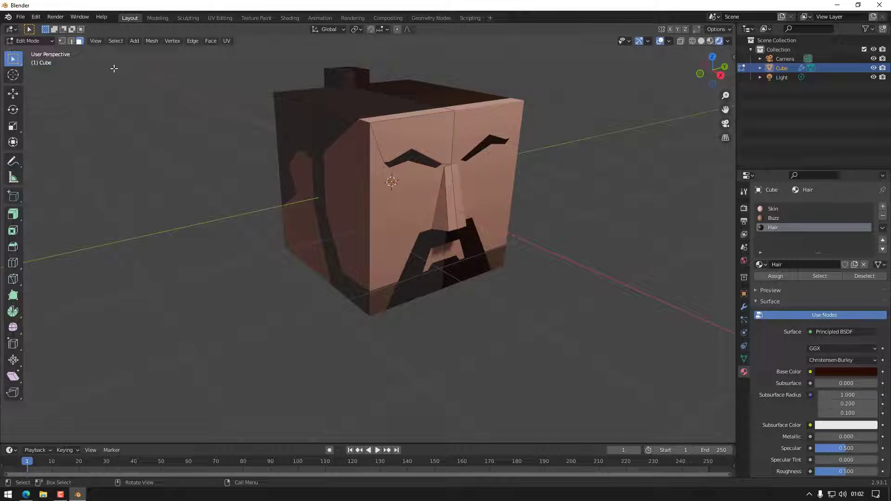
key("Tab")
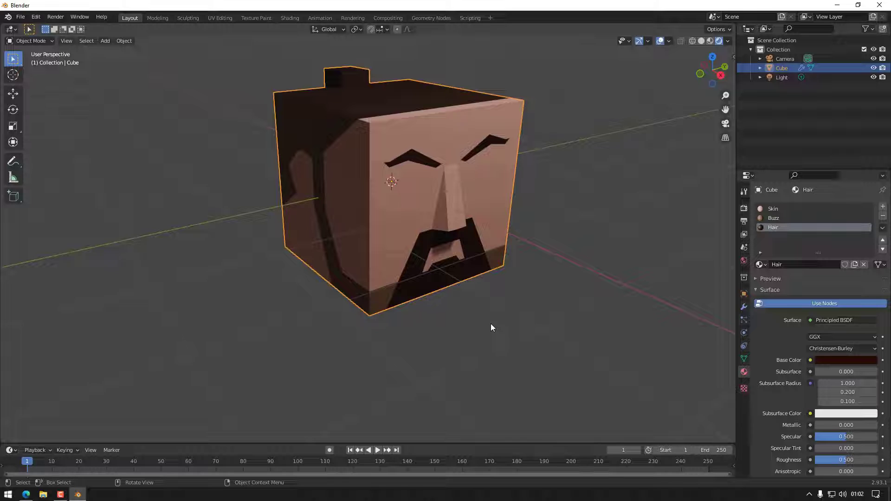
Step: Set the Skin material's subsurface color to pure red with full saturation and value 0.8
left_click(774, 211)
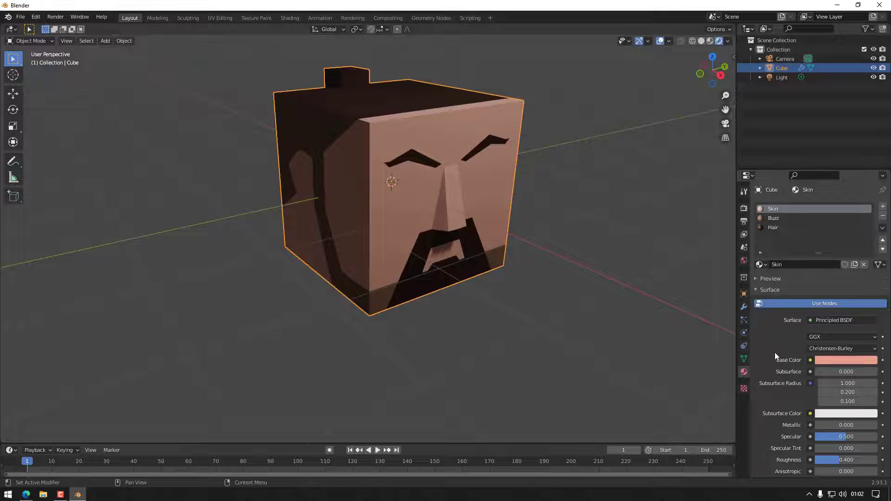
scroll(772, 366, "down", 1)
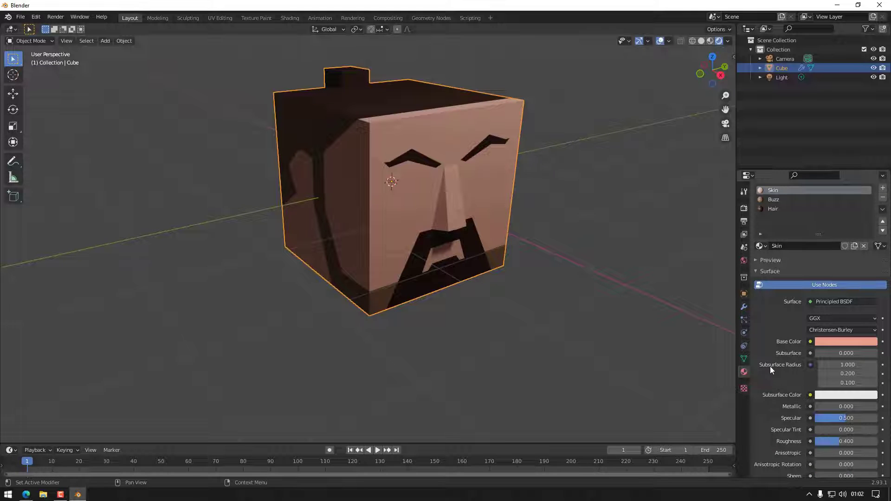
scroll(770, 367, "down", 3)
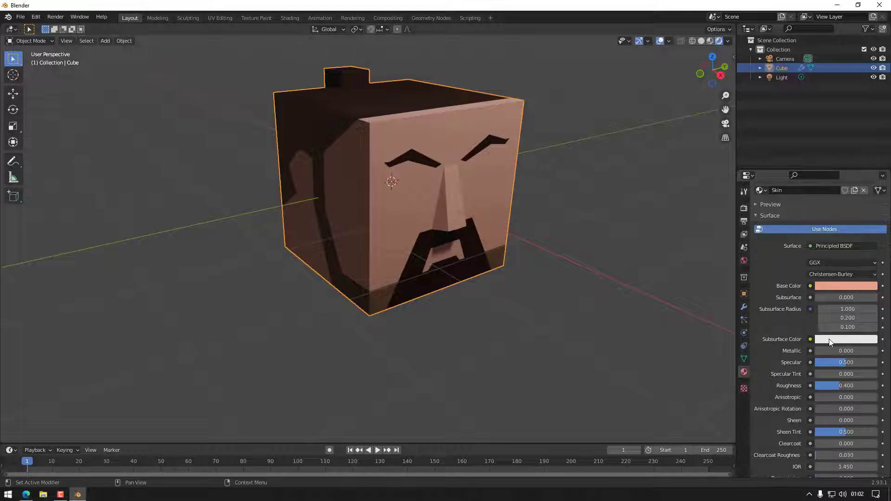
left_click(829, 339)
left_click_drag(835, 262, 829, 275)
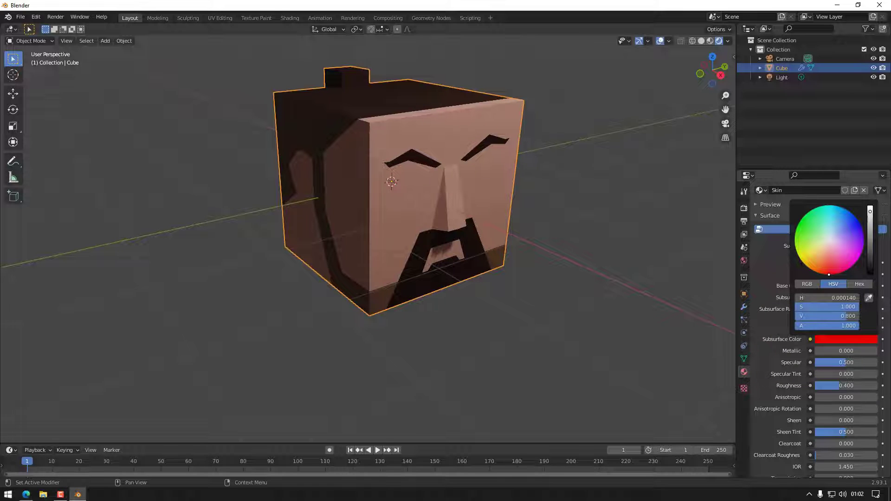
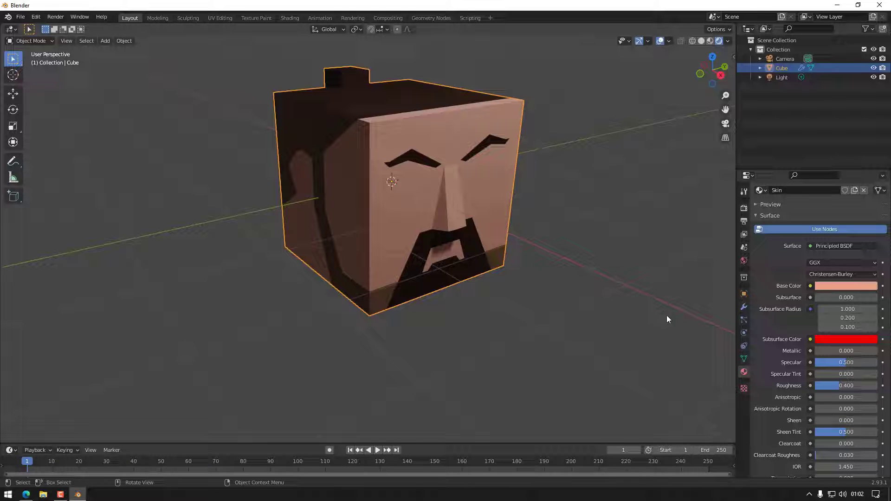
scroll(770, 391, "down", 1)
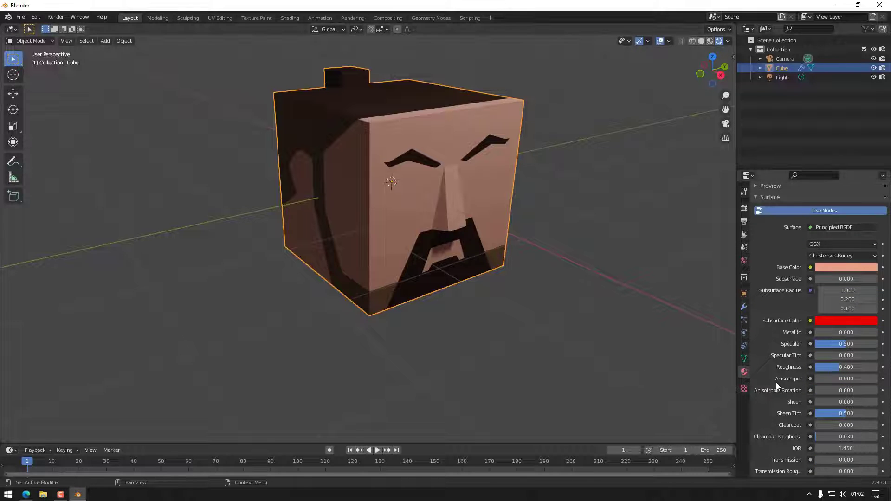
scroll(776, 382, "down", 5)
scroll(775, 384, "down", 7)
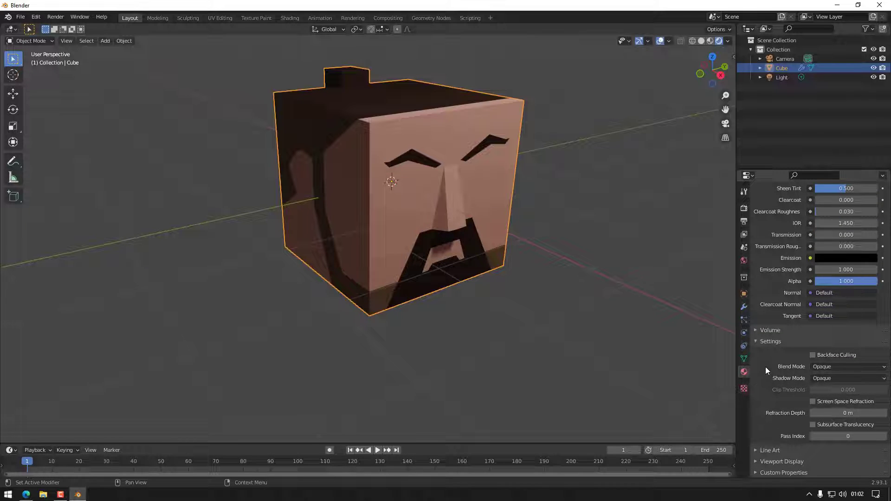
scroll(765, 366, "up", 13)
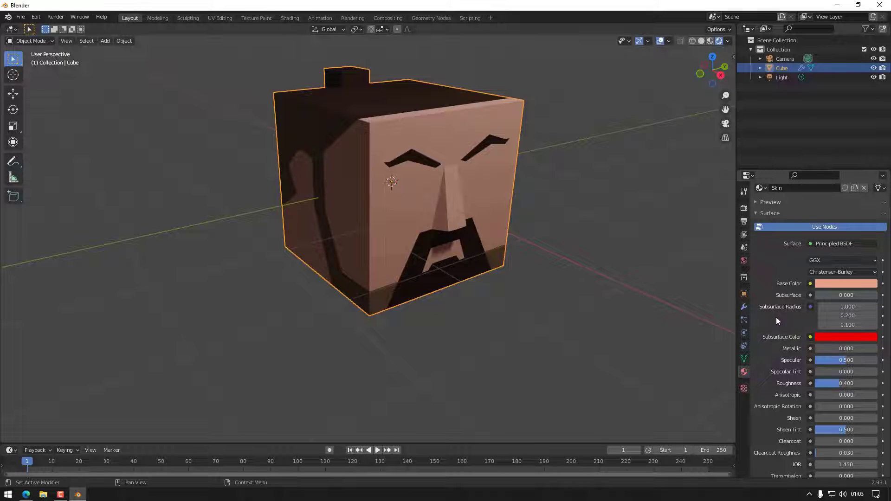
Step: Try the Multiscatter GGX distribution on the Skin material, switch back to GGX, and leave the subsurface method at Christensen-Burley
left_click(849, 261)
left_click(849, 260)
left_click(849, 260)
left_click(842, 278)
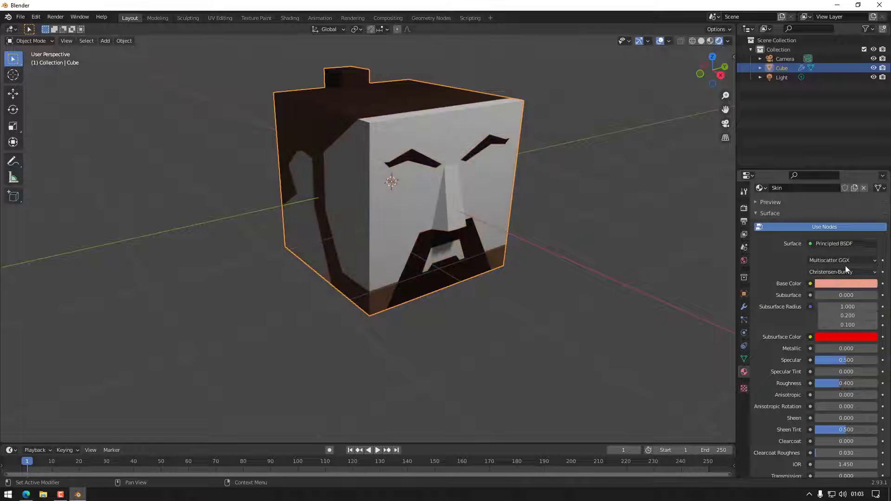
left_click(846, 263)
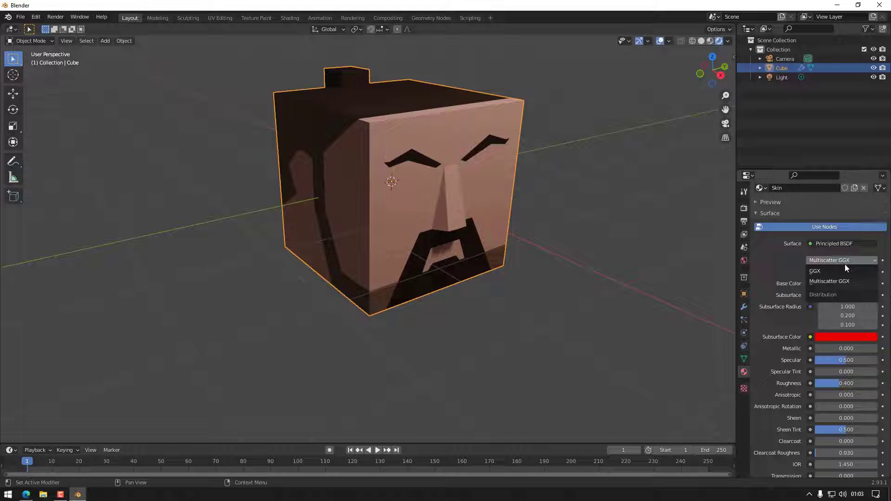
left_click(844, 271)
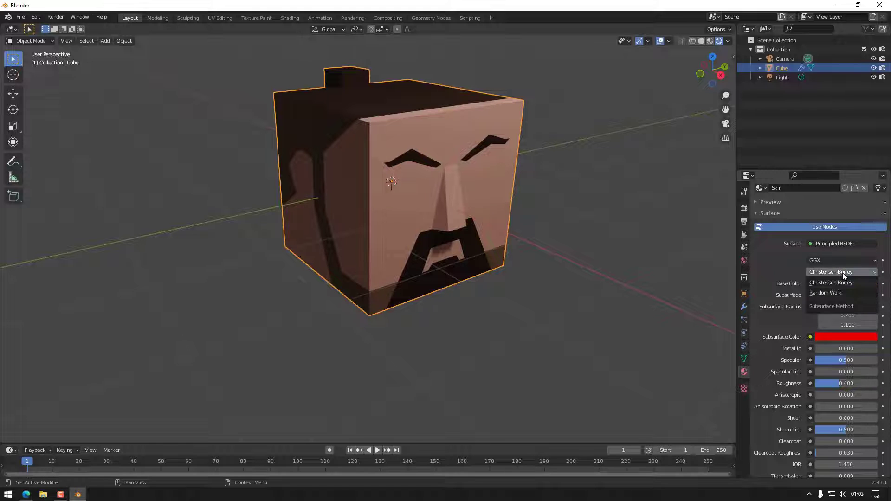
left_click(843, 272)
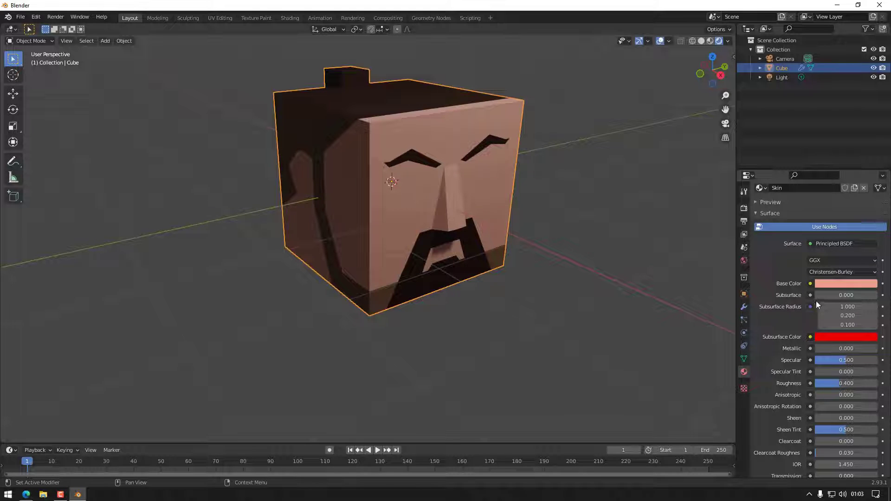
Step: Set the Skin material's subsurface amount to 1
left_click(828, 294)
type("1")
key("Return")
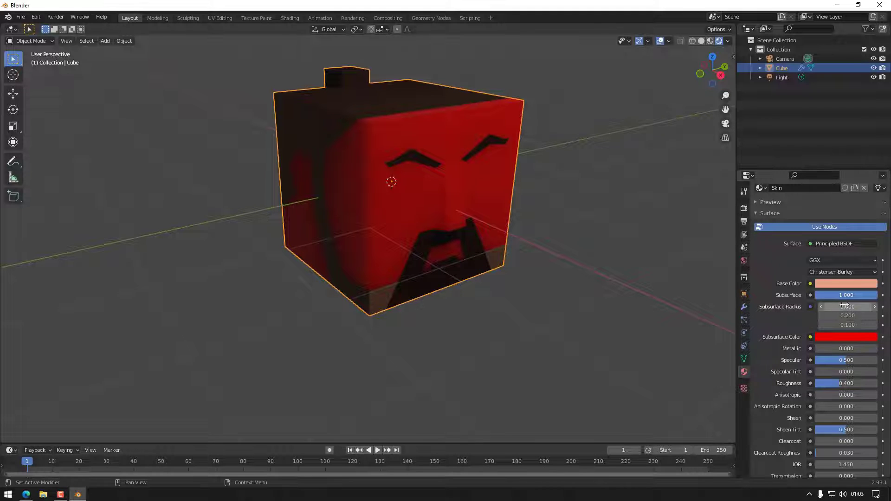
Step: Match the Skin material's subsurface color to its base color by sampling the base color swatch
left_click(847, 336)
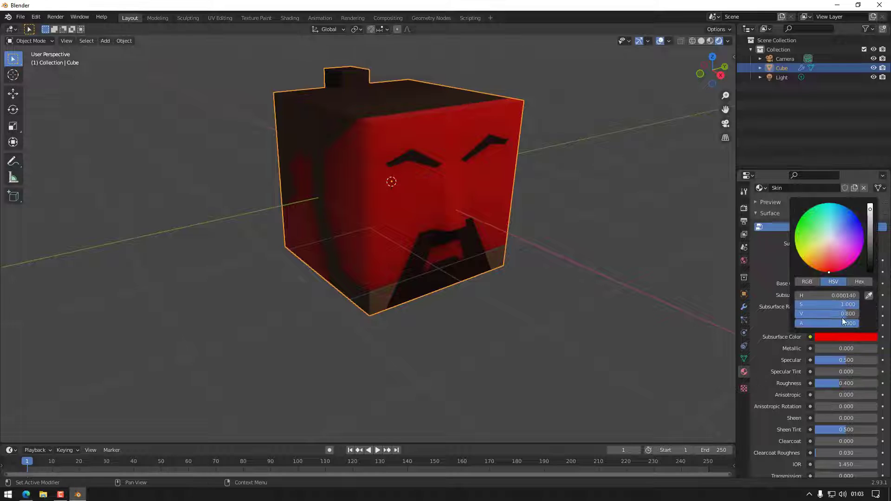
left_click(868, 296)
left_click(847, 283)
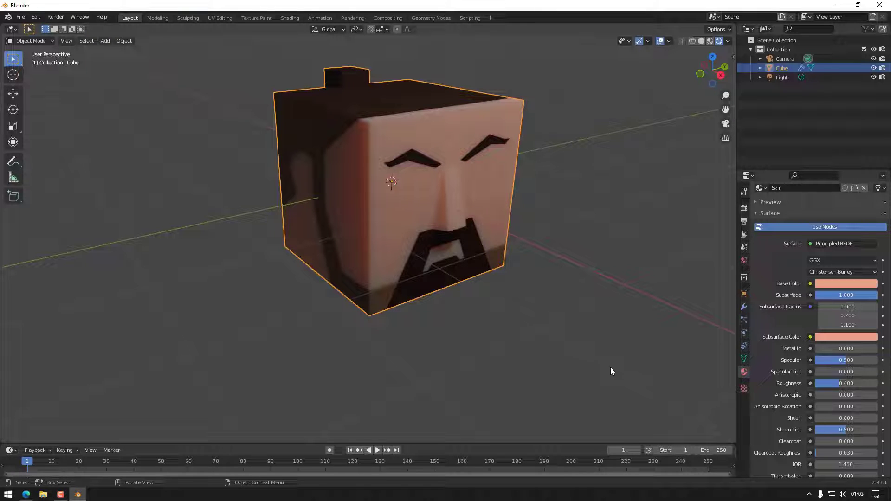
Step: Set the Skin material's three subsurface radius values to 0.5, 0.1 and 0.05
left_click(849, 306)
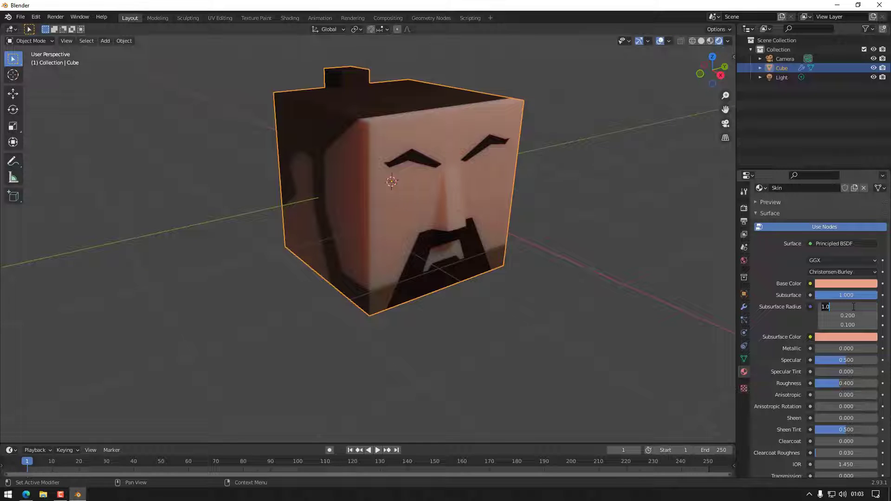
type("0.5")
key("Return")
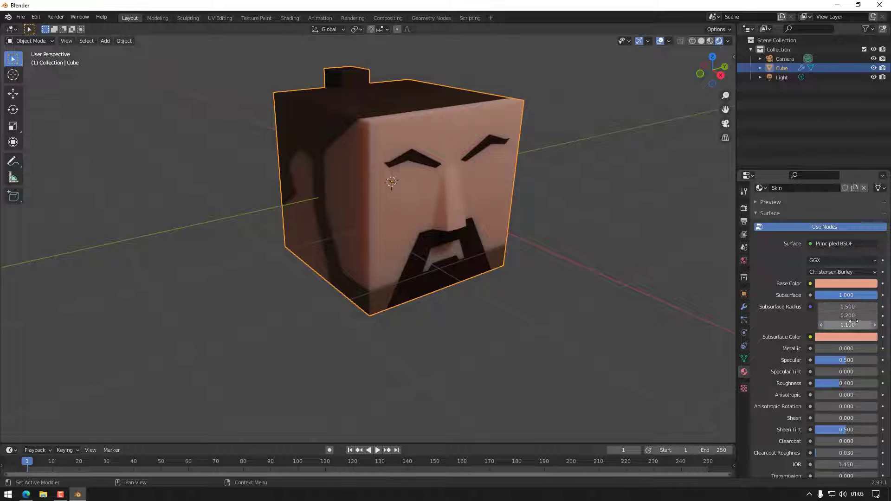
left_click(854, 316)
type("0.1")
key("Return")
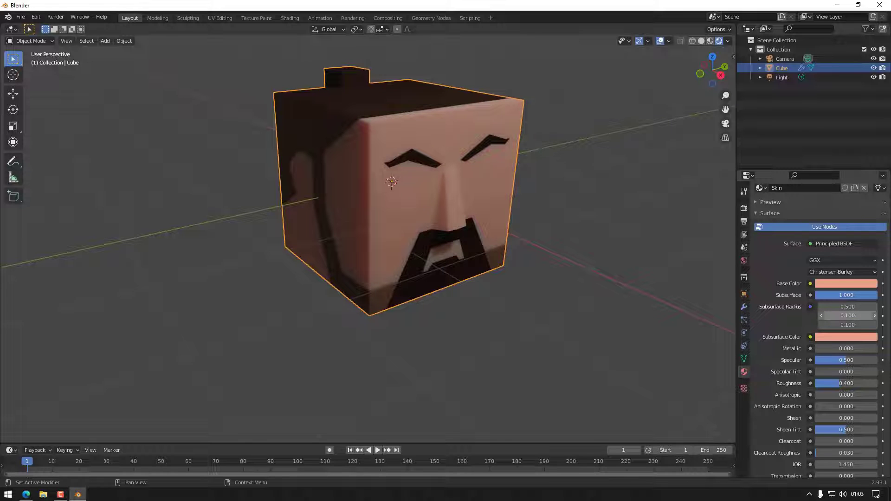
left_click(849, 325)
key("BackSpace")
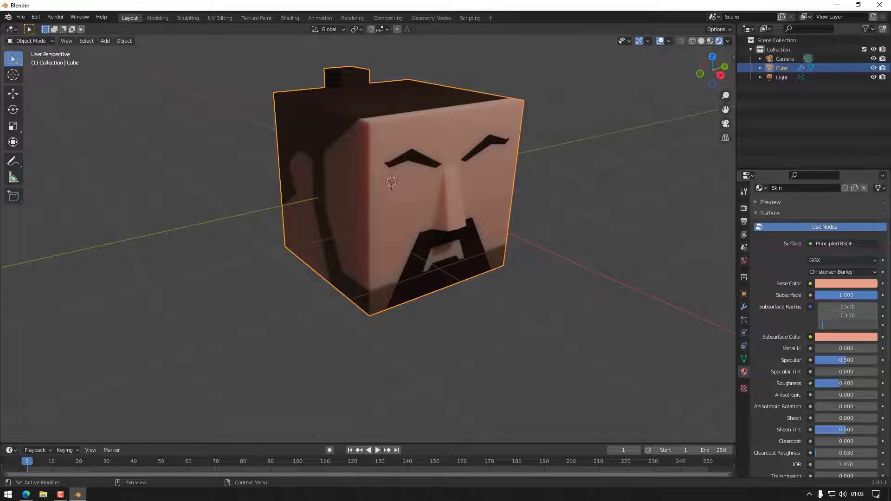
key("Return")
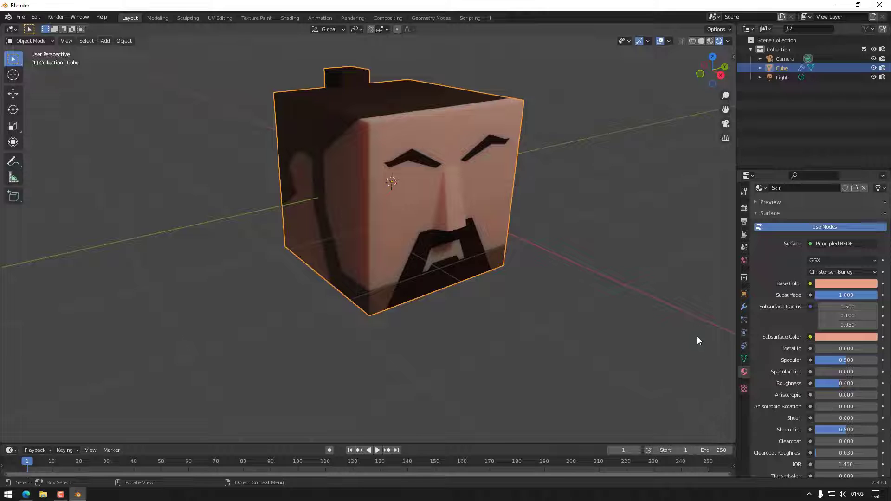
Step: Change the scene's render engine to Cycles
middle_click_drag(513, 355, 508, 317)
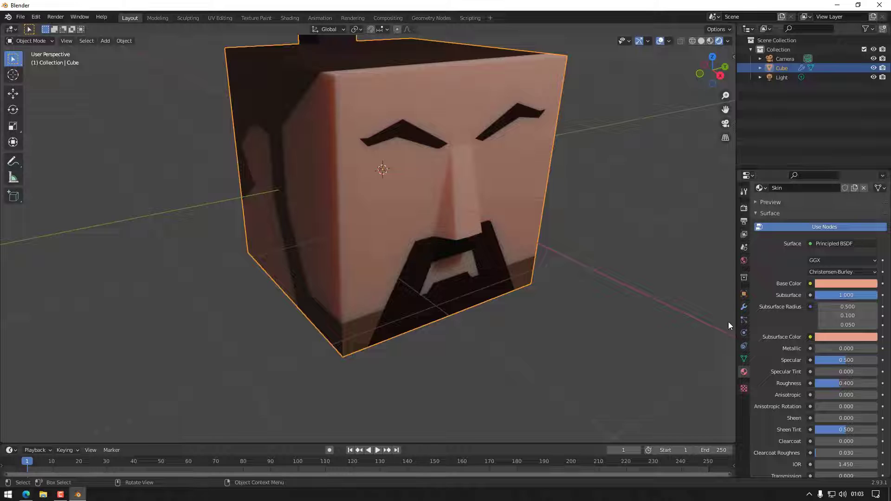
left_click(743, 208)
left_click(839, 207)
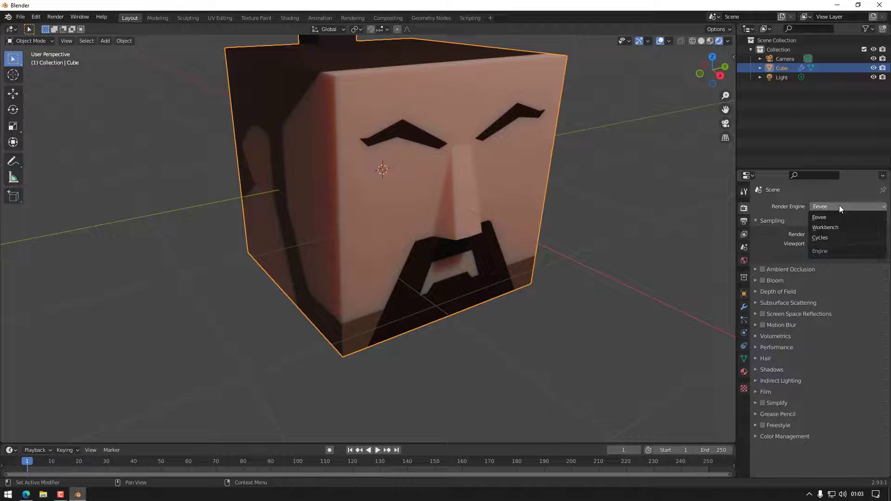
left_click(829, 238)
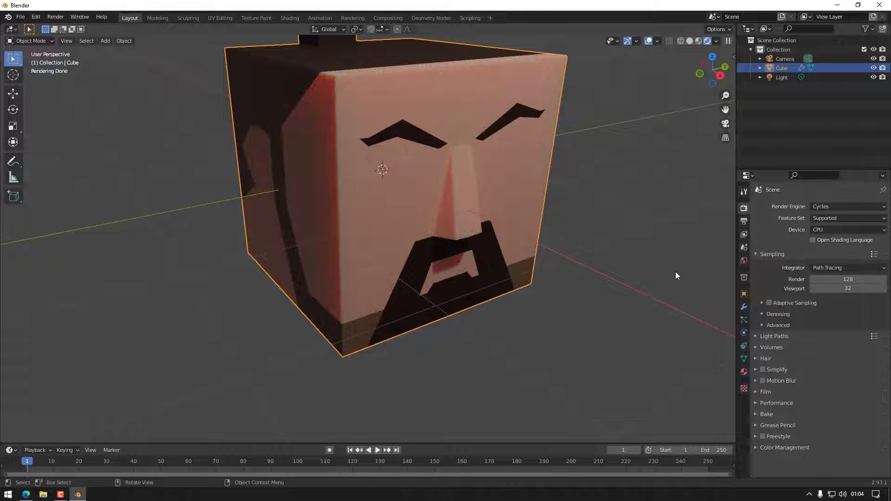
Step: Enable viewport denoising in the Cycles sampling settings and set its denoiser to OptiX
left_click(762, 314)
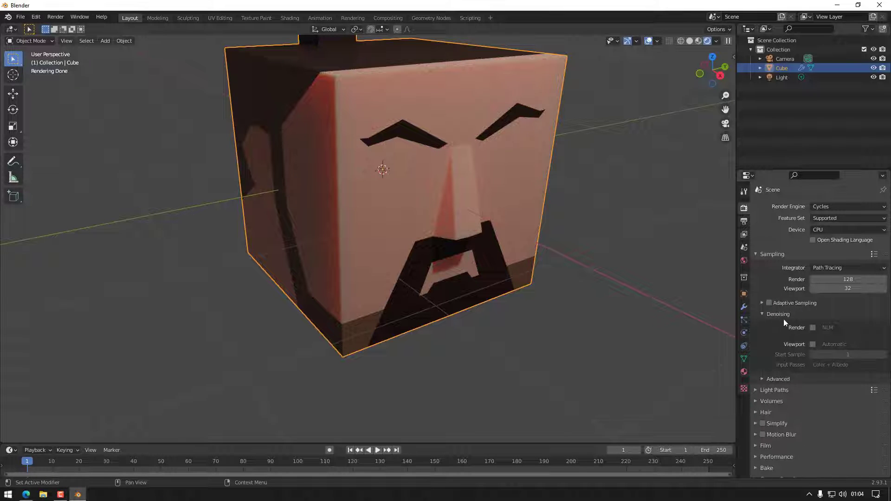
left_click(813, 345)
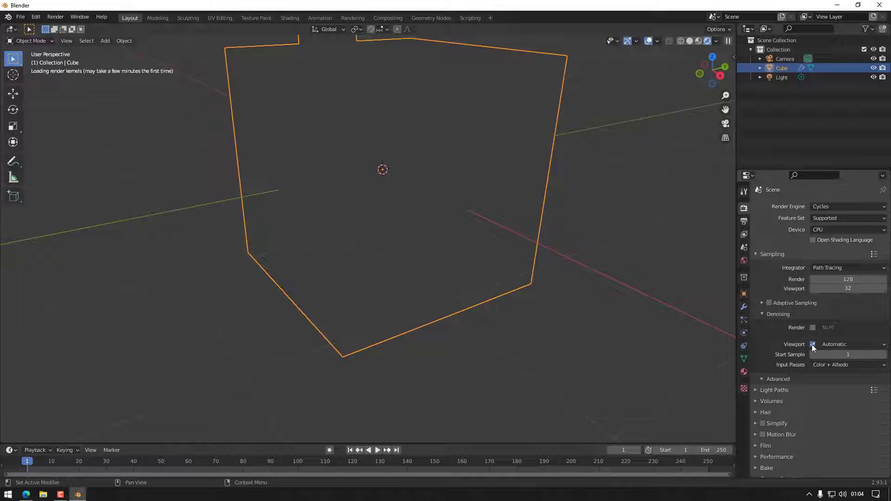
left_click(843, 343)
left_click(843, 366)
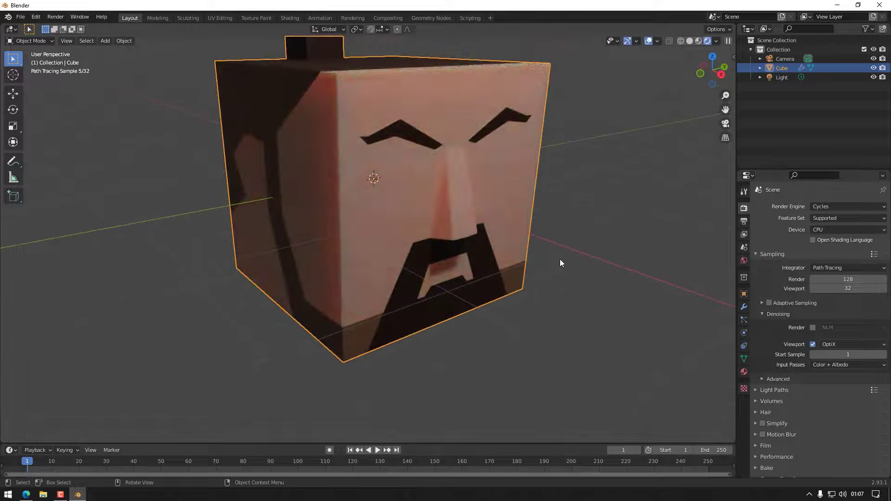
middle_click_drag(561, 260, 583, 233)
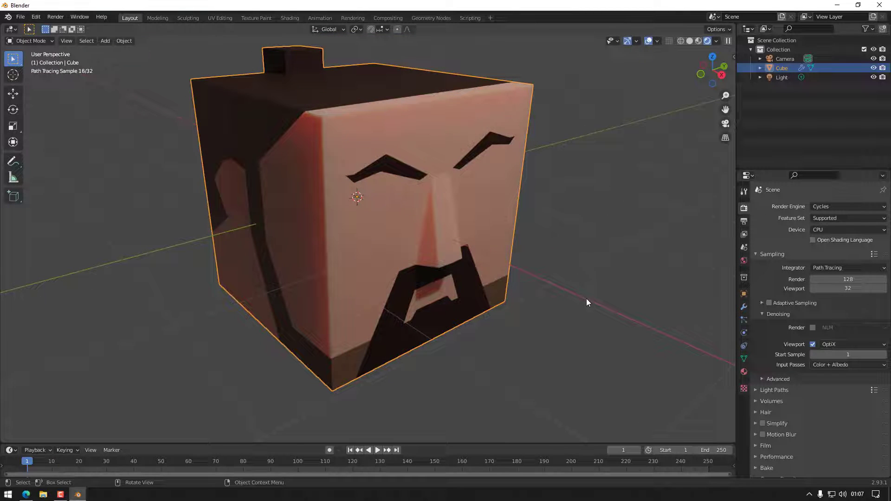
mouse_move(592, 287)
middle_mouse_down()
mouse_move(546, 297)
mouse_move(608, 288)
mouse_move(574, 310)
middle_mouse_up()
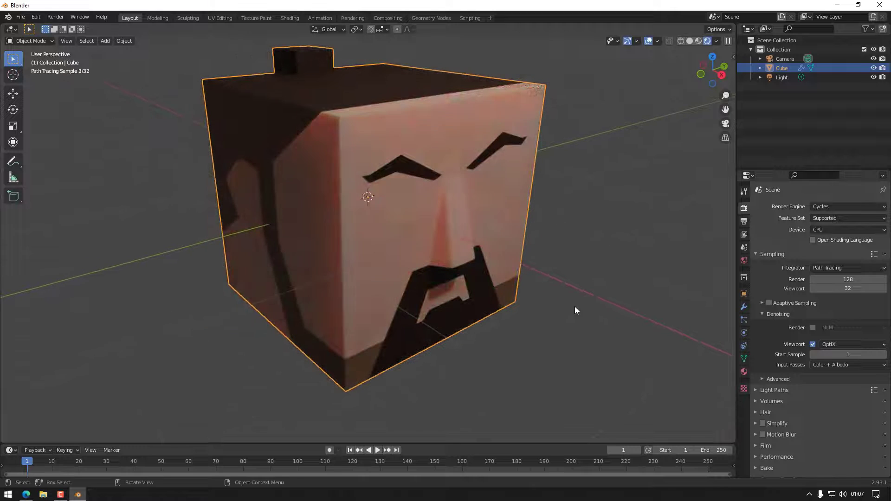
Step: Try OpenImageDenoise as the viewport denoiser and set the denoiser back to Automatic
left_click(837, 344)
left_click(839, 375)
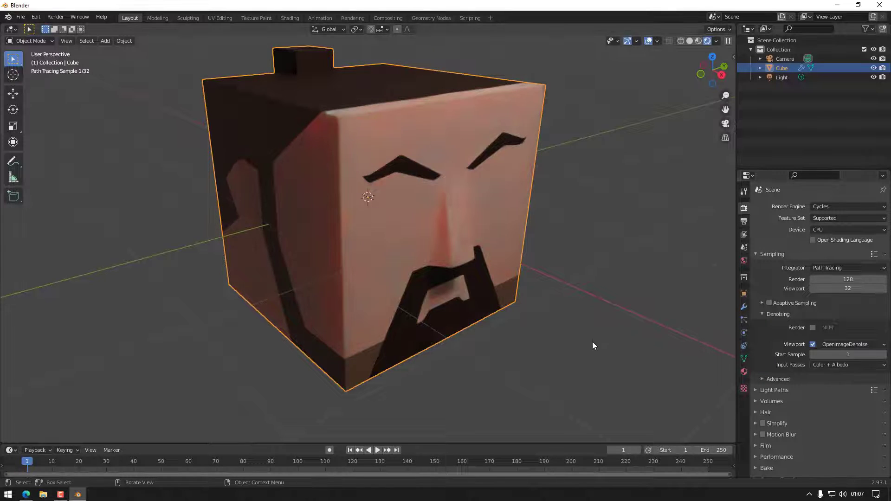
middle_click_drag(567, 318, 609, 301)
left_click(854, 345)
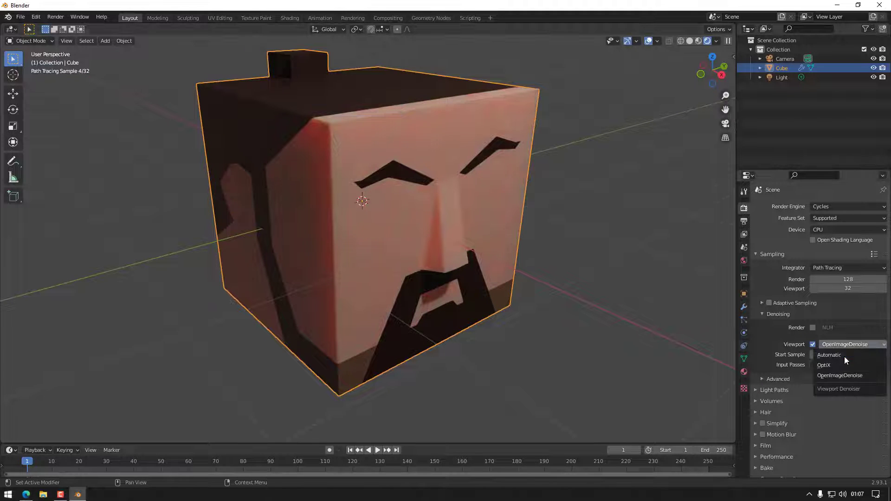
left_click(843, 356)
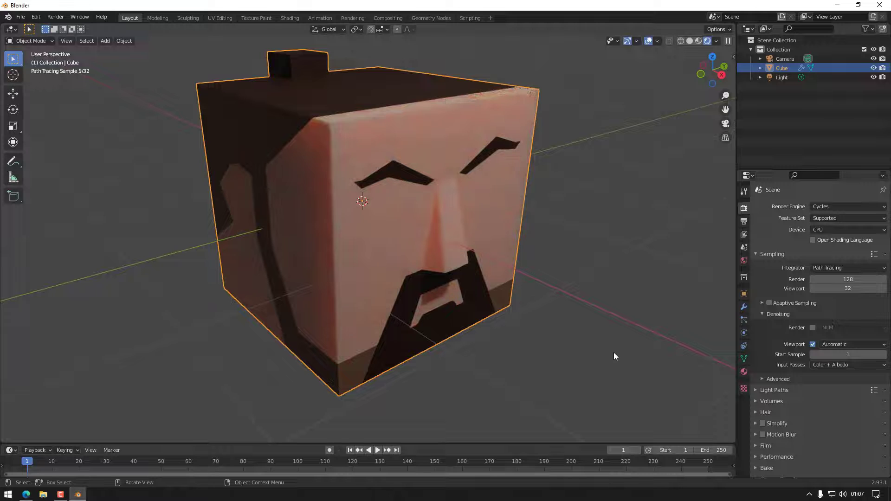
Step: Switch the scene's render engine back to Eevee
left_click(836, 207)
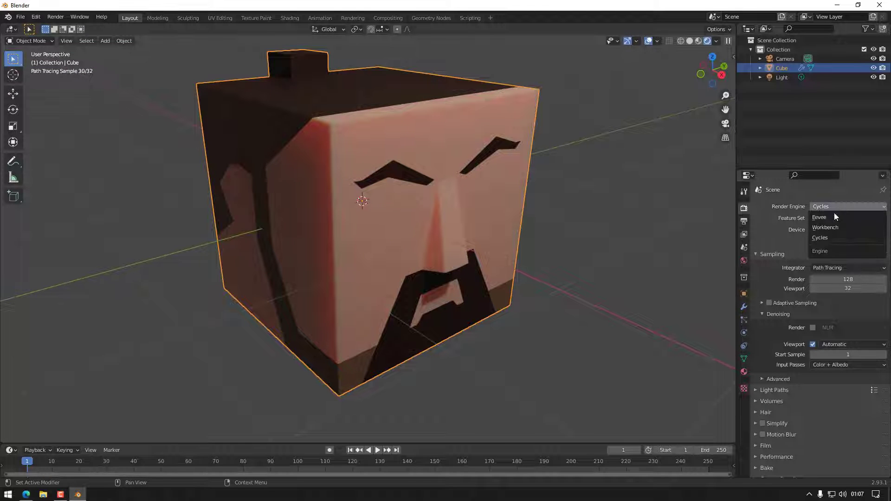
left_click(834, 214)
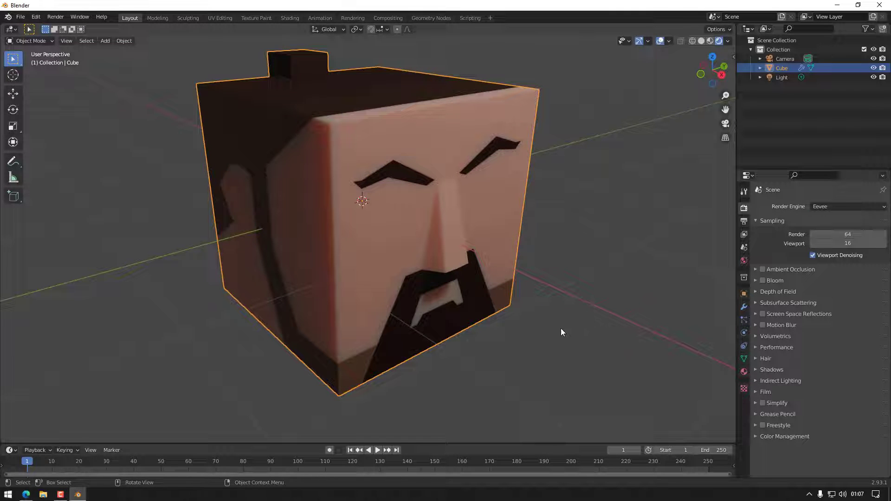
middle_click_drag(561, 329, 564, 274)
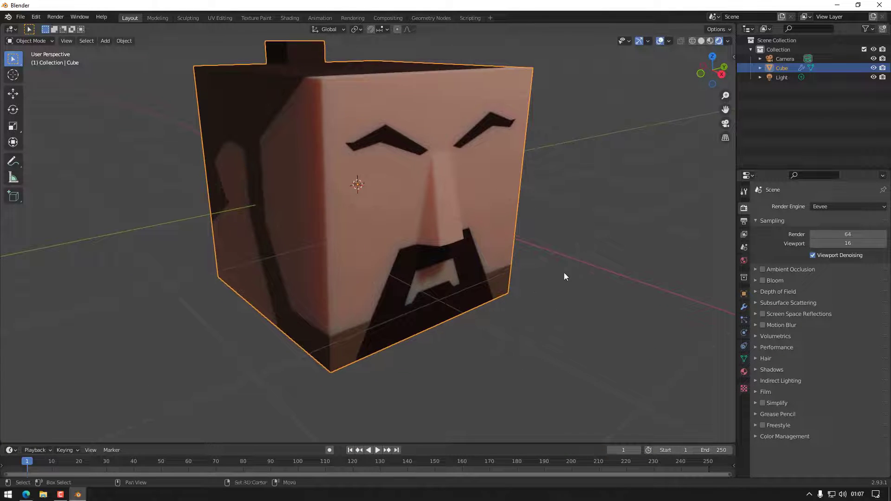
Step: Extrude the skin-colored mouth face inside the beard outward by about 0.07 m to form a lip
scroll(499, 301, "up", 1)
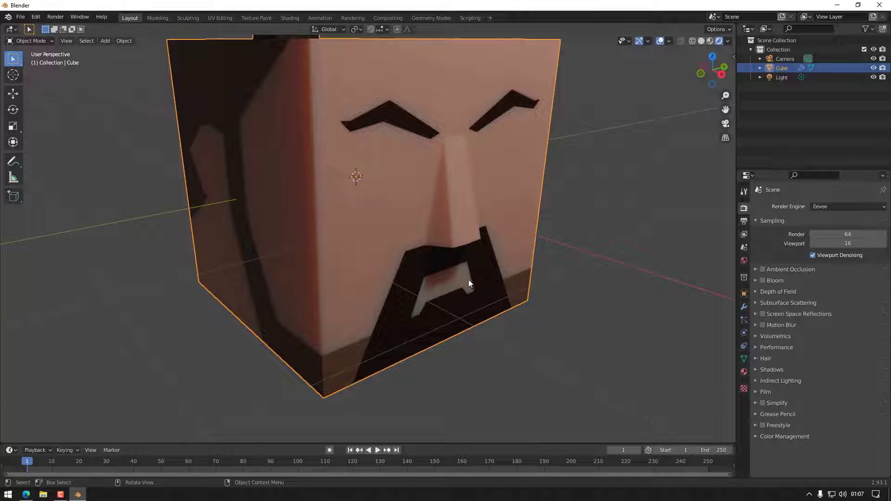
key("Tab")
left_click(439, 284)
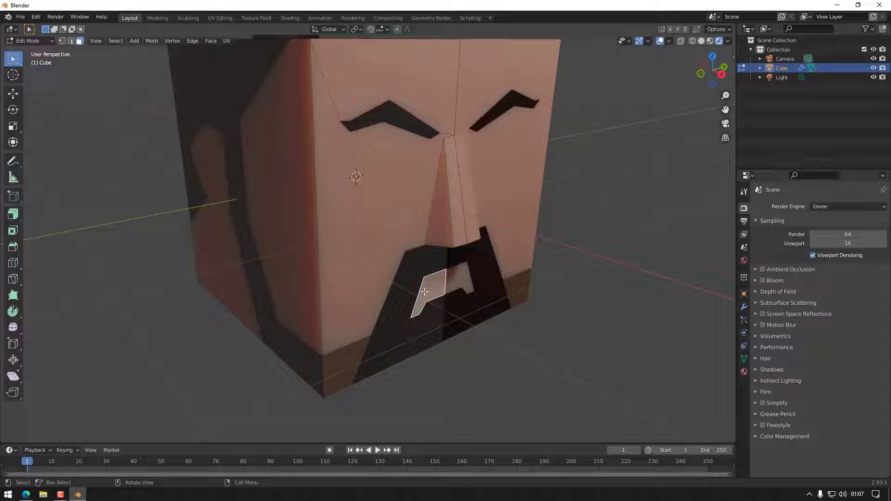
left_click(16, 215)
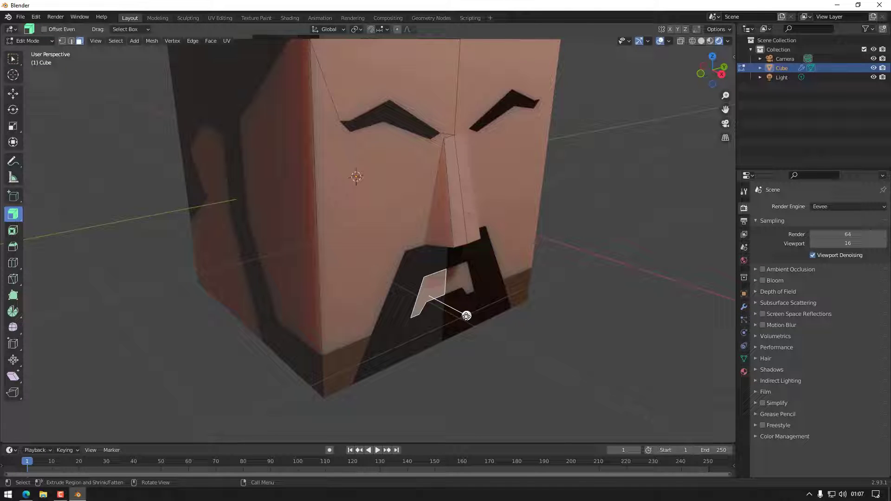
mouse_move(466, 316)
left_mouse_down()
mouse_move(473, 311)
mouse_move(462, 314)
left_mouse_up()
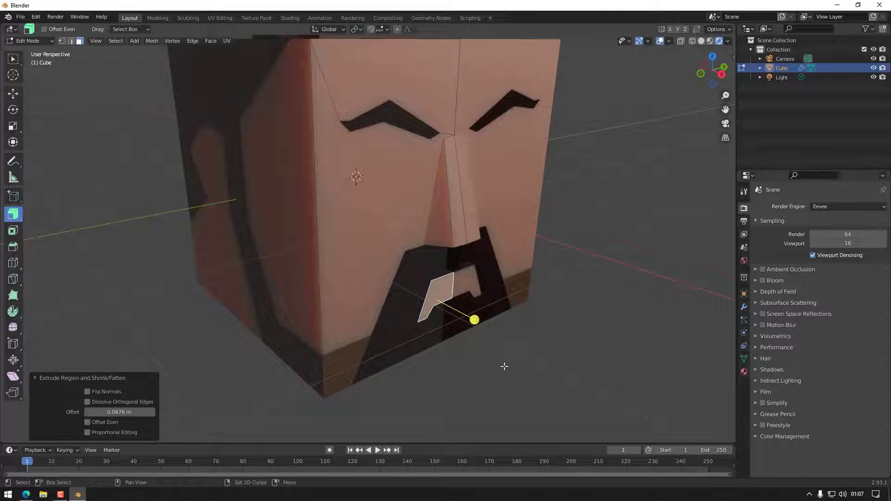
Step: Merge the extruded lip's lower vertices at the center line and inner corner onto their base vertices, using At Last
middle_click_drag(503, 364, 186, 130)
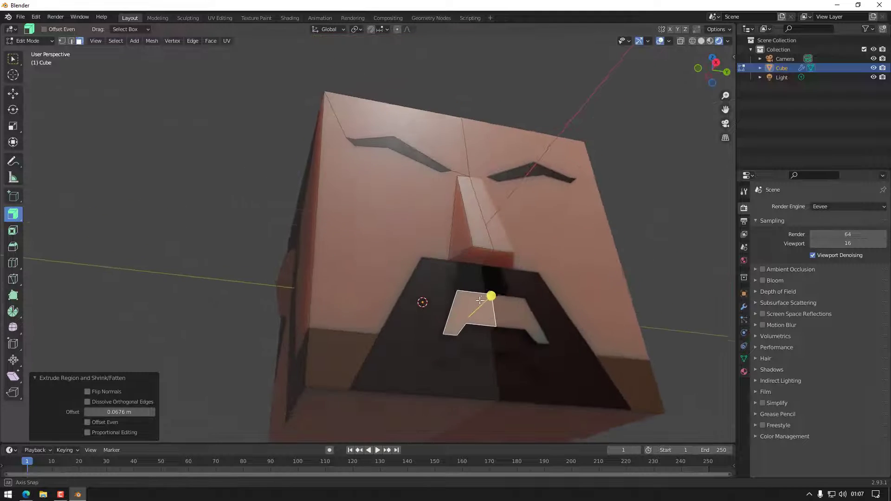
key("1")
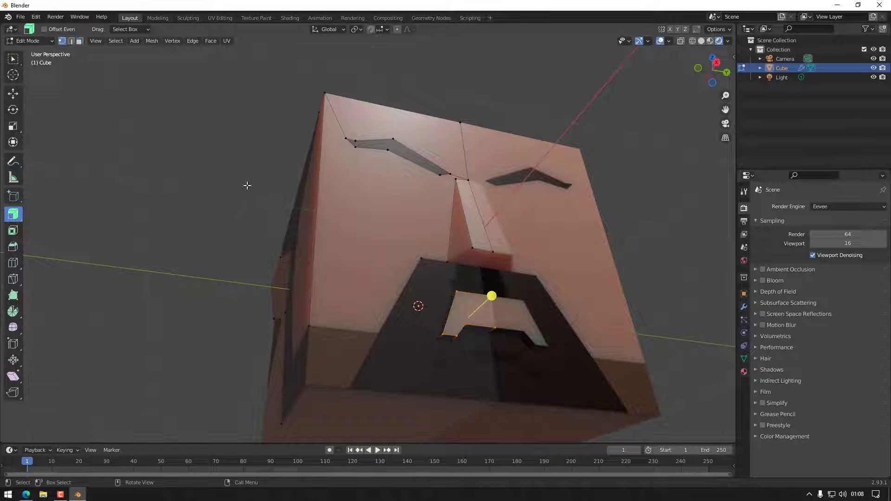
left_click(494, 331)
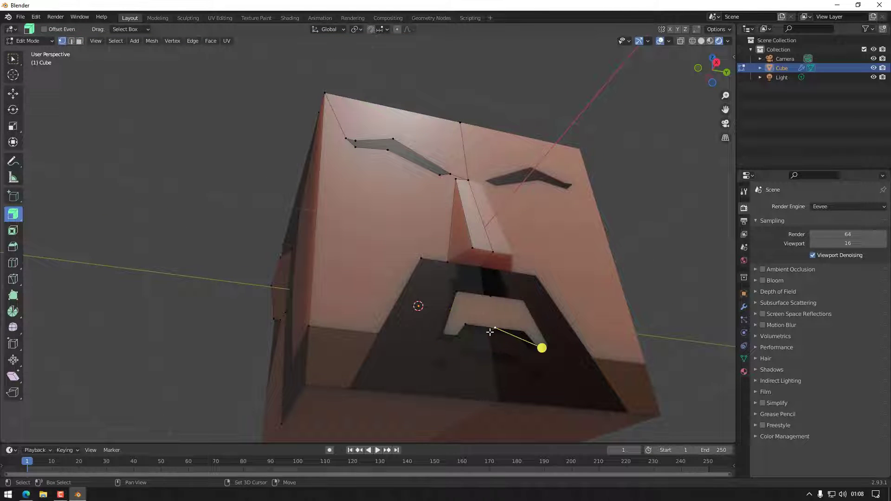
left_click(490, 333, "shift")
right_click(691, 340)
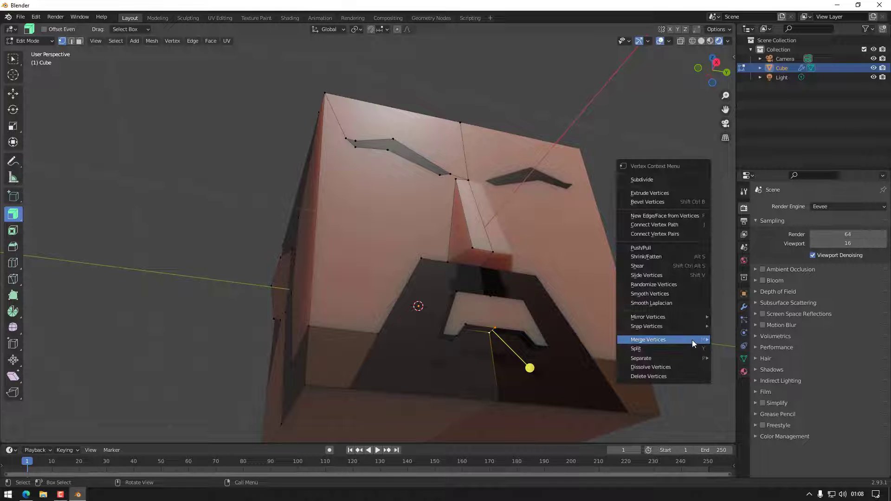
mouse_move(694, 340)
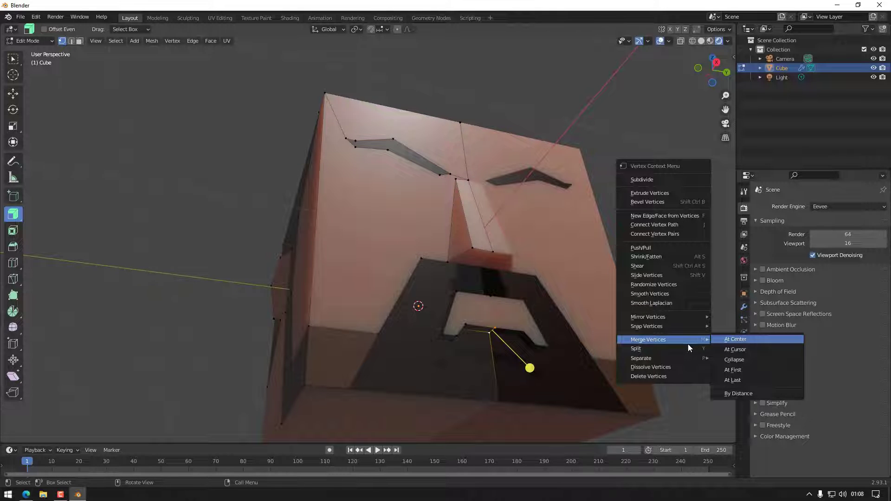
left_click(733, 380)
middle_click_drag(465, 326, 440, 304)
right_click(176, 299)
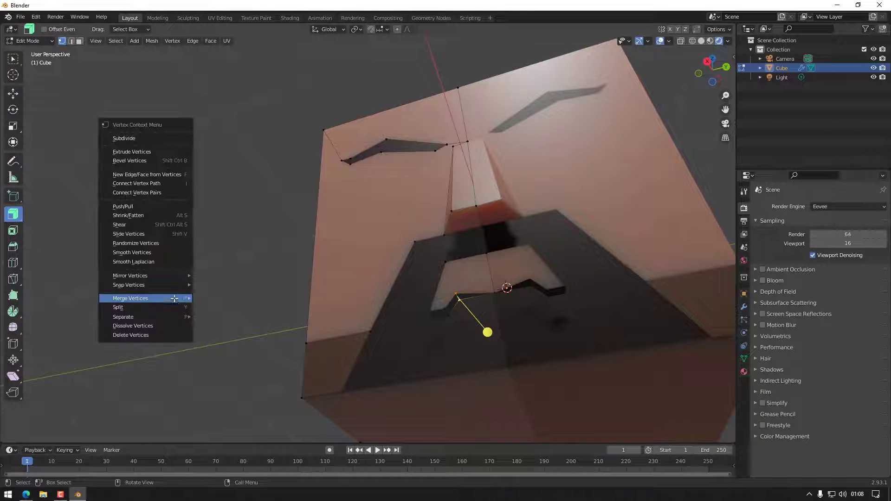
mouse_move(179, 298)
left_click(218, 340)
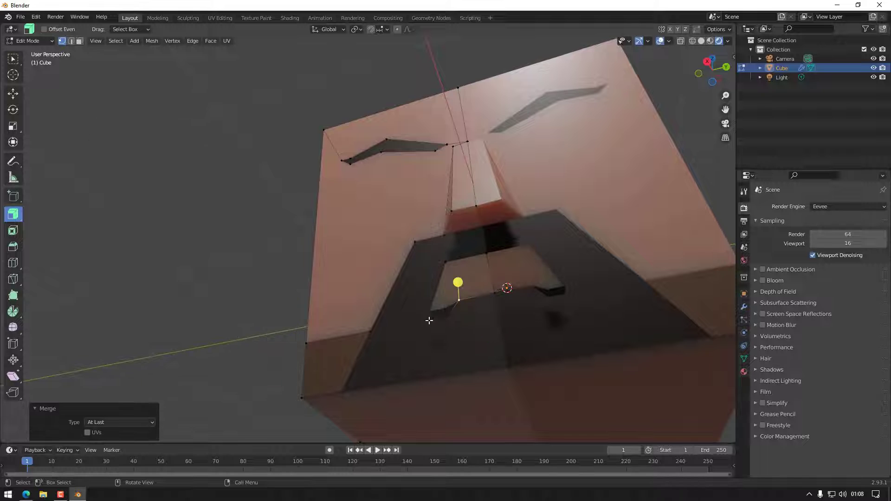
Step: Merge the two remaining pairs of extruded and base vertices at the lip's lower outer end
left_click(445, 308)
left_click(449, 316, "shift")
right_click(240, 308)
mouse_move(243, 308)
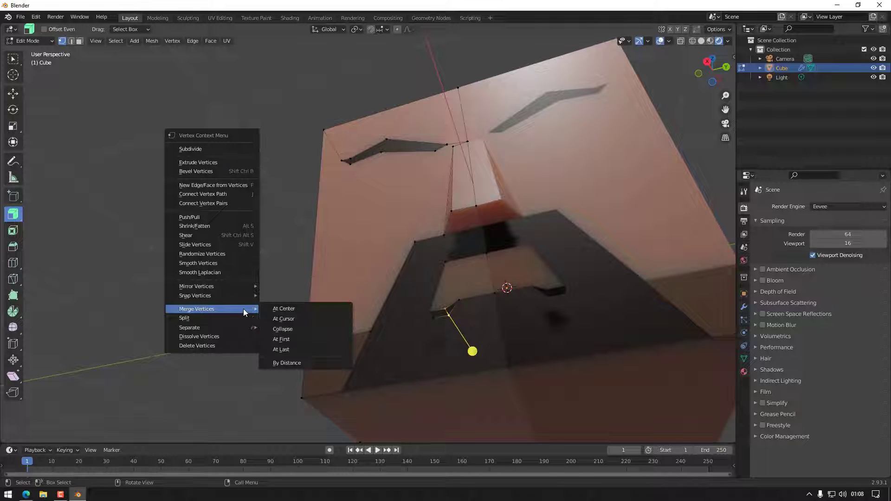
left_click(289, 339)
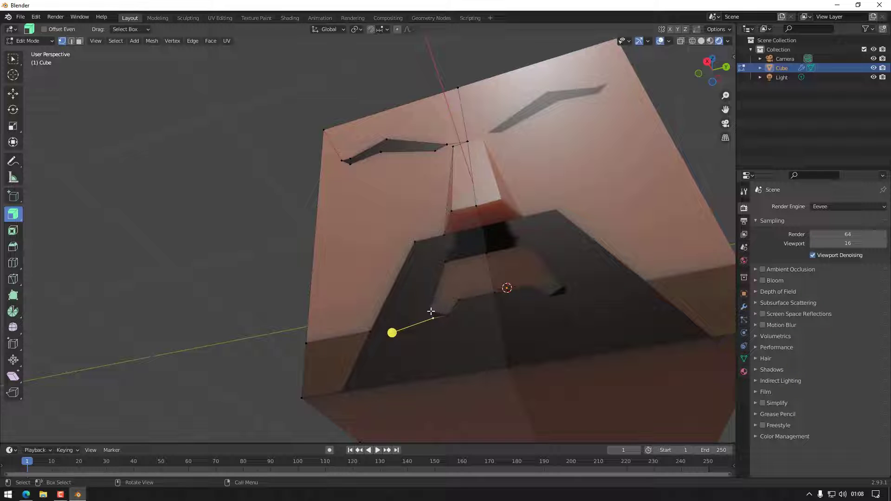
right_click(154, 300)
mouse_move(155, 300)
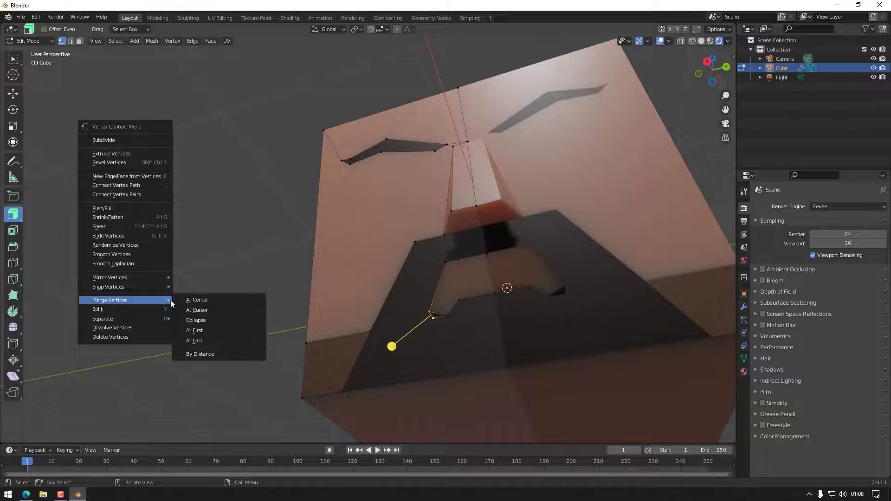
left_click(213, 339)
Step: Lower the extruded lip's two upper front vertices along the Z axis by about 0.017 m
middle_click_drag(227, 279, 301, 328)
left_click(433, 281)
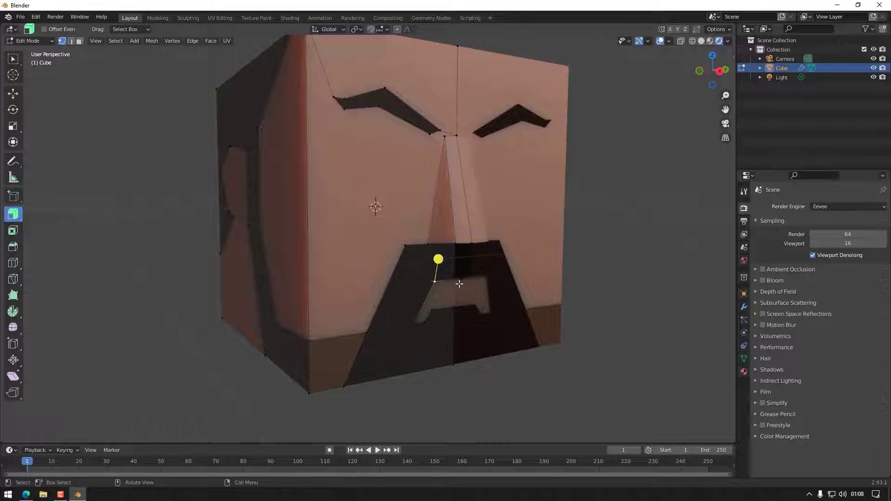
left_click(462, 280, "shift")
key("g")
key("z")
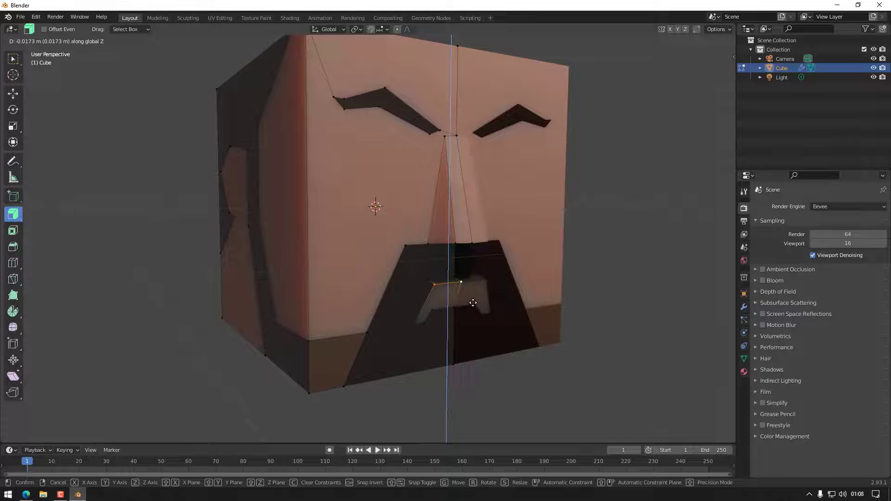
left_click(472, 303)
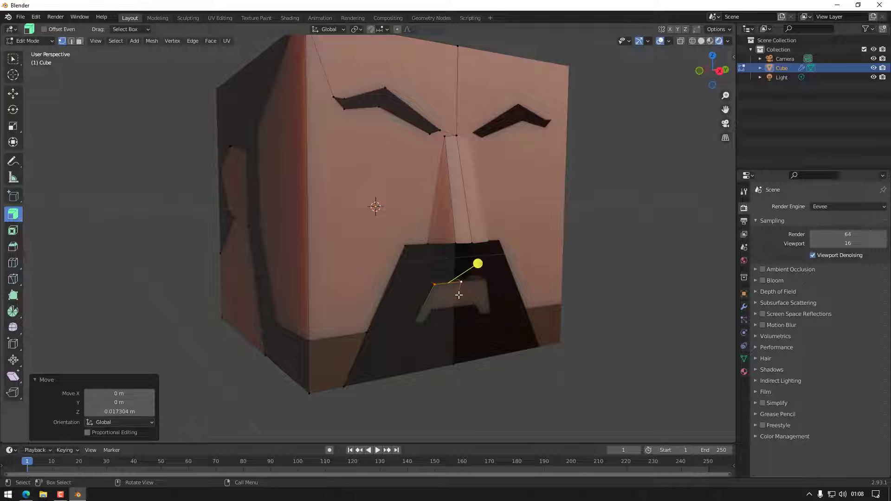
Step: Assign the Skin material to the lip's top, side and front faces
key("3")
left_click(449, 281)
left_click(428, 289, "shift")
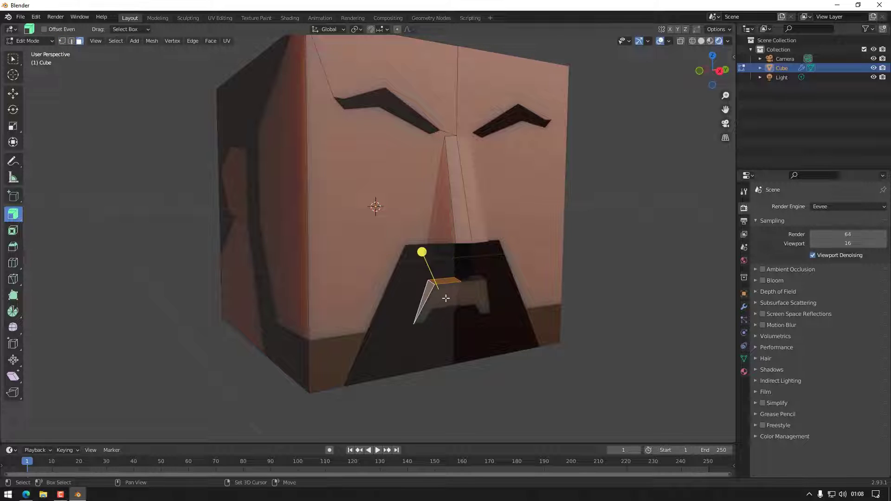
left_click(744, 372)
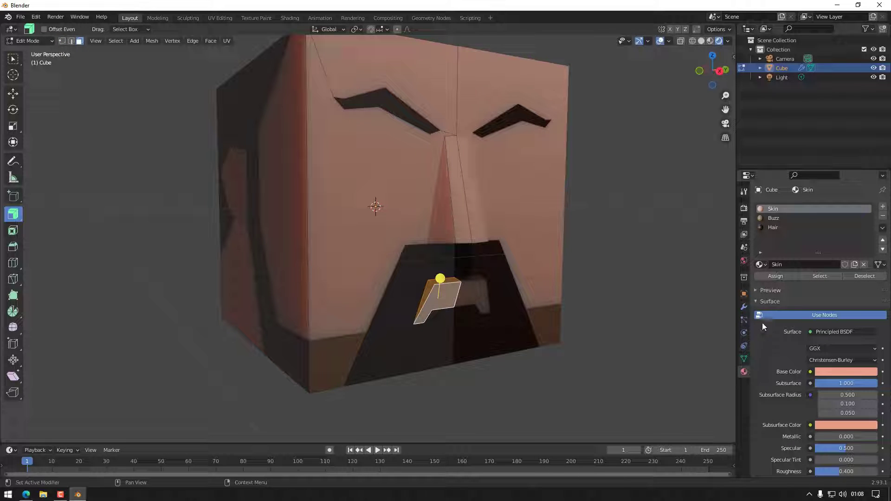
left_click(775, 276)
left_click(600, 339)
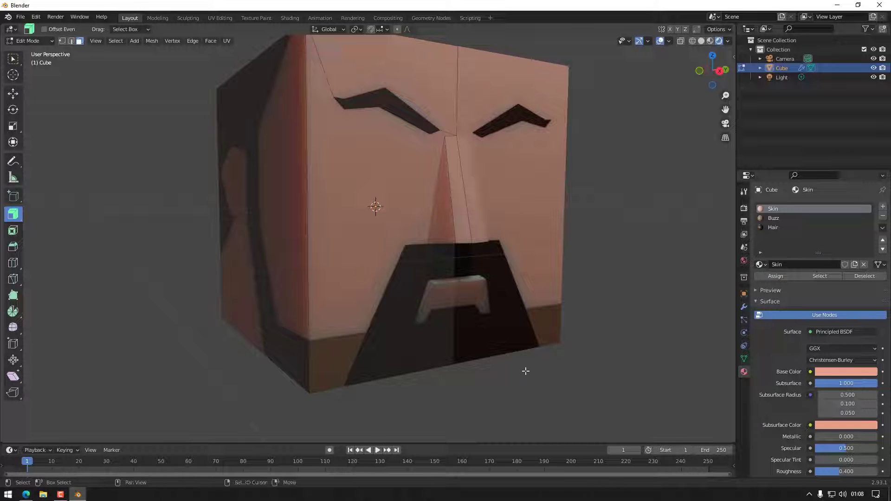
Step: Knife-cut an edge from the eyebrow's inner lower corner to the top of the nose
middle_click_drag(526, 371, 543, 356)
scroll(533, 350, "up", 1)
scroll(531, 351, "down", 2)
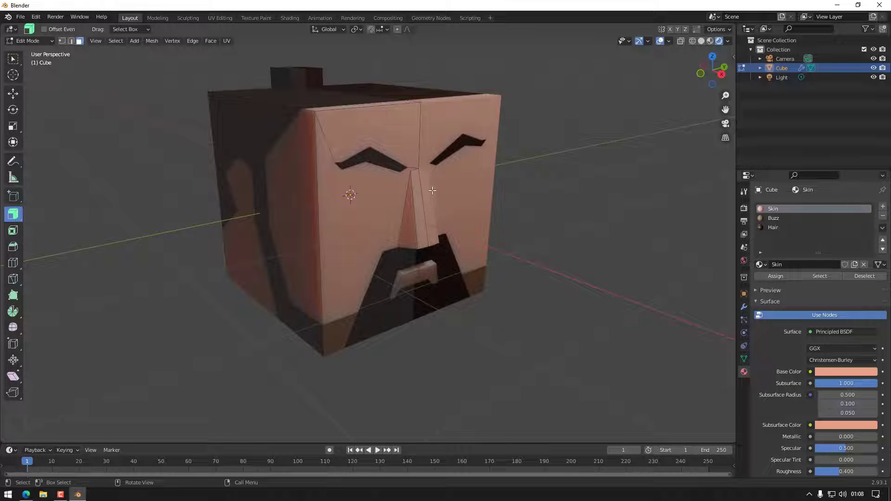
scroll(448, 184, "up", 2)
left_click(13, 59)
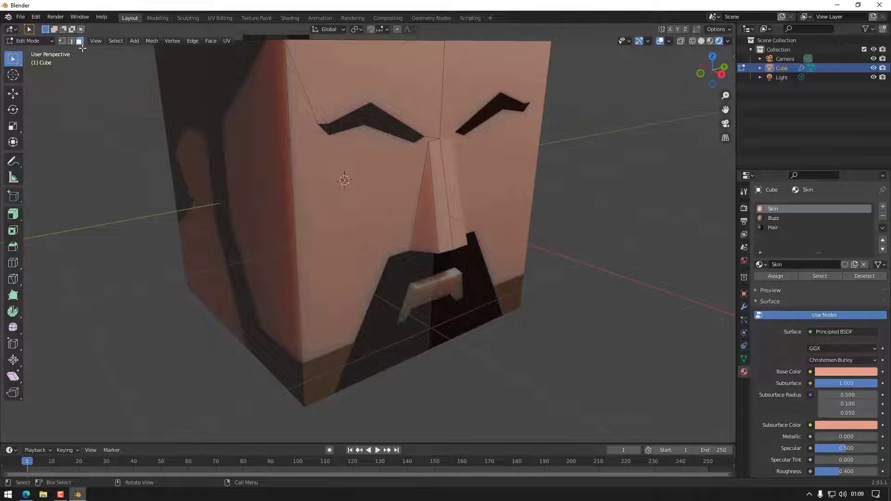
left_click(14, 279)
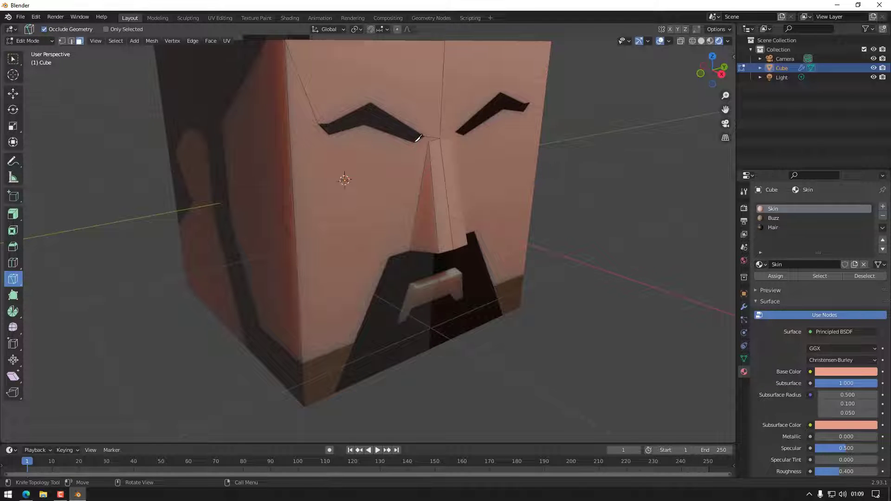
left_click(427, 142)
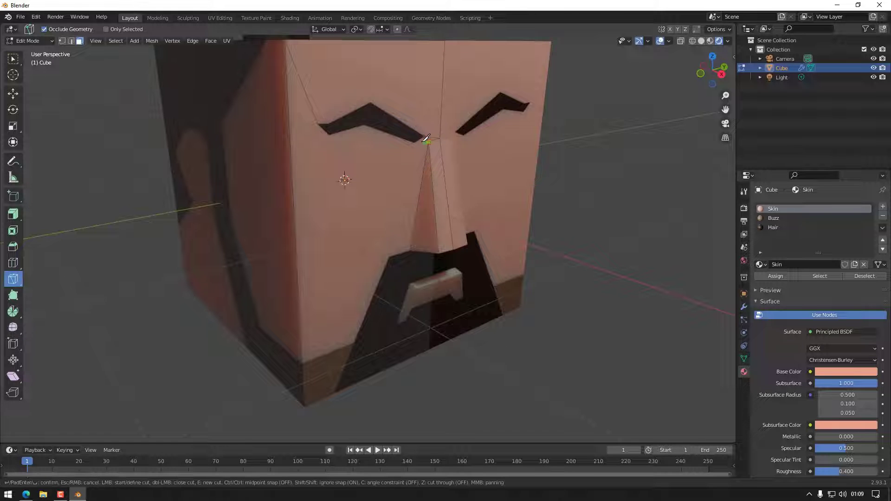
key("Return")
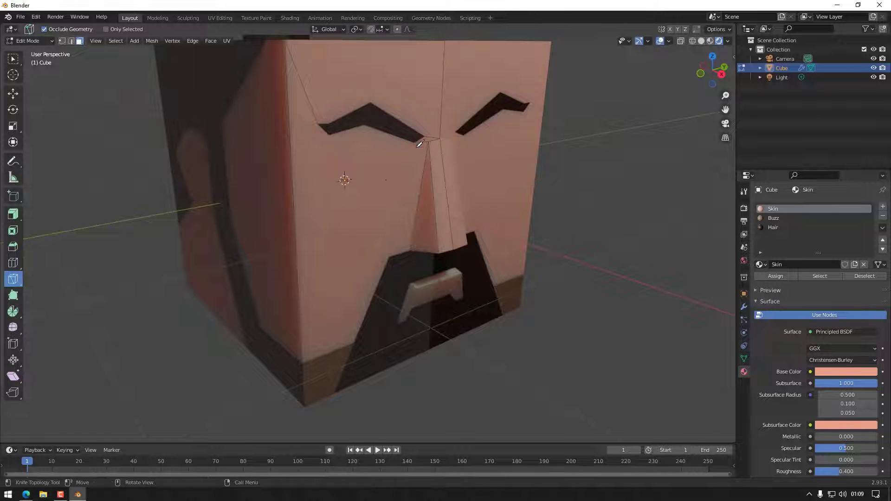
Step: Knife-cut the cheek from the brow's outer lower corner to the jaw corner, and from its inner lower corner to the moustache's upper corner
left_click(330, 135)
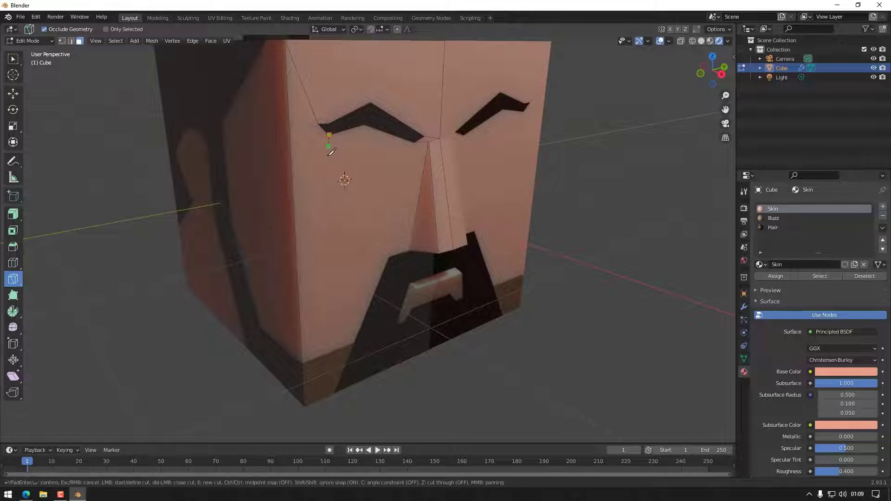
left_click(303, 362)
key("Return")
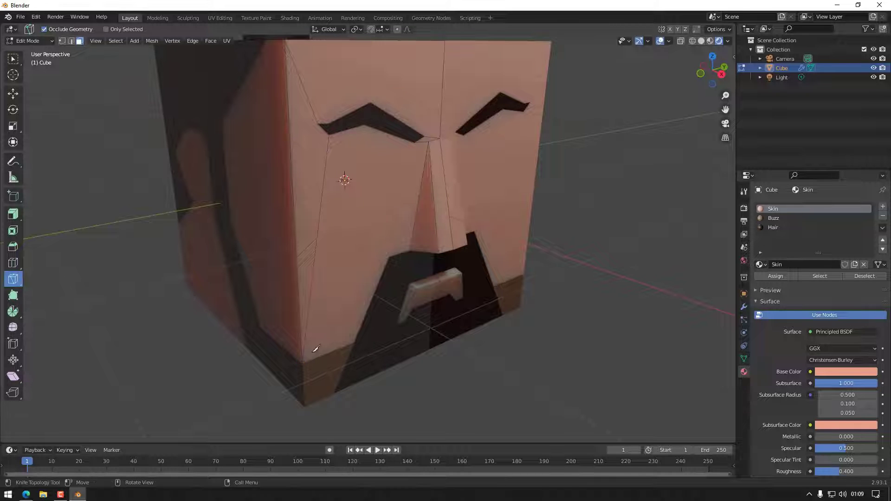
left_click(415, 140)
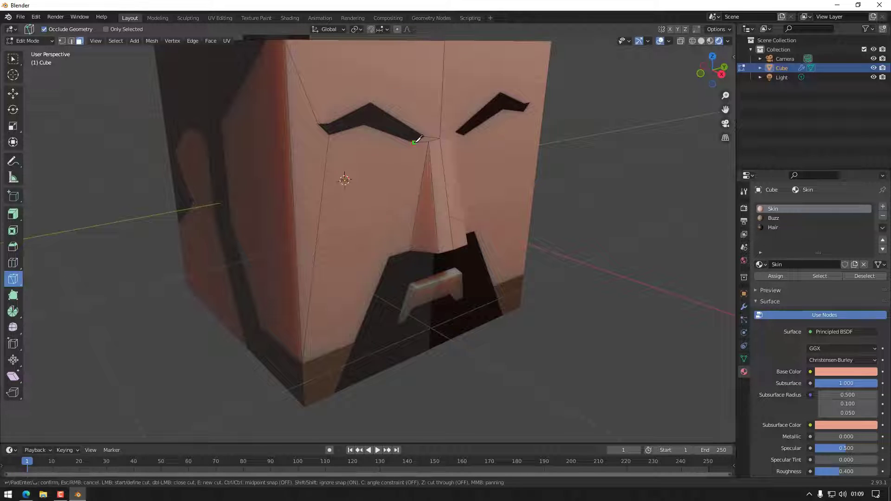
left_click(389, 256)
key("Return")
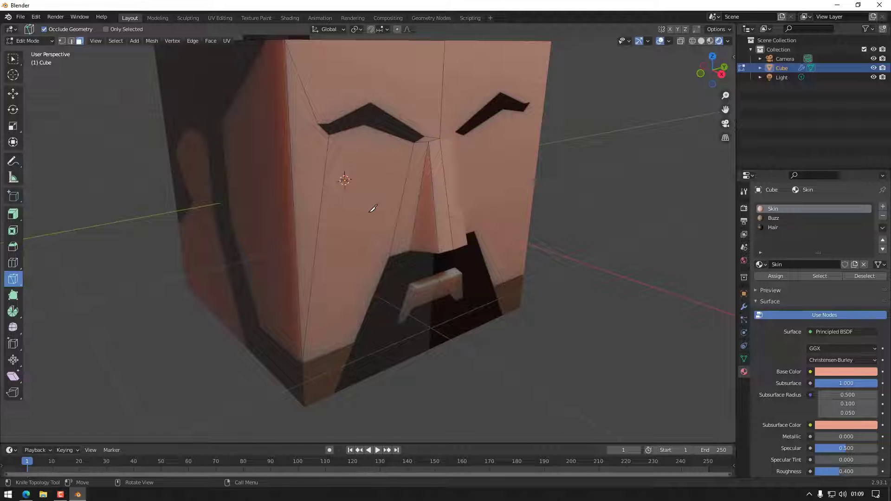
Step: Knife-cut a diagonal edge across the cheek from the eyebrow's outer lower corner to the moustache's upper corner
key("Tab")
key("Tab")
left_click(329, 134)
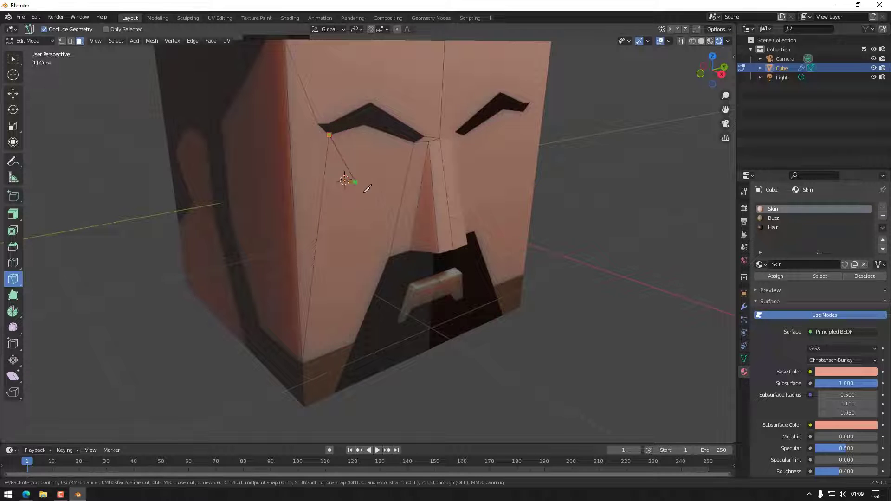
left_click(390, 257)
key("Return")
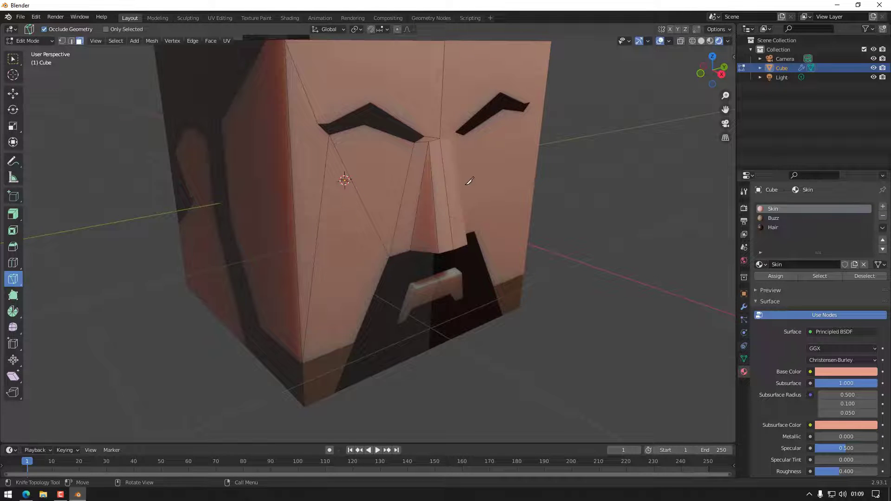
Step: Knife-cut the forehead from the eyebrow's peak to its upper outer corner and to the top of the center line
scroll(469, 181, "down", 1)
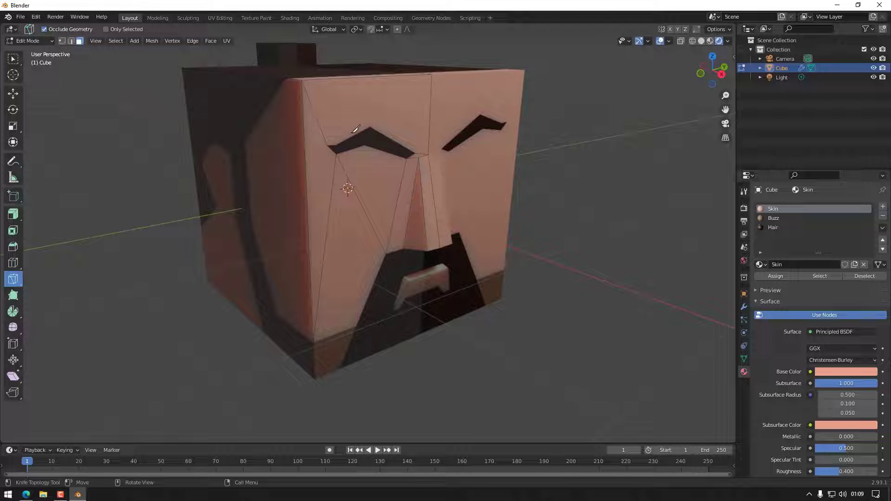
left_click(373, 125)
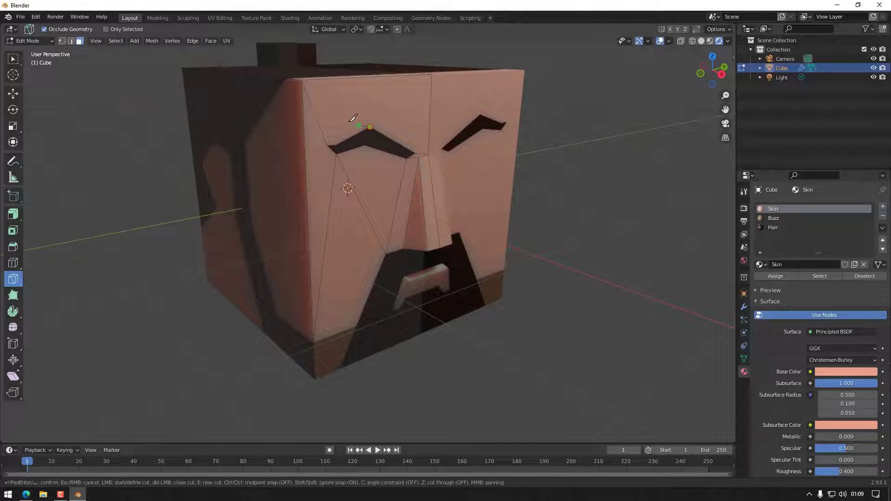
left_click(302, 79)
key("Return")
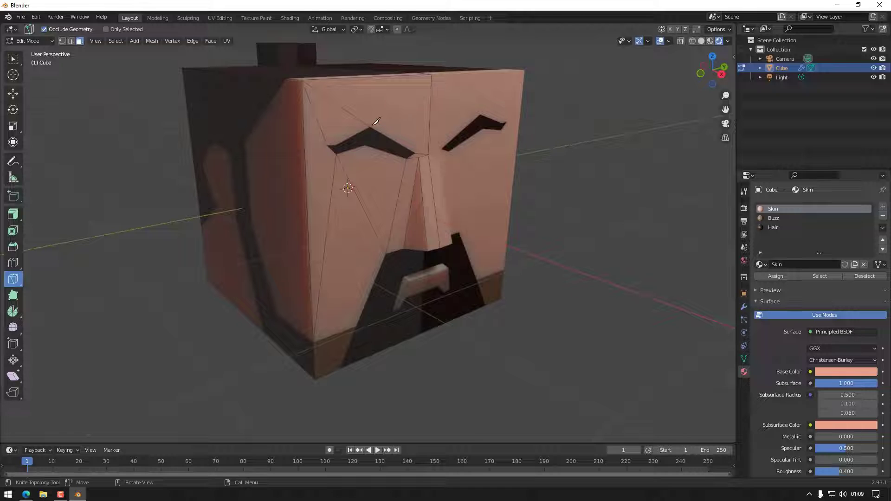
left_click(372, 125)
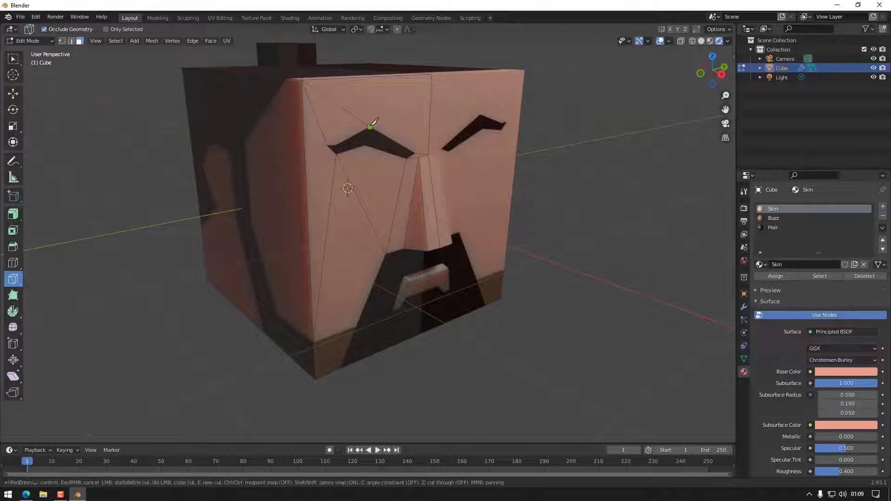
left_click(431, 74)
key("Return")
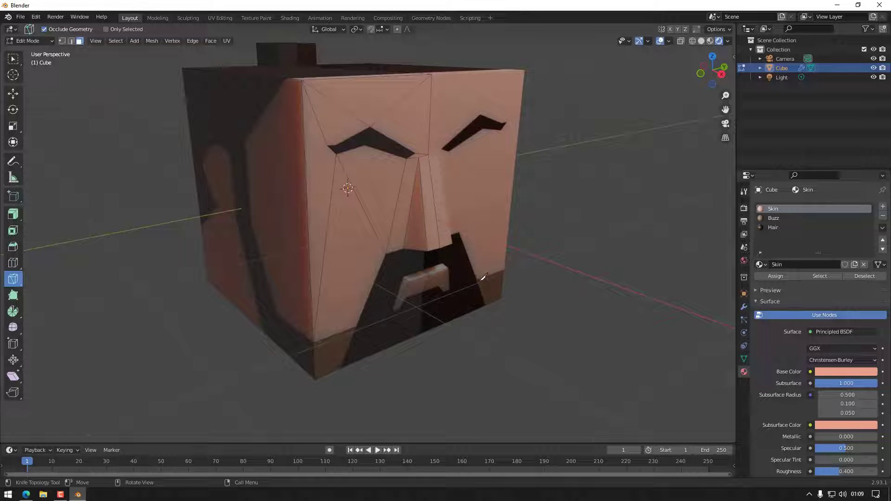
middle_click_drag(454, 201, 396, 196, "shift")
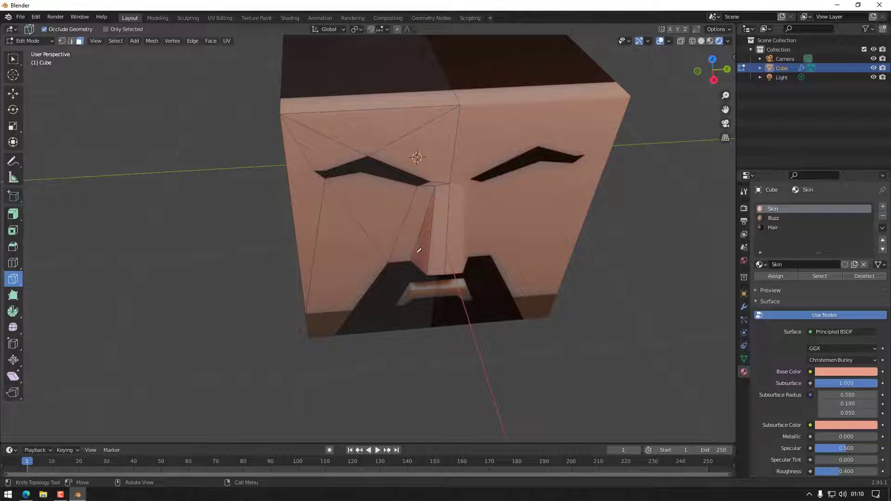
middle_click_drag(358, 266, 465, 247)
left_click(309, 96)
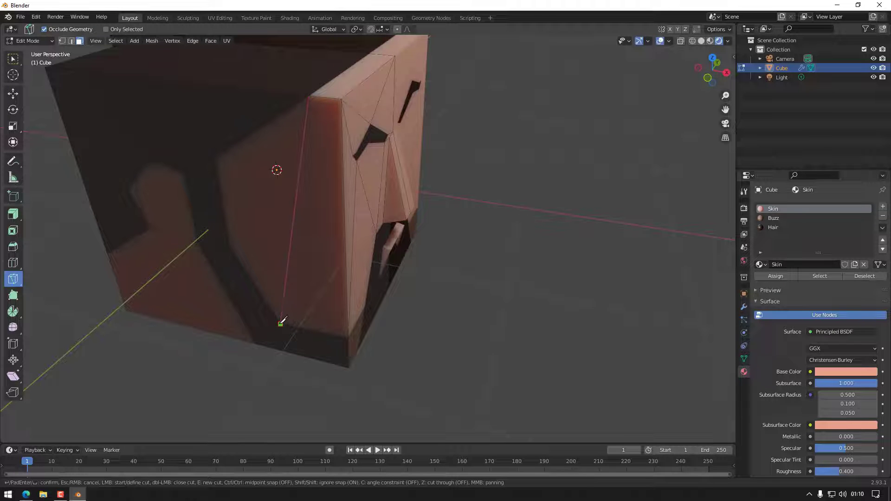
key("Escape")
Step: Knife-cut a diagonal across the ear face from its upper back corner to its lower front corner
middle_click_drag(469, 289, 556, 286, "shift")
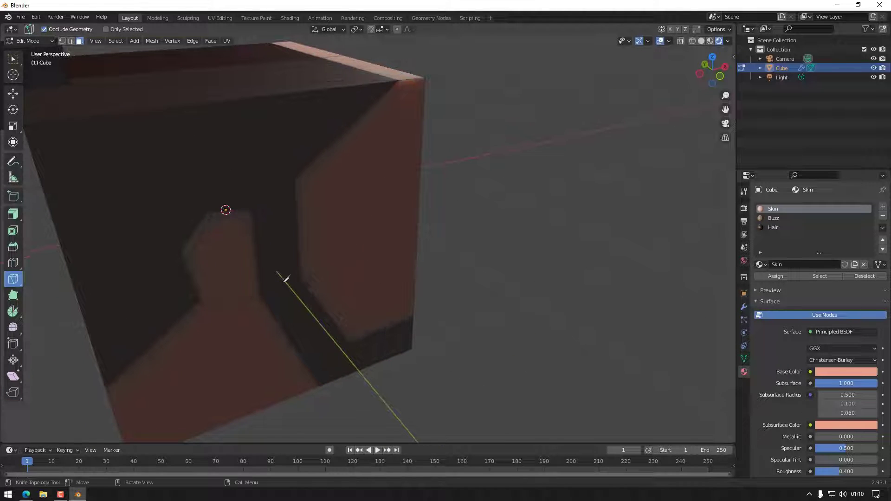
left_click(212, 215)
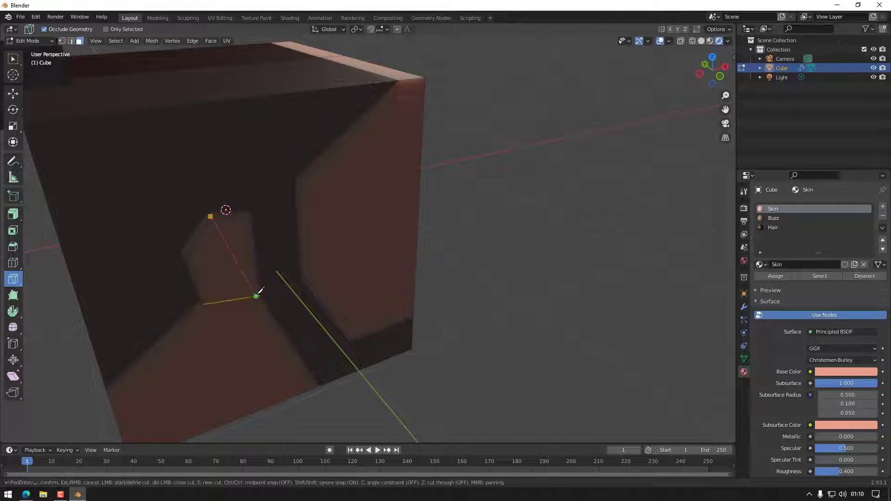
left_click(259, 294)
key("Return")
Step: Knife-cut the side neck face from the hairline at the back edge to the beard's lower back corner
middle_click_drag(478, 310, 492, 253)
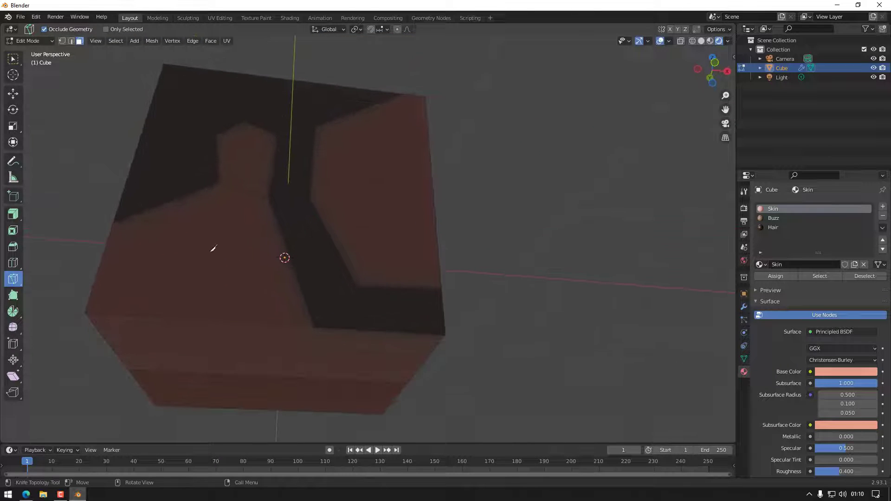
left_click(114, 224)
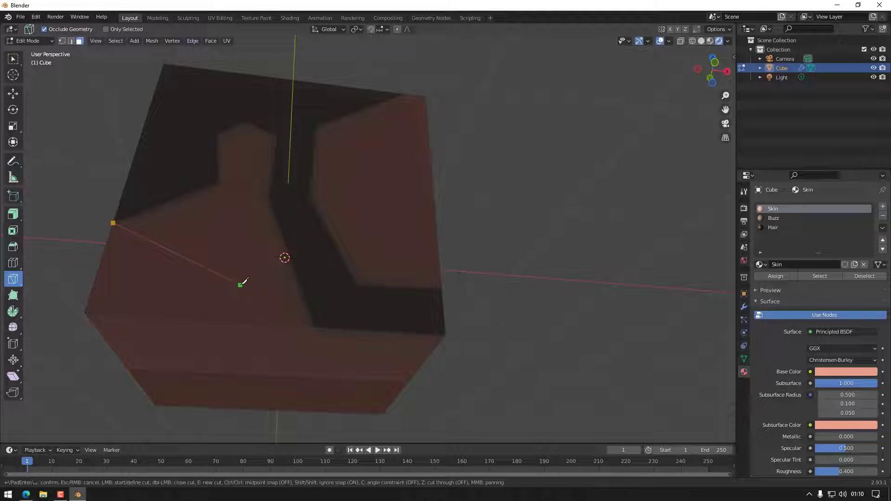
left_click(315, 324)
key("Return")
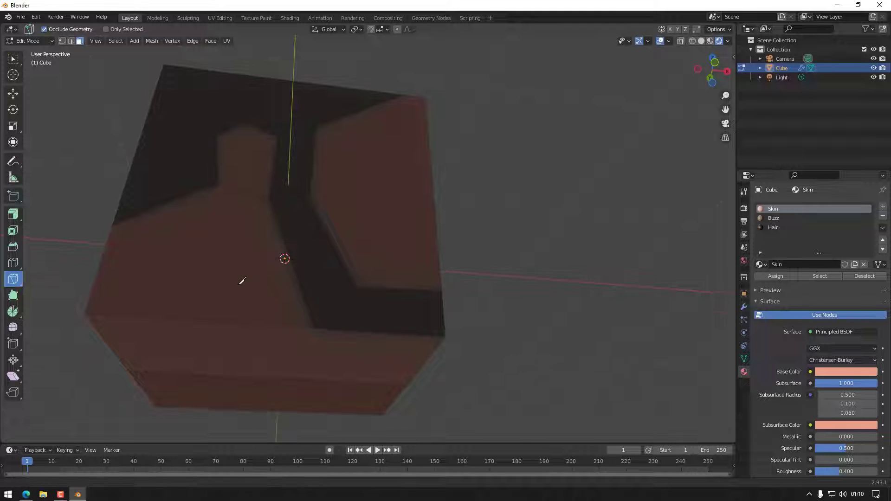
Step: Knife-cut the underside from the beard's lower back corner to the center line, and return to Object Mode
middle_click_drag(242, 279, 328, 277)
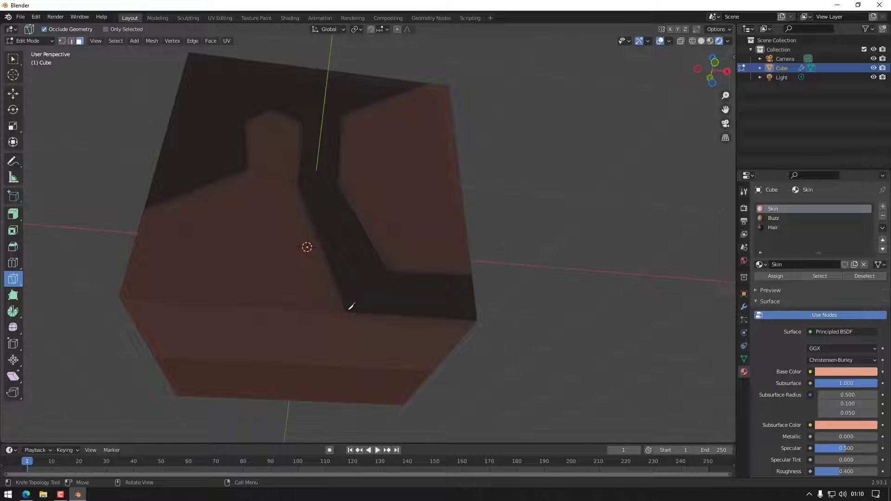
left_click(348, 311)
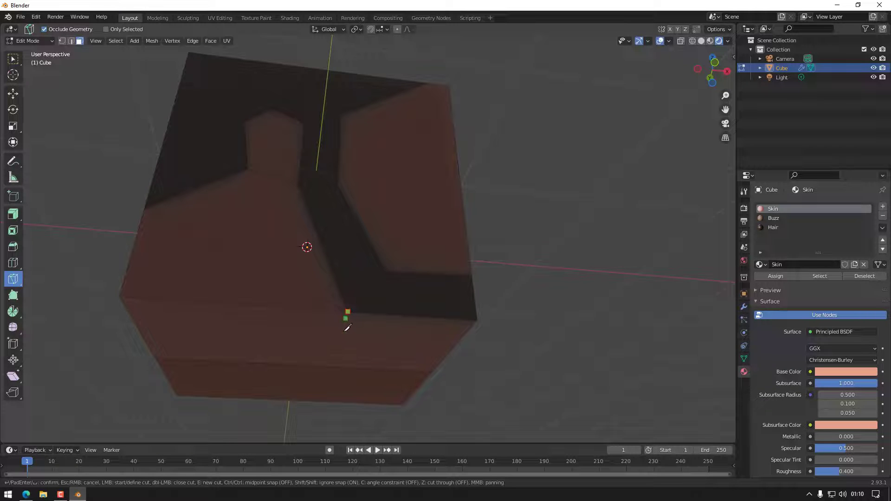
left_click(339, 365)
key("Return")
mouse_move(596, 252)
middle_mouse_down()
mouse_move(553, 272)
mouse_move(563, 263)
mouse_move(497, 281)
mouse_move(466, 258)
mouse_move(469, 322)
mouse_move(499, 306)
mouse_move(476, 237)
mouse_move(487, 259)
mouse_move(497, 224)
mouse_move(512, 227)
mouse_move(514, 278)
mouse_move(529, 263)
mouse_move(584, 261)
middle_mouse_up()
scroll(575, 262, "up", 1)
key("Tab")
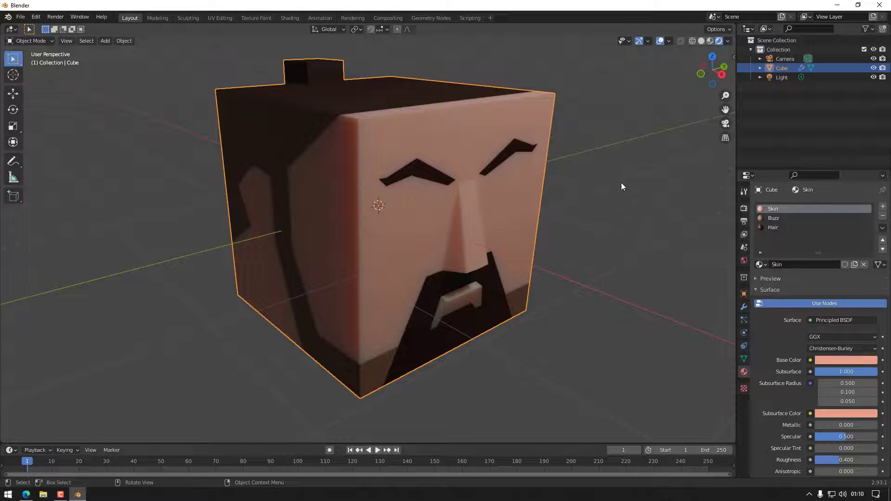
Step: Render a still image of the head and maximize the render window
left_click(355, 18)
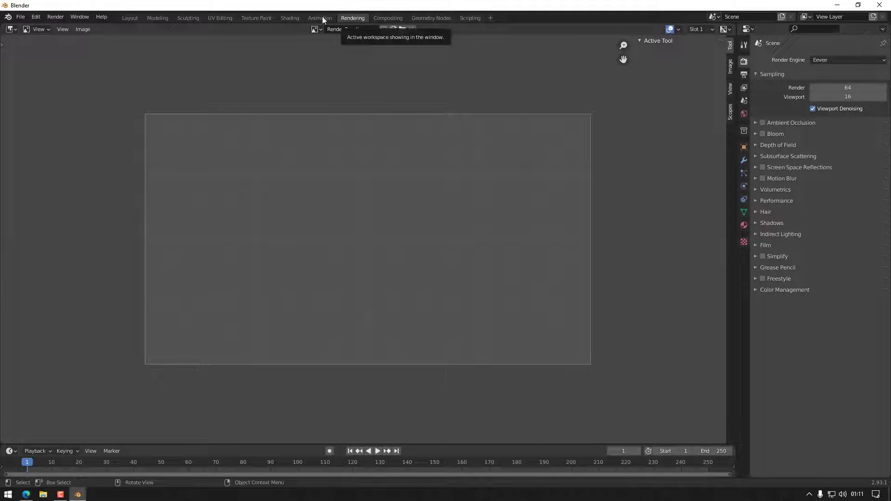
left_click(130, 18)
left_click(80, 17)
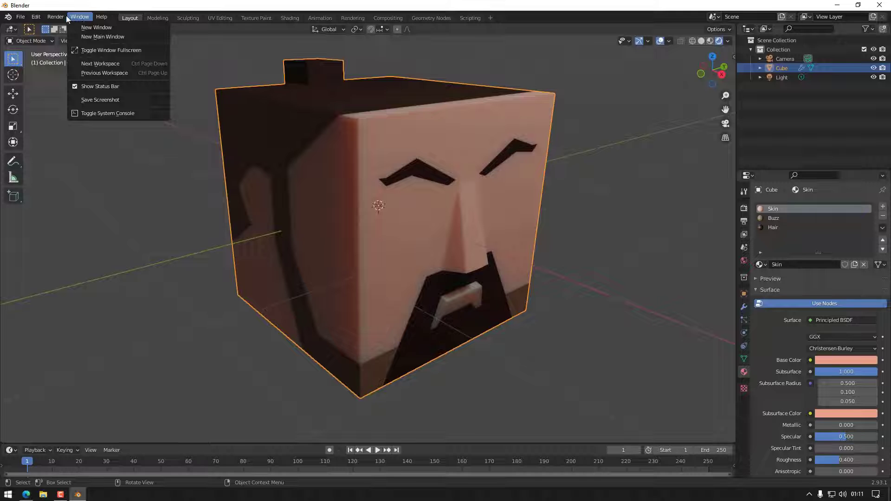
left_click(69, 26)
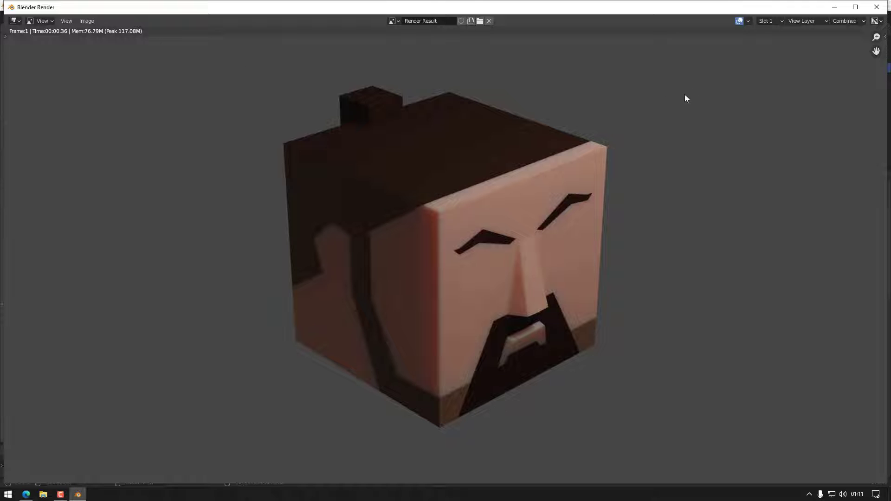
left_click_drag(638, 9, 634, 11)
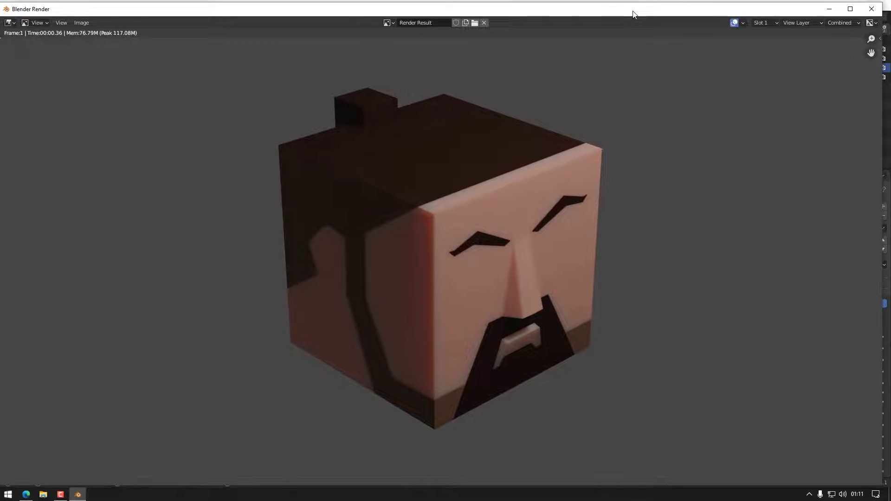
left_click(849, 9)
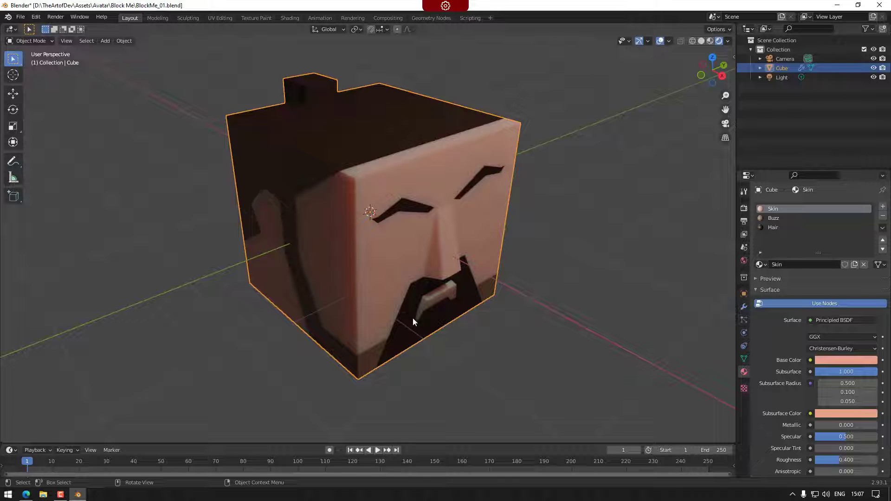
Step: Set the viewport shading to Solid for working on the ear side of the head
middle_click_drag(414, 324, 481, 291)
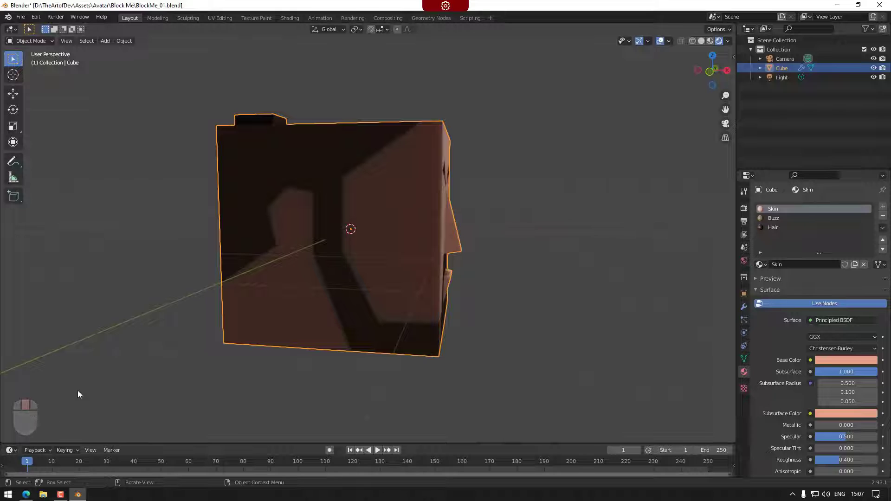
scroll(306, 251, "up", 1)
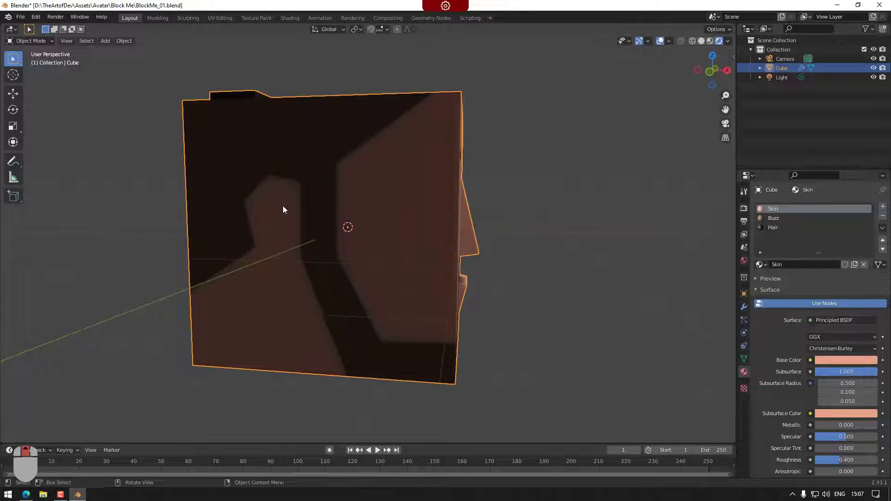
scroll(284, 240, "up", 1)
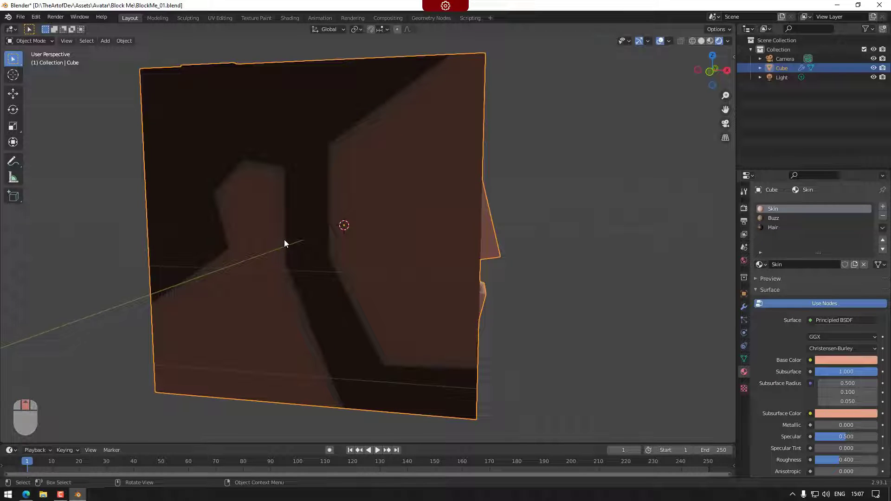
left_click(702, 41)
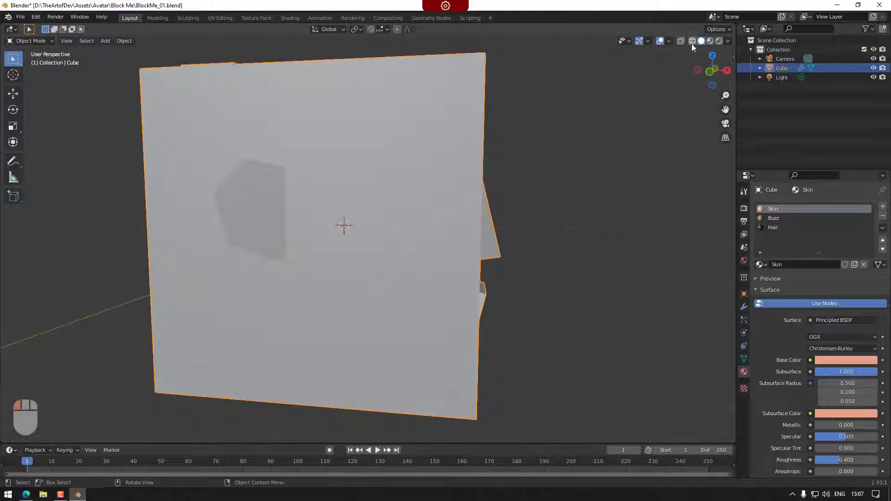
Step: Restore opaque Solid shading with X-ray off and switch the head cube to Edit Mode
left_click(692, 41)
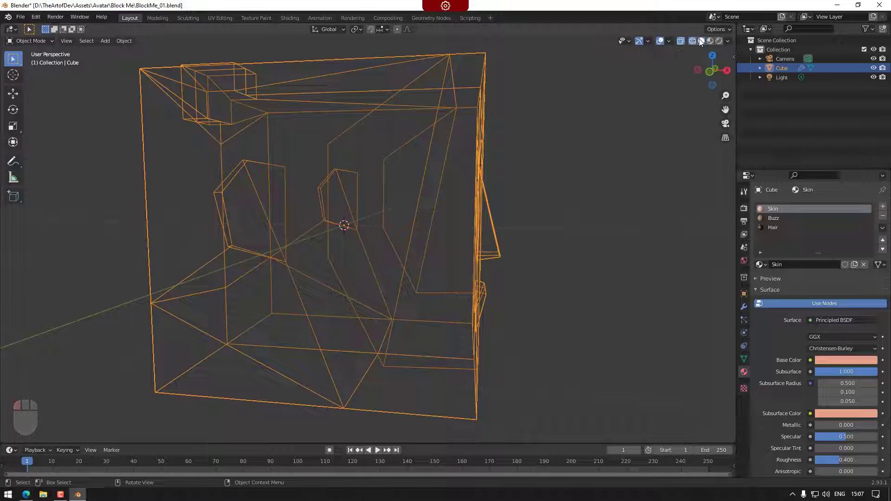
left_click(701, 41)
left_click(681, 41)
mouse_move(499, 207)
middle_mouse_down("shift")
mouse_move(547, 199)
mouse_move(521, 223)
mouse_move(529, 240)
mouse_move(640, 105)
middle_mouse_up("shift")
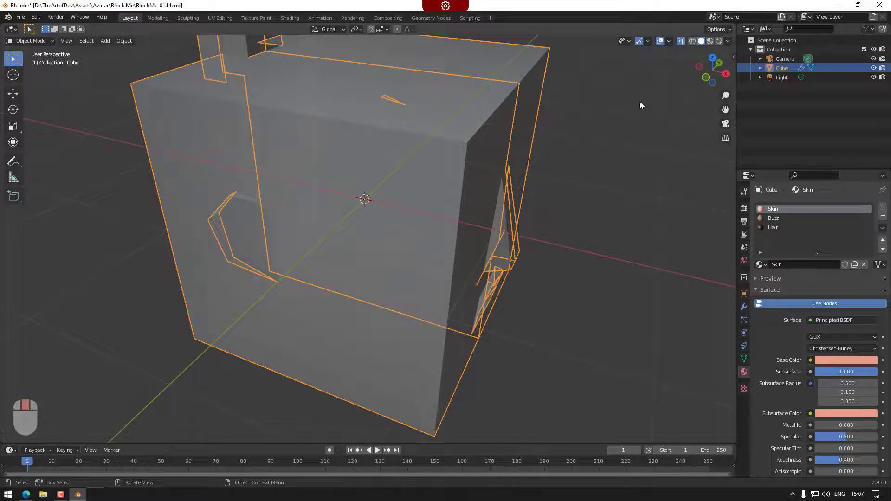
left_click(680, 41)
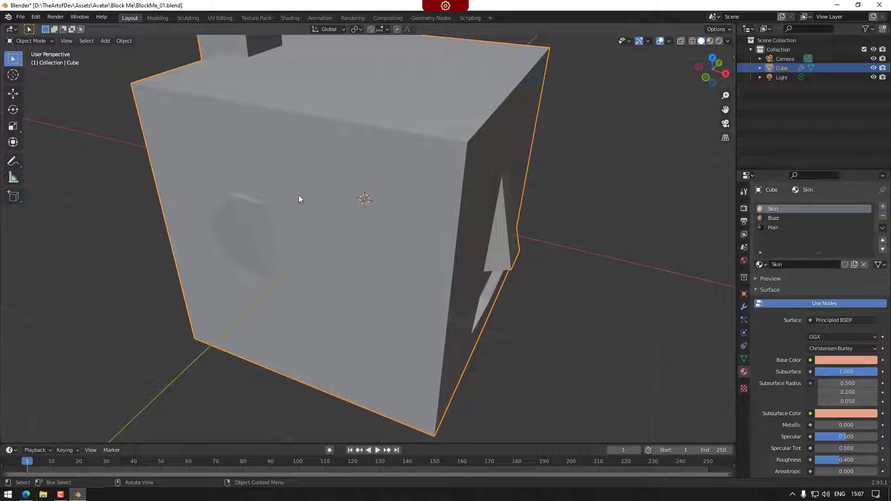
key("Tab")
left_click(257, 220)
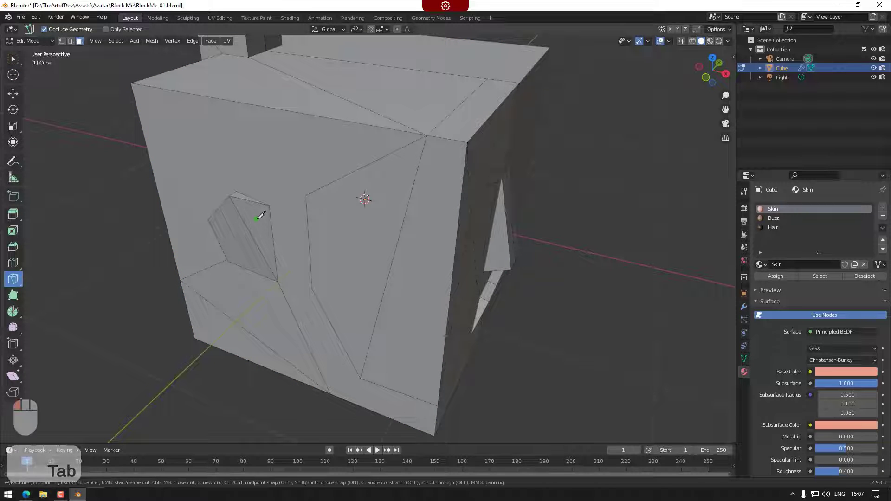
key("ctrl+z")
right_click(262, 236)
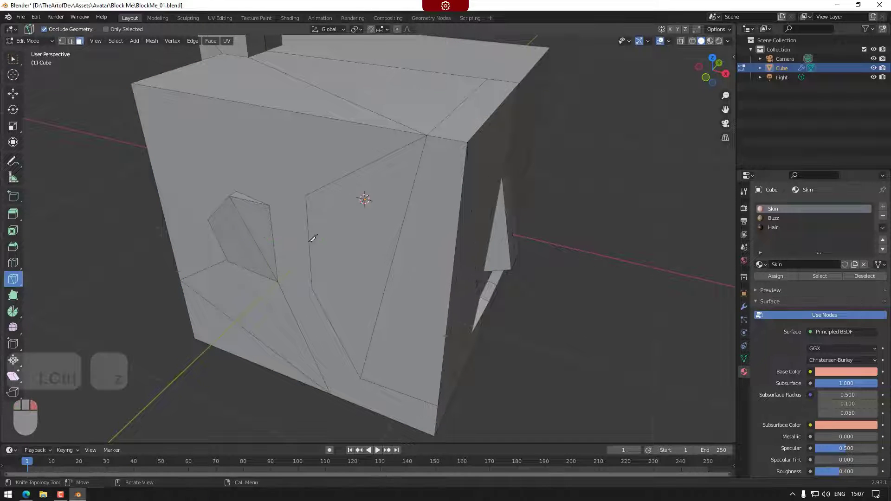
left_click(14, 62)
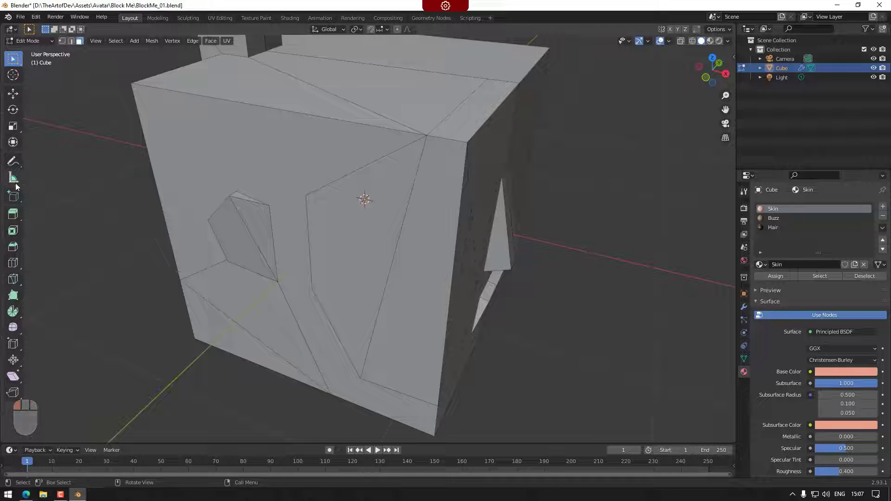
left_click(12, 279)
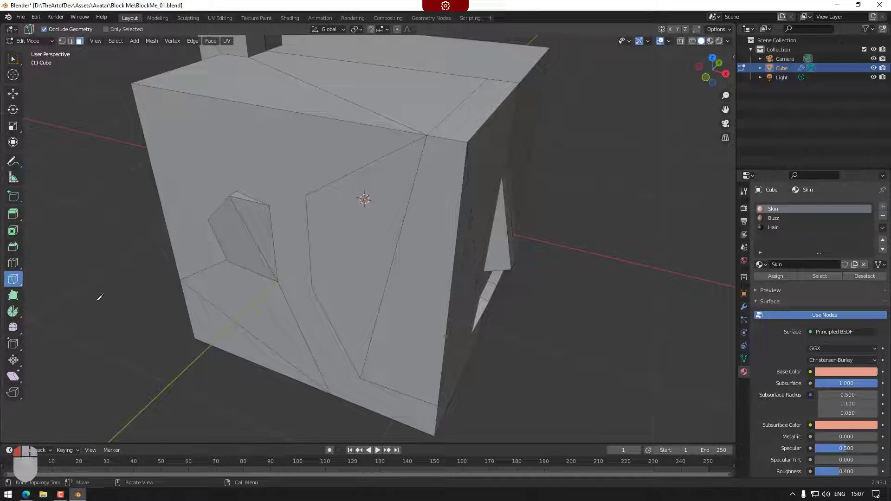
Step: Knife-cut an inset outline on the ear's side face, following its outer contour from the upper front edge around to the lower front edge
left_click(271, 218)
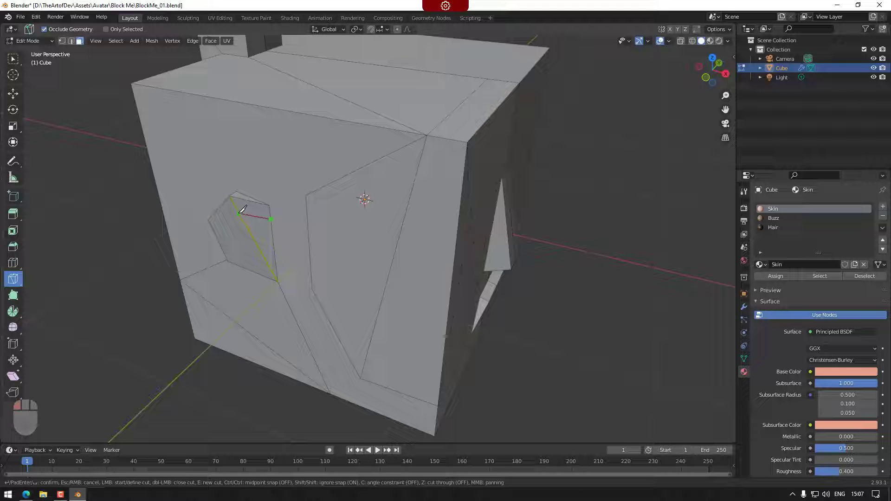
left_click(237, 211)
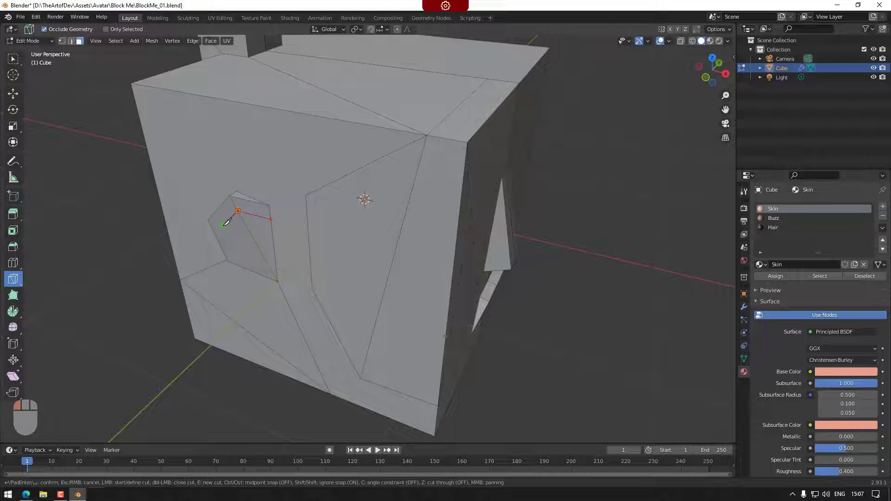
left_click(222, 226)
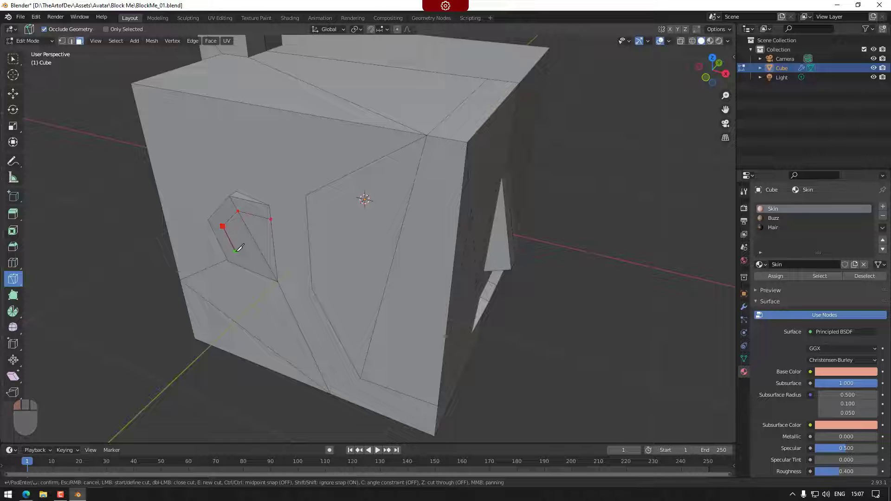
left_click(236, 255)
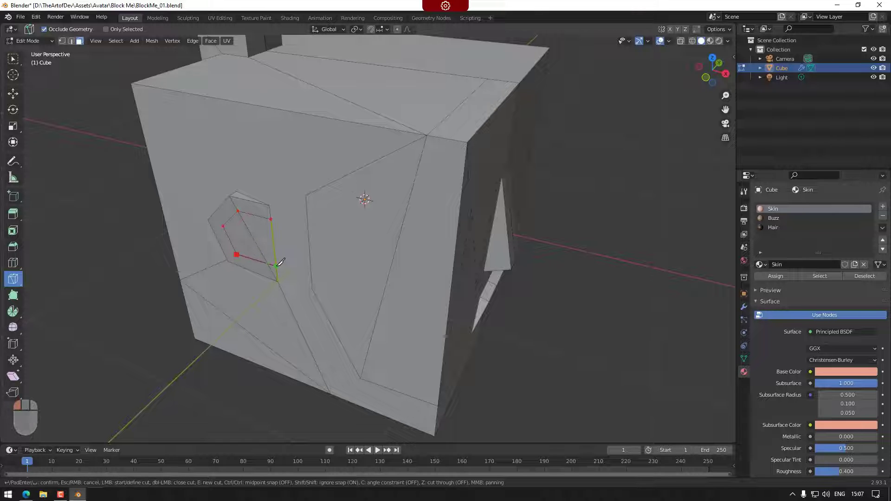
key("Return")
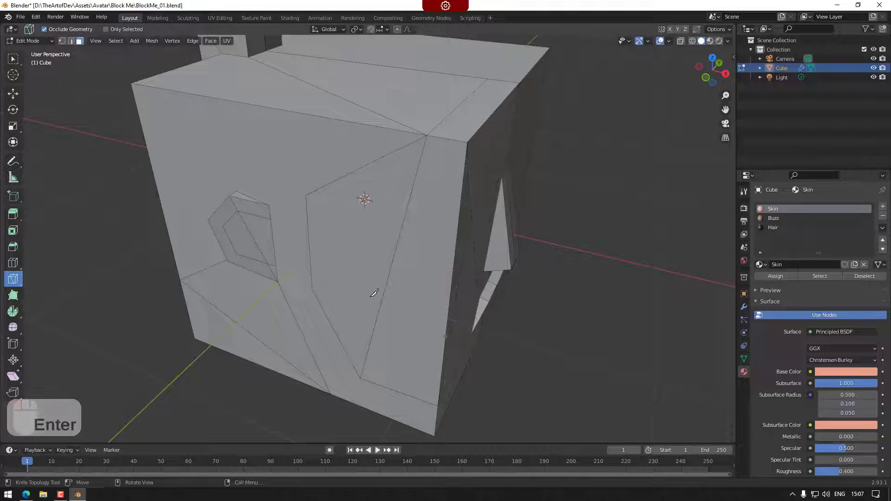
Step: Merge the stray vertex on the inset outline's lower edge into the neighbouring front-edge vertex with Merge At Last
middle_click_drag(375, 328, 441, 286, "shift")
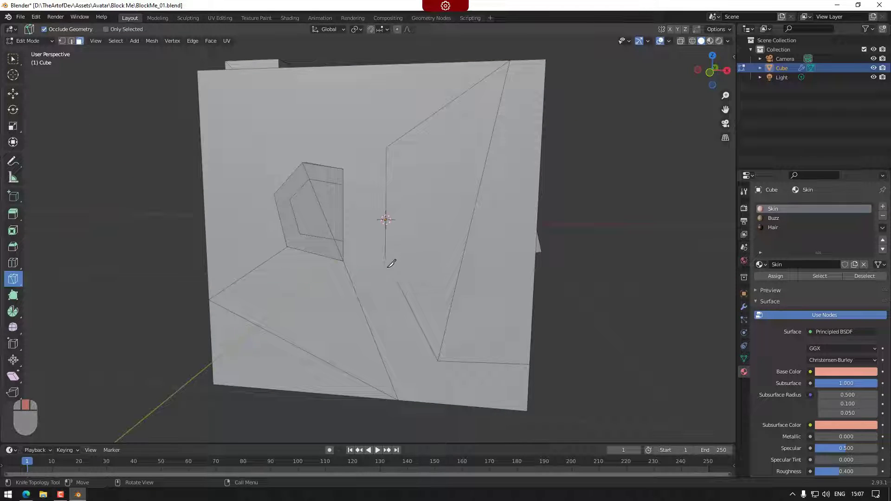
key("1")
left_click(13, 58)
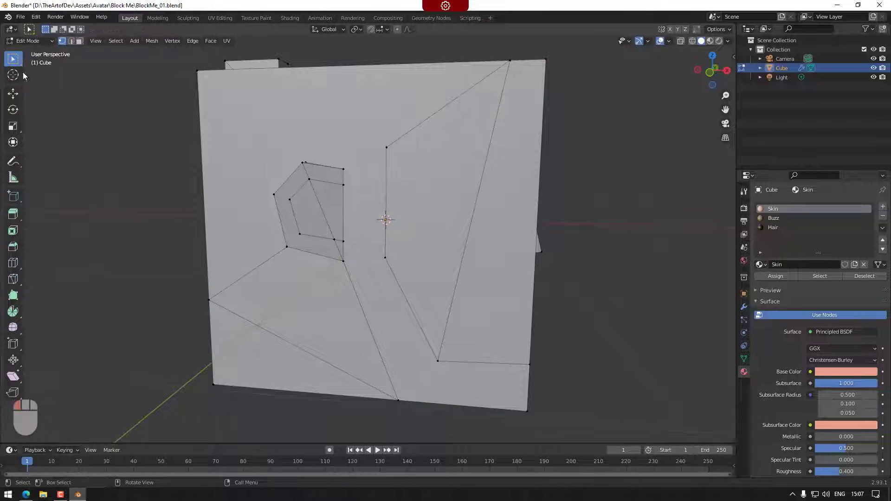
left_click(345, 243, "shift")
right_click(546, 264)
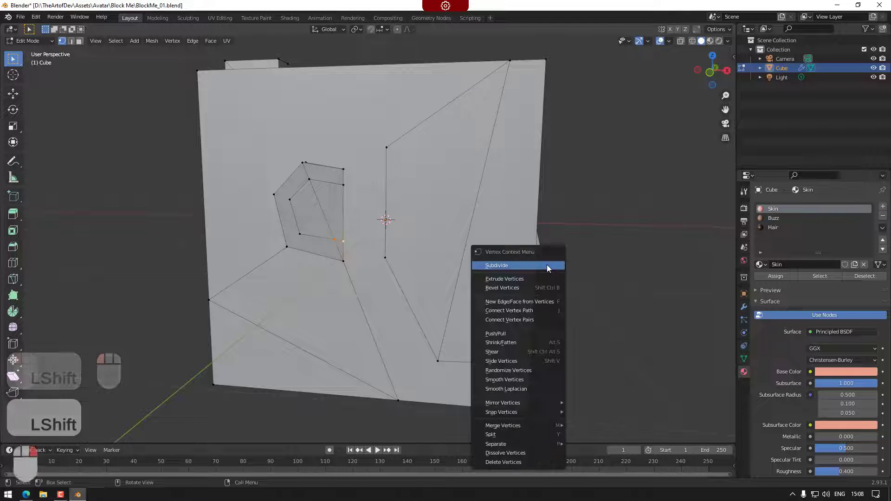
mouse_move(537, 426)
left_click(589, 413)
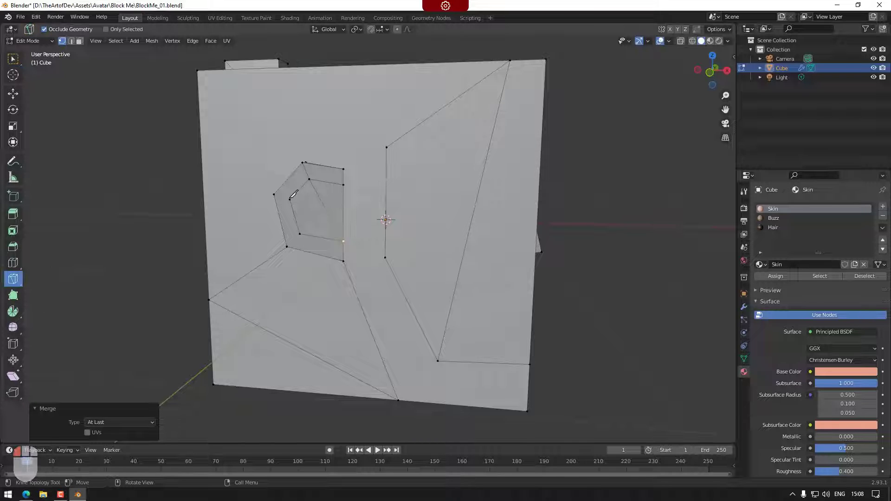
Step: Knife-cut two short edges joining the inset outline's upper and lower back corners to the matching outer corners of the ear
left_click(290, 199)
left_click(274, 194)
key("Return")
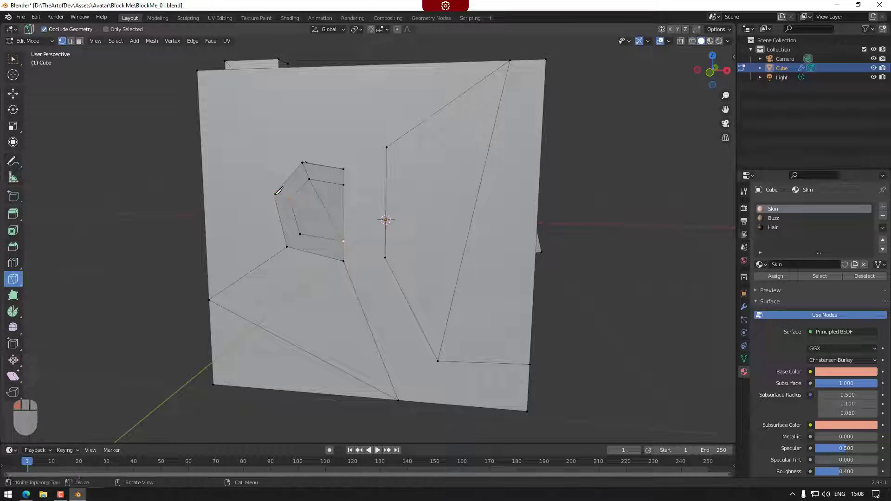
left_click(300, 233)
left_click(287, 247)
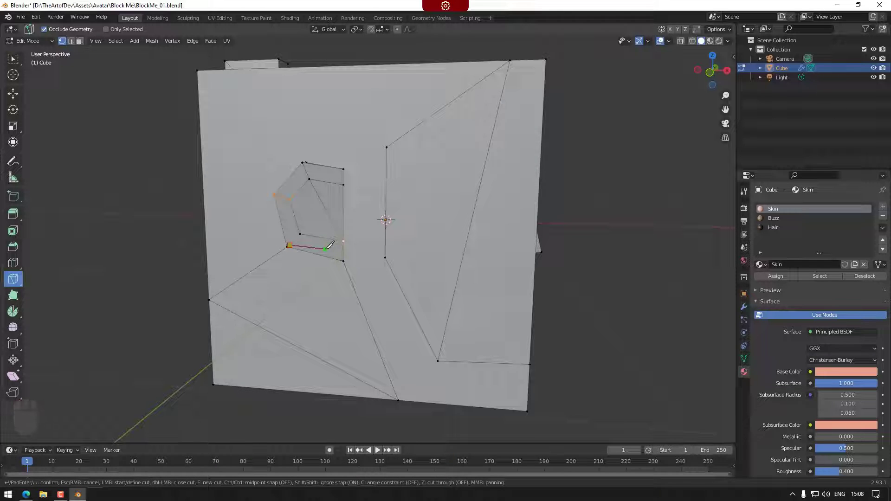
key("Escape")
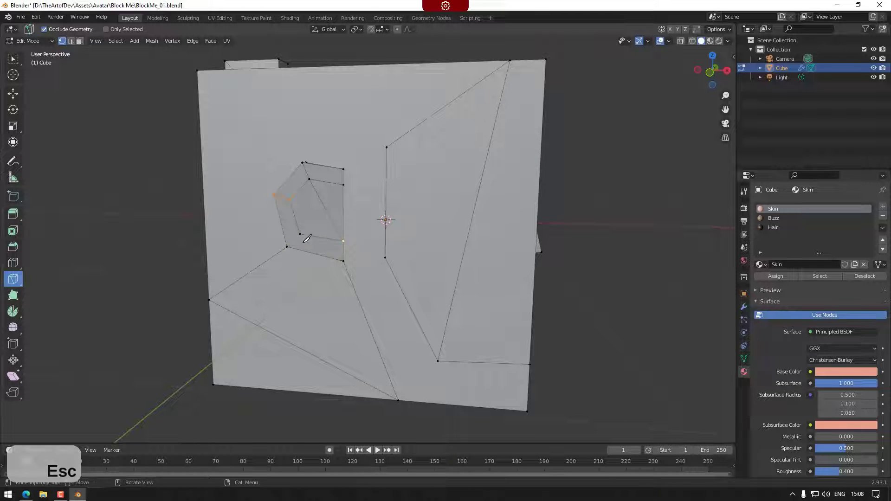
left_click(300, 234)
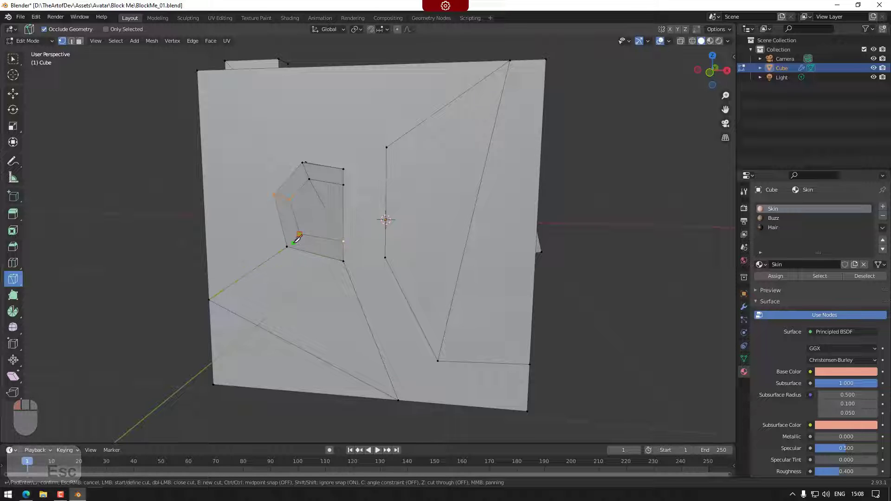
left_click(288, 246)
key("Return")
middle_click_drag(293, 240, 360, 248)
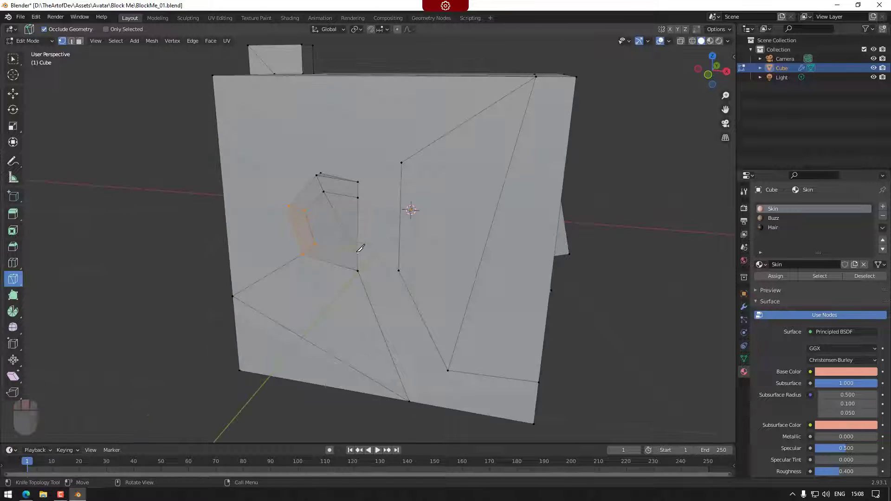
left_click_drag(360, 250, 323, 238)
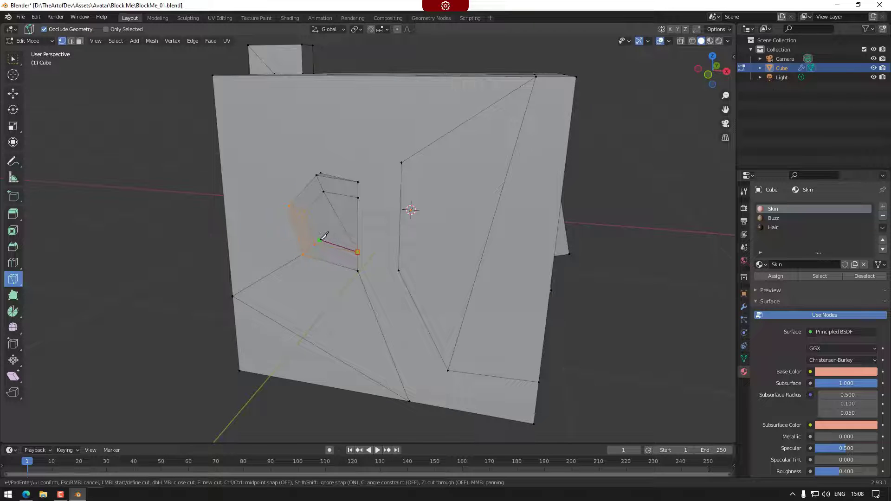
left_click(315, 245)
key("Escape")
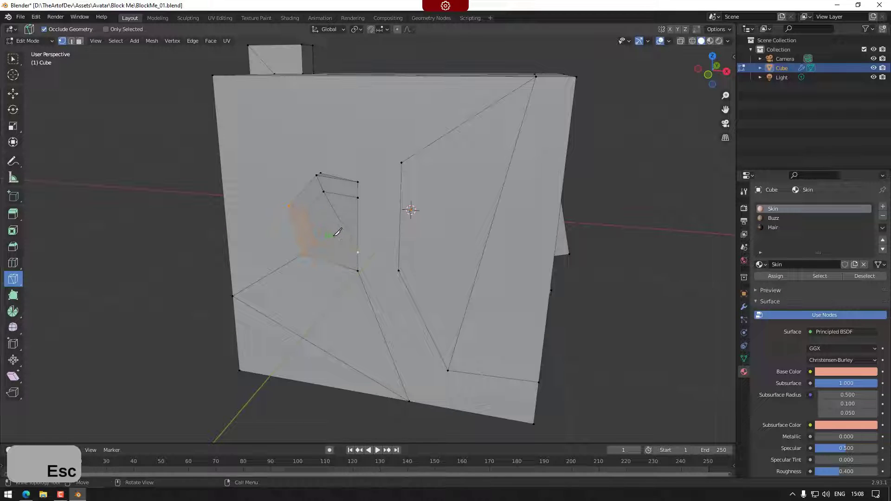
Step: Knife-cut a second, slightly smaller outline inside the ear's inset, starting and ending at its two front-edge vertices
left_click_drag(357, 252, 320, 237)
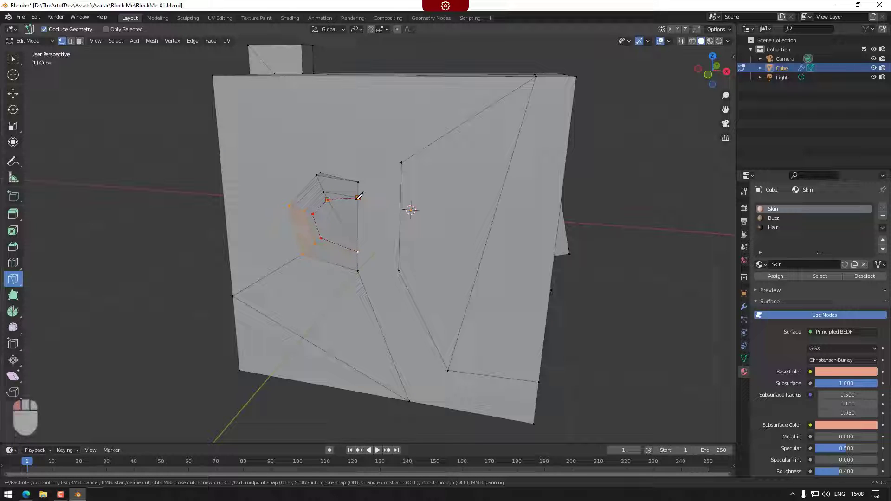
key("Return")
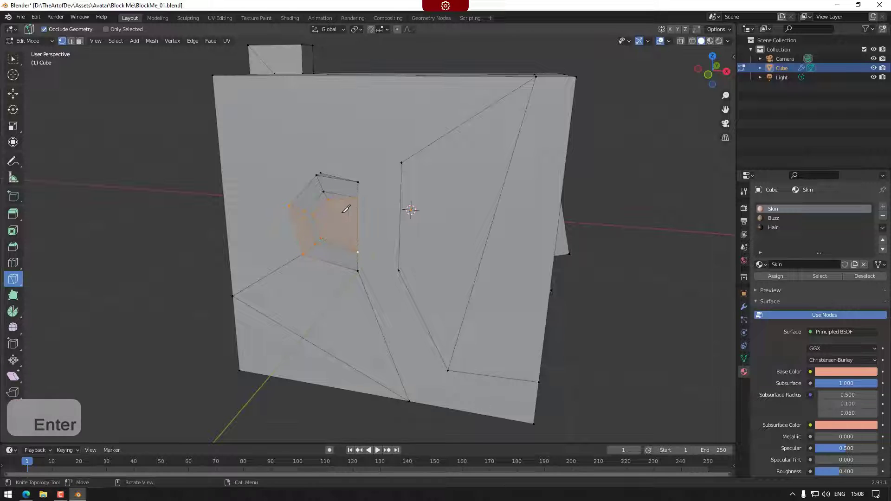
Step: Flatten the three back vertices of the innermost ear outline by scaling them to 0 along the Y axis
key("1")
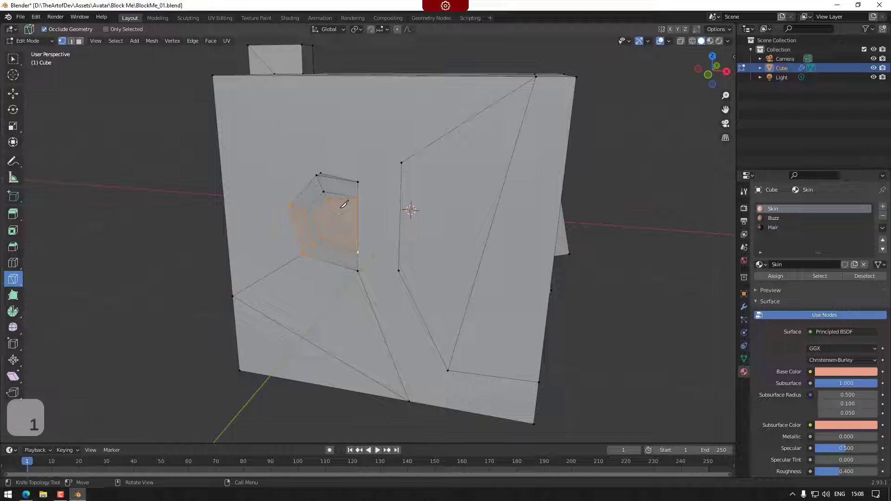
left_click(13, 59)
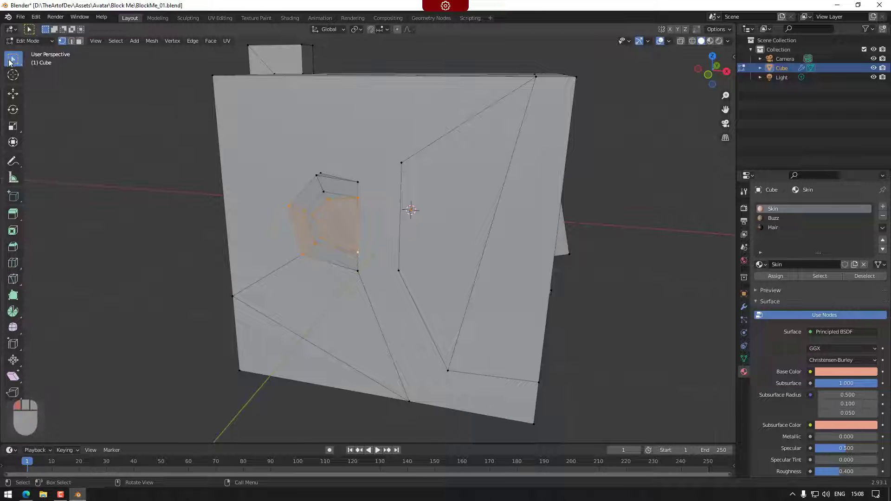
left_click(331, 200)
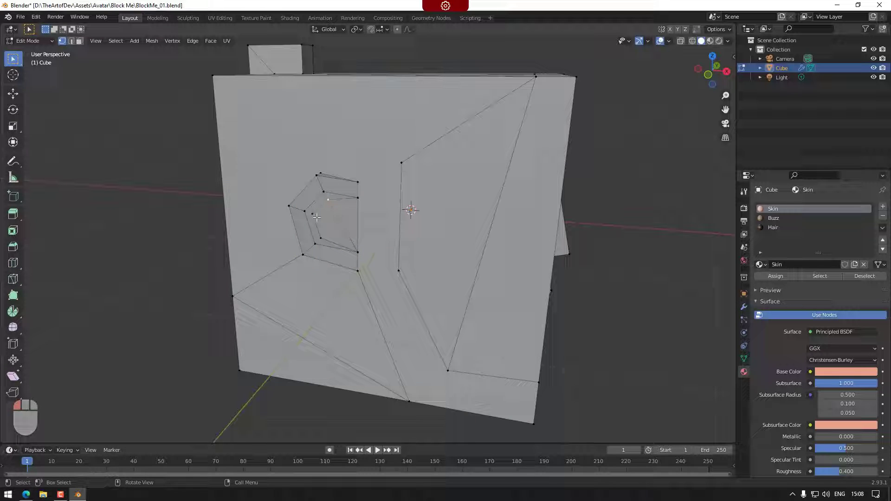
left_click(321, 238, "shift")
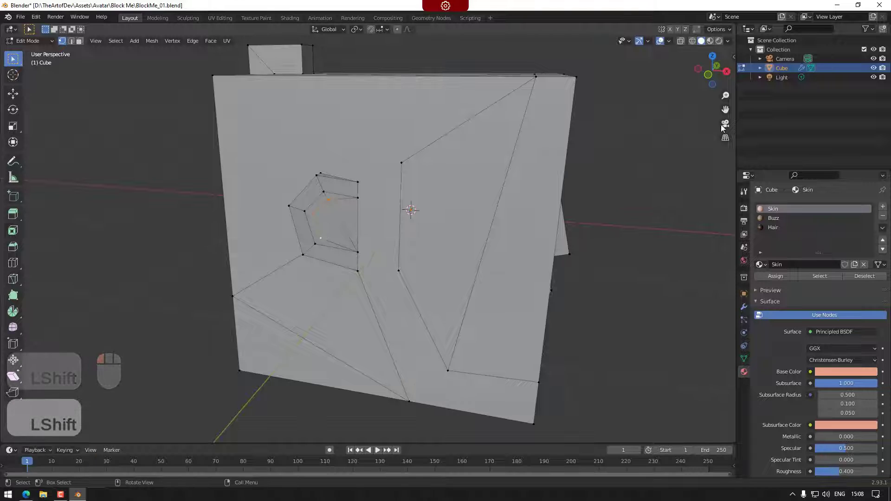
left_click(727, 71)
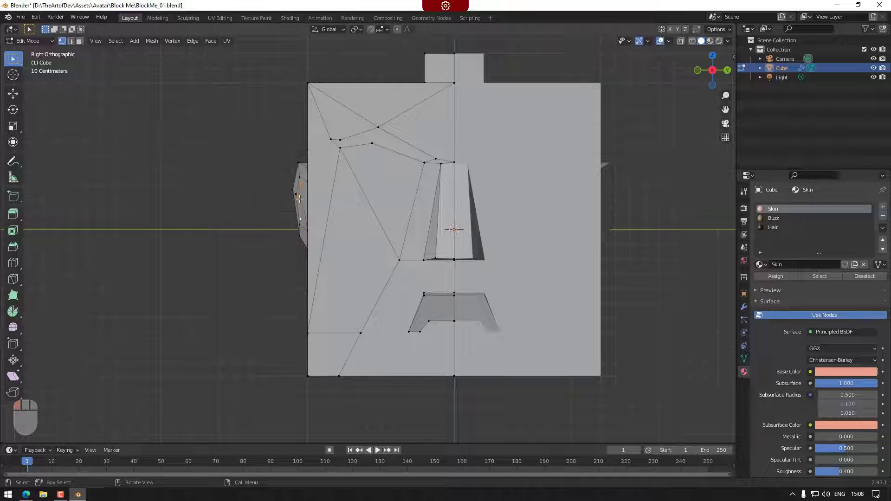
scroll(299, 199, "up", 1)
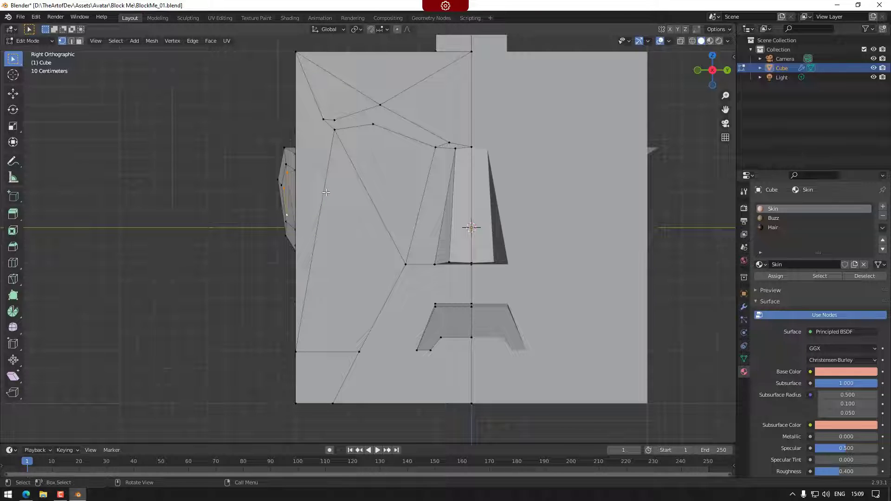
key("s")
key("x")
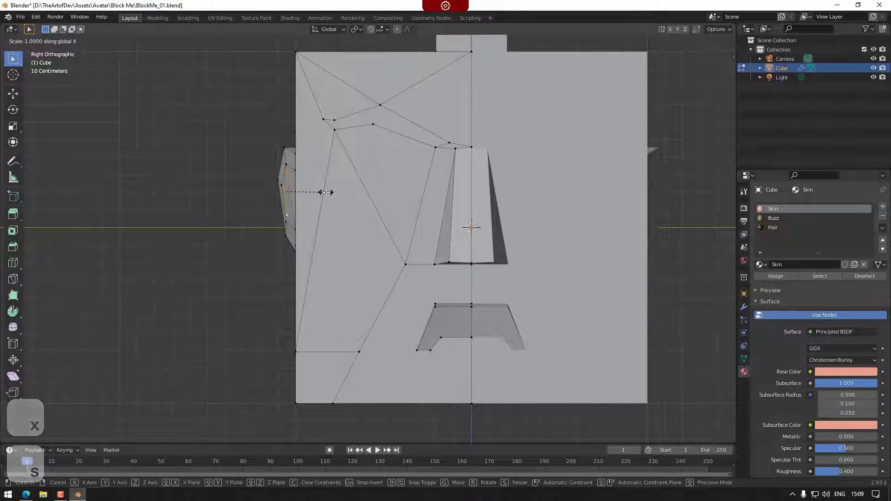
key("y")
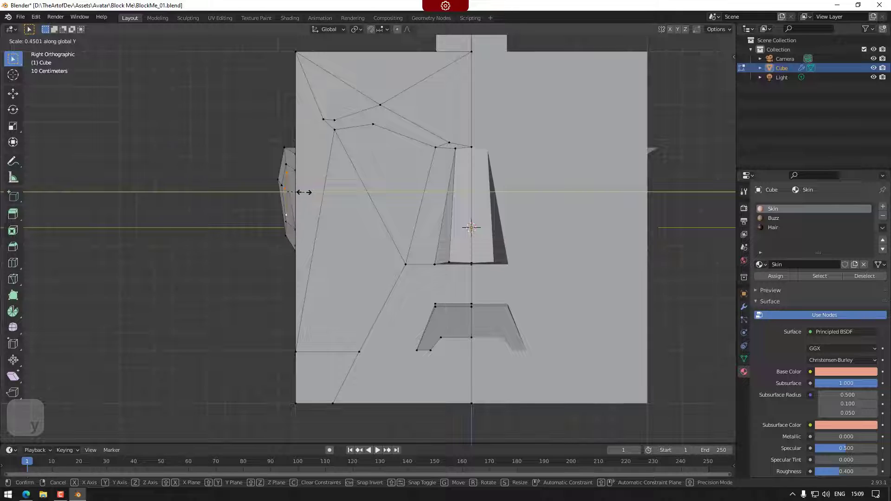
key("0")
key("Return")
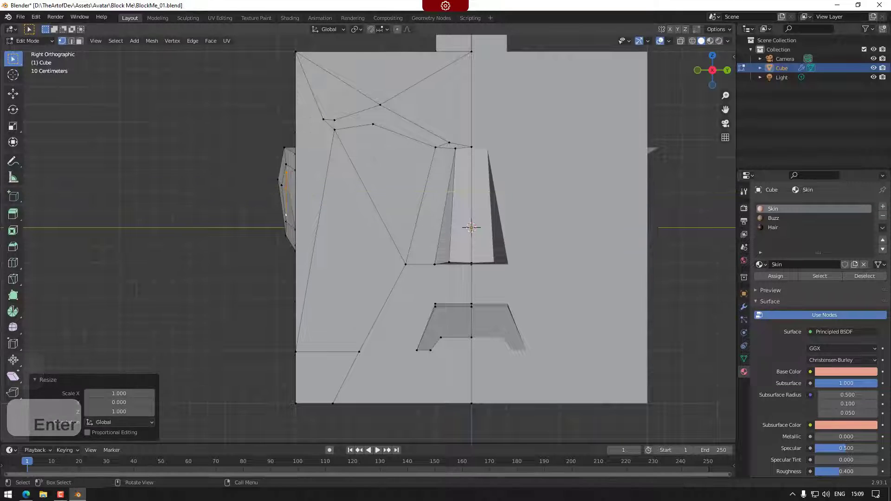
Step: Move the innermost ear outline's three back vertices about 0.053 m along Y, recessing them into the head
key("g")
key("y")
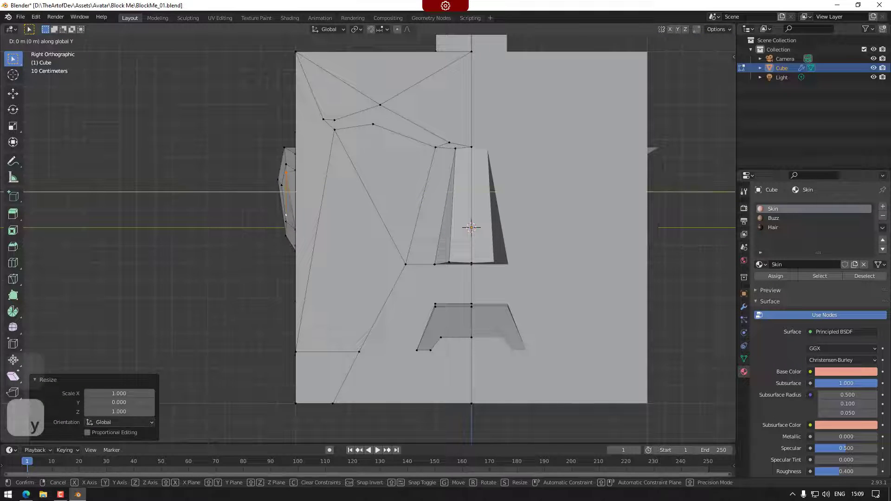
left_click(315, 190)
middle_click_drag(316, 191, 349, 196, "shift")
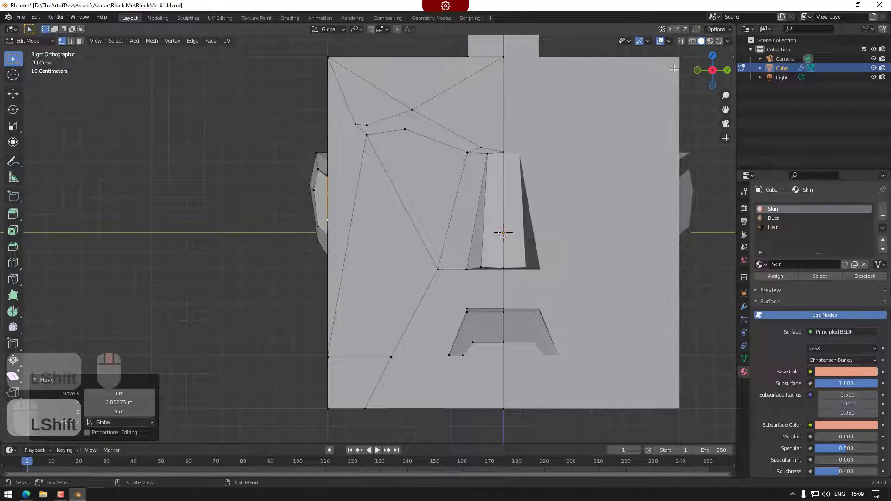
Step: In the front view, move each of the innermost ear outline's three back vertices outward, close to the matching inset corner
left_click(697, 69)
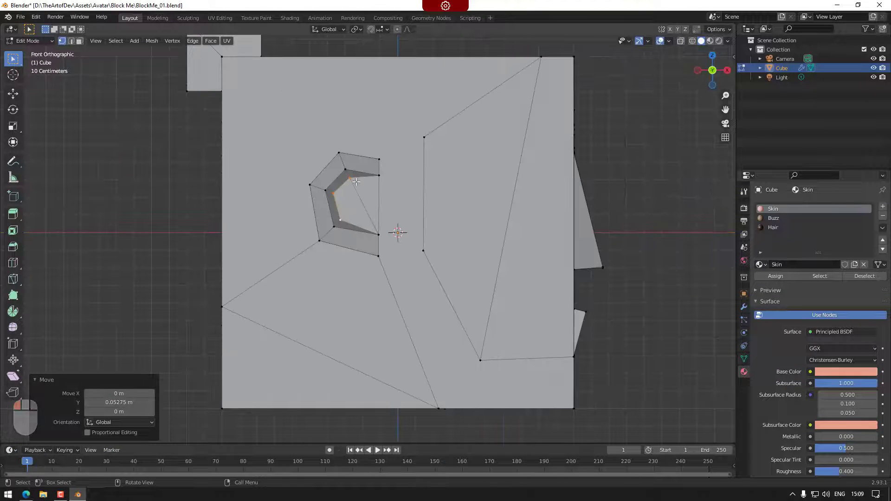
left_click(349, 181)
key("g")
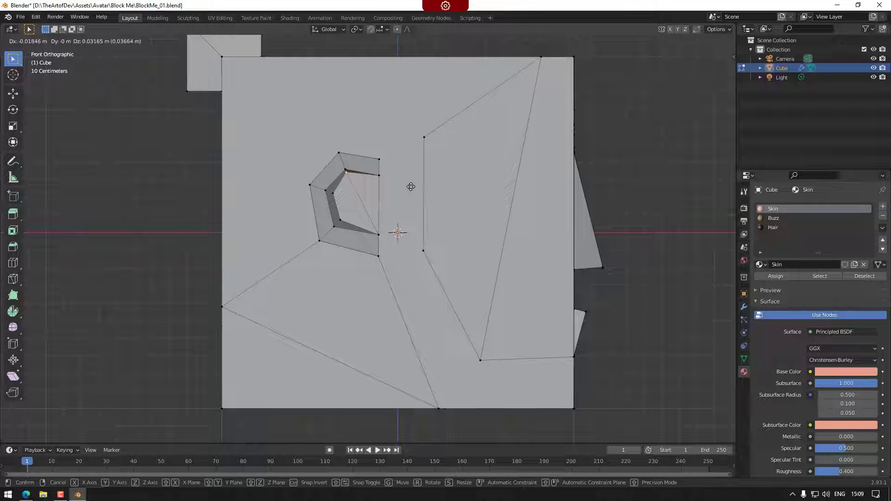
left_click(411, 186)
left_click(332, 194)
key("g")
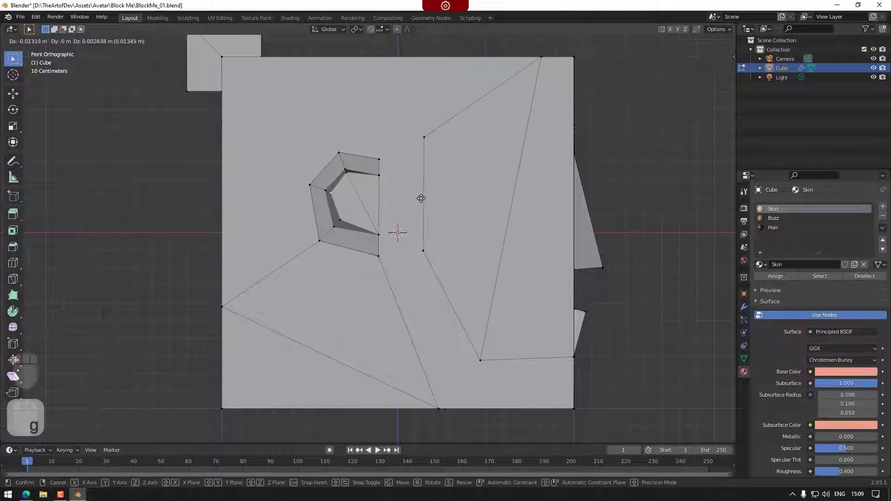
left_click(420, 197)
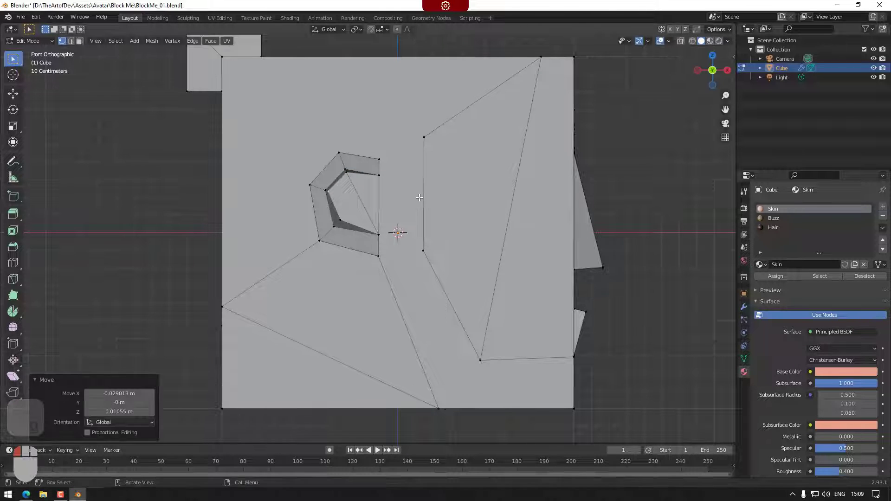
left_click(341, 220)
key("g")
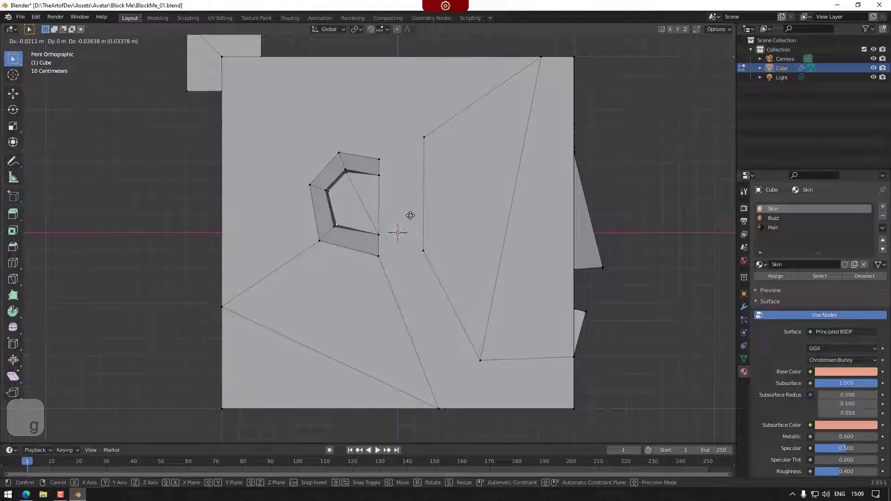
left_click(411, 215)
Step: Knife-cut short edges joining the inset outline's lower and middle back corners to the matching recessed vertices inside the ear
middle_click_drag(452, 256, 420, 265, "shift")
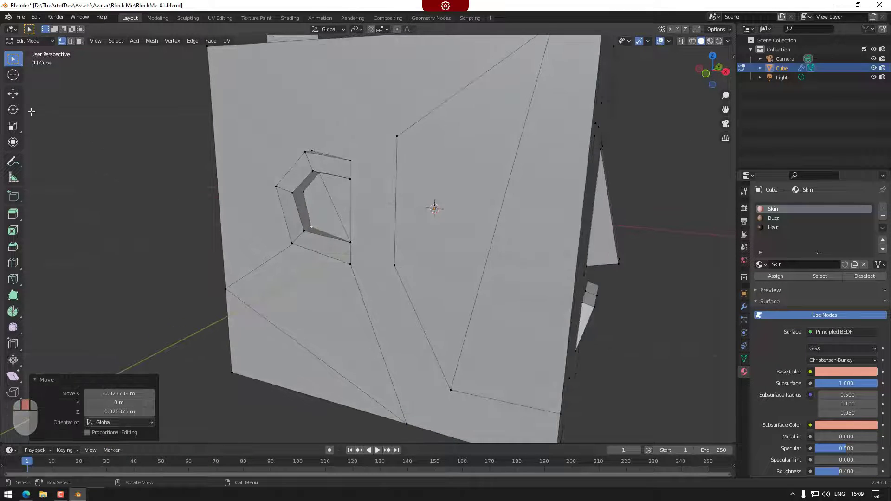
left_click(13, 279)
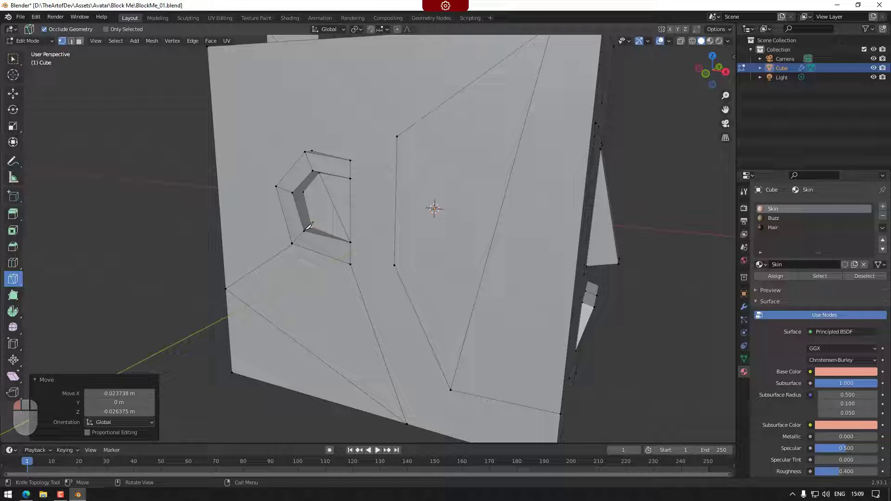
left_click(305, 230)
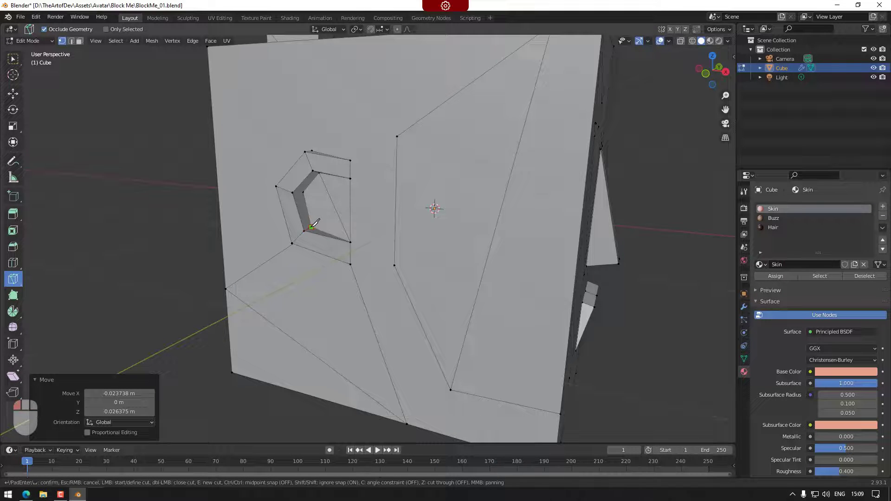
key("Return")
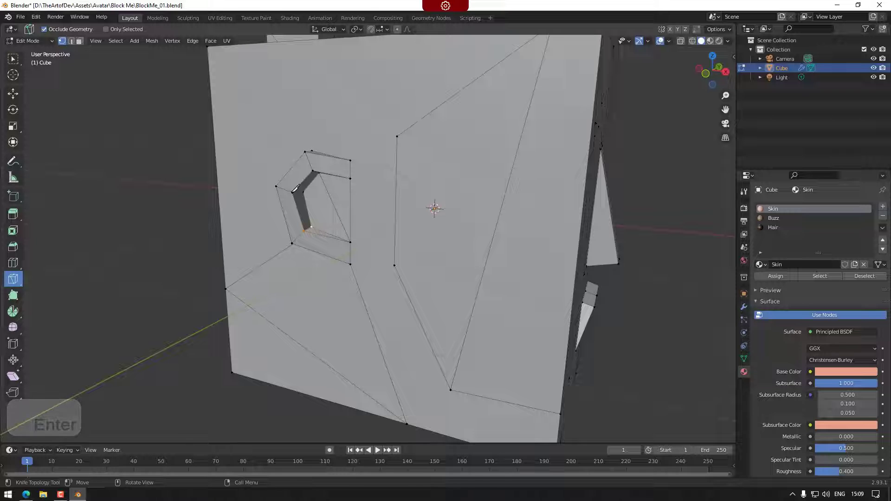
left_click(302, 192)
key("Return")
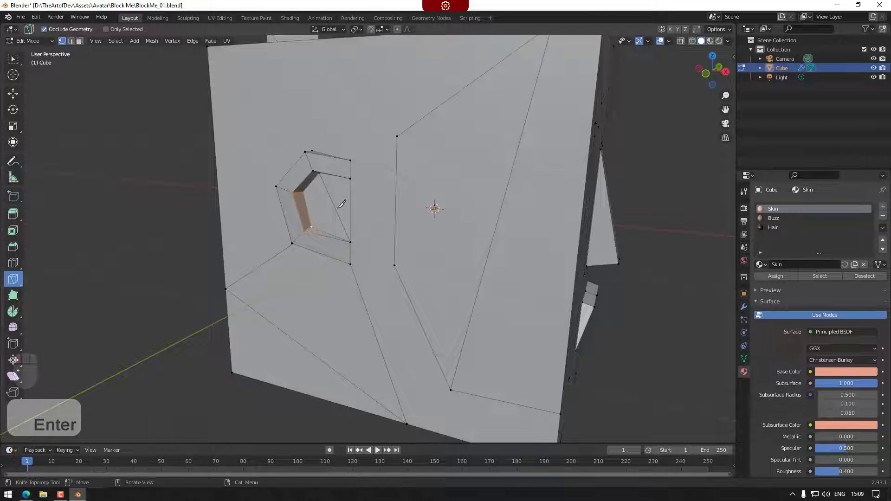
middle_click_drag(389, 261, 317, 194, "shift")
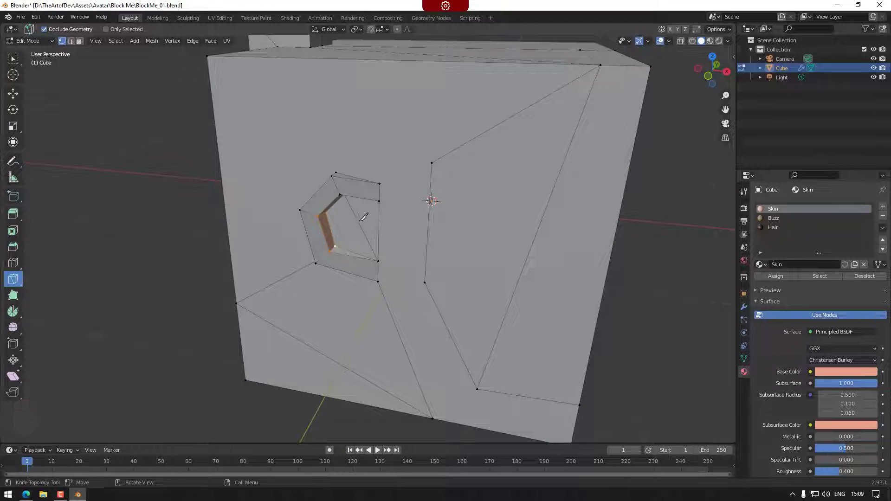
left_click(14, 62)
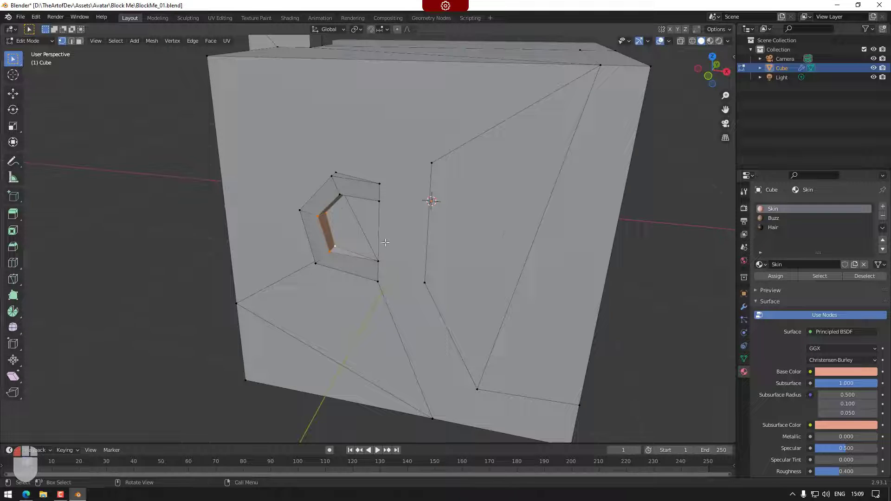
scroll(558, 318, "down", 3)
middle_click_drag(560, 340, 498, 306, "shift")
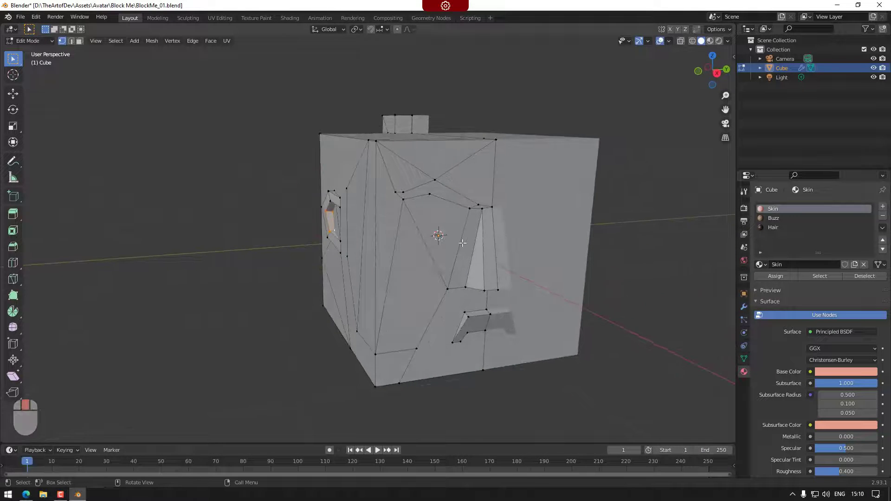
scroll(463, 243, "up", 1)
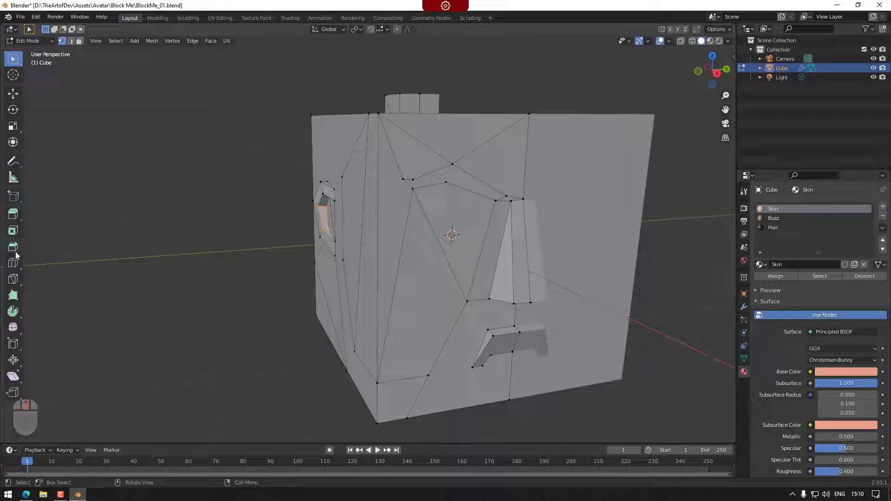
left_click(13, 279)
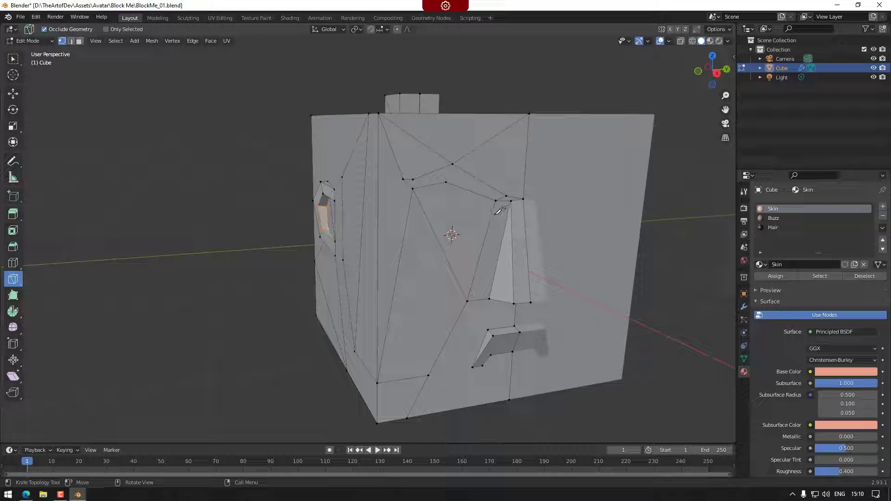
left_click(408, 211)
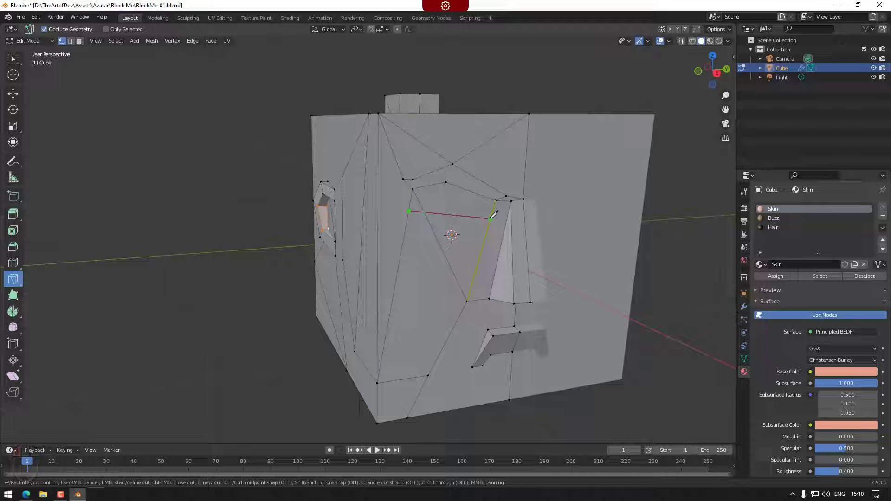
left_click(491, 219)
key("Return")
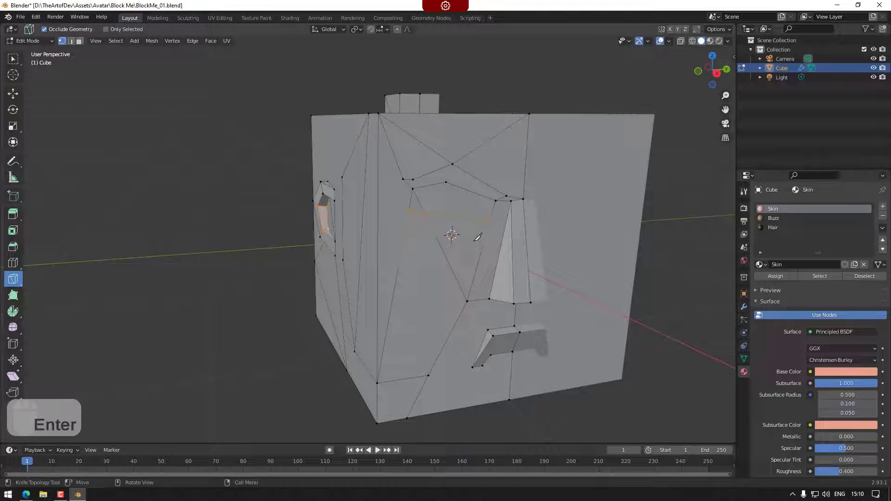
left_click(699, 73)
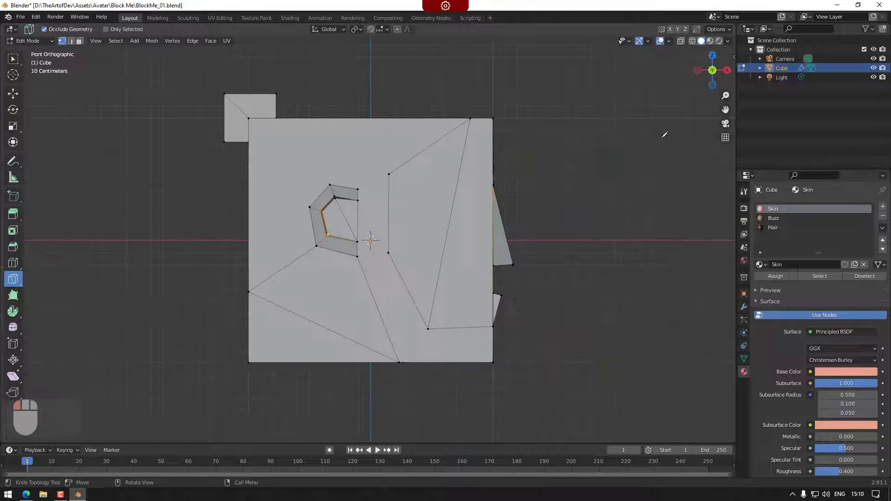
key("g")
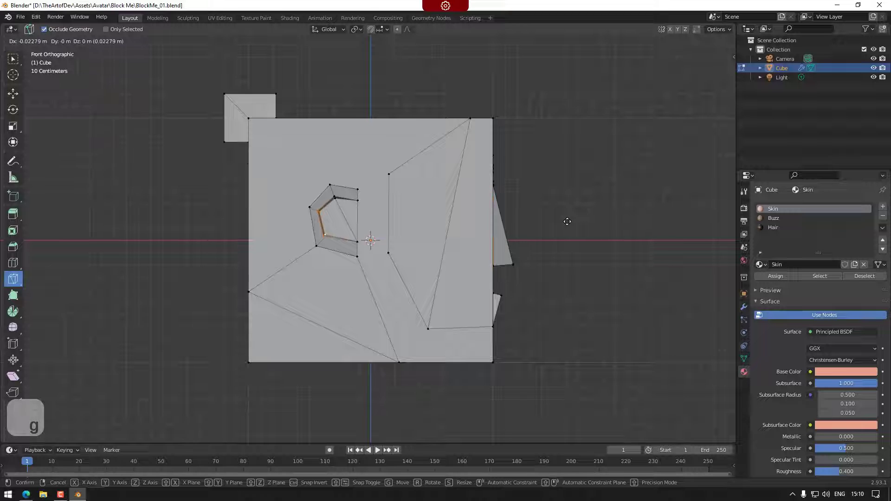
right_click(578, 218)
key("ctrl+z")
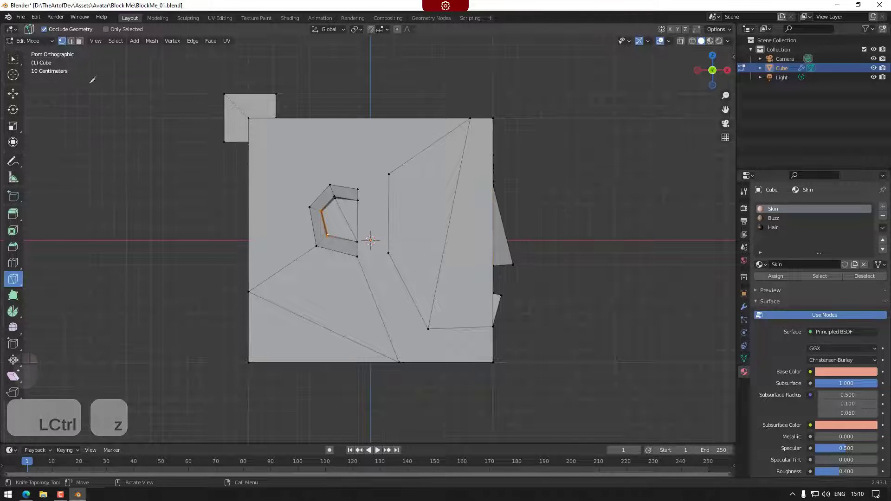
left_click(13, 59)
Step: Knife-cut a horizontal line below the brow from the nose's outer side edge to the face's vertical corner edge
middle_click_drag(595, 278, 469, 290)
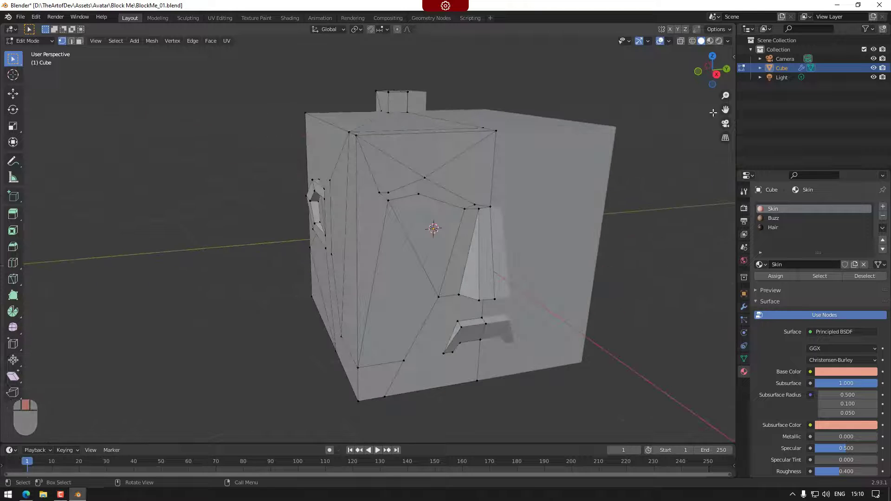
left_click(14, 279)
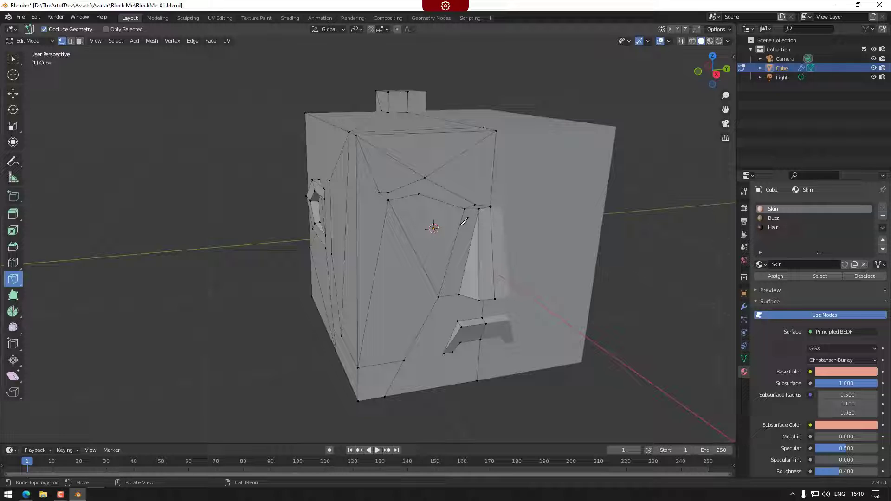
left_click(460, 226)
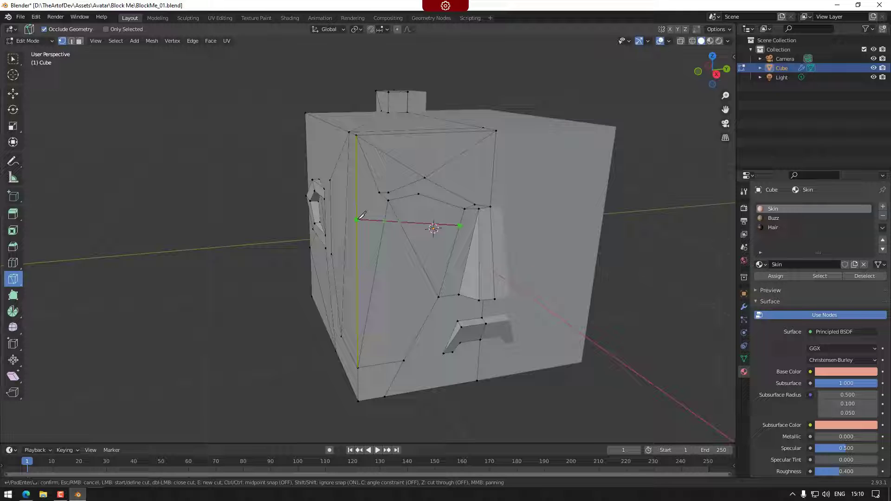
left_click(356, 219)
key("Return")
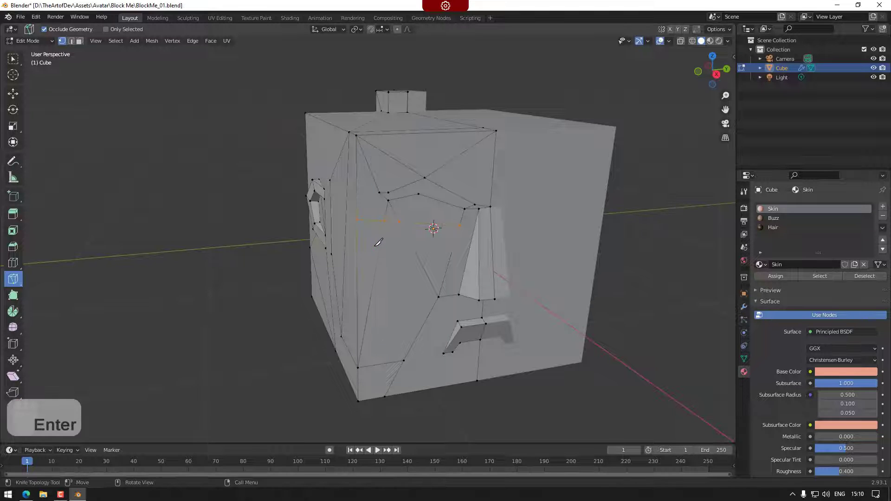
Step: Knife-cut a second horizontal line below the first from the face corner to the nose ridge, and extend the upper line to that ridge
left_click(358, 243)
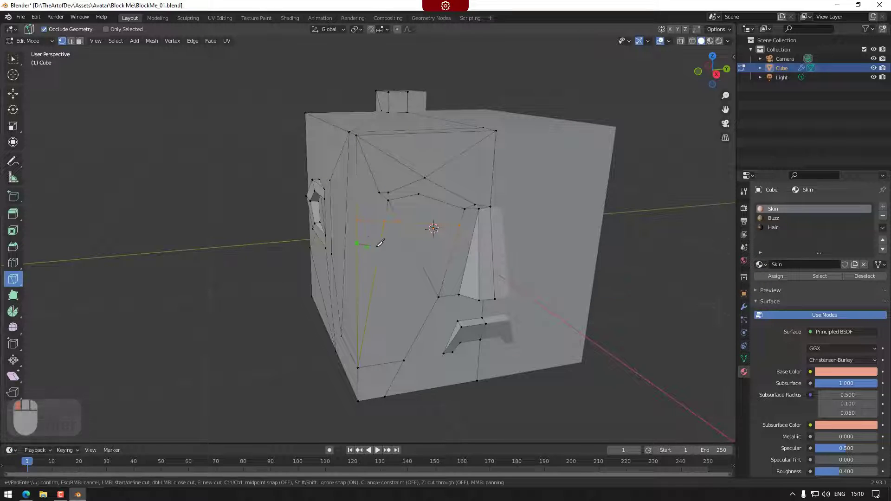
left_click(469, 248)
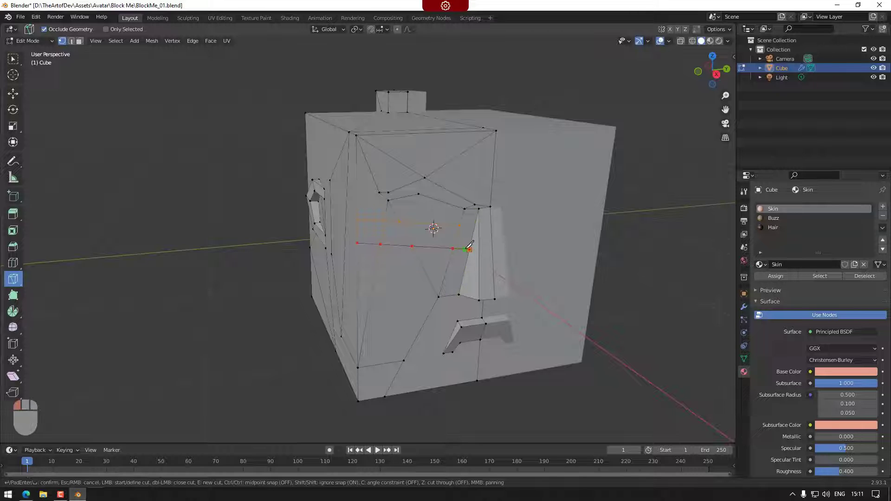
key("Return")
left_click(460, 226)
key("Return")
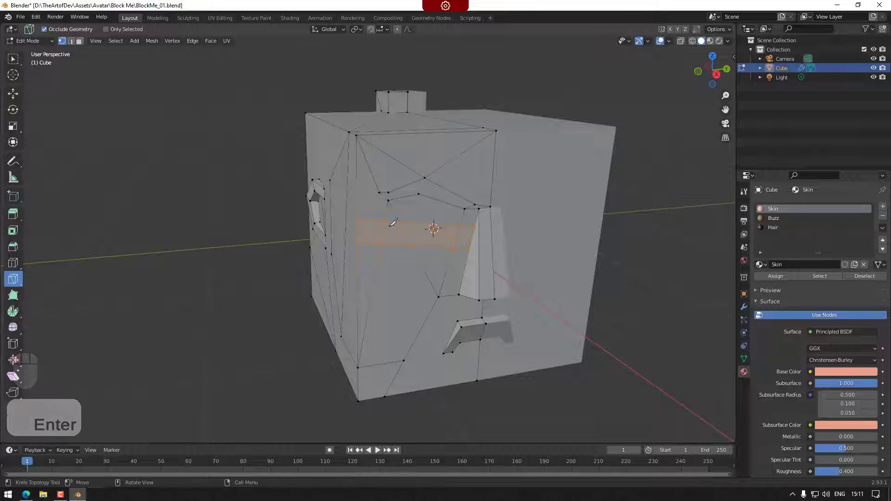
left_click(13, 59)
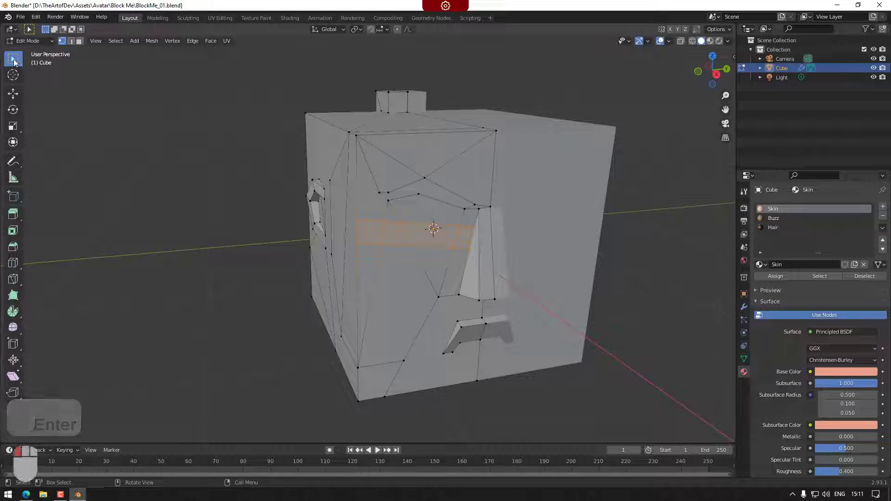
Step: Push the upper cut line's four vertices between nose and face corner about 0.08 m into the head along X and 0.008 m up
left_click(458, 226)
left_click(399, 221, "shift")
left_click(385, 221, "shift")
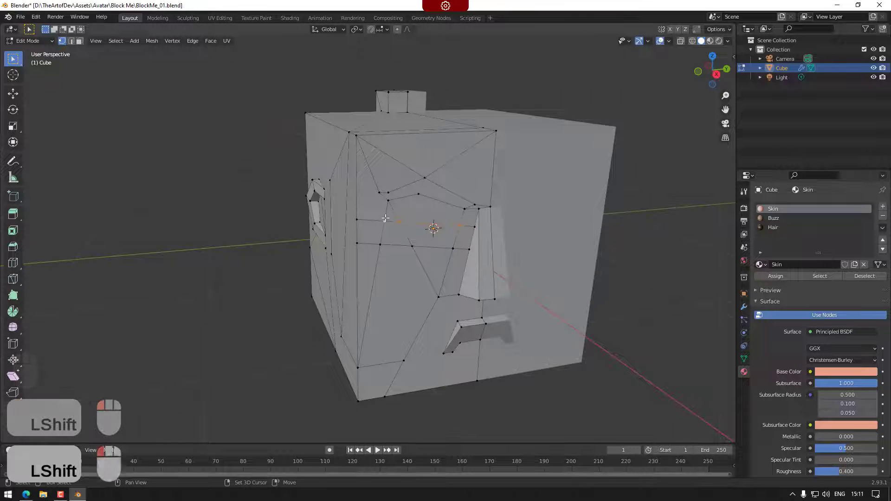
left_click(357, 219, "shift")
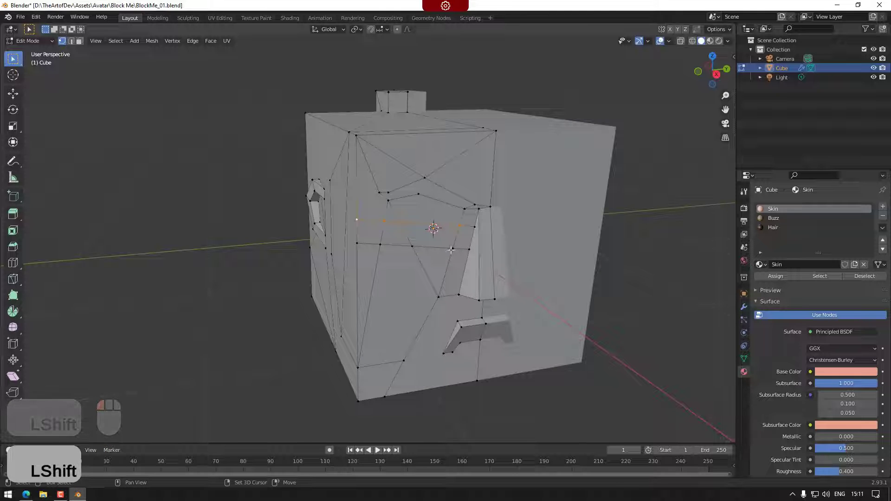
left_click(699, 73)
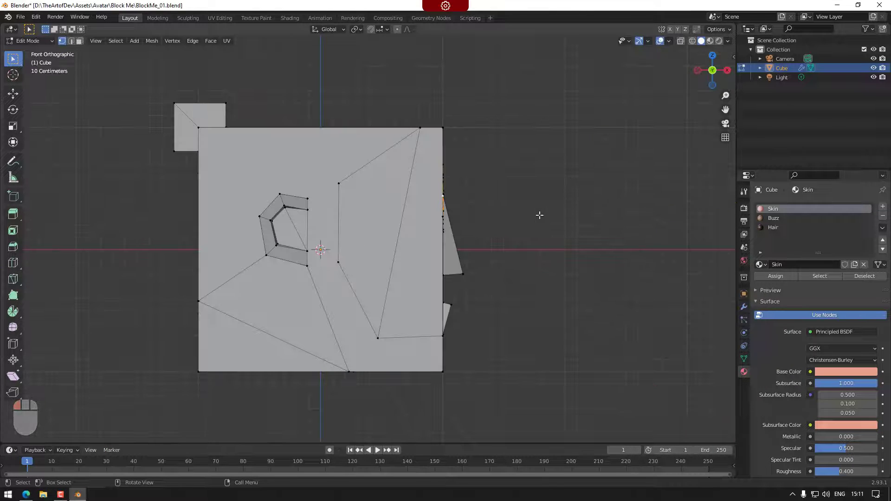
key("g")
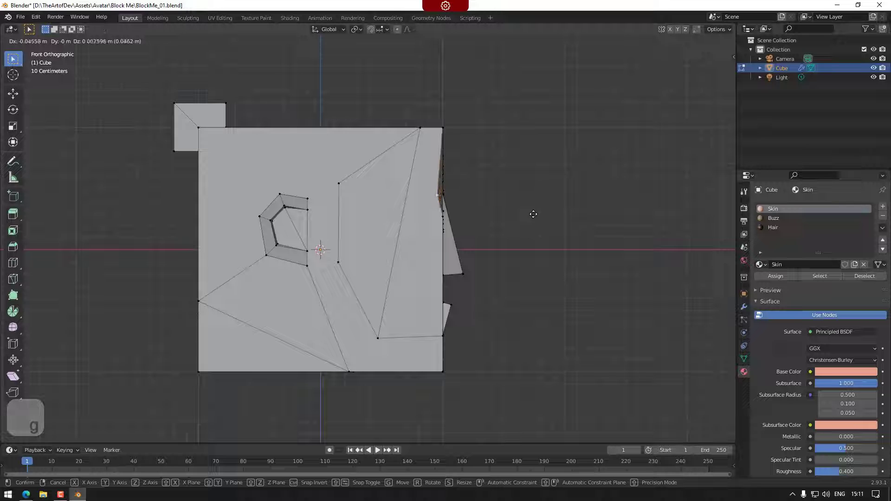
left_click(529, 214)
mouse_move(597, 247)
middle_mouse_down("shift")
mouse_move(559, 264)
mouse_move(582, 252)
middle_mouse_up("shift")
middle_click_drag(588, 261, 531, 275)
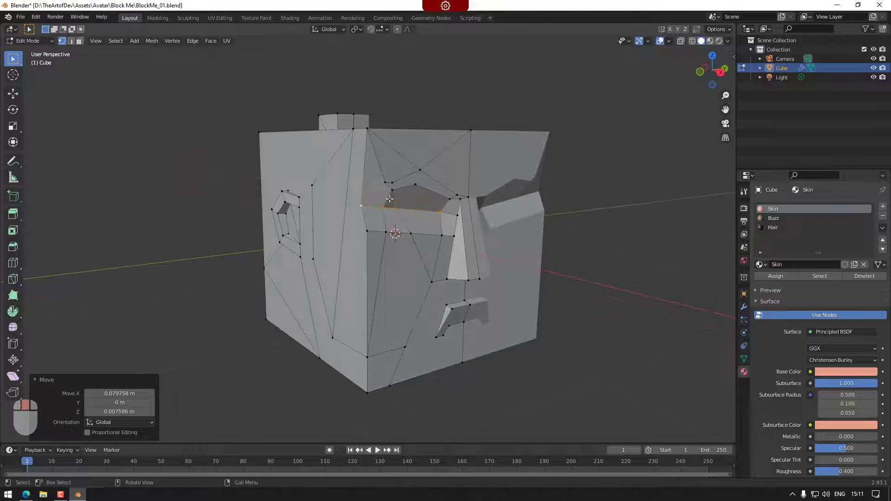
Step: Undo the upper cut line's last push and knife-cut an edge from the brow's outer lower vertex to the face's vertical corner edge
key("ctrl+z")
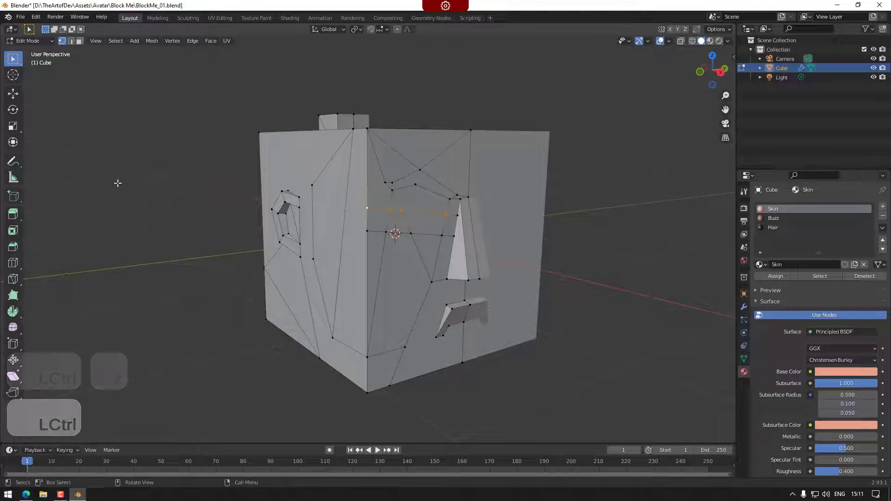
left_click(13, 279)
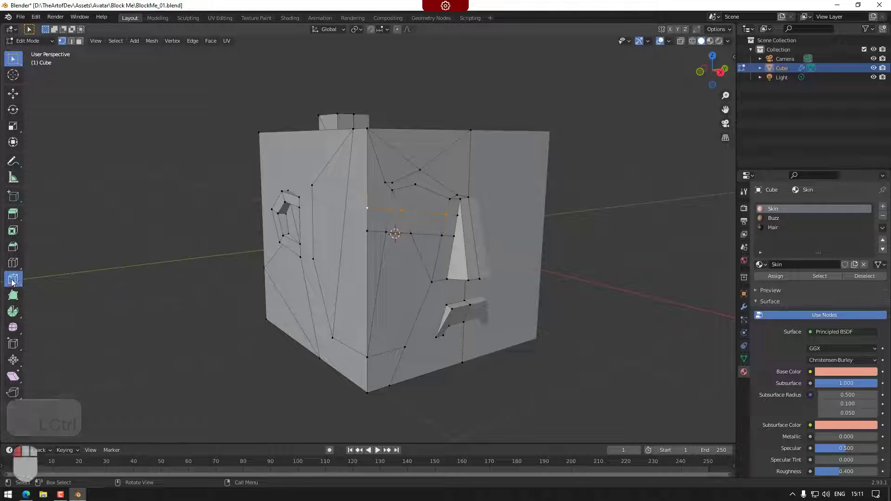
left_click(392, 190)
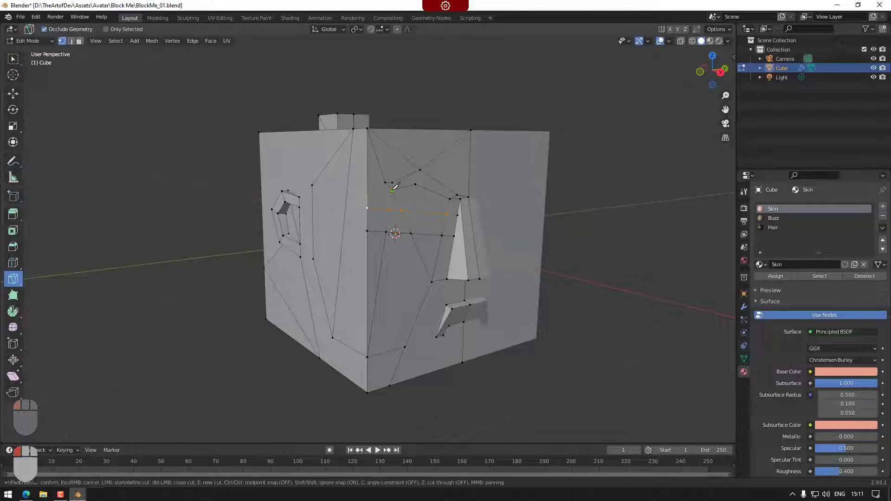
left_click(368, 187)
key("Return")
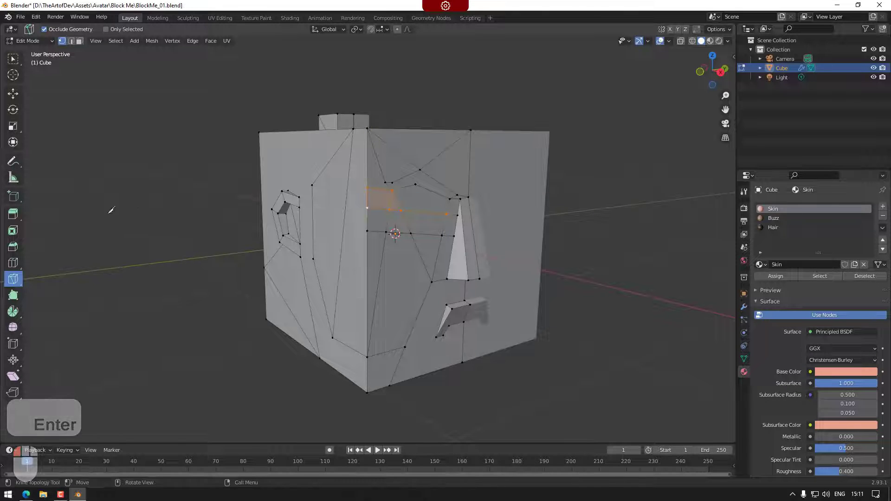
Step: Push the upper cut line's four vertices between nose and face corner about 0.118 m into the head along X and 0.008 m up
left_click(13, 59)
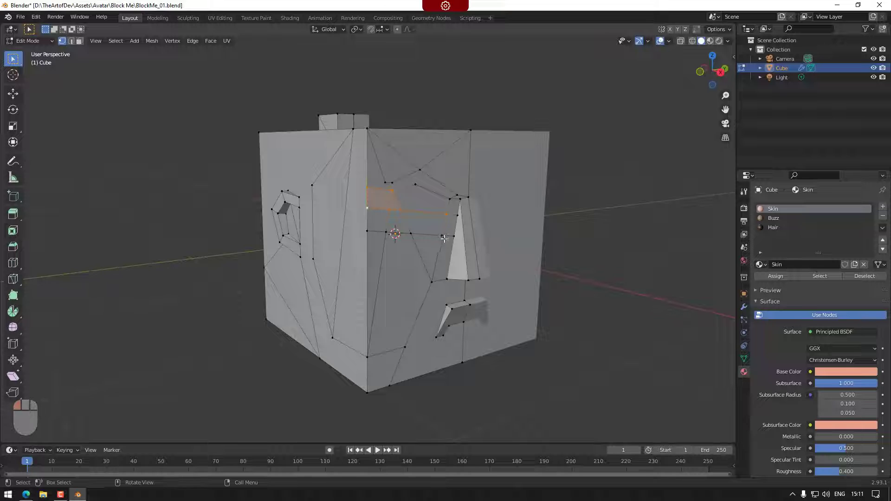
left_click(446, 215)
left_click(401, 211, "shift")
left_click(389, 210, "shift")
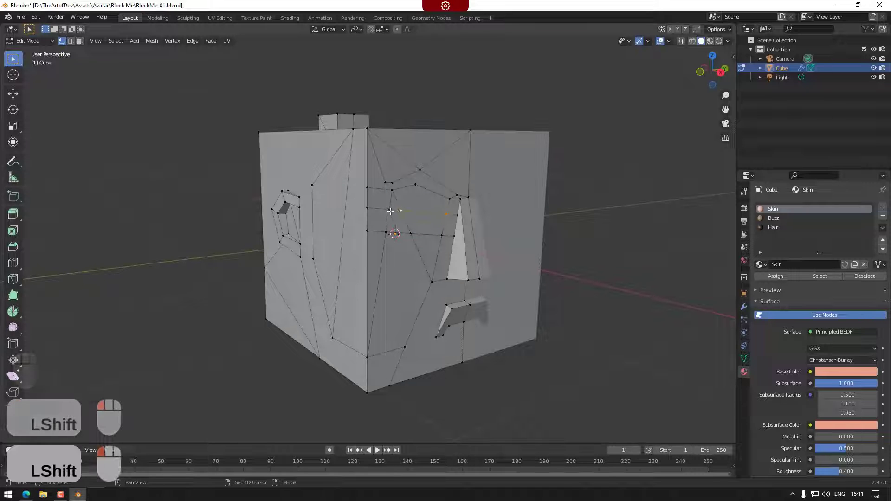
left_click(700, 71)
key("g")
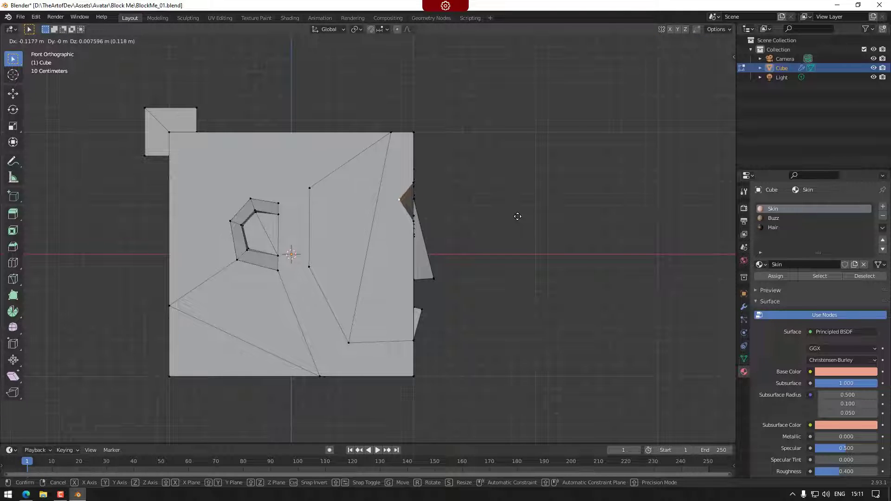
left_click(518, 216)
Step: Merge the upper cut line's middle vertex into its neighbour nearer the face corner using At Last
middle_click_drag(561, 284, 385, 226, "shift")
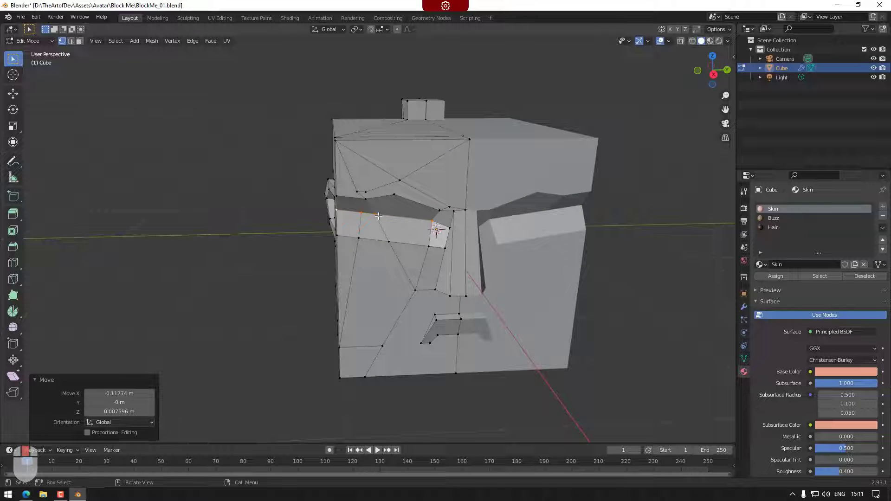
left_click(378, 216)
left_click(363, 214, "shift")
right_click(601, 245)
mouse_move(608, 244)
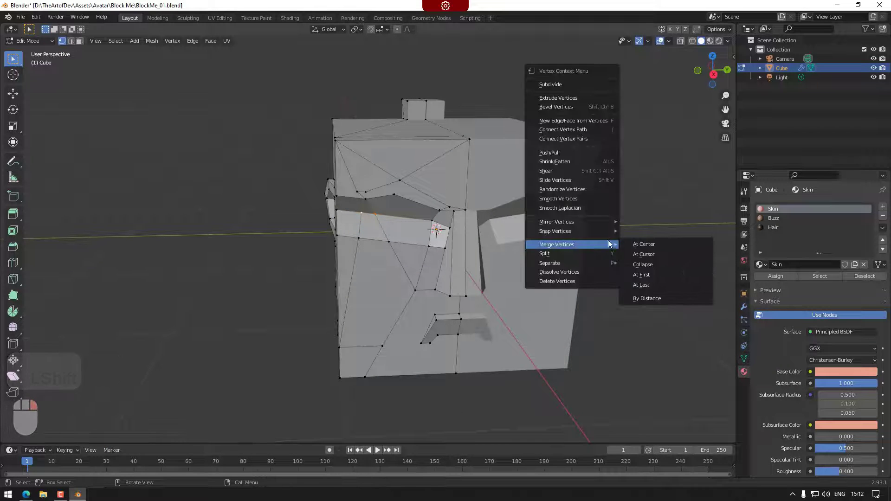
left_click(643, 285)
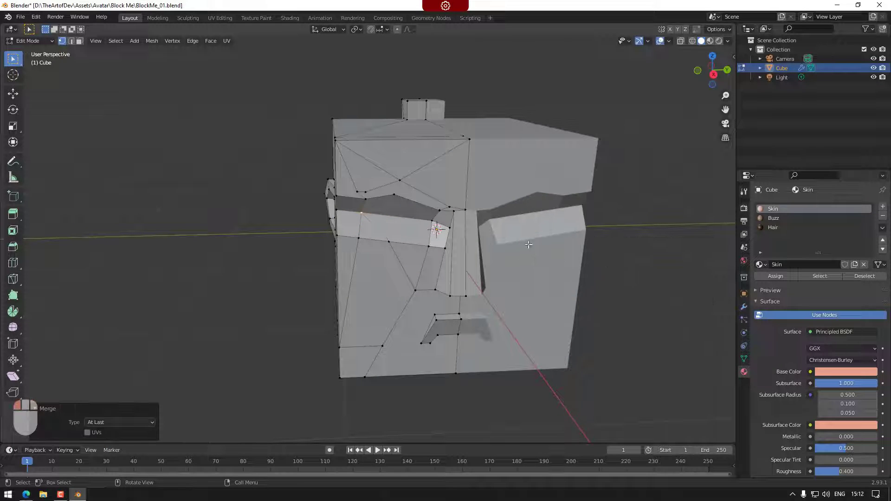
Step: Merge the lower cut line's two outer-cheek vertices successively into the face corner vertex using At Last
left_click(387, 239)
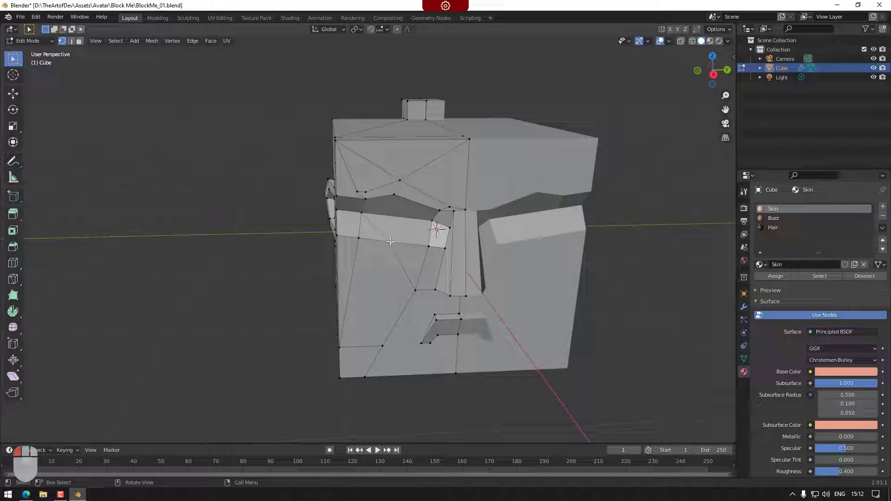
left_click(357, 238, "shift")
right_click(678, 263)
mouse_move(679, 263)
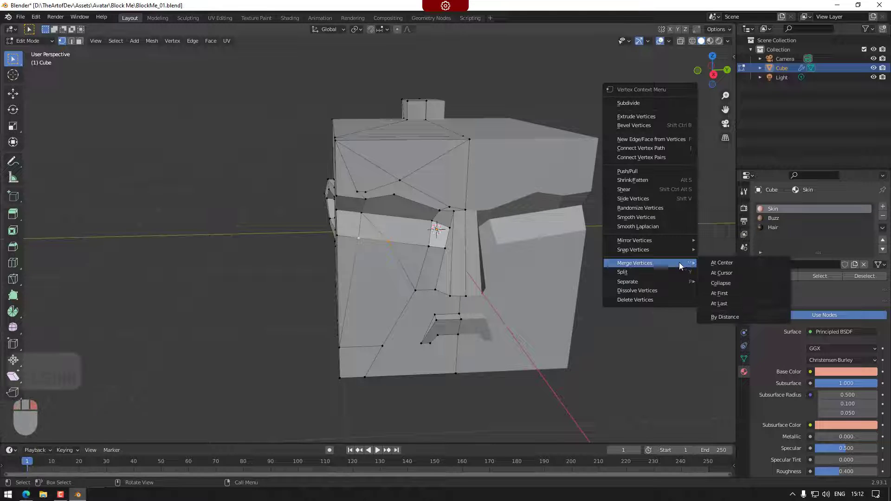
left_click(719, 304)
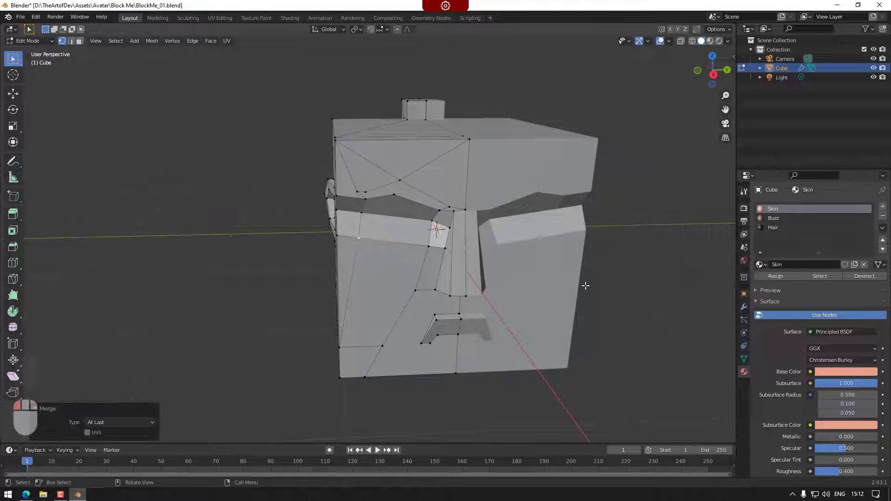
left_click(357, 238, "shift")
right_click(603, 255)
mouse_move(630, 255)
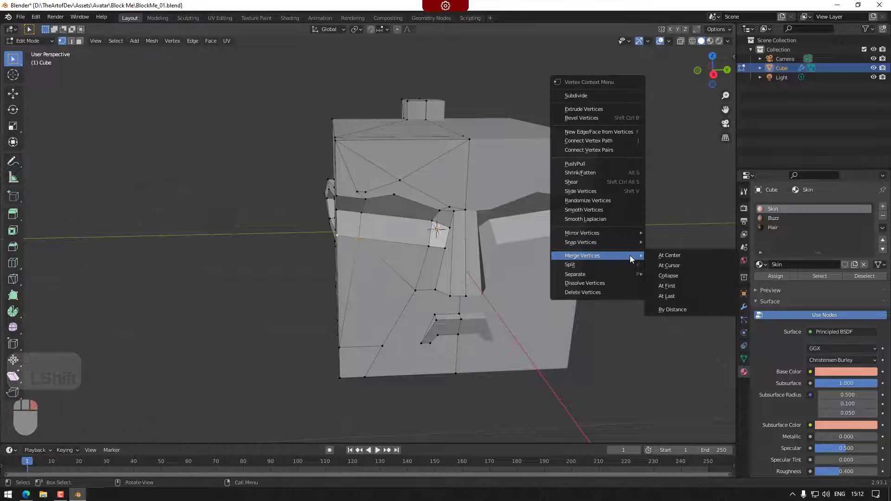
left_click(672, 295)
Step: Move the upper cut line's remaining middle vertex about 0.065 m outward along Y and 0.008 m up in the face-on view
mouse_move(405, 289)
middle_mouse_down("shift")
mouse_move(426, 289)
mouse_move(416, 297)
mouse_move(389, 277)
mouse_move(405, 277)
middle_mouse_up("shift")
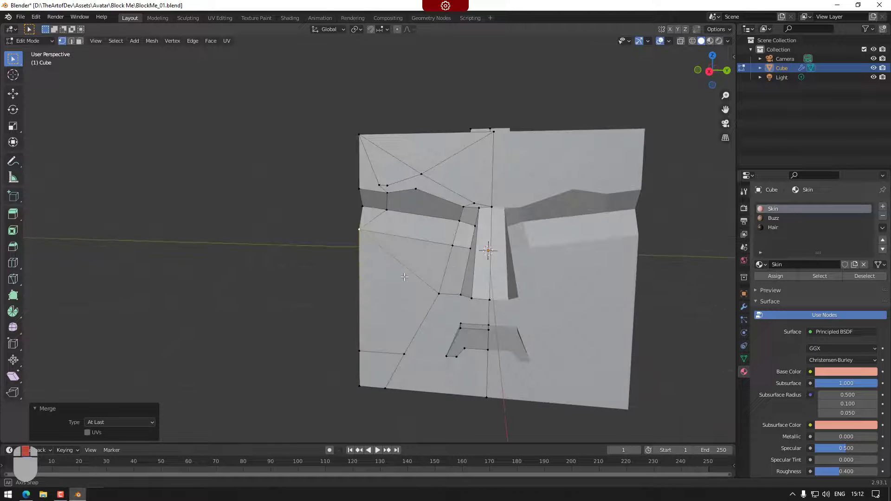
left_click(388, 209)
left_click(710, 71)
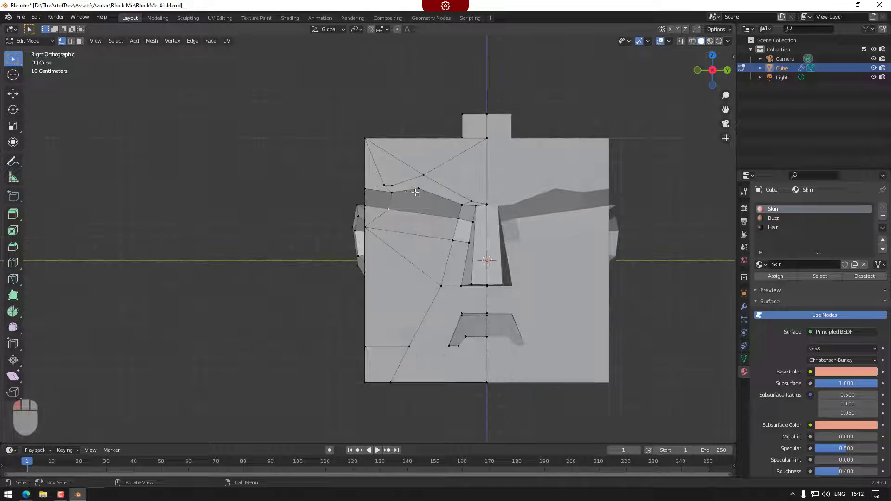
key("g")
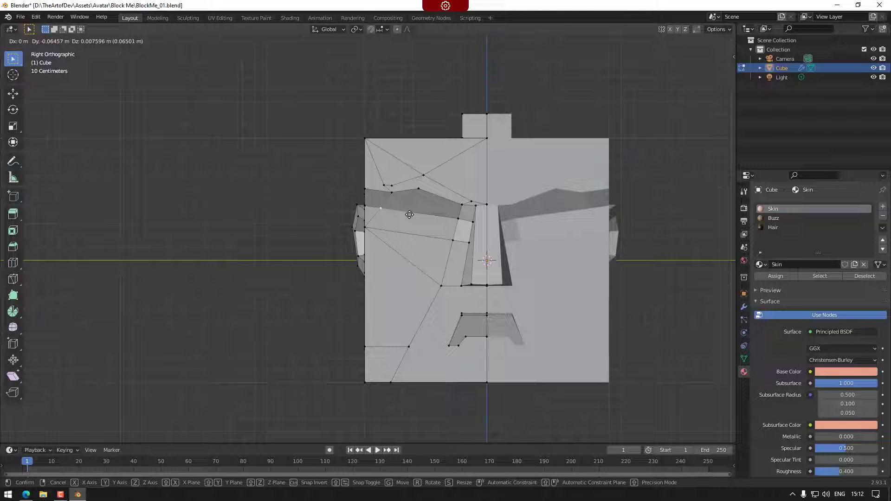
left_click(409, 215)
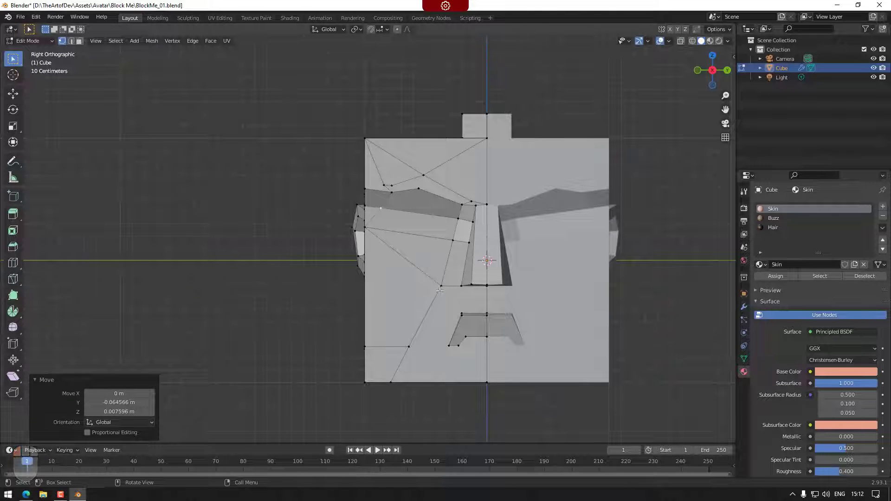
Step: Examine the sunken eye area from several angles and set the viewport shading to Material Preview
middle_click_drag(467, 290, 481, 302, "shift")
mouse_move(474, 236)
middle_mouse_down("shift")
mouse_move(482, 256)
mouse_move(400, 216)
mouse_move(433, 237)
middle_mouse_up("shift")
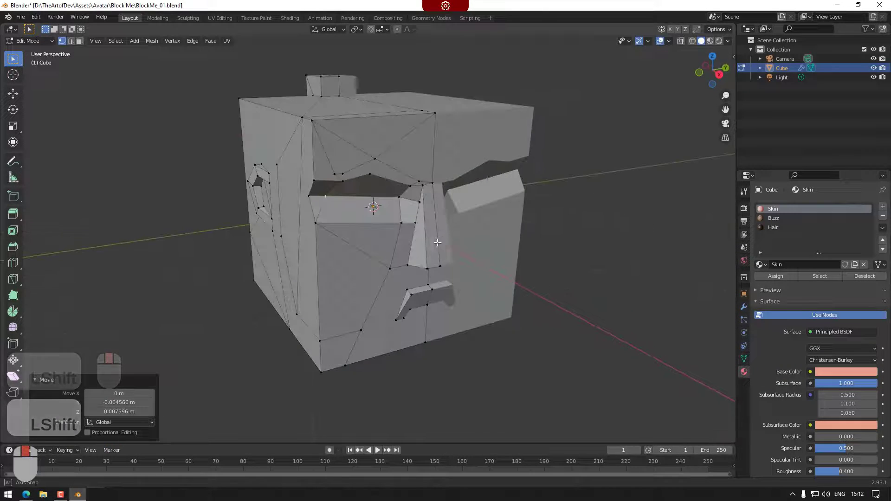
left_click(719, 40)
middle_click_drag(505, 258, 377, 317, "shift")
left_click(711, 42)
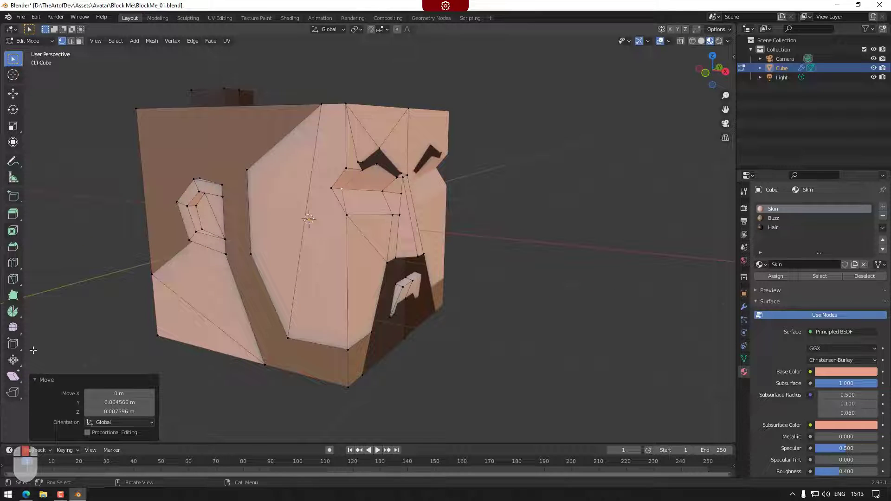
Step: Knife-cut edges on the head's side from the sunken outer eye corner to the front hairline vertex on the top edge and to the jaw vertex
left_click(17, 283)
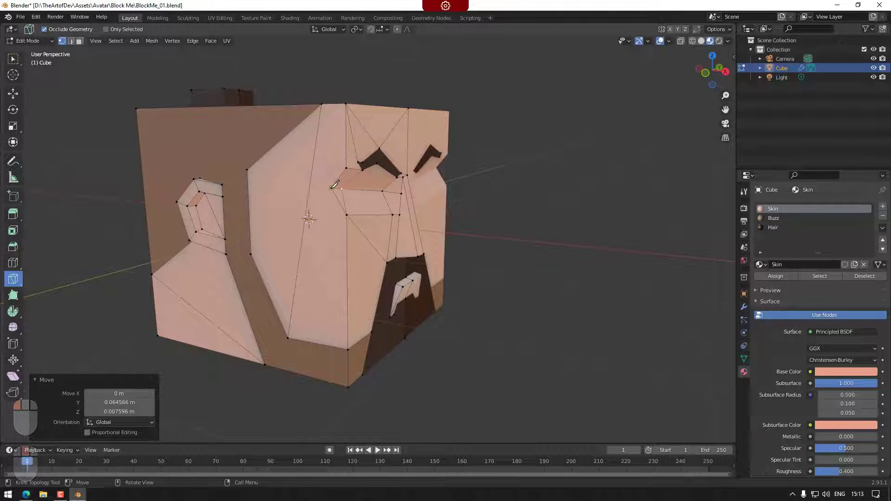
left_click(332, 188)
left_click(322, 104)
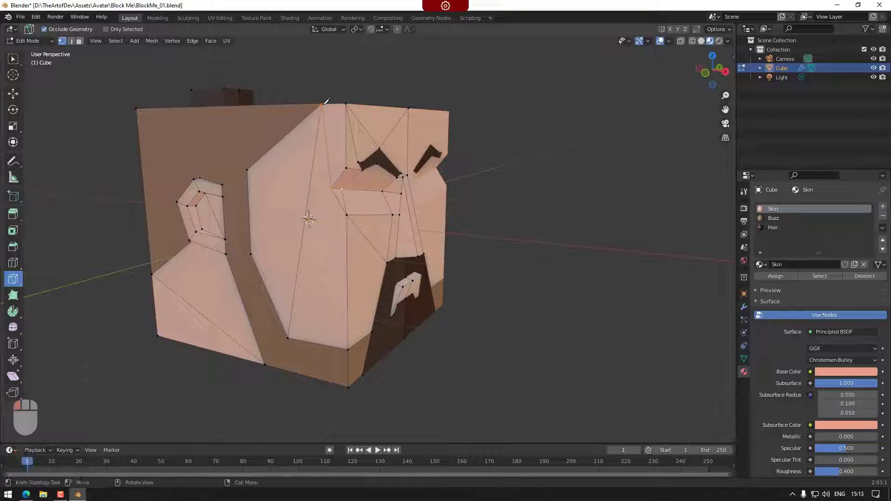
key("Return")
left_click(332, 188)
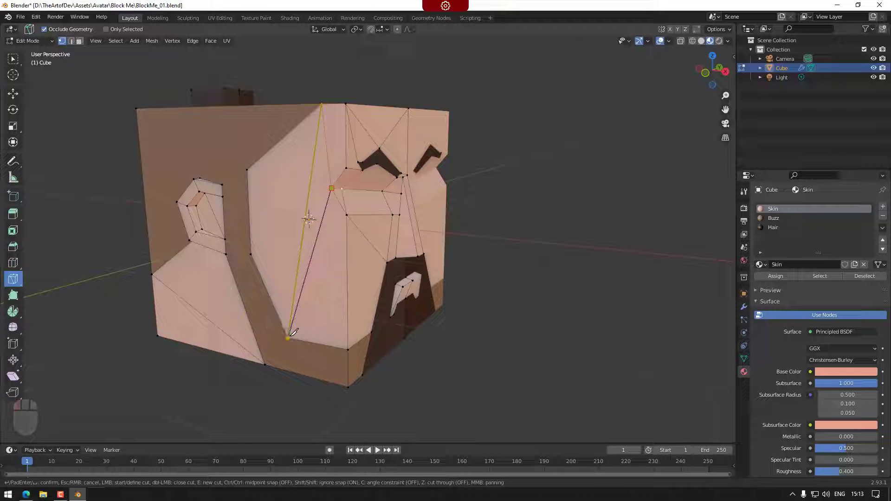
key("Return")
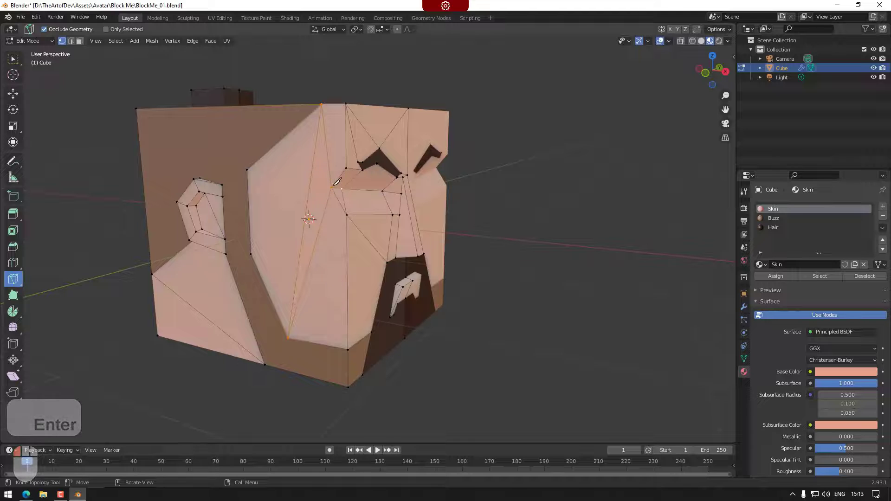
Step: Knife-cut an edge across the cheek from the sunken outer eye corner to the sideburn's middle vertex
left_click(332, 188)
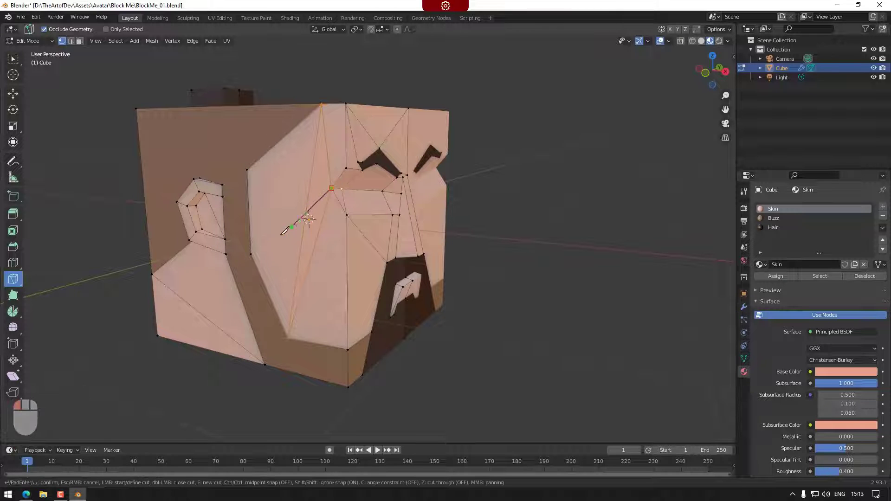
left_click(251, 254)
key("Return")
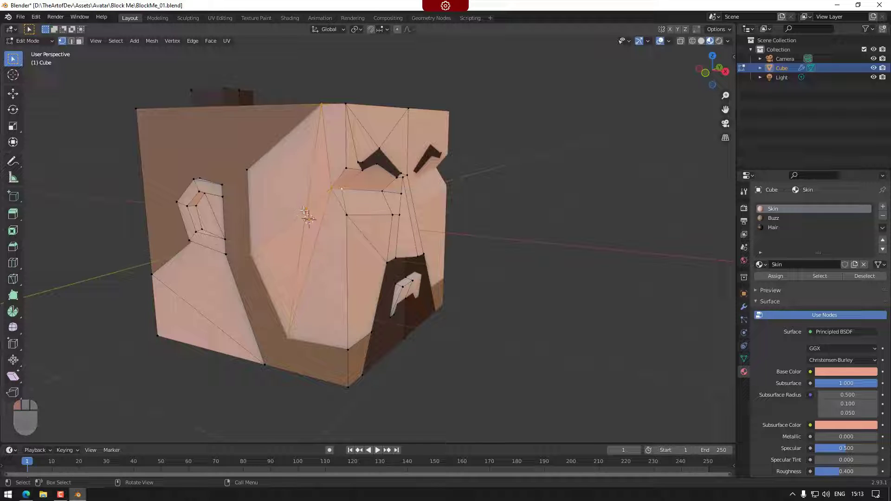
Step: Merge the extra vertex where the cheek cuts cross into the sunken outer eye corner using At Last
left_click(331, 187, "shift")
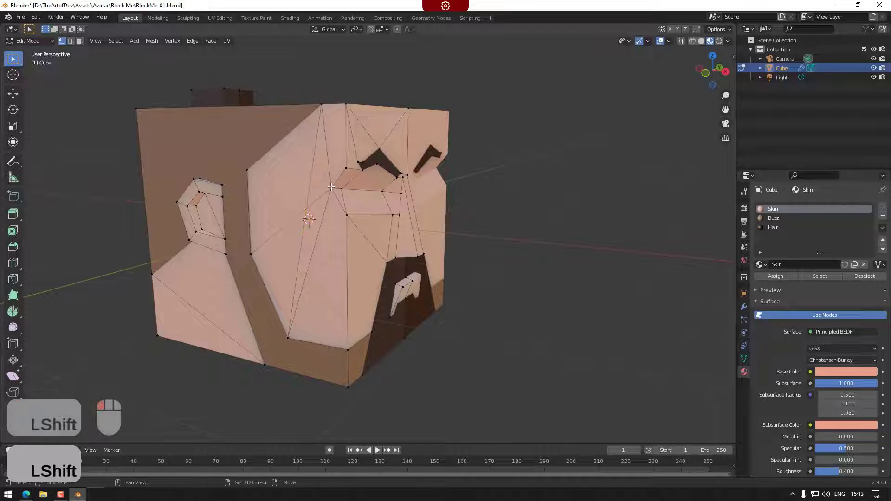
right_click(501, 226)
mouse_move(513, 225)
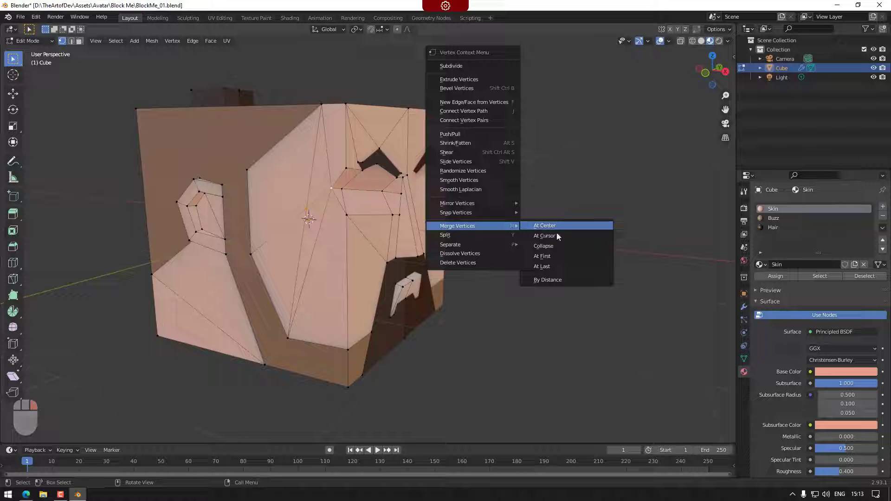
left_click(553, 268)
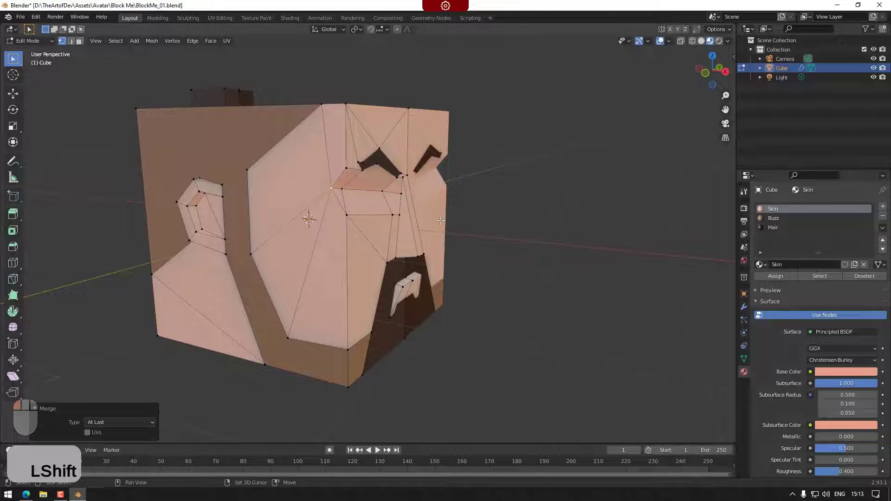
Step: Select the vertices of the eyebrow and the sunken eye area beneath it, including the outer ones on the head's vertical corner edge
middle_click_drag(440, 223, 470, 217, "shift")
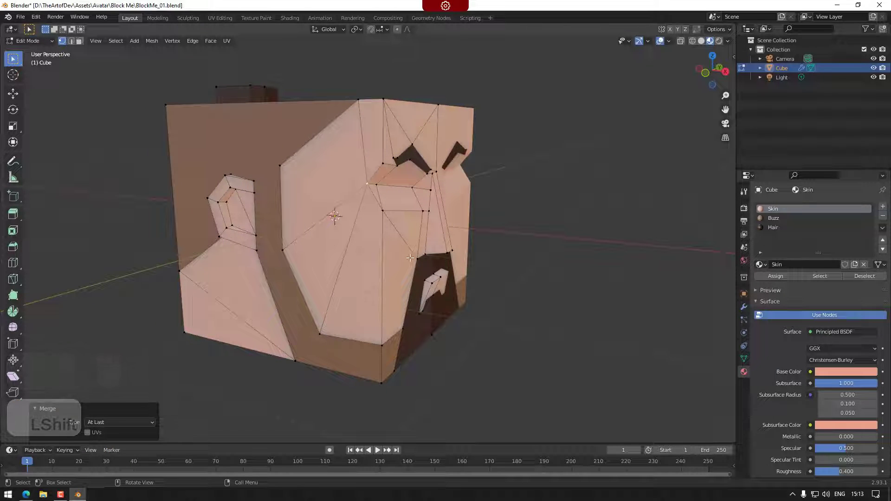
middle_click_drag(567, 279, 483, 264)
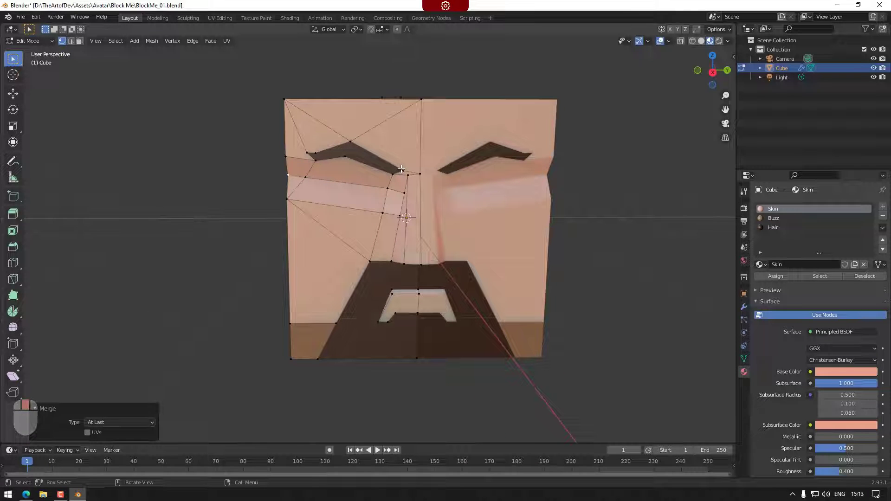
left_click(712, 72)
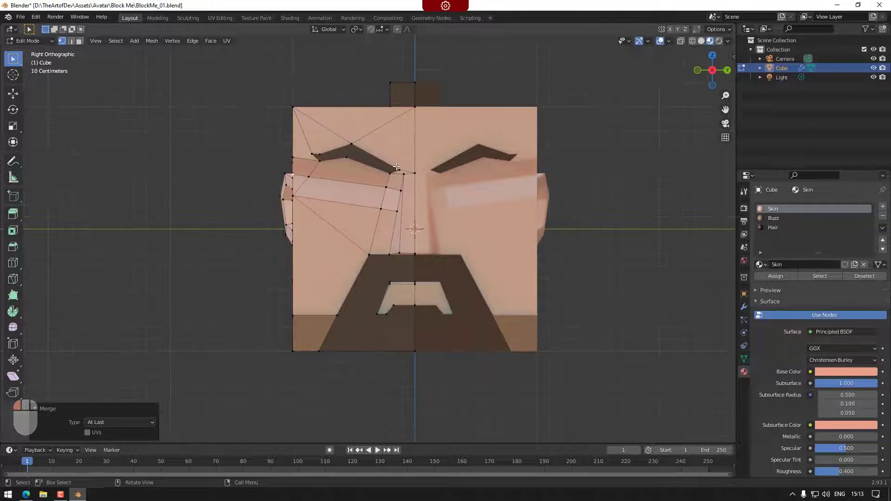
scroll(396, 166, "up", 1)
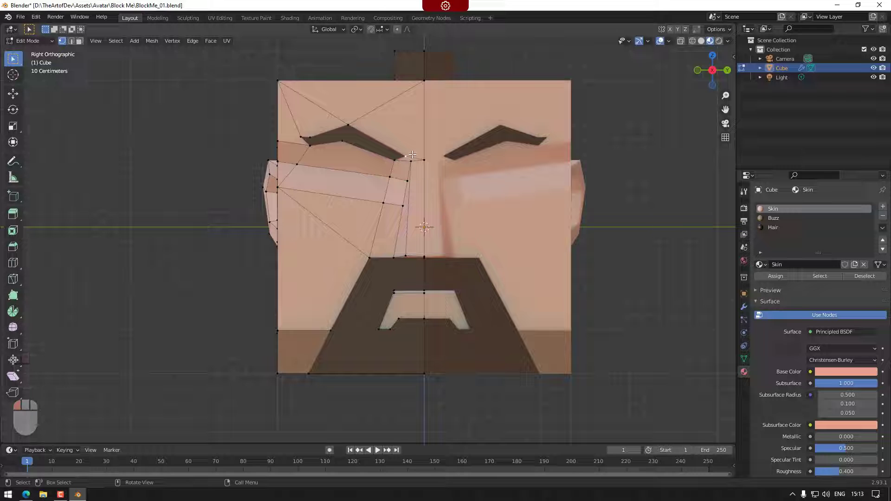
left_click(394, 159, "shift")
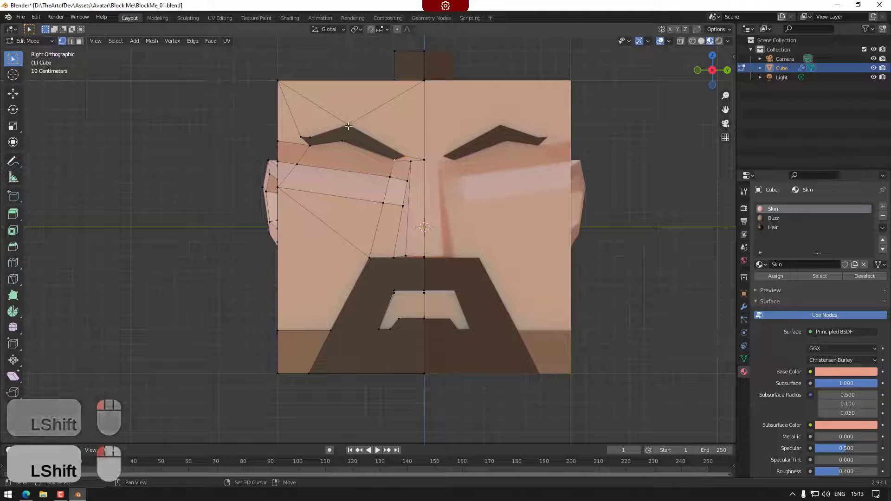
left_click_drag(287, 111, 406, 179, "shift")
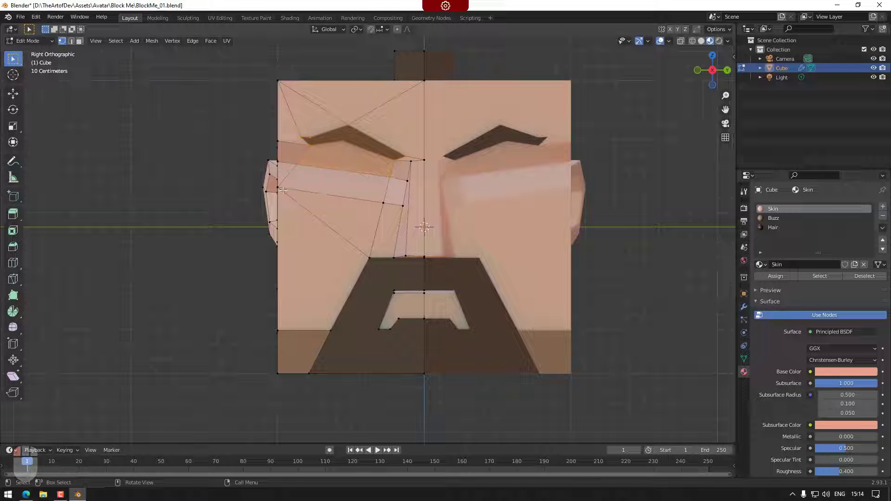
middle_click_drag(315, 173, 339, 167, "shift")
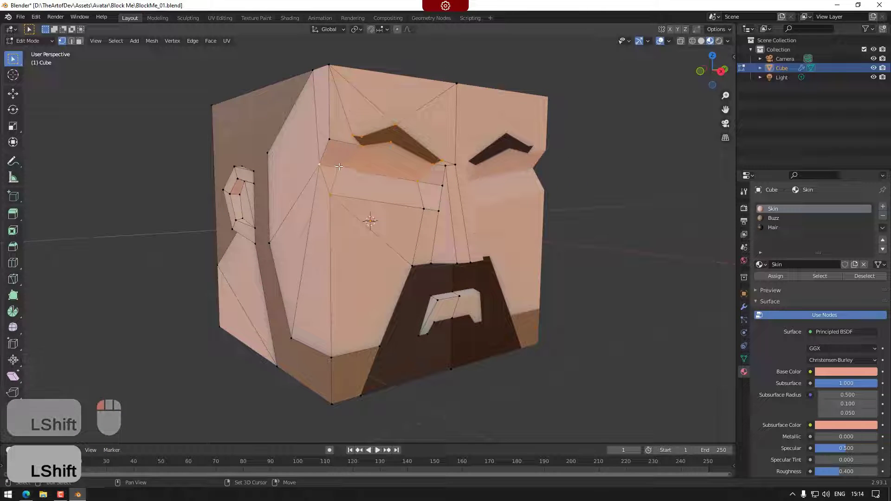
left_click(330, 139, "shift")
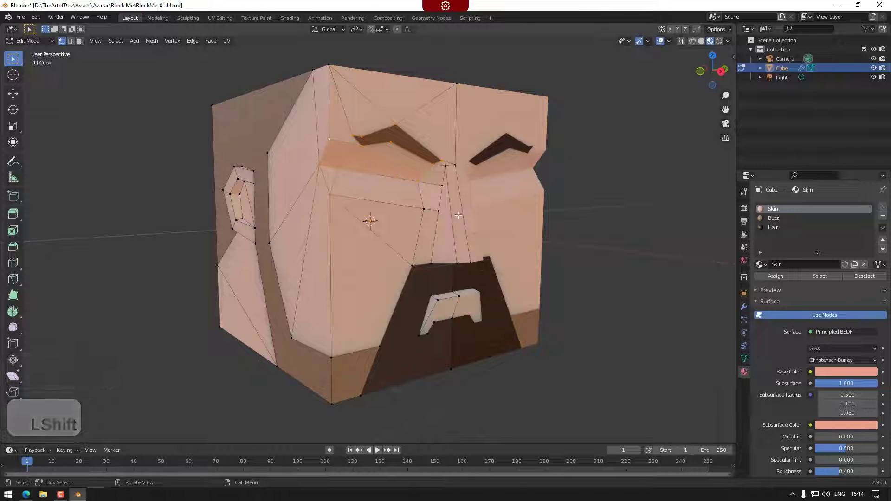
key("g")
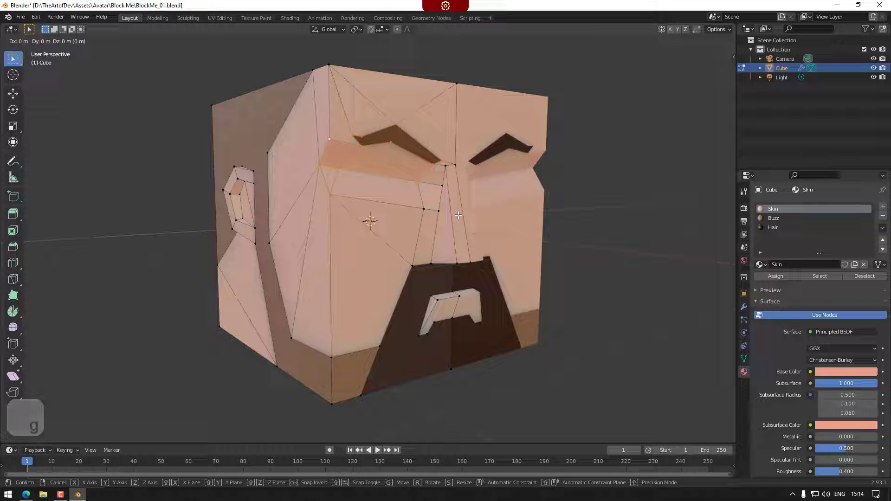
key("z")
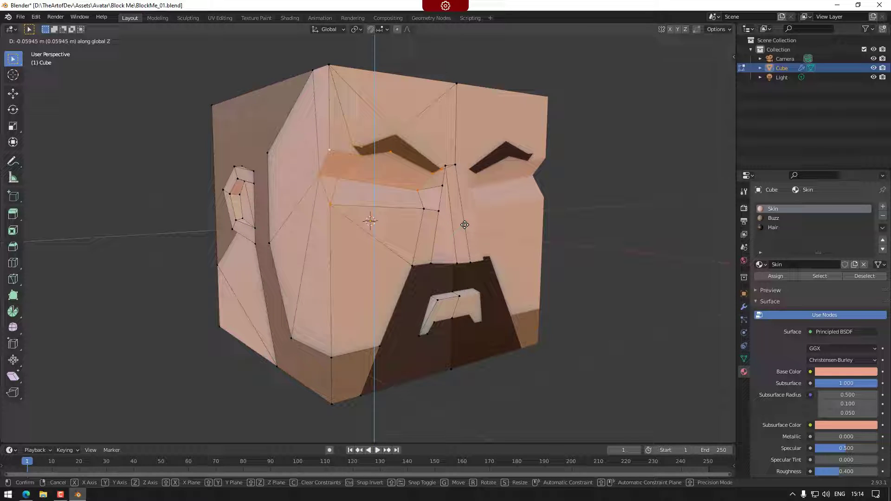
right_click(464, 224)
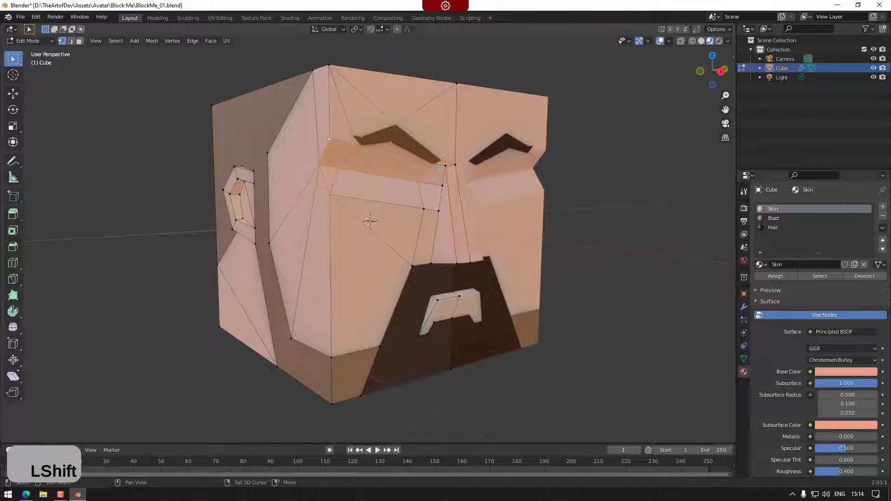
Step: Add the nose-bridge vertices and the inner eye corner to the selection and lower everything about 0.1 m along Z
left_click(447, 166, "shift")
left_click(450, 165, "shift")
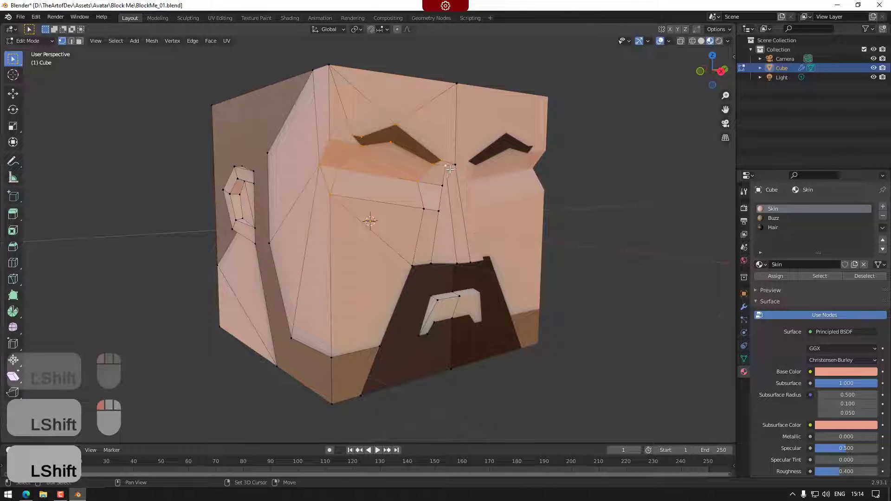
left_click(442, 185, "shift")
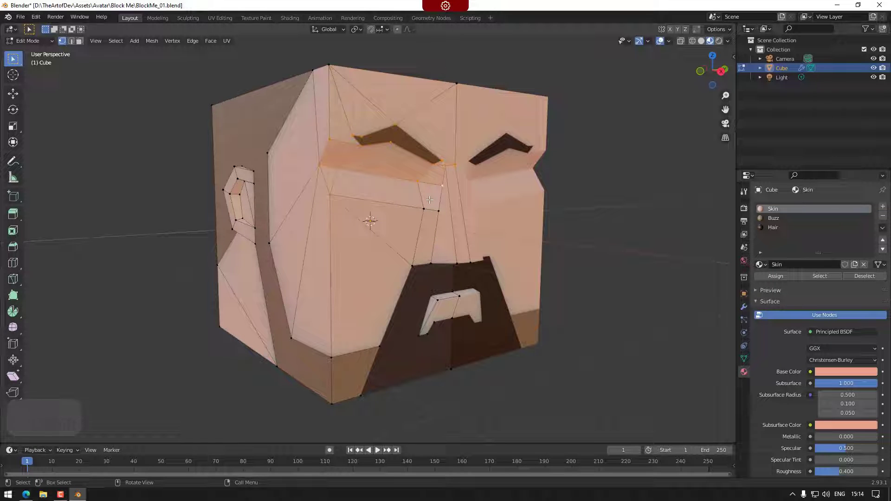
key("g")
key("z")
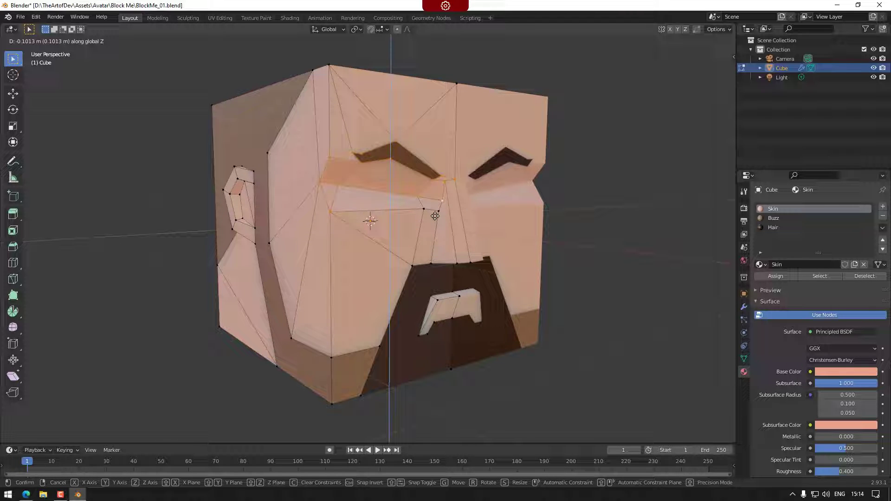
left_click(435, 216)
Step: Shift the lower and upper eye-fold vertices nearest the nose outward beneath the brow peak, about 0.24 m and 0.27 m along negative Y
middle_click_drag(434, 216, 707, 94, "shift")
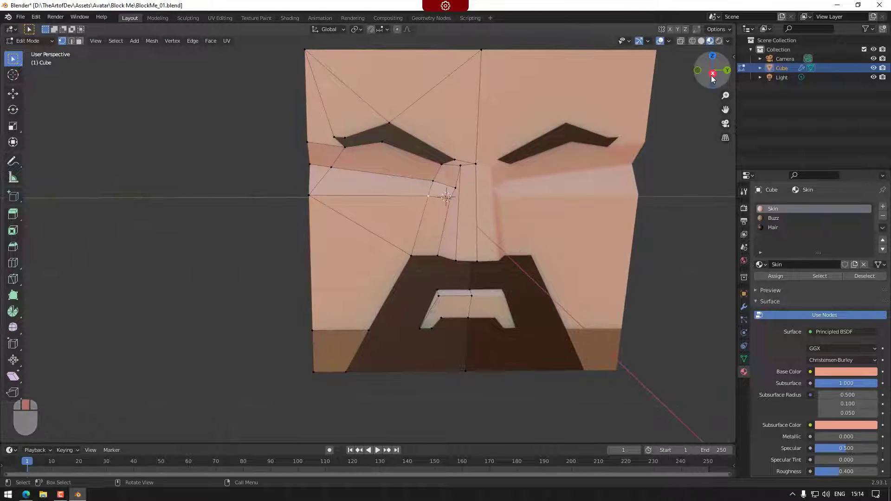
left_click(712, 74)
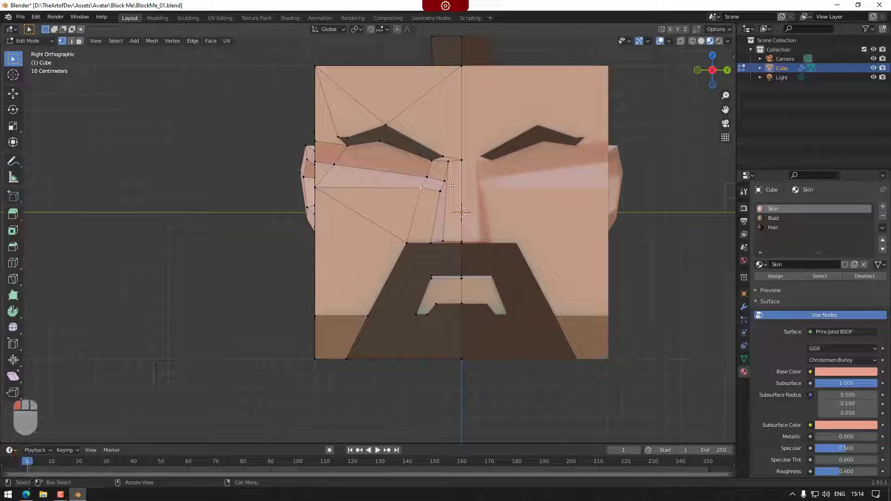
key("g")
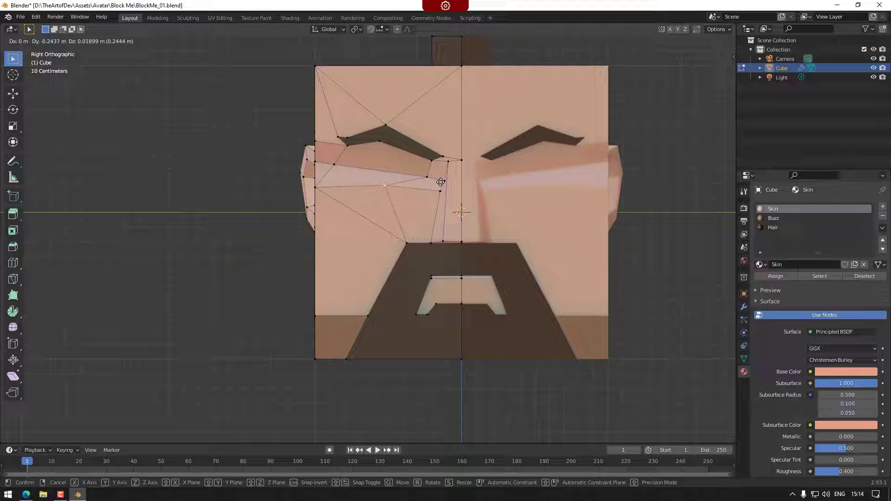
left_click(441, 184)
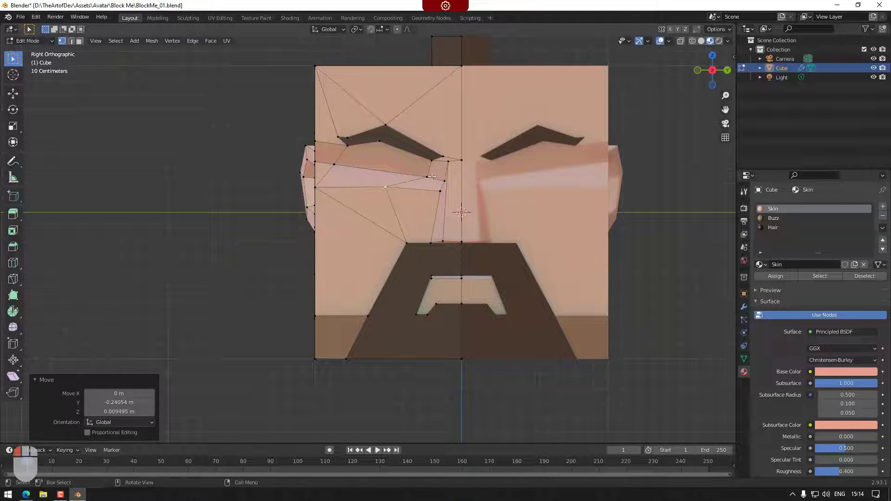
key("g")
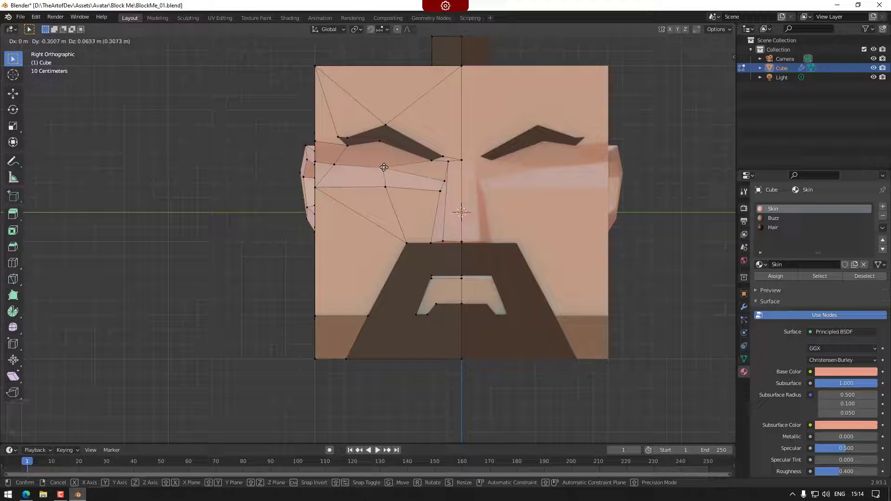
left_click(388, 169)
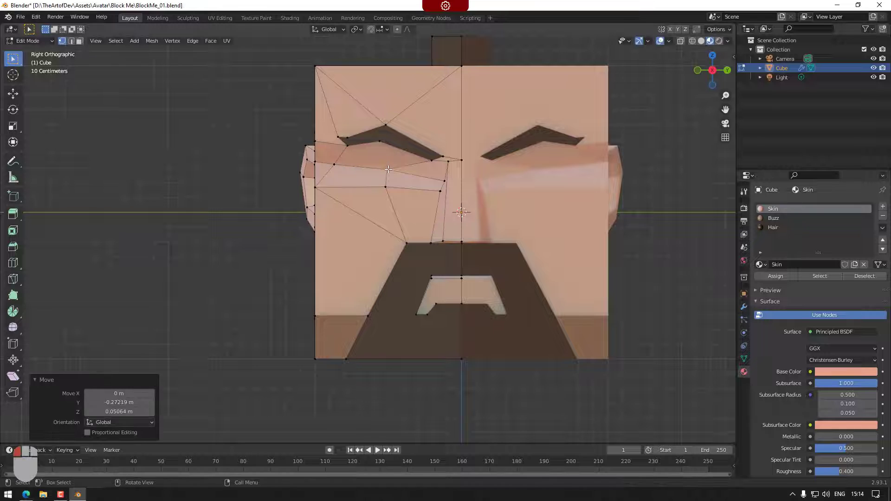
Step: Knife-cut edges from the upper mid-eye vertex to the brow's lower bend and from the brow's inner end to the lower inner eye corner
left_click(13, 278)
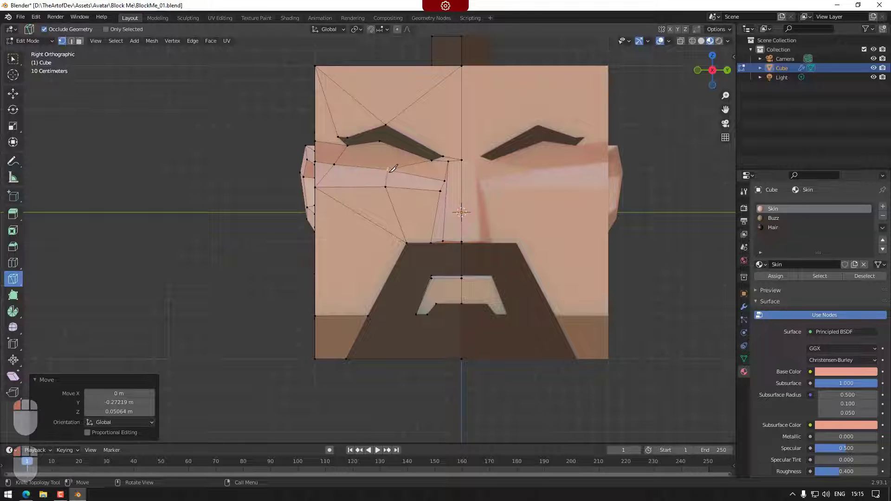
left_click(387, 169)
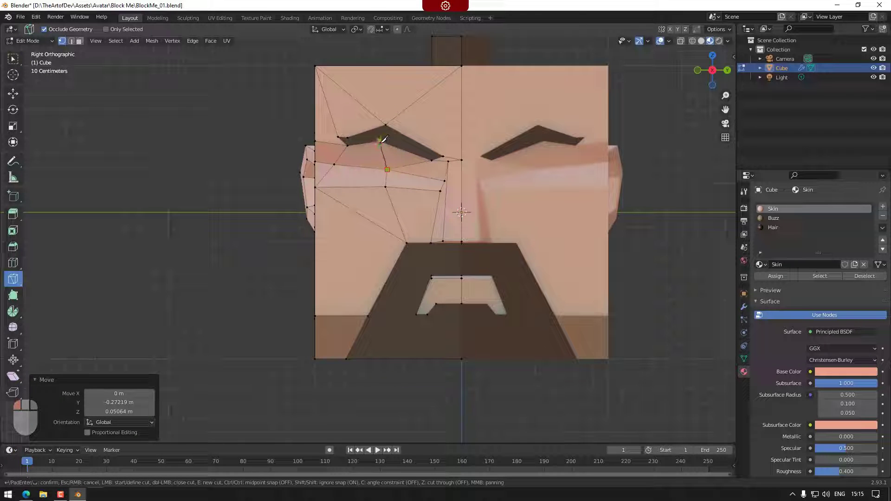
key("Return")
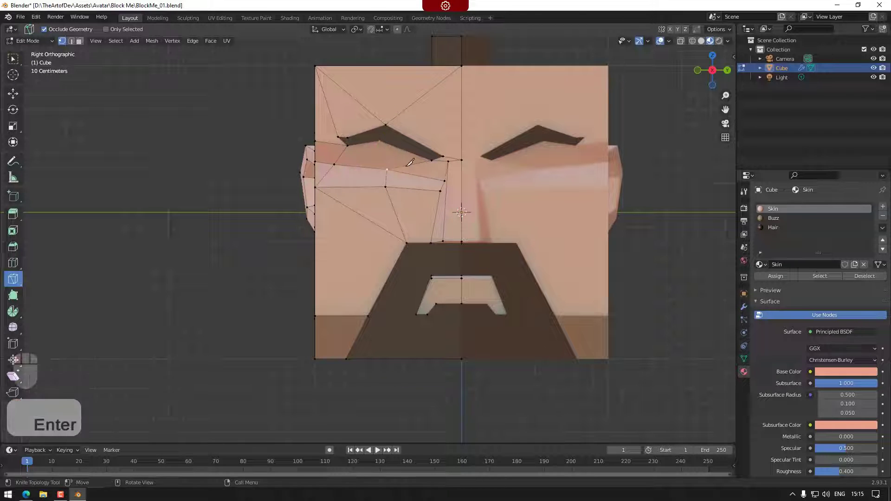
left_click(432, 160)
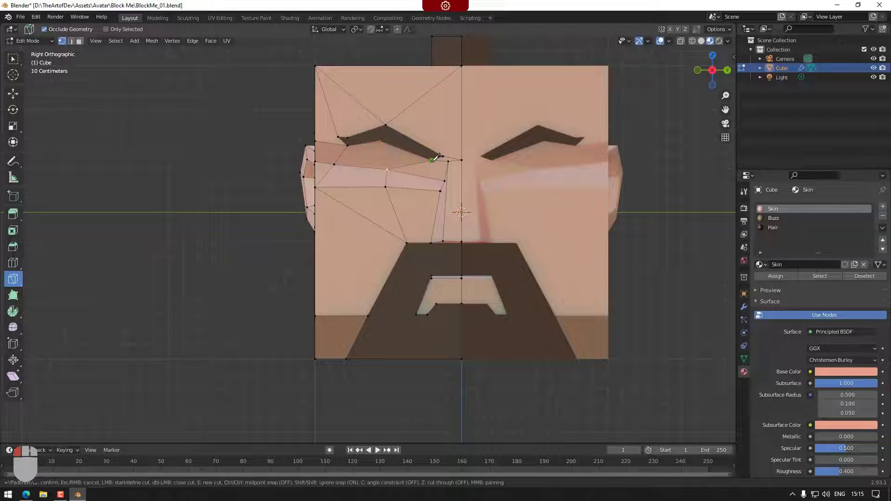
left_click(440, 190)
key("Return")
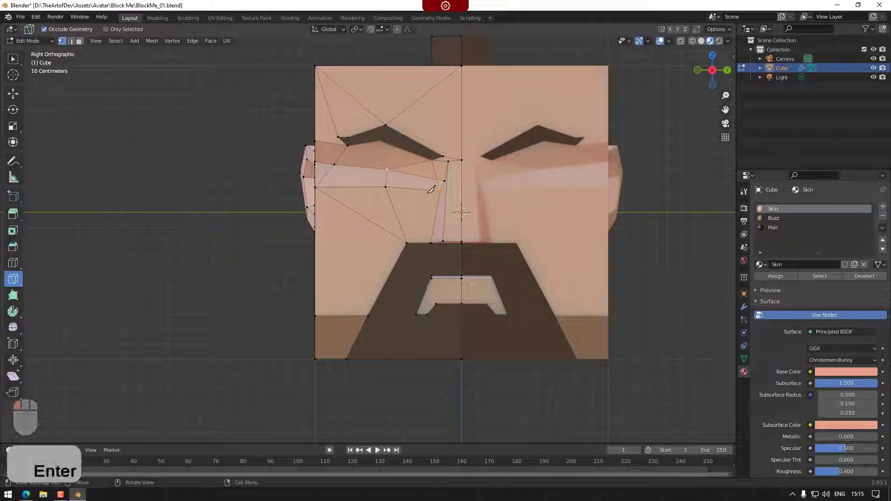
Step: Dissolve the diagonal edge running from the upper mid-eye vertex to the brow's inner end
left_click(13, 59)
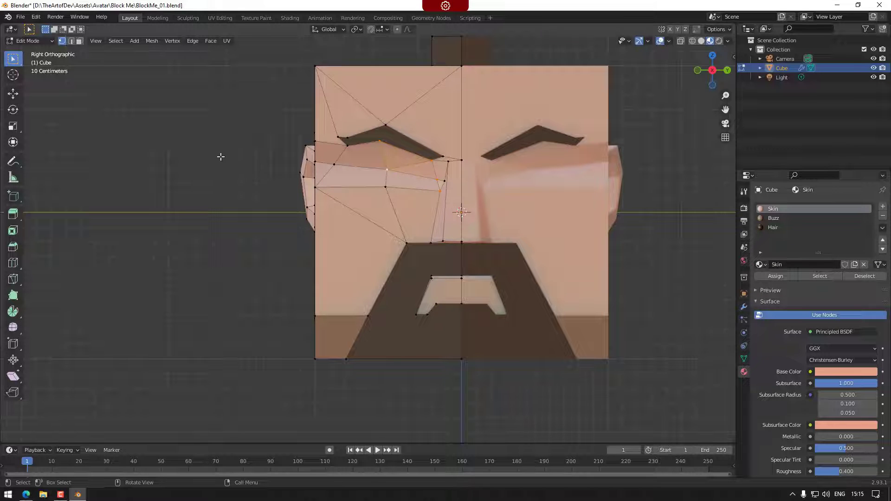
key("2")
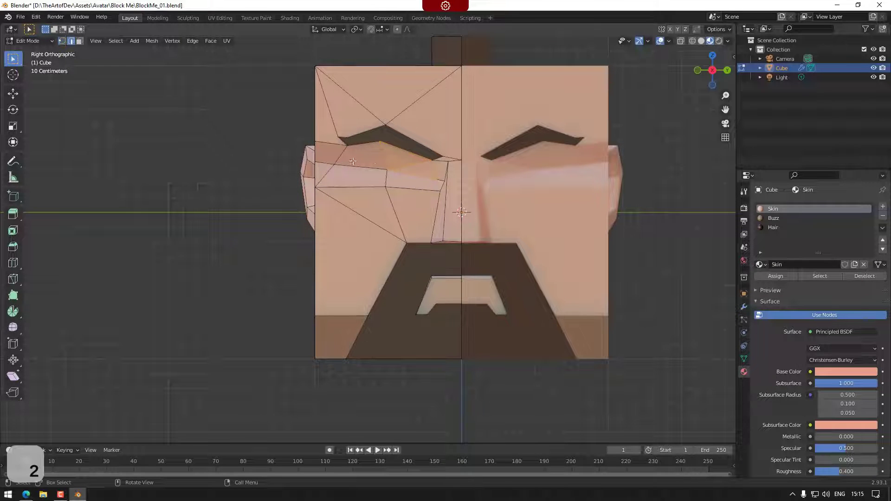
left_click(411, 164)
key("Delete")
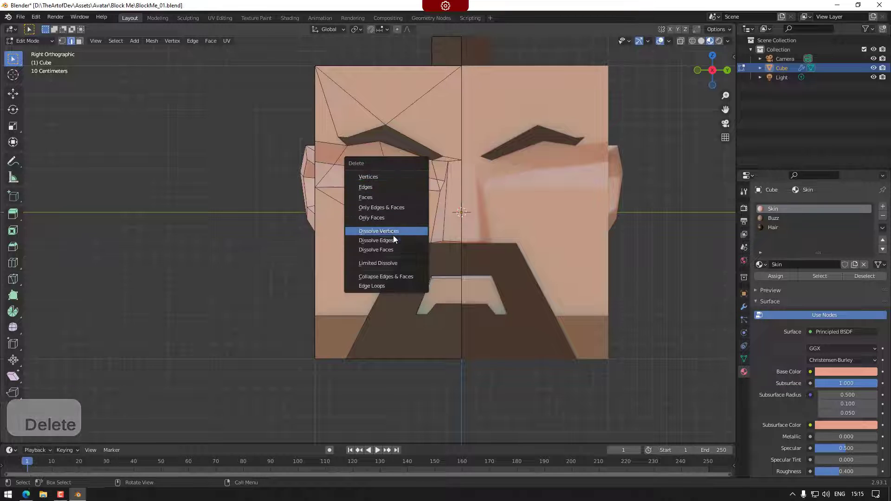
left_click(386, 187)
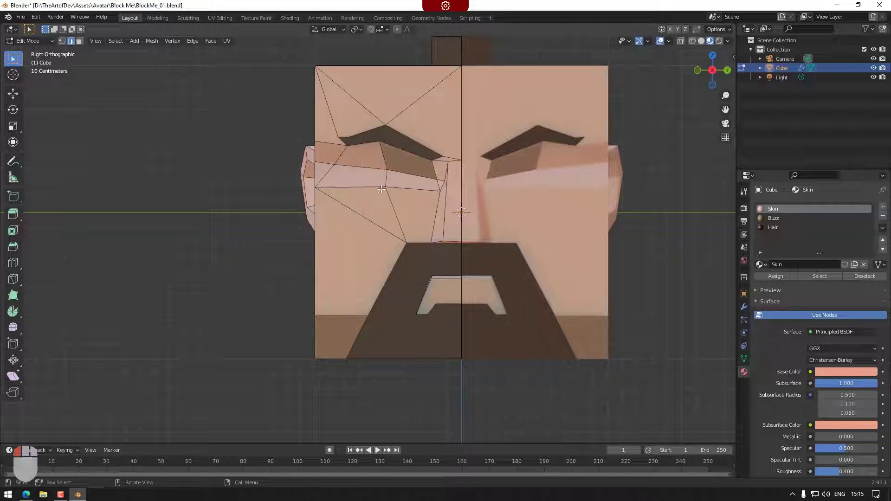
key("ctrl+z")
key("Delete")
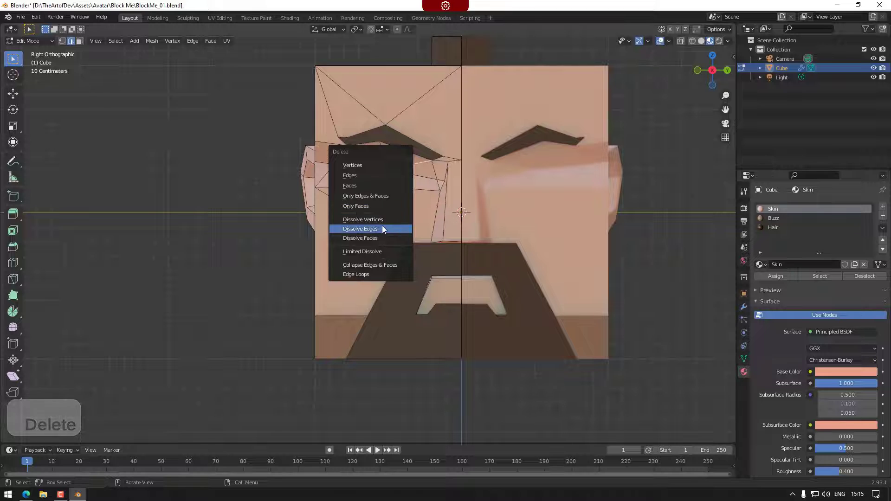
left_click(383, 229)
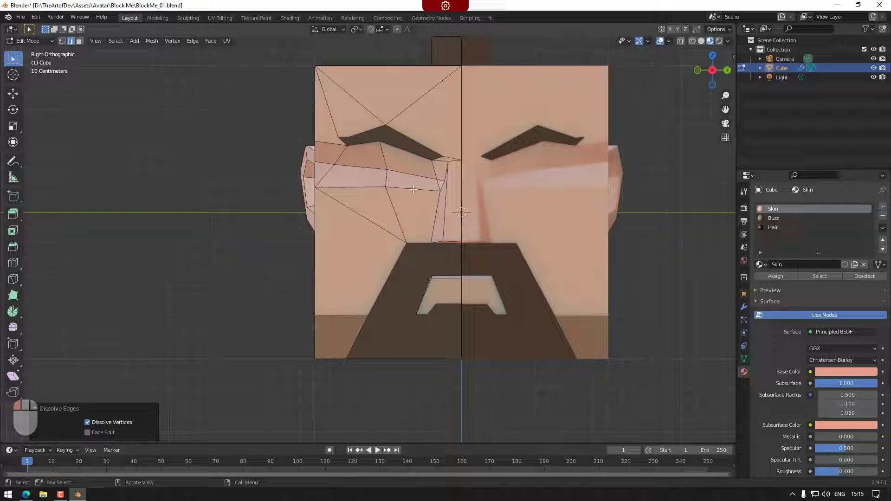
Step: Shift the upper and lower mid-eye vertices outward beneath the brow's lower bend, about 0.057 m and 0.044 m along negative Y
key("1")
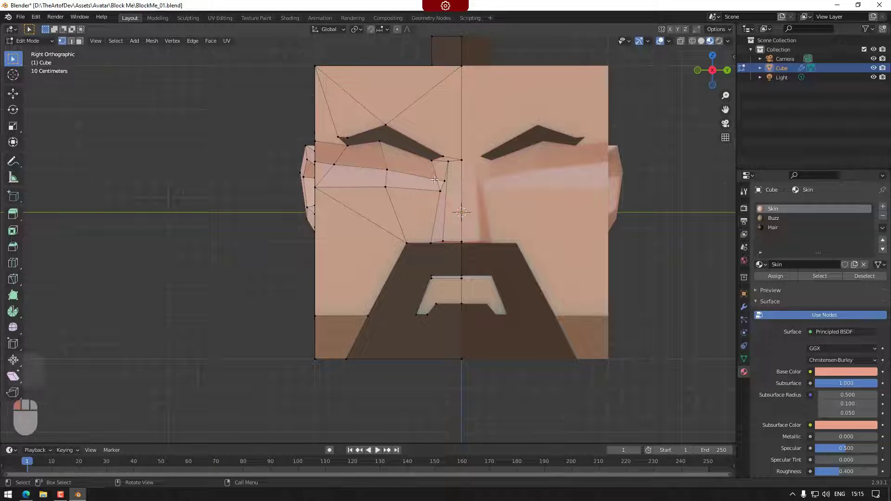
left_click(394, 174)
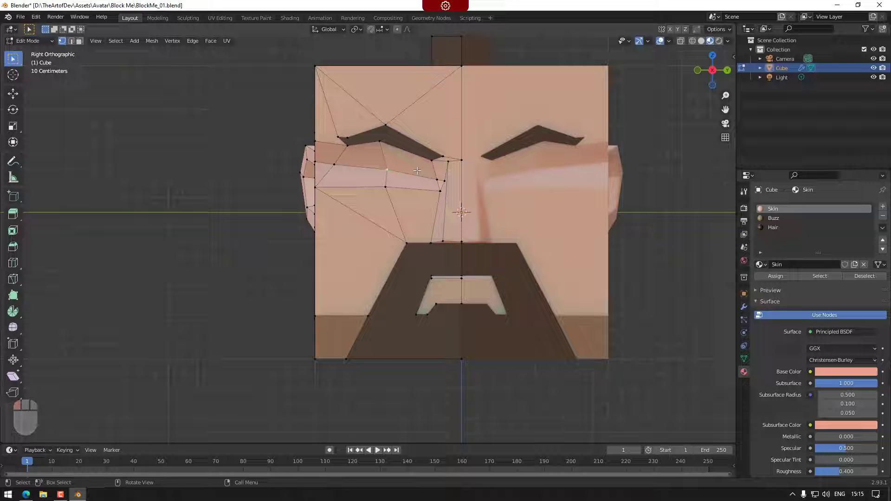
key("g")
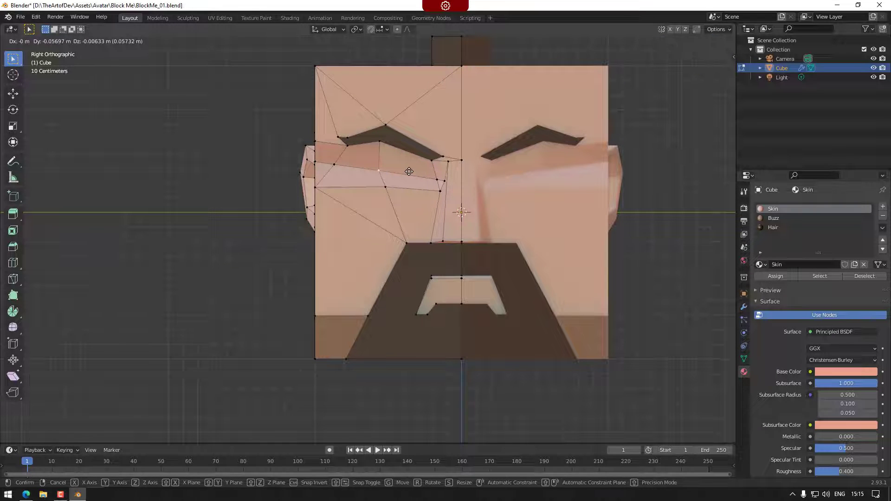
left_click(409, 172)
left_click(388, 186)
key("g")
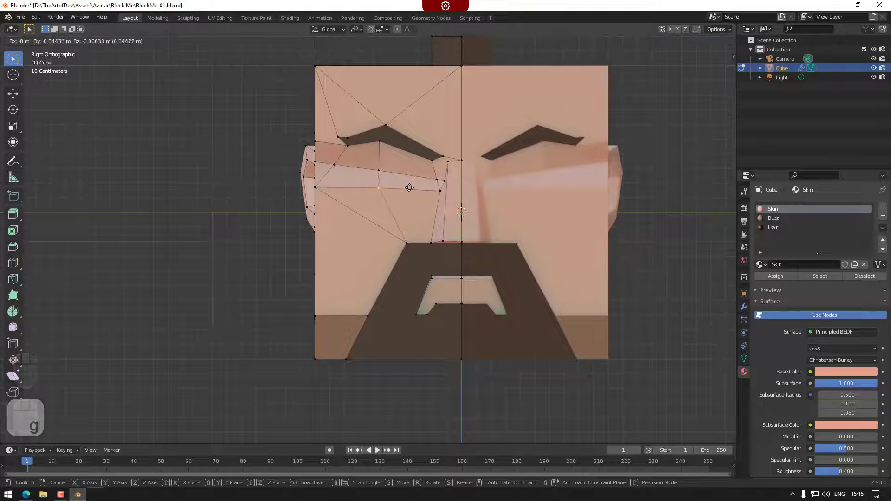
left_click(409, 188)
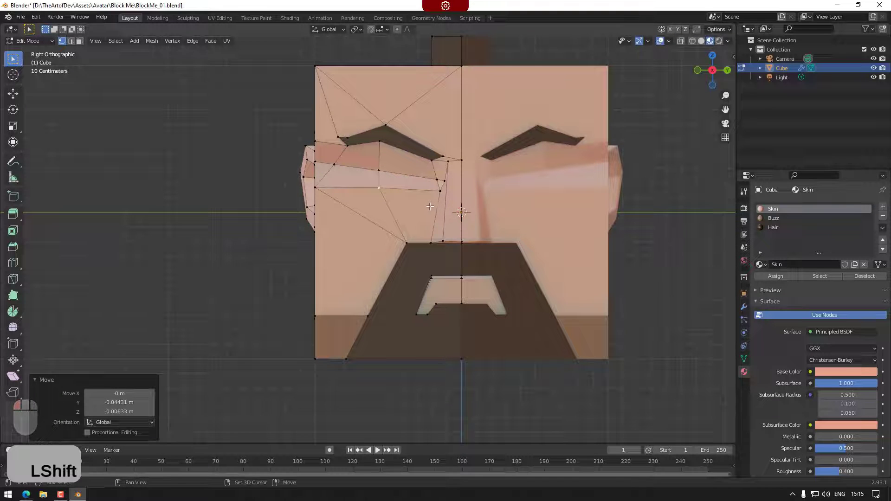
Step: Move the outer upper eye-fold vertex about 0.06 m into the head along negative X in front view
middle_click_drag(437, 197, 408, 199, "shift")
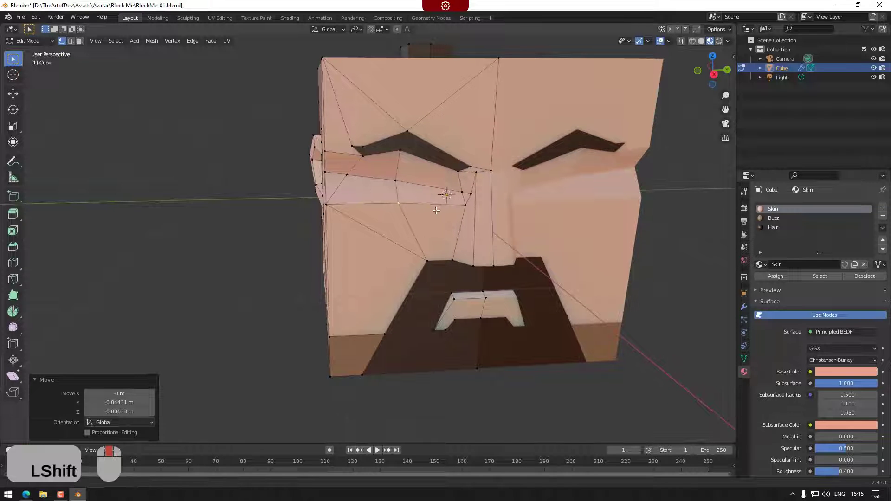
middle_click_drag(360, 178, 359, 175, "shift")
left_click(354, 176)
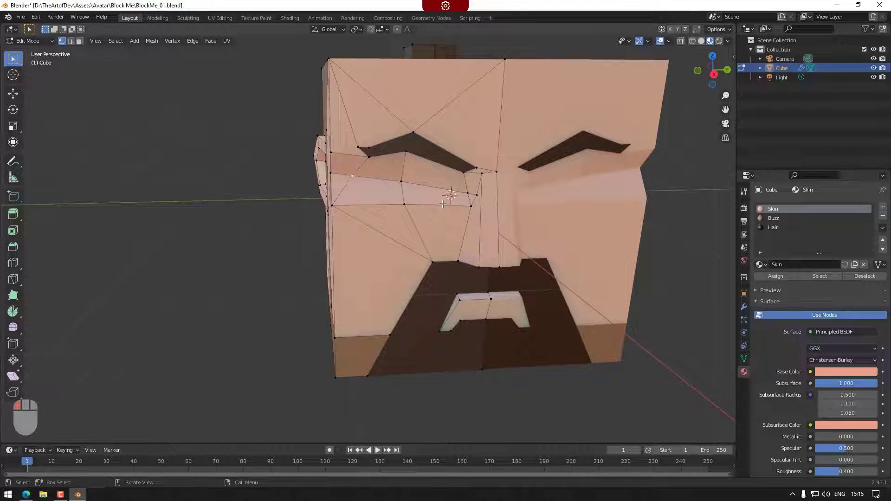
middle_click_drag(437, 226, 469, 225, "shift")
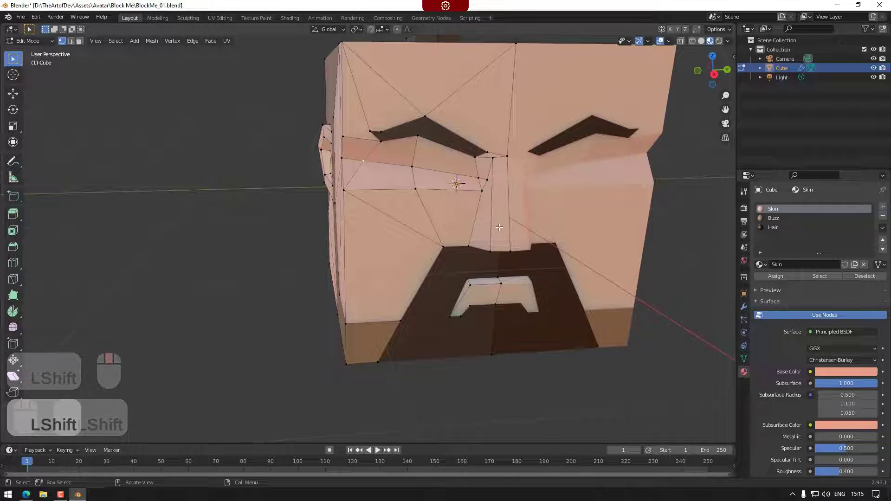
scroll(533, 269, "down", 3)
middle_click_drag(533, 269, 397, 232)
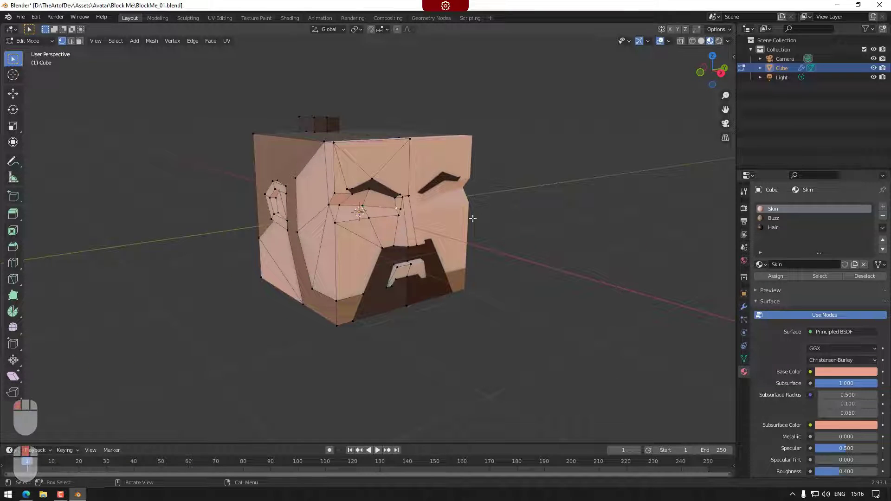
key("KP_1")
scroll(431, 208, "up", 2)
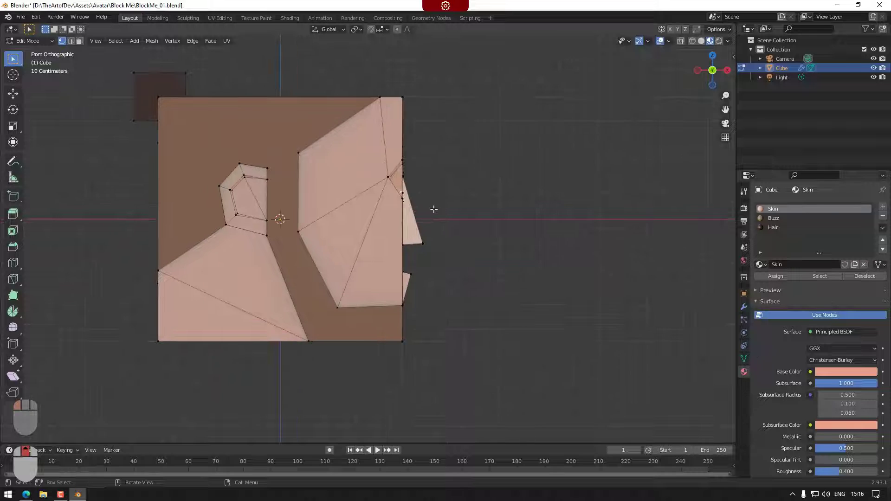
key("g")
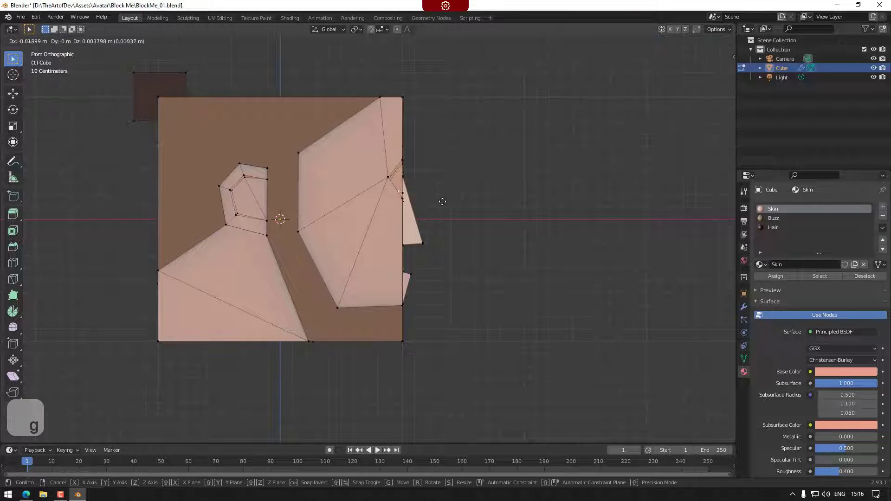
left_click(438, 201)
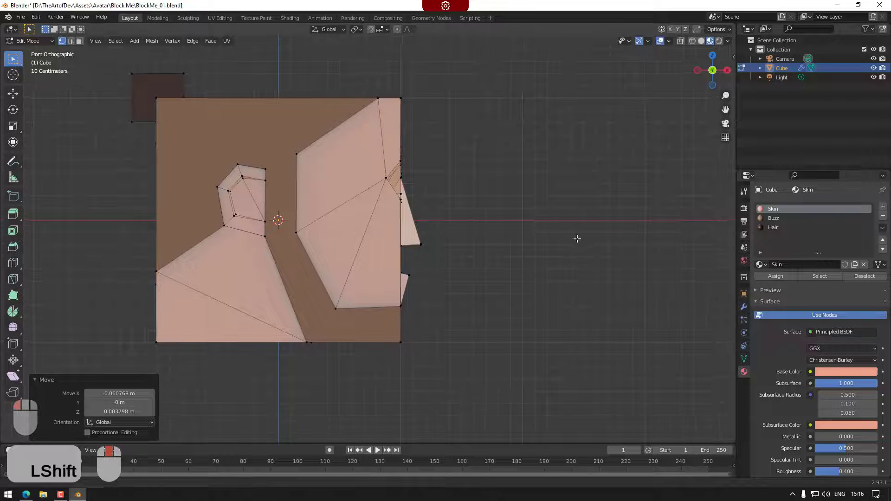
Step: Raise the center nose-bridge vertex between the brows about 0.042 m along Z in the right orthographic view
middle_click_drag(576, 239, 471, 263)
left_click(413, 186)
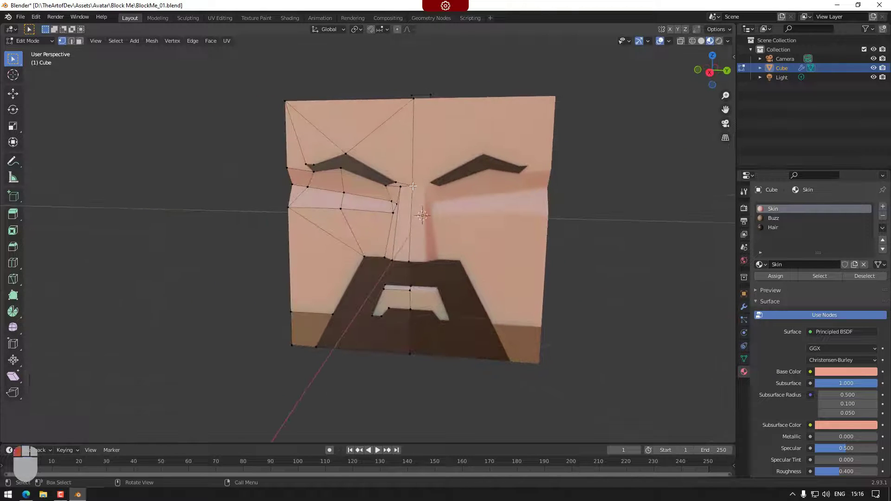
left_click(709, 72)
key("g")
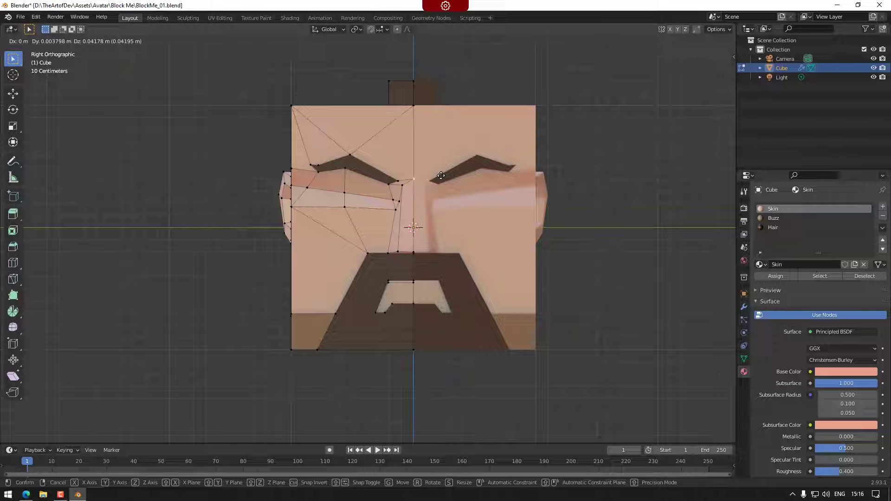
left_click(441, 176)
Step: Merge the two neighbouring vertices at the inner eye corner beside the nose, using At Last
middle_click_drag(445, 239, 417, 218, "shift")
left_click(415, 213)
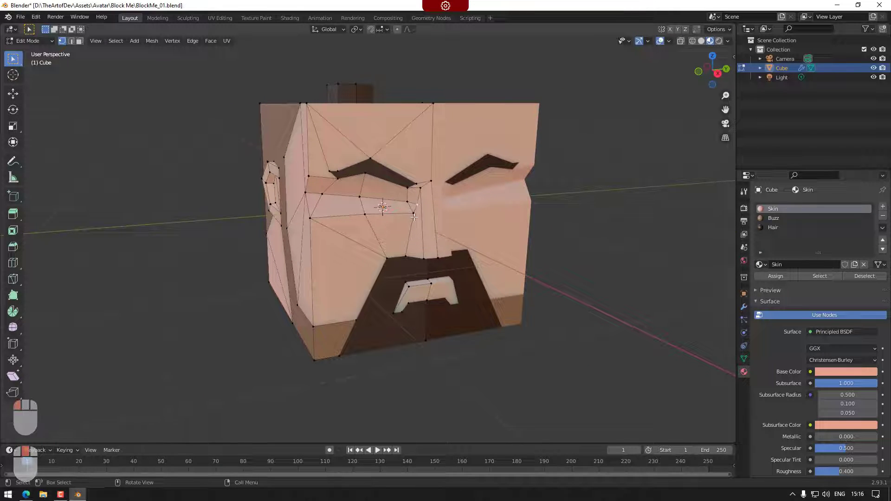
right_click(597, 251)
mouse_move(599, 250)
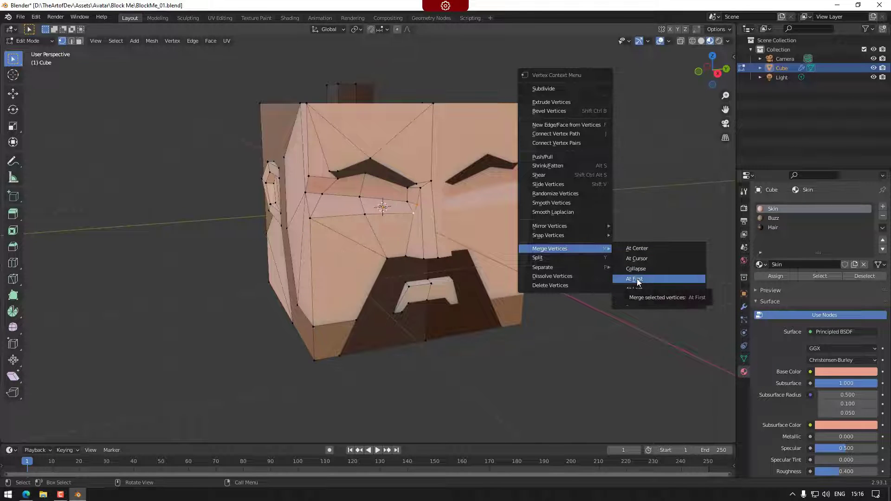
left_click(644, 289)
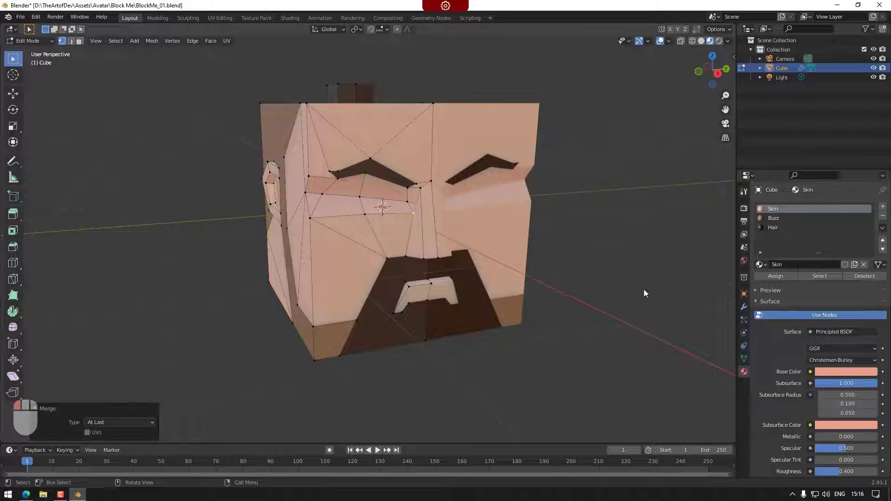
Step: Merge the outer upper eye-fold vertex into the neighbouring vertex at the side edge of the face, using At Last
middle_click_drag(497, 260, 521, 264)
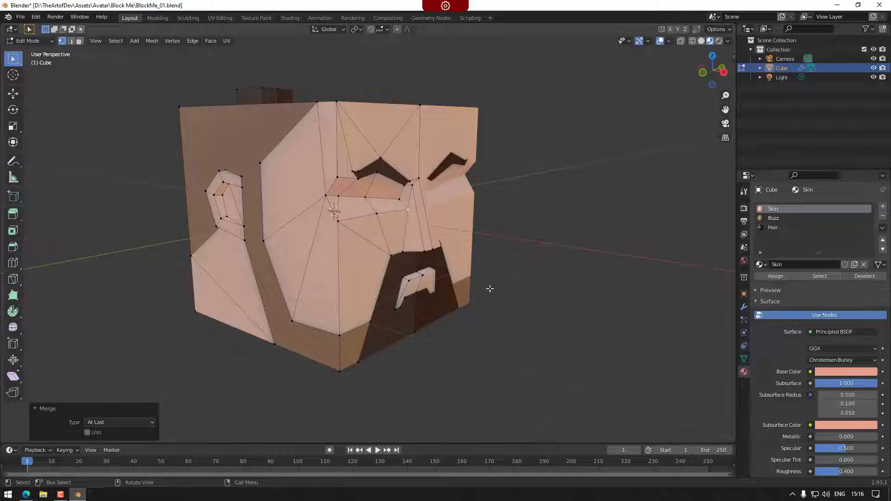
mouse_move(483, 294)
middle_mouse_down("shift")
mouse_move(521, 293)
mouse_move(495, 311)
mouse_move(460, 288)
mouse_move(571, 290)
mouse_move(451, 305)
mouse_move(471, 295)
mouse_move(457, 291)
mouse_move(561, 291)
mouse_move(475, 302)
mouse_move(496, 302)
middle_mouse_up("shift")
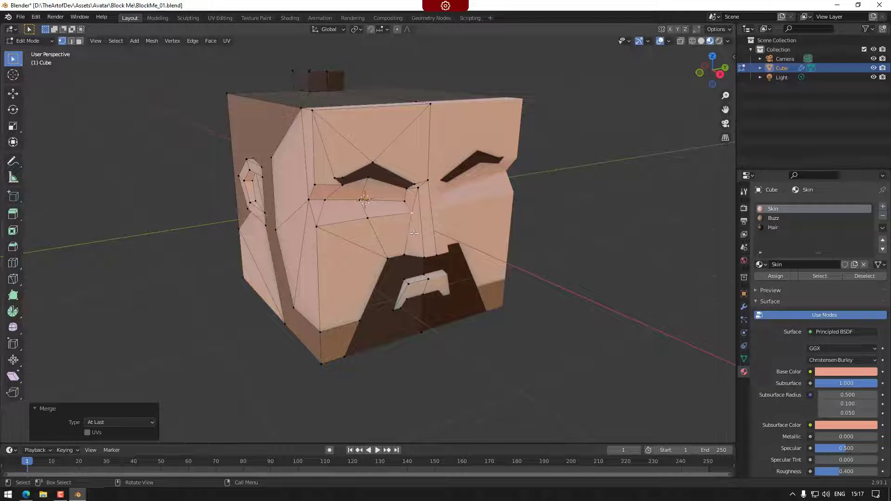
scroll(400, 245, "up", 3)
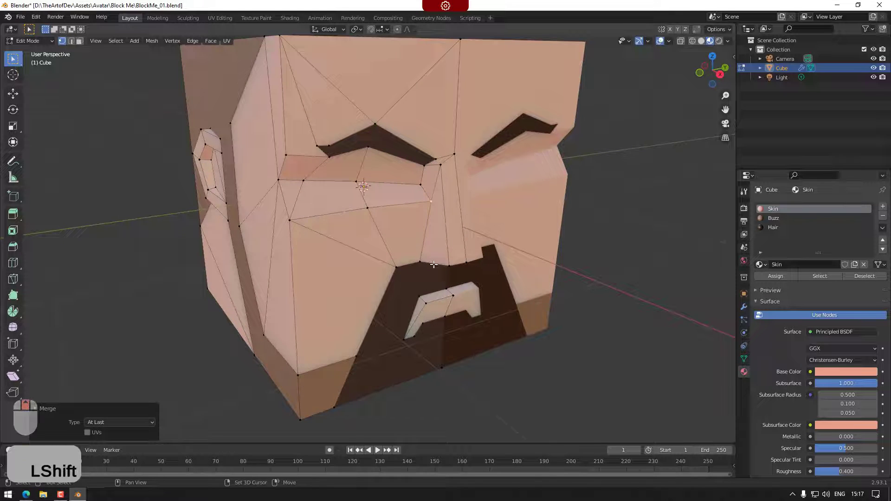
middle_click_drag(432, 255, 377, 210, "shift")
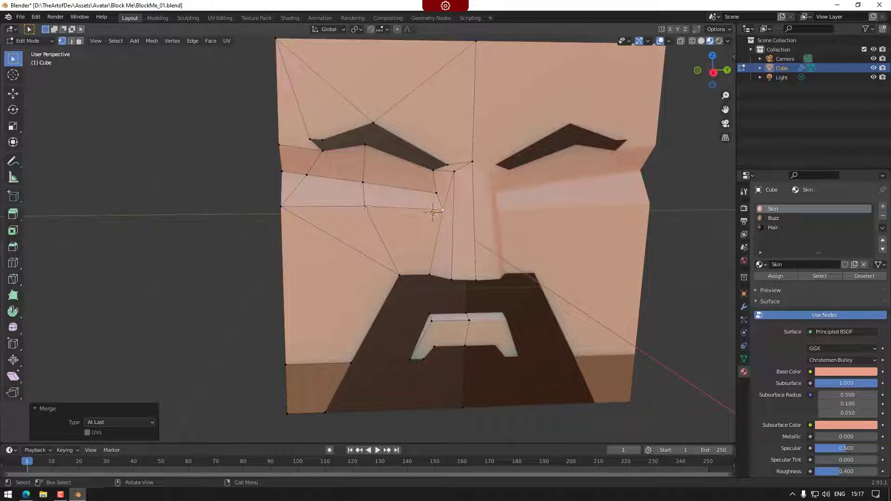
left_click(363, 210)
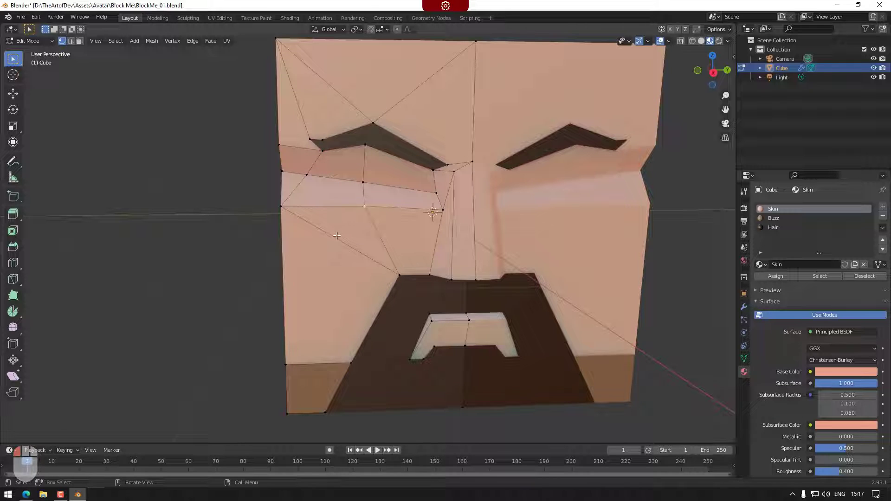
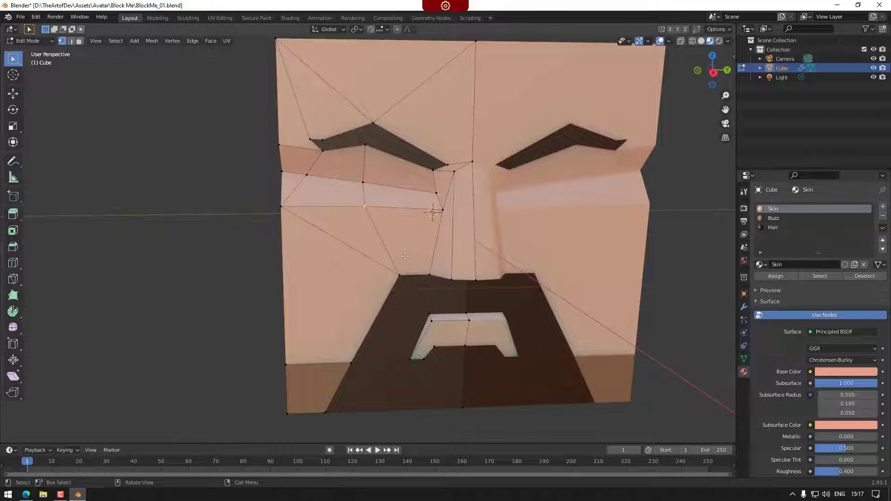
middle_click_drag(382, 256, 426, 270)
scroll(429, 267, "down", 2)
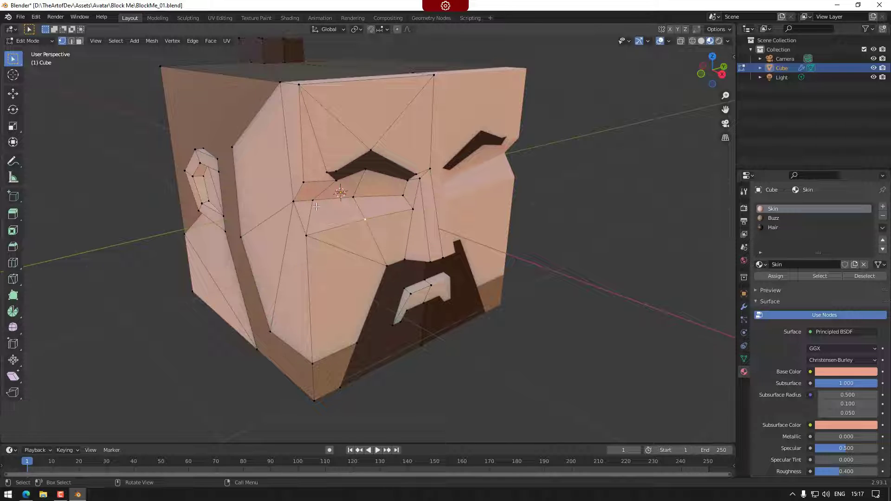
left_click(293, 202, "shift")
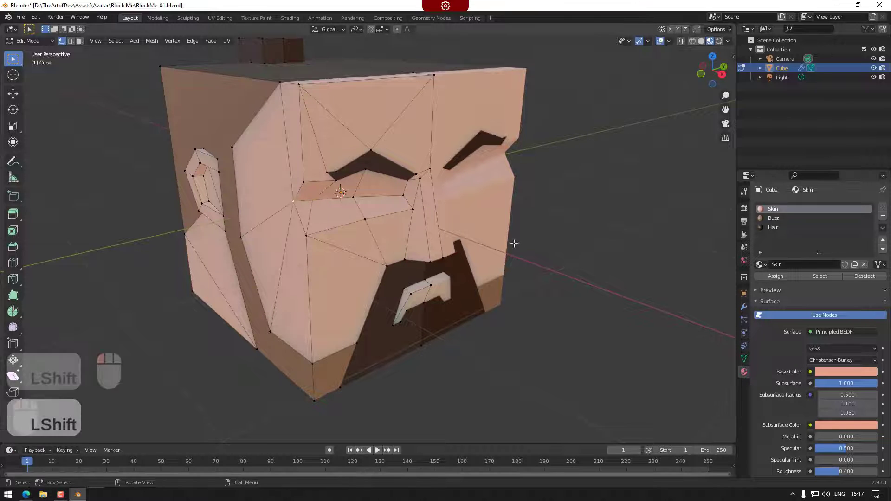
right_click(512, 242)
mouse_move(584, 242)
left_click(624, 282)
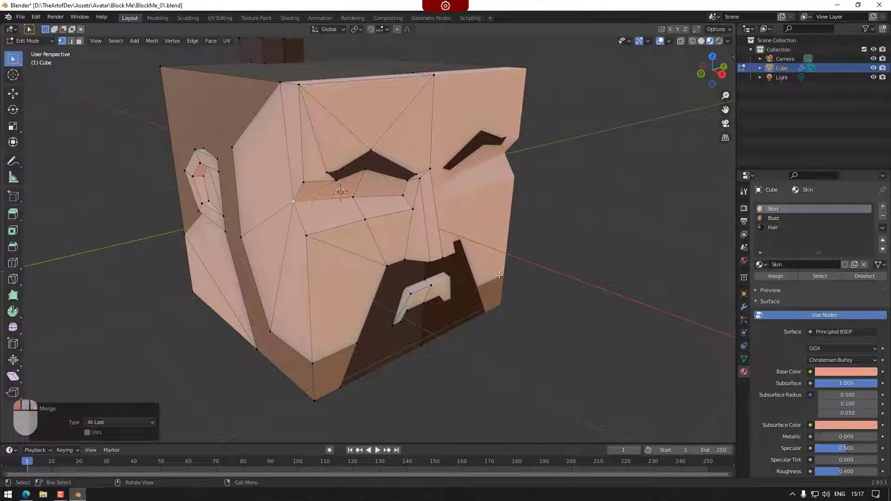
Step: Lower the nose-bridge side vertex beside the brow's inner end about 0.037 m along Z
middle_click_drag(432, 266, 387, 219, "shift")
left_click(358, 189)
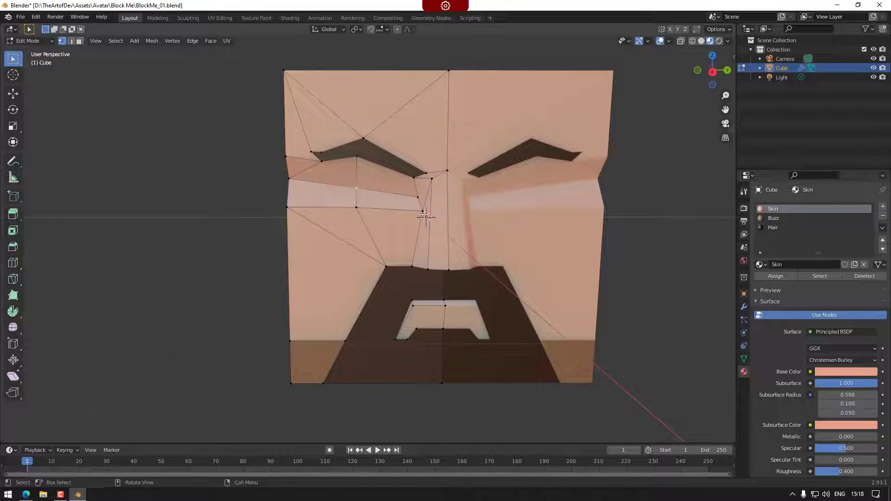
middle_click_drag(423, 214, 408, 210, "shift")
left_click(419, 173, "shift")
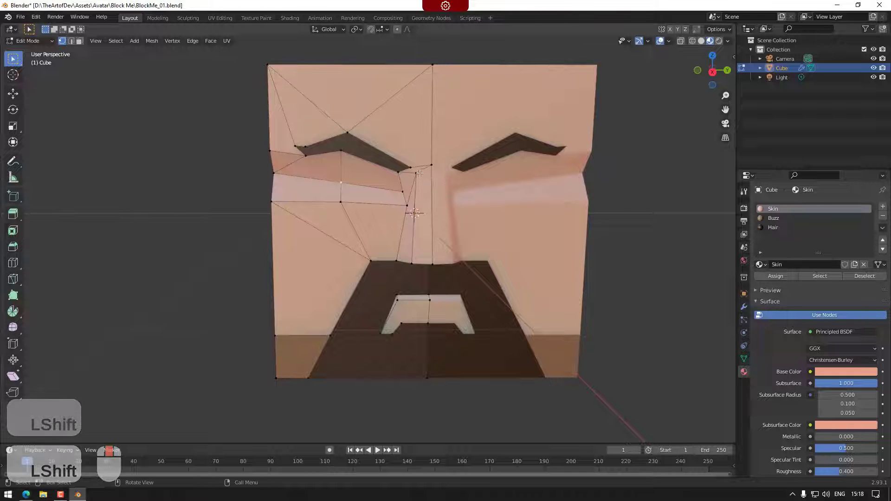
left_click(429, 176)
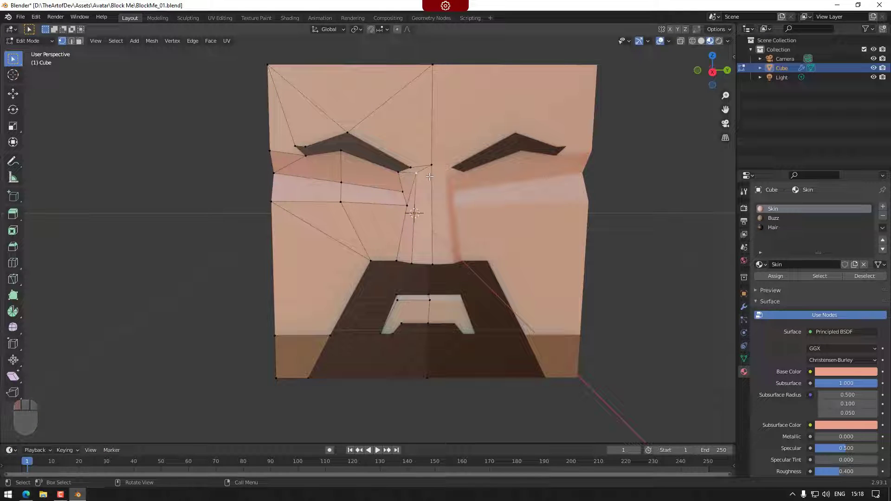
key("g")
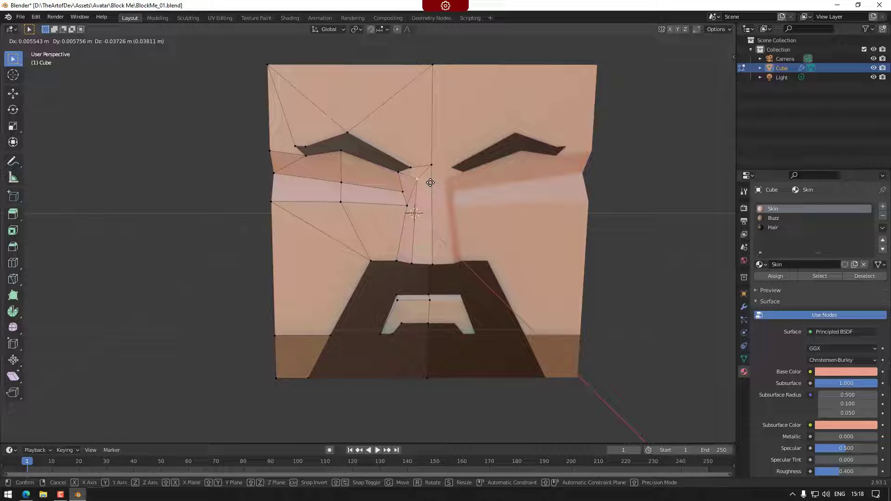
left_click(430, 183)
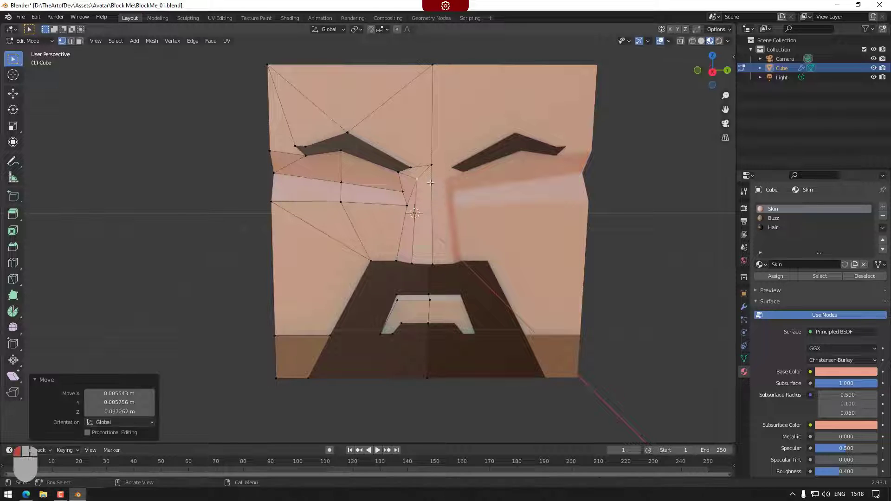
Step: Move the brow's two inner-end vertices about 0.058 m toward the nose along Y, and nudge the lower one about 0.01 m inward and down
left_click(401, 169)
left_click(411, 168, "shift")
key("g")
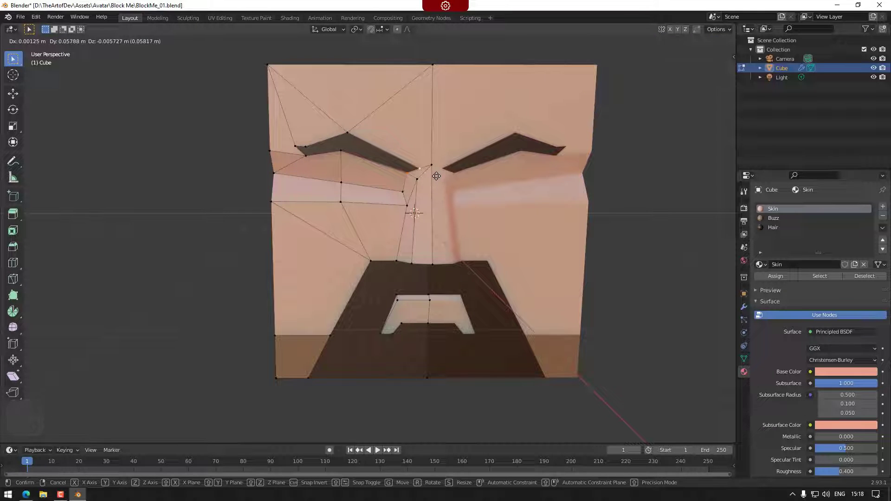
left_click(436, 176)
key("g")
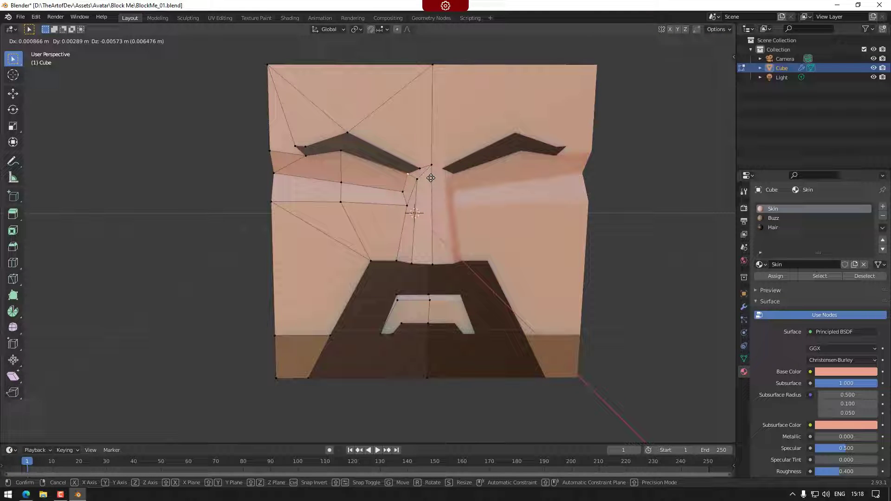
left_click(431, 178)
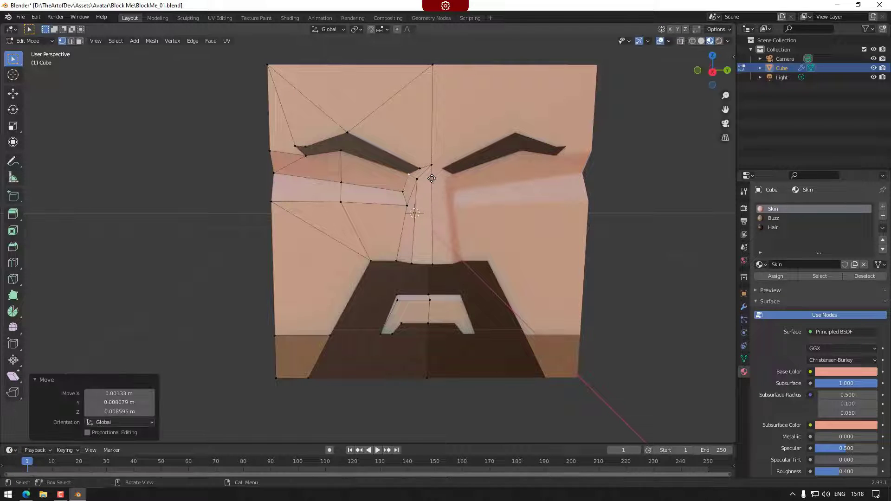
middle_click_drag(430, 212, 472, 210, "shift")
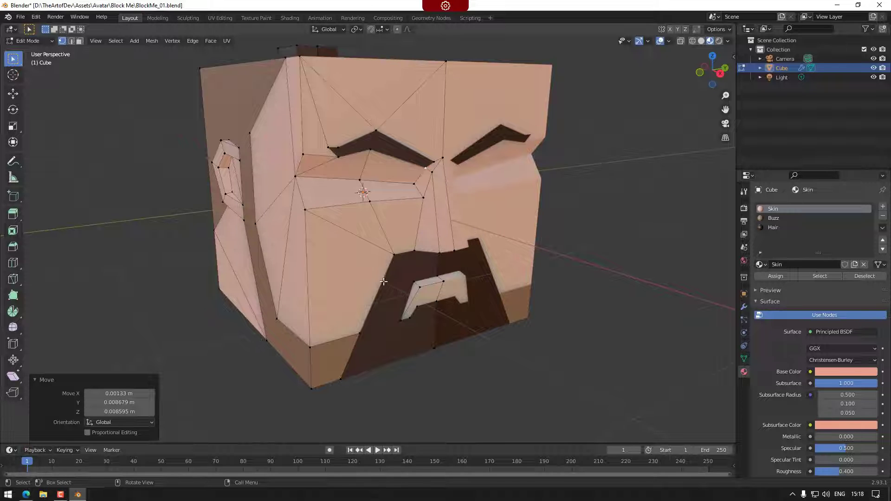
Step: Try to merge the vertices at the brow's outer end, using At Last
scroll(404, 247, "down", 2)
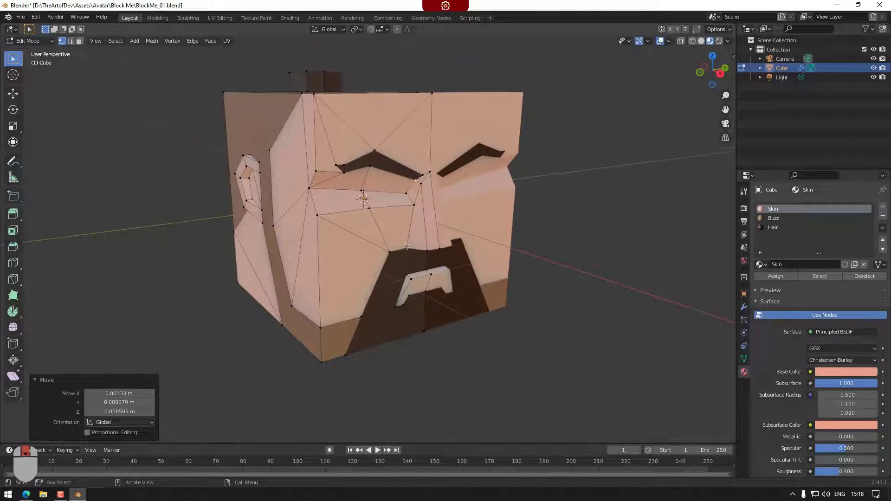
middle_click_drag(457, 279, 433, 272)
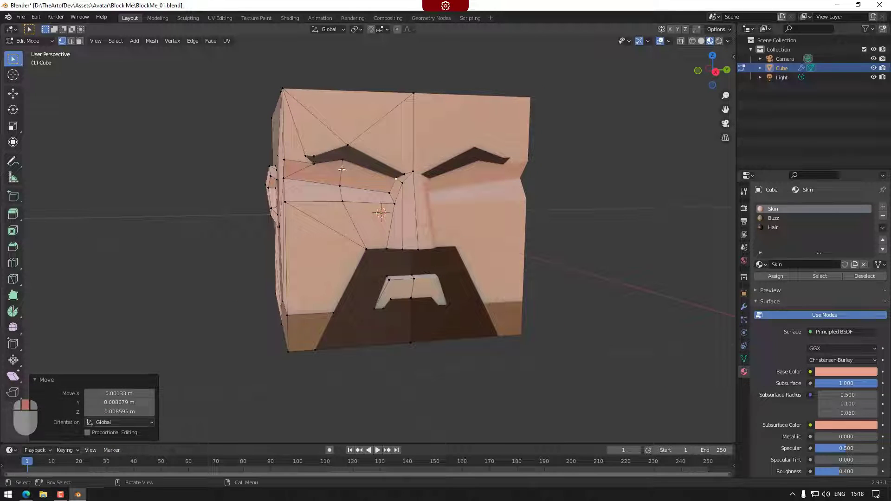
left_click(306, 156, "shift")
right_click(583, 254)
mouse_move(583, 254)
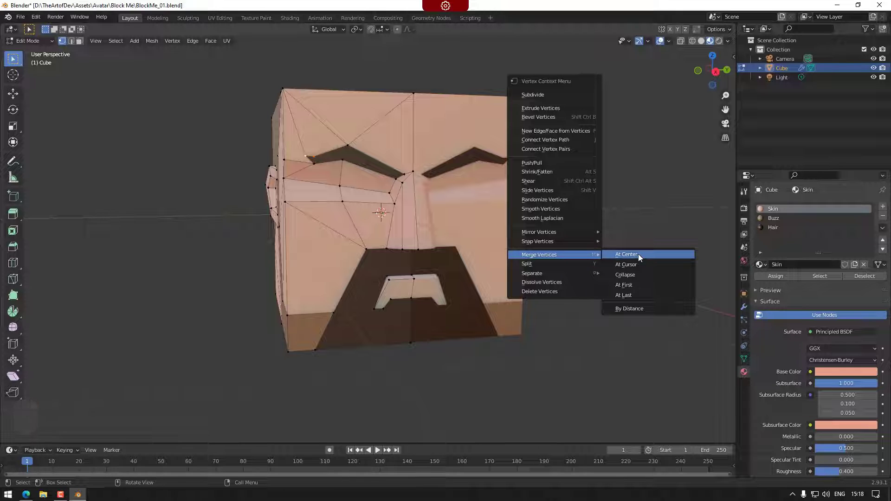
left_click(636, 297)
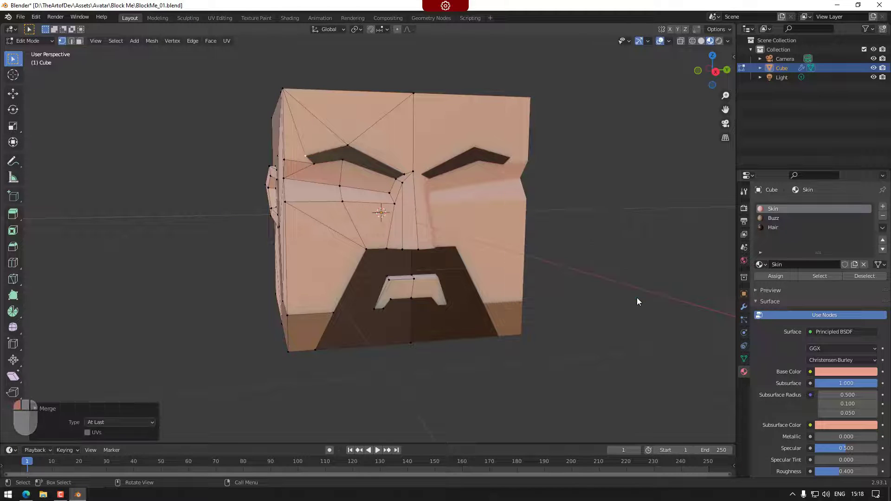
key("ctrl+z")
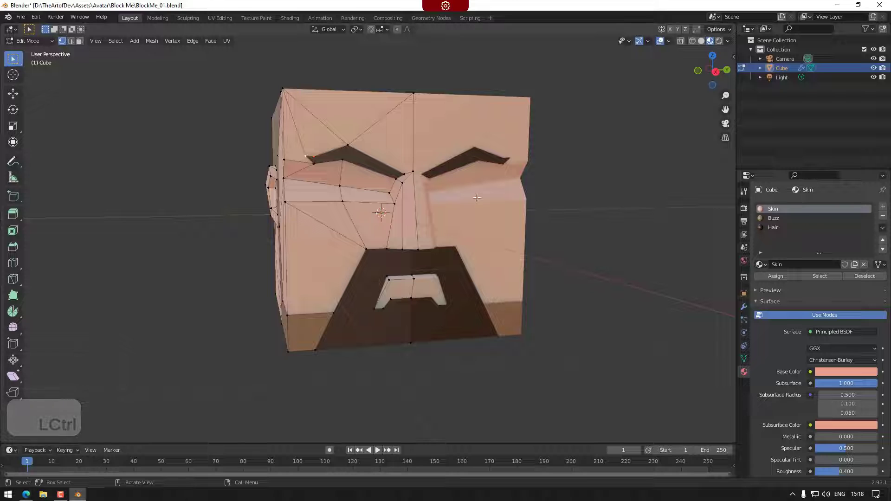
Step: Move the brow's outer-end corner about 0.0095 m outward along Y in the right orthographic view
left_click(314, 163, "shift")
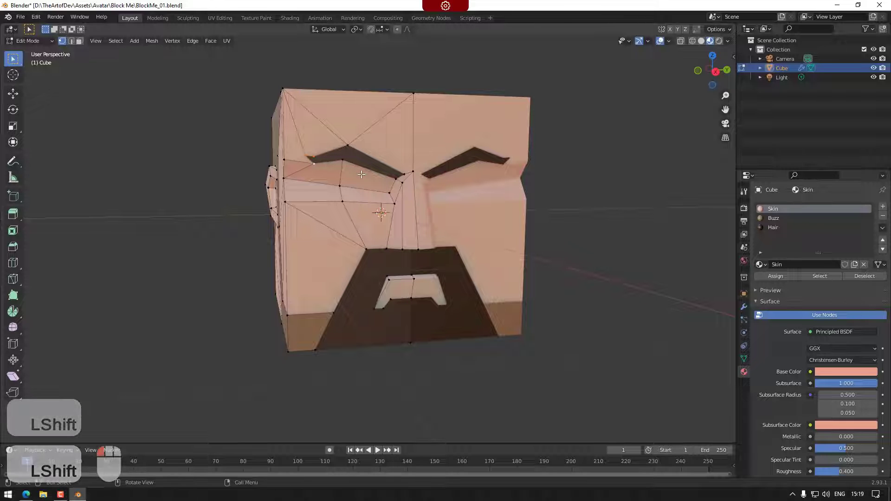
left_click(716, 71)
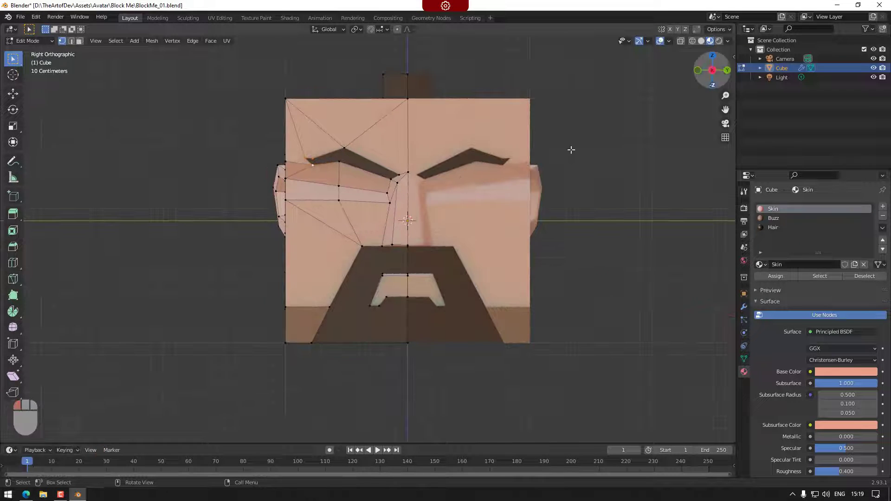
scroll(322, 163, "up", 1)
key("g")
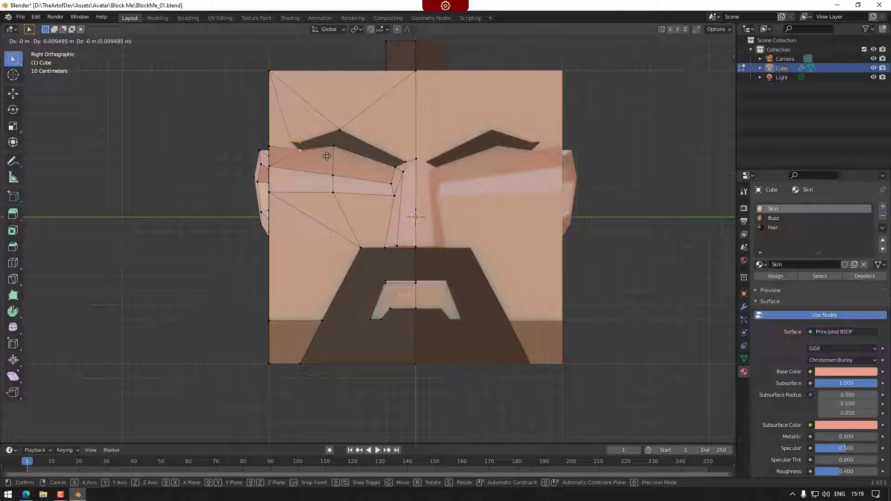
left_click(326, 156)
middle_click_drag(352, 176, 373, 214)
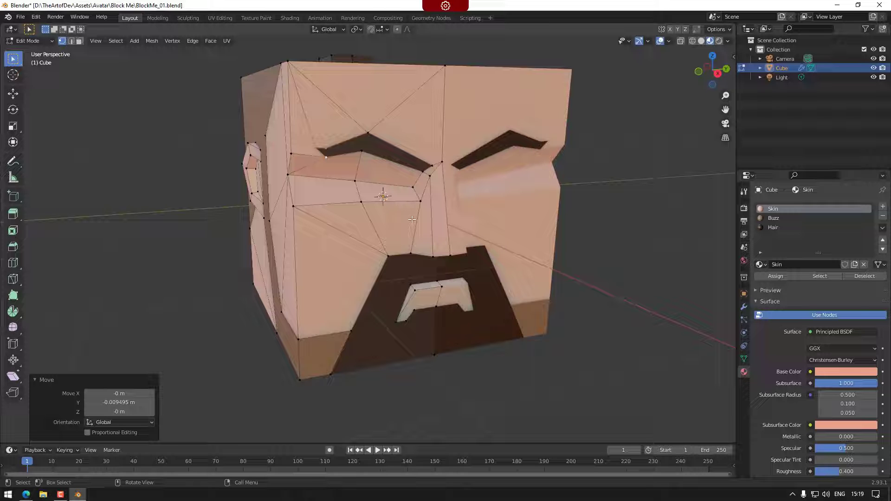
Step: Widen the mouth by moving its outer corner vertices about 0.104 m outward along Y
mouse_move(389, 232)
middle_mouse_down("shift")
mouse_move(384, 217)
mouse_move(439, 227)
mouse_move(356, 224)
mouse_move(388, 222)
mouse_move(378, 222)
middle_mouse_up("shift")
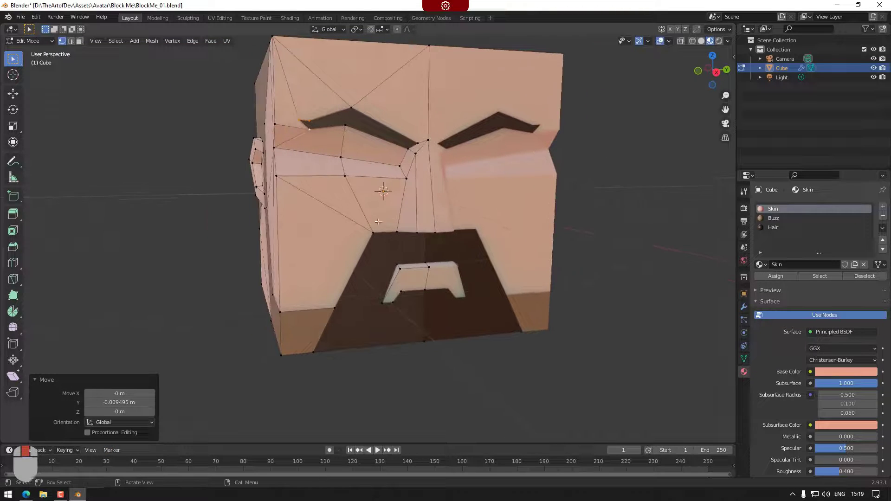
left_click(425, 263)
left_click(398, 267, "shift")
scroll(410, 261, "up", 2)
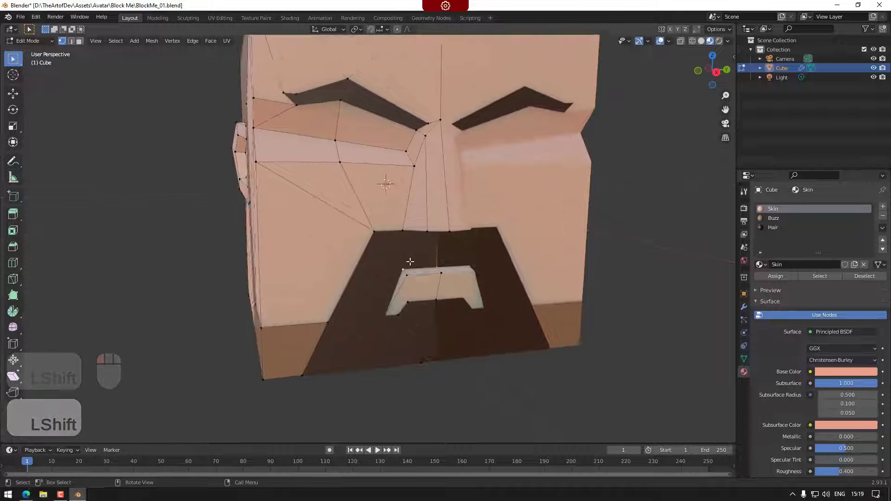
left_click(451, 274)
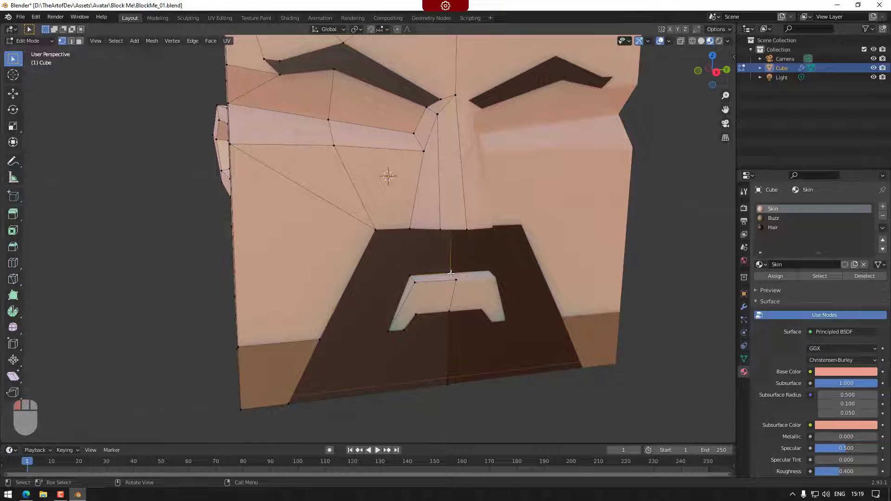
left_click(411, 274, "shift")
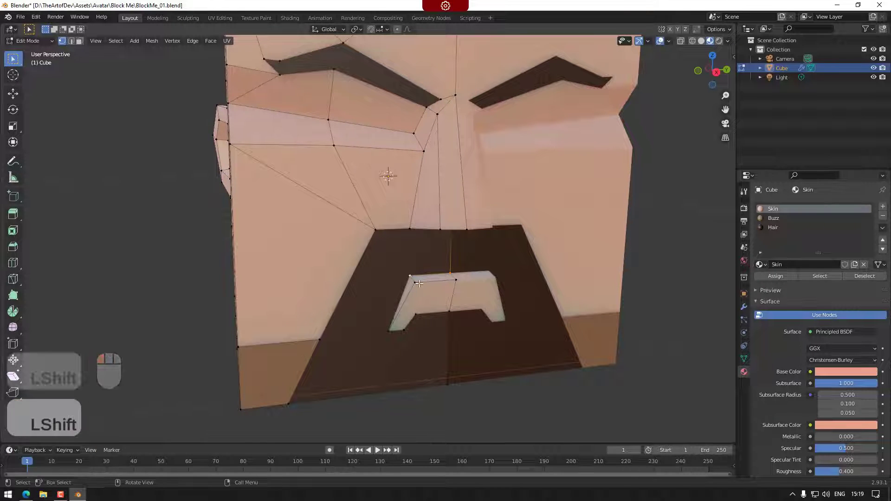
left_click(388, 329)
left_click(416, 319, "shift")
left_click(405, 331, "shift")
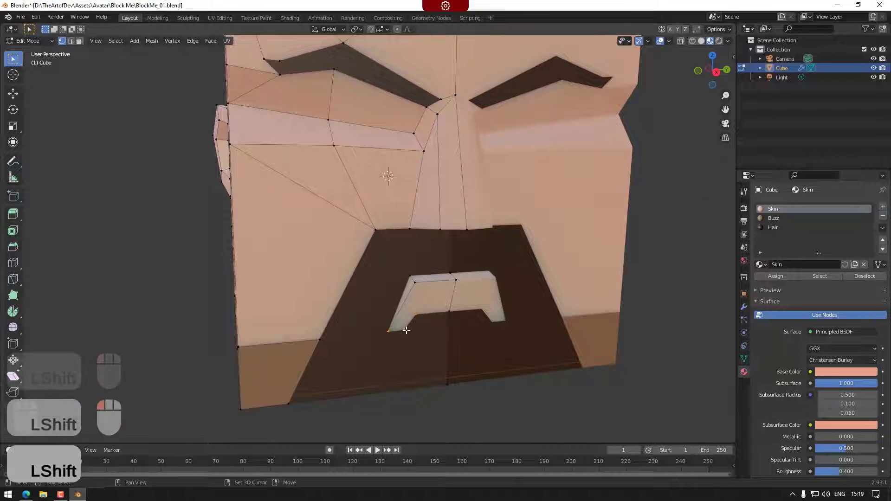
left_click(410, 275, "shift")
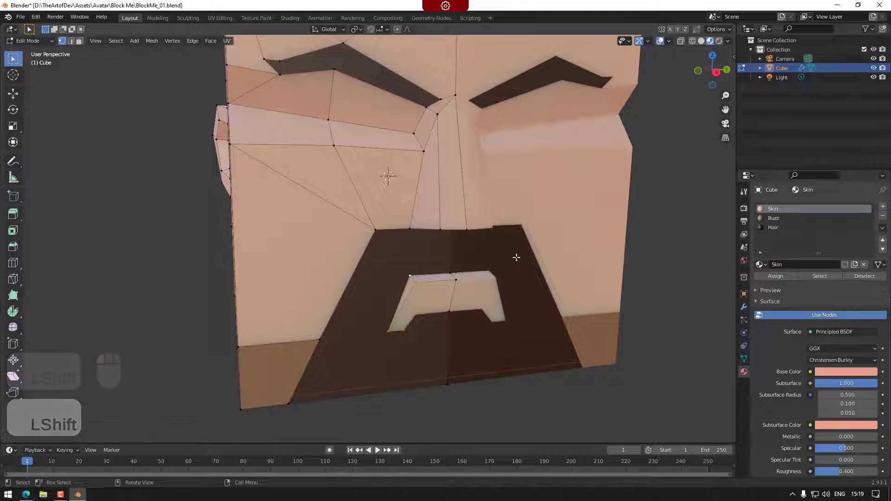
key("g")
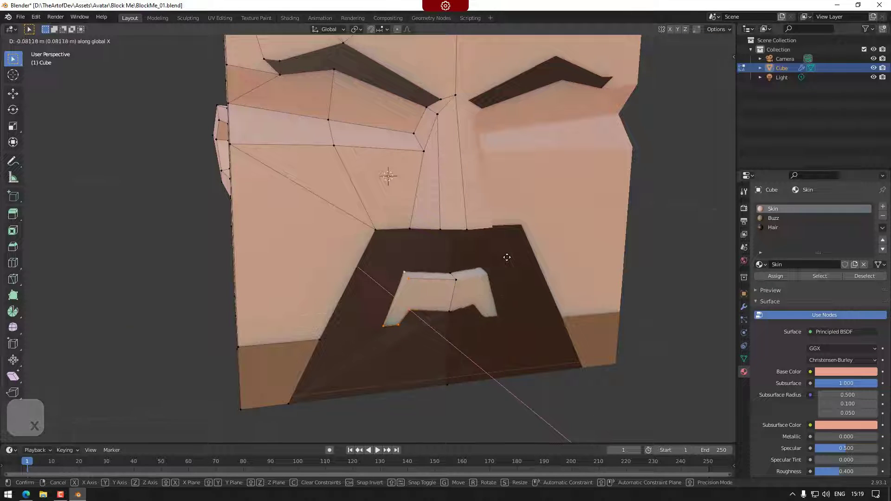
key("y")
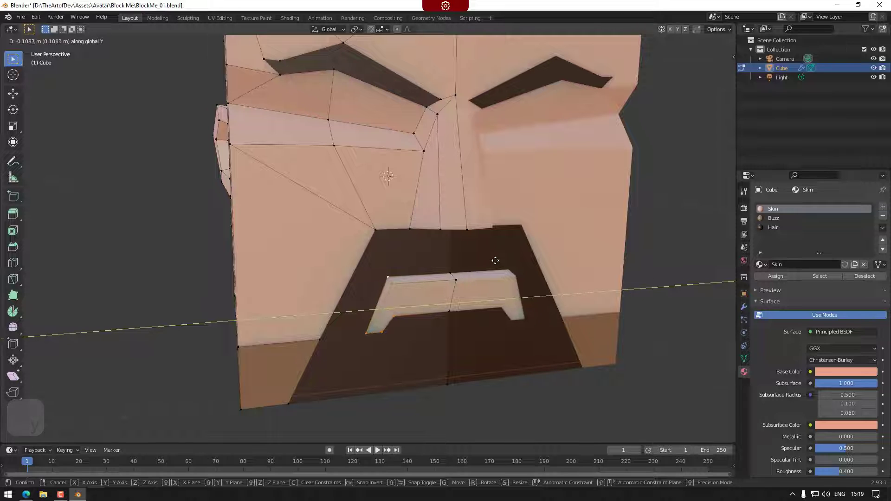
left_click(496, 260)
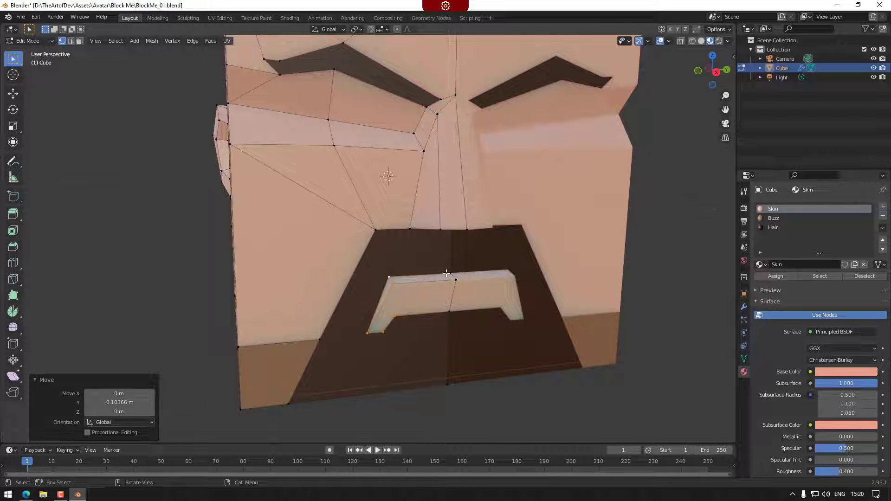
Step: Knife-cut a line just above the mouth from its upper corner to the centreline, and connect its outer end to the beard's top corner
left_click(13, 279)
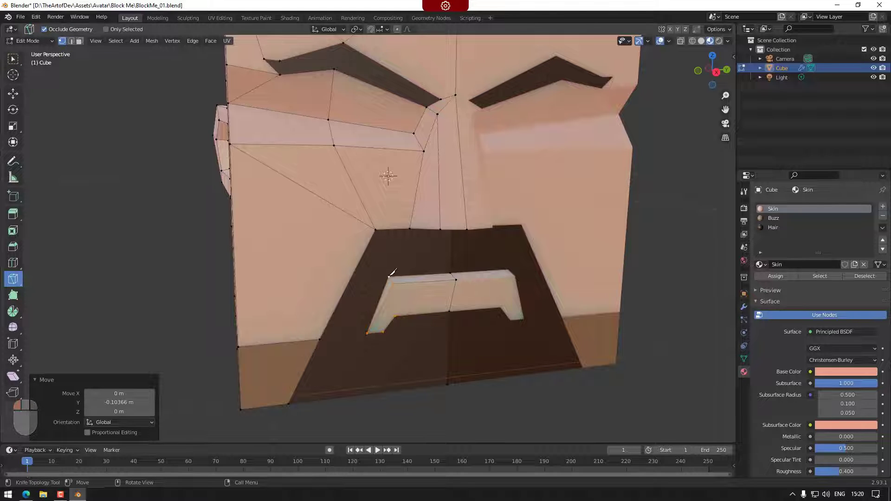
left_click(390, 275)
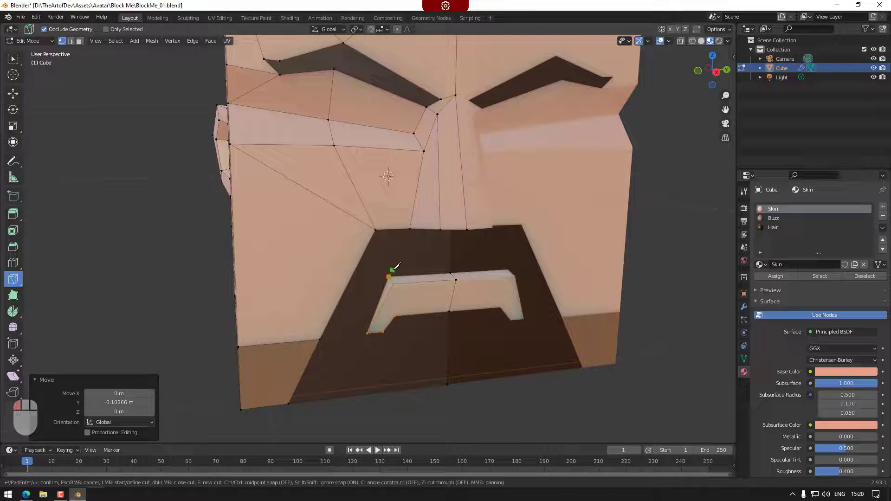
left_click(392, 269)
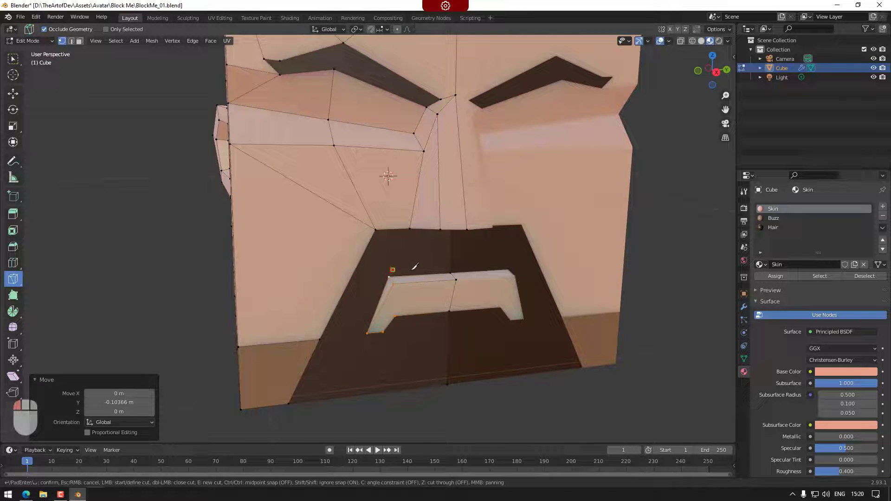
left_click(451, 267)
key("Return")
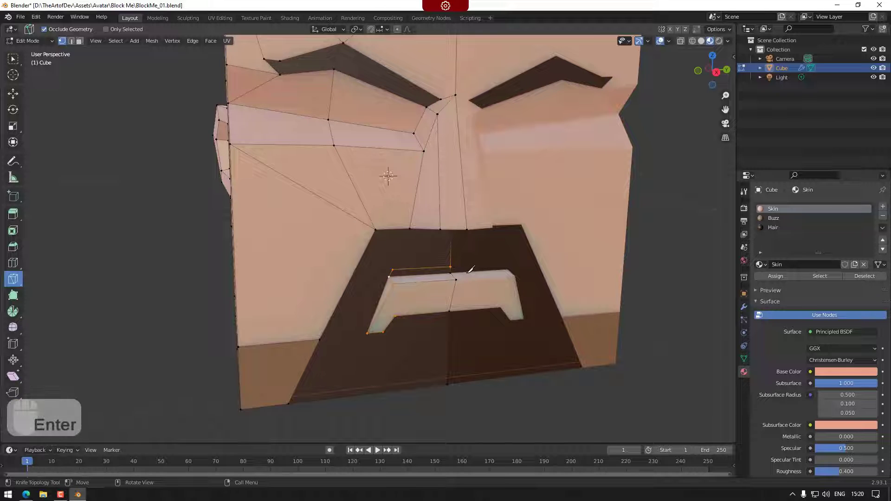
left_click(393, 269)
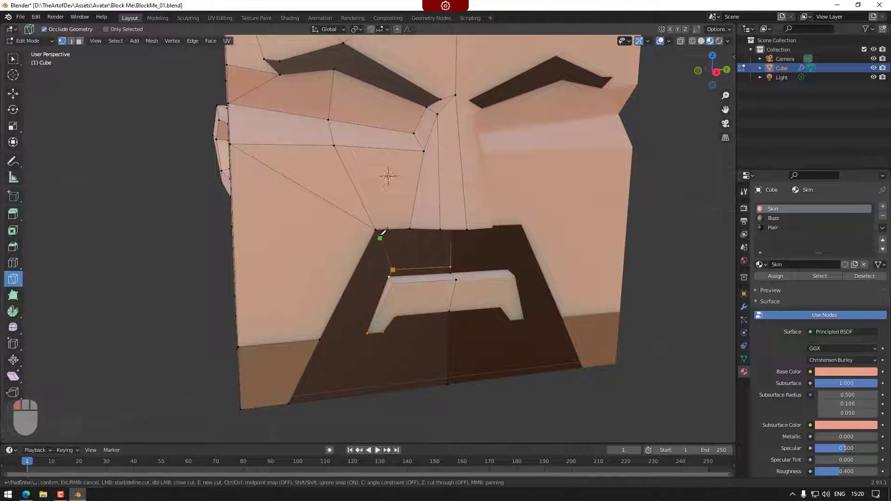
left_click(376, 229)
key("Return")
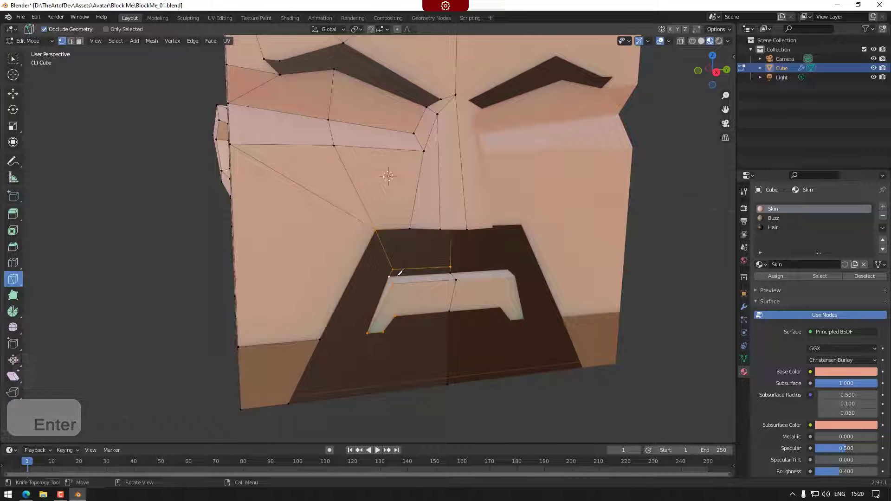
Step: Knife-cut edges joining the mouth's lower vertices to the beard's side and bottom-centre vertices, and its upper corner to the beard's top corner
left_click(368, 332)
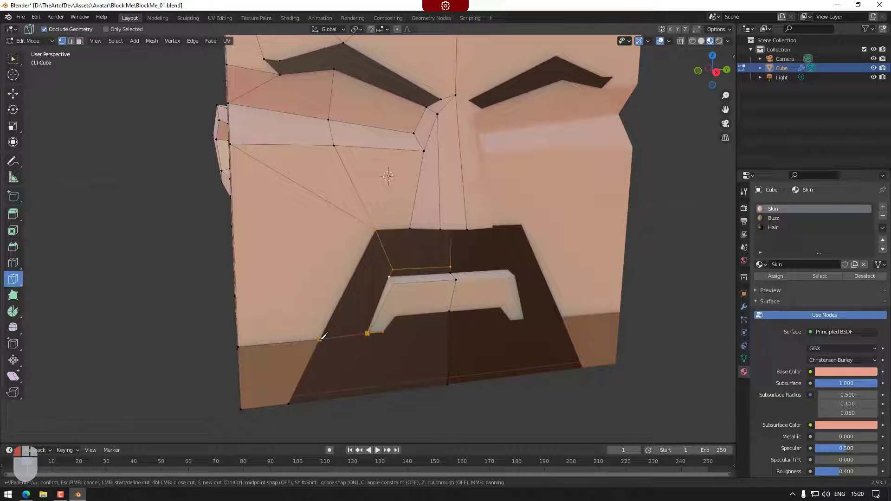
left_click(320, 339)
key("Return")
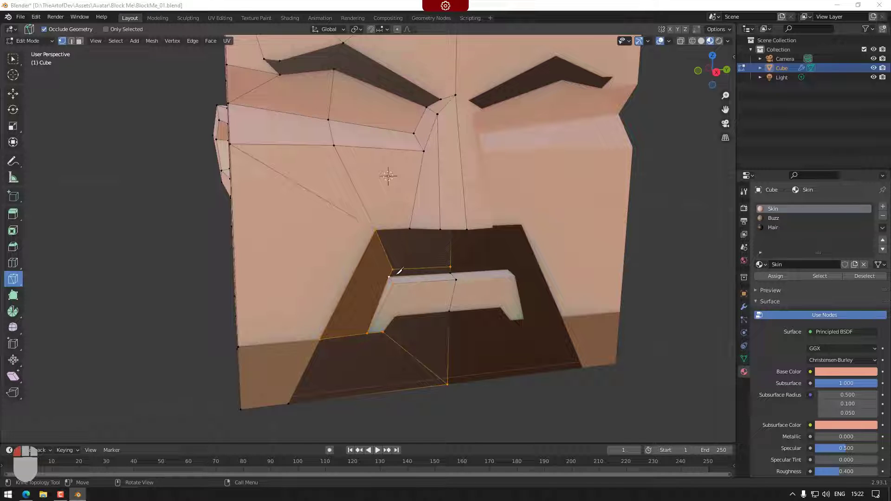
left_click(390, 275)
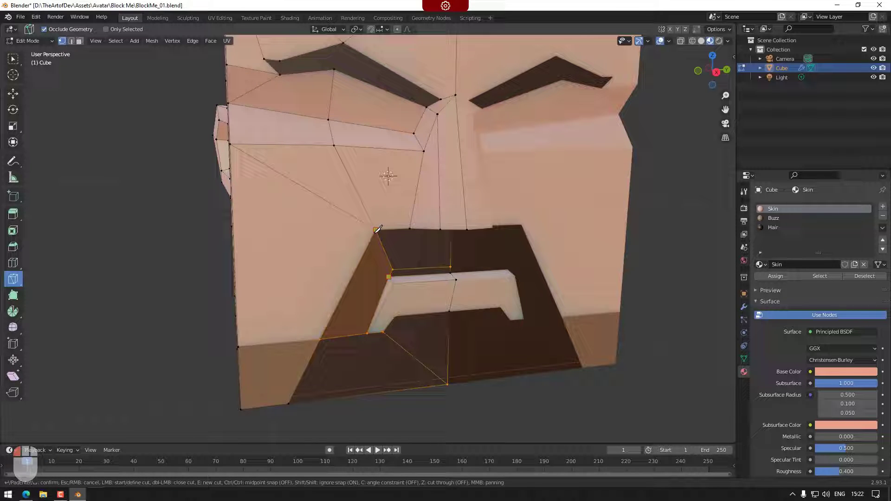
left_click(376, 231)
key("Return")
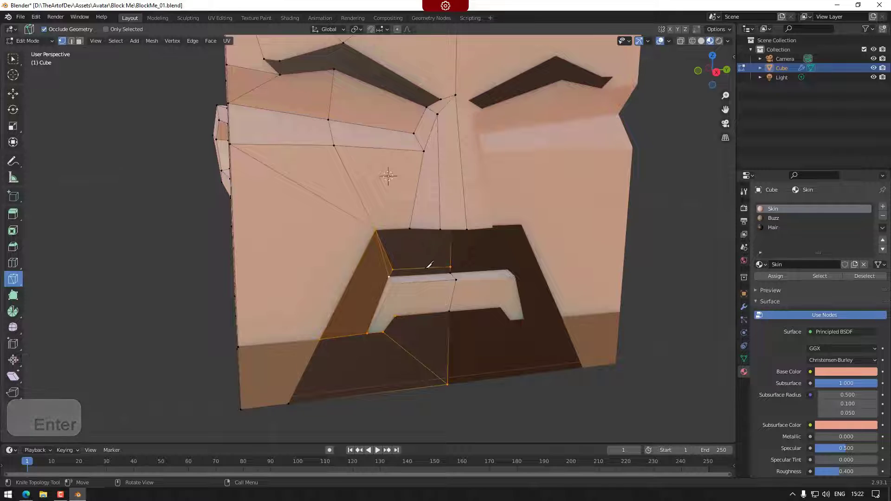
Step: Extrude the narrow hair face directly above the mouth about 0.026 m inward along its normal
left_click(13, 214)
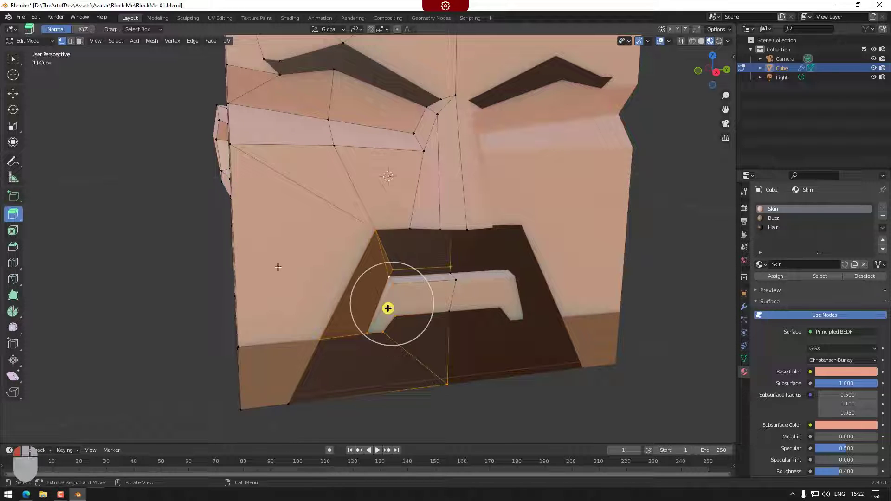
left_click(79, 41)
left_click(429, 272)
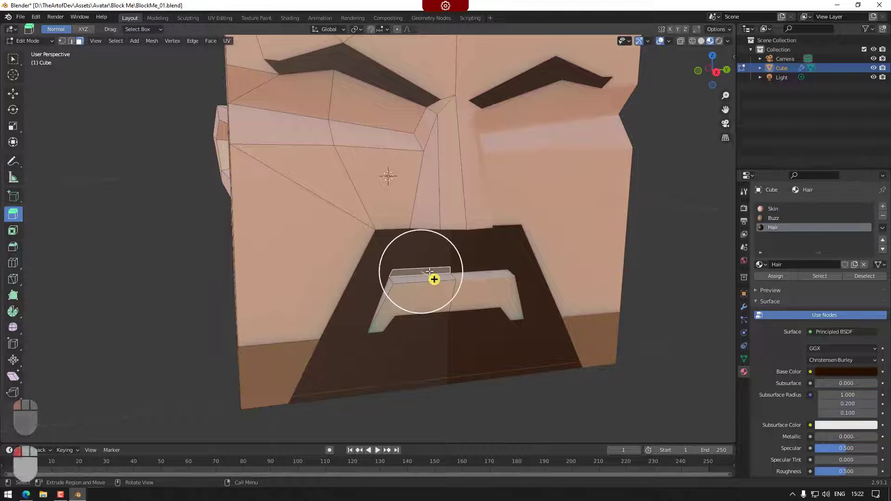
middle_click_drag(400, 354, 457, 364, "shift")
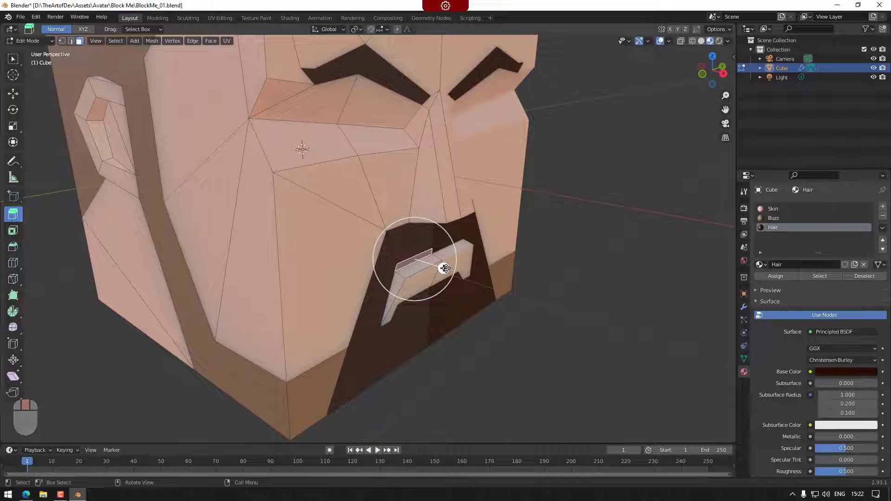
left_click_drag(444, 269, 439, 269)
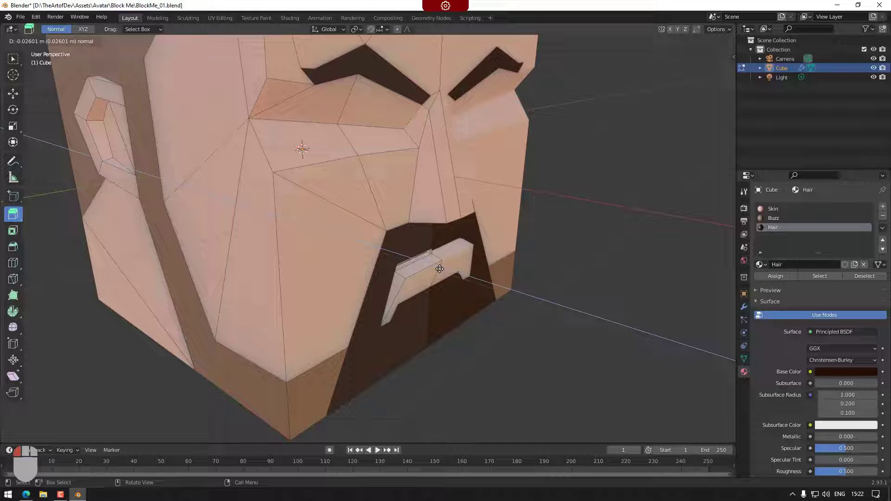
left_click(440, 269)
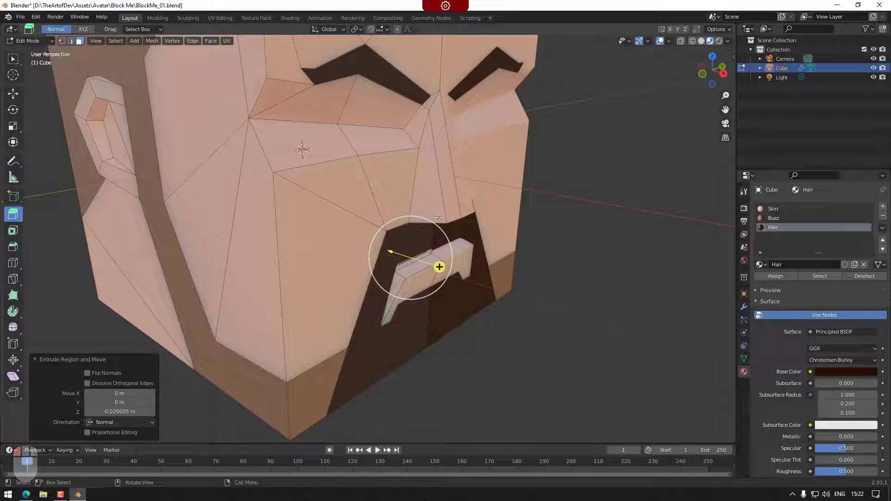
Step: Delete the thin skin face between the recessed strip and the mouth's upper edge, using Faces
left_click(408, 261)
key("Delete")
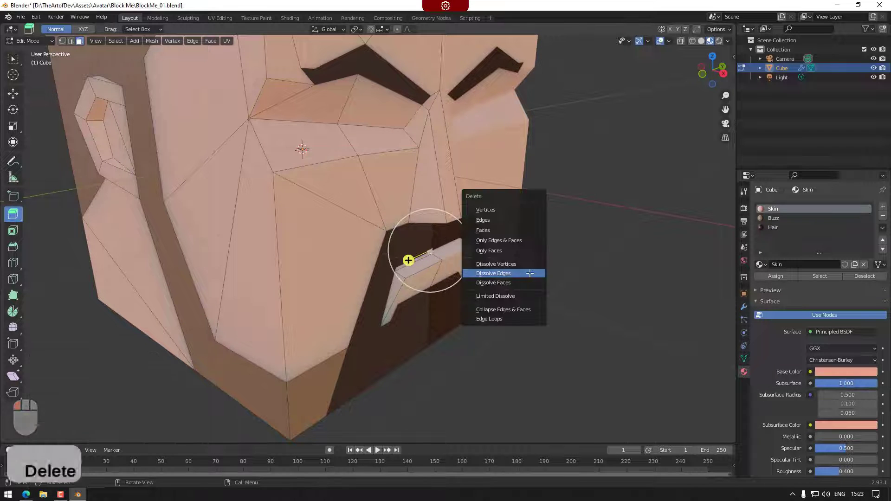
left_click(504, 230)
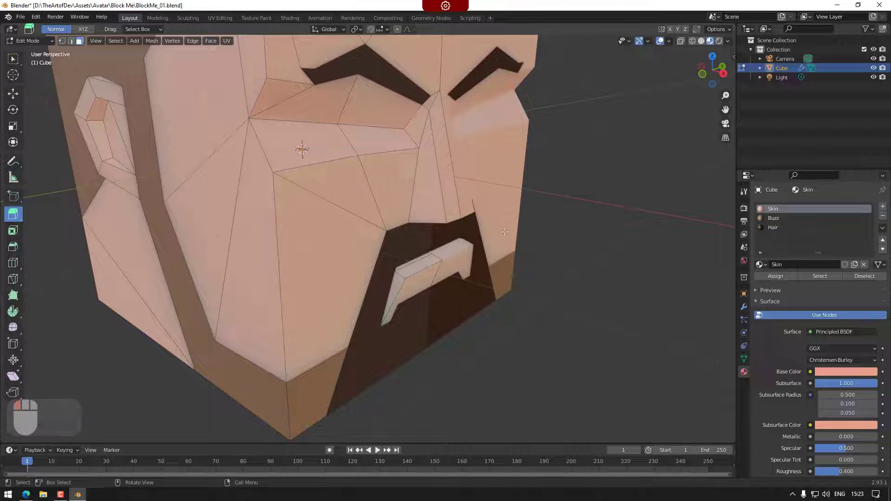
Step: Delete the small skin face at the outer end of the recessed strip above the mouth, using Faces
middle_click_drag(505, 231, 412, 266)
left_click(413, 267)
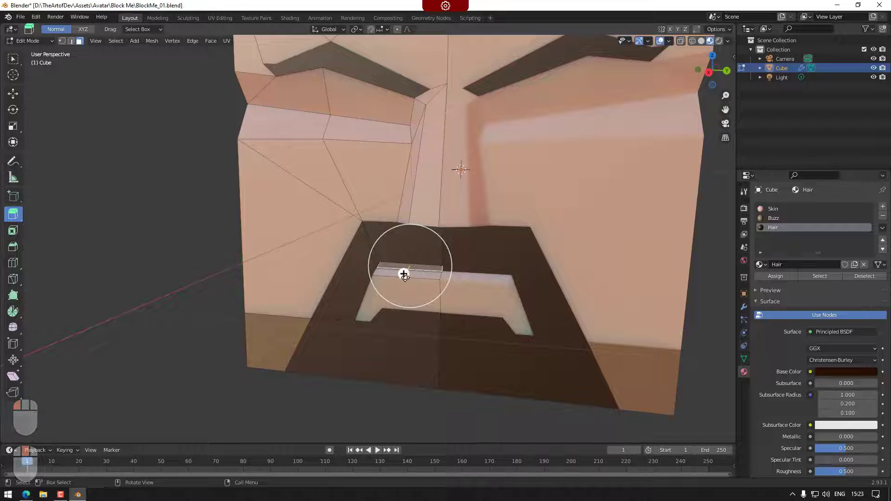
middle_click_drag(451, 348, 426, 342, "shift")
mouse_move(371, 278)
middle_mouse_down()
mouse_move(338, 272)
mouse_move(360, 277)
middle_mouse_up()
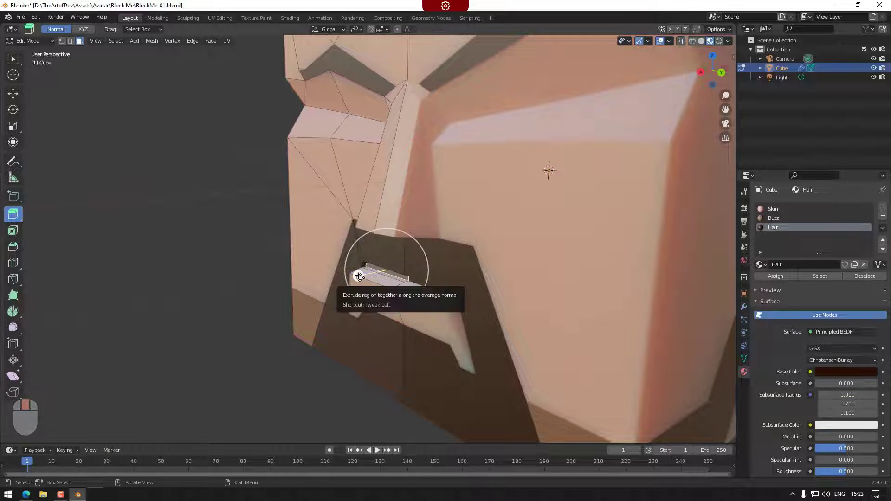
left_click_drag(358, 276, 427, 272)
middle_click_drag(402, 339, 533, 317)
key("Delete")
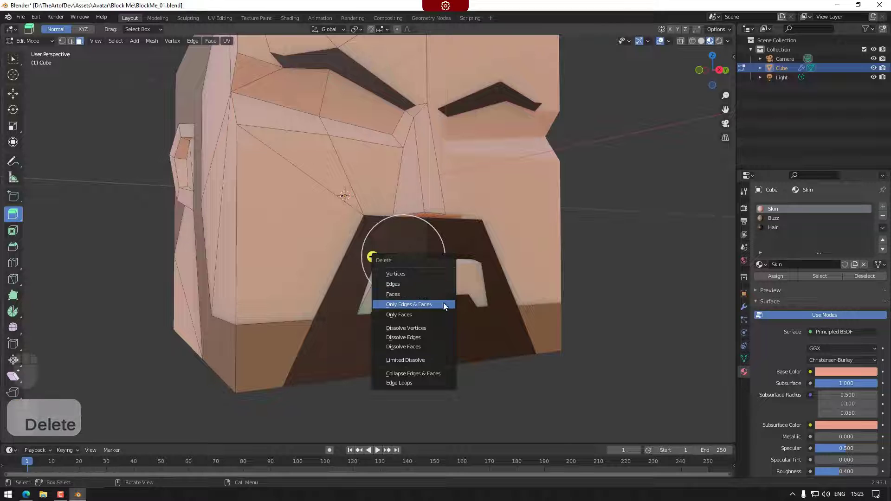
left_click(412, 294)
Step: Select the recessed strip's face above the mouth and turn off the Mirror modifier's viewport display
middle_click_drag(411, 331, 396, 307)
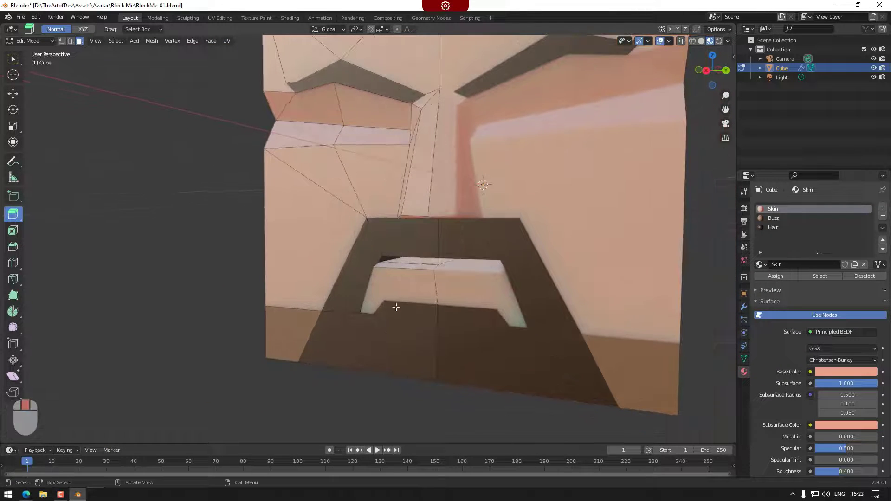
left_click(426, 263)
middle_click_drag(426, 263, 415, 247, "shift")
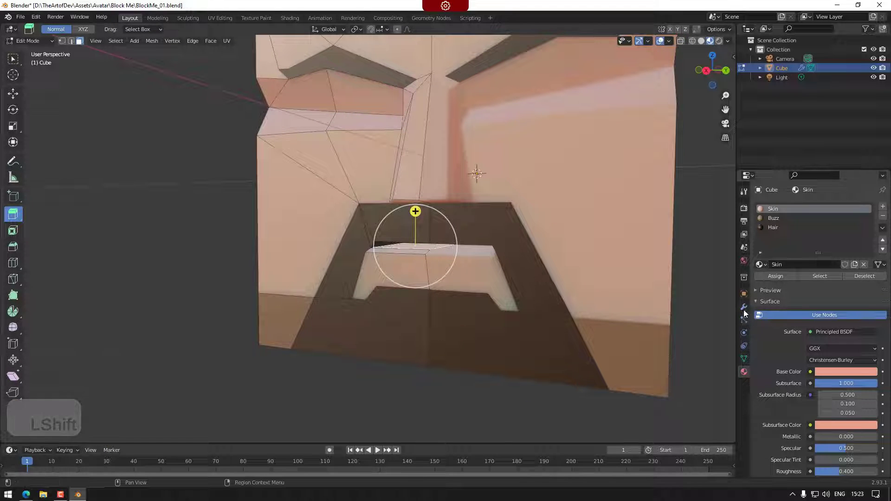
left_click(743, 293)
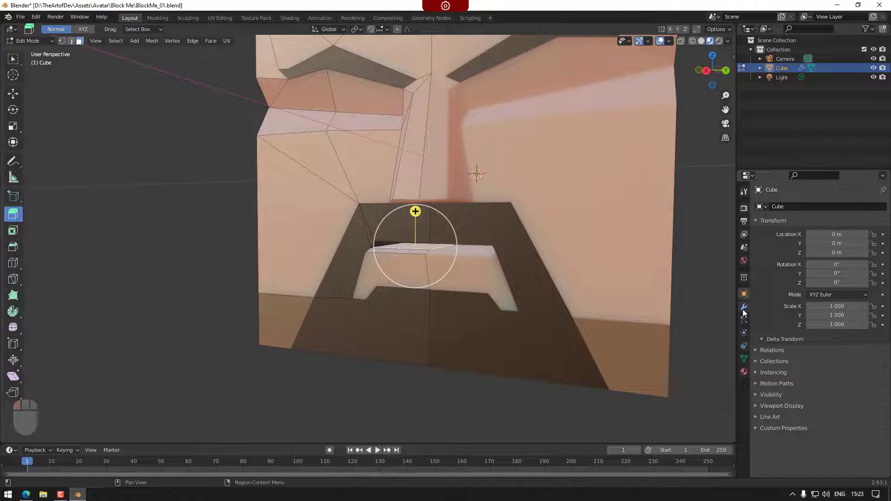
left_click(744, 307)
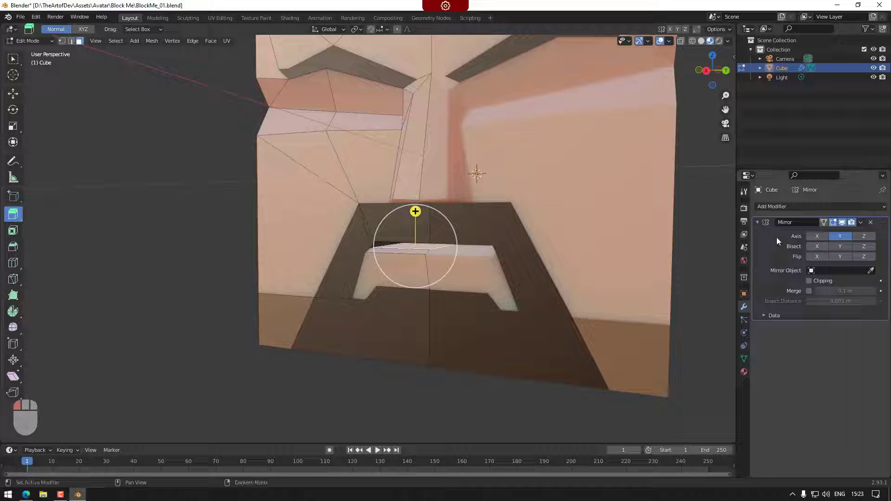
left_click(842, 224)
Step: Add the adjoining inner mouth faces to the selection and extrude them with an offset of -0.299 m using Extrude Along Normals
middle_click_drag(535, 306, 461, 274, "shift")
left_click(441, 239, "shift")
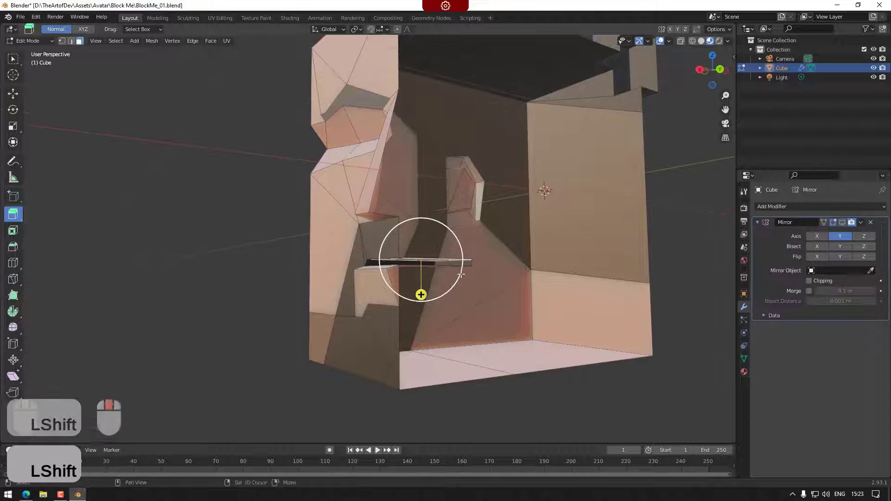
middle_click_drag(486, 308, 471, 260)
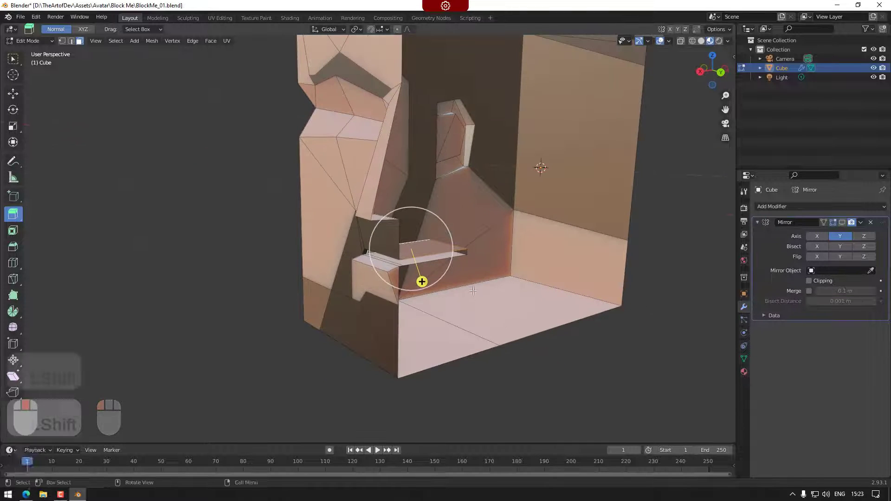
left_click(464, 253, "shift")
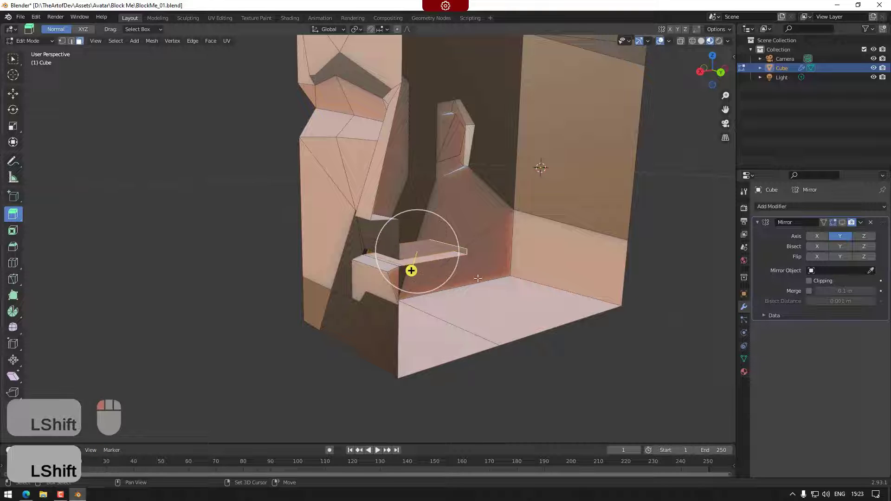
left_click(14, 216)
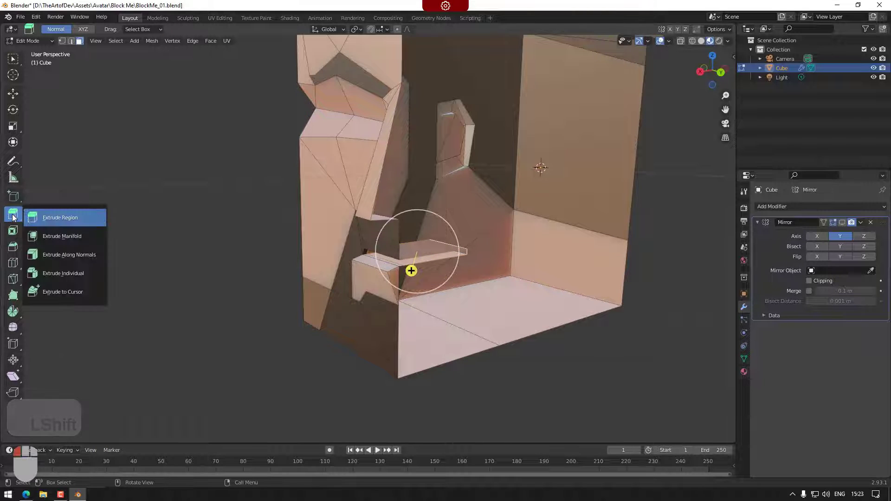
left_click(69, 254)
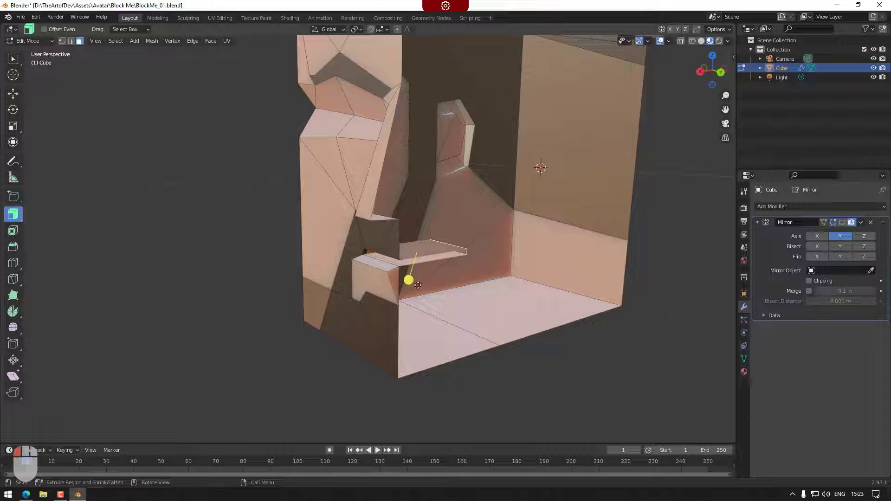
left_click_drag(409, 280, 409, 287)
left_click_drag(407, 294, 413, 310)
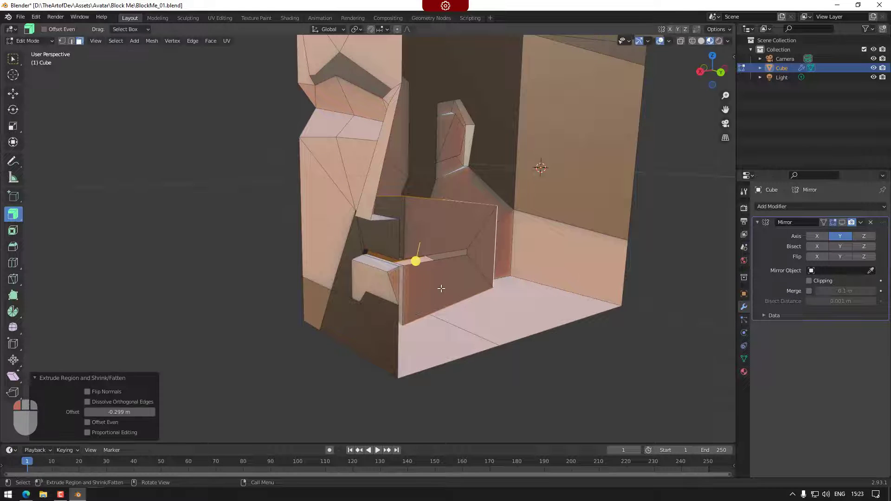
Step: Delete the faces closing the extruded mouth cavity along the head's centreline, using Faces
key("ctrl+z")
key("Delete")
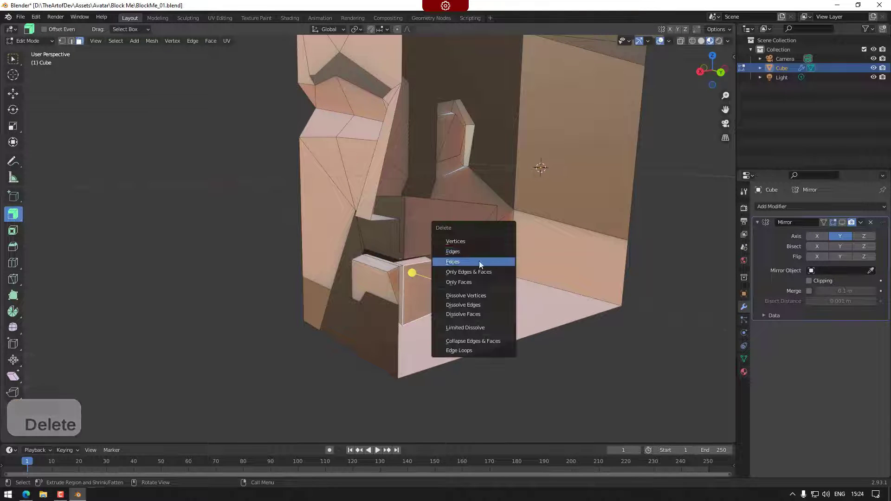
left_click(480, 263)
key("Delete")
left_click(444, 237)
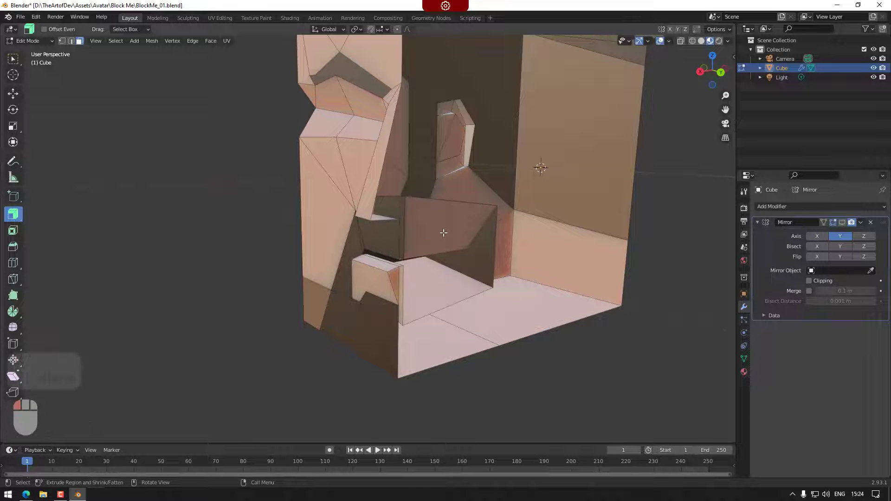
left_click(444, 233)
key("Delete")
left_click(444, 233)
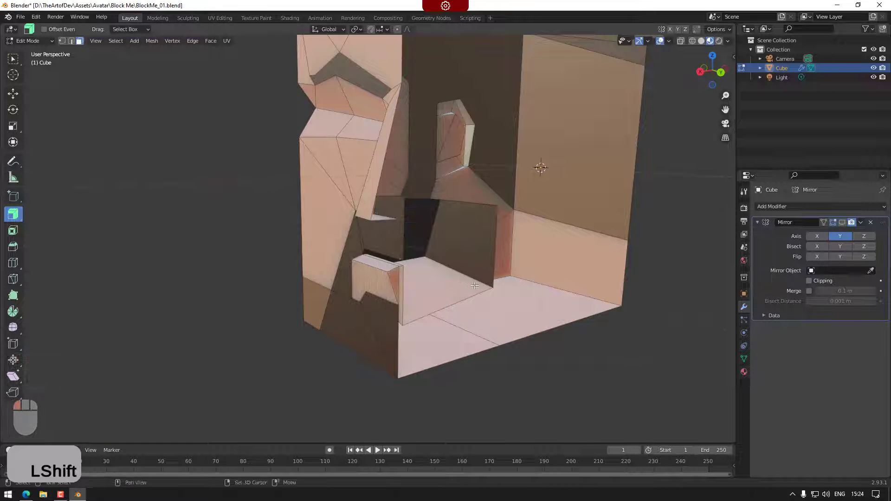
Step: Flatten the mouth cavity's floor by scaling its corner vertices to 0 along Z
middle_click_drag(475, 285, 362, 283)
left_click(13, 60)
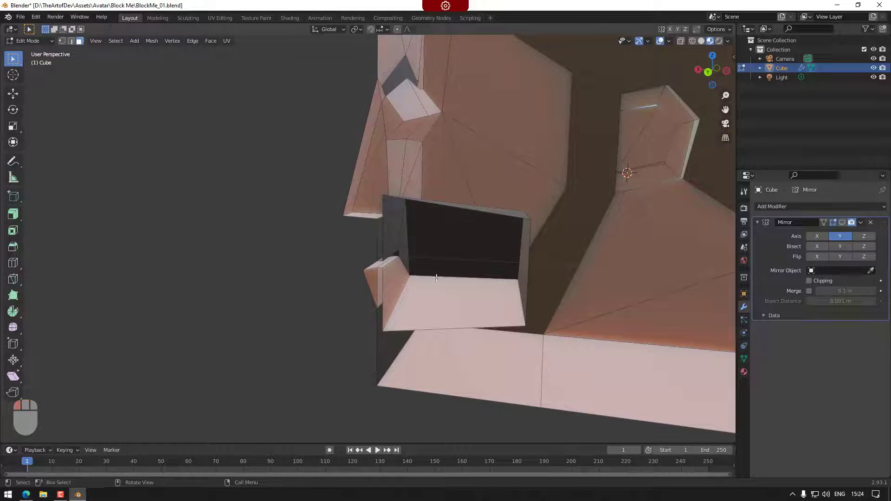
left_click(500, 295)
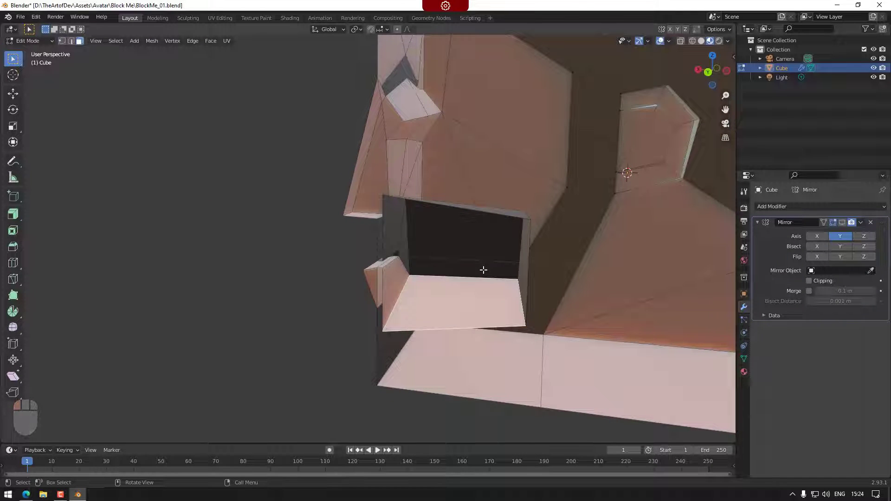
key("1")
left_click(519, 279, "shift")
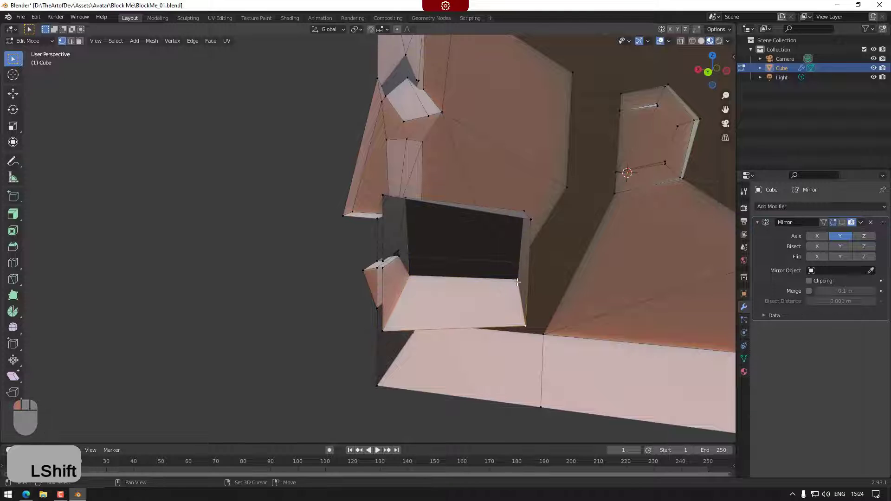
left_click(409, 276, "shift")
middle_click_drag(508, 335, 478, 322)
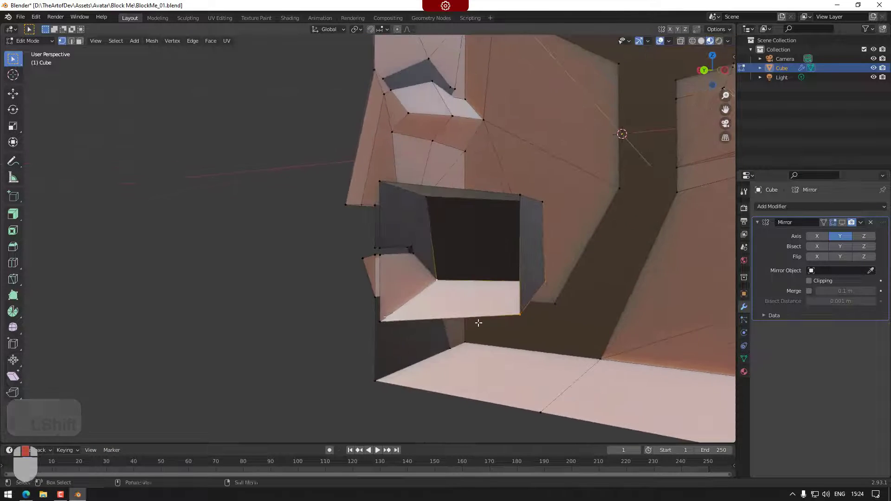
left_click(383, 320, "shift")
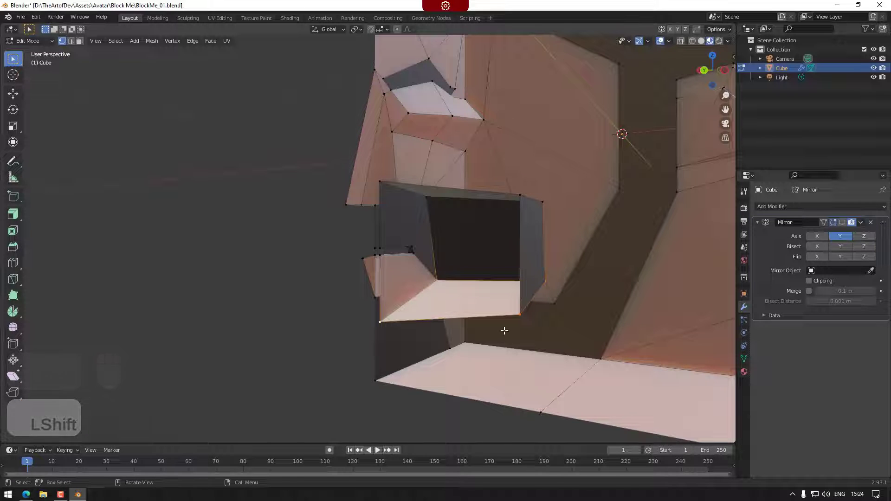
key("s")
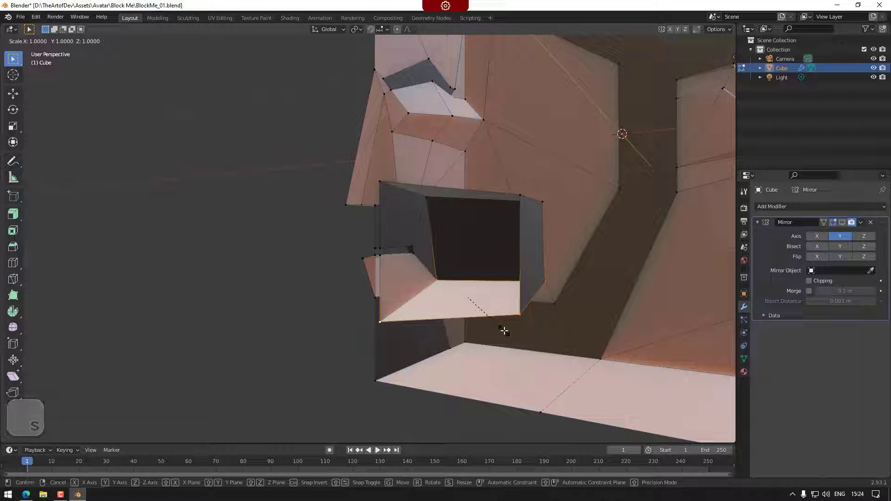
key("z")
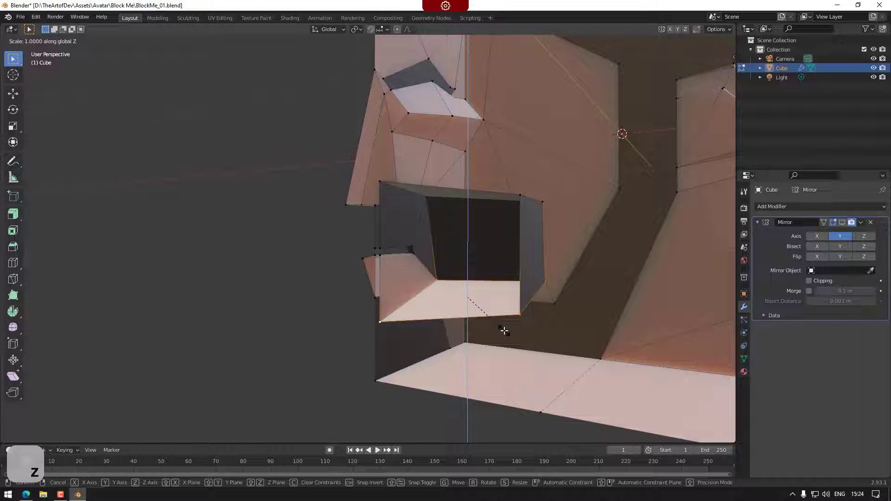
key("0")
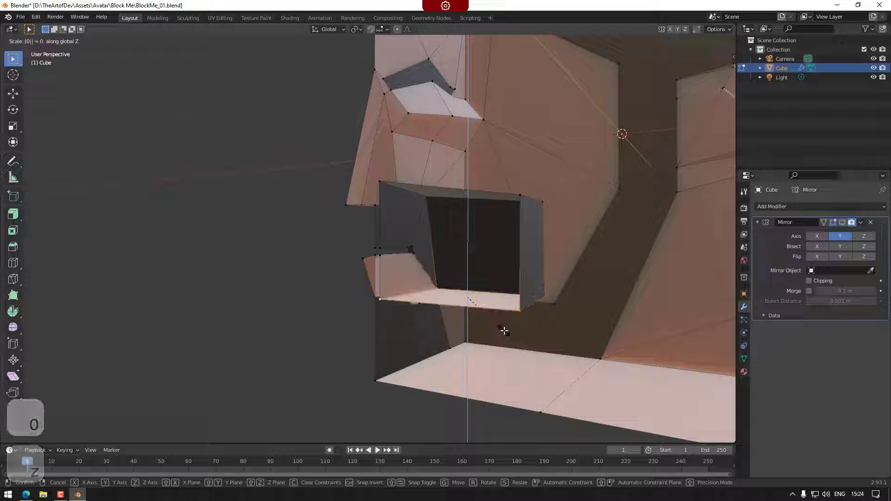
key("Return")
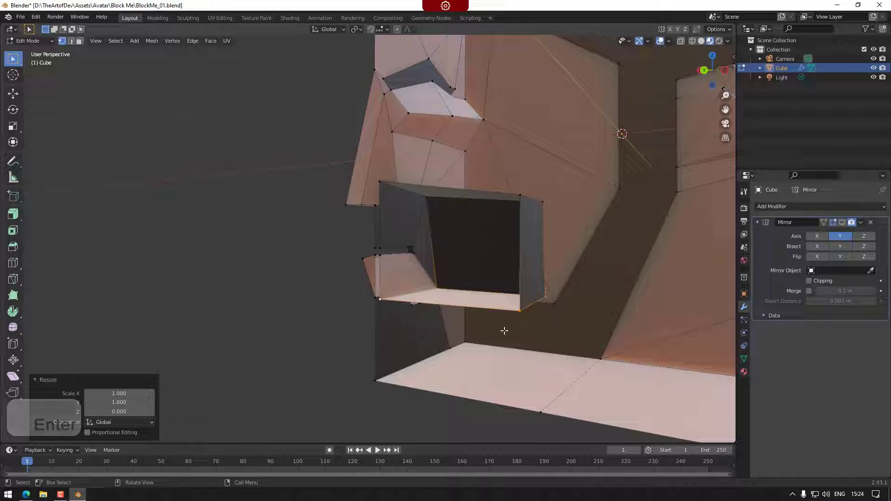
key("g")
key("z")
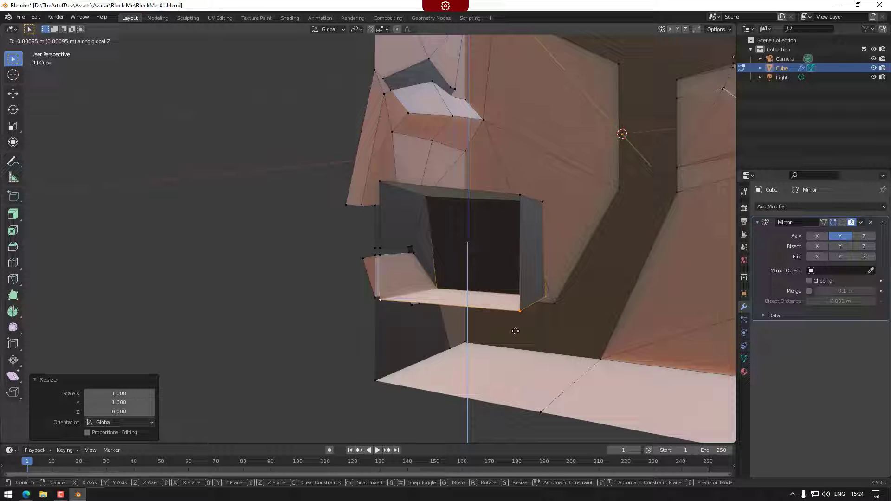
left_click(516, 331)
Step: Flatten the mouth cavity's ceiling by scaling its corner vertices to 0 along Z
left_click(521, 197)
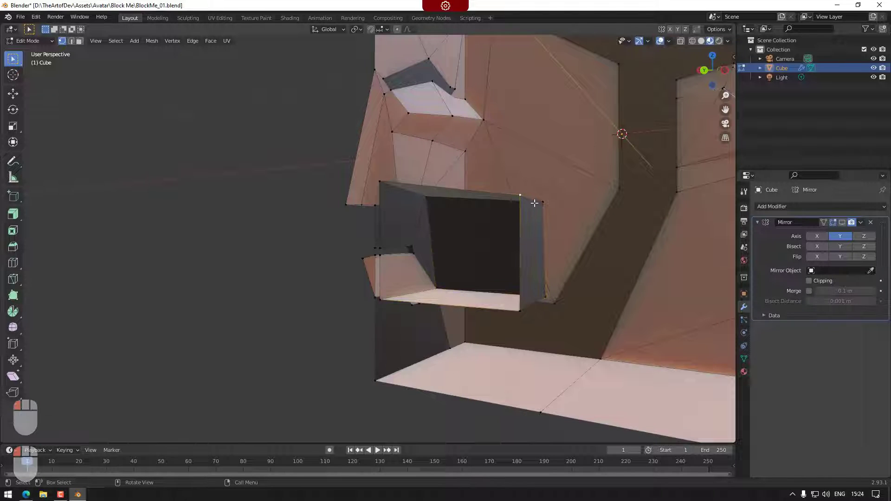
left_click(426, 197, "shift")
left_click(380, 181, "shift")
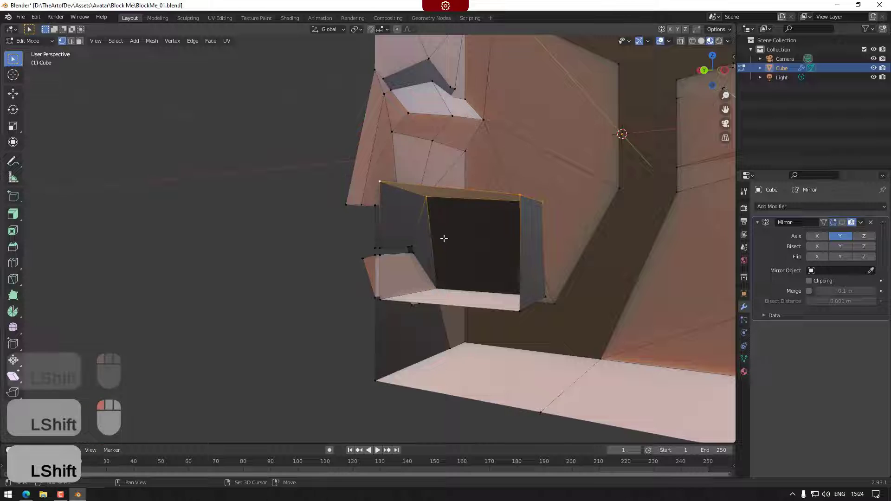
key("s")
key("z")
key("0")
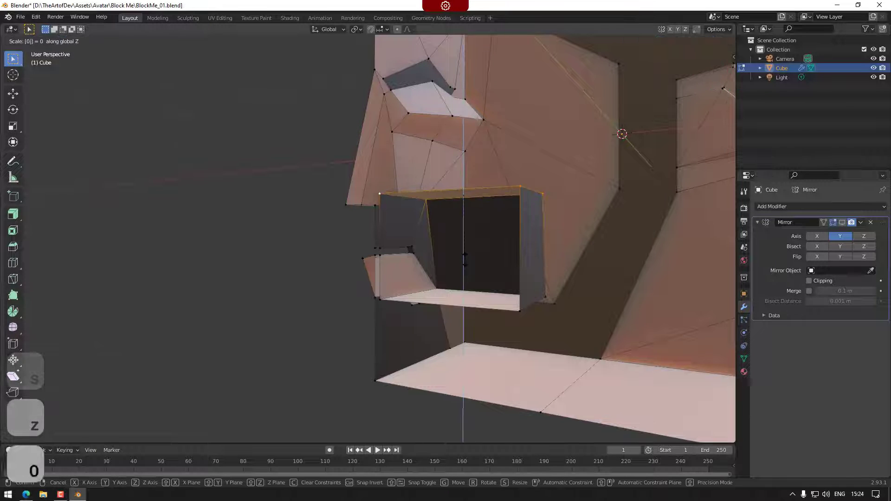
key("Return")
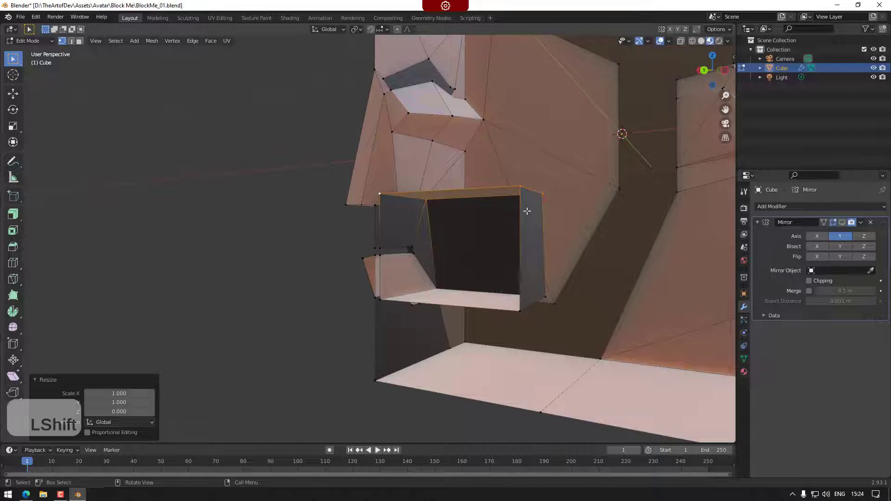
Step: Straighten the mouth cavity's back wall by scaling its four vertices to 0 along X
left_click(519, 188)
left_click(542, 197, "shift")
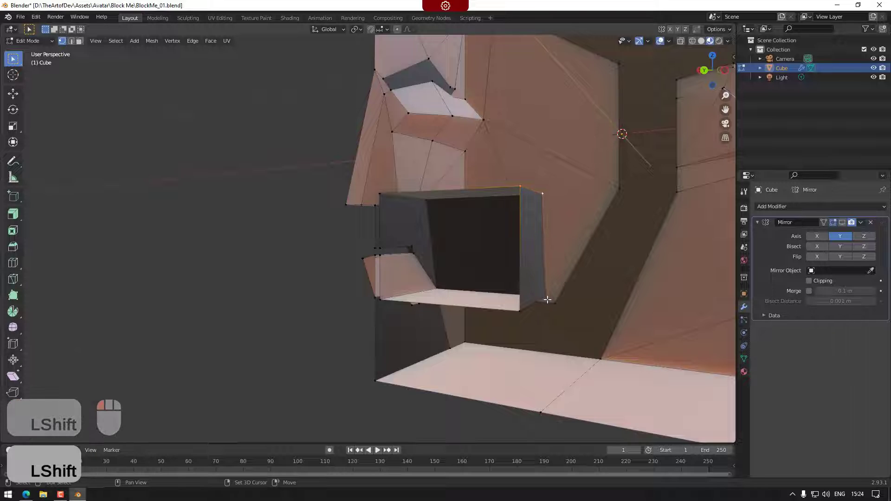
left_click(545, 294, "shift")
left_click(523, 324, "shift")
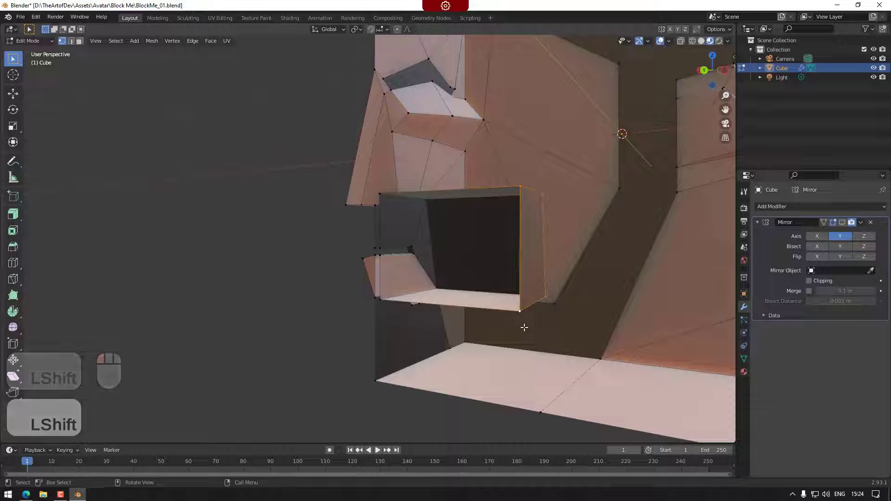
key("s")
key("x")
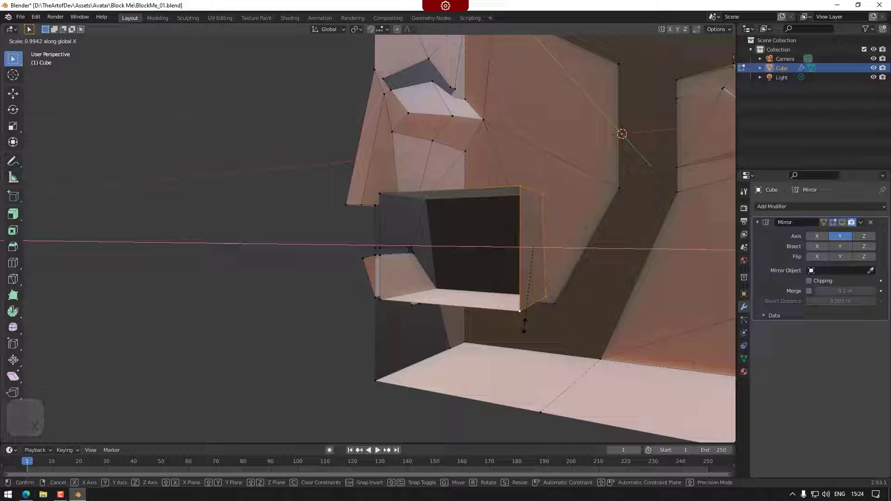
key("0")
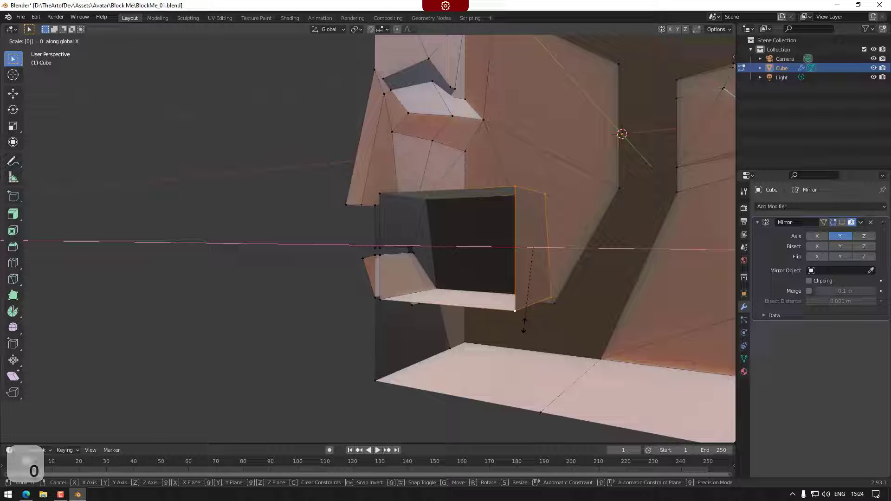
key("Return")
Step: Select the four vertices of the mouth cavity's outer side wall
middle_click_drag(490, 285, 434, 273, "shift")
left_click(398, 250)
left_click(410, 286, "shift")
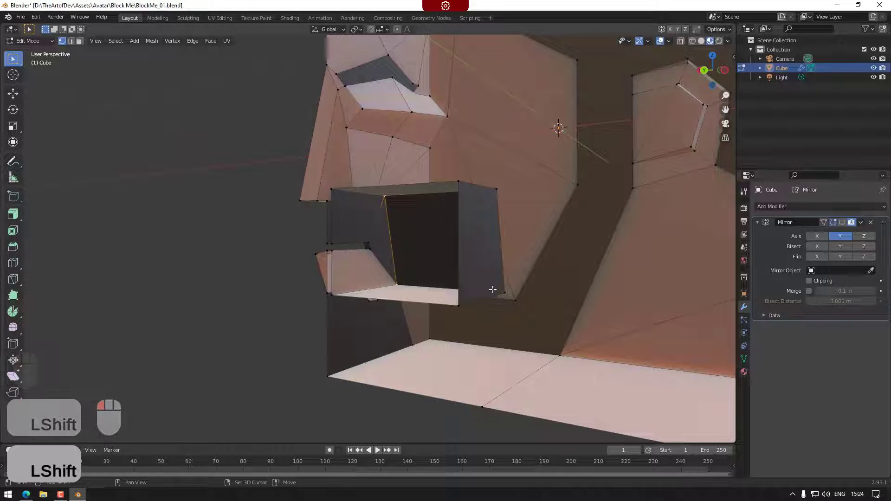
left_click(497, 191, "shift")
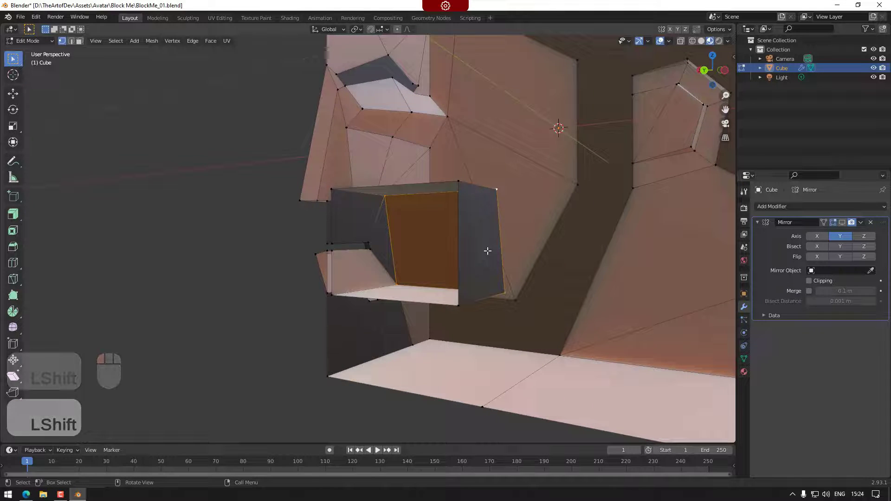
key("s")
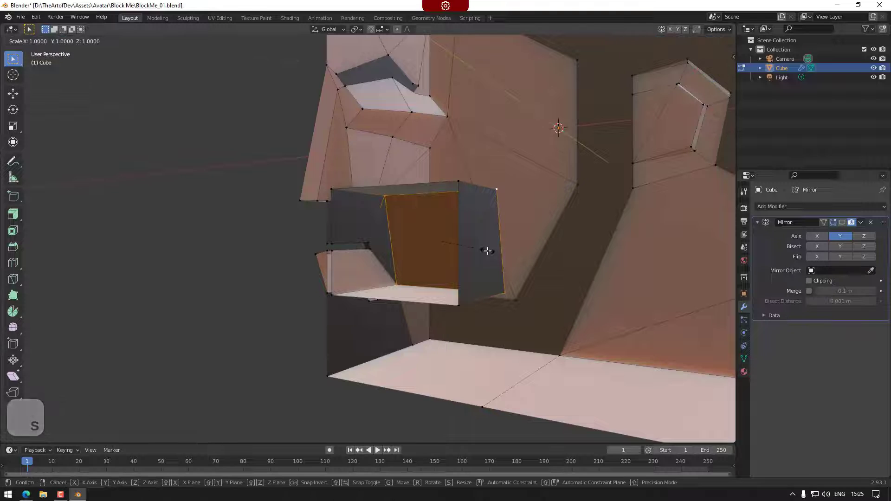
key("y")
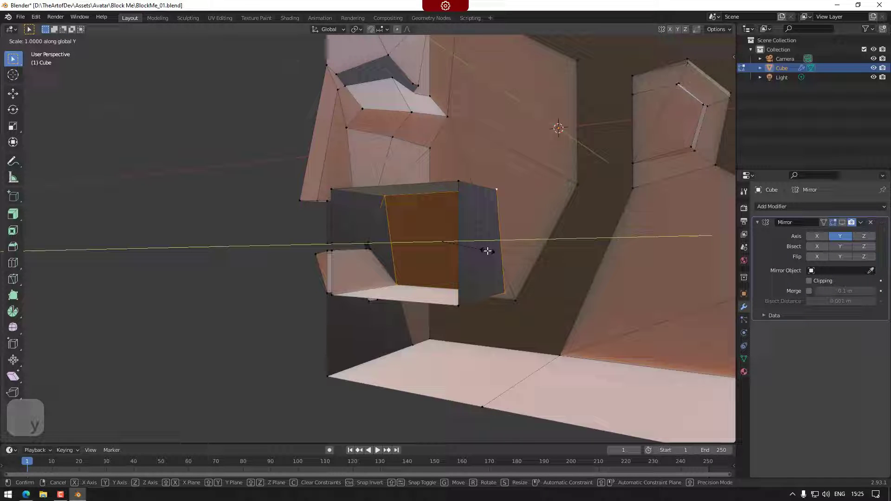
key("z")
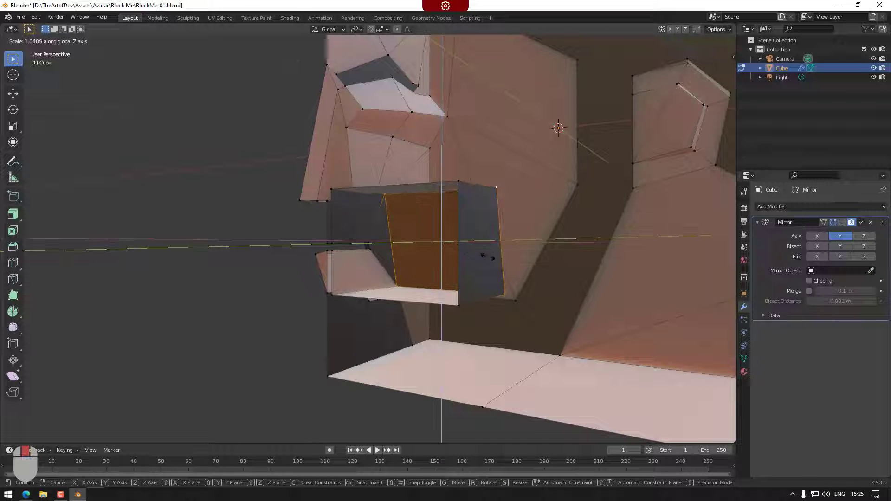
right_click(490, 265)
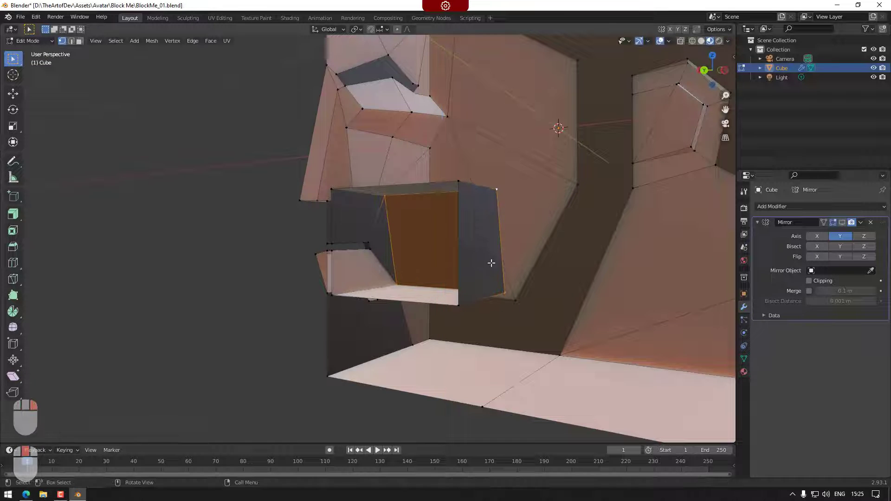
key("s")
key("x")
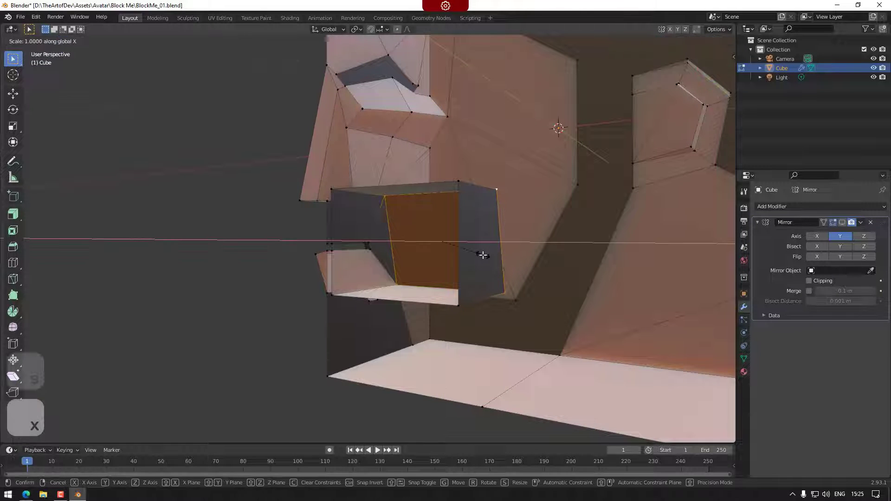
key("0")
right_click(483, 255)
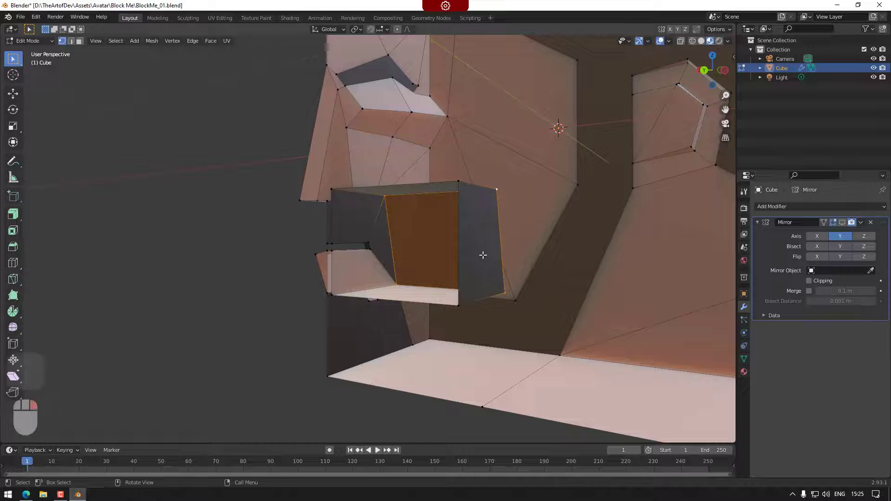
Step: Flatten the mouth cavity's selected side wall by scaling it to 0 along Y
key("s")
key("y")
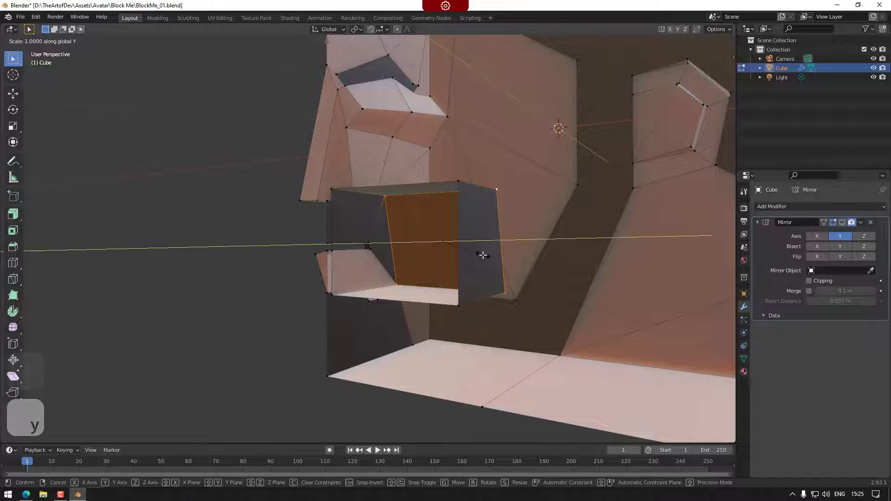
key("0")
key("Return")
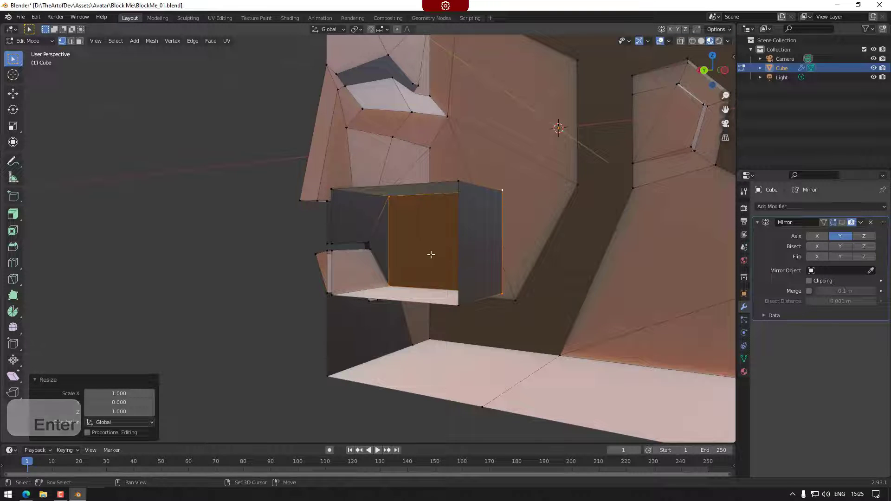
Step: Try to move the mouth cavity's four ceiling vertices in the back orthographic view, and undo the move
middle_click_drag(481, 255, 434, 255, "shift")
left_click(340, 196)
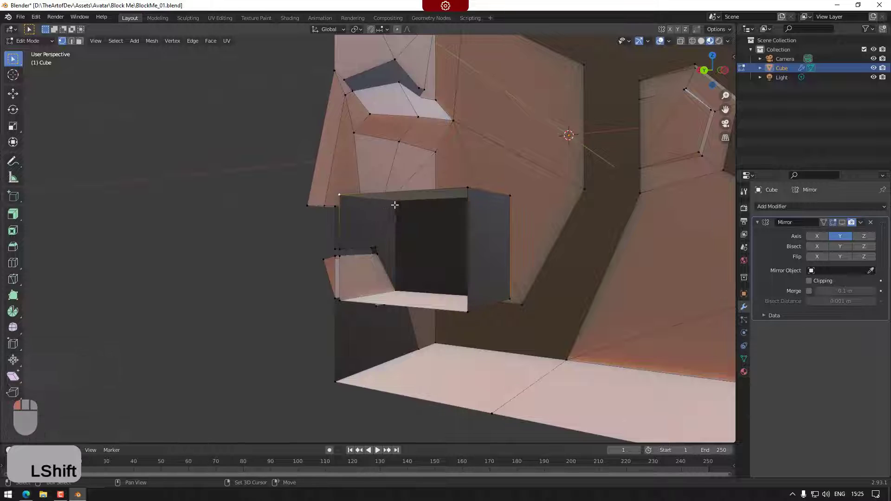
left_click(395, 204, "shift")
left_click(468, 188, "shift")
left_click(510, 195, "shift")
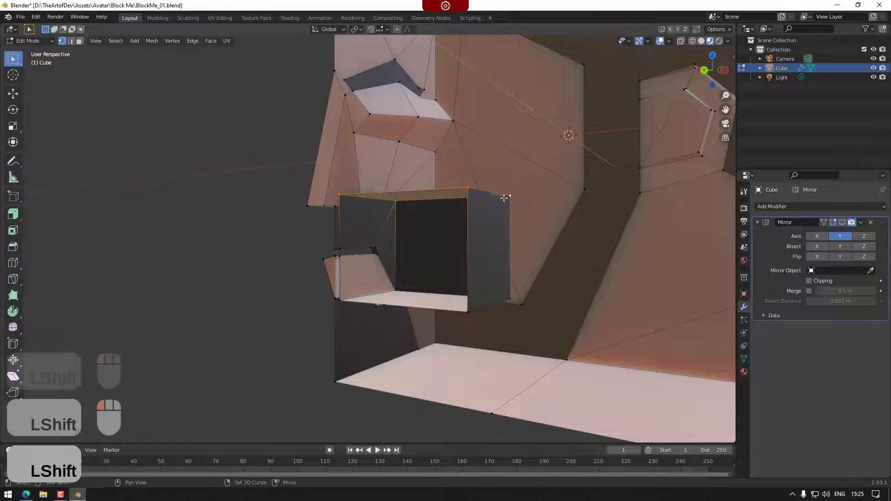
left_click(704, 70)
key("g")
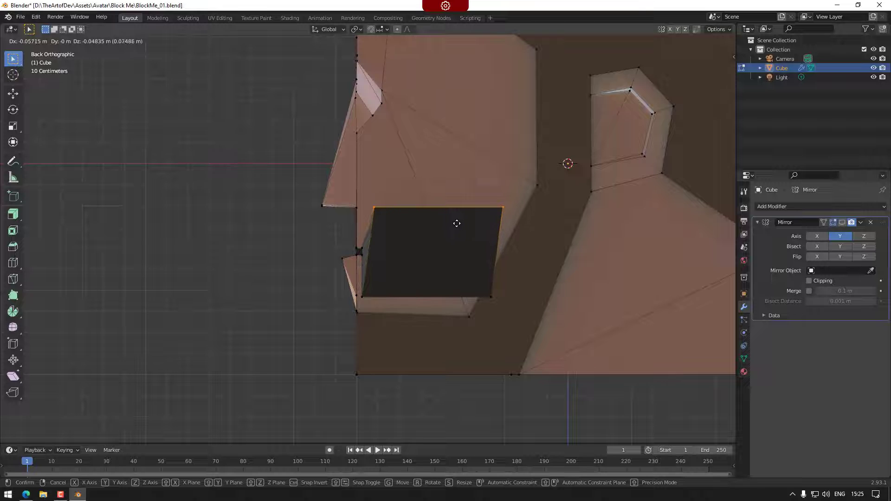
key("ctrl+z")
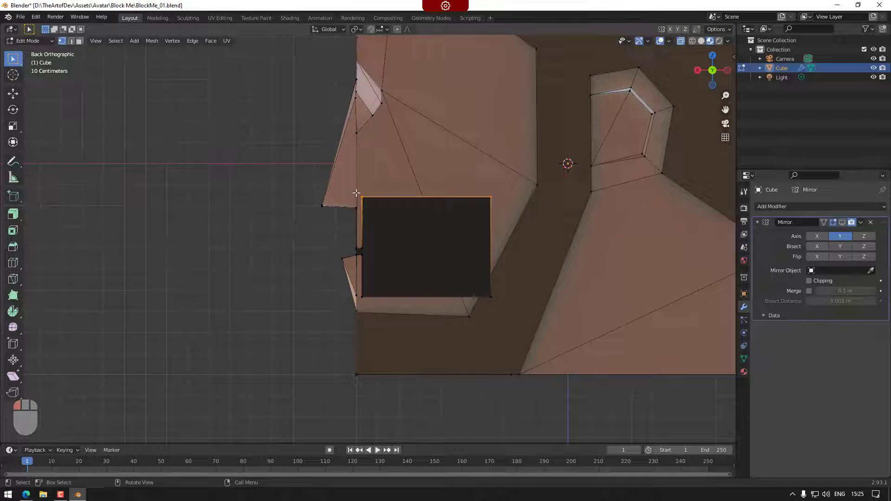
Step: Move the mouth cavity's front vertices about 0.11 m deeper into the head, away from the lips
left_click(362, 197)
left_click_drag(368, 291, 361, 305, "shift")
key("g")
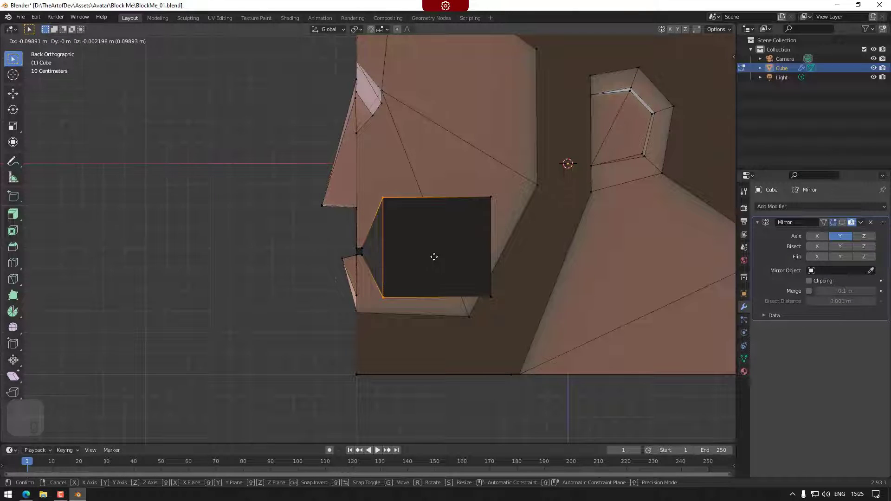
left_click(437, 257)
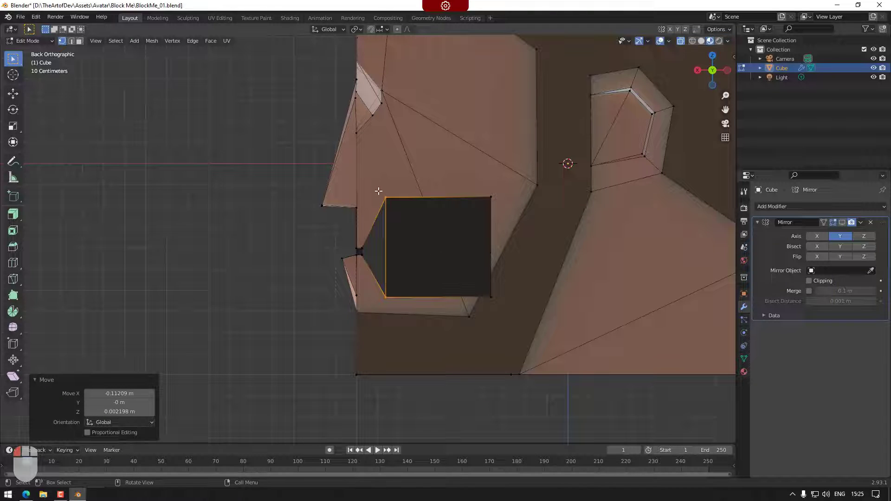
Step: Lower the mouth cavity's ceiling vertices by about 0.04 m
left_click_drag(379, 191, 493, 218)
key("g")
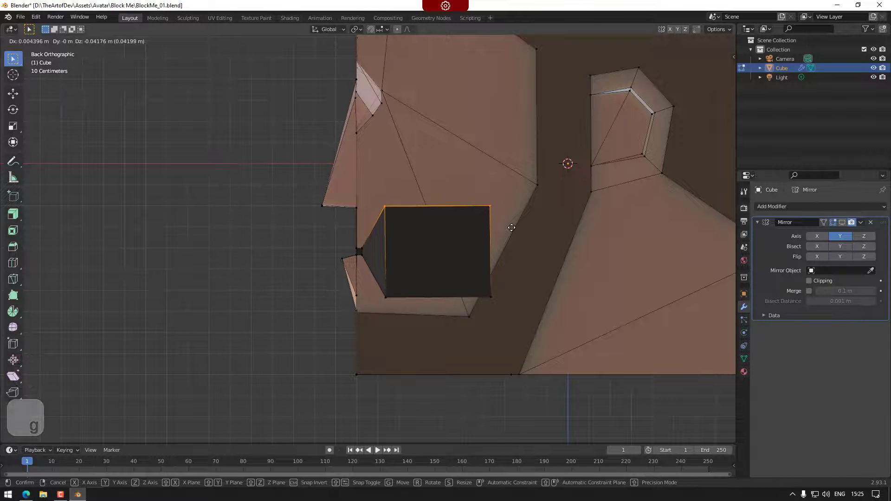
left_click(511, 227)
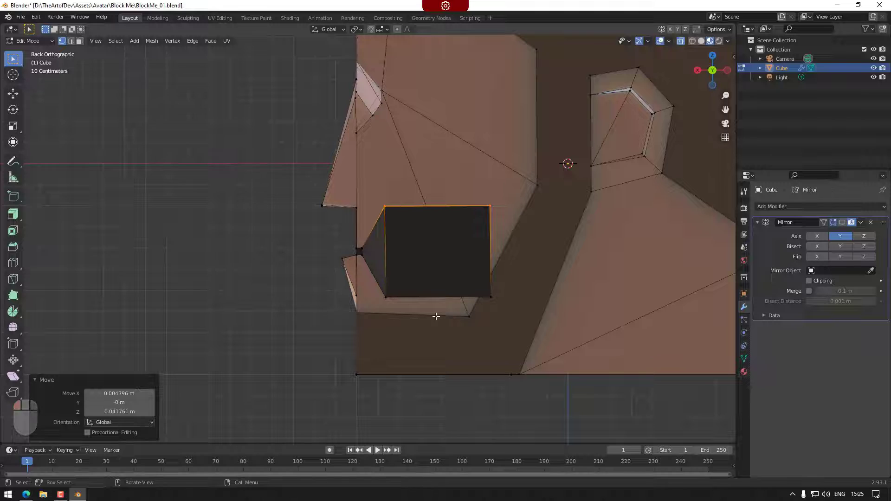
Step: Select all inner faces of the mouth cavity in face mode, including the slanted faces behind the lips
middle_click_drag(436, 316, 403, 270, "shift")
middle_click_drag(403, 271, 380, 272)
key("3")
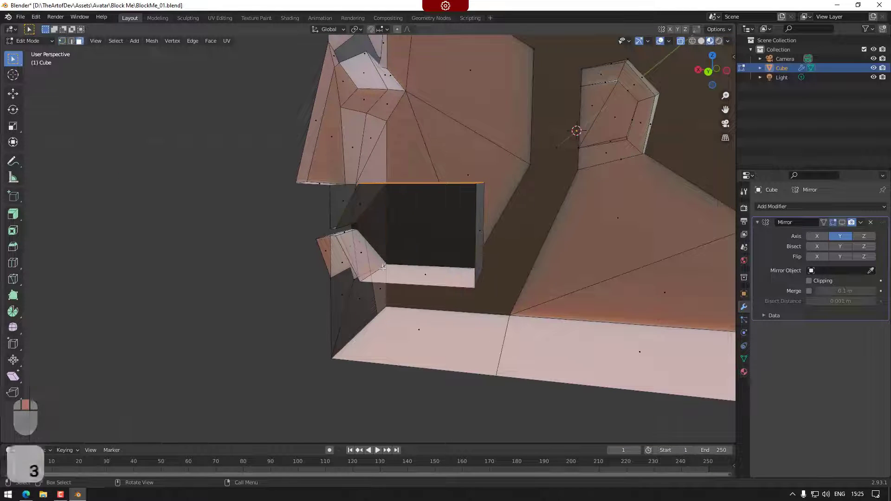
left_click(445, 227, "shift")
middle_click_drag(445, 227, 545, 291, "shift")
left_click(469, 207, "shift")
middle_click_drag(431, 263, 428, 203, "shift")
left_click(416, 277, "shift")
left_click(366, 257, "shift")
left_click(428, 203, "shift")
left_click(353, 227, "shift")
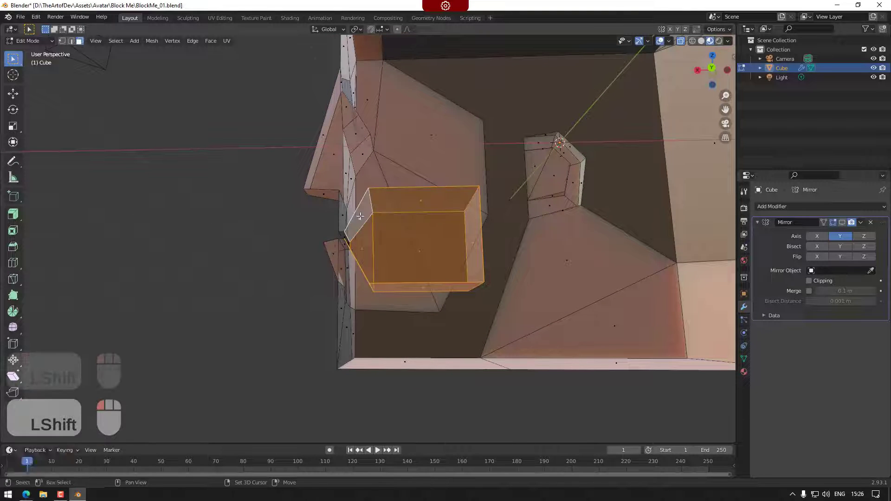
Step: Add a new material slot to the cube with a new material named Red
left_click(743, 372)
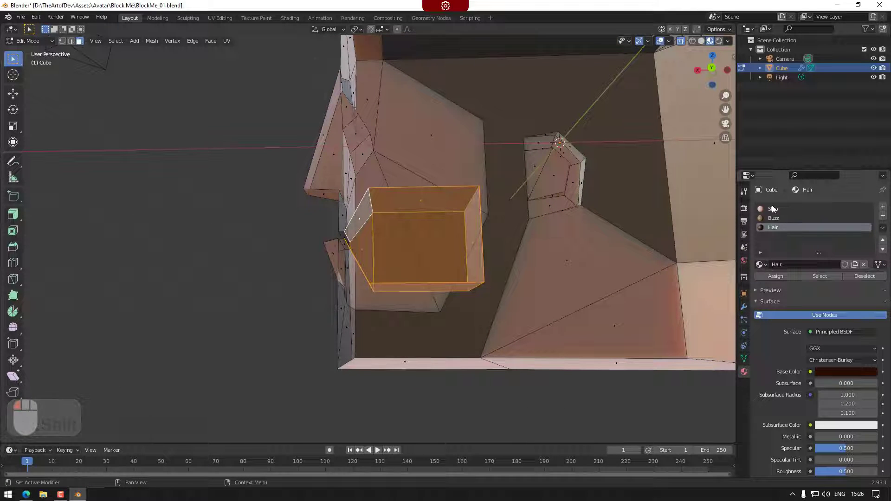
left_click(883, 207)
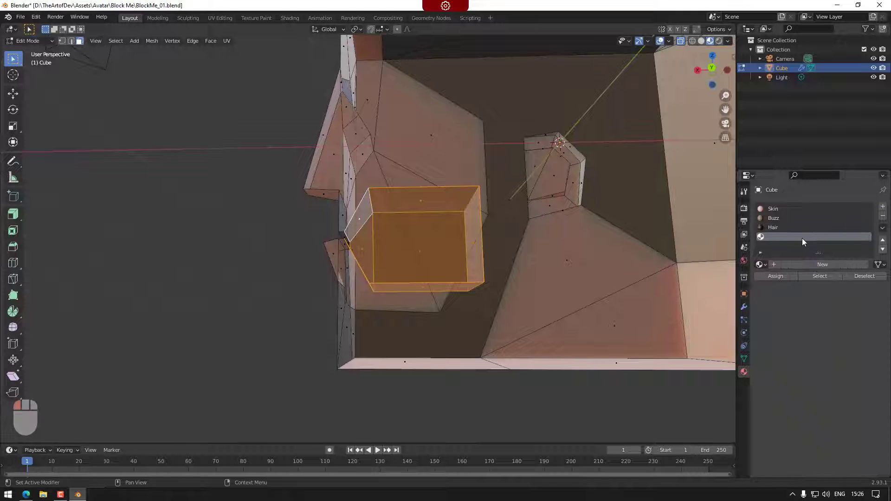
left_click(808, 263)
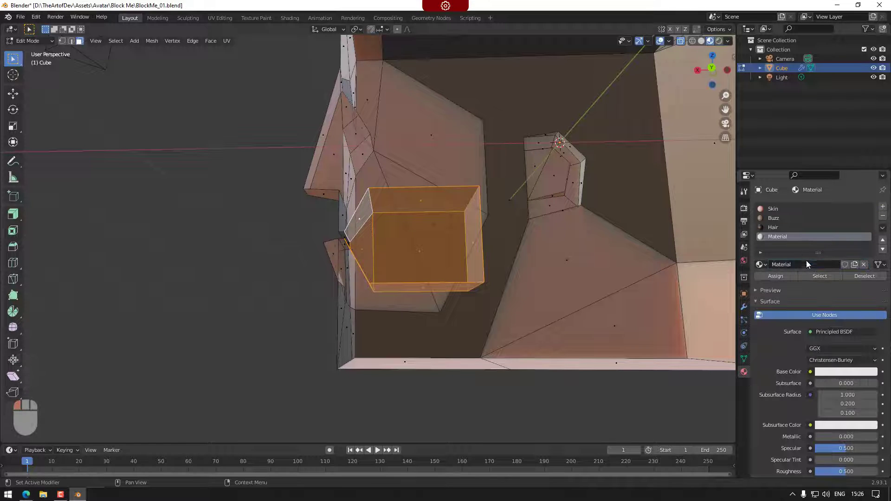
double_click(787, 236)
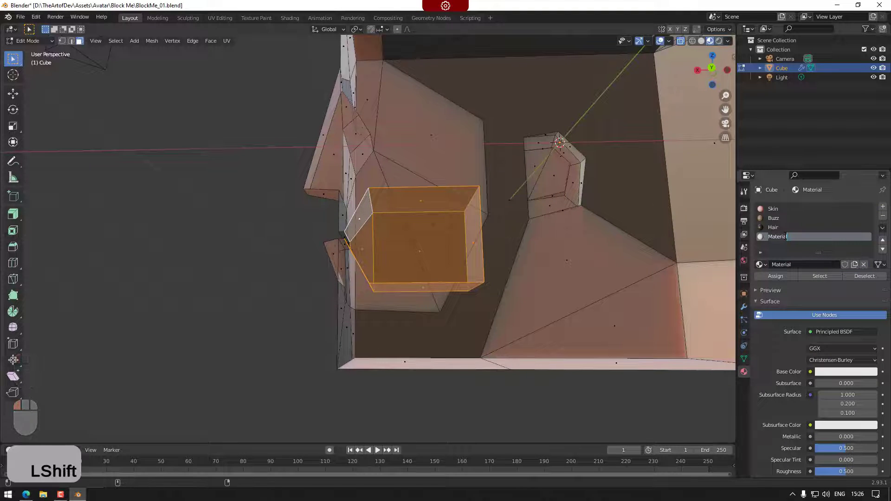
type("Red")
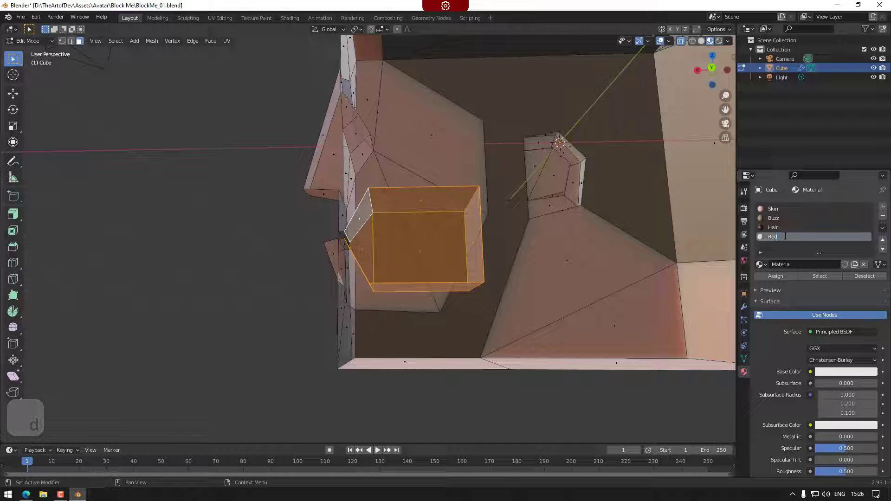
key("Return")
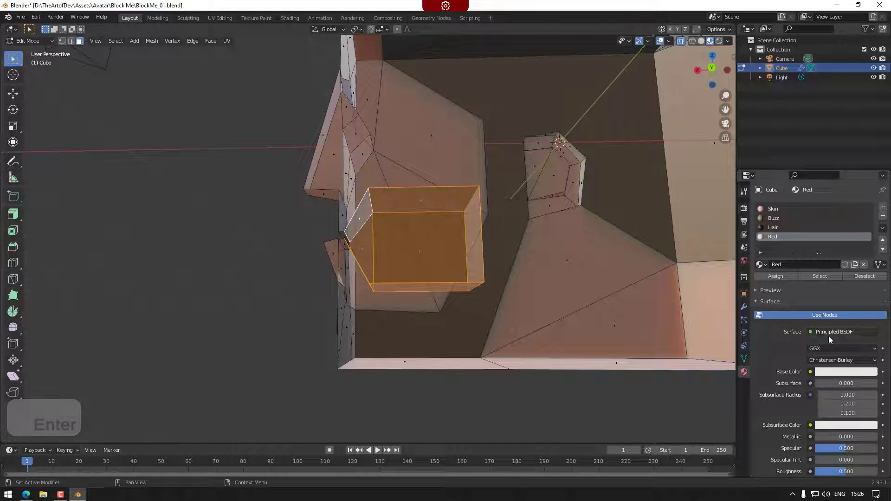
Step: Set the Red material's base color to a dark, fully saturated red
left_click(844, 372)
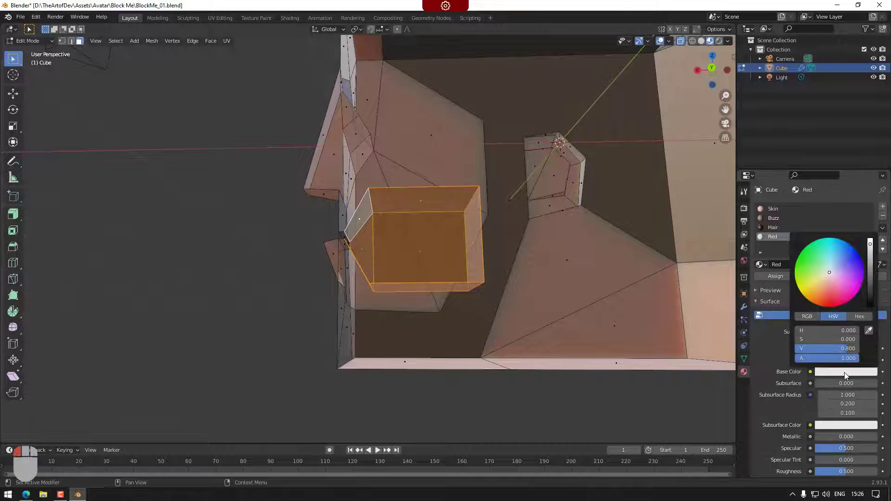
left_click(831, 306)
left_click_drag(871, 284, 870, 277)
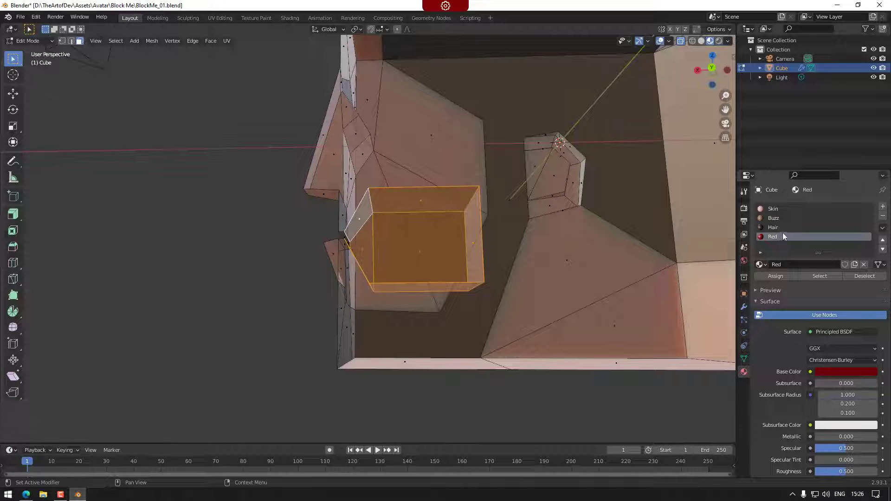
Step: Match the Red material's subsurface settings to Skin: Subsurface 1 and Subsurface Radius 0.5, 0.1 and 0.05
left_click(778, 208)
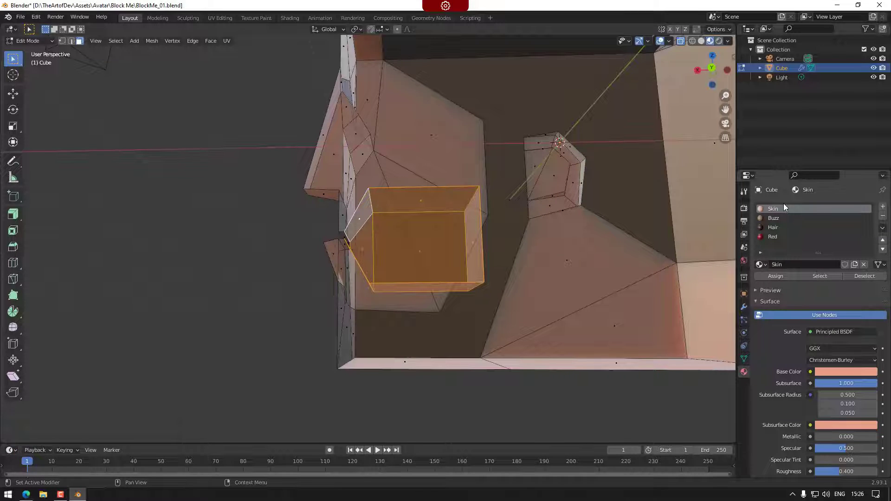
left_click(782, 237)
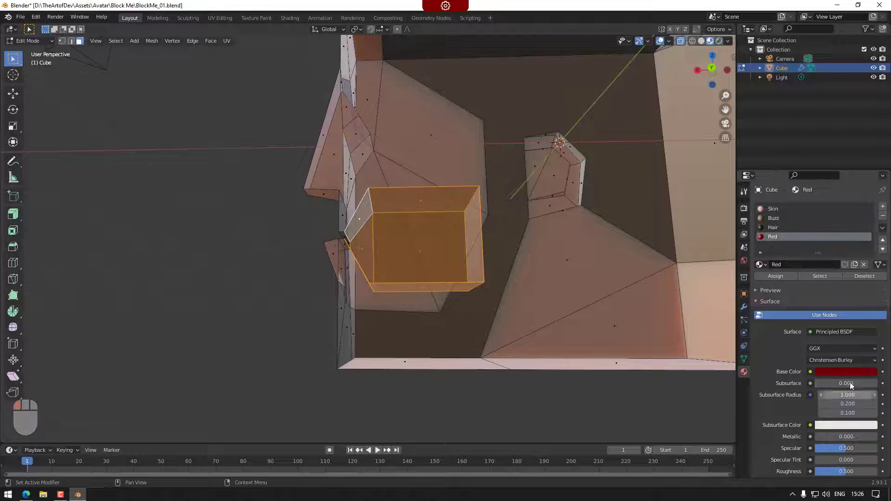
left_click(836, 383)
type("1")
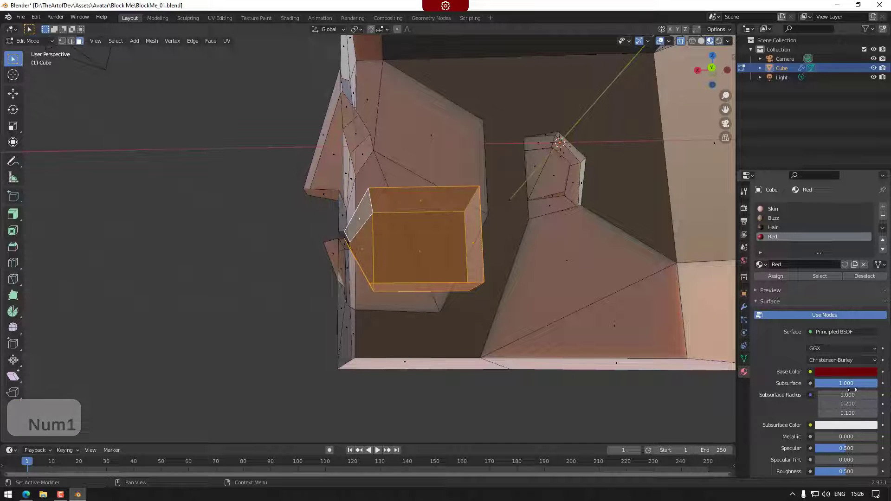
left_click(848, 395)
type(".5")
left_click(851, 404)
type(".1")
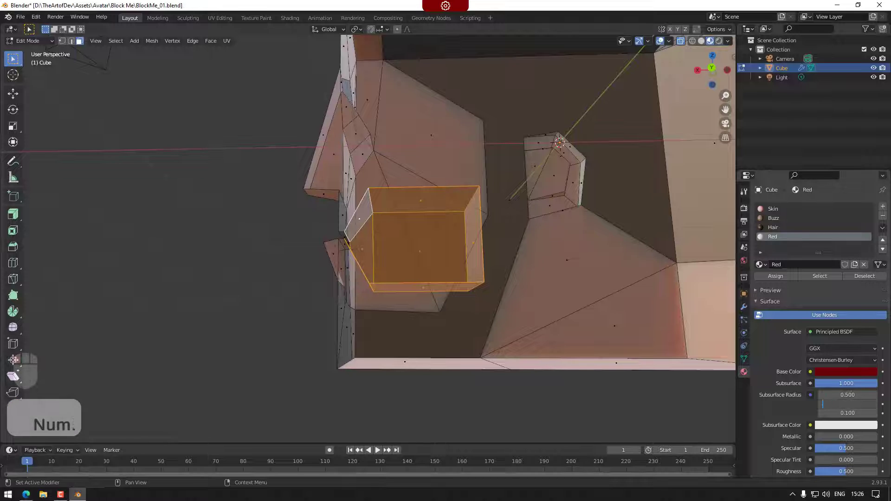
left_click(853, 413)
type(".05")
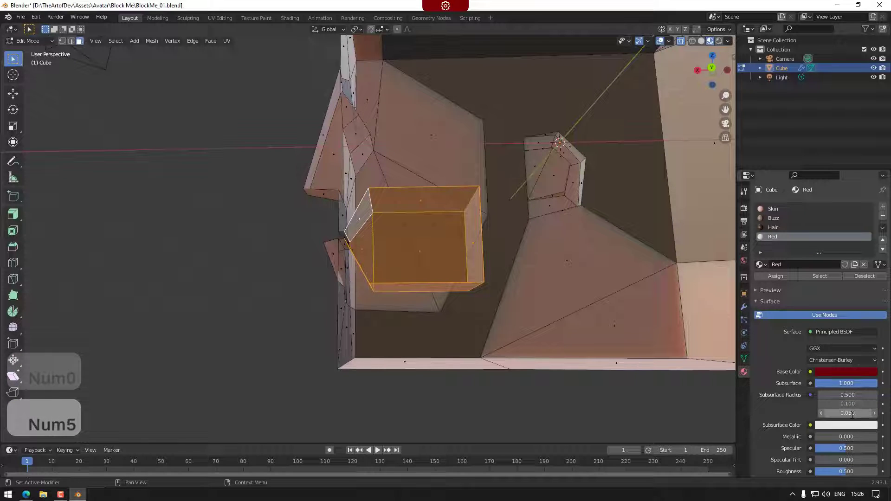
key("Return")
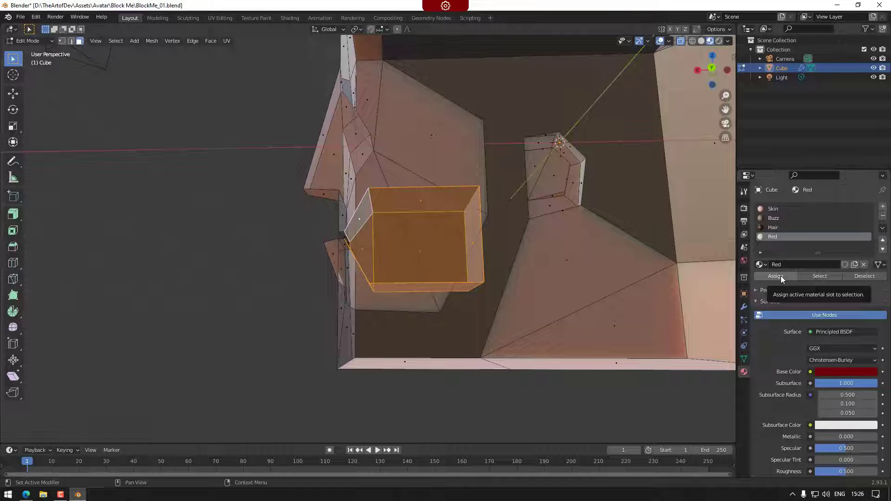
Step: Set the Red material's subsurface color to a very dark, fully saturated red and assign Red to the selected mouth cavity faces
left_click(851, 425)
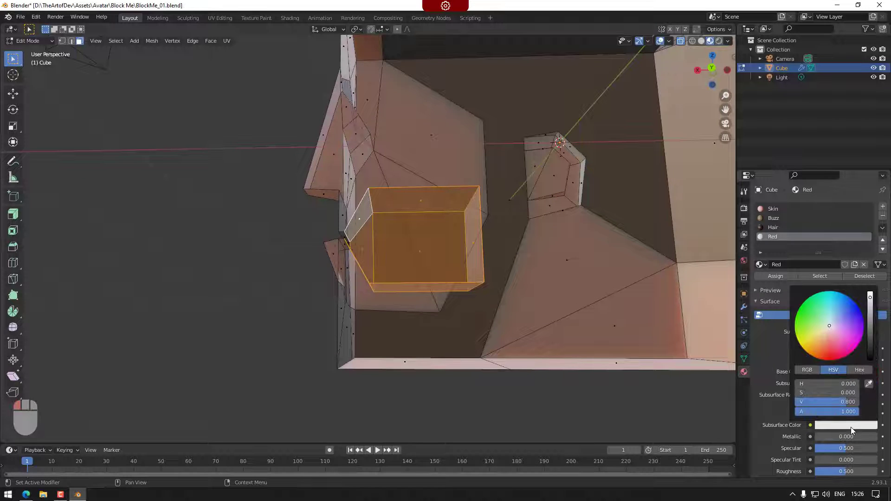
left_click(830, 362)
left_click(870, 355)
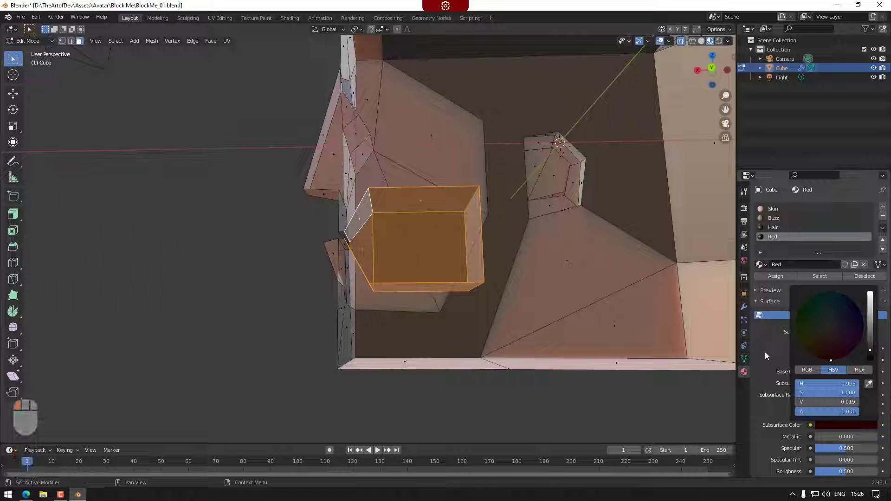
left_click(780, 277)
Step: Deselect the mouth faces, turn off X-ray and switch the viewport to Rendered shading to check the mouth interior
mouse_move(454, 259)
middle_mouse_down("shift")
mouse_move(468, 281)
mouse_move(444, 286)
mouse_move(496, 305)
mouse_move(461, 309)
mouse_move(511, 318)
mouse_move(457, 333)
mouse_move(404, 290)
mouse_move(447, 265)
mouse_move(459, 283)
mouse_move(453, 304)
mouse_move(465, 287)
mouse_move(496, 273)
mouse_move(424, 259)
mouse_move(478, 267)
mouse_move(390, 255)
mouse_move(360, 277)
mouse_move(431, 268)
middle_mouse_up("shift")
left_click(592, 354)
left_click(681, 41)
left_click(719, 41)
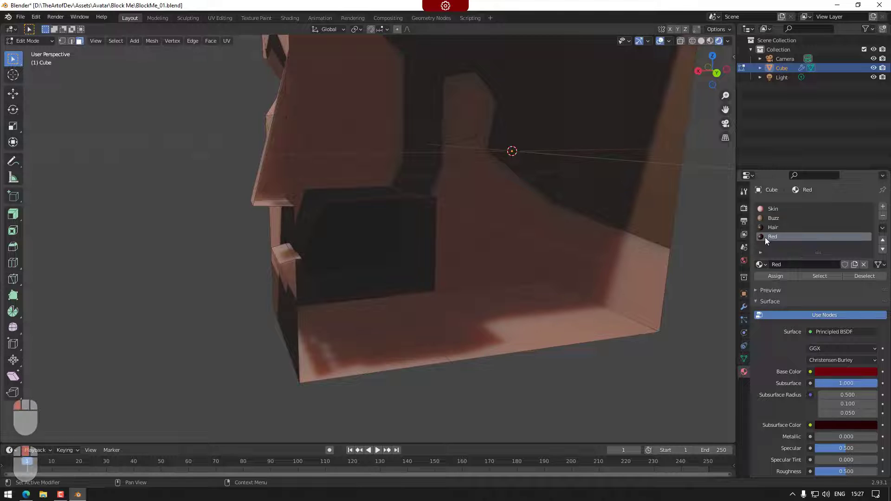
Step: Brighten the Red material's base color to a value of about 0.56 and its subsurface color to a moderately dark red
left_click(844, 372)
left_click_drag(871, 267, 871, 254)
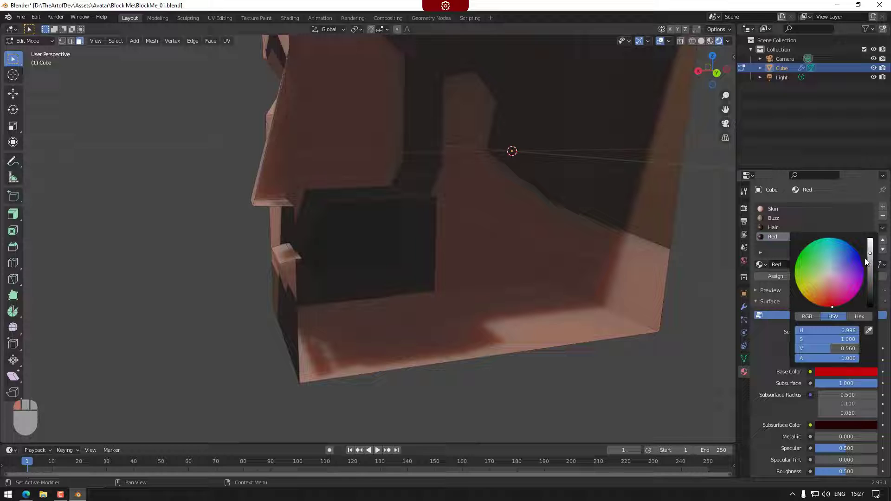
left_click(848, 425)
left_click_drag(870, 328, 871, 332)
Step: Return the head to Object Mode and display it in Material Preview shading to check the face from the outside
middle_click_drag(420, 331, 368, 308, "shift")
middle_click_drag(368, 308, 475, 295)
scroll(453, 306, "down", 8)
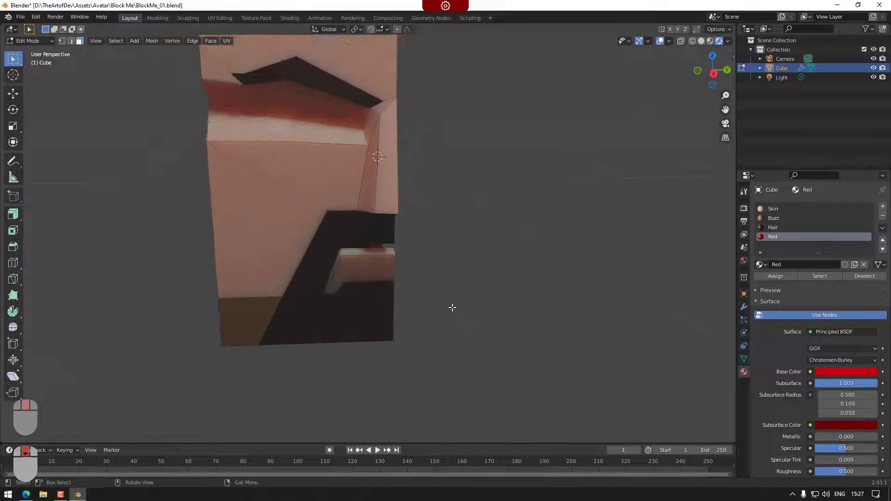
key("Tab")
mouse_move(474, 280)
middle_mouse_down()
mouse_move(533, 280)
mouse_move(480, 290)
mouse_move(378, 271)
mouse_move(409, 290)
mouse_move(392, 273)
mouse_move(334, 290)
mouse_move(310, 281)
mouse_move(519, 275)
mouse_move(531, 279)
mouse_move(506, 283)
mouse_move(529, 294)
mouse_move(499, 284)
mouse_move(487, 293)
mouse_move(520, 283)
middle_mouse_up()
left_click(700, 41)
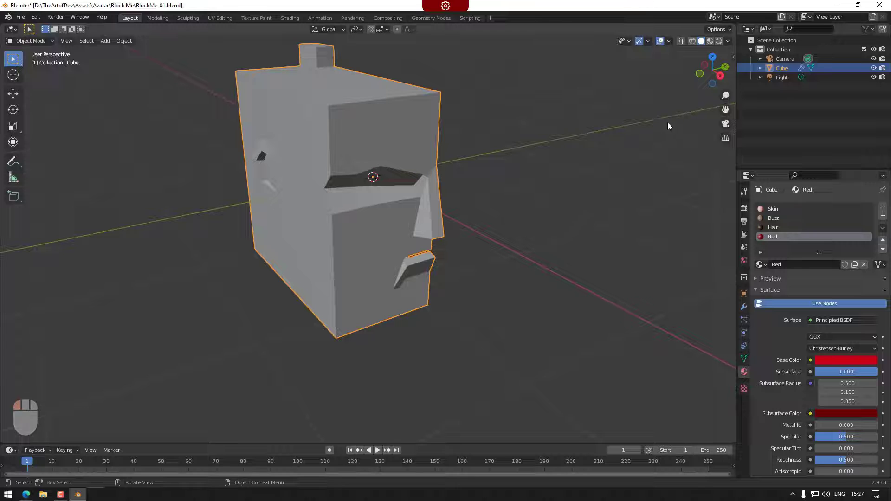
left_click(691, 42)
left_click(710, 41)
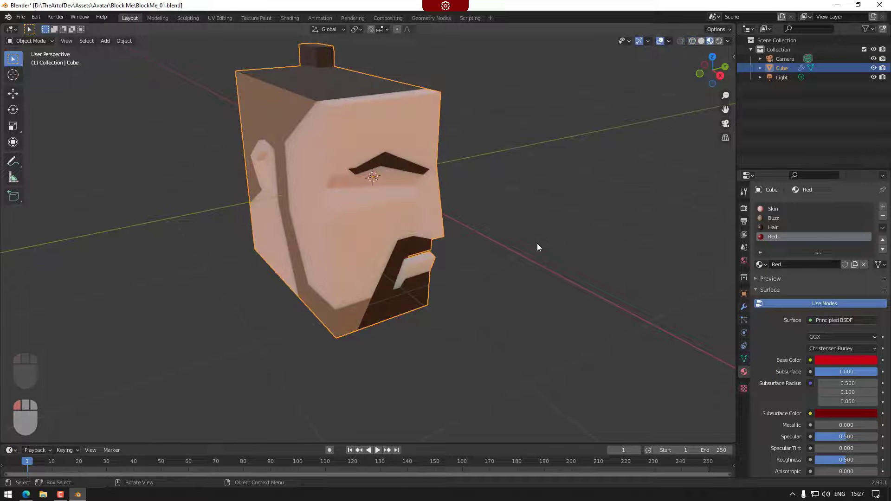
middle_click_drag(501, 270, 522, 282)
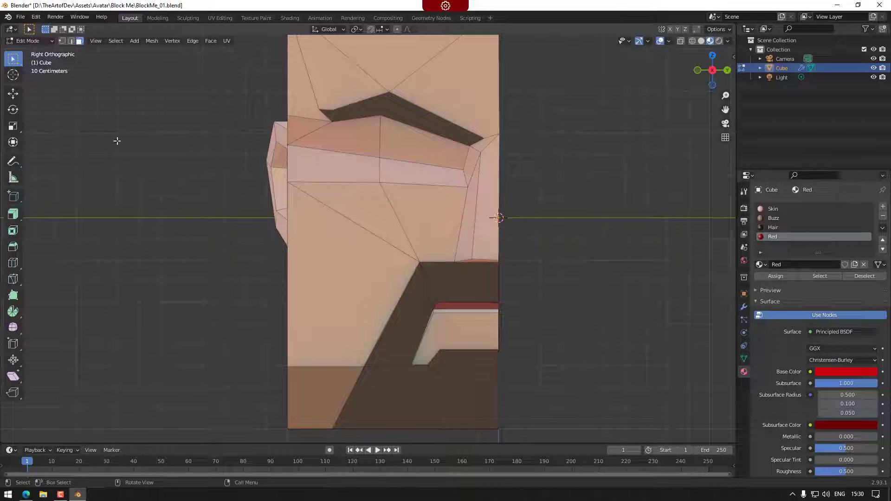
Step: Cut a closed six-point eye outline across the upper and lower eye socket faces with the Knife tool in the right orthographic view
left_click(13, 278)
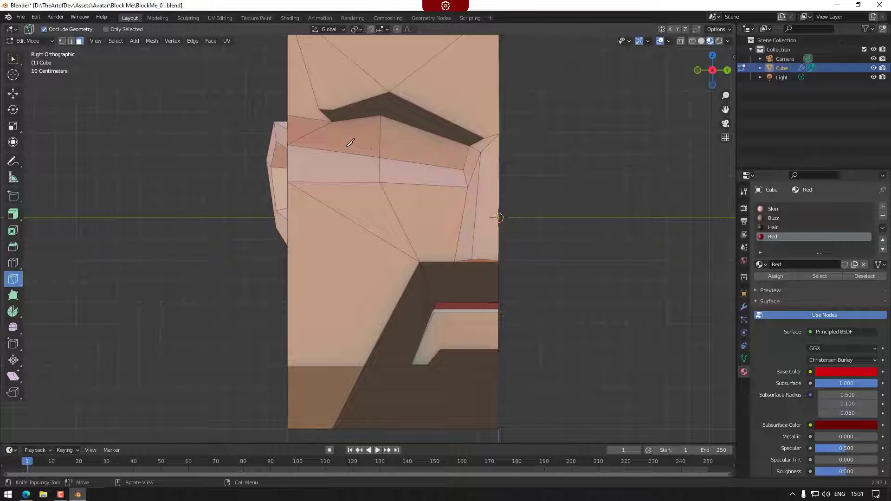
left_click(317, 148)
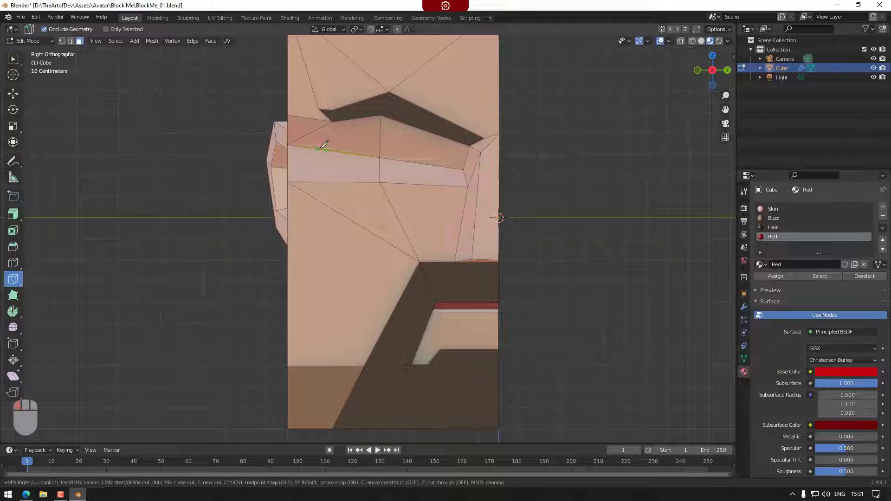
left_click(342, 134)
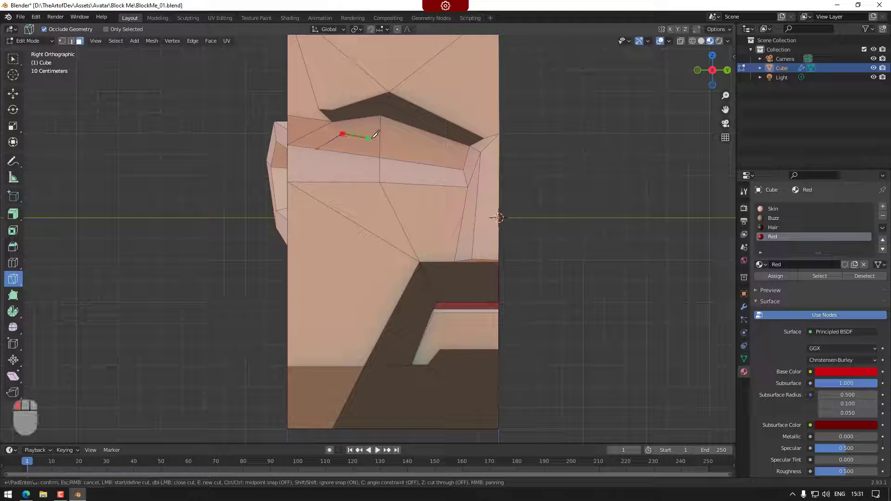
left_click(380, 135)
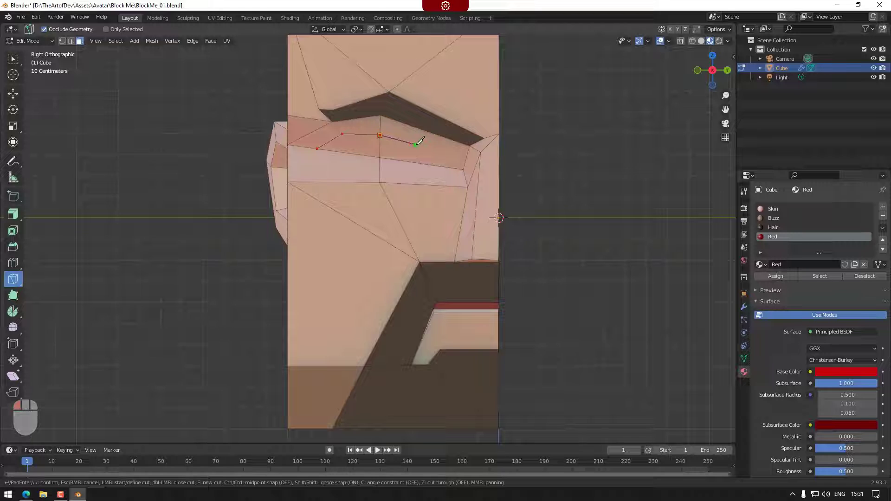
left_click(416, 145)
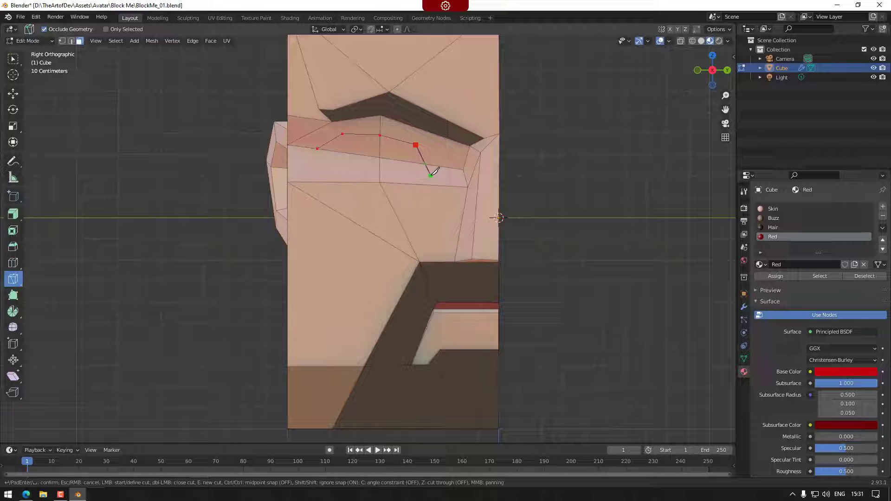
left_click(430, 175)
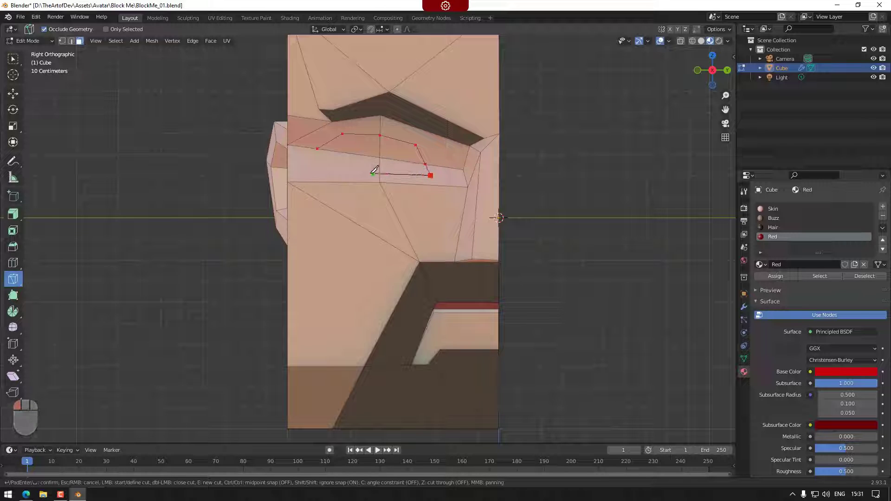
left_click(337, 171)
left_click(317, 149)
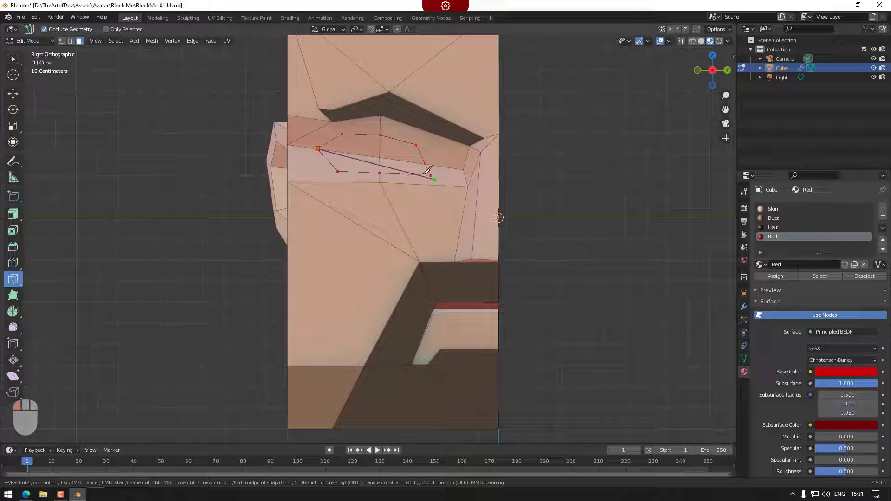
key("Return")
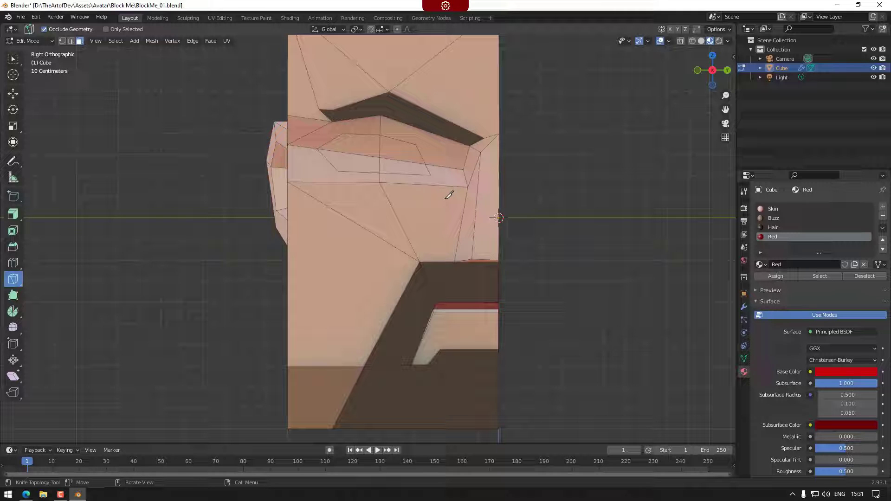
Step: In vertex mode, merge the eye outline's top middle vertex into its upper corner vertex nearest the nose using At Last
key("1")
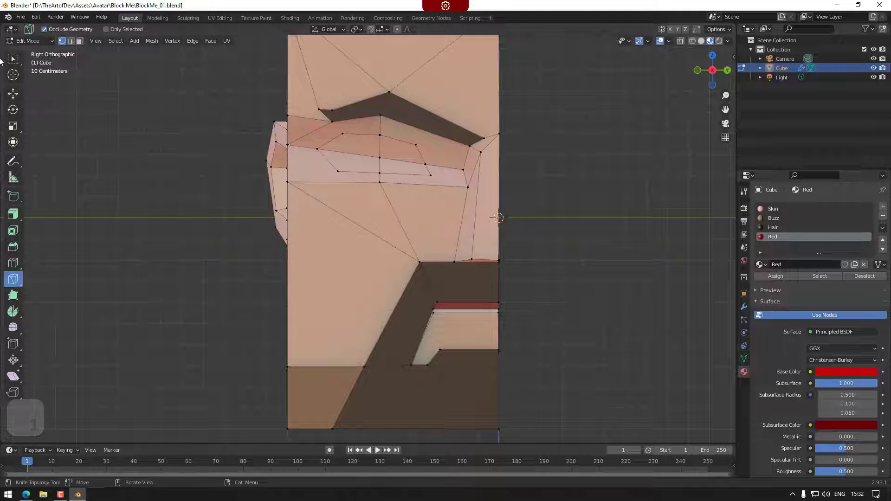
left_click(16, 63)
left_click(380, 135)
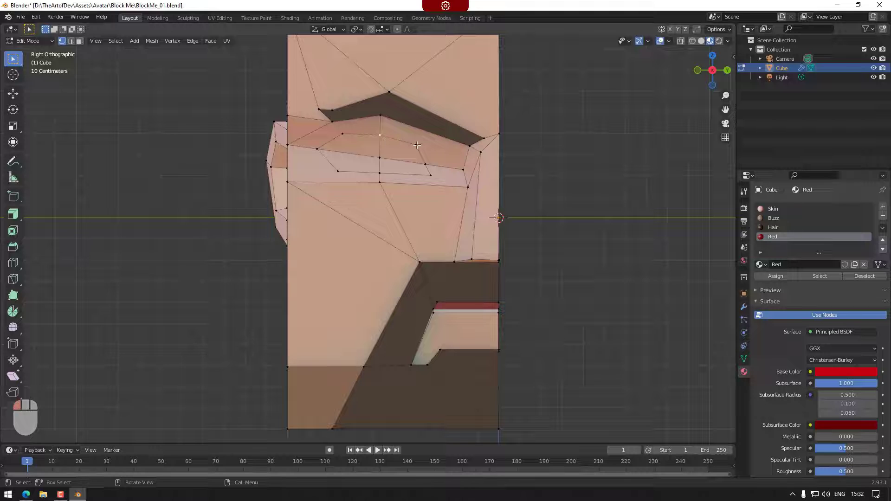
left_click(416, 145, "shift")
right_click(543, 205)
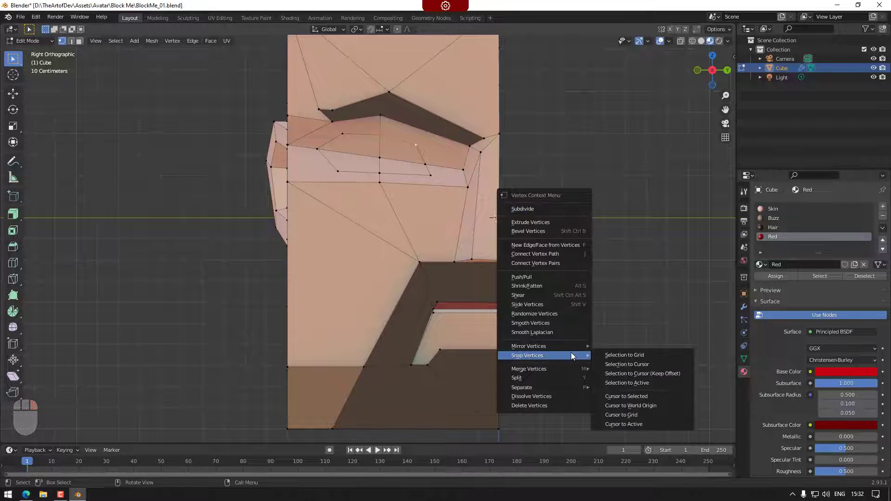
mouse_move(567, 368)
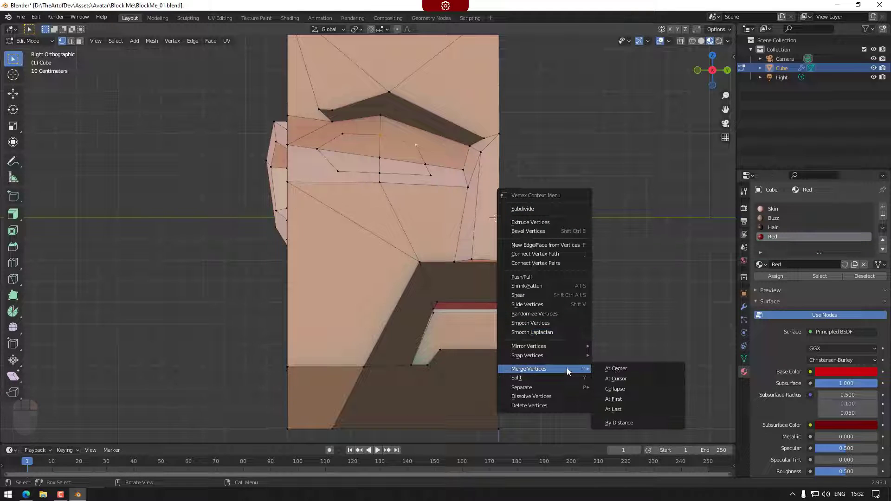
left_click(631, 406)
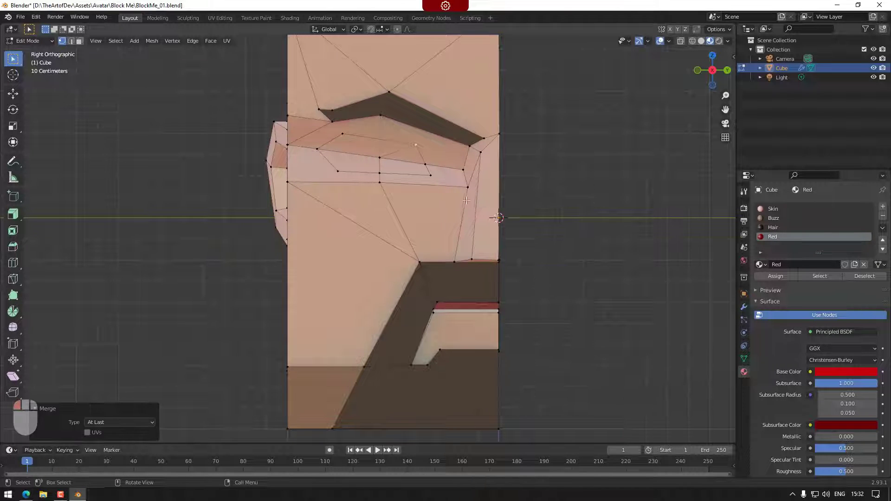
Step: Merge the vertex at the eye's centre into the outline vertex on the socket crease nearest the nose using At Last
left_click(379, 158)
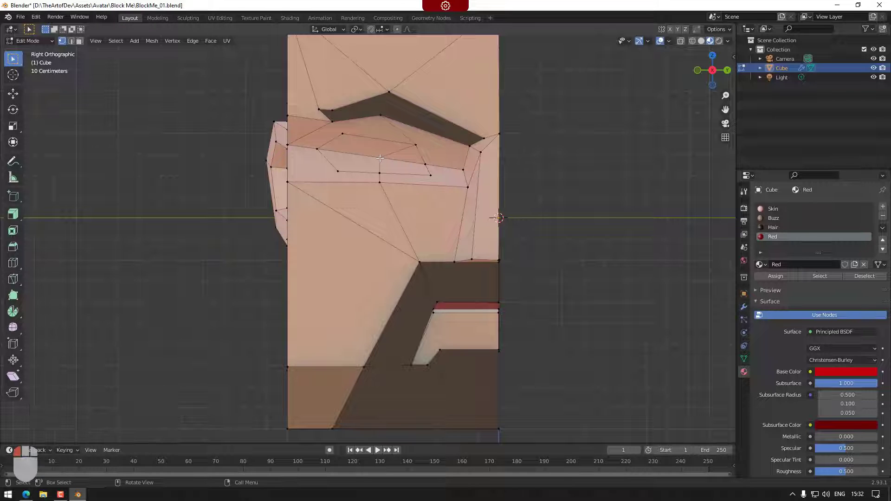
left_click(426, 163, "shift")
right_click(515, 224)
mouse_move(544, 224)
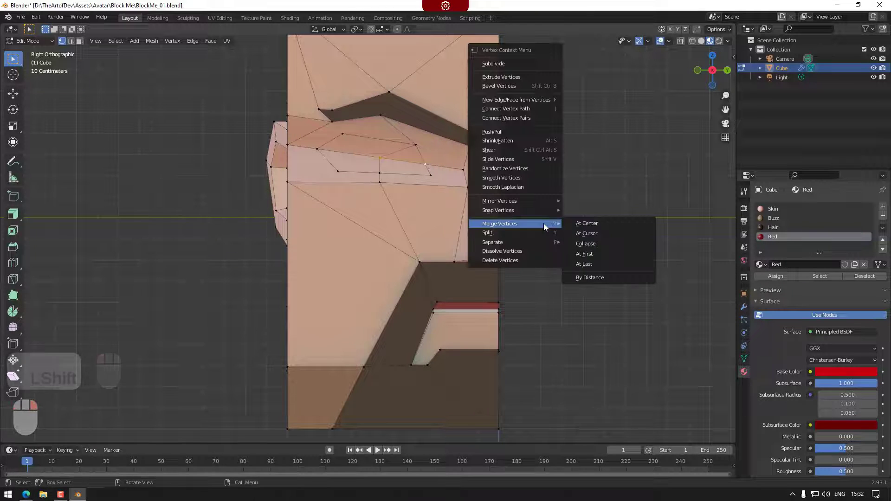
left_click(601, 265)
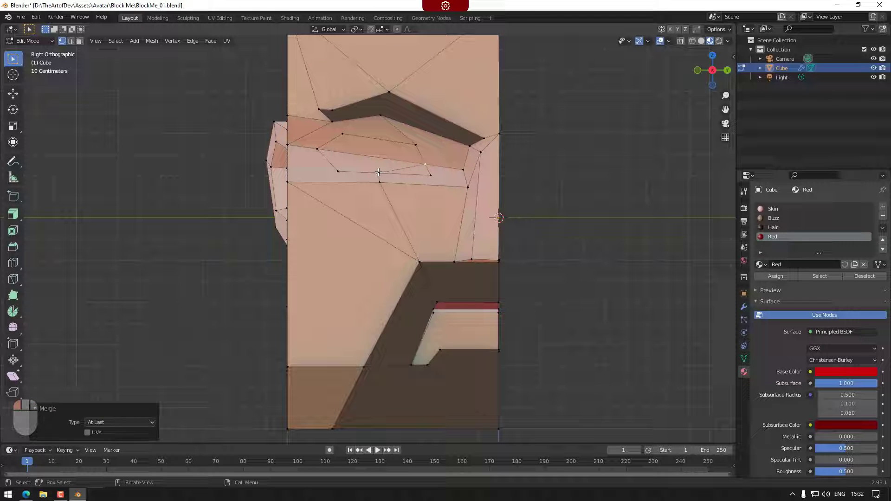
Step: Merge the eye outline's bottom middle vertex with its lower corner vertex nearest the nose
left_click(379, 173)
left_click(431, 175, "shift")
right_click(516, 230)
mouse_move(539, 230)
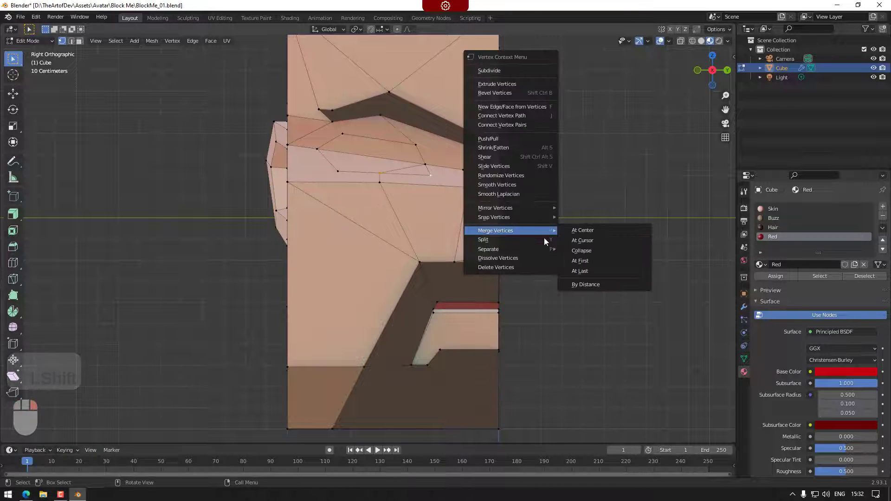
Step: Merge the selected vertices At Last, and merge the middle vertex of the line below the eye into its nose-side end vertex the same way
left_click(589, 271)
left_click(379, 182)
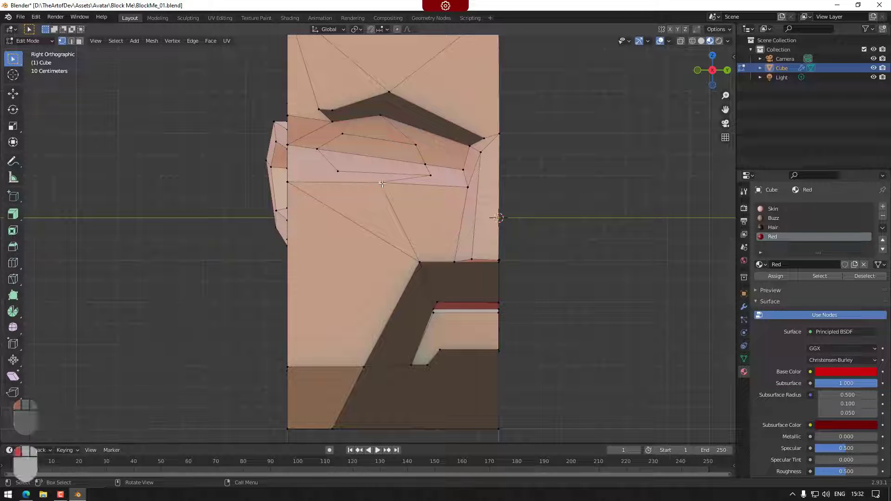
left_click(467, 186, "shift")
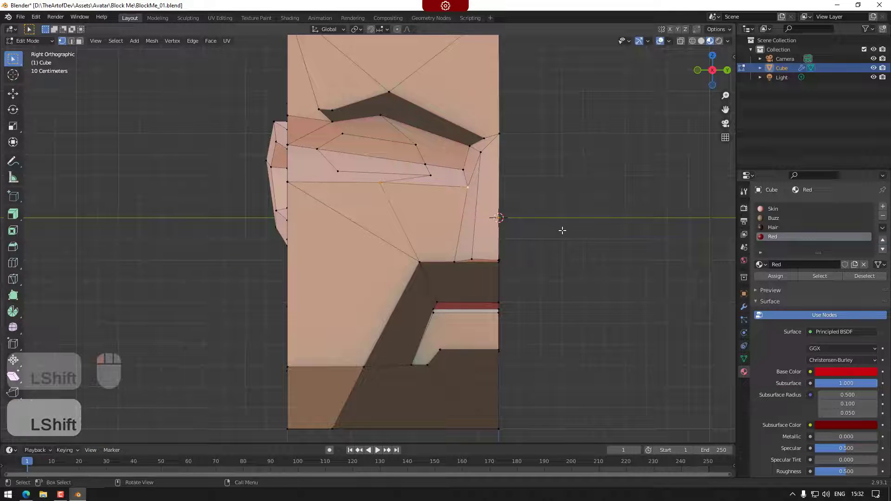
right_click(561, 229)
mouse_move(567, 229)
left_click(609, 271)
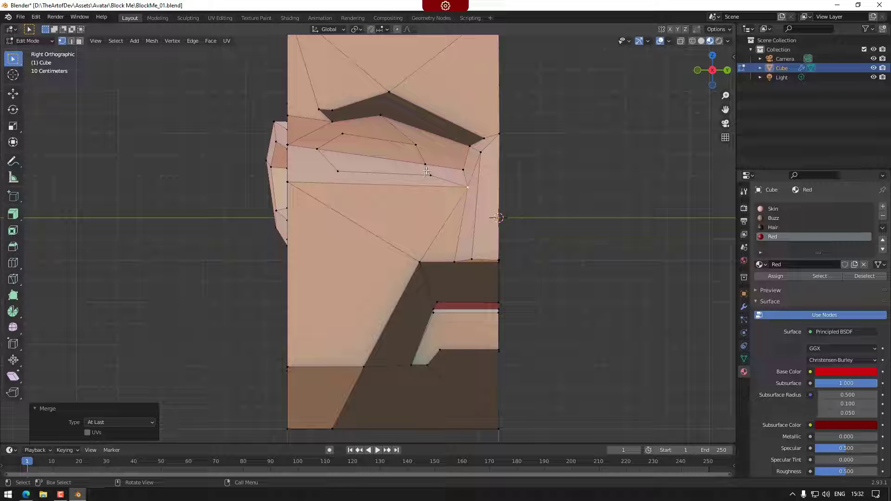
Step: Move the eye's lower nose-side vertex about -0.053 m along Y, away from the nose
left_click(429, 173)
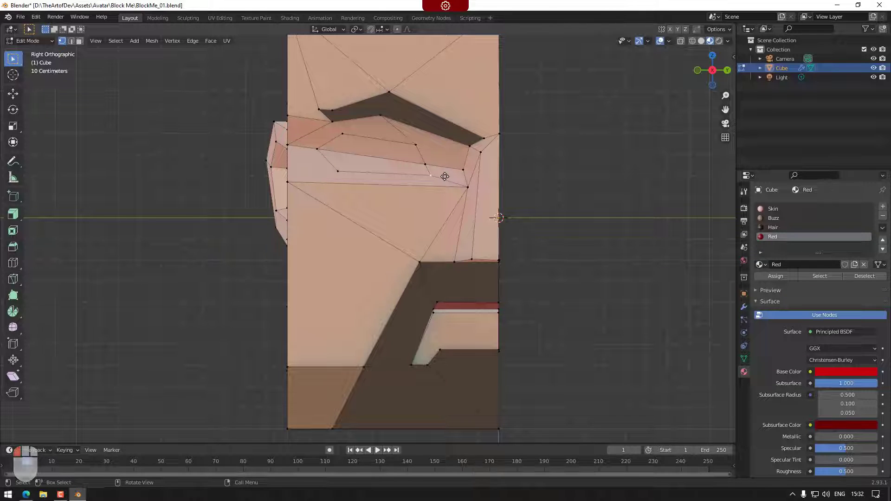
key("g")
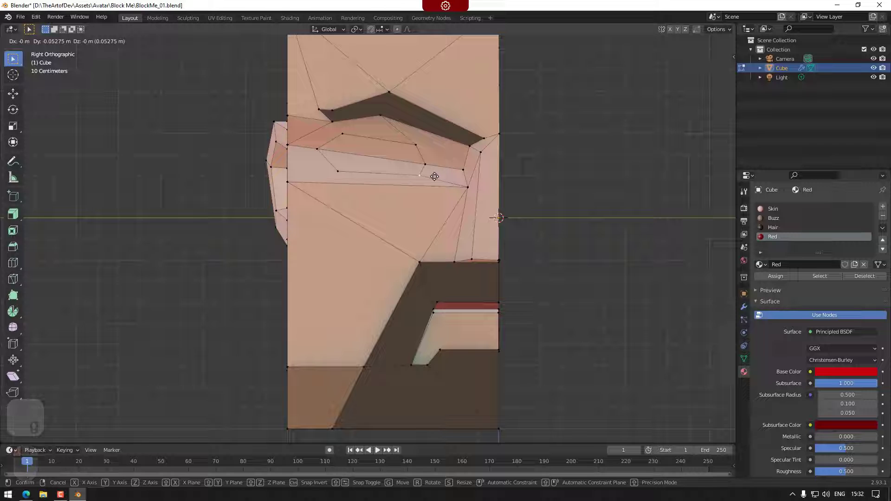
left_click(434, 176)
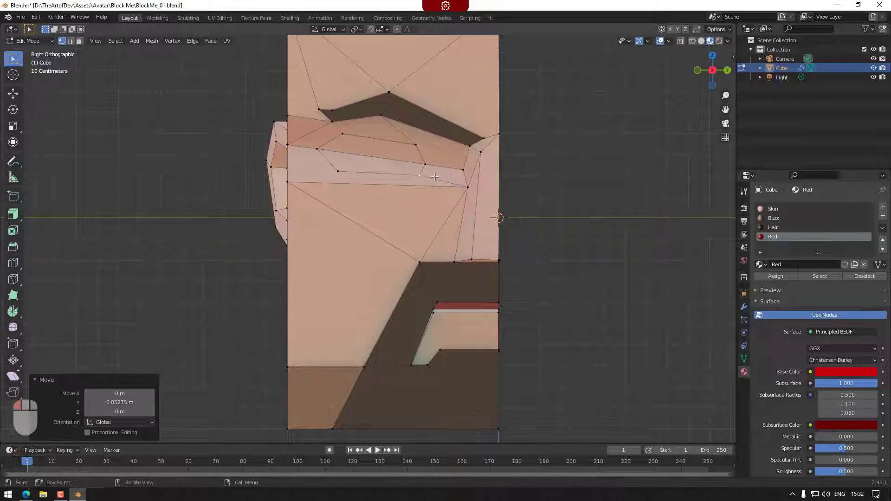
Step: Knife-cut two near-vertical edges across the eye, joining each upper eye vertex to the lower vertex beneath it
left_click(13, 279)
left_click(342, 134)
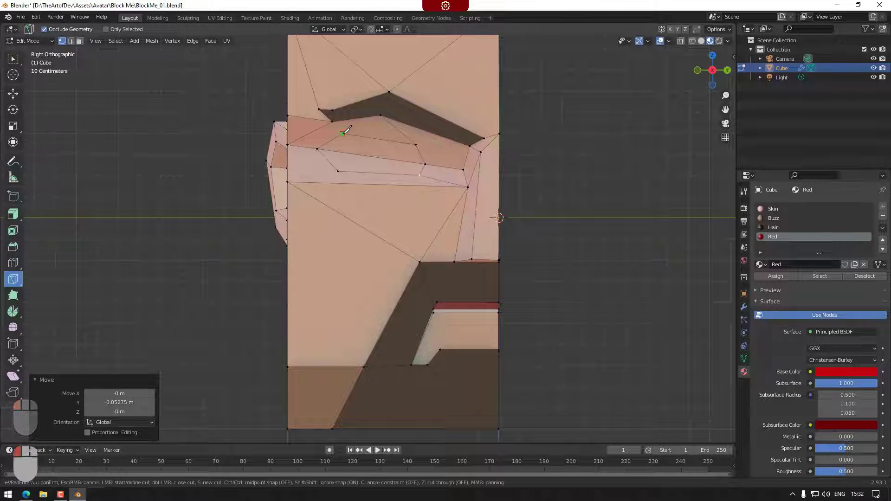
left_click(338, 170)
key("Return")
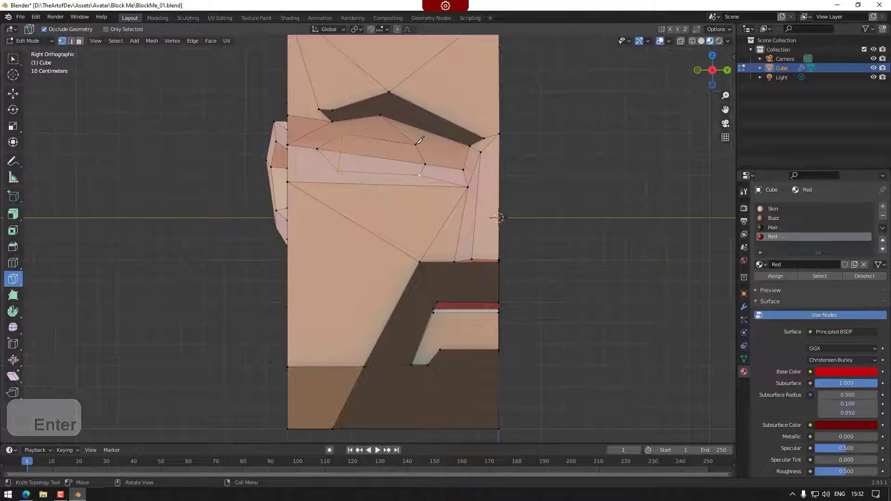
left_click(415, 146)
left_click(419, 175)
key("Return")
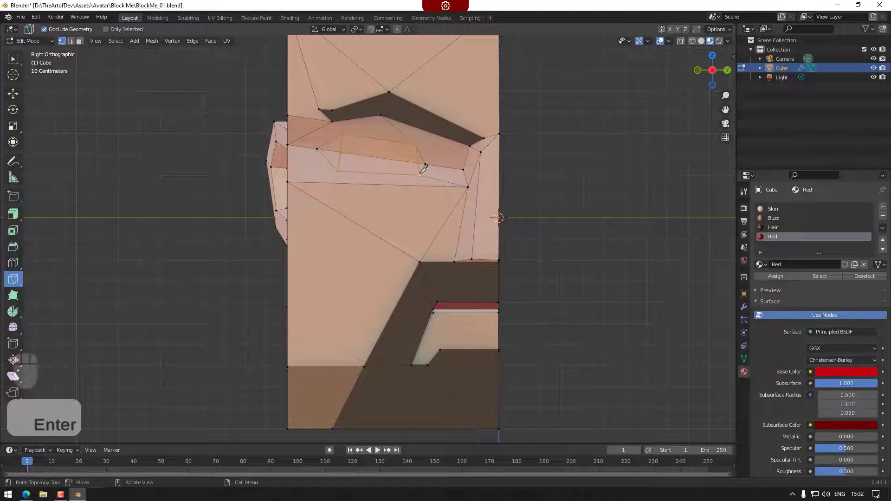
left_click(13, 94)
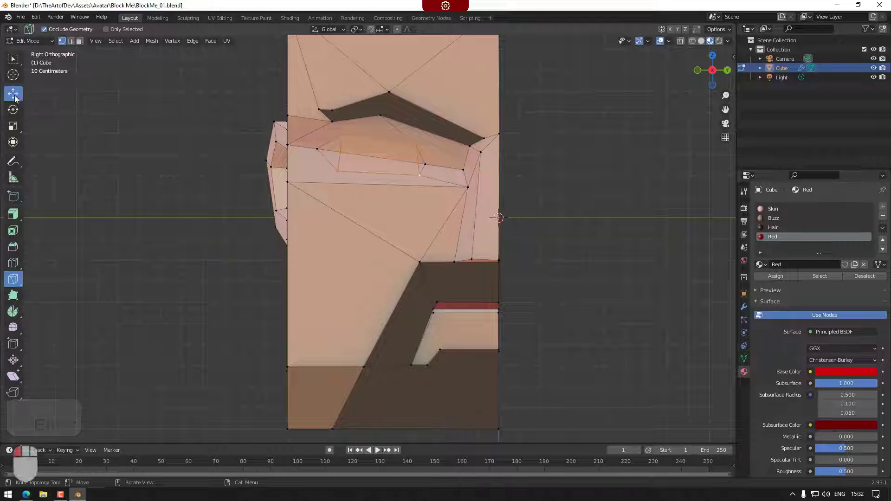
left_click(204, 134)
Step: Merge the extra vertices on the eye's two vertical cuts into the upper vertex of each cut, using At Last
left_click(13, 59)
left_click(340, 152)
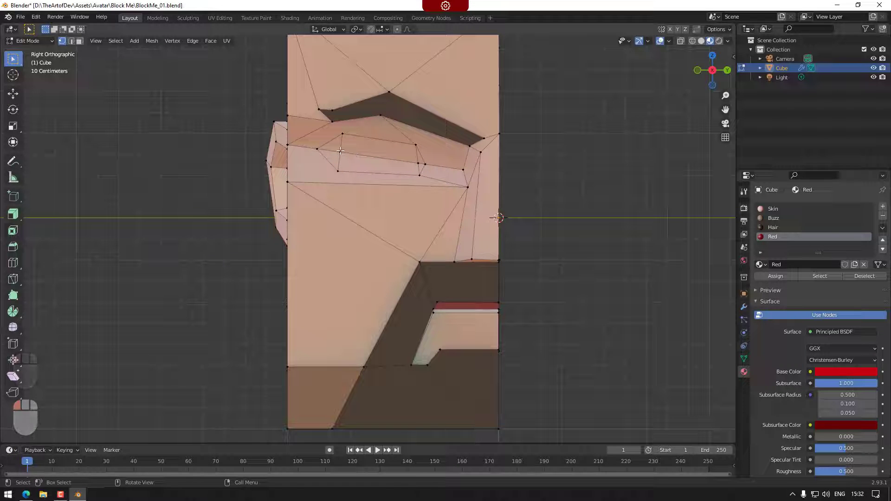
left_click(342, 134, "shift")
right_click(610, 194)
mouse_move(607, 195)
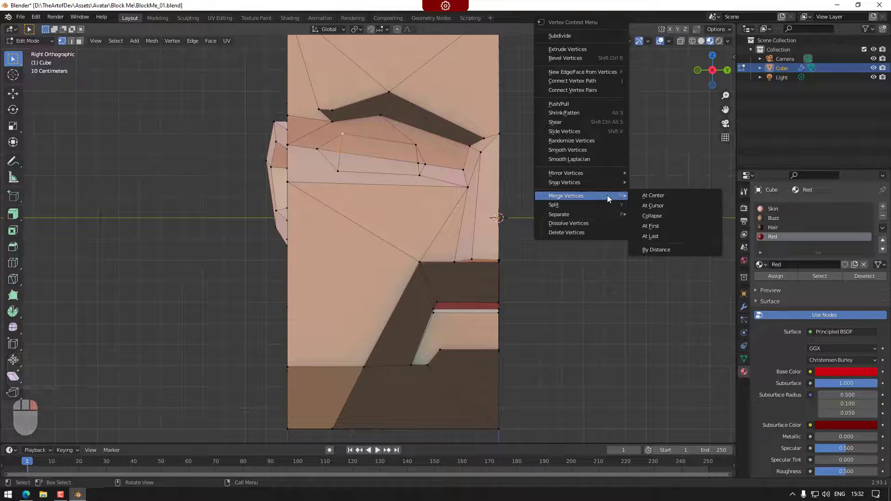
left_click(649, 232)
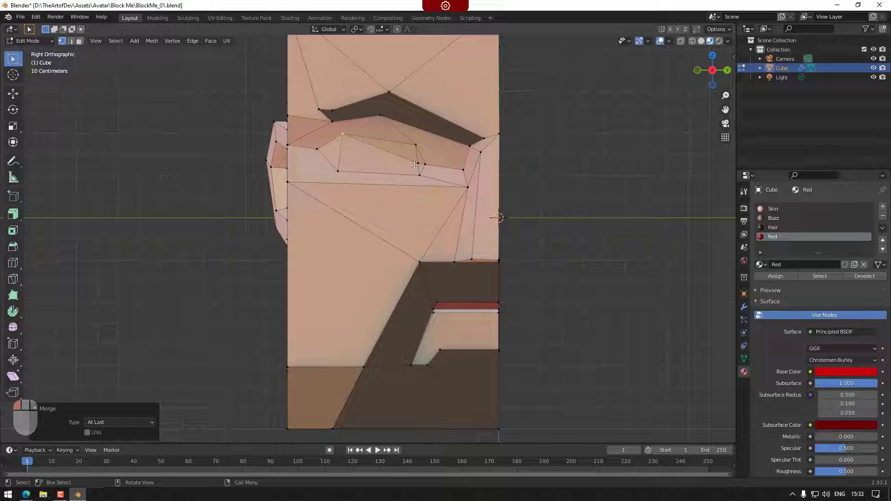
left_click(416, 145)
right_click(564, 195)
mouse_move(566, 198)
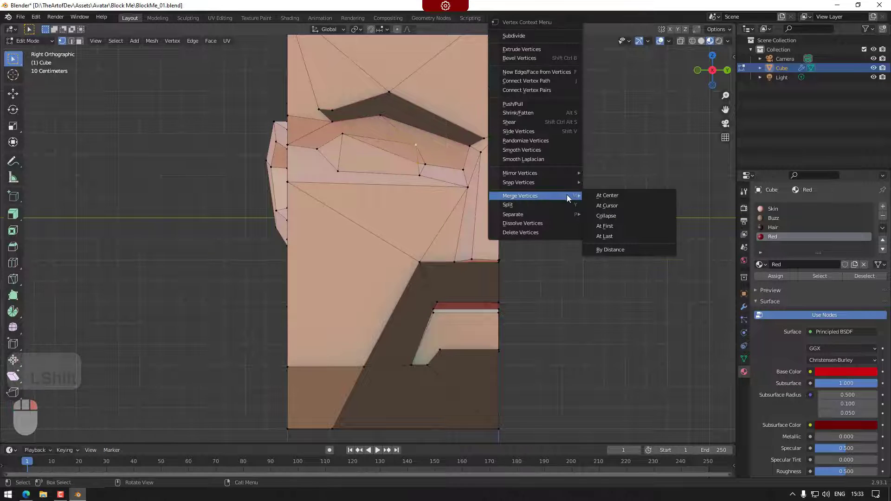
left_click(605, 236)
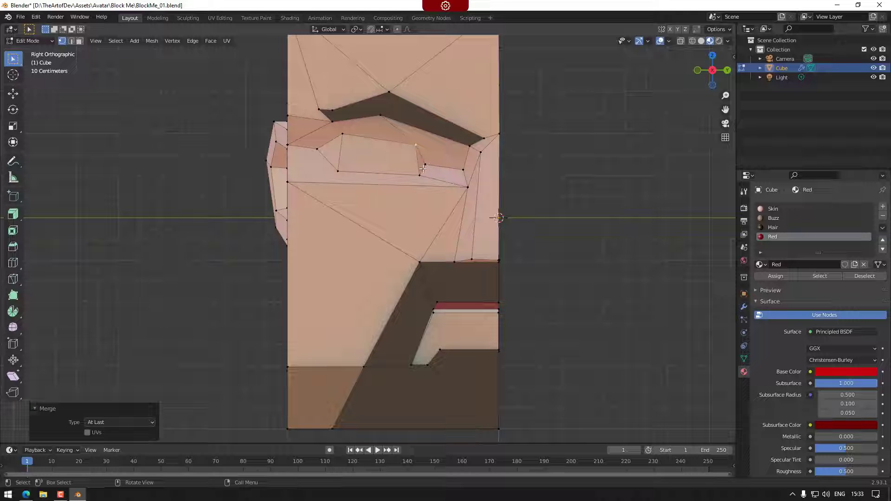
Step: Move the eye's three nose-side vertices together about 0.095 m along Y and -0.018 m along Z
left_click(427, 164)
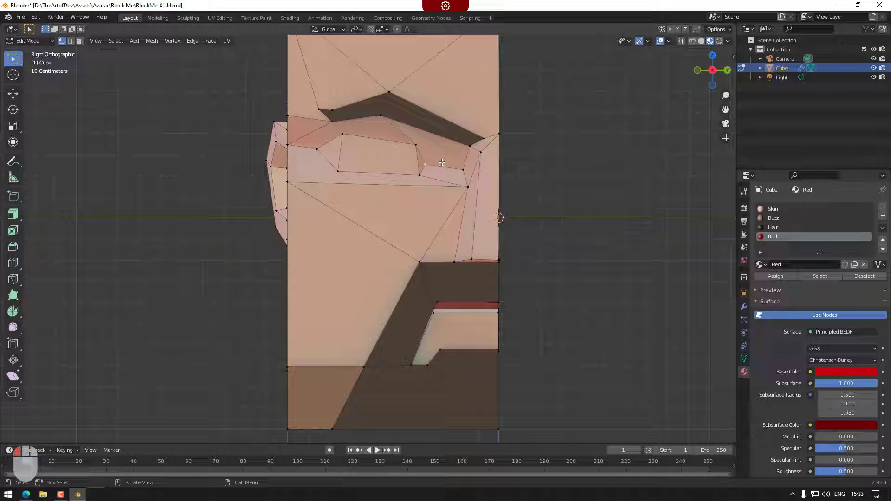
left_click(416, 145, "shift")
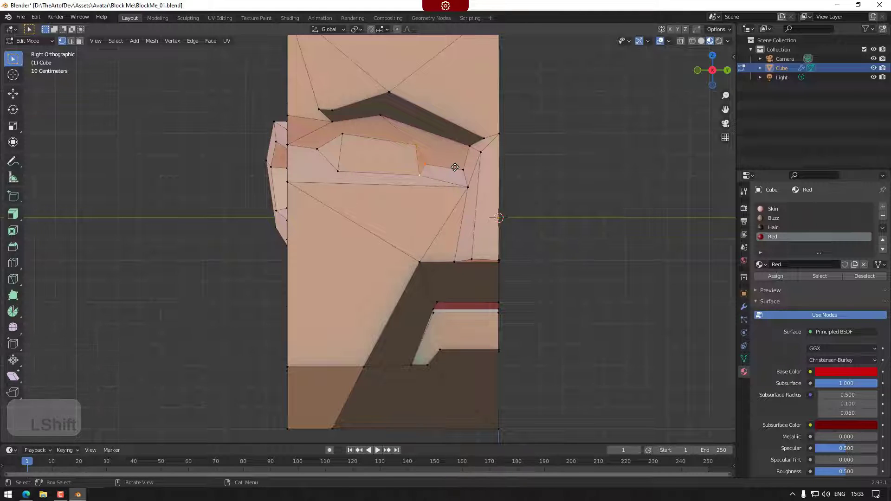
key("g")
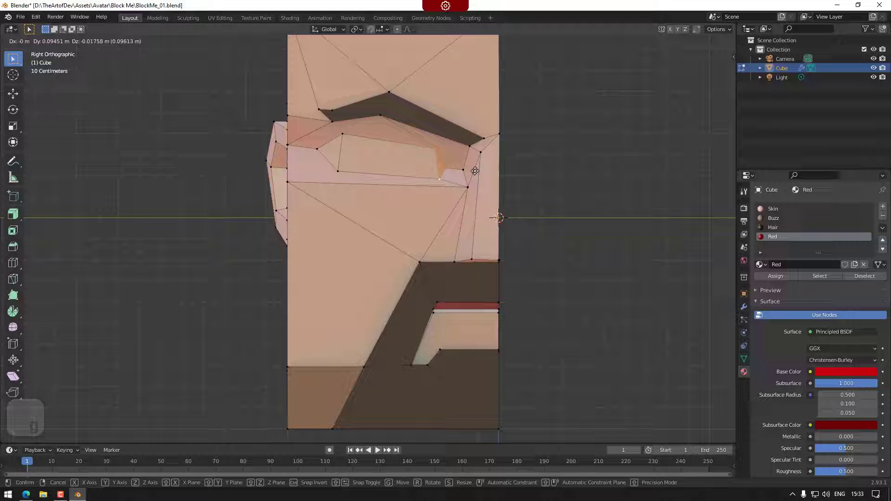
left_click(475, 171)
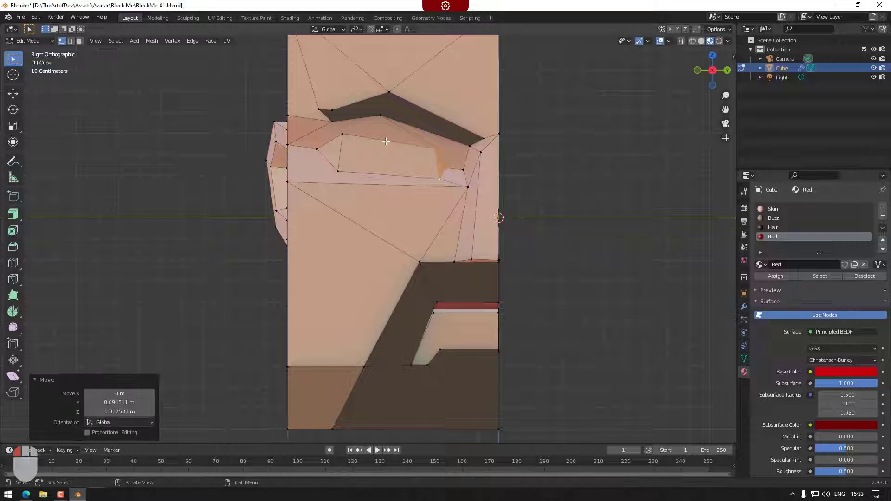
Step: Shift the eye's upper nose-side vertex about -0.044 m in Y and 0.033 m in Z, and the lower one about -0.057 m in Y
left_click(346, 145)
left_click(436, 149)
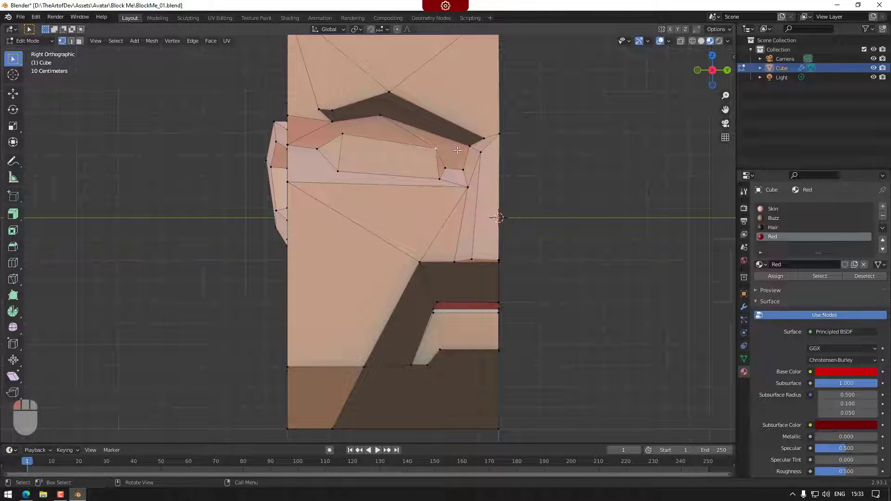
key("g")
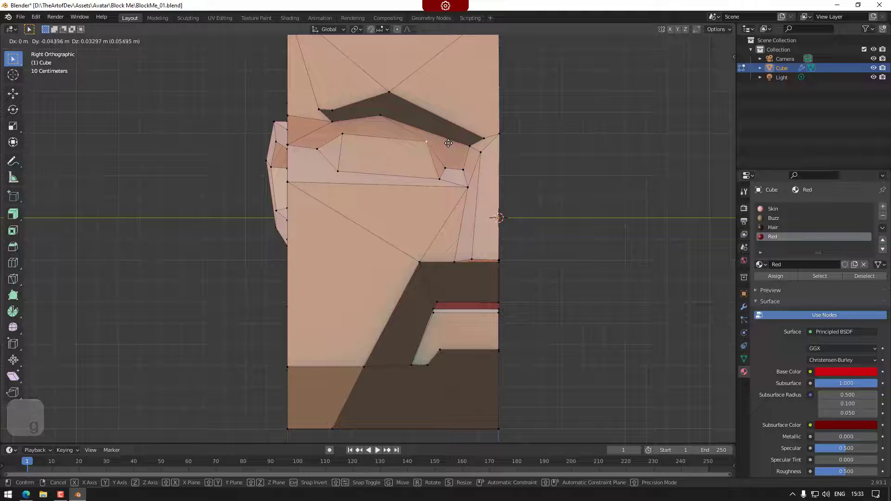
left_click(448, 143)
key("g")
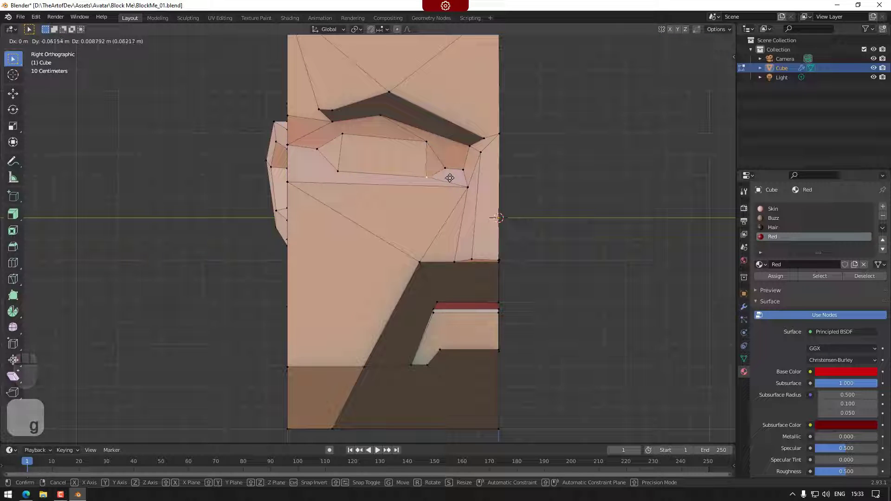
left_click(450, 175)
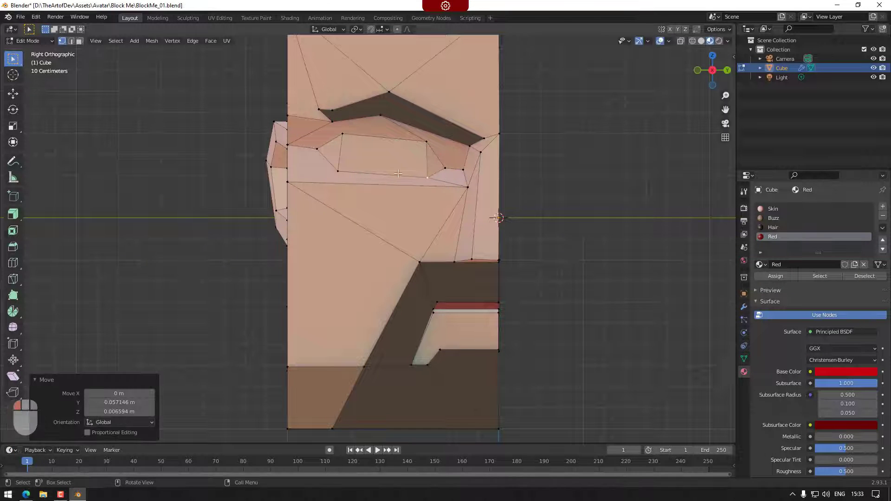
Step: Move the eye's lower ear-side vertex about 0.013 m along Y and -0.015 m along Z
left_click(342, 172)
key("g")
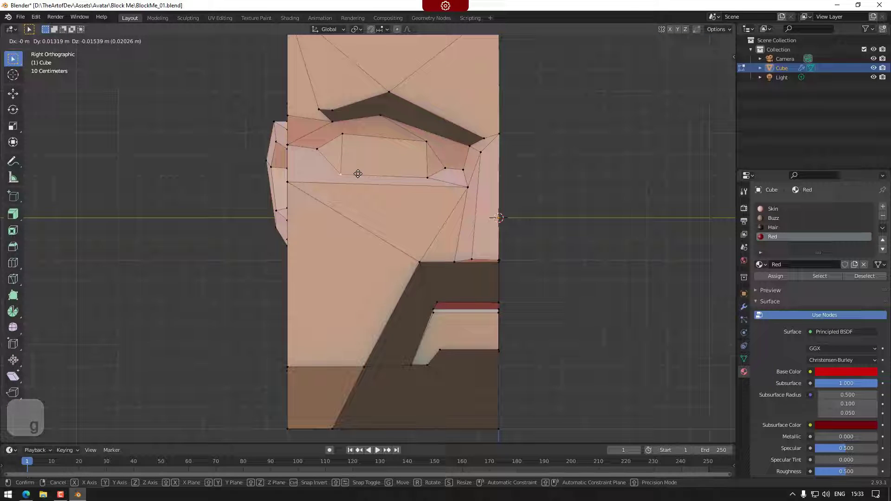
left_click(358, 174)
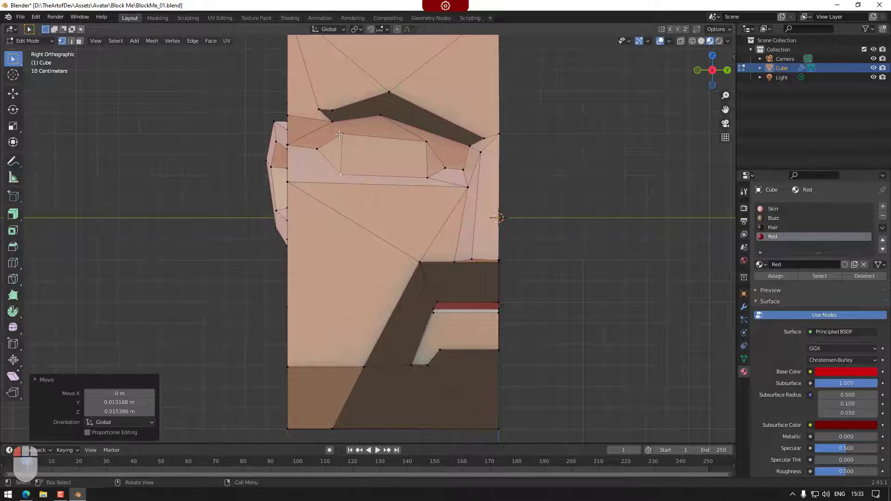
Step: Move the eye's three ear-side vertices about 0.088 m along Y, and shift the outer corner vertex about -0.013 m in Y and -0.009 m in Z
left_click(343, 135, "shift")
key("g")
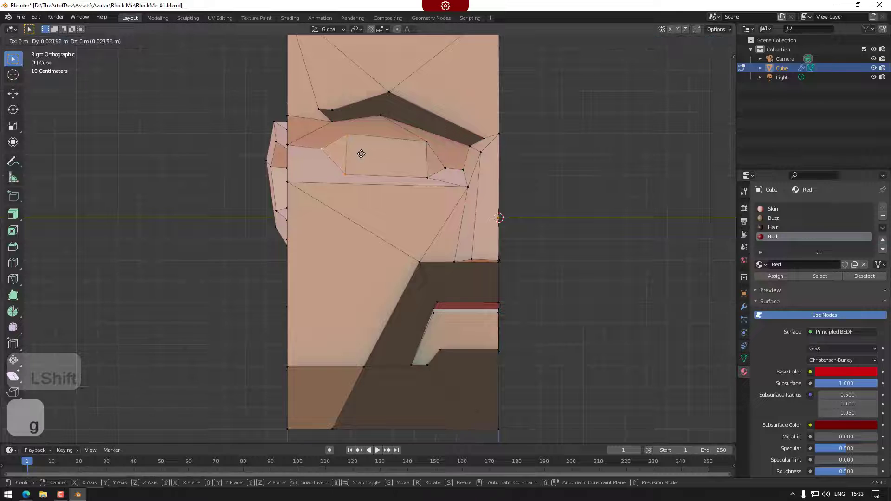
left_click(373, 155)
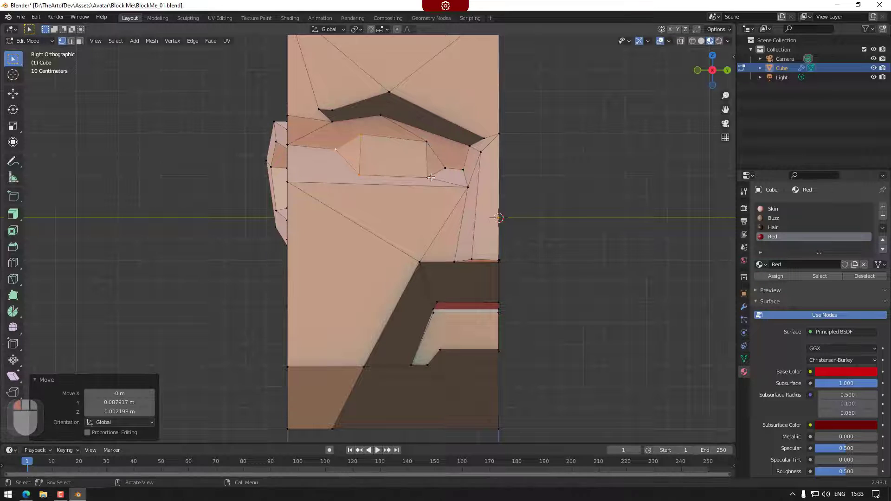
left_click(336, 151)
key("g")
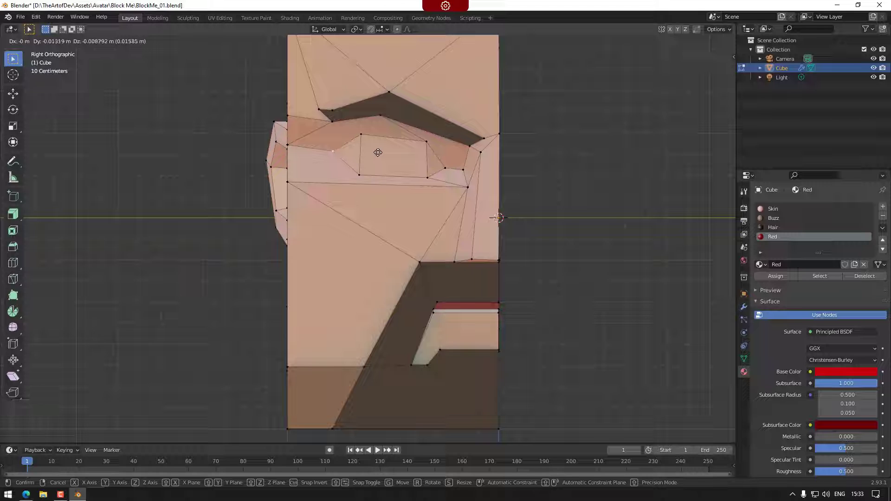
left_click(379, 152)
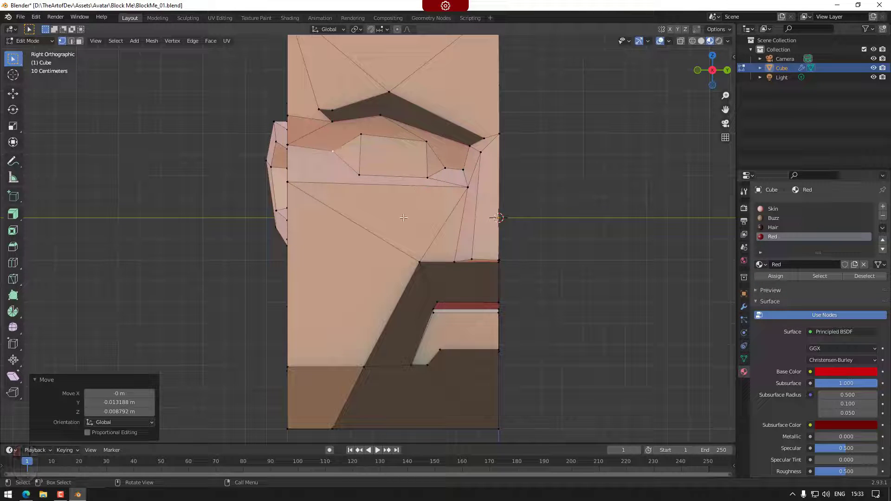
Step: Knife-cut two upper-eyelid lines across the eye just below its top edge, running between the outer and inner corners
scroll(464, 246, "down", 3)
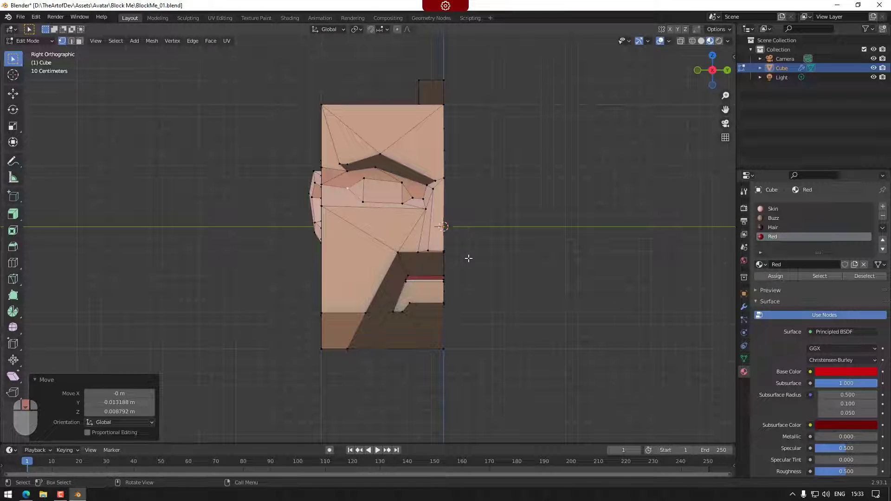
scroll(468, 255, "up", 2)
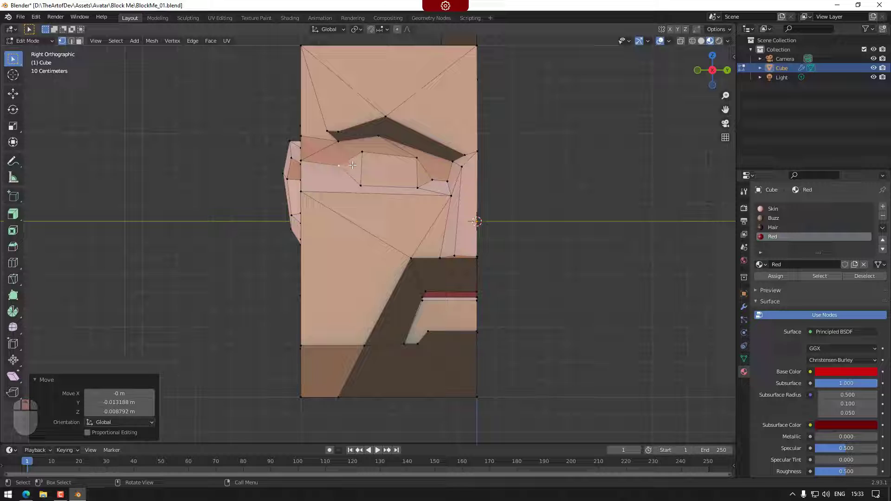
scroll(380, 186, "up", 2)
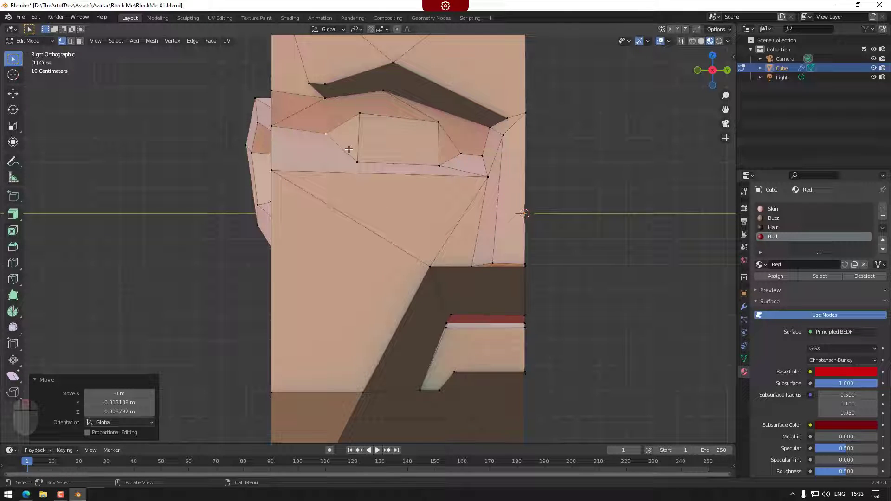
left_click(13, 282)
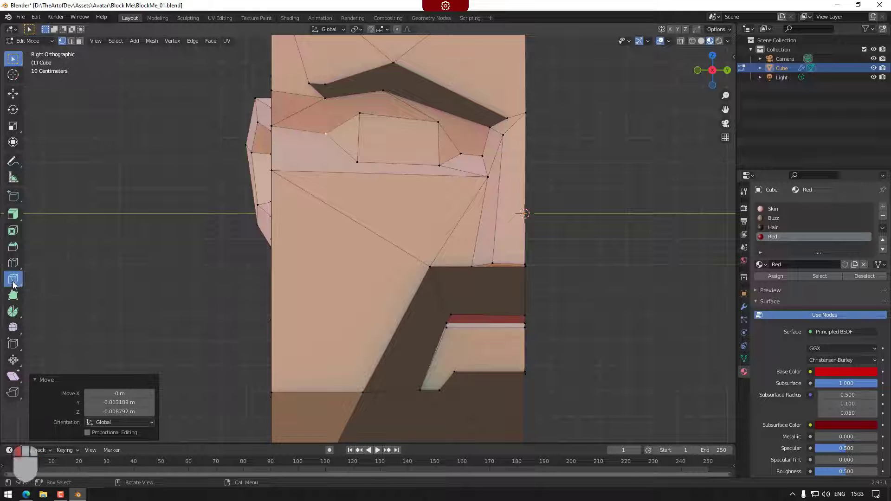
left_click(325, 134)
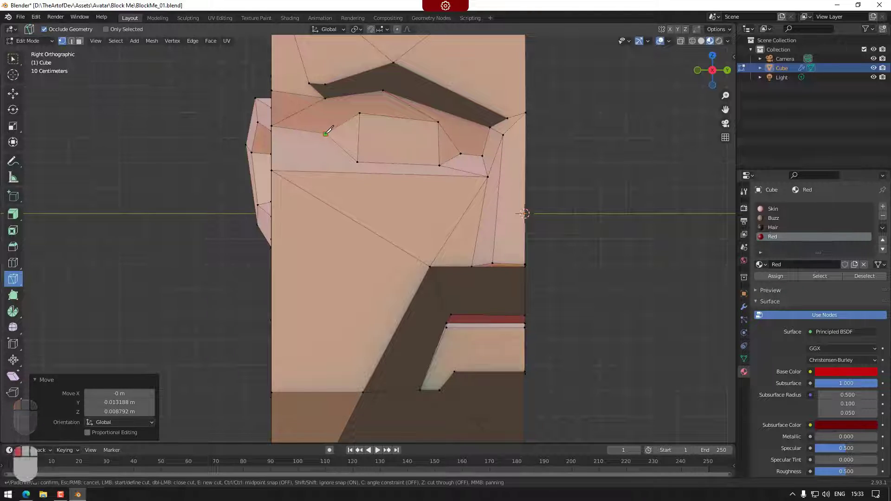
left_click(361, 118)
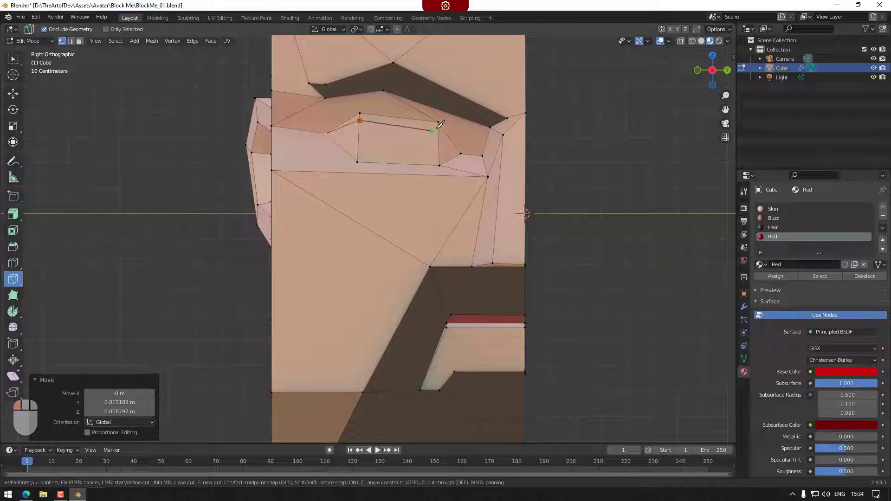
left_click(439, 128)
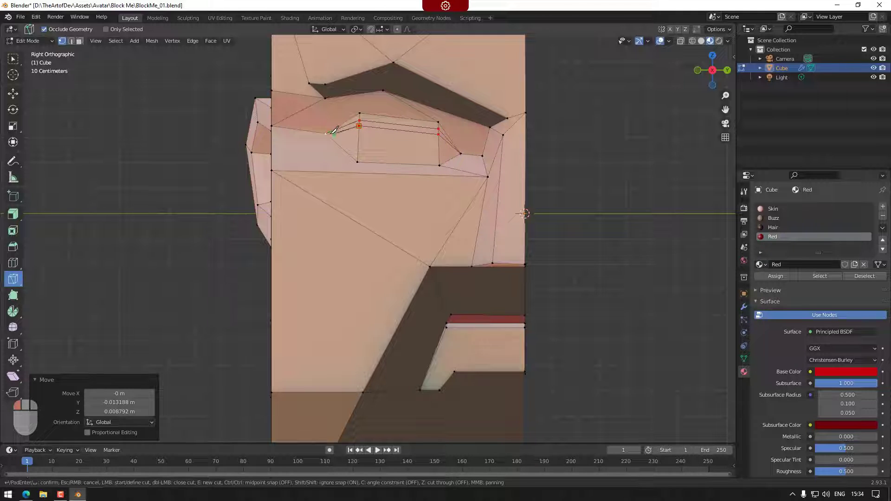
key("Return")
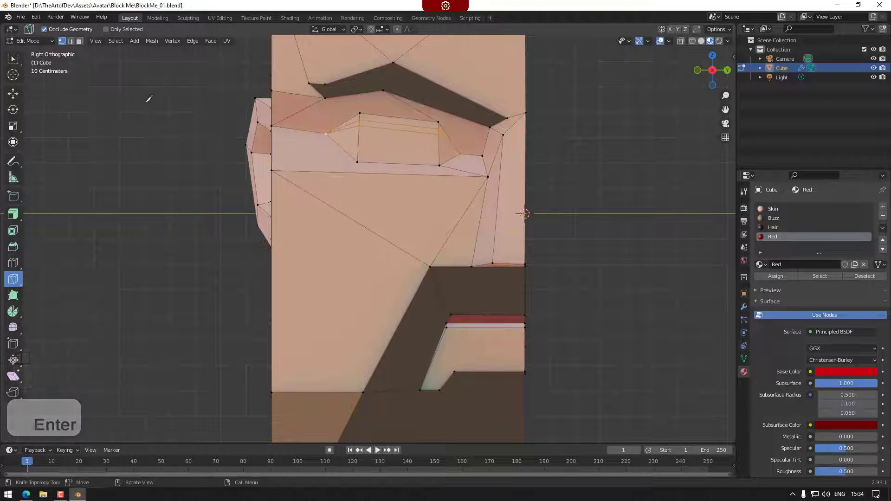
Step: Move the two middle vertices of the upper eyelid cut about 0.015 m along X and -0.027 m along Z in front view
left_click(13, 59)
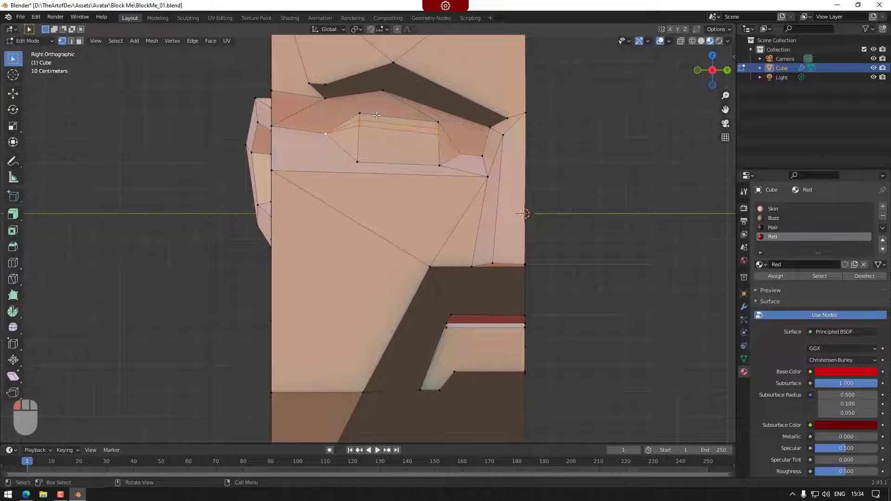
left_click(438, 129, "shift")
left_click(698, 71)
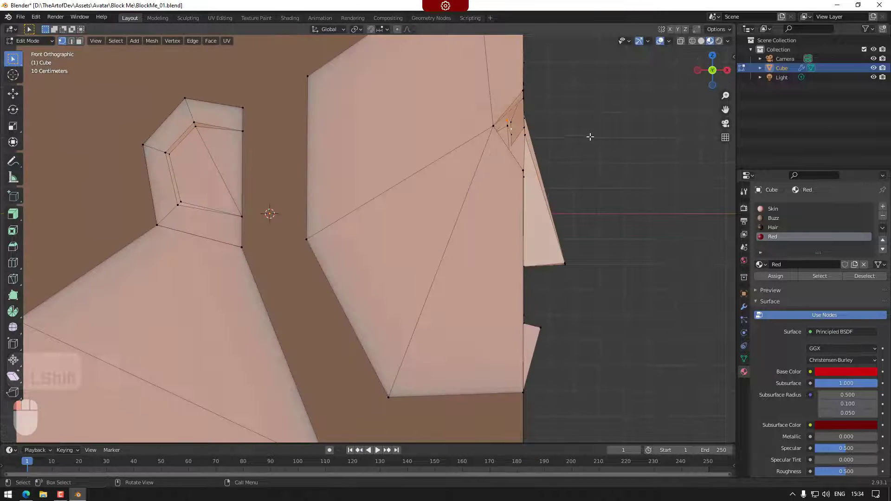
key("g")
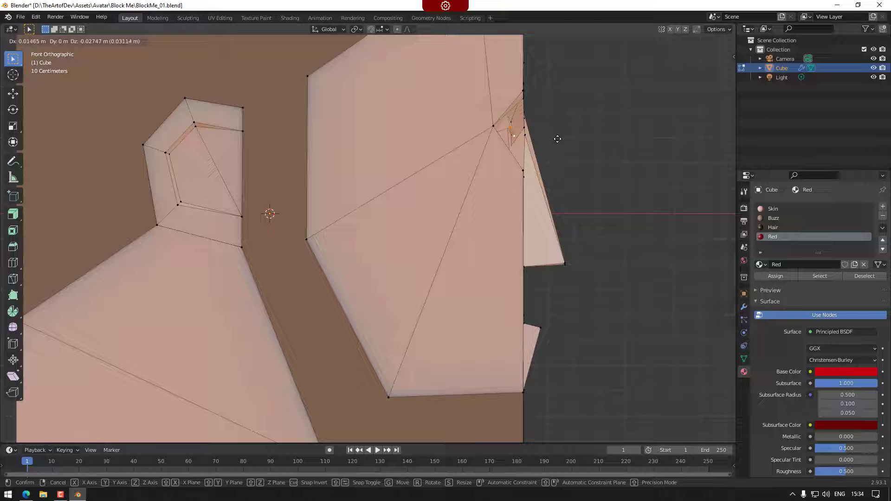
left_click(557, 139)
Step: Enable X-ray in right view and move the eyelid edge's middle vertices about 0.029 m along Z
middle_click_drag(606, 213, 473, 242, "shift")
scroll(604, 195, "down", 4)
scroll(474, 243, "up", 5)
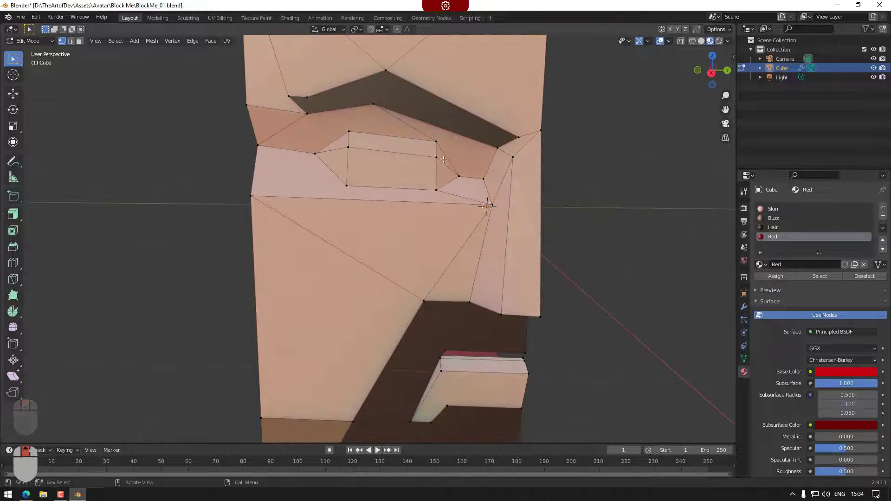
left_click(712, 73)
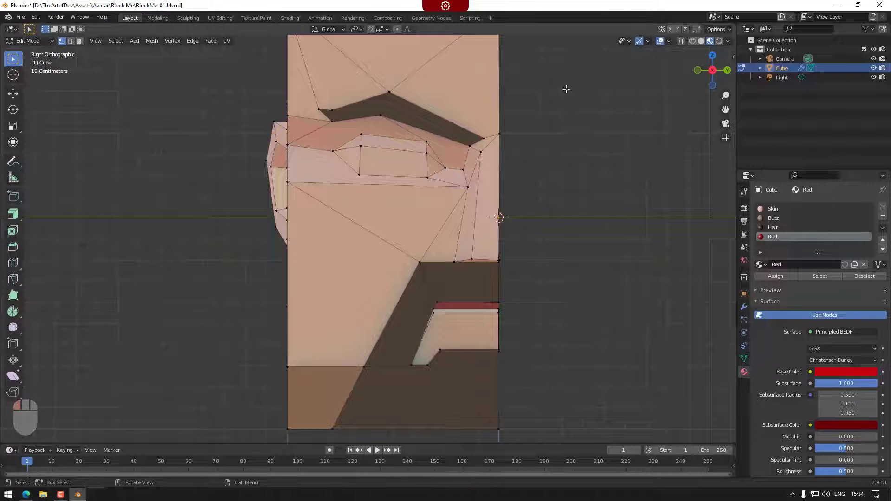
left_click(682, 41)
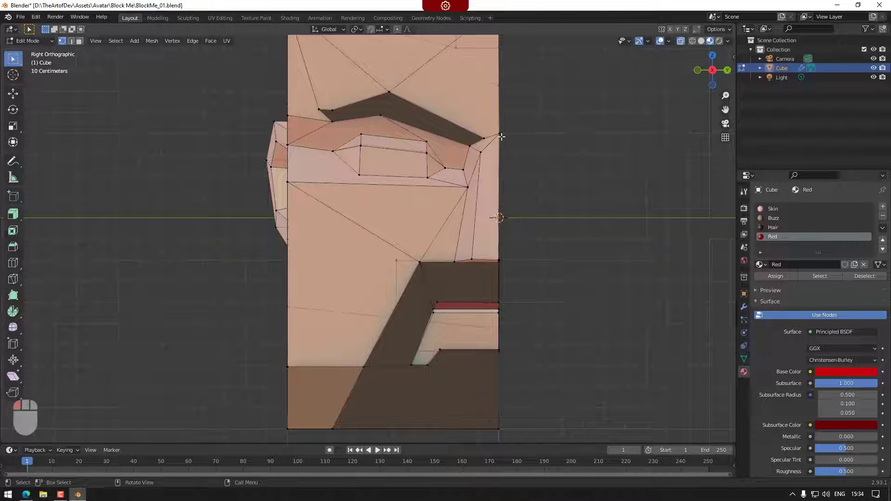
left_click(372, 147)
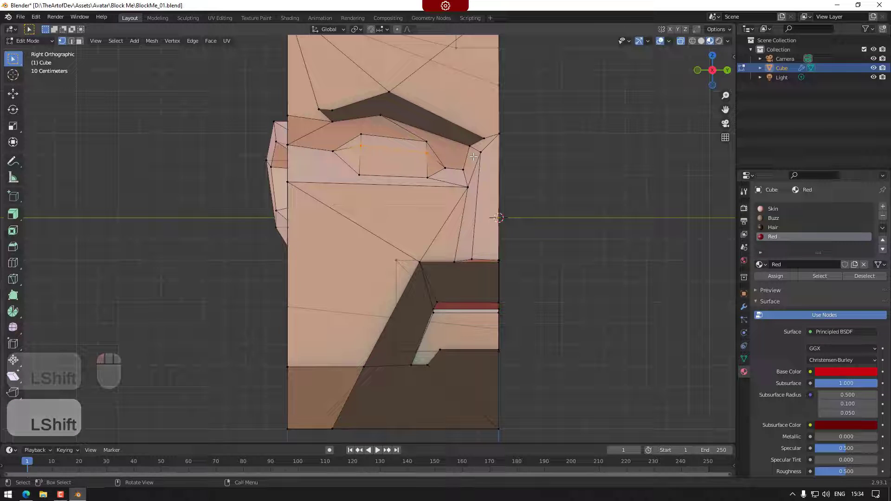
key("g")
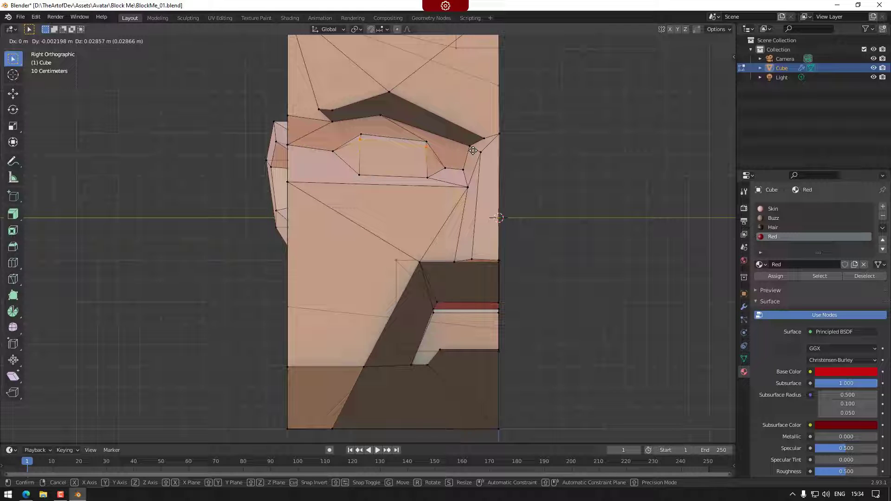
left_click(474, 151)
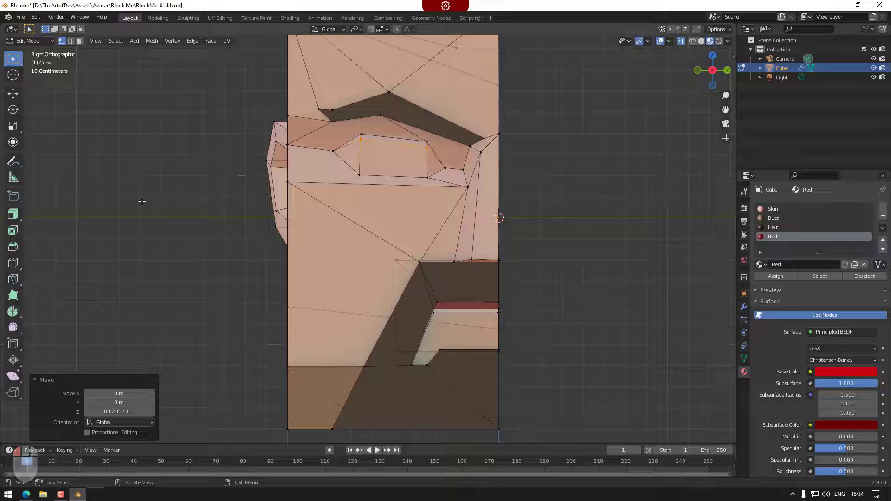
left_click(12, 94)
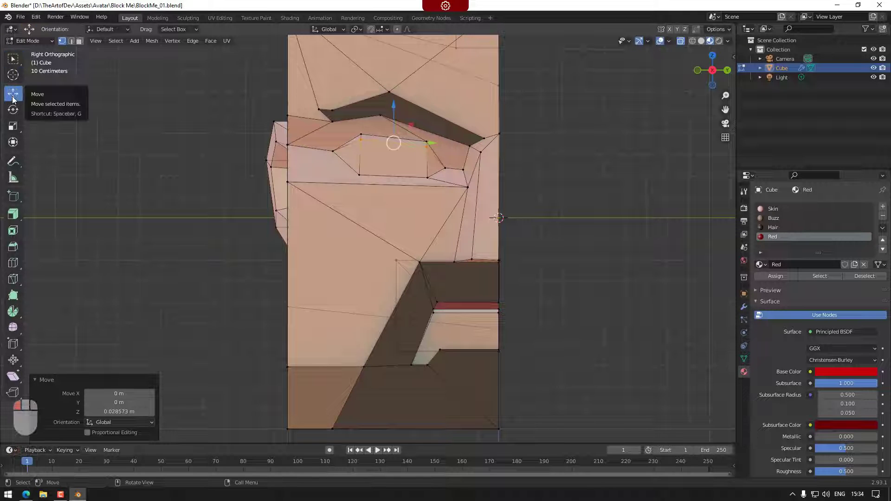
left_click(13, 60)
Step: Select the three eyeball faces below the eyelid and add a new material named Eye
left_click(79, 41)
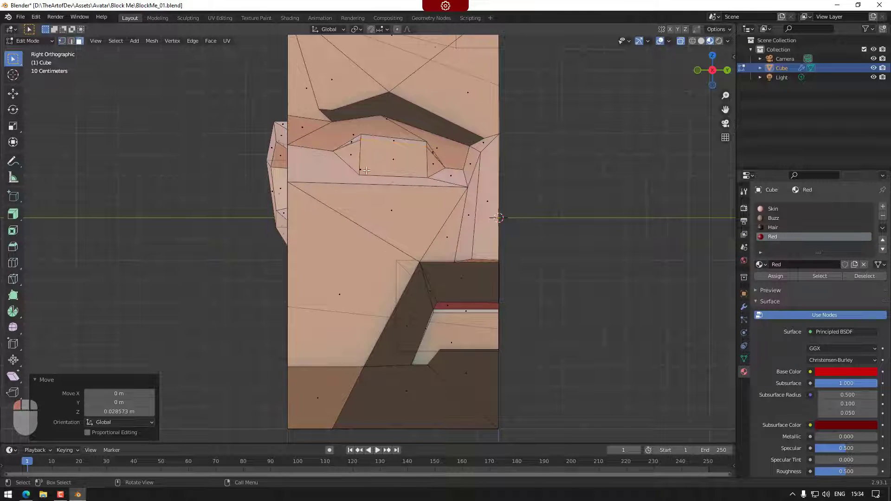
left_click(402, 154, "shift")
left_click(402, 154, "shift")
left_click(434, 163, "shift")
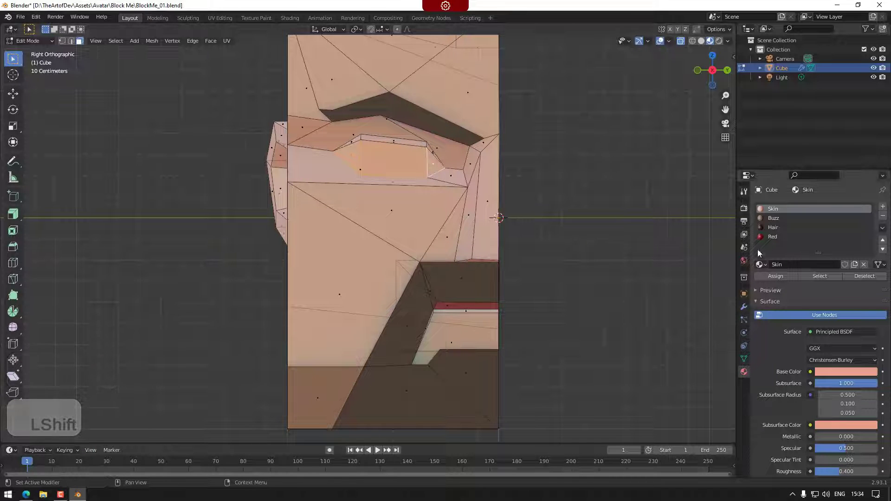
left_click(882, 208)
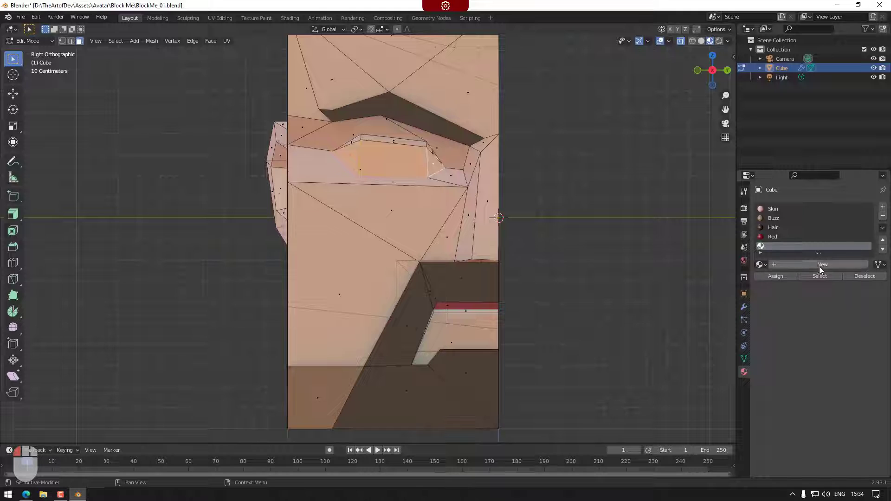
left_click(815, 266)
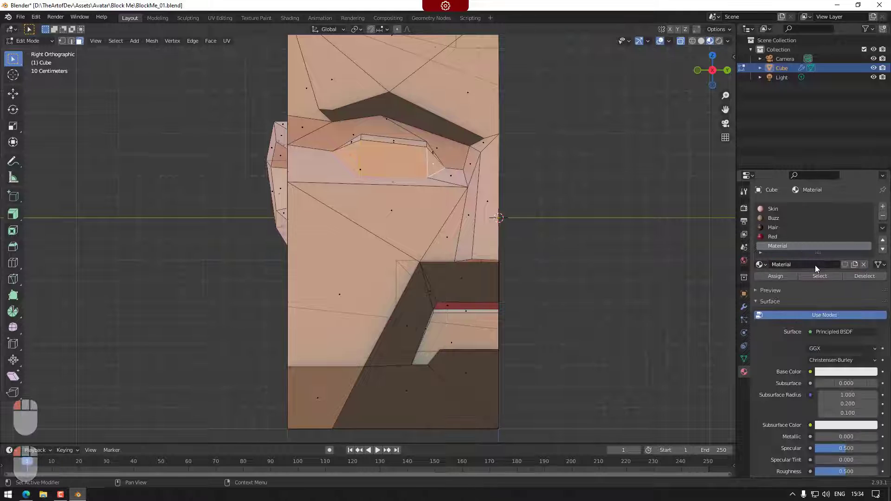
double_click(782, 247)
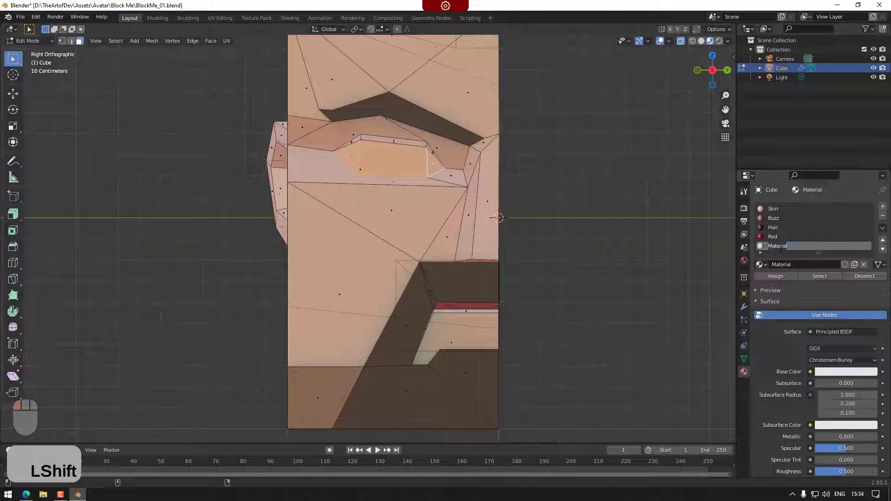
type("Eye")
key("Return")
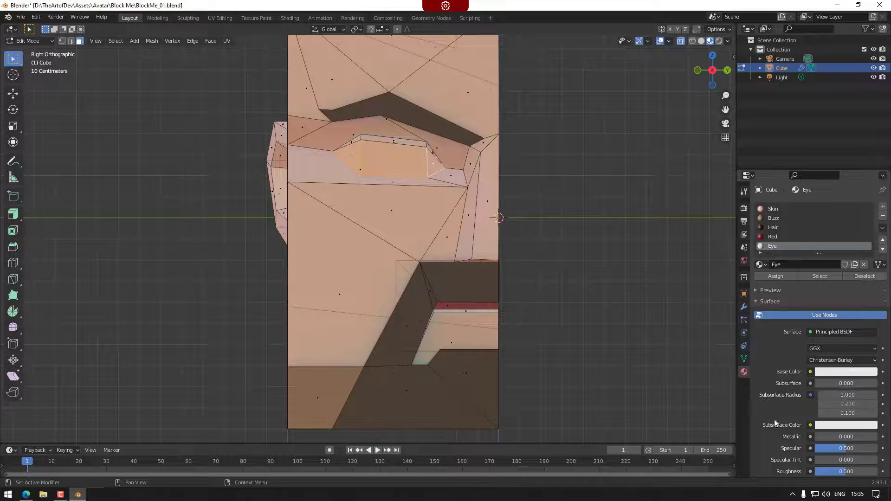
Step: Set the Eye material's roughness to 0 and assign the material to the selected eyeball faces
scroll(758, 426, "down", 3)
scroll(764, 415, "down", 1)
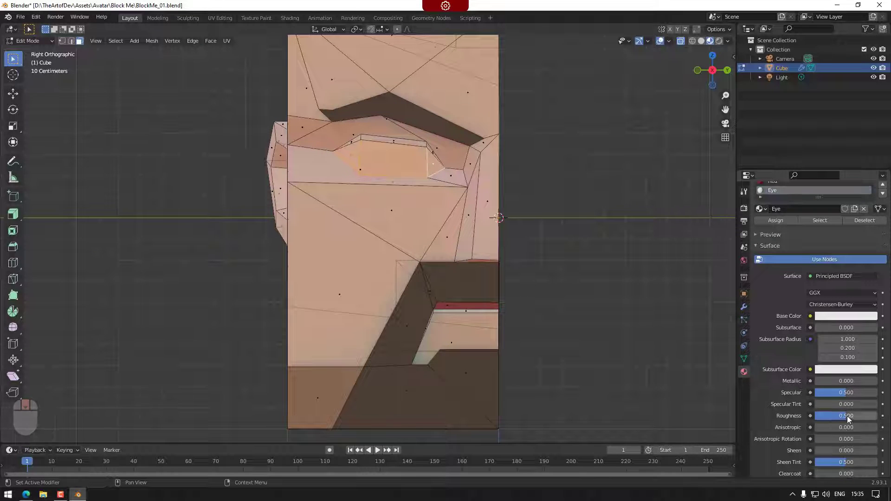
left_click_drag(848, 416, 829, 416)
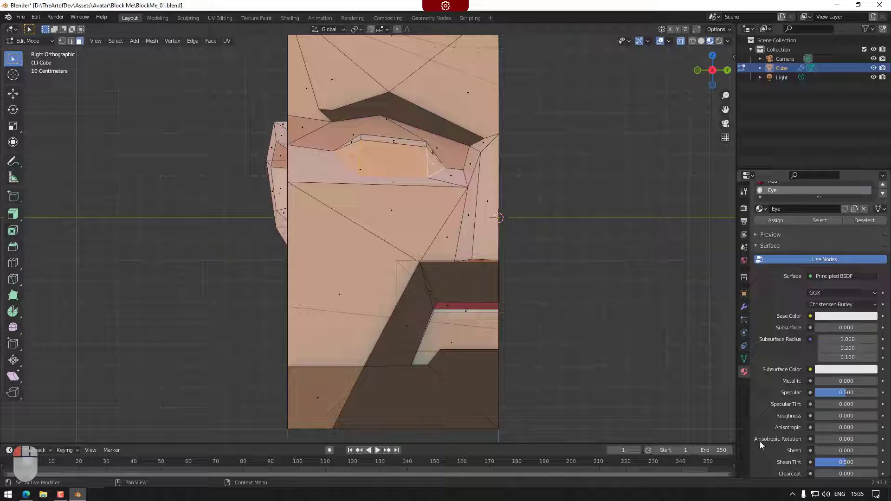
scroll(760, 441, "down", 2)
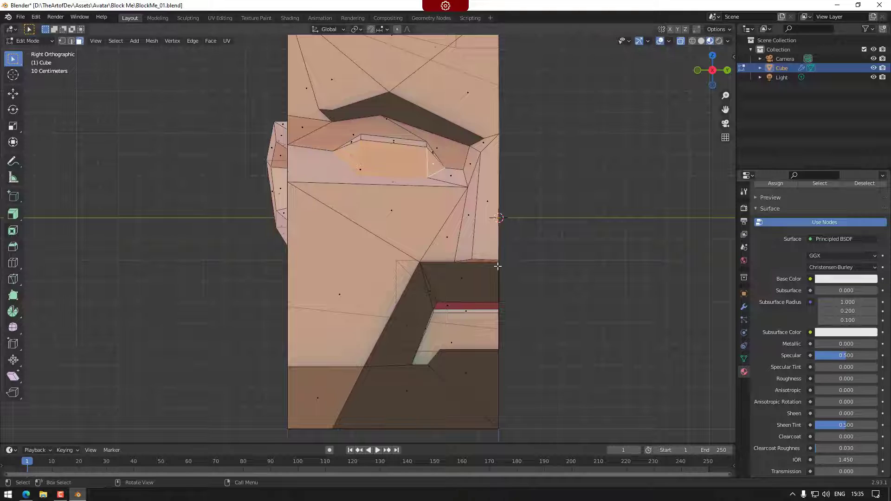
scroll(777, 270, "up", 5)
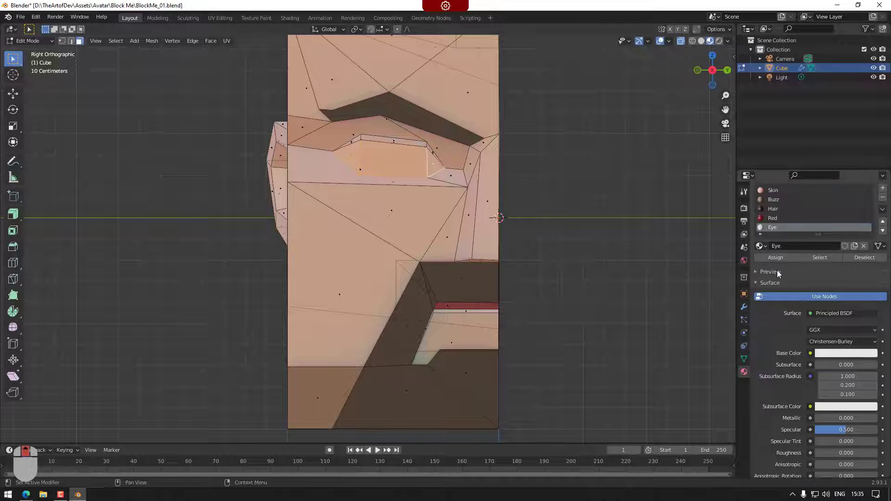
left_click(776, 276)
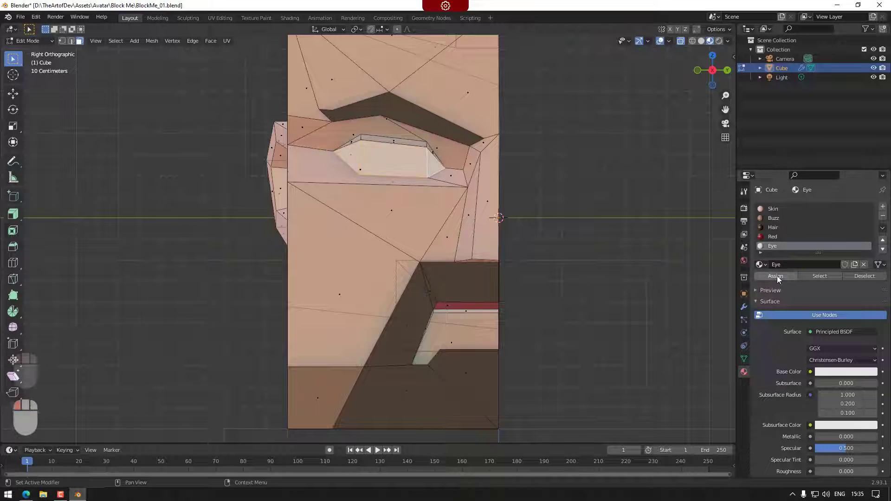
Step: Turn on the Mirror modifier's viewport display and review the complete head in Object Mode
middle_click_drag(441, 253, 753, 304)
left_click(745, 306)
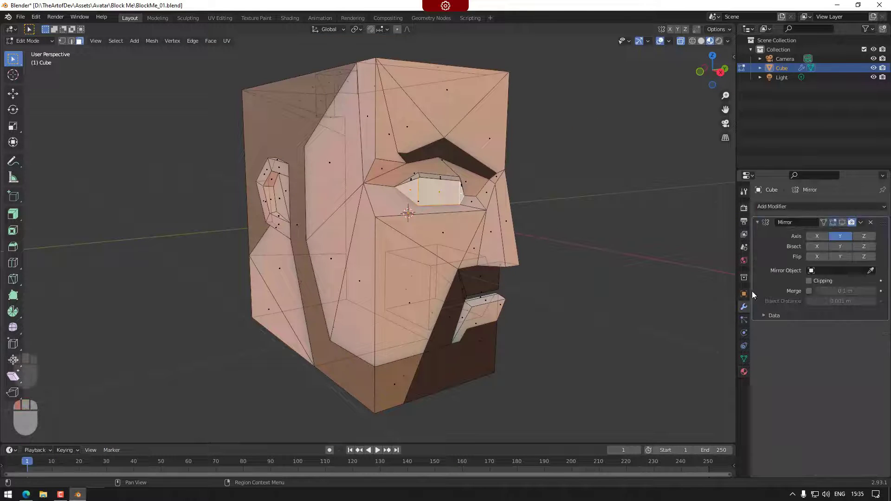
left_click(842, 222)
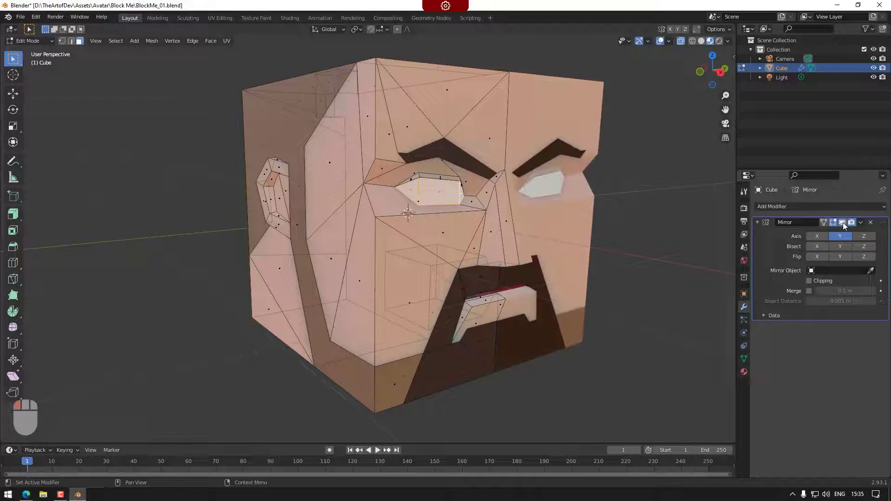
scroll(512, 302, "down", 3)
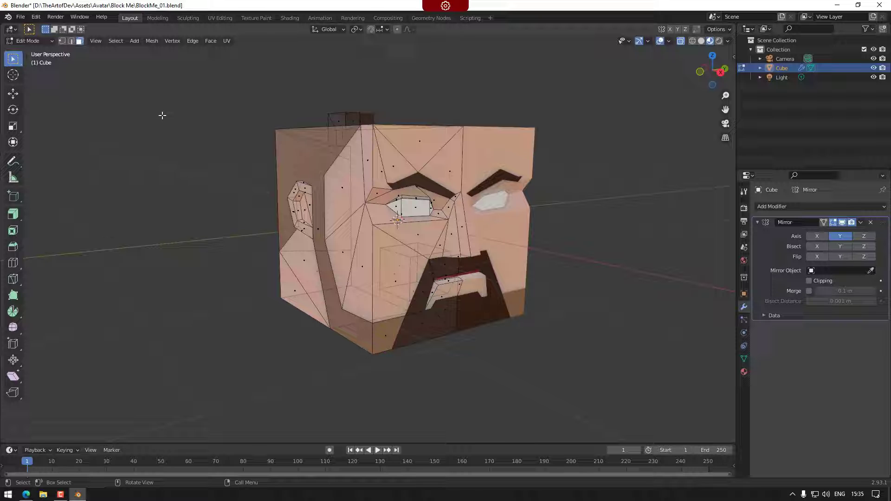
key("Tab")
middle_click_drag(575, 292, 489, 224, "shift")
Step: Try lowering the upper eyelid edge about 0.17 m along global Z to close the eye
key("Tab")
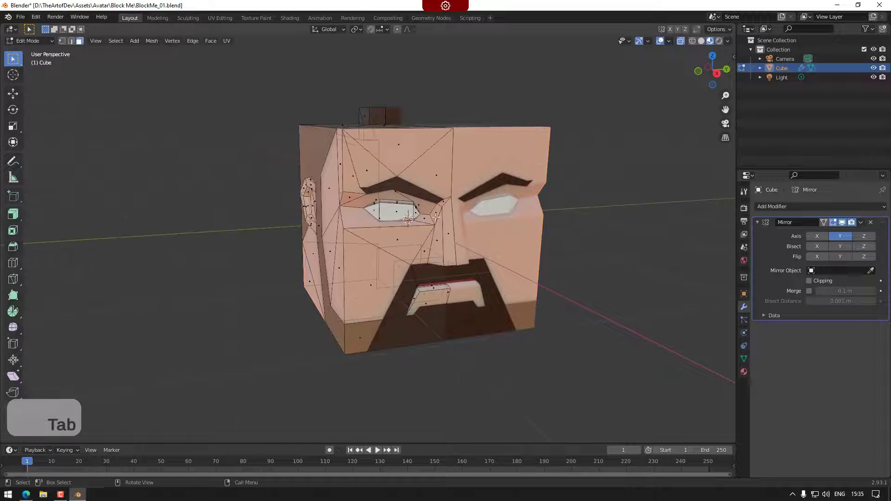
scroll(435, 216, "up", 4)
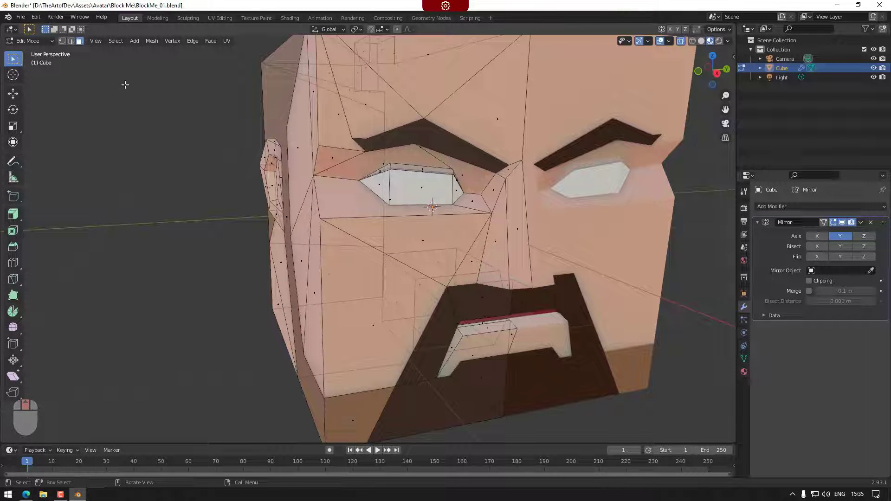
left_click(71, 40)
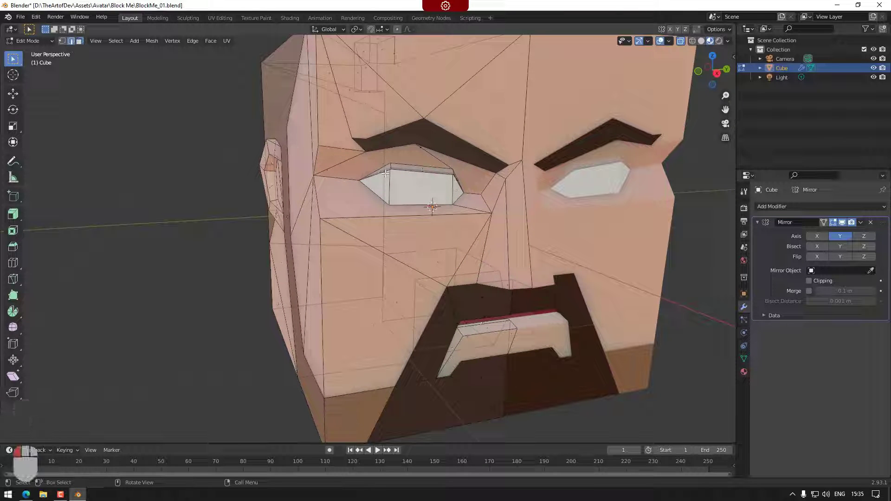
left_click(430, 172)
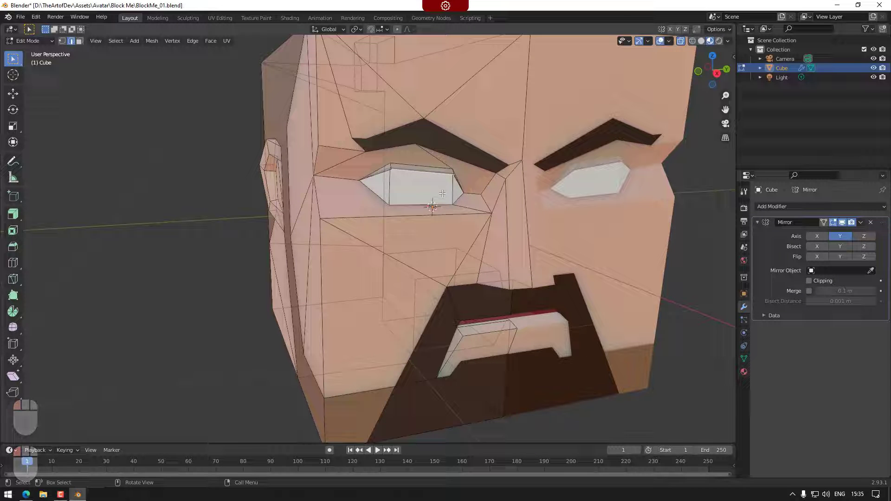
key("g")
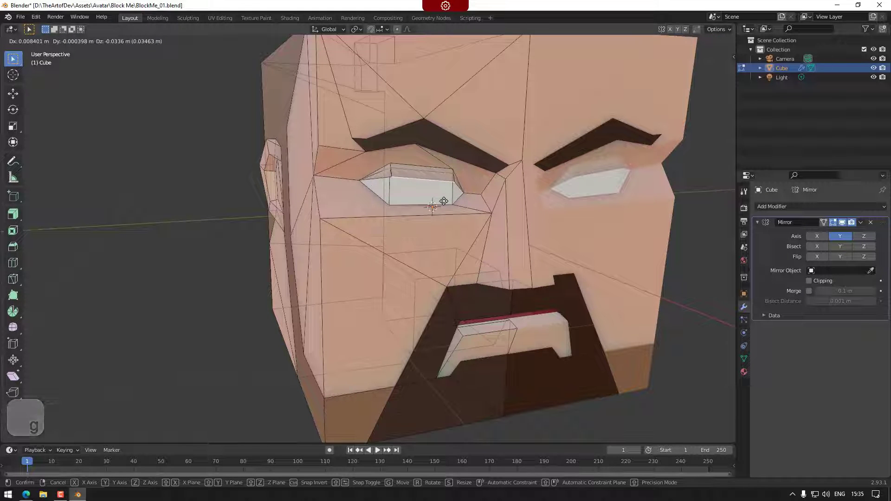
key("x")
key("z")
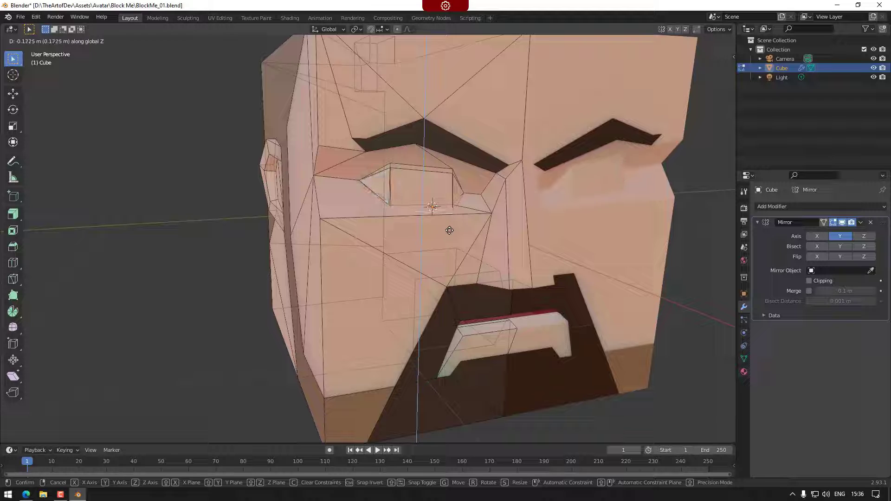
left_click(450, 230)
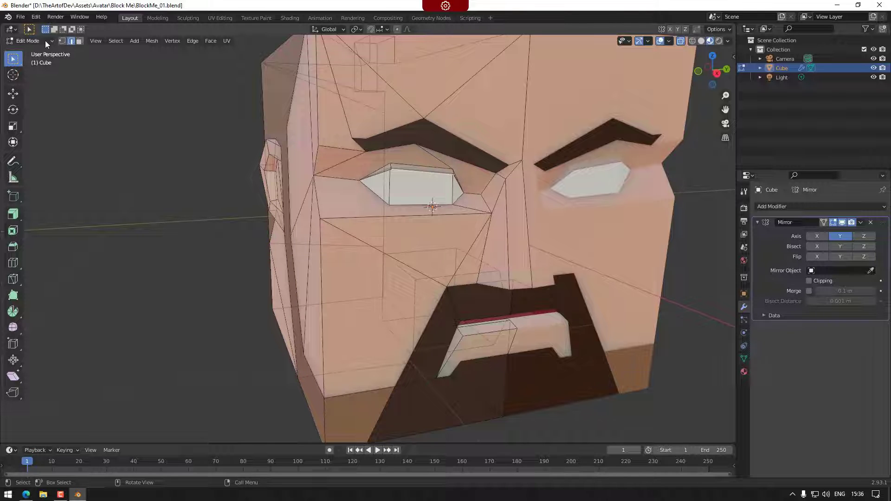
Step: Try scaling the complete head along global X and global Y in Object Mode
scroll(51, 47, "down", 3)
key("Tab")
scroll(516, 251, "down", 2)
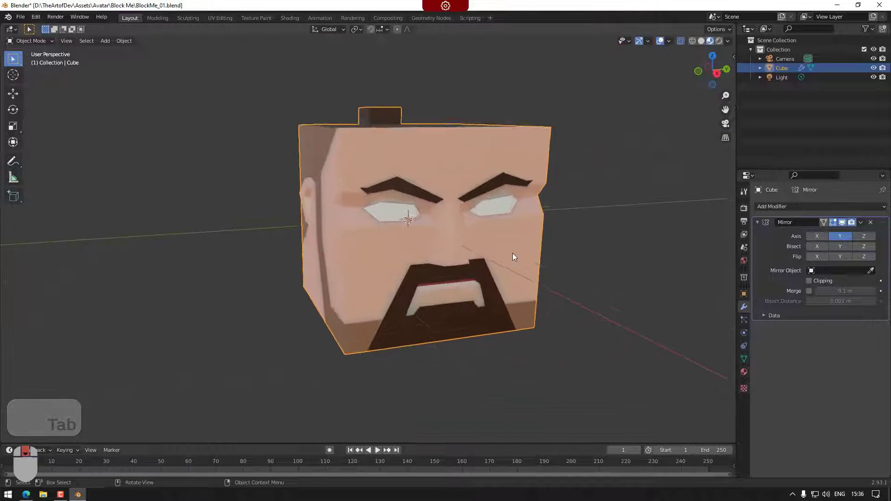
scroll(513, 252, "down", 1)
mouse_move(447, 307)
middle_mouse_down("shift")
mouse_move(513, 297)
mouse_move(339, 291)
mouse_move(544, 296)
mouse_move(495, 338)
mouse_move(334, 286)
mouse_move(421, 296)
mouse_move(444, 311)
middle_mouse_up("shift")
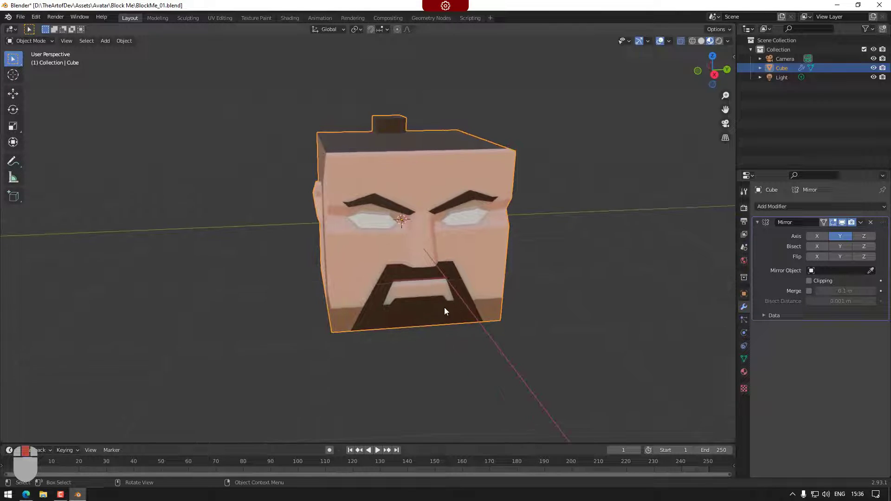
key("s")
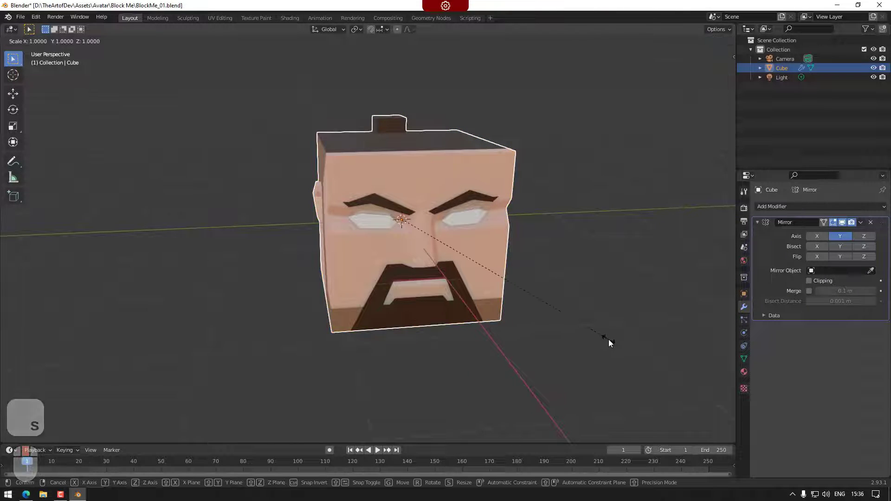
key("x")
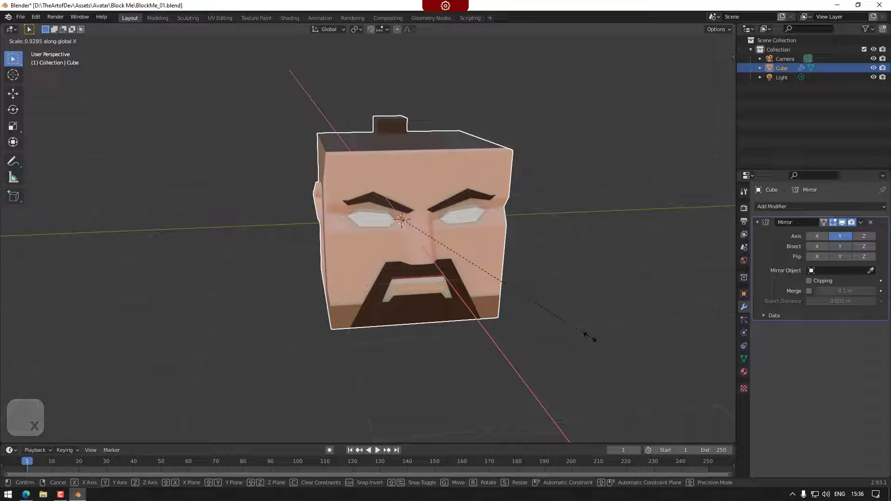
key("y")
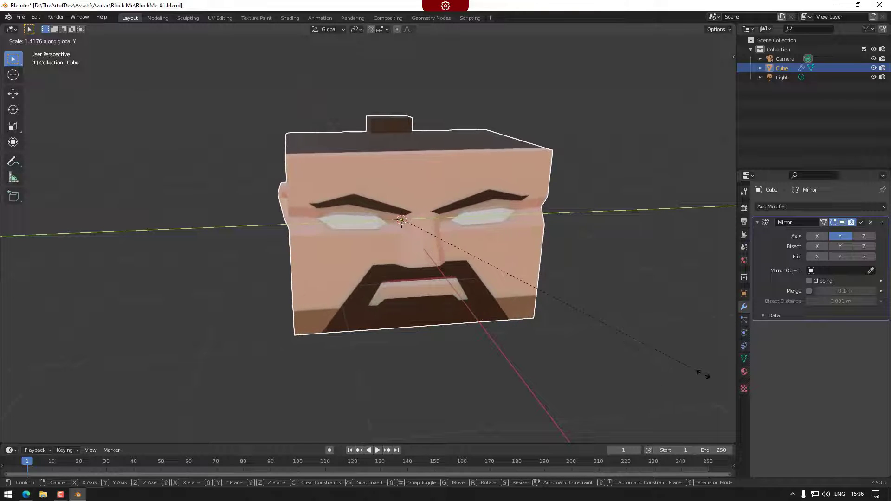
left_click(544, 338)
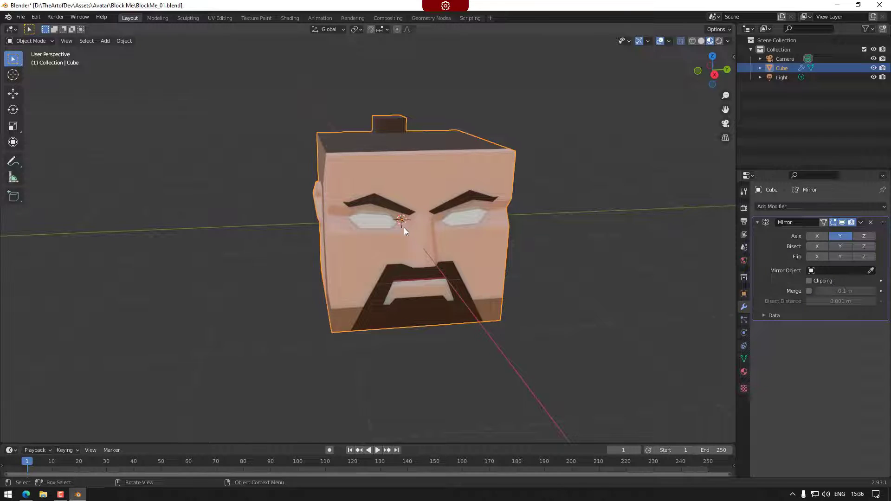
Step: In Edit Mode and right view, cut a square iris outline into the middle of the eyeball with the Knife tool
scroll(402, 226, "up", 5)
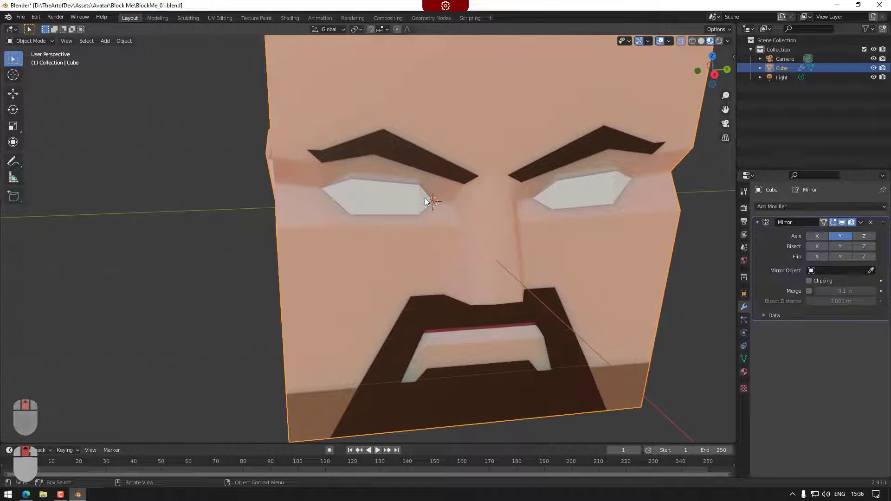
left_click(714, 74)
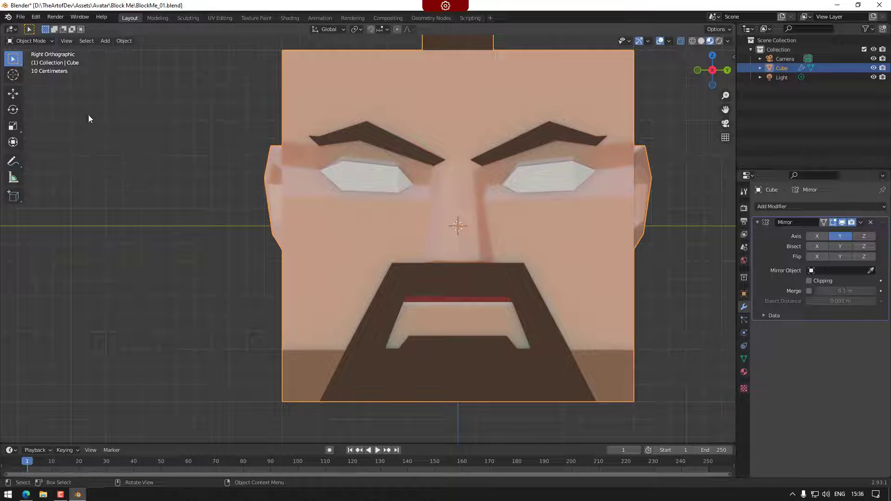
key("Tab")
scroll(369, 177, "up", 3)
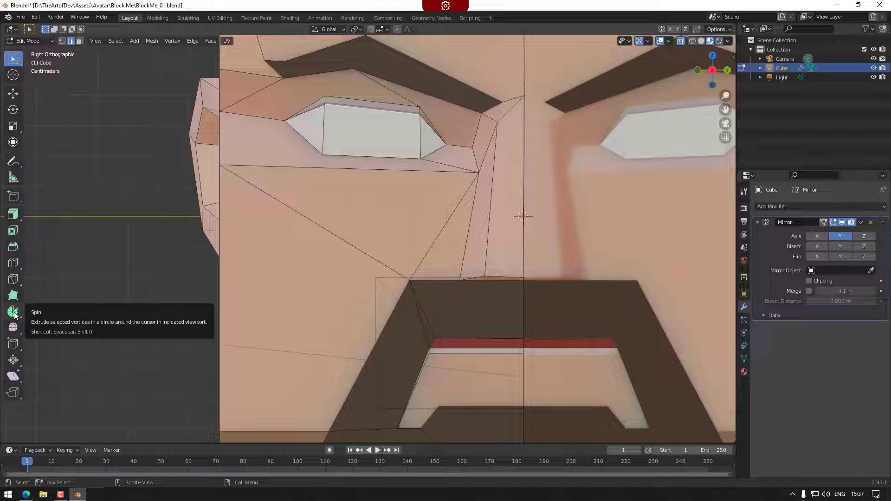
left_click(13, 280)
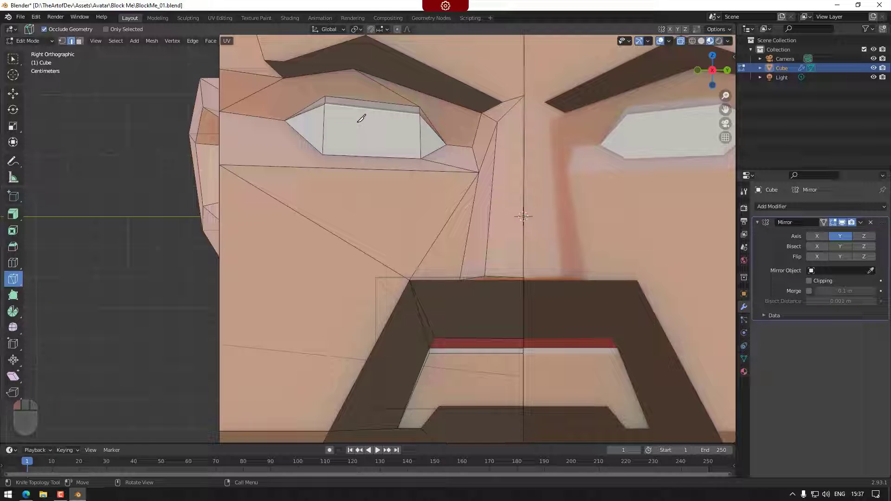
key("shift")
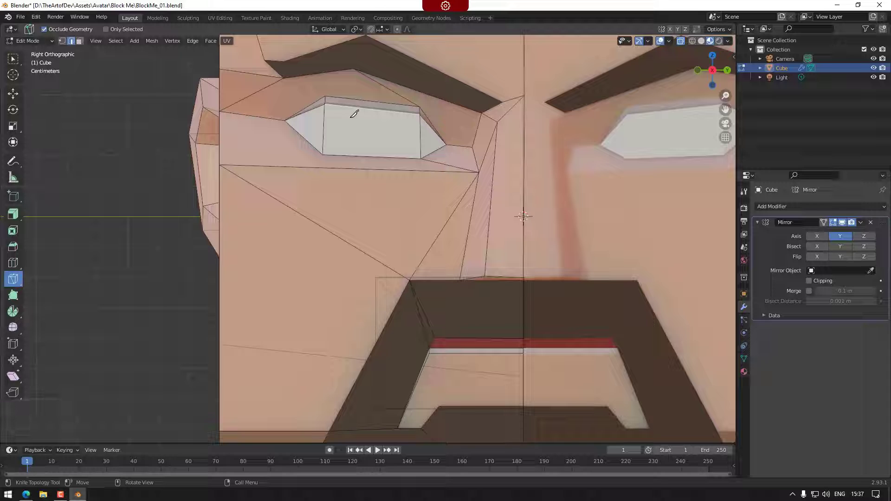
left_click(351, 118)
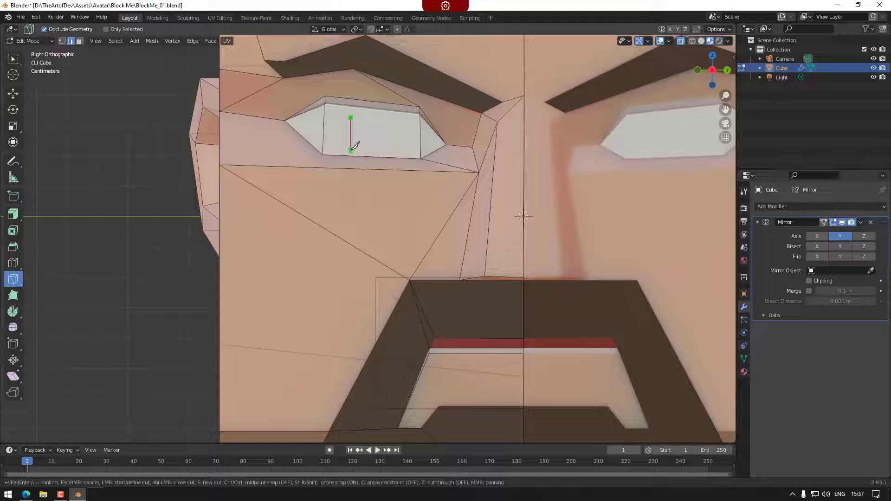
left_click(351, 150)
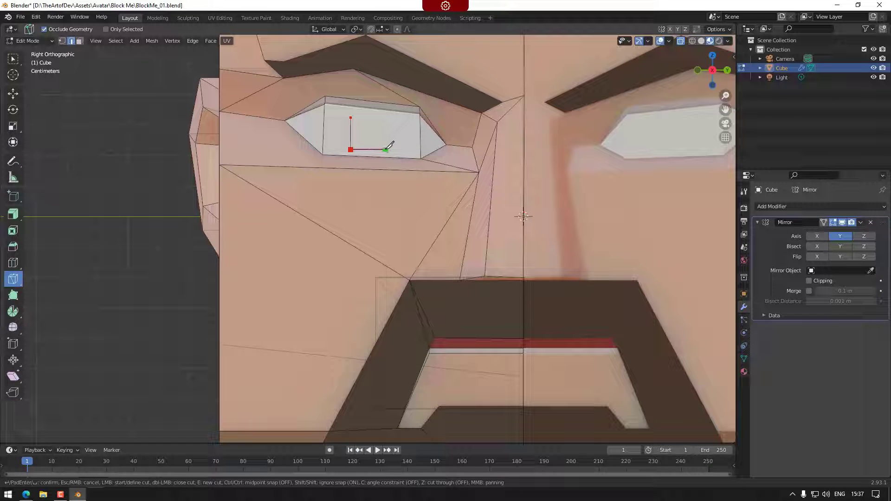
left_click(387, 149)
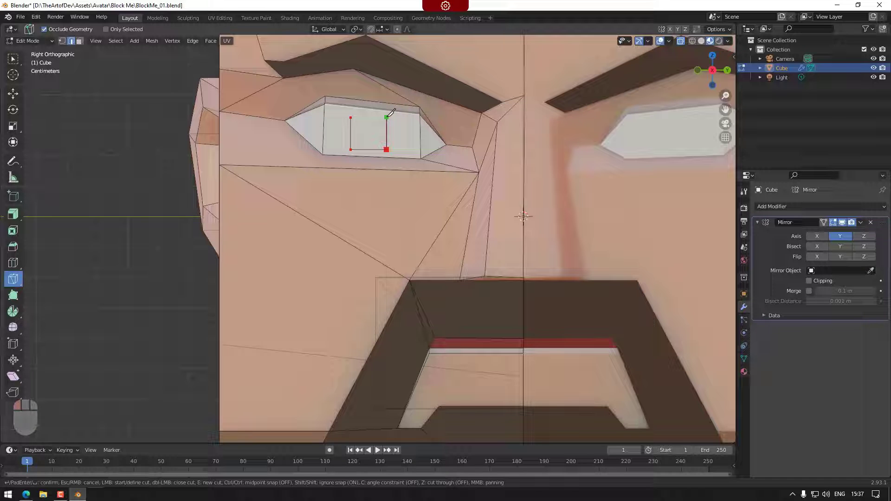
left_click(386, 117)
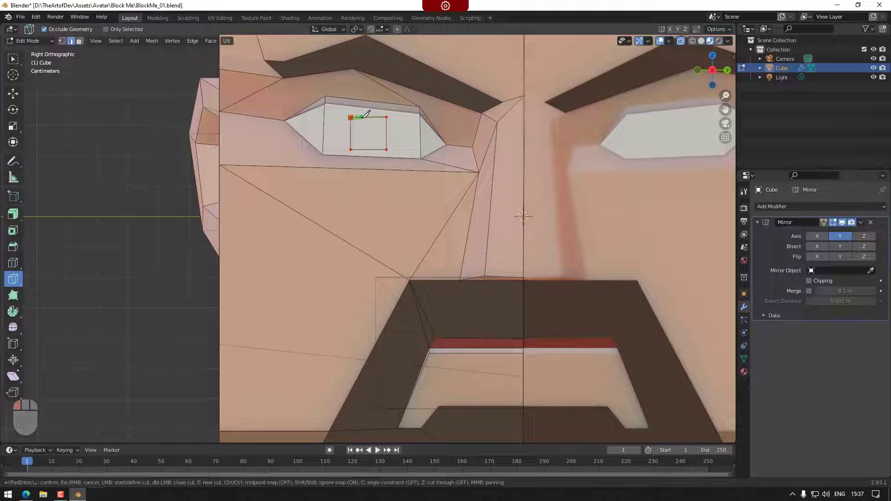
key("Return")
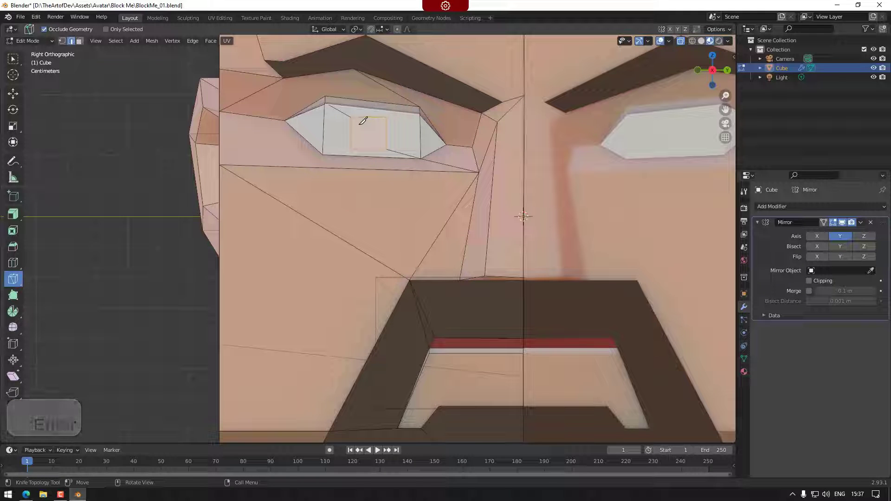
Step: Cut a smaller square pupil outline centred inside the iris square and return to box selection
left_click(359, 125)
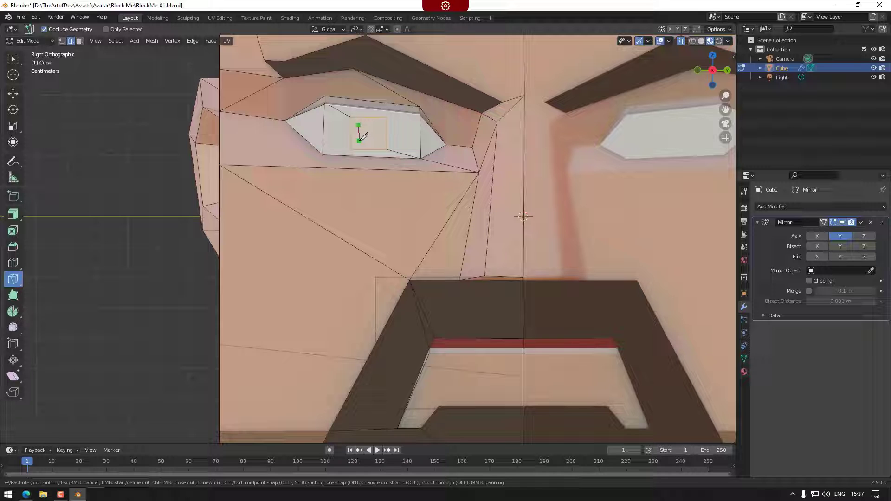
left_click(359, 142)
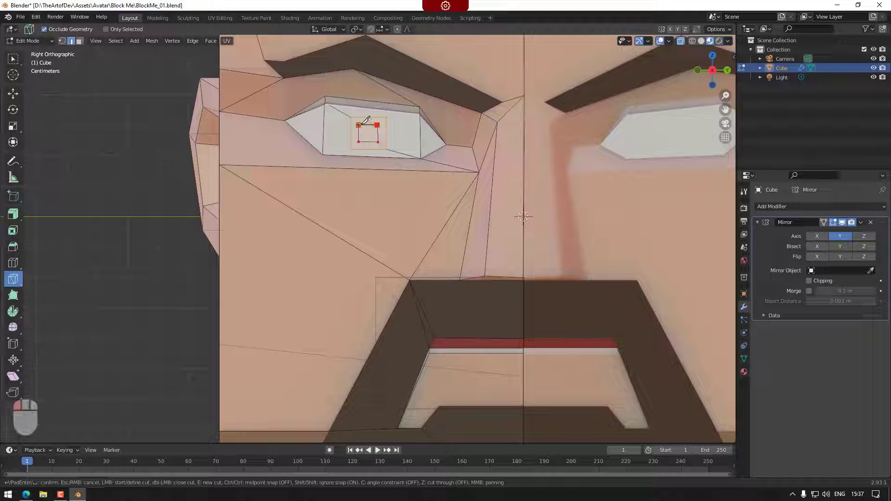
key("Return")
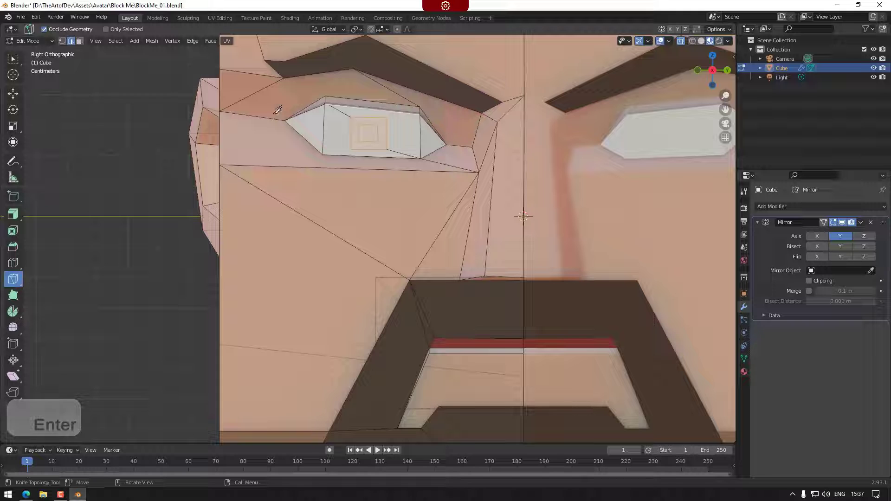
left_click(13, 60)
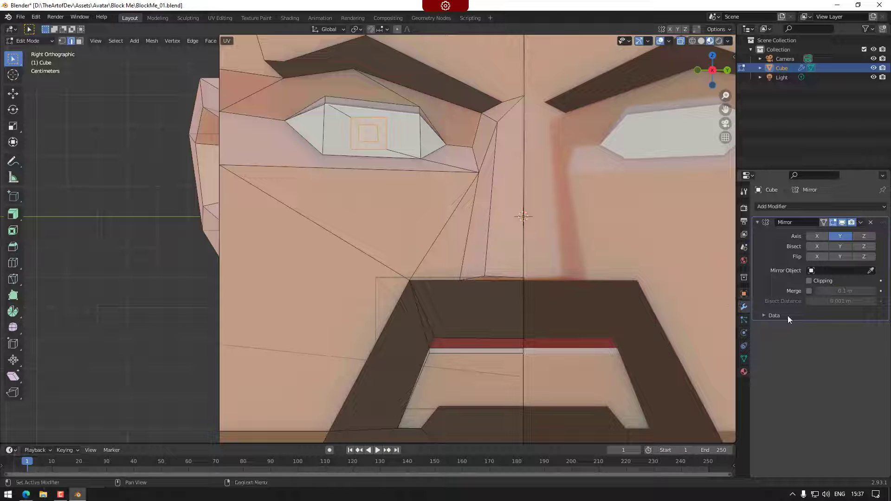
Step: Add a new material slot with a new material and name it Eye_Color
left_click(744, 372)
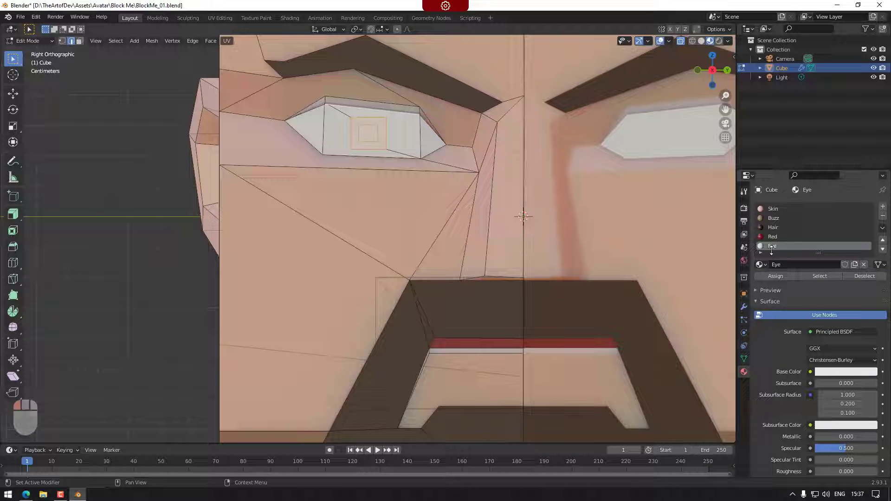
left_click(883, 209)
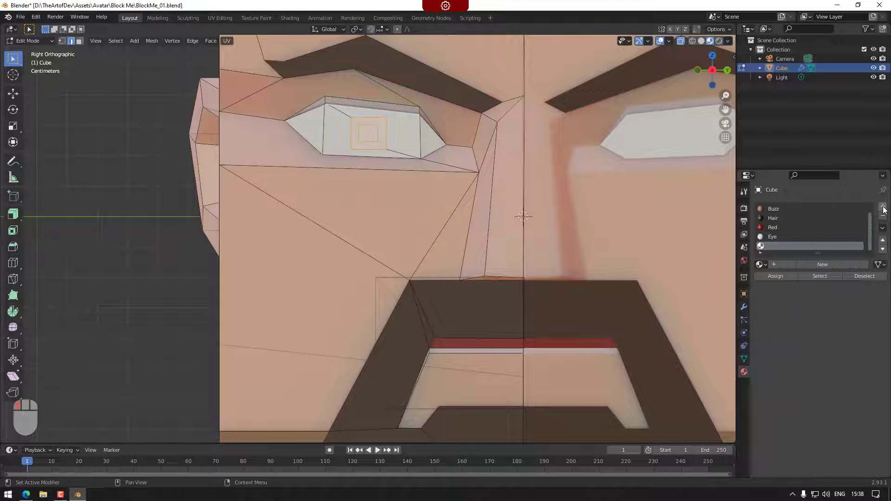
left_click(824, 265)
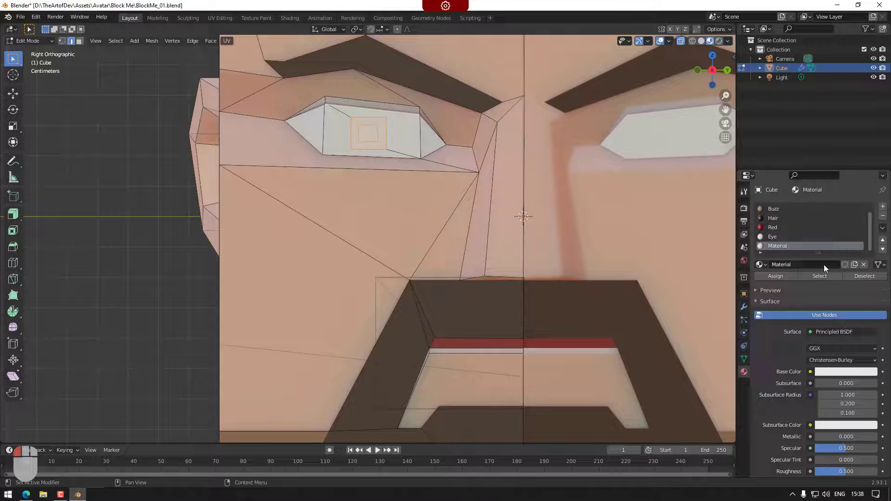
left_click(784, 241)
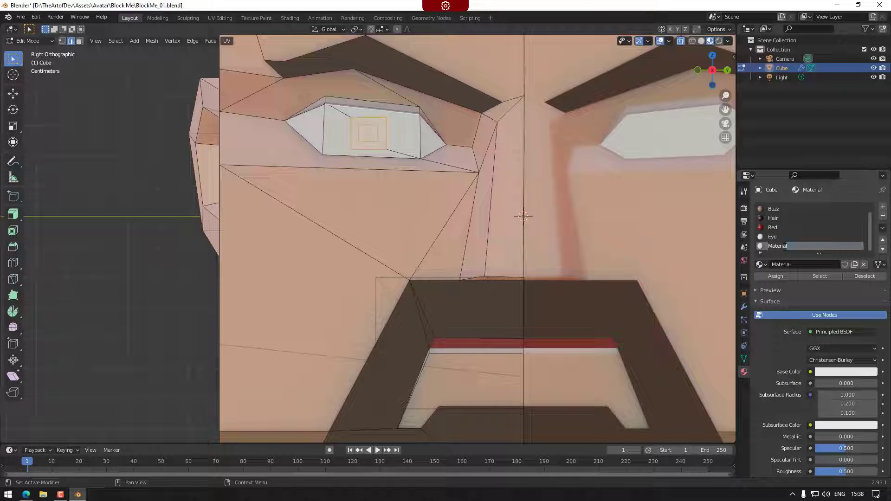
type("Eye_")
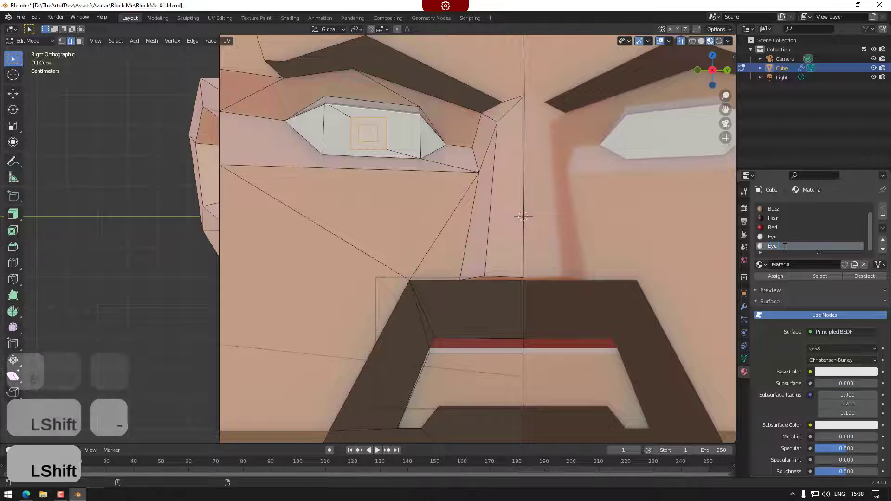
type("Color")
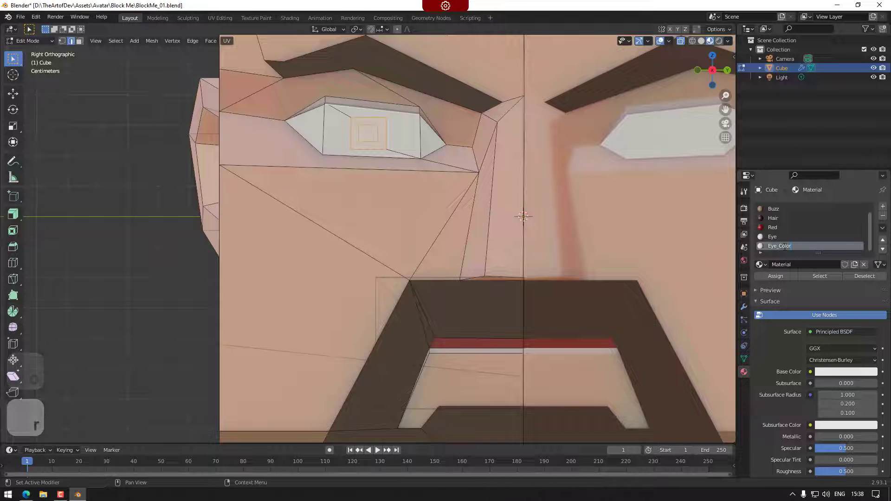
key("Return")
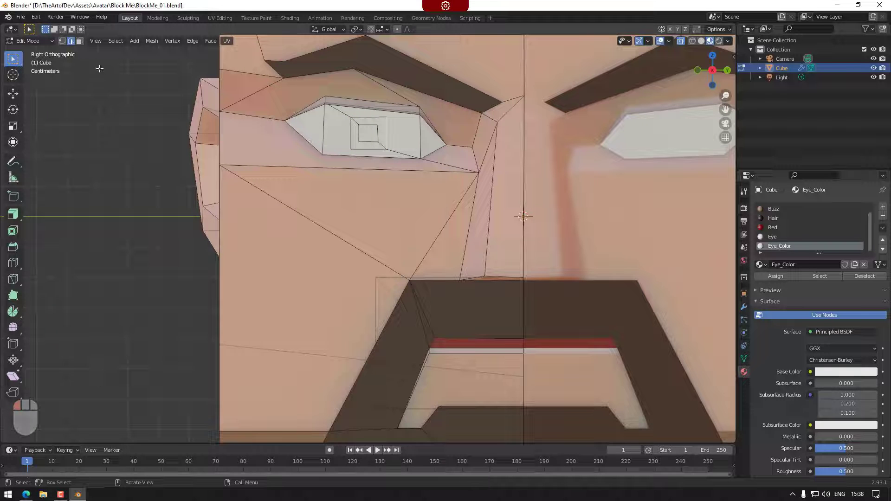
Step: In face select mode, select the iris ring faces around the pupil square and assign the Eye_Color material to them
left_click(79, 41)
left_click(371, 139)
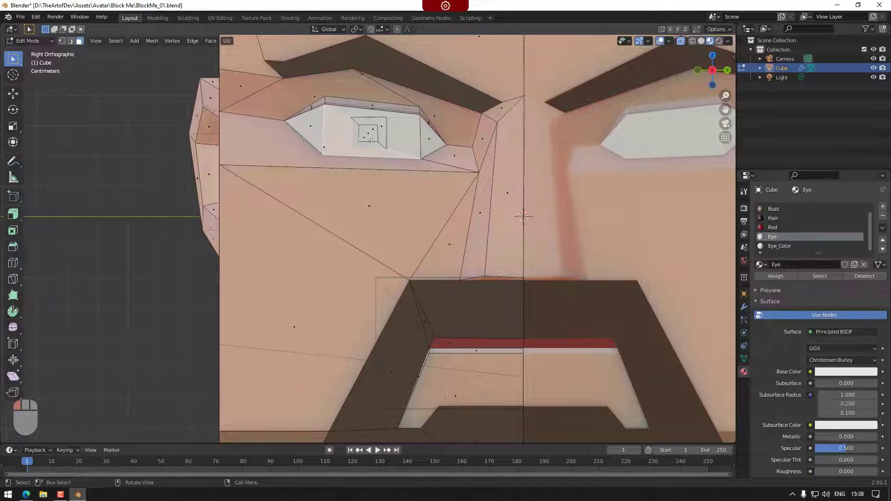
left_click(382, 126)
left_click(373, 132)
middle_click_drag(407, 159, 418, 173, "shift")
left_click(377, 153, "shift")
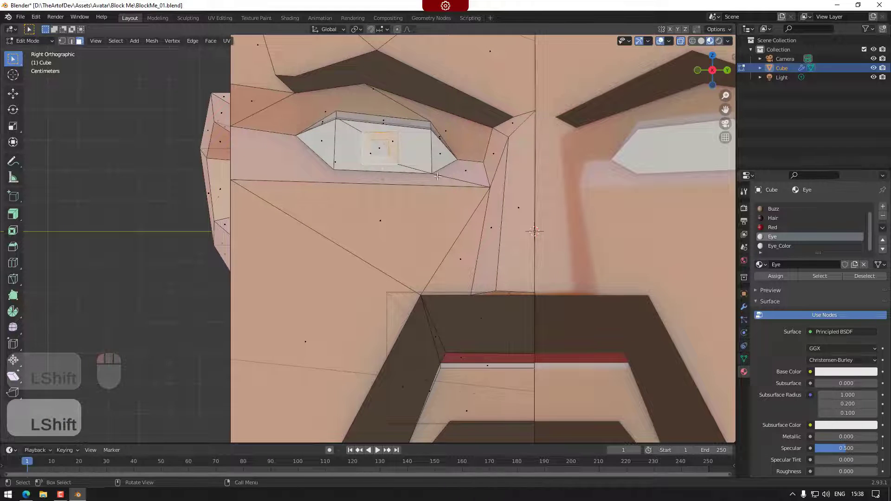
left_click(786, 246)
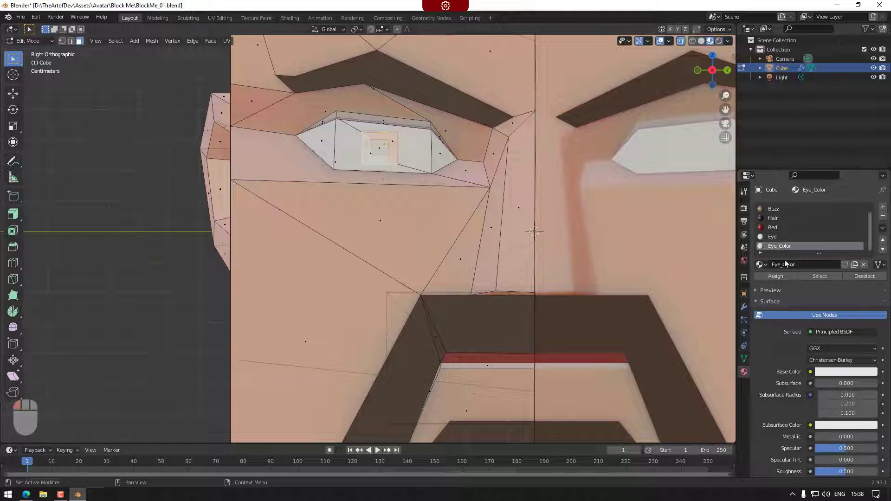
left_click(781, 277)
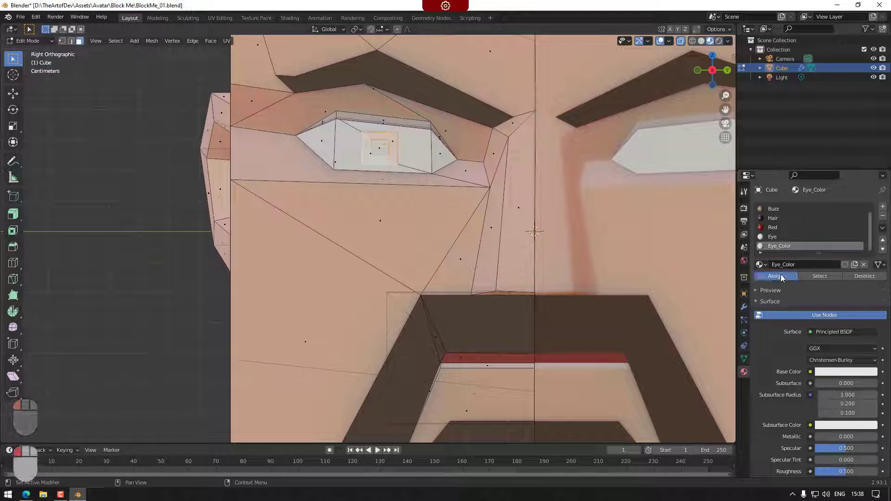
Step: Set the Eye_Color material's base color to a very dark brown
left_click(838, 371)
left_click(829, 303)
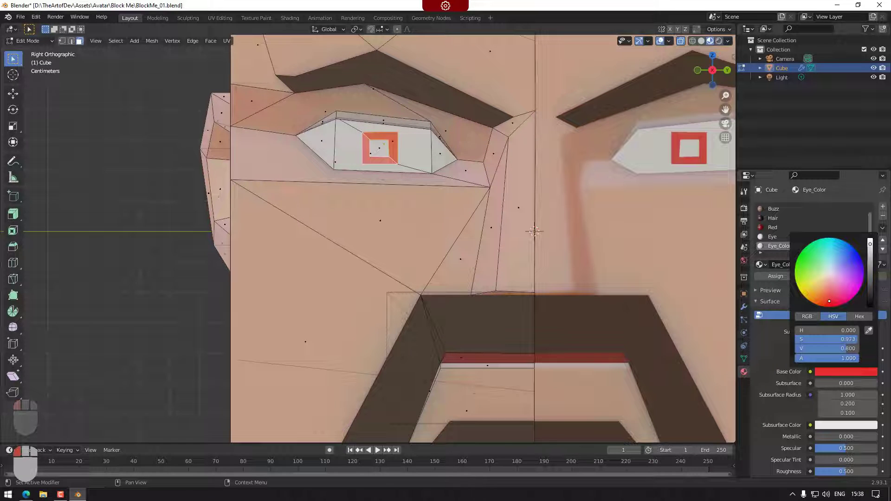
left_click(870, 297)
left_click_drag(870, 297, 822, 299)
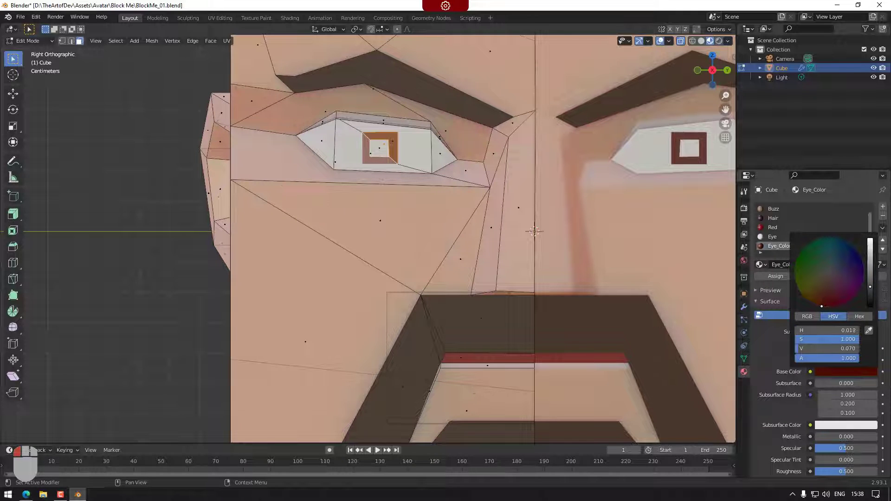
left_click_drag(870, 287, 871, 298)
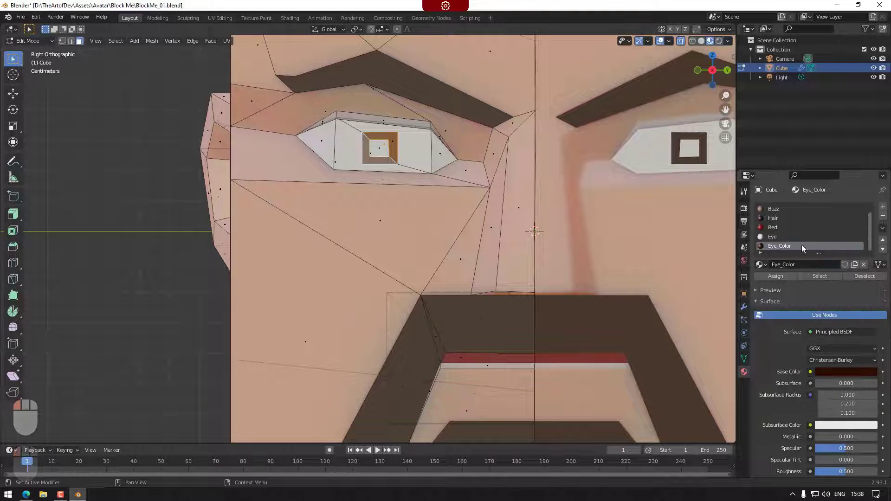
Step: Add another material slot with a new material and name it Pupil
left_click(883, 207)
left_click(817, 264)
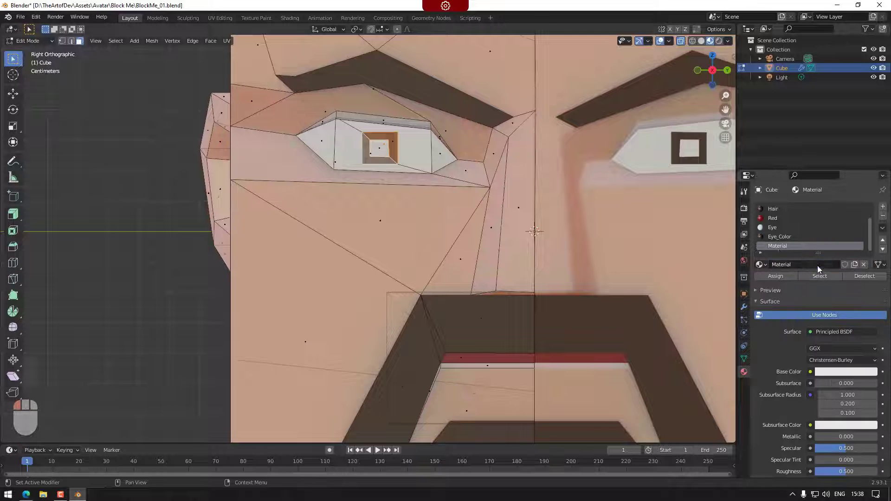
double_click(776, 246)
type("Pupil")
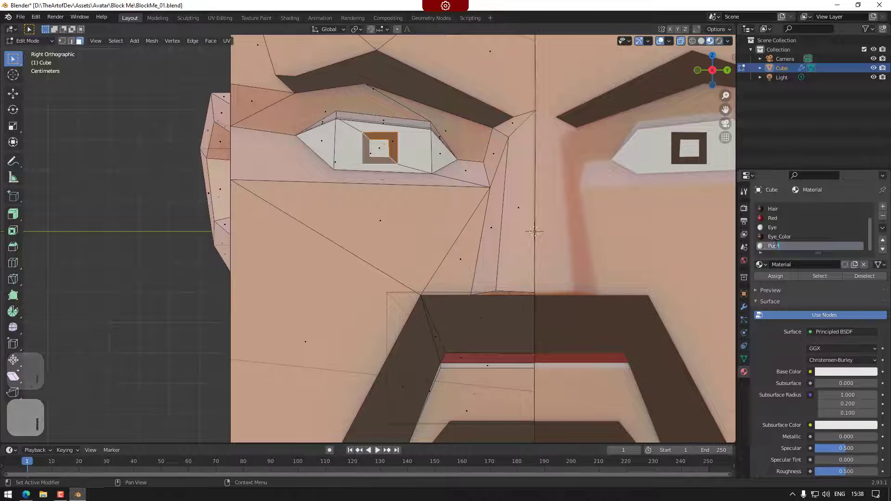
key("Return")
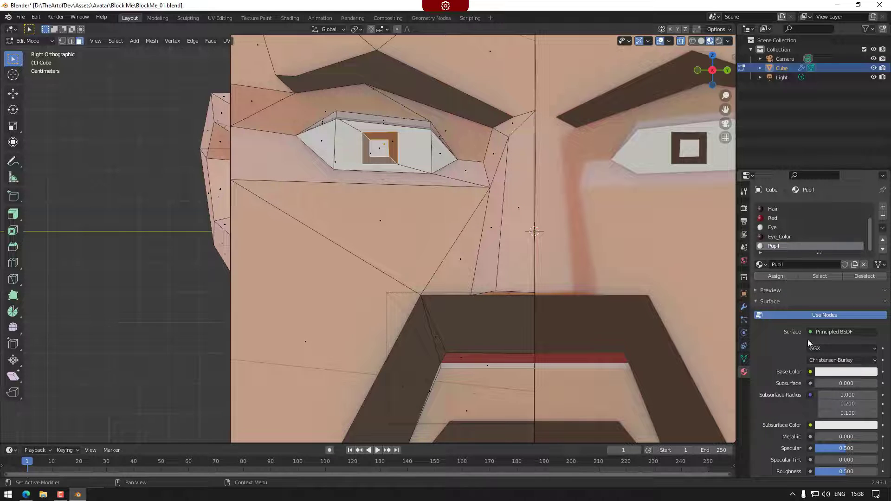
Step: Set the Pupil material's base color to black and its roughness to 0
left_click(846, 371)
left_click_drag(869, 293, 870, 307)
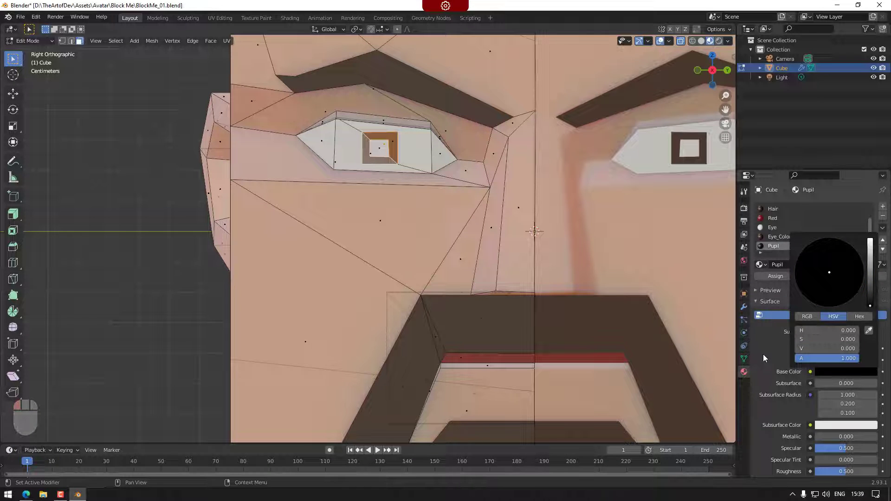
scroll(784, 418, "down", 1)
scroll(784, 422, "down", 3)
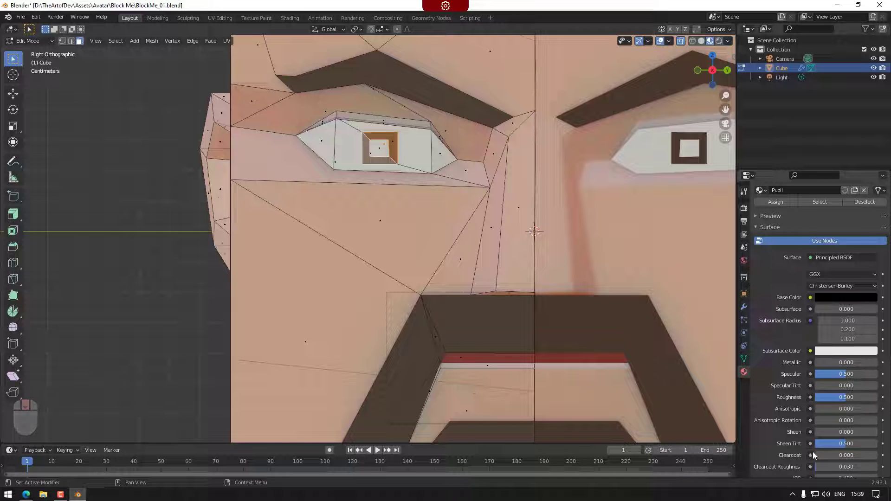
scroll(815, 439, "down", 1)
left_click_drag(826, 382, 794, 382)
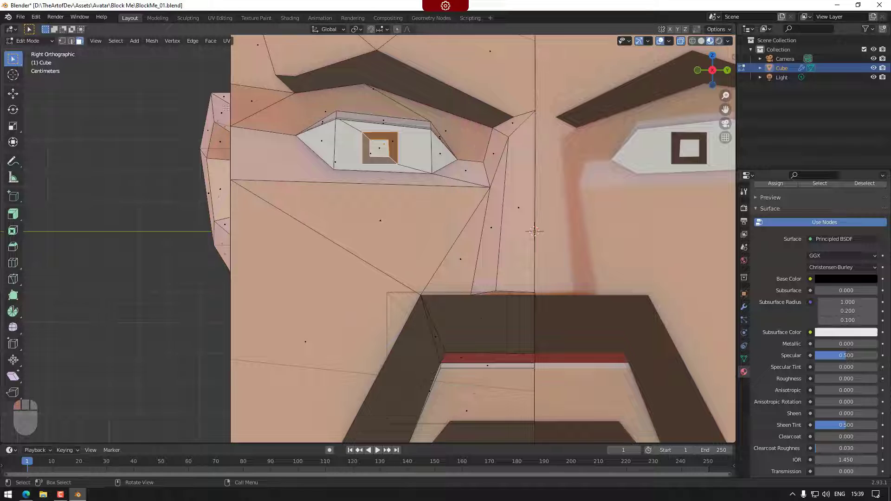
Step: Assign the Pupil material to the small square face at the centre of the iris
left_click(381, 149)
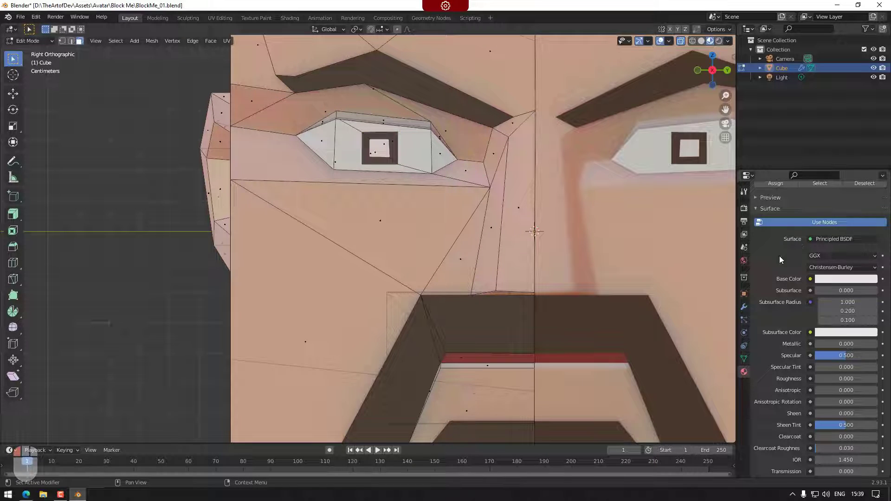
scroll(779, 255, "up", 5)
left_click(787, 276)
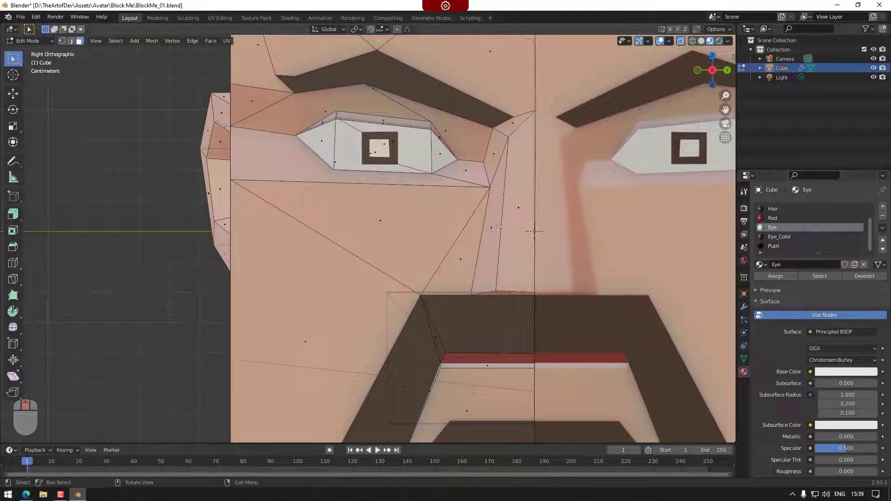
left_click(775, 246)
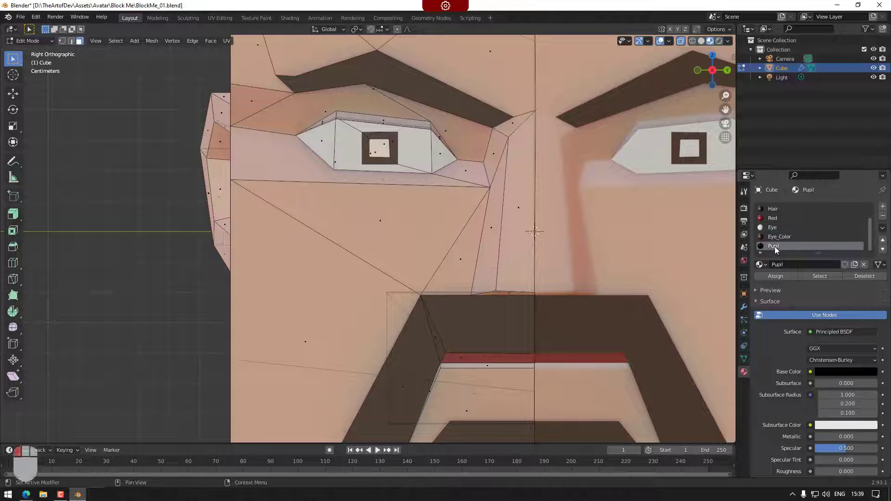
left_click(782, 278)
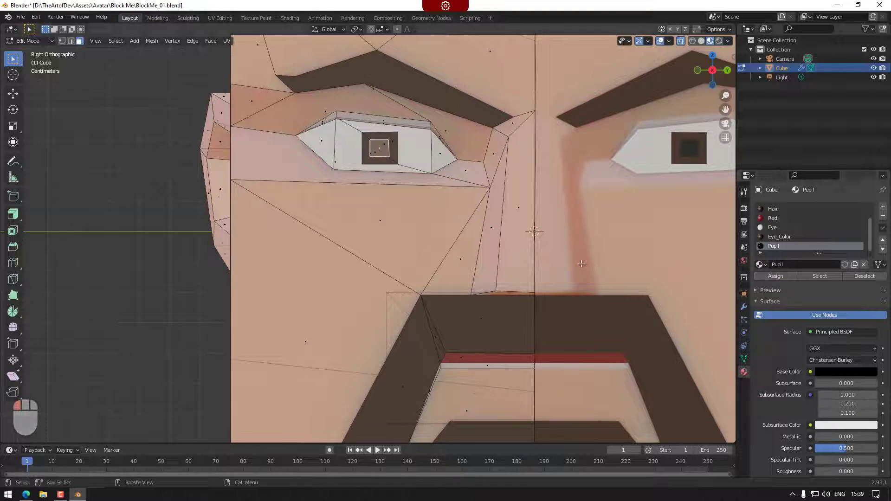
Step: Examine the coloured eyes on the whole head from an angled view and return to a close right view of the eye
scroll(436, 235, "down", 3)
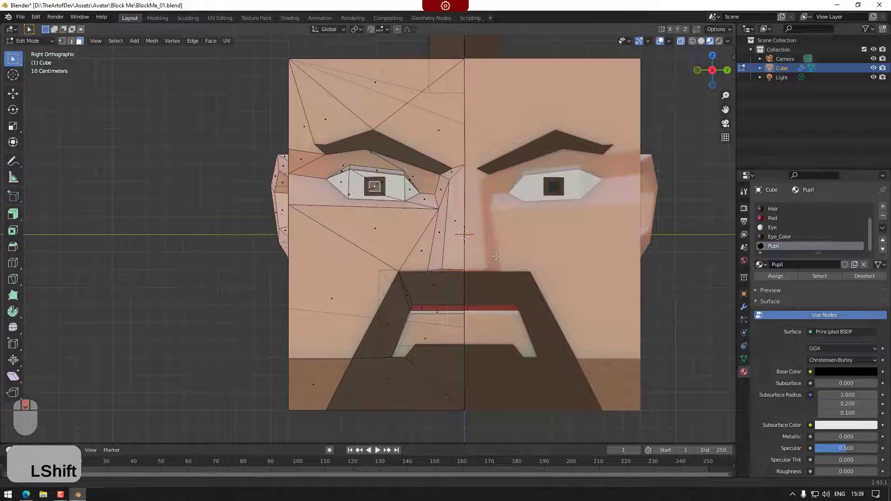
middle_click_drag(507, 254, 496, 269)
scroll(496, 270, "down", 6)
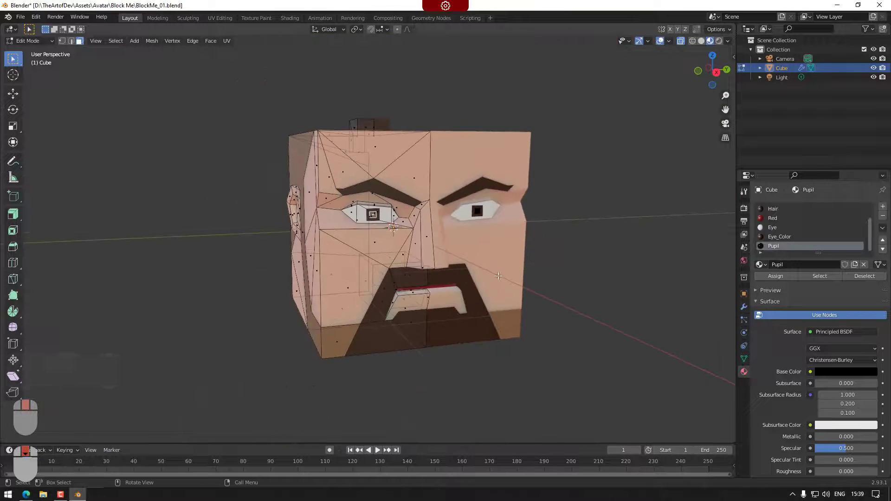
scroll(479, 246, "up", 3)
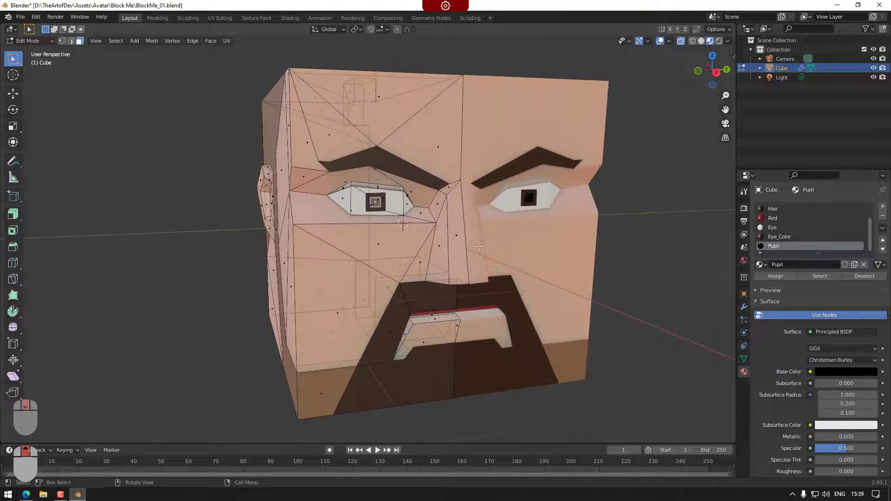
left_click(716, 72)
scroll(381, 206, "up", 2)
scroll(366, 197, "up", 3)
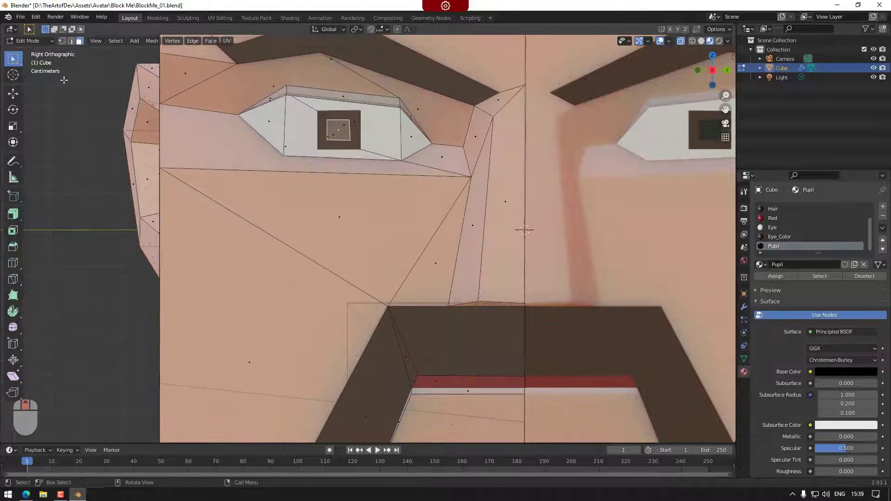
Step: In vertex select mode, align the pupil's two outer-side vertices vertically by scaling them to 0 along global Y
left_click(62, 41)
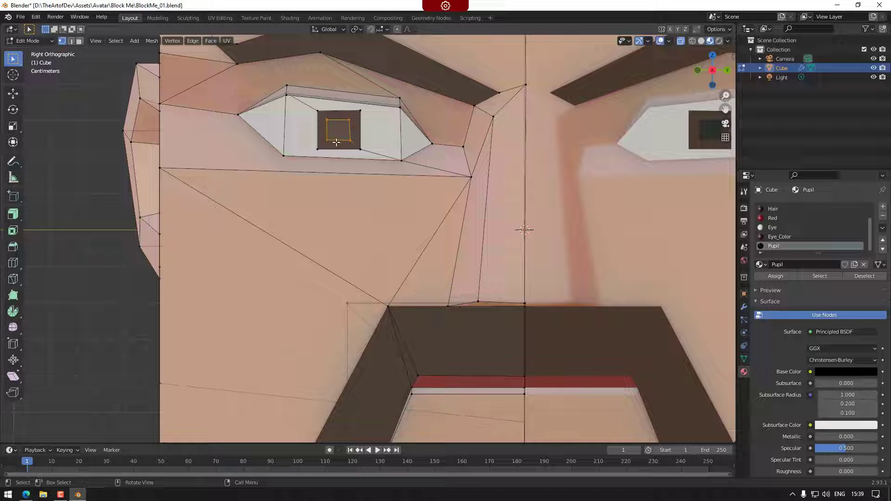
left_click(328, 140)
left_click(326, 120, "shift")
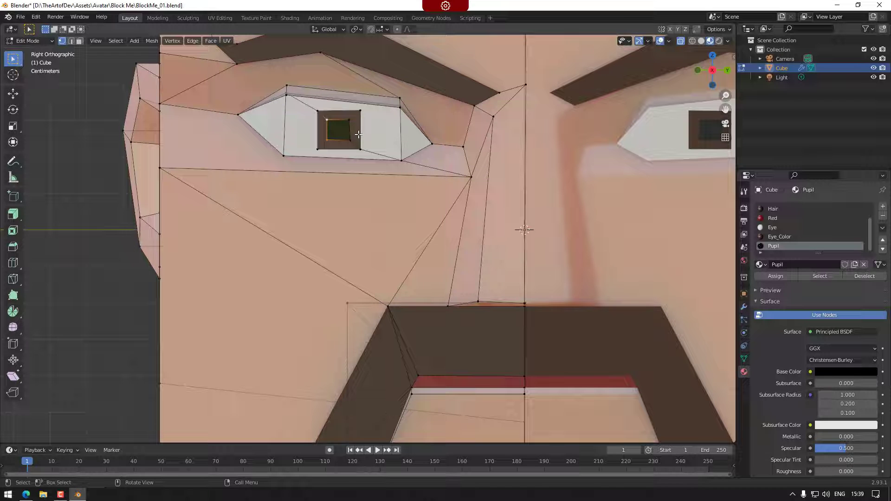
key("s")
key("x")
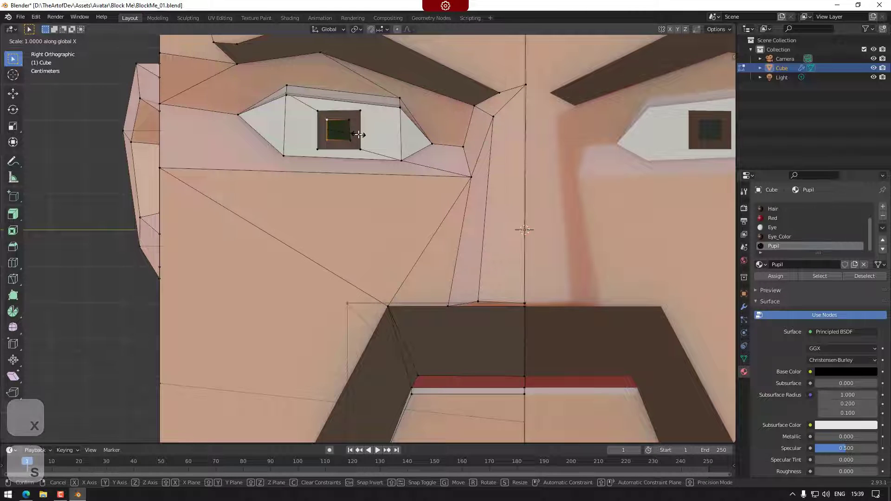
key("y")
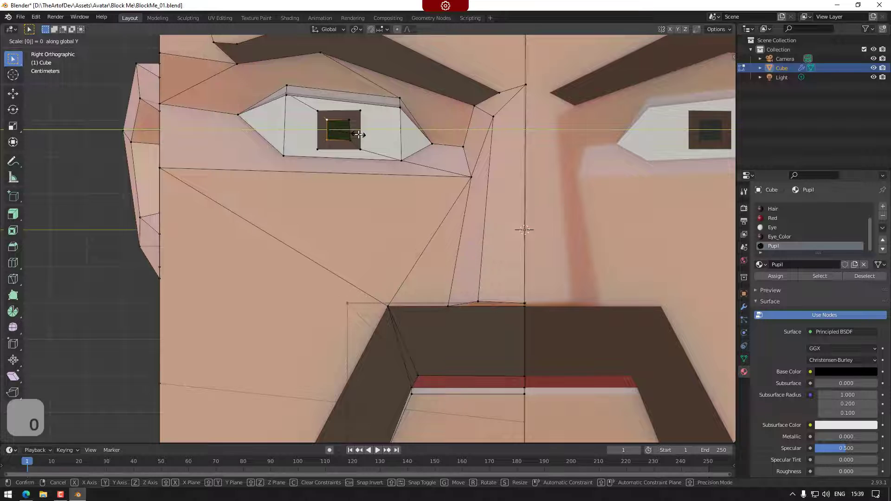
key("Return")
Step: Align the pupil's two nose-side vertices vertically by scaling them to 0 along global Y
left_click(348, 122)
left_click(351, 137, "shift")
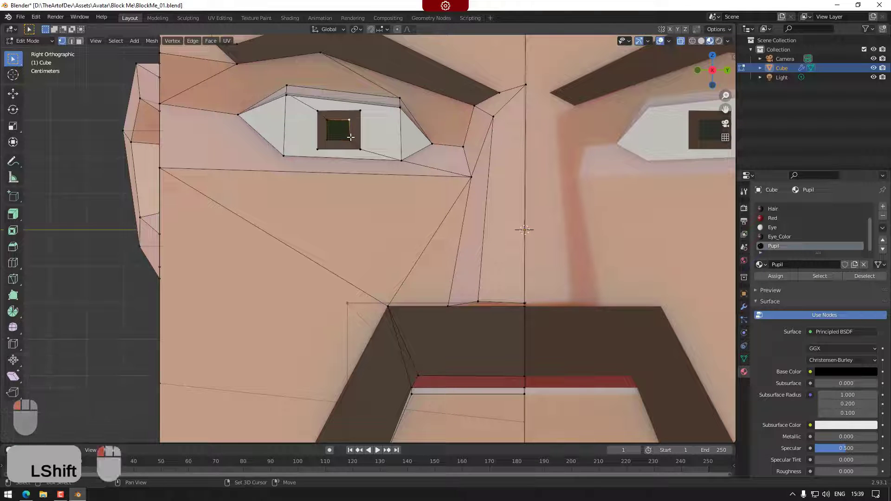
key("s")
key("y")
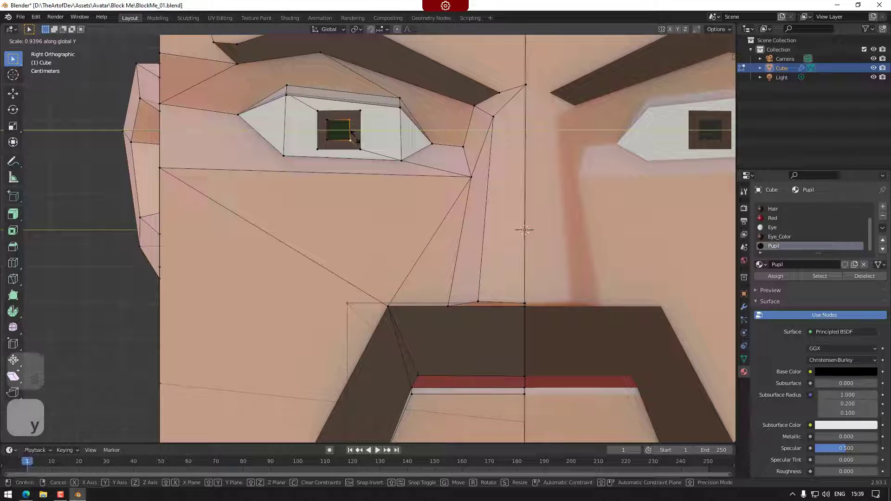
key("0")
key("Return")
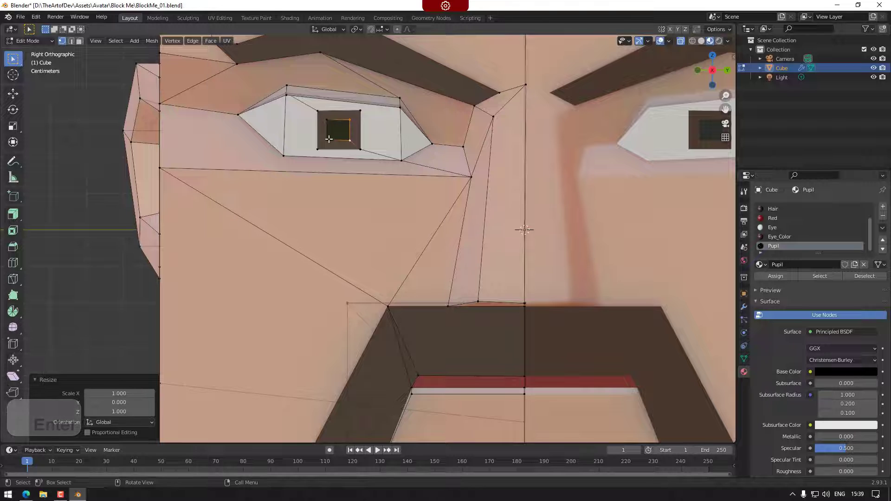
Step: Straighten the iris square's outer side by scaling its two corner vertices to 0 along global Y
left_click(318, 149)
left_click(318, 111, "shift")
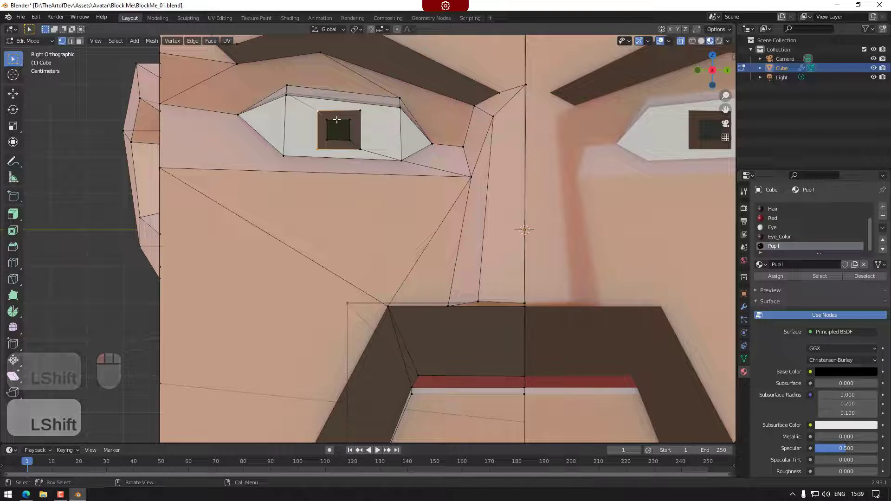
key("s")
key("y")
key("0")
key("Return")
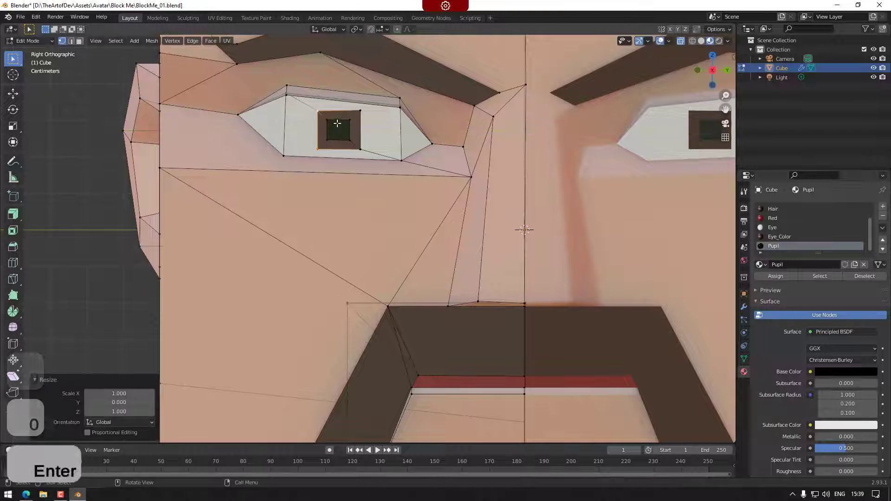
Step: Straighten the iris square's nose-side edge by scaling its two corner vertices to 0 along global Y
left_click(361, 149)
left_click(360, 112, "shift")
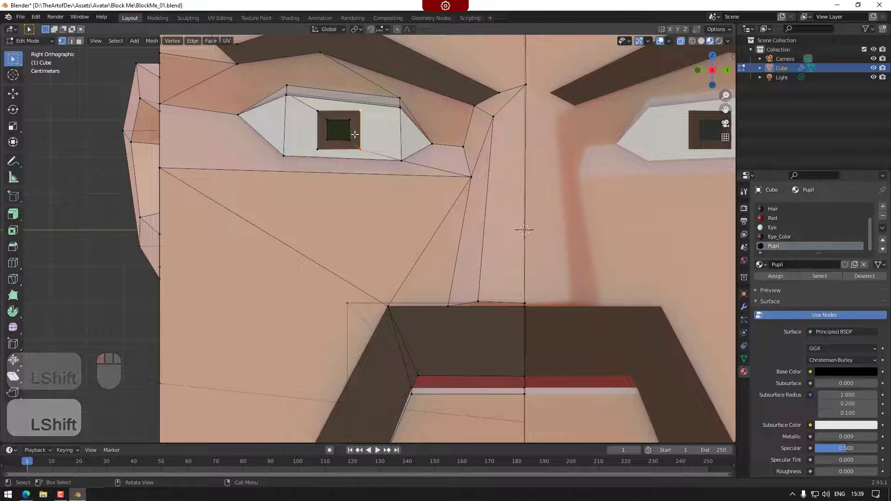
key("s")
key("y")
key("0")
key("Return")
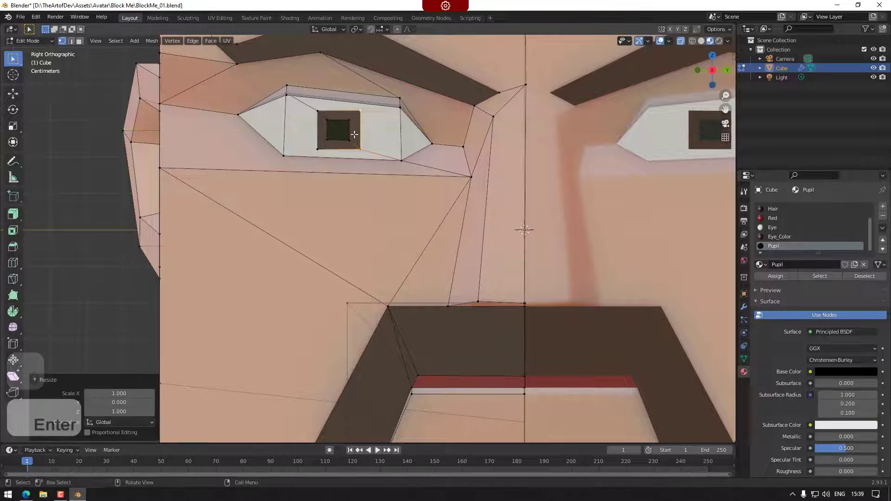
Step: Level the iris square's bottom edge by scaling its two lower corner vertices to 0 along global Z
left_click(318, 149)
left_click(360, 149, "shift")
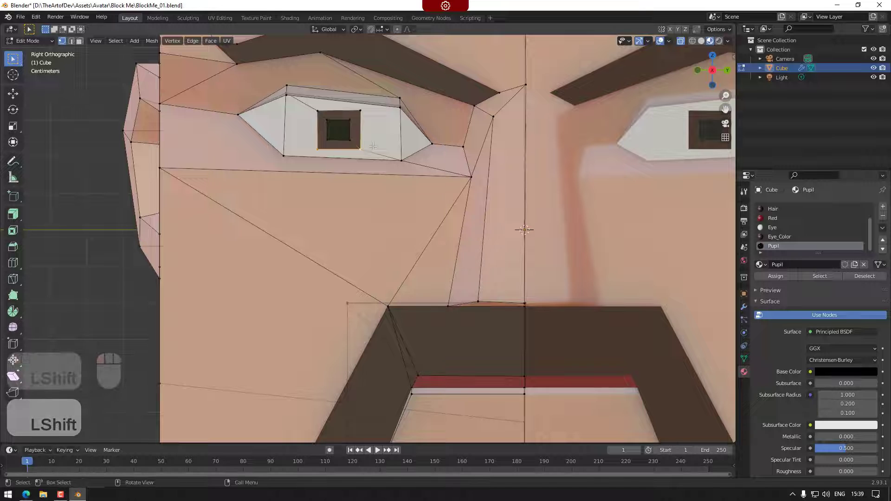
key("s")
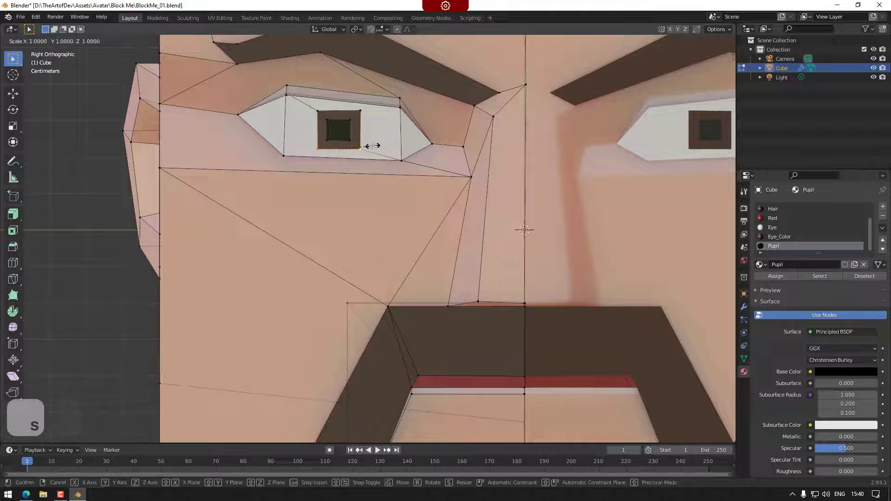
key("z")
key("Return")
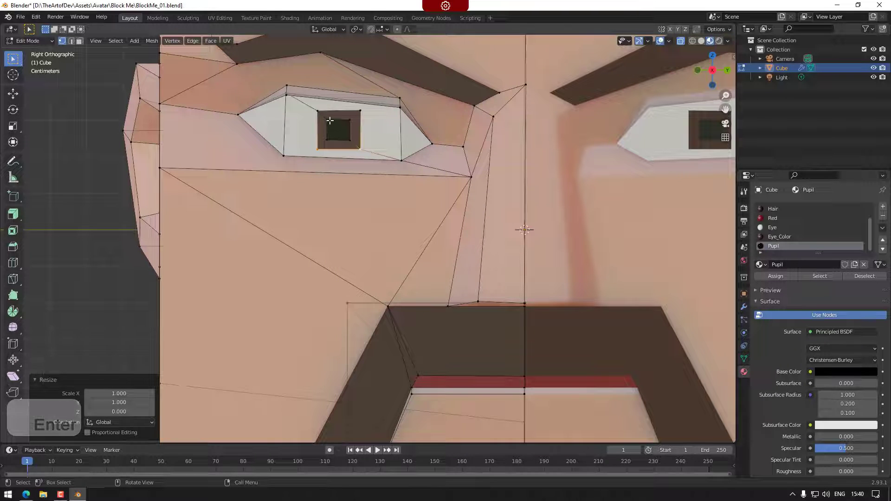
Step: Level the iris square's top edge by scaling its two upper corner vertices to 0 along global Z
left_click(361, 124, "shift")
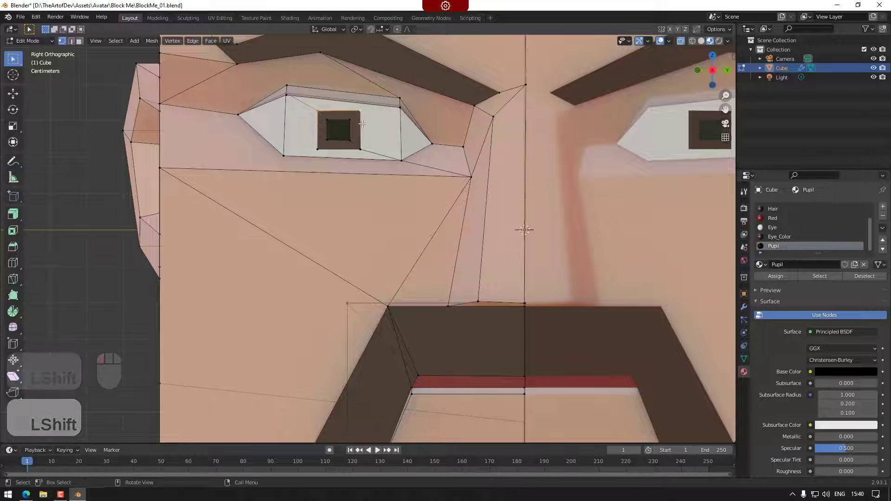
key("s")
key("z")
key("0")
key("Return")
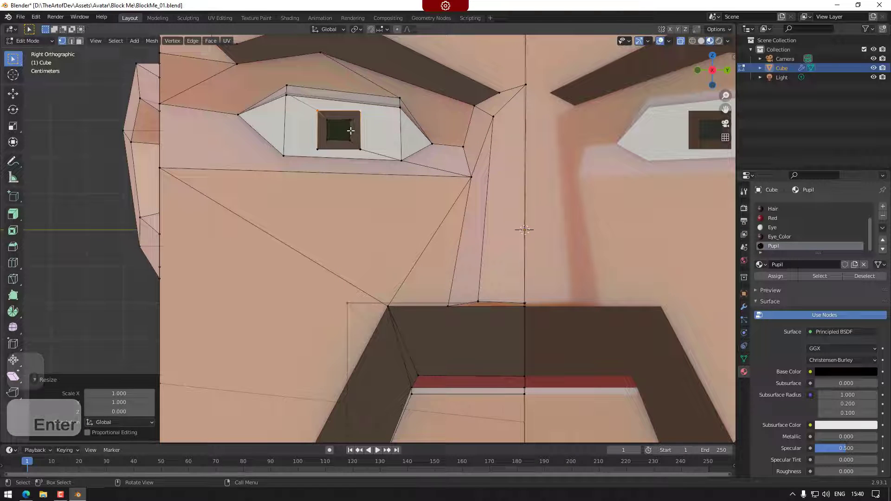
Step: Level the pupil square's top edge by scaling its two upper vertices to 0 along global Z
left_click(328, 121)
left_click(350, 122, "shift")
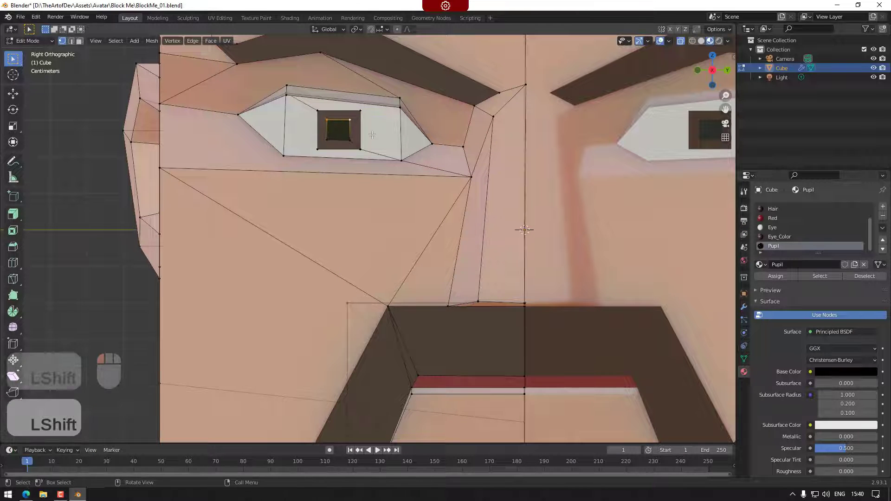
key("s")
key("z")
key("0")
key("Return")
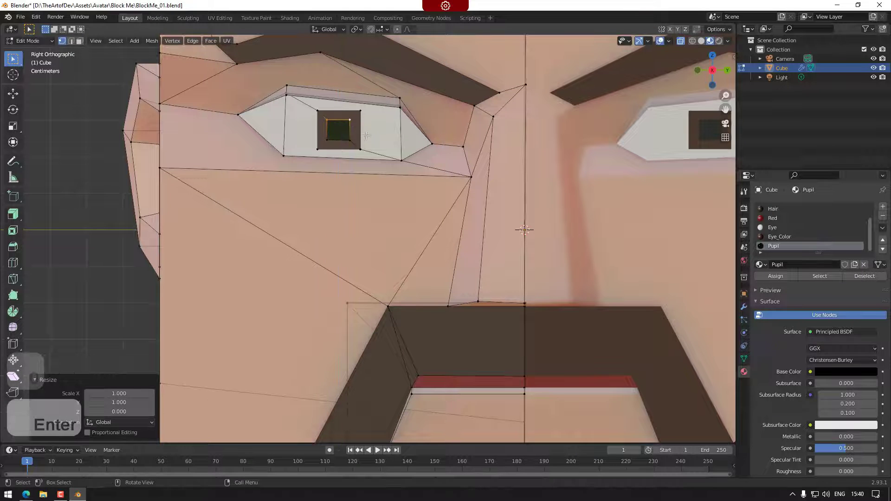
Step: Level the pupil square's bottom edge by scaling its two lower vertices to 0 along global Z
left_click(328, 139)
left_click(350, 140, "shift")
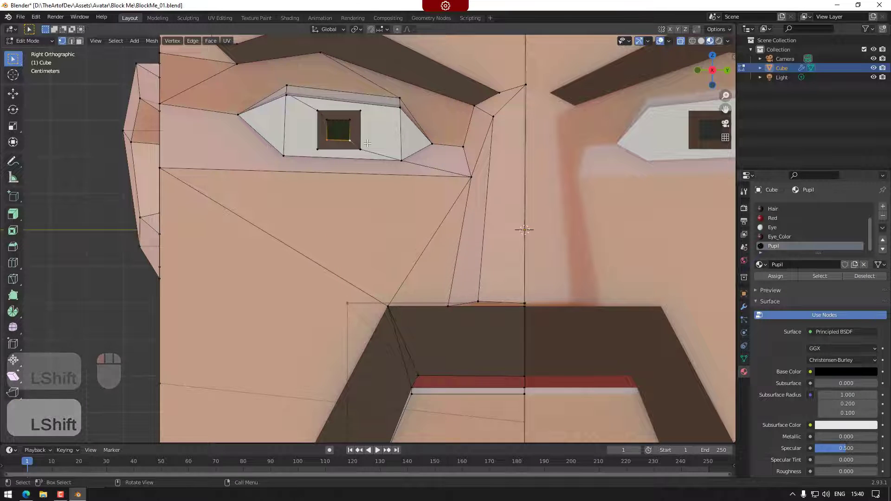
key("s")
key("z")
key("0")
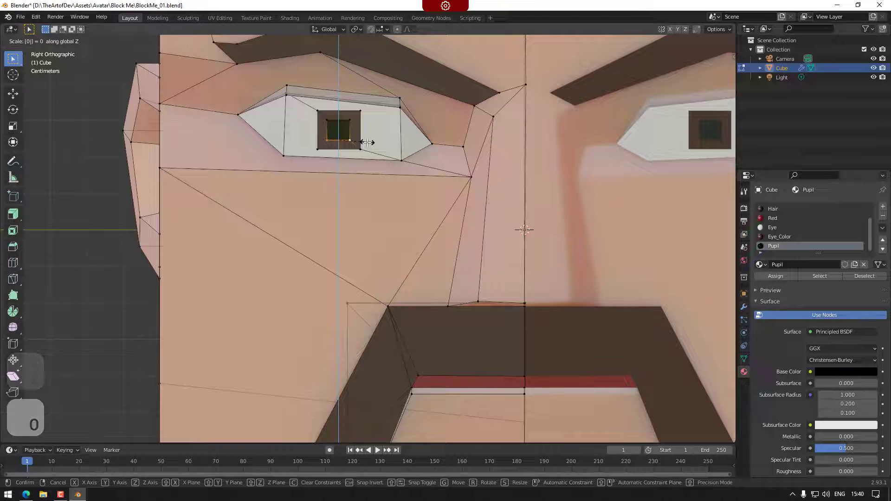
key("Return")
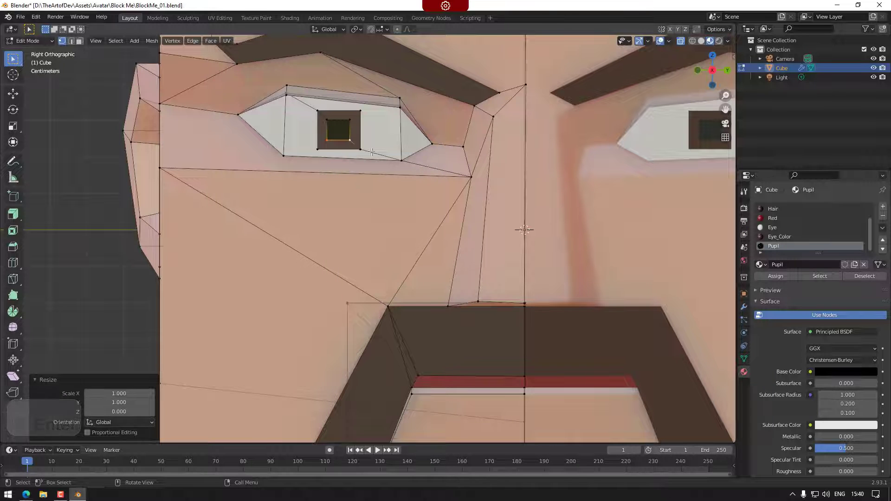
Step: Move all iris and pupil vertices about 0.0137 m along Y toward the nose and scale them up by about 1.147
scroll(378, 167, "down", 3)
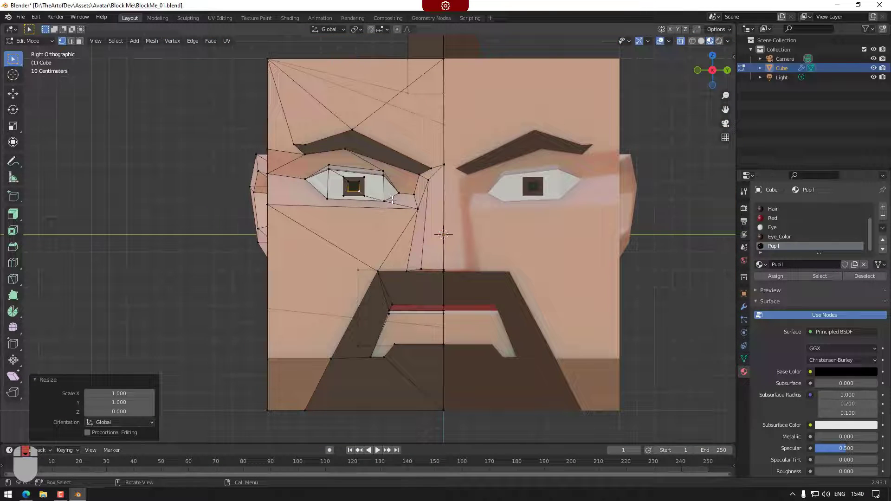
scroll(375, 188, "up", 3)
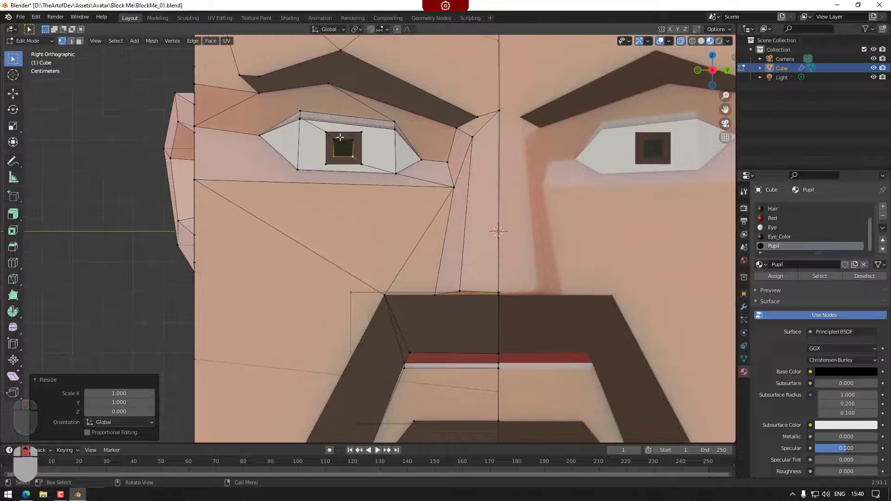
left_click(334, 140, "shift")
left_click(353, 139, "shift")
left_click(362, 133, "shift")
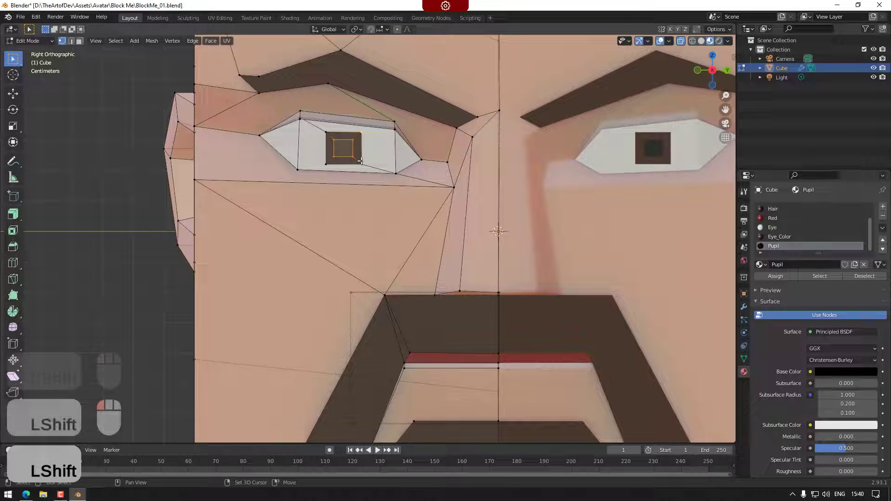
left_click(361, 164, "shift")
left_click(326, 164, "shift")
left_click(326, 132, "shift")
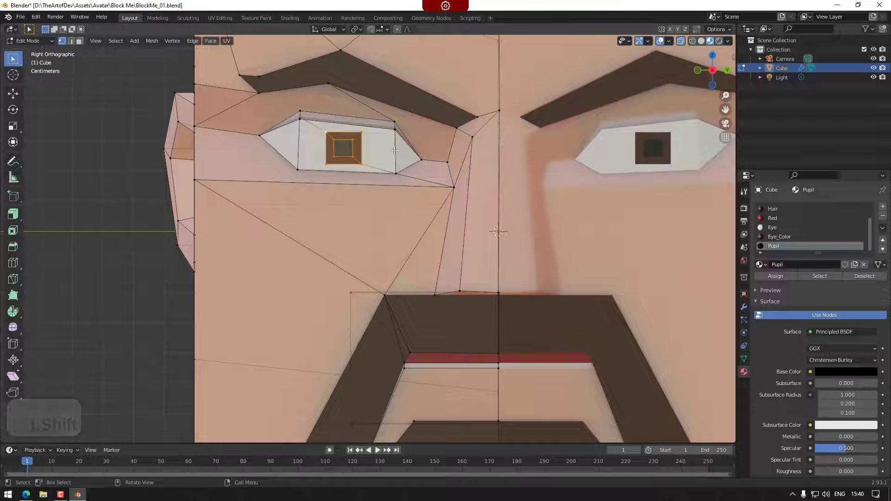
key("g")
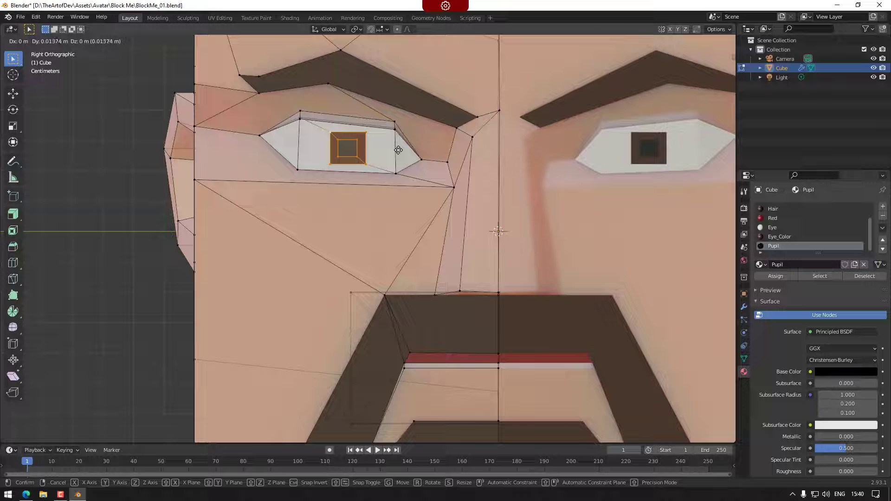
left_click(398, 150)
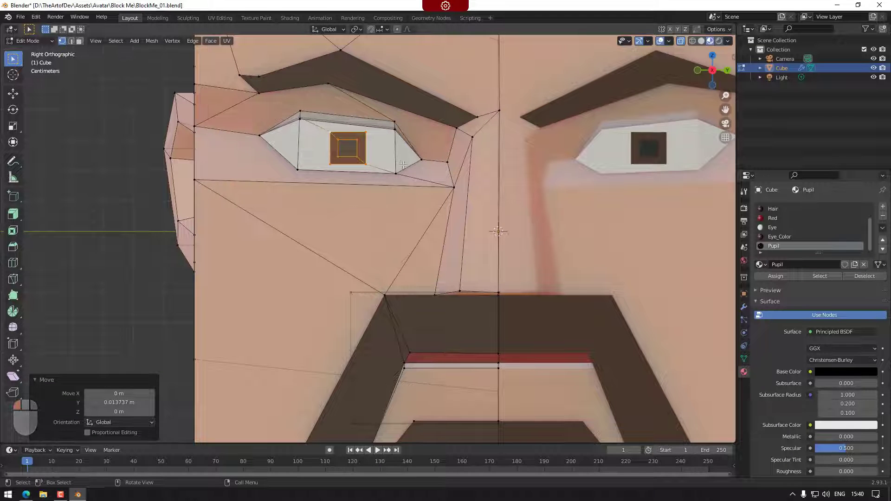
key("s")
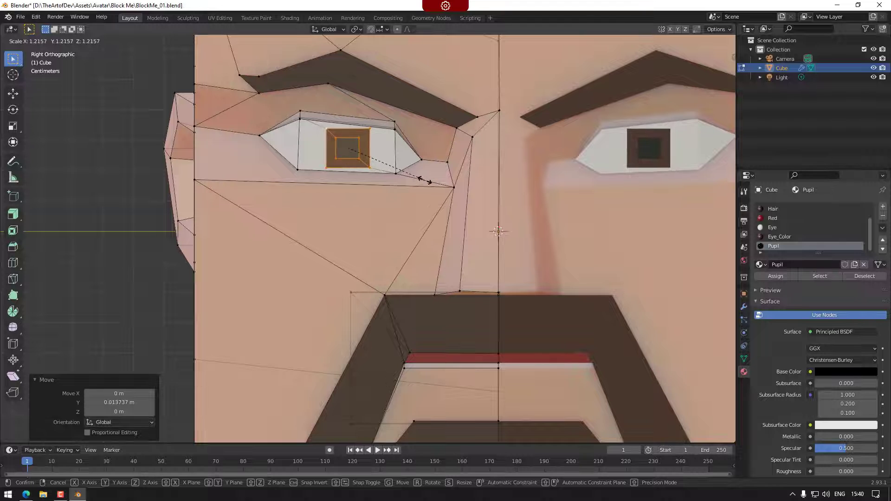
left_click(417, 182)
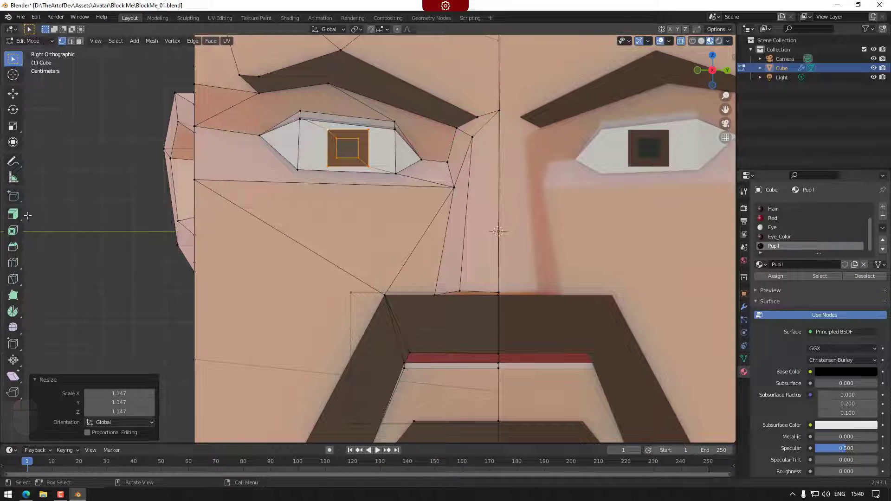
Step: Knife-cut edges from the iris's lower outer and upper nose-side corners to the matching corners of the eye white
left_click(13, 279)
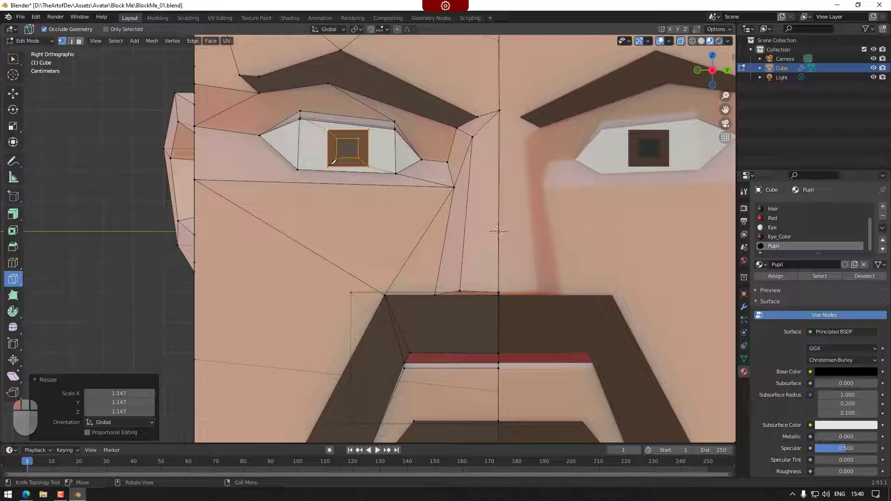
left_click(328, 166)
left_click(300, 168)
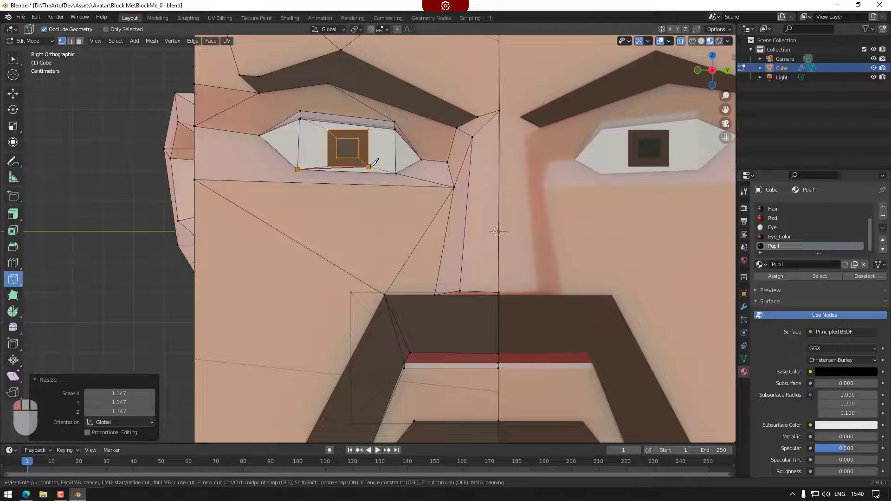
key("Return")
left_click(389, 140)
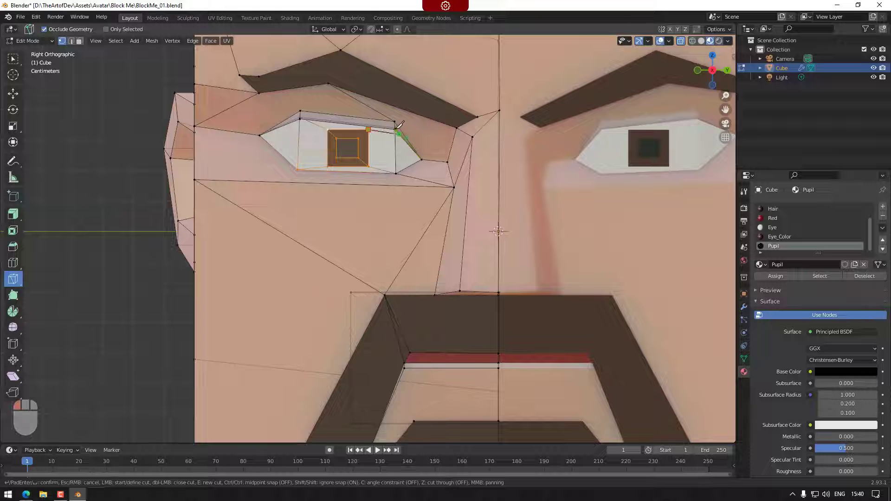
middle_click_drag(413, 168, 410, 67)
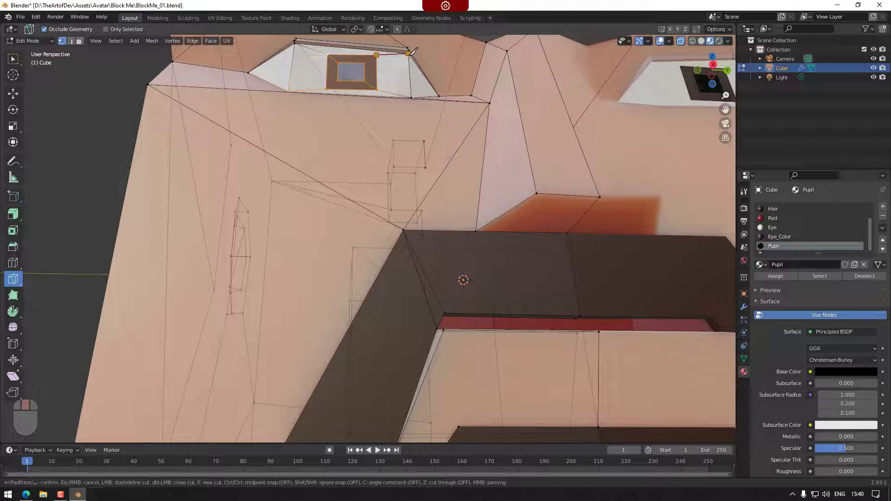
key("Return")
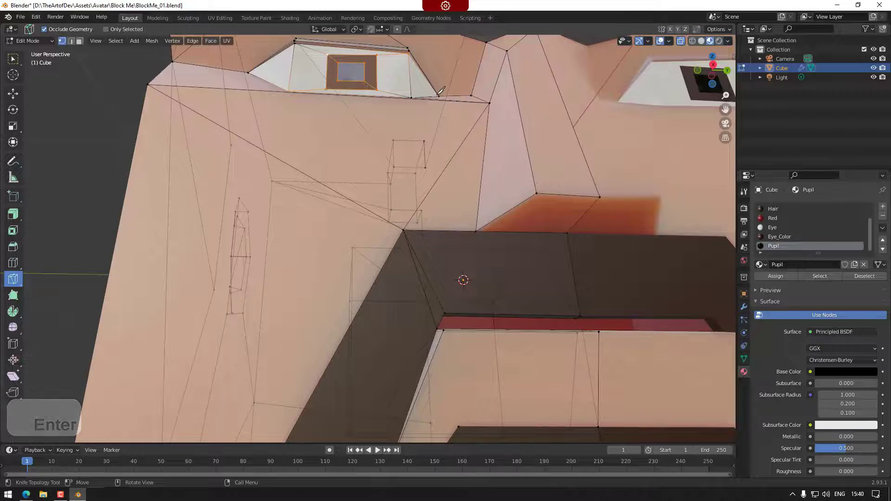
middle_click_drag(434, 88, 386, 144)
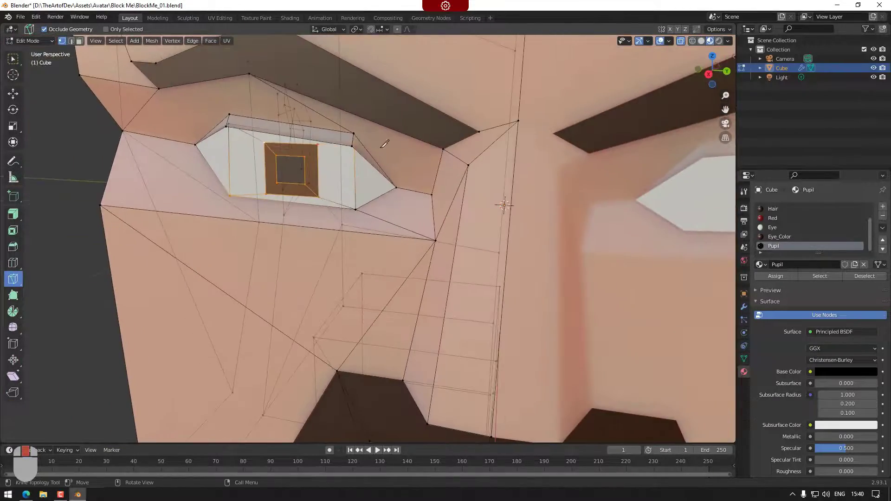
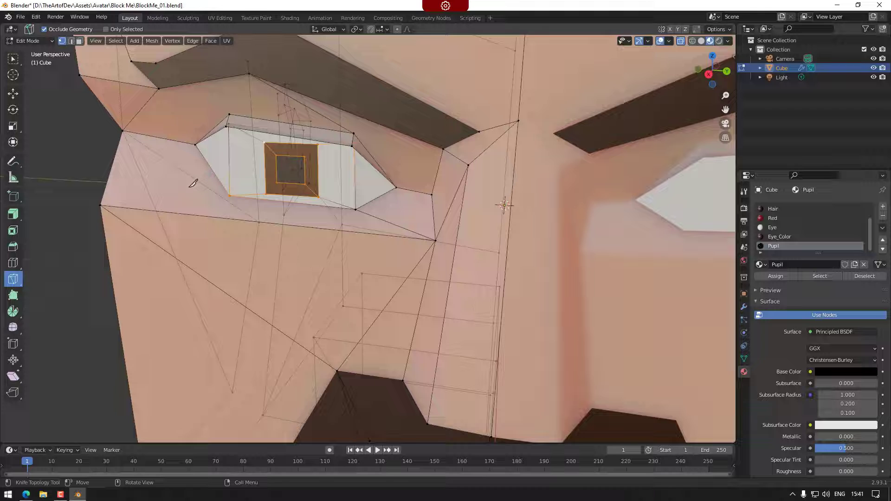
left_click(13, 59)
left_click(80, 41)
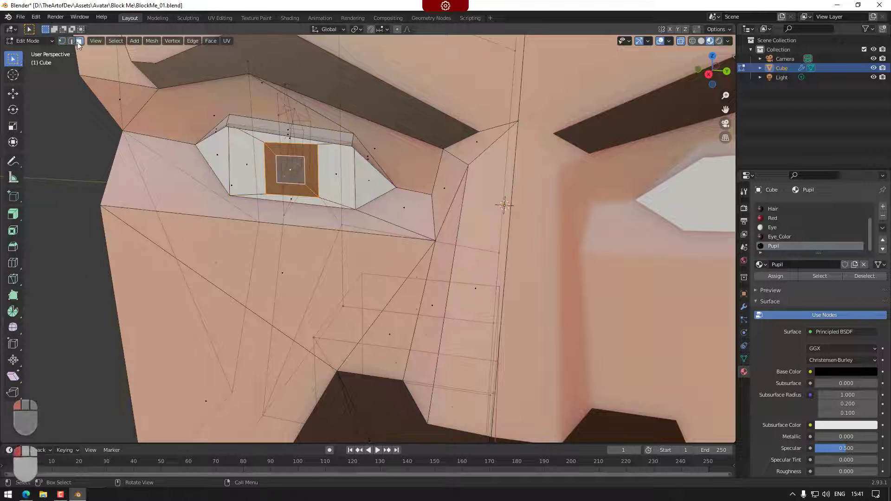
left_click(289, 170)
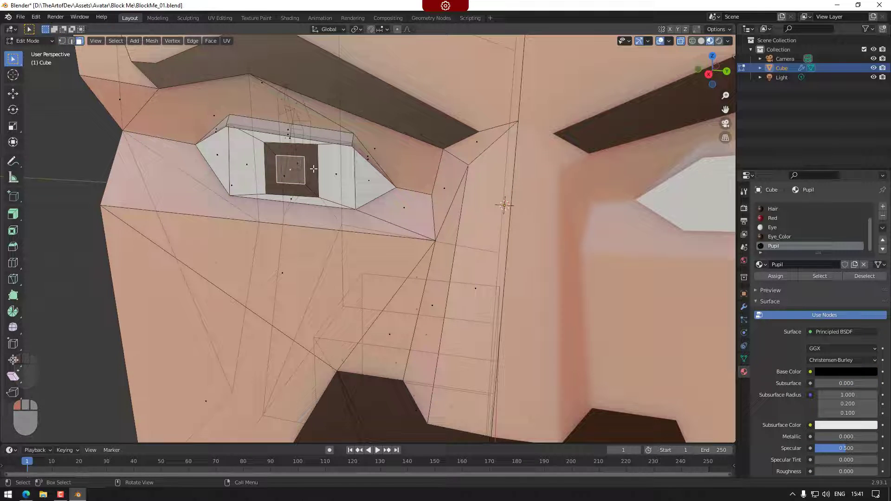
left_click(283, 194, "shift")
left_click(284, 193)
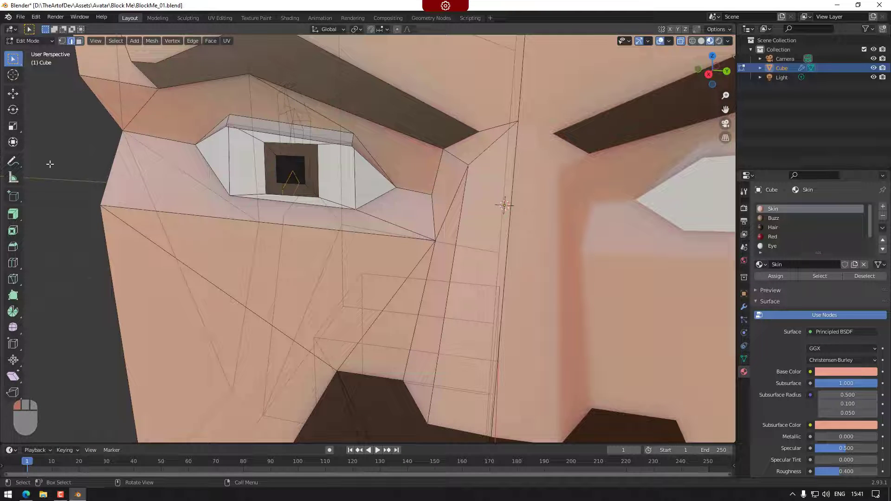
Step: Knife-cut the iris ring diagonally between iris and pupil at the lower outer and upper nose-side corners
left_click(13, 278)
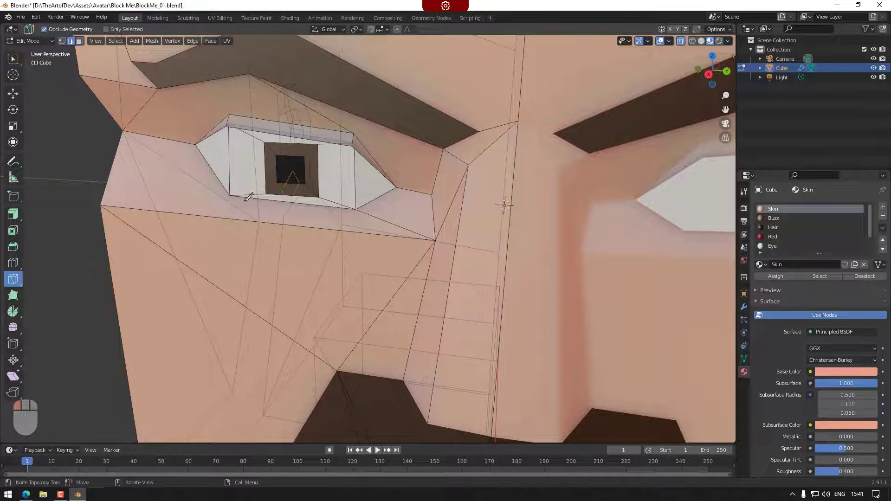
left_click(267, 192)
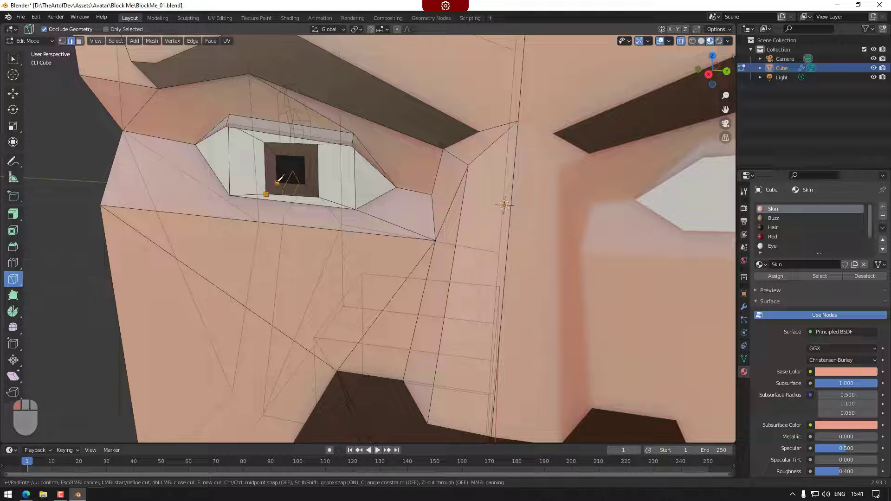
left_click(281, 178)
key("Return")
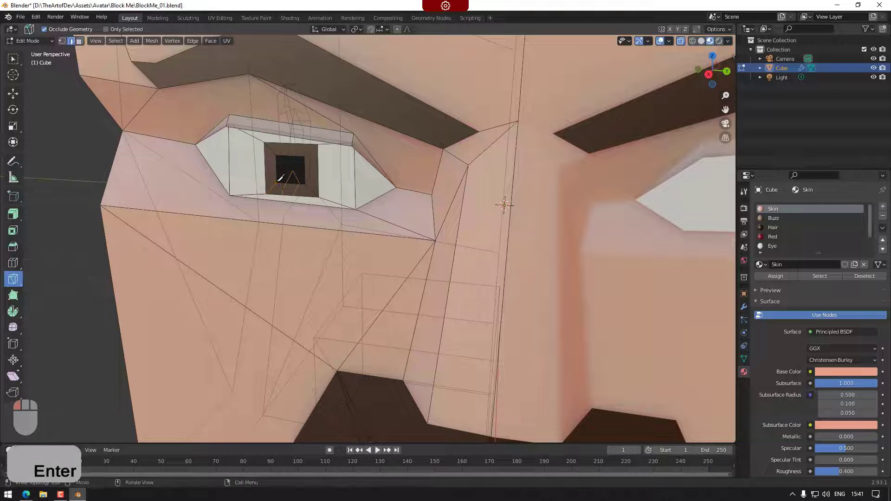
left_click(304, 156)
left_click(318, 144)
key("Return")
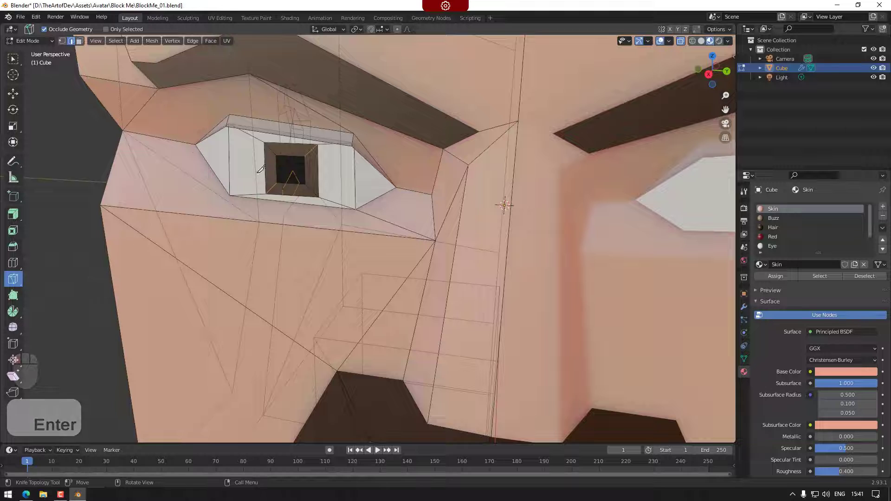
Step: Separate the eye's white, iris and pupil faces from the head mesh into their own object by selection
left_click(18, 62)
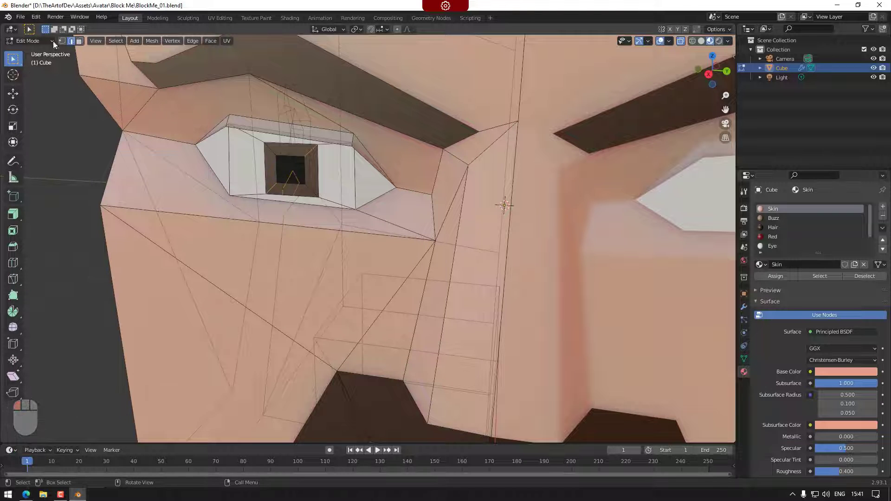
left_click(79, 41)
left_click(369, 183)
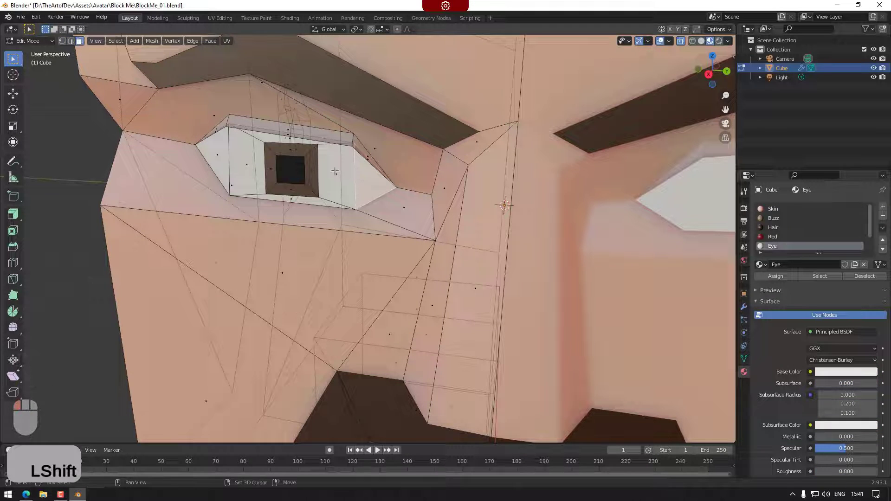
left_click(245, 161, "shift")
left_click(245, 162, "shift")
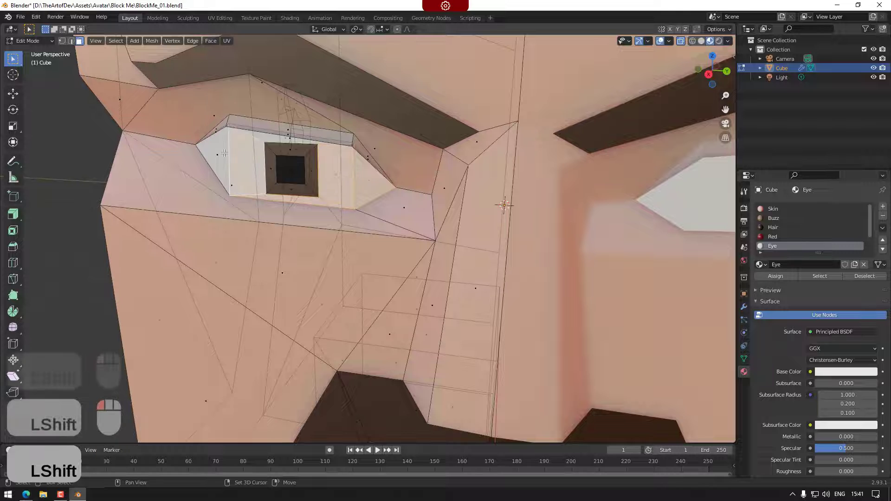
left_click(217, 158, "shift")
left_click(290, 139, "shift")
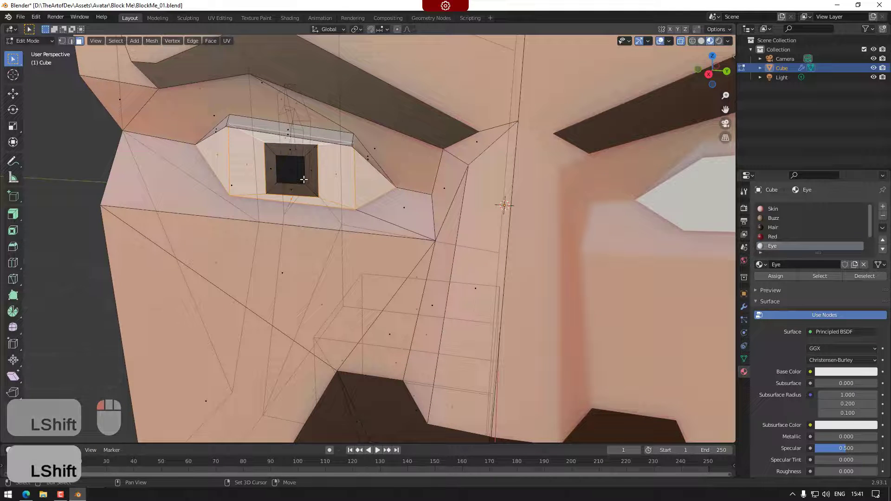
left_click(291, 151, "shift")
left_click(271, 168, "shift")
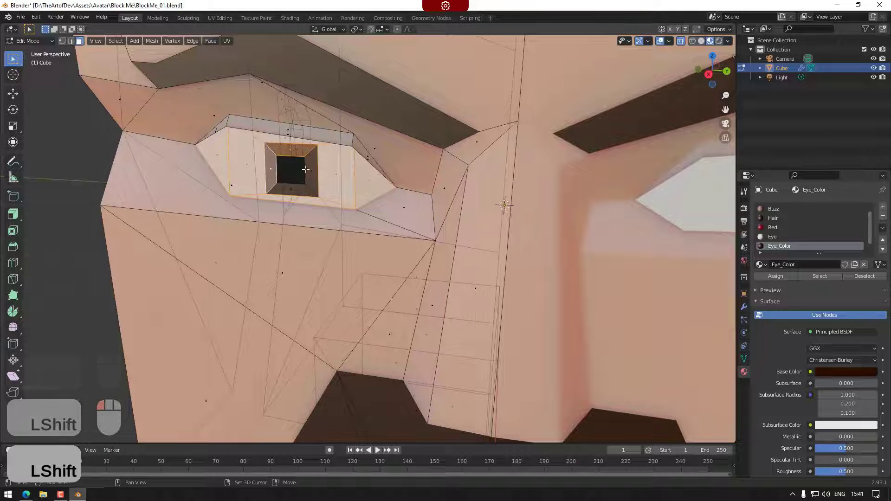
left_click(311, 170, "shift")
left_click(290, 170, "shift")
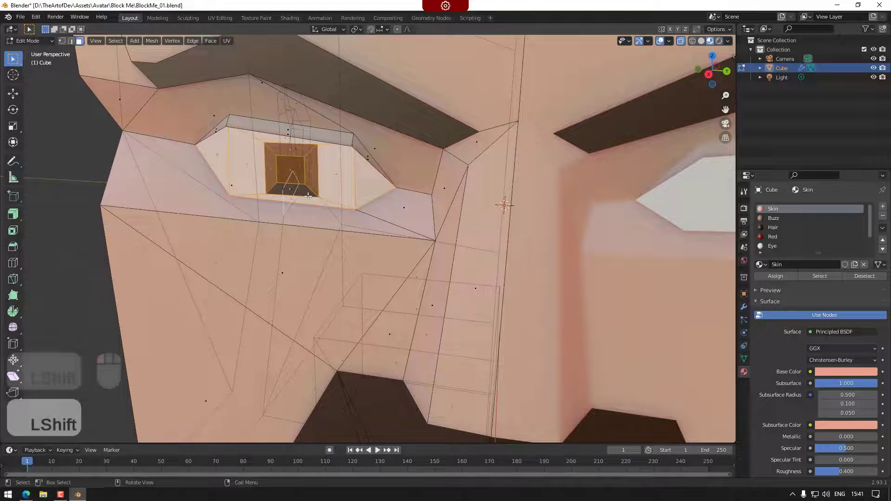
key("ctrl+z")
middle_click_drag(294, 188, 114, 232)
right_click(91, 220)
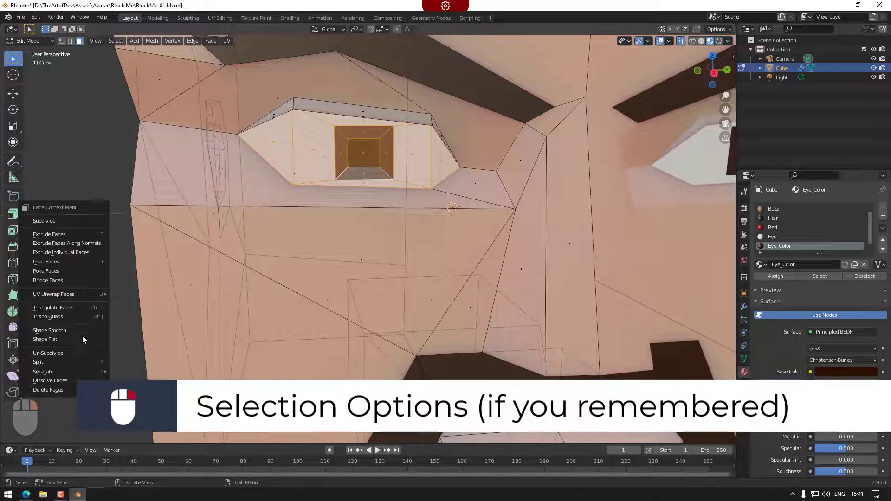
mouse_move(77, 371)
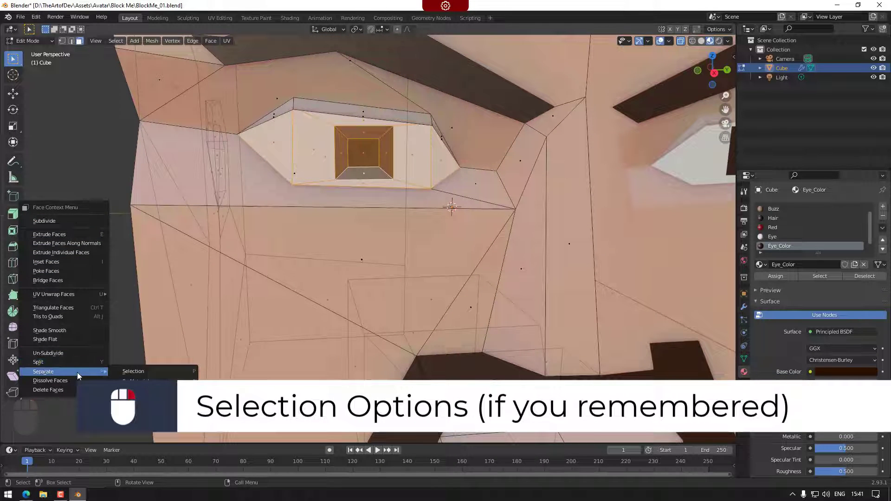
left_click(135, 373)
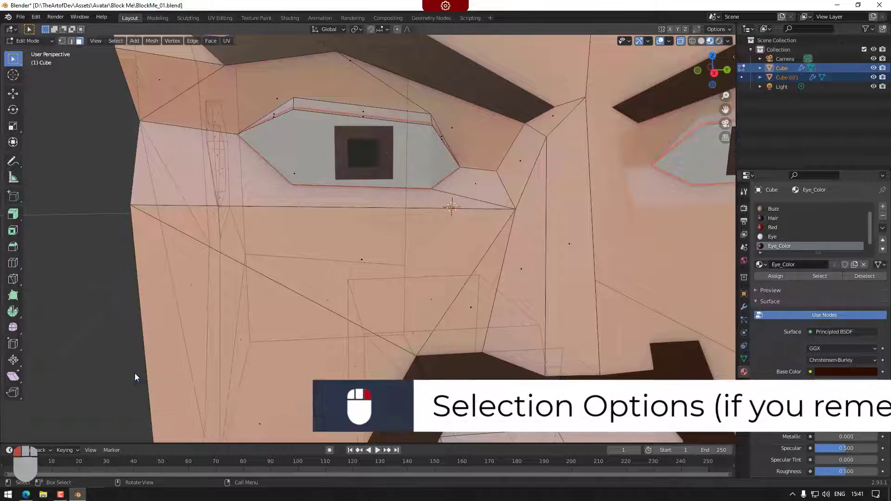
Step: Rename the main head object to Head and the separated eye object to Eye
left_click(785, 67)
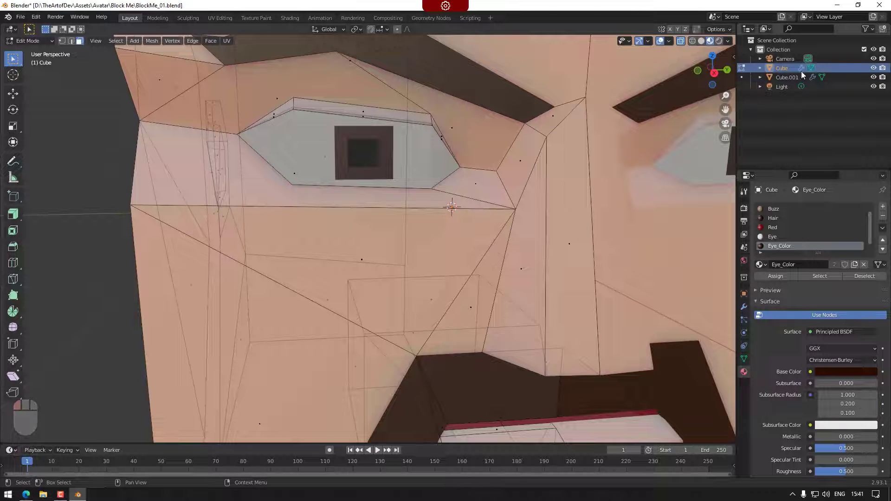
left_click(874, 69)
left_click(874, 69)
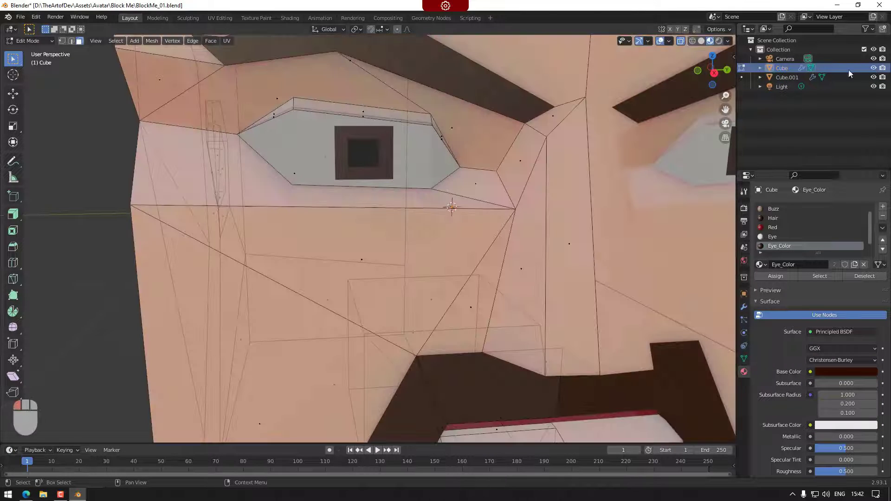
double_click(783, 68)
type("Head")
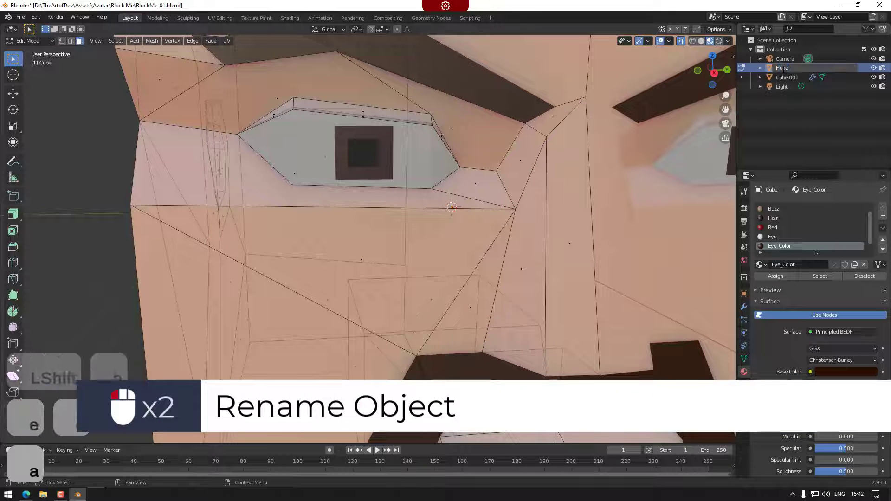
key("Return")
double_click(789, 69)
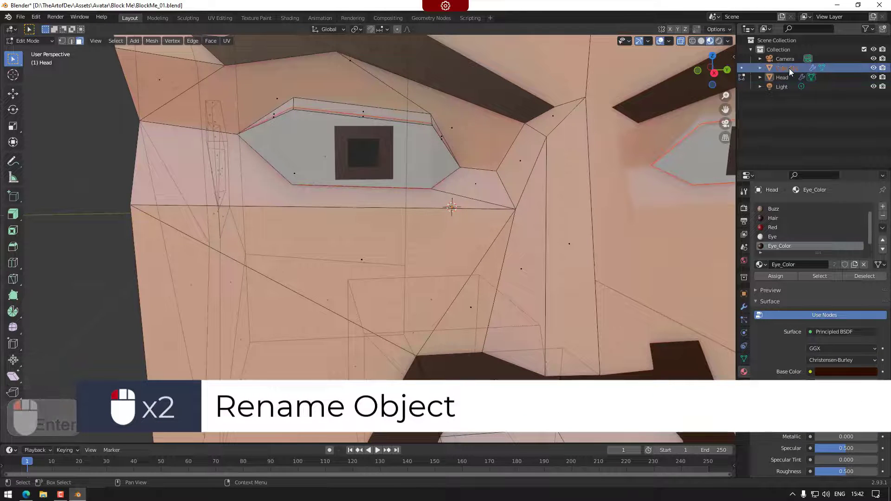
type("Eye")
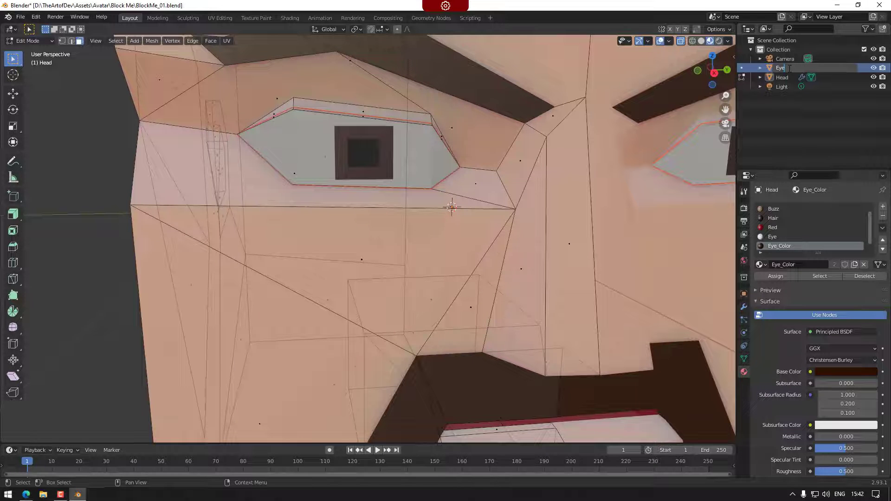
key("Return")
Step: Examine the head's Mirror modifier, then select the head and the eyes alternately in Object Mode to check they are separate objects
scroll(485, 227, "down", 8)
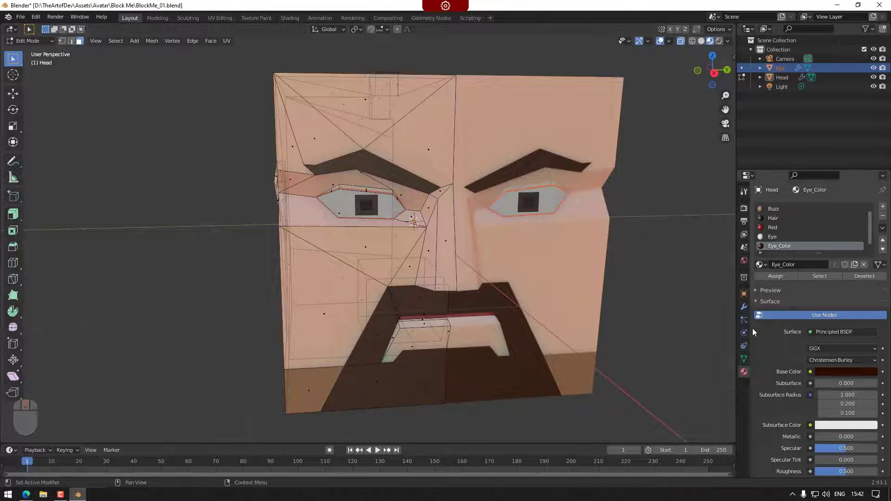
left_click(744, 295)
left_click(744, 306)
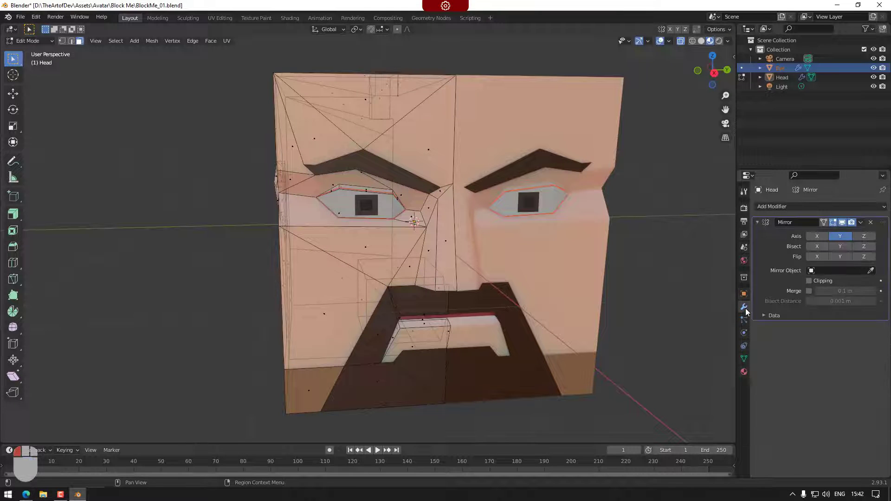
left_click(381, 246)
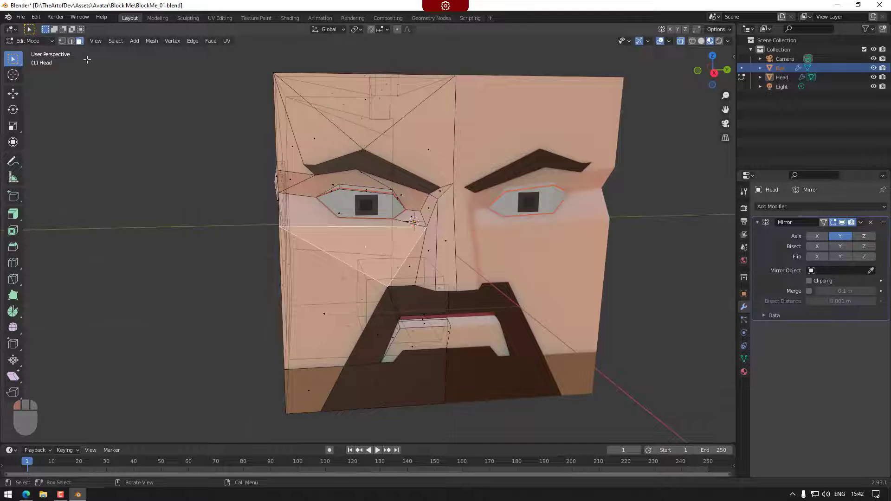
key("Tab")
left_click(324, 250)
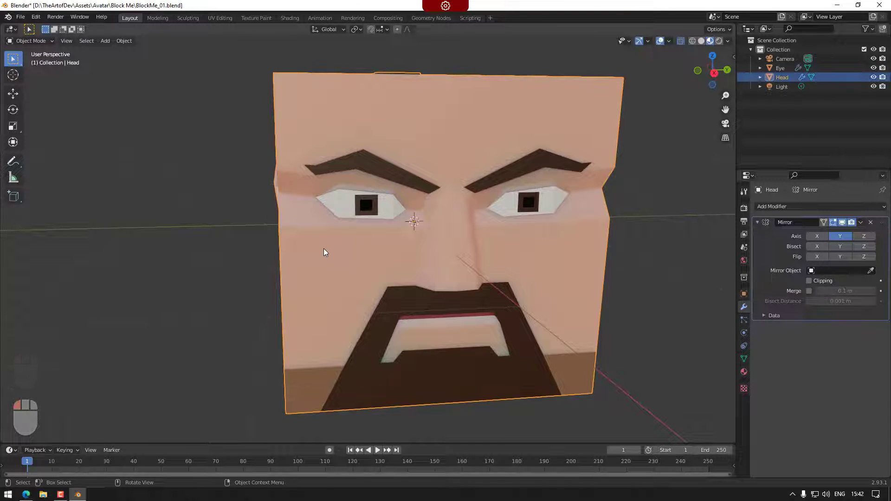
left_click(347, 206)
left_click(345, 218)
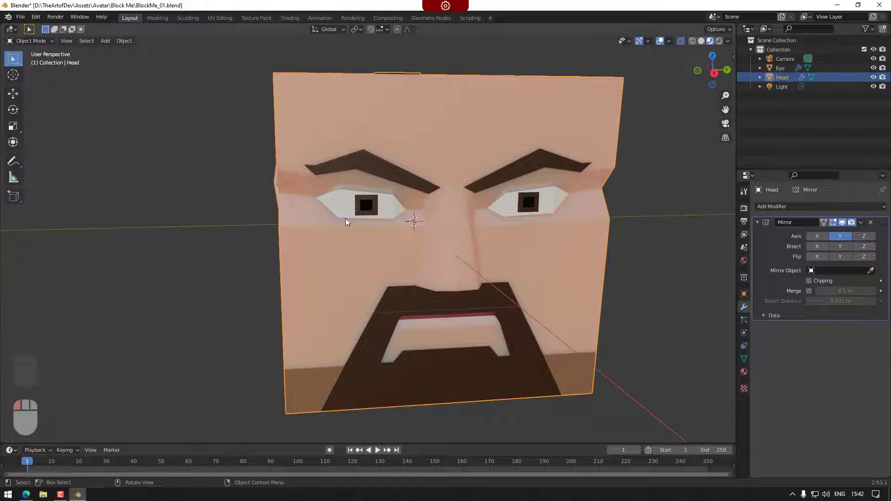
left_click(346, 202)
left_click(347, 231)
left_click(349, 206)
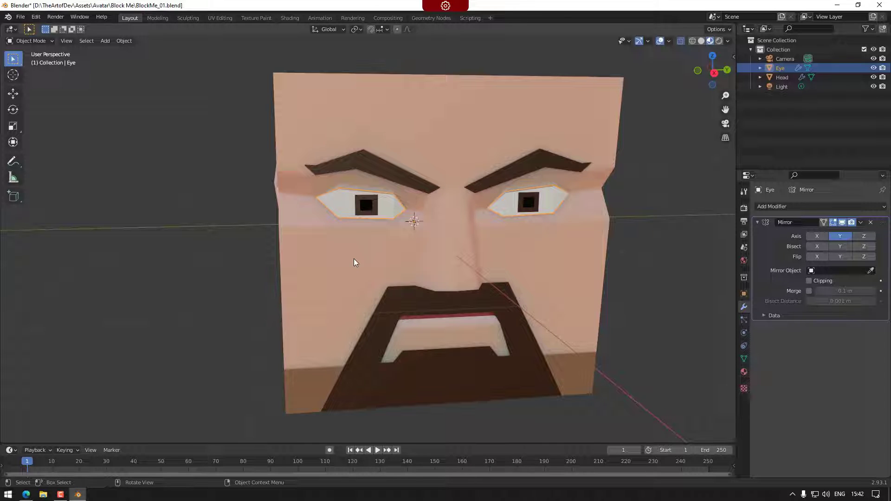
left_click(350, 205)
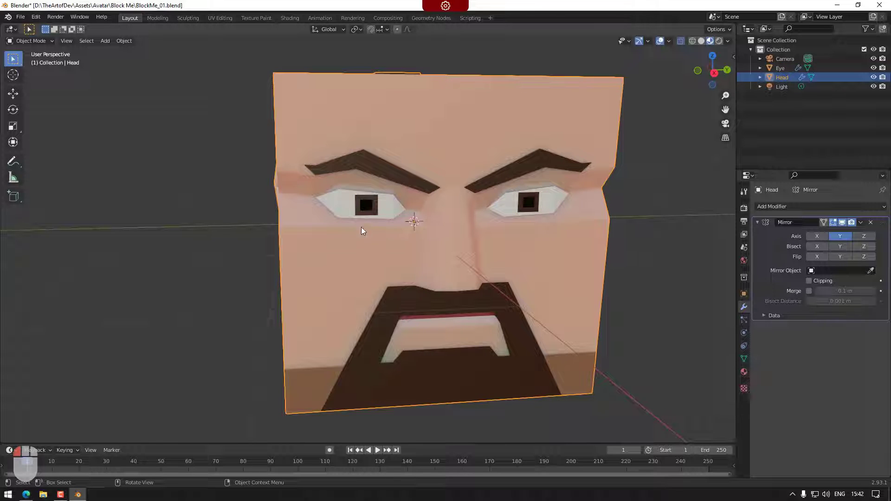
Step: In the Eye mesh, move the two bottom corner vertices of the eye white down about 0.0886 m along global Z
left_click(359, 212)
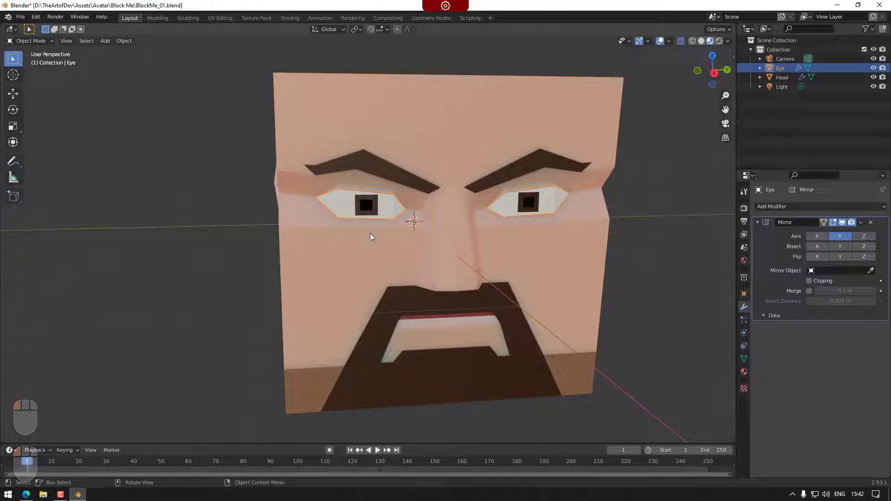
key("Tab")
scroll(383, 230, "up", 4)
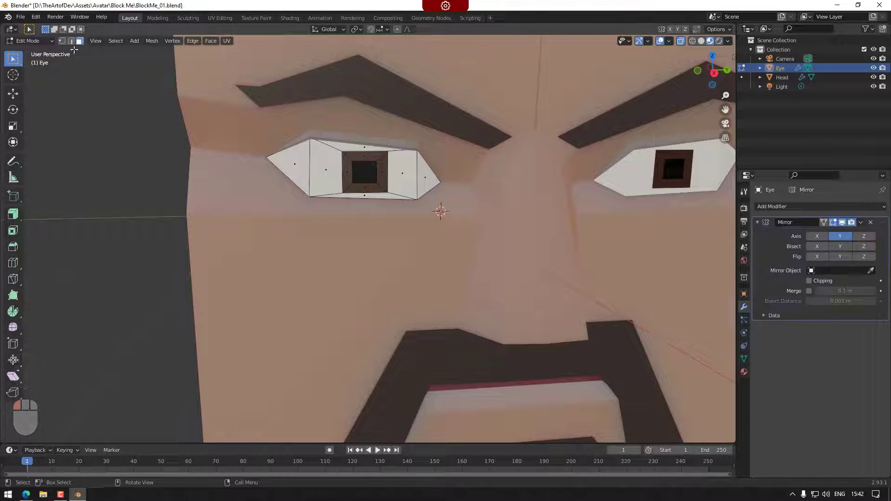
left_click(305, 198)
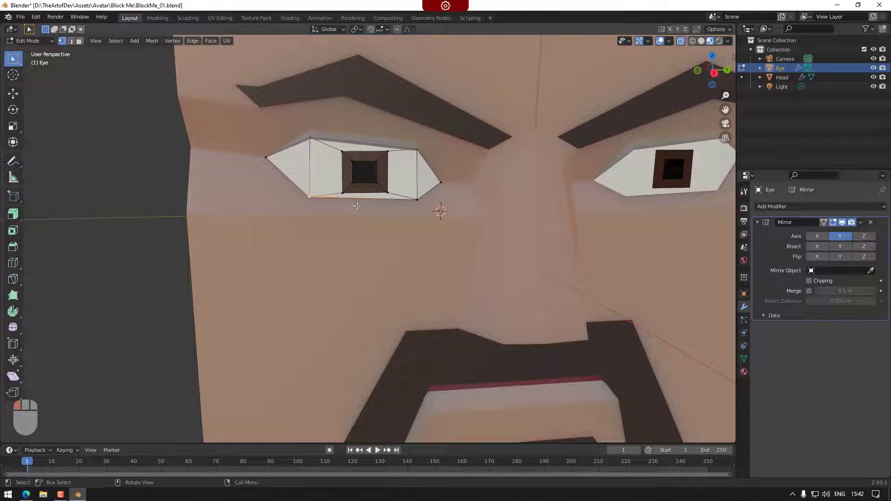
left_click(414, 213, "shift")
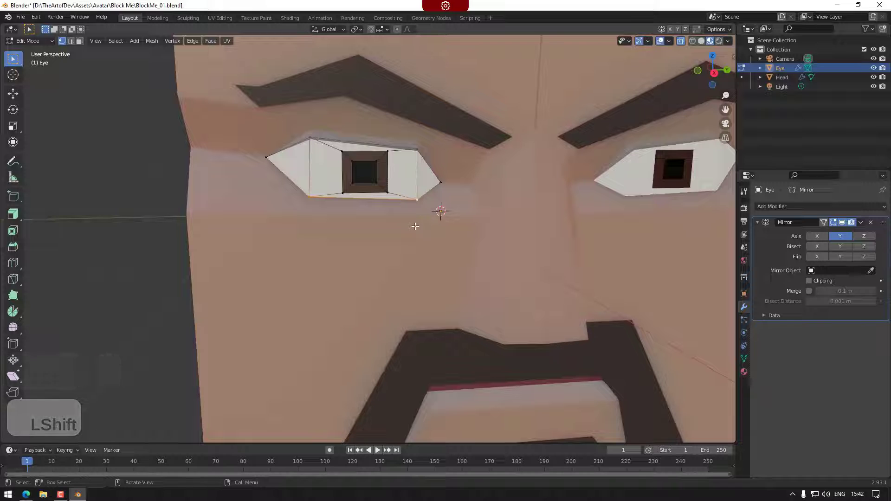
key("g")
key("z")
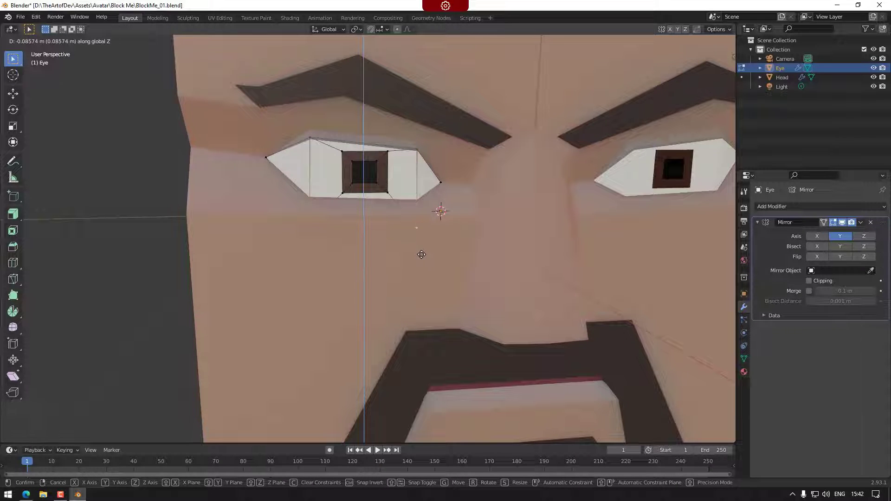
left_click(422, 255)
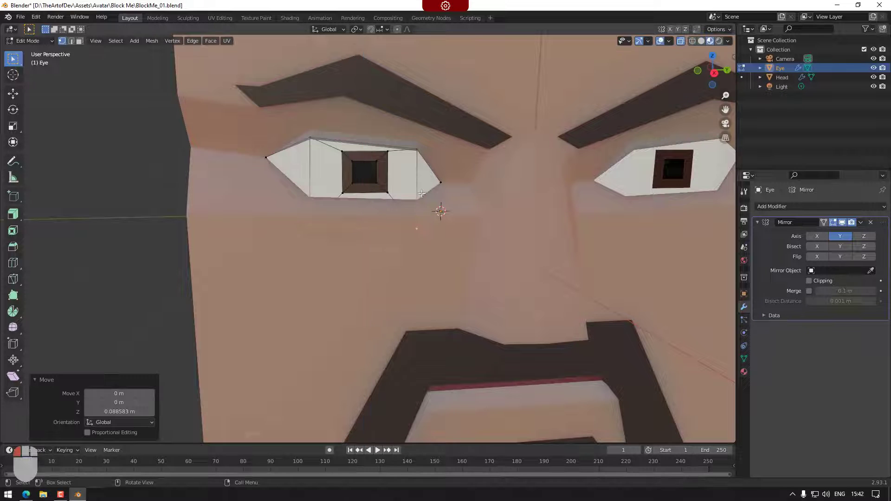
Step: Move the two top corner vertices of the eye white up about 0.0948 m along global Z
left_click(369, 136, "shift")
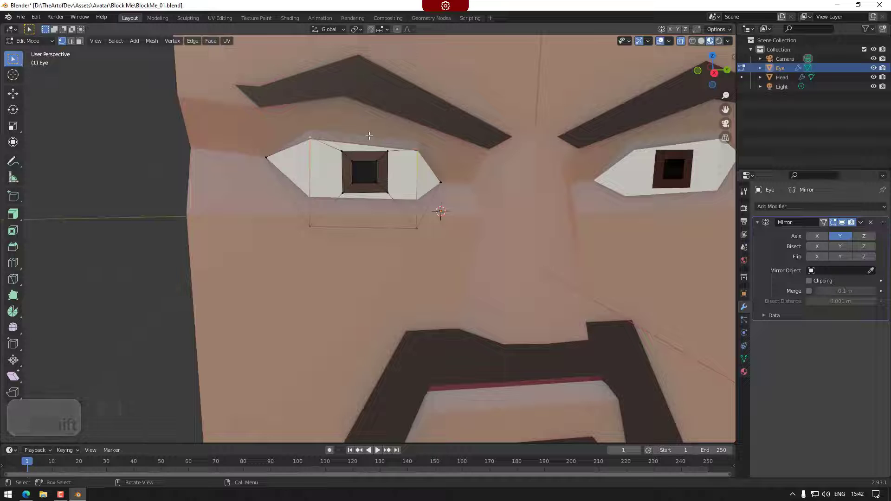
key("g")
key("z")
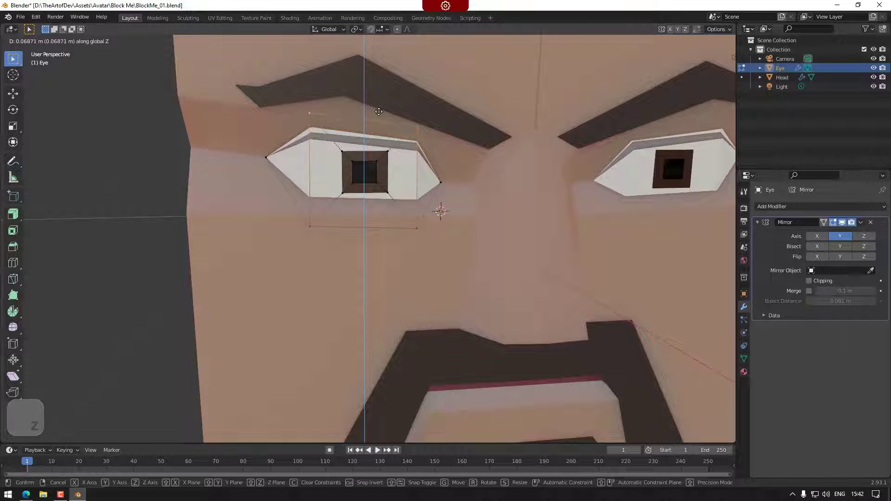
right_click(378, 112)
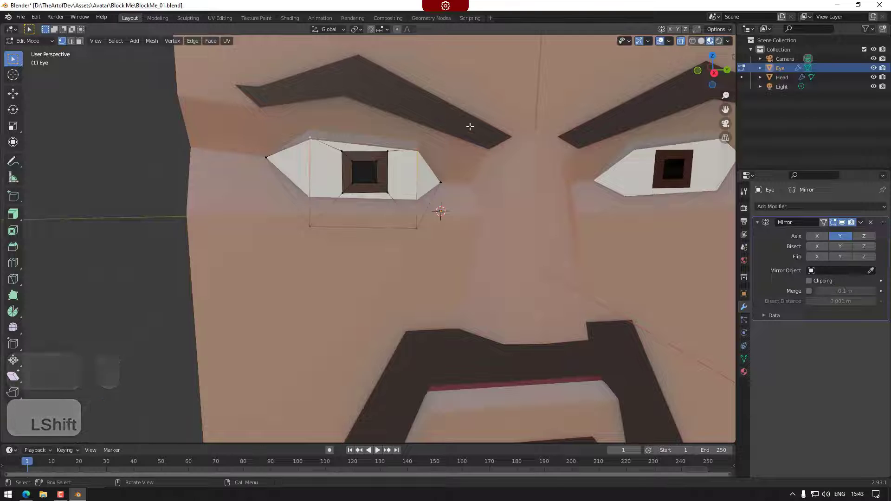
key("g")
key("z")
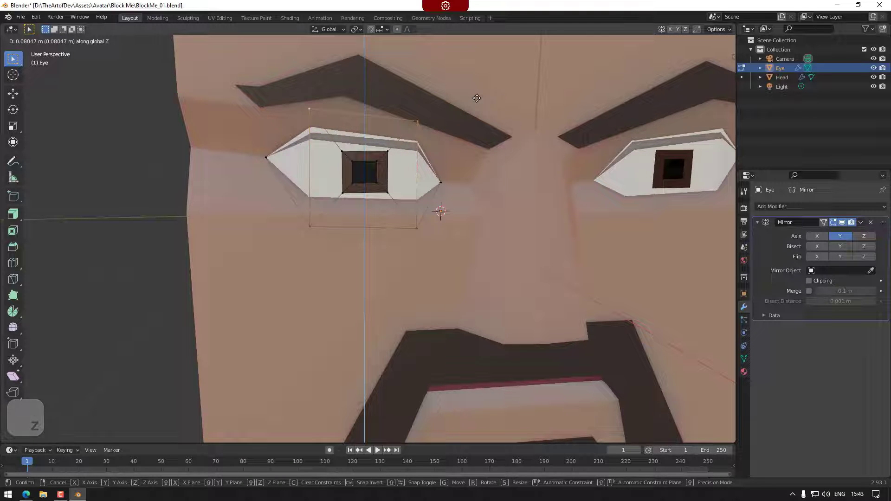
left_click(477, 93)
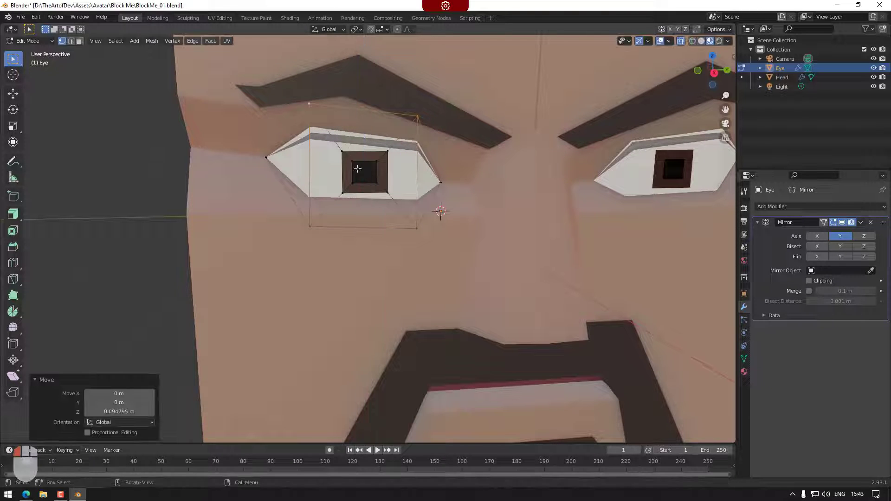
Step: In the Head mesh, move the two upper vertices of the eyelid edge above the eye forward about 0.0103 m along global X
key("Tab")
left_click(348, 124)
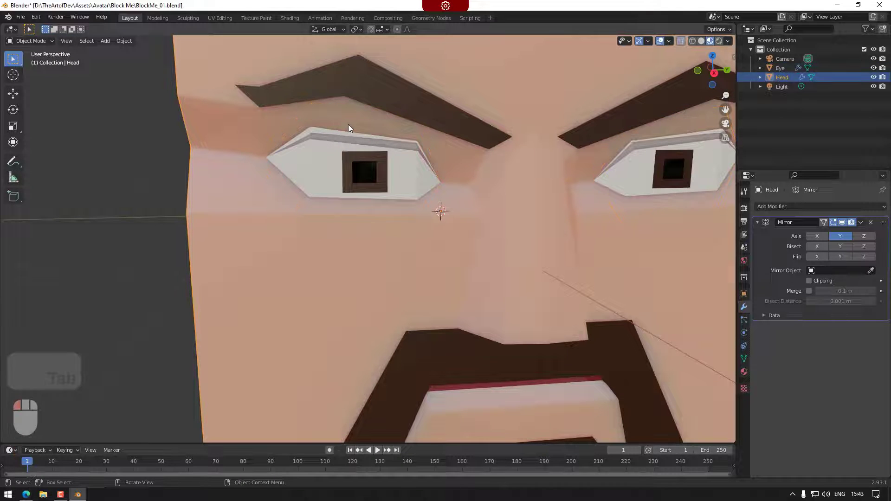
key("Tab")
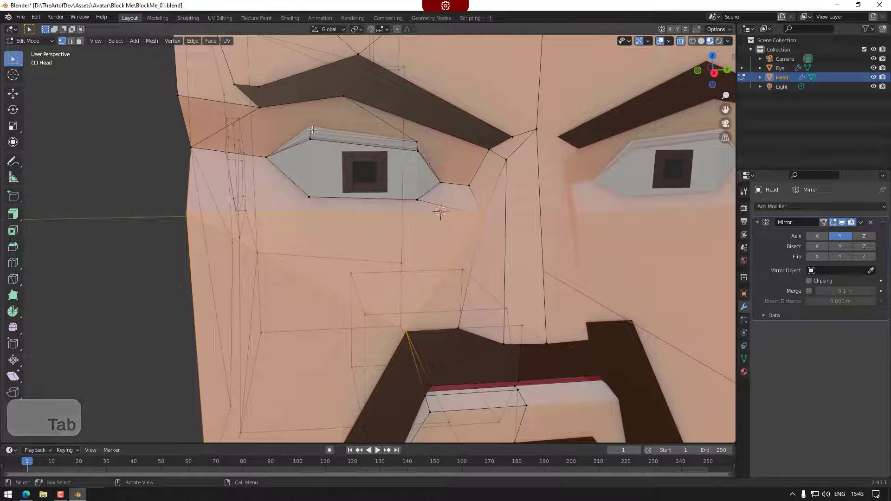
left_click(416, 141, "shift")
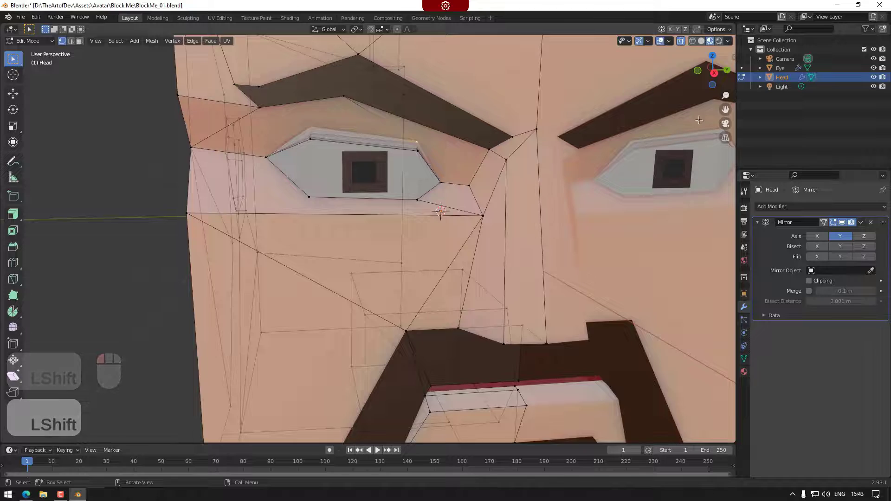
left_click(698, 71)
scroll(503, 137, "up", 3)
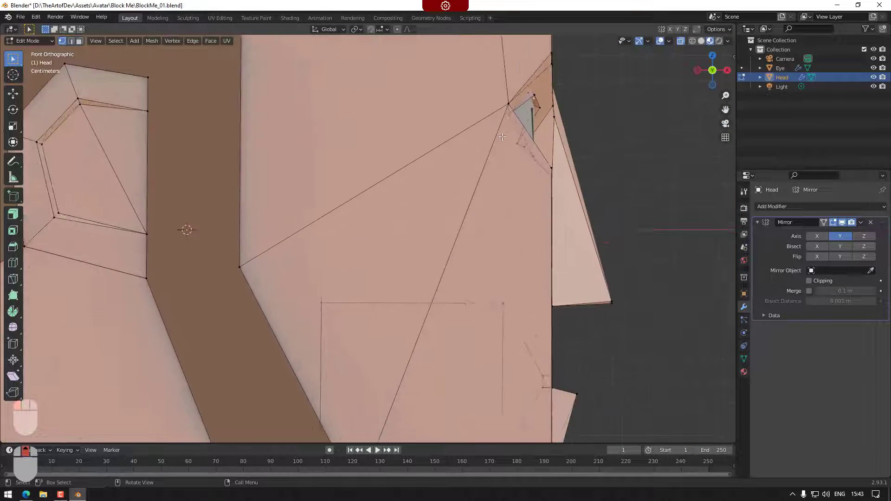
middle_click_drag(559, 116, 498, 168)
scroll(498, 168, "down", 4)
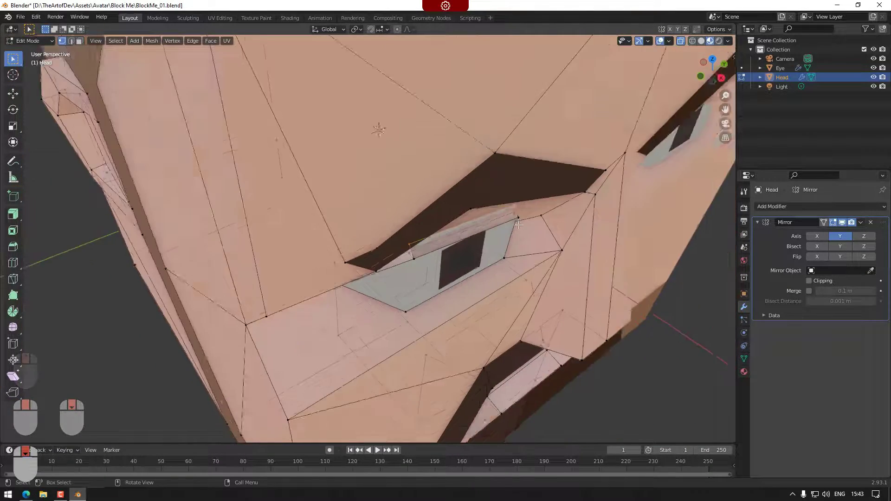
middle_click_drag(524, 255, 488, 250, "shift")
middle_click_drag(487, 250, 489, 197)
scroll(489, 196, "up", 3)
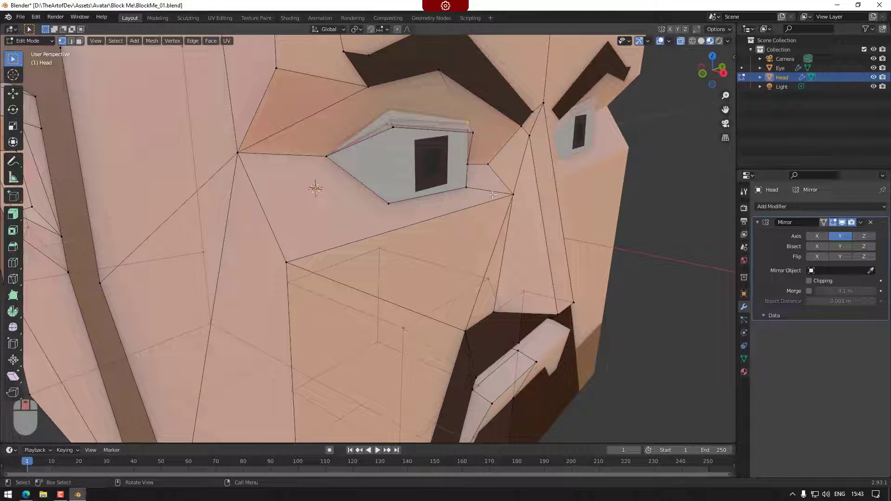
key("g")
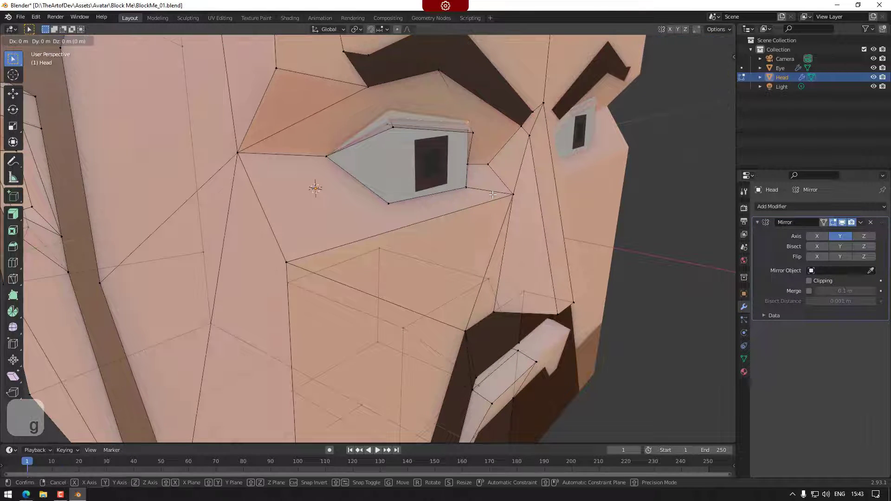
key("x")
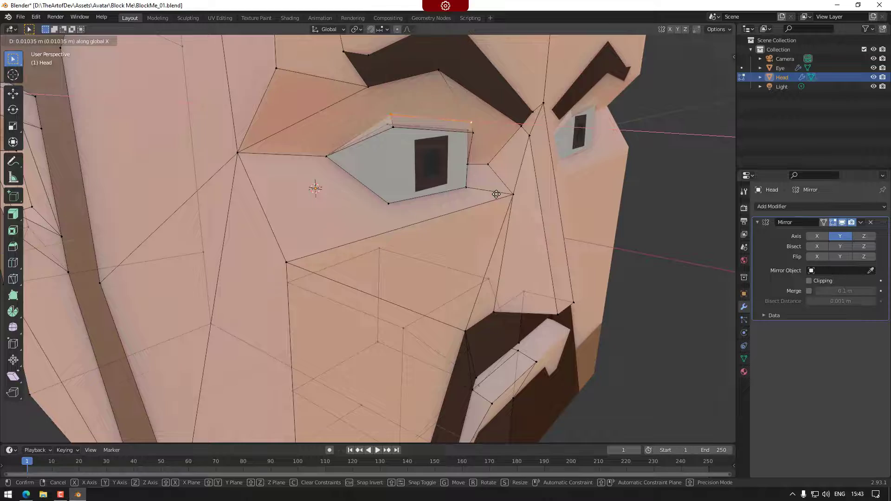
left_click(496, 194)
Step: Switch back to the Eye object and apply Shade Smooth to it in Object Mode
middle_click_drag(496, 194, 532, 189, "shift")
middle_click_drag(488, 228, 474, 249)
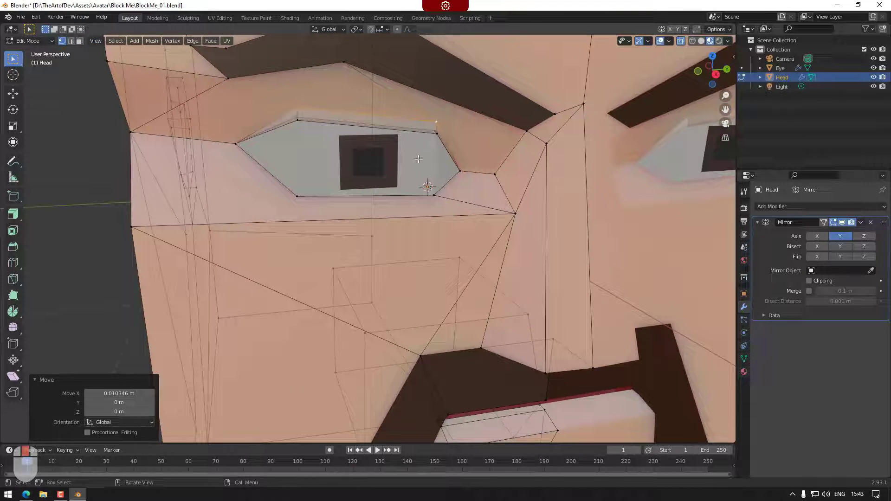
key("Tab")
left_click(430, 166)
key("Tab")
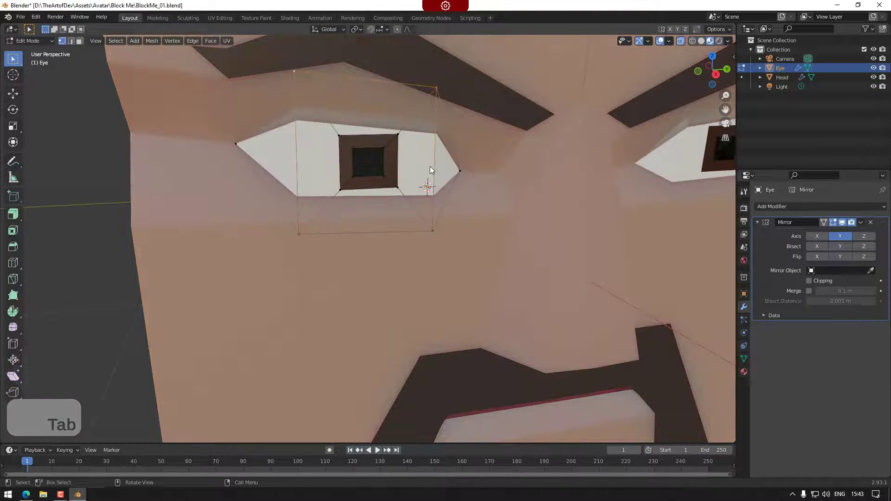
key("Tab")
right_click(430, 167)
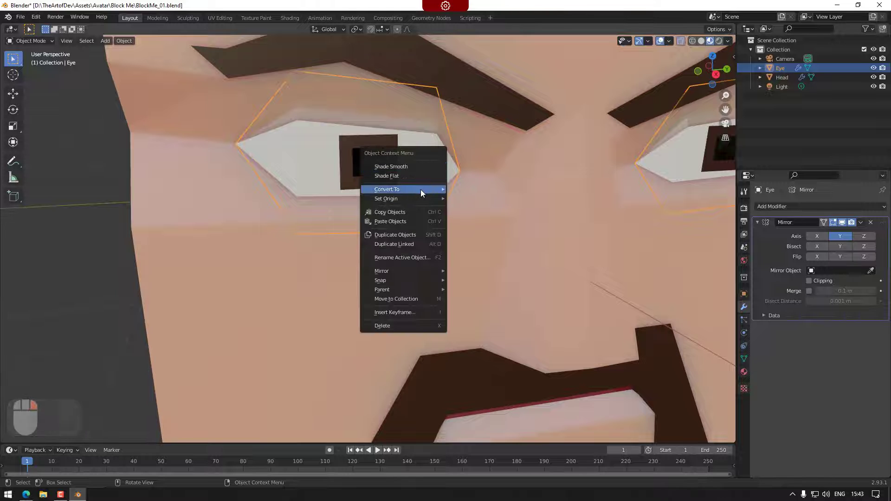
left_click(411, 166)
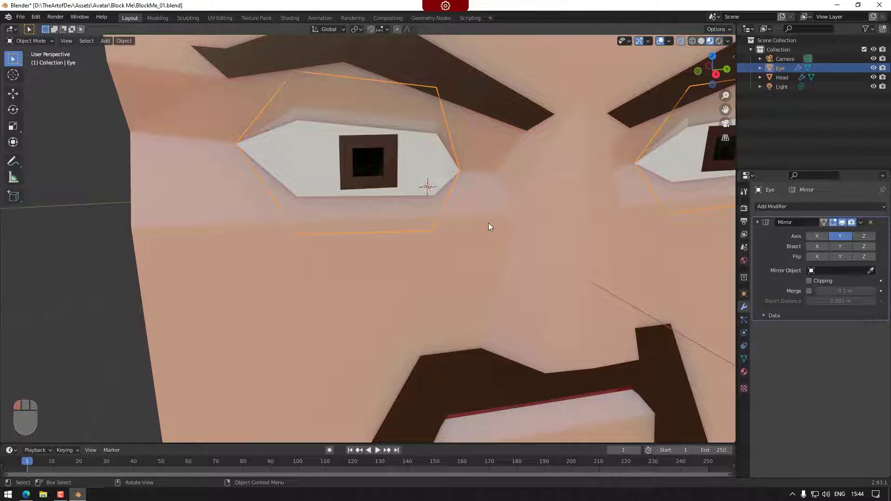
Step: In the Eye mesh, scale the iris and pupil vertices up uniformly by about 1.543
scroll(511, 226, "down", 6)
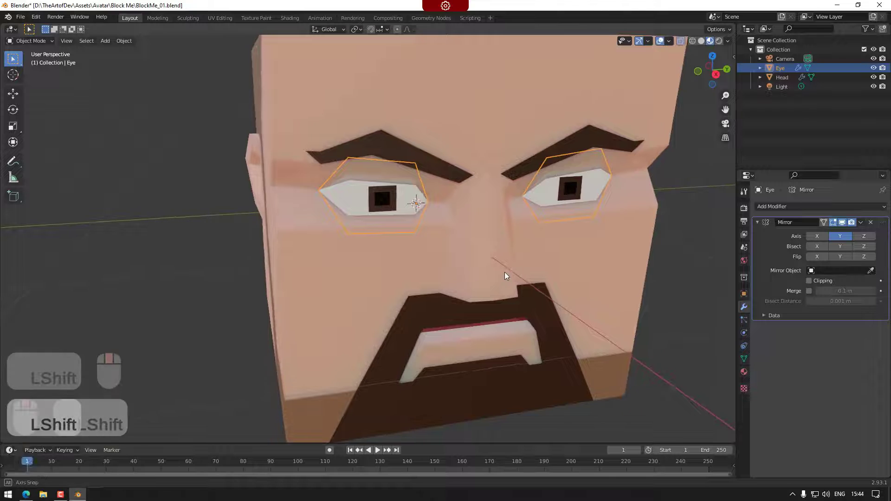
middle_click_drag(505, 273, 479, 267)
key("Tab")
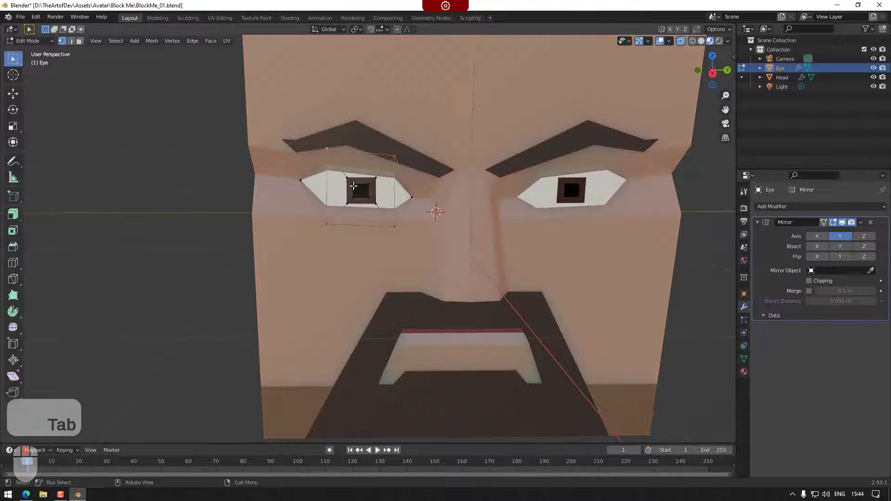
left_click_drag(343, 173, 383, 209)
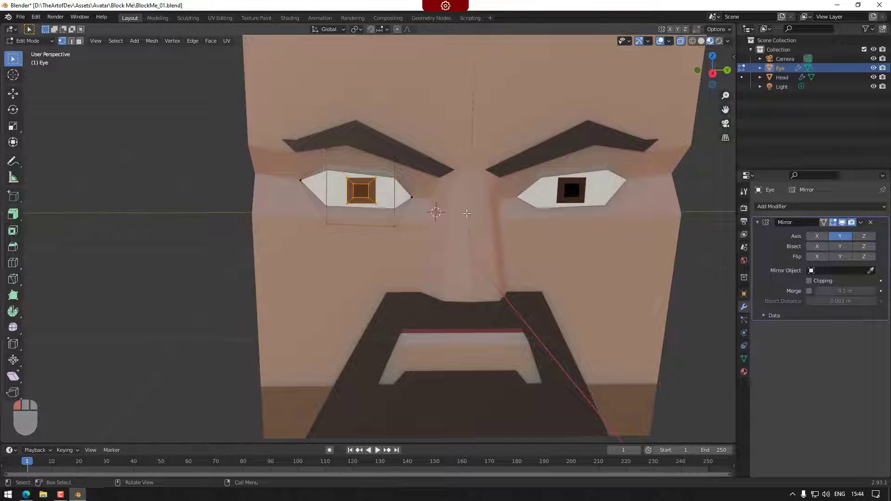
key("g")
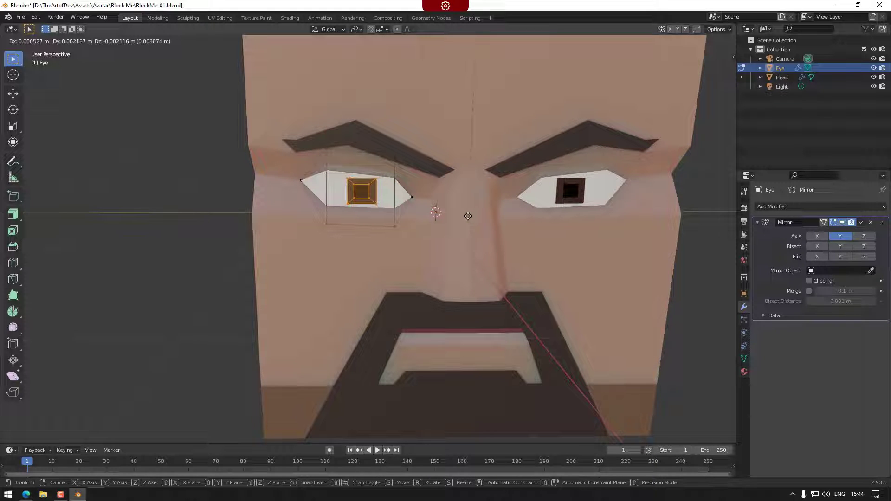
key("s")
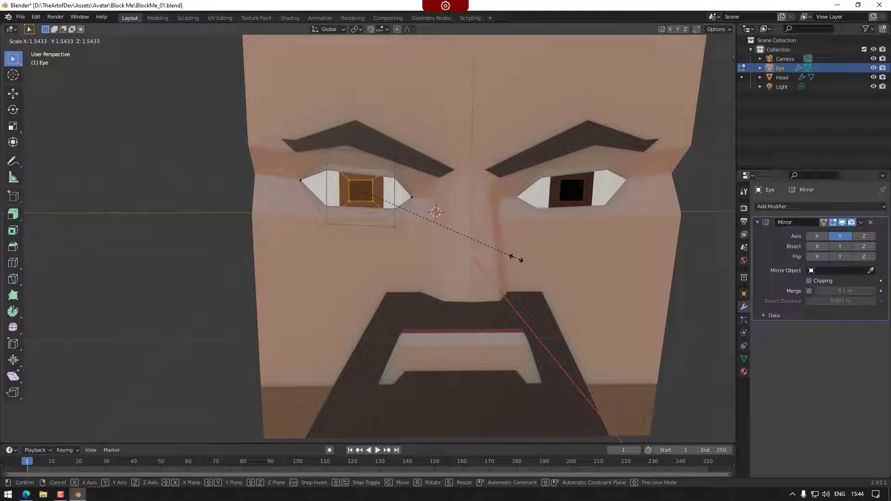
left_click(515, 258)
key("g")
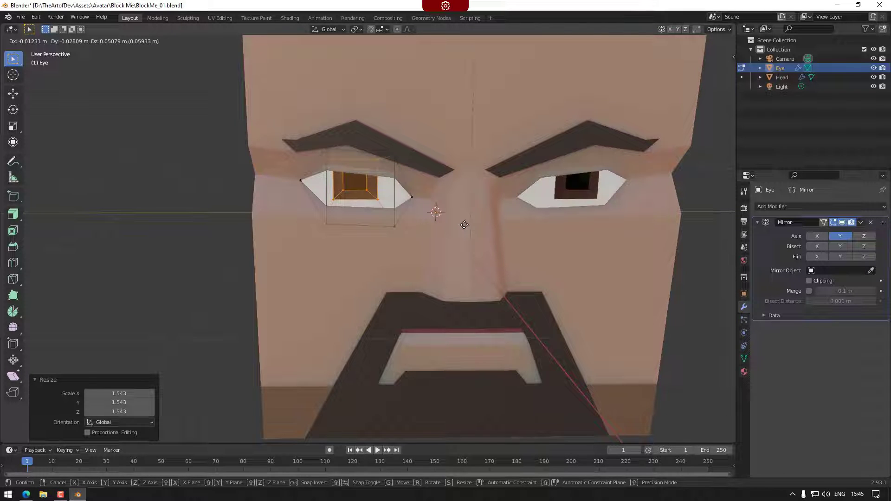
right_click(461, 228)
Step: In right orthographic view, raise the eye white's inner top corner vertex about 0.0366 m and lower its outer bottom corner vertex about 0.0128 m
left_click(395, 158)
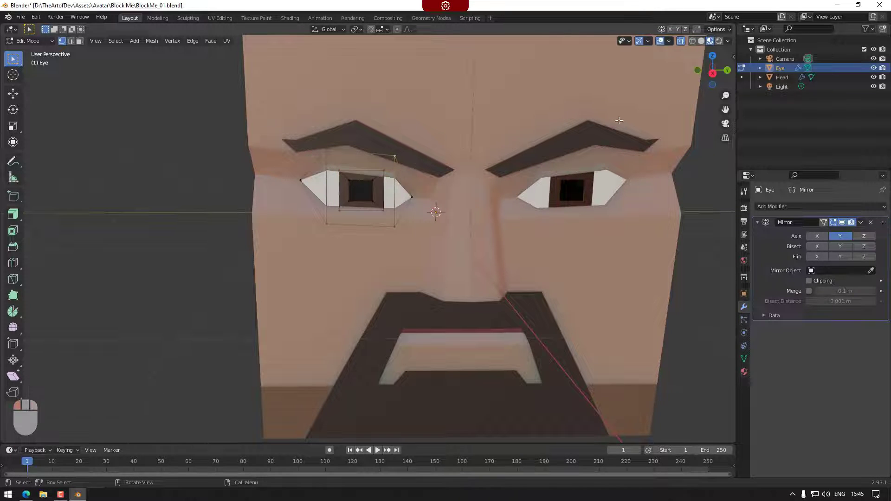
left_click(713, 73)
scroll(375, 150, "up", 2)
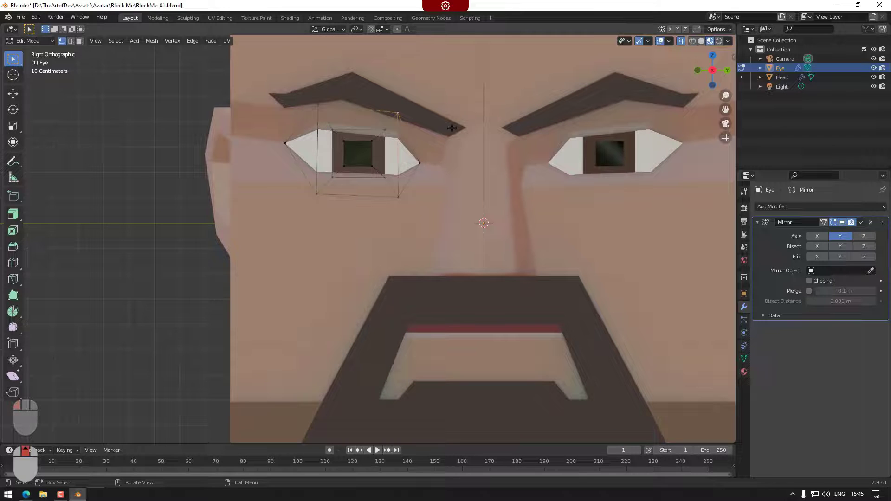
key("g")
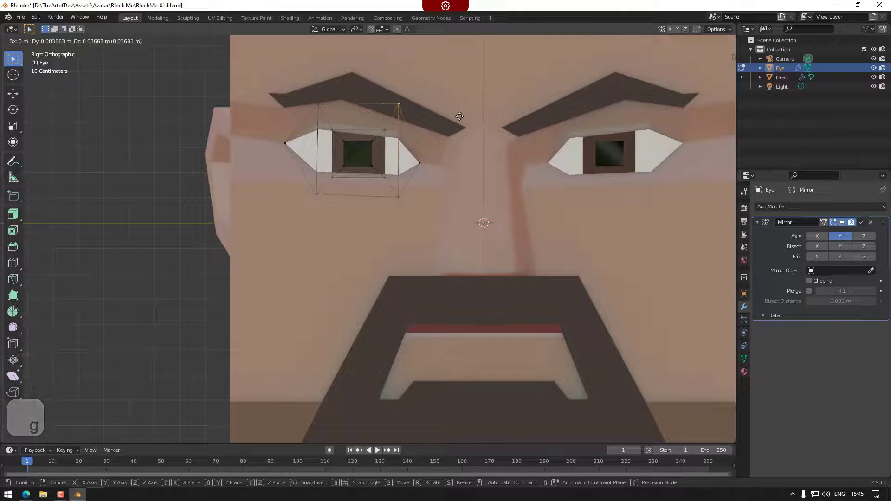
left_click(459, 116)
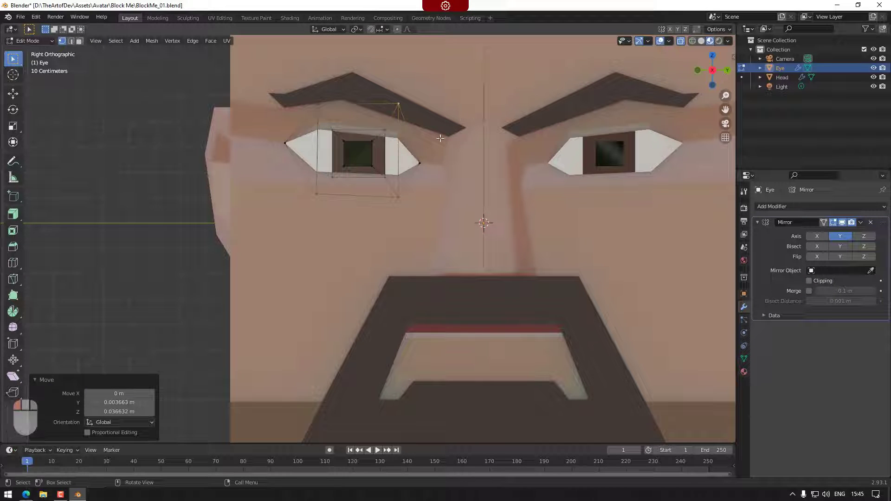
left_click(317, 193)
key("g")
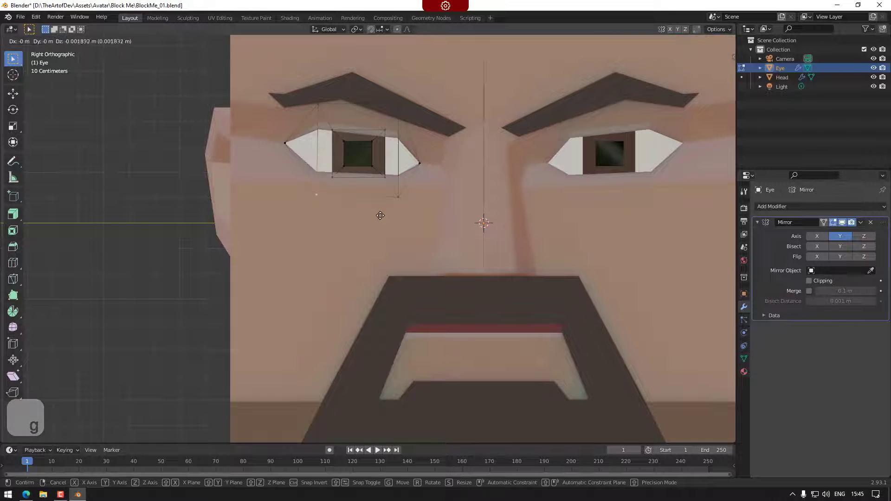
left_click(380, 217)
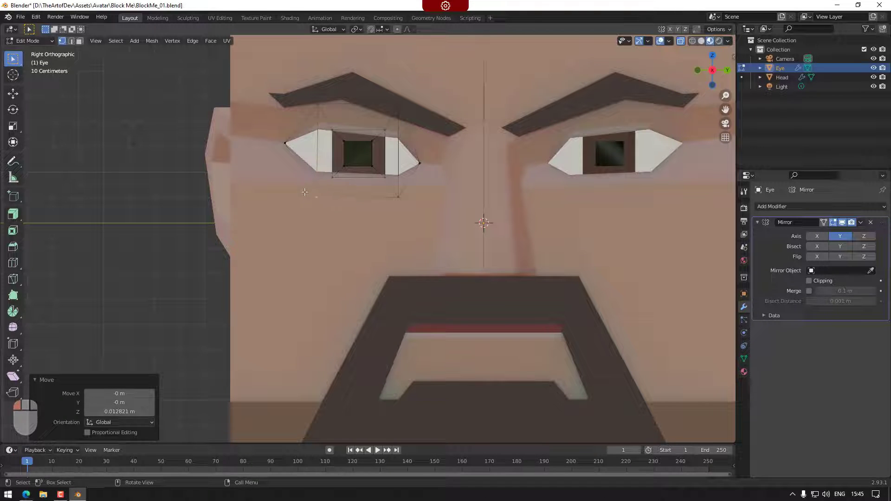
Step: Move the two bottom corner vertices of the eye white down about 0.0952 m along global Z
left_click_drag(305, 192, 430, 204)
key("g")
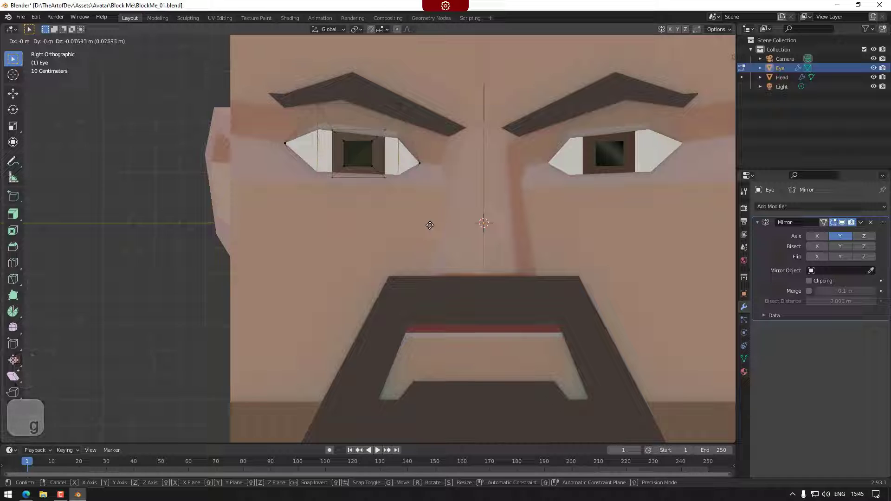
key("z")
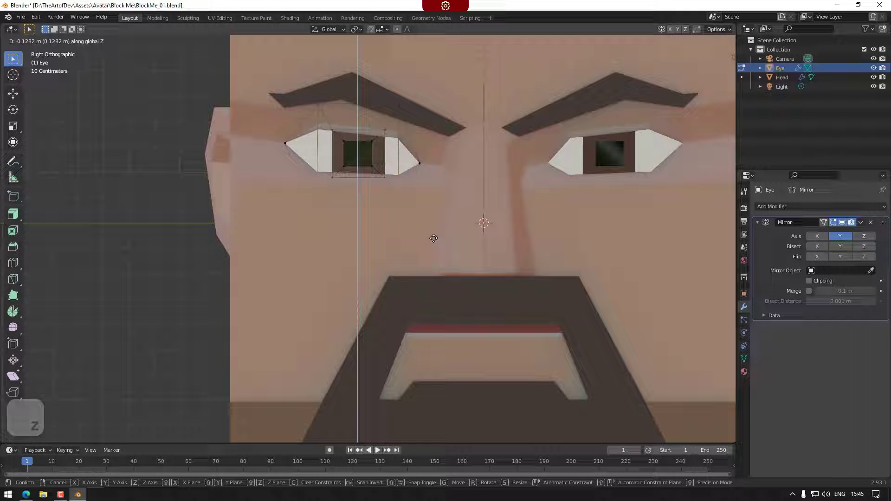
left_click(435, 231)
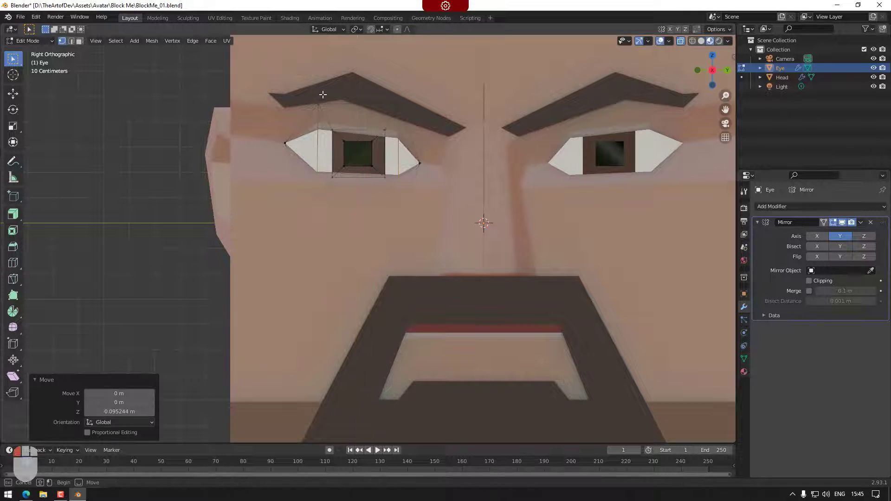
Step: Move the two top corner vertices of the eye white up about 0.0806 m along global Z, then return to Object Mode
left_click_drag(323, 94, 439, 107)
key("g")
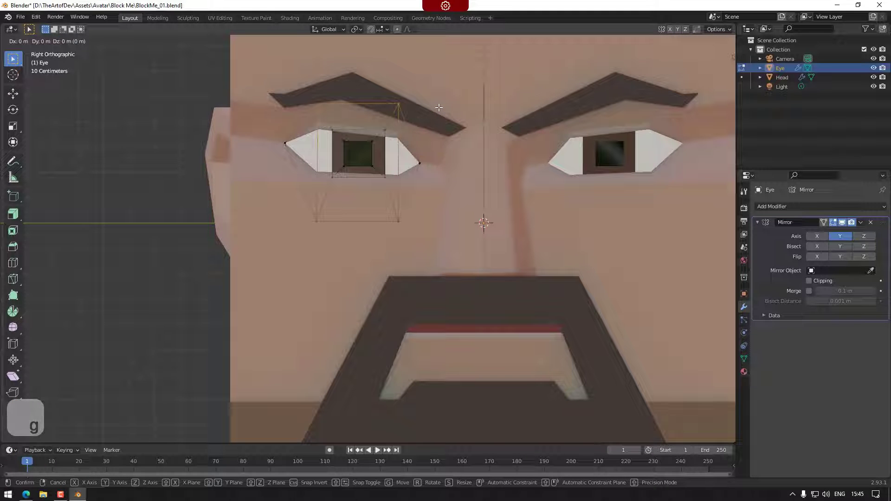
key("z")
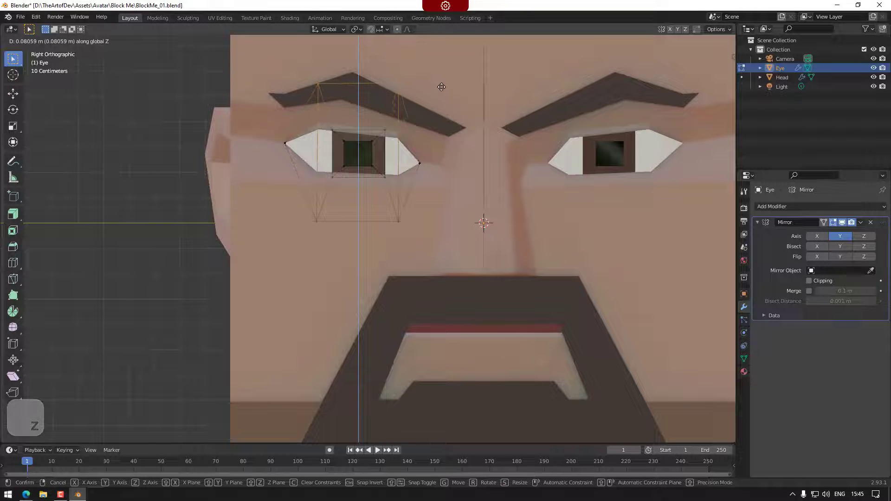
left_click(442, 87)
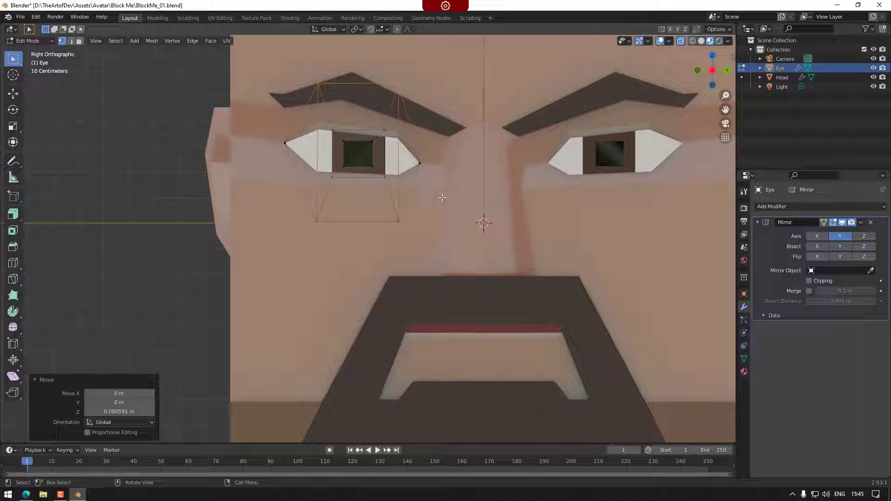
scroll(440, 203, "down", 4)
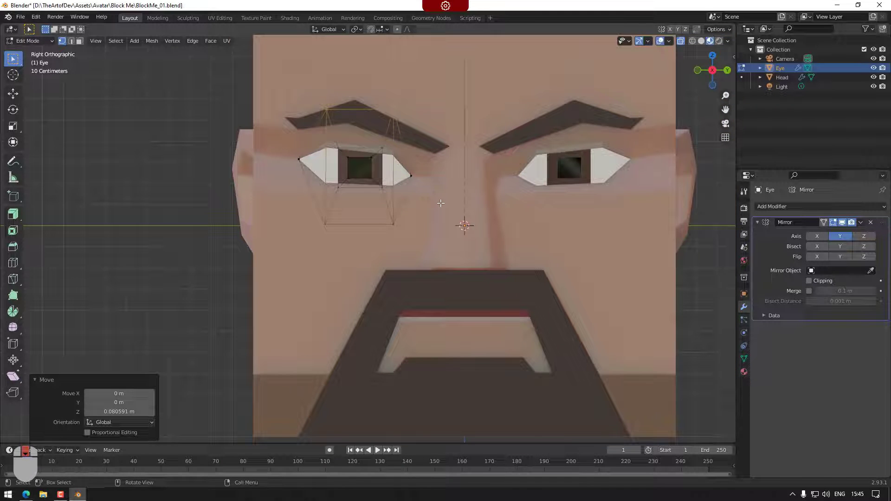
key("Tab")
scroll(439, 202, "down", 2)
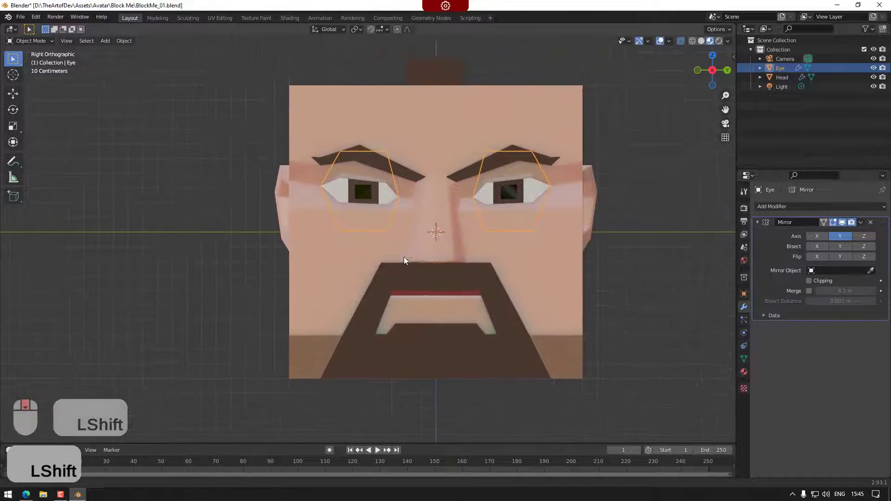
Step: Set the roughness of the Eye_Color material to 0
mouse_move(404, 258)
middle_mouse_down()
mouse_move(445, 279)
mouse_move(509, 278)
mouse_move(527, 268)
mouse_move(339, 267)
mouse_move(479, 274)
mouse_move(465, 294)
mouse_move(356, 261)
mouse_move(421, 271)
mouse_move(362, 254)
mouse_move(403, 266)
middle_mouse_up()
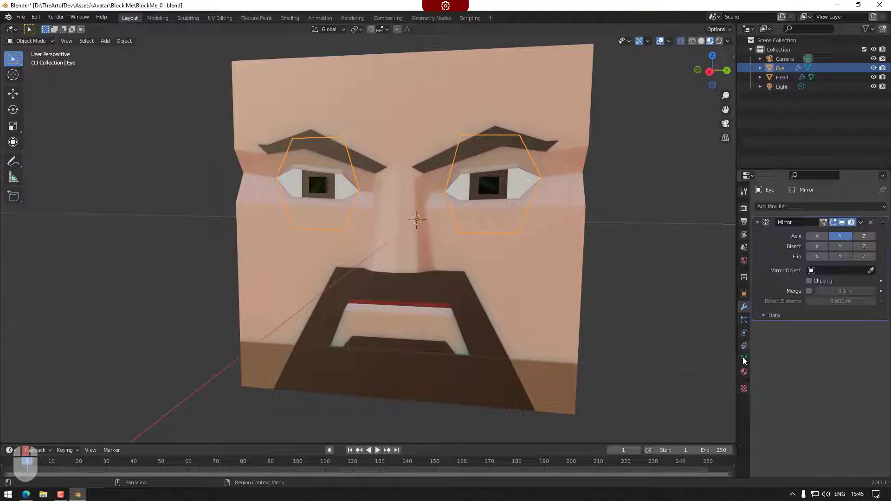
left_click(744, 372)
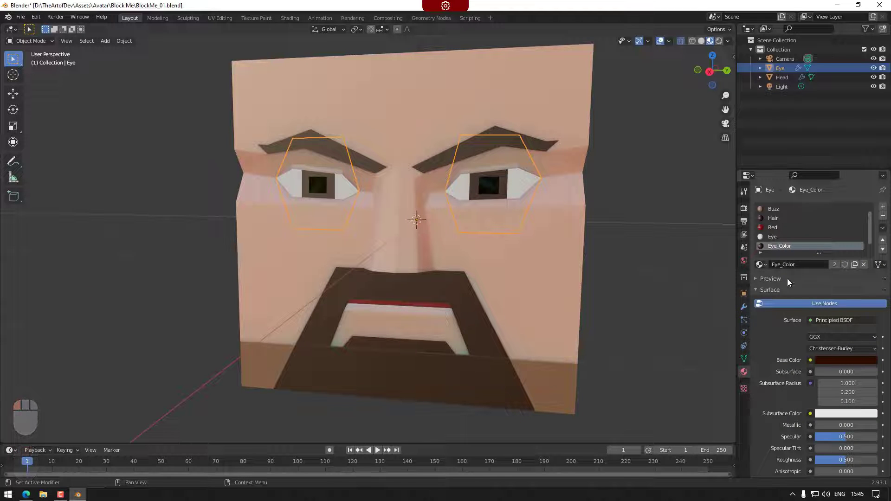
scroll(807, 404, "down", 4)
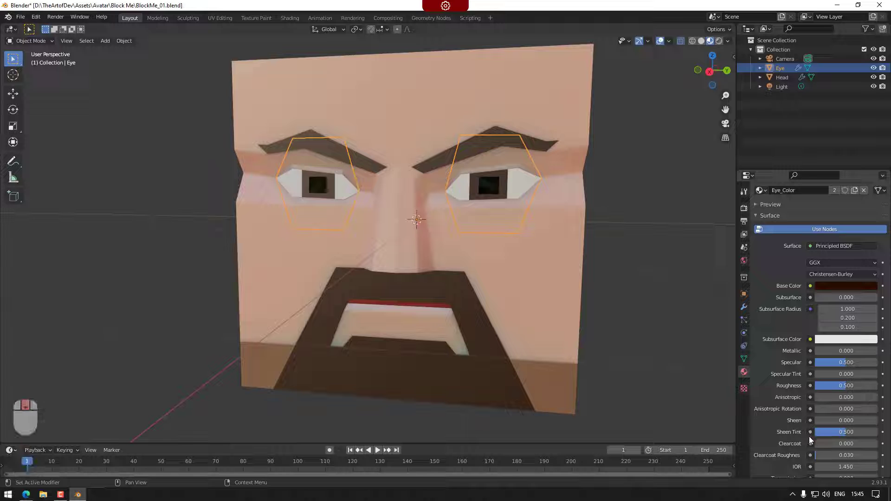
scroll(809, 436, "down", 1)
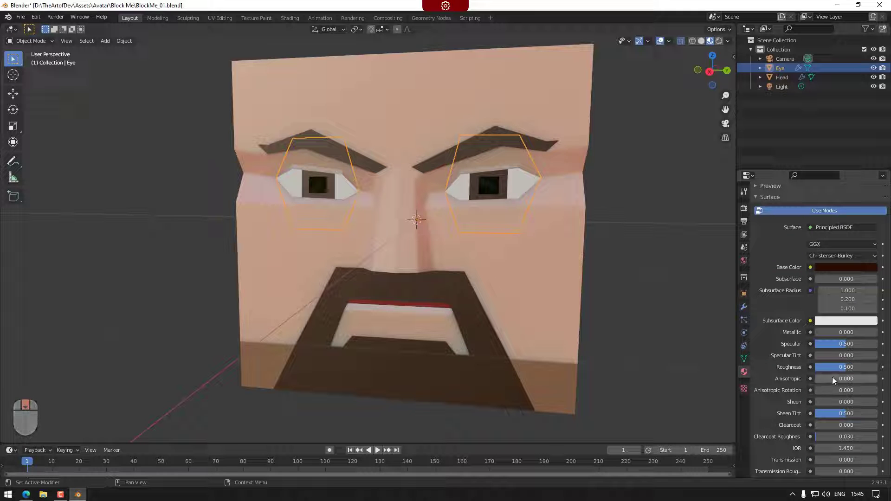
left_click_drag(833, 368, 816, 367)
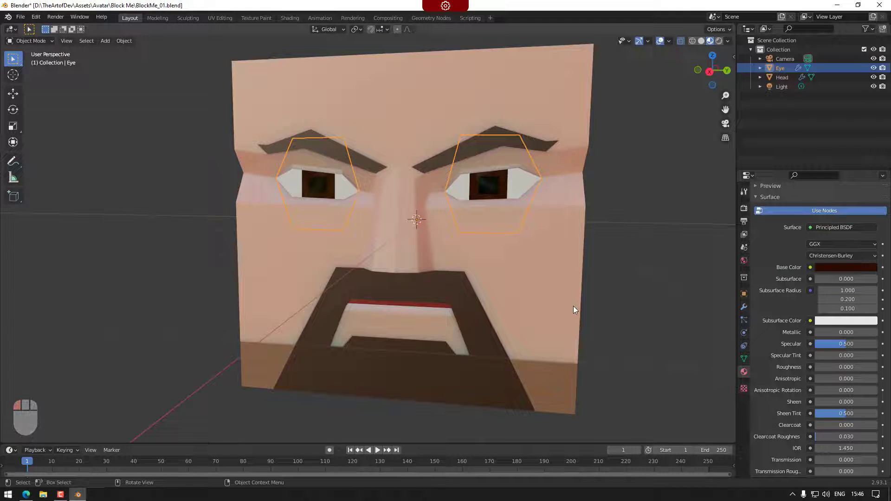
Step: Switch the viewport to rendered shading and examine the face and eyes from several angles
mouse_move(574, 309)
middle_mouse_down()
mouse_move(499, 298)
mouse_move(630, 315)
mouse_move(618, 314)
mouse_move(641, 278)
middle_mouse_up()
left_click(719, 40)
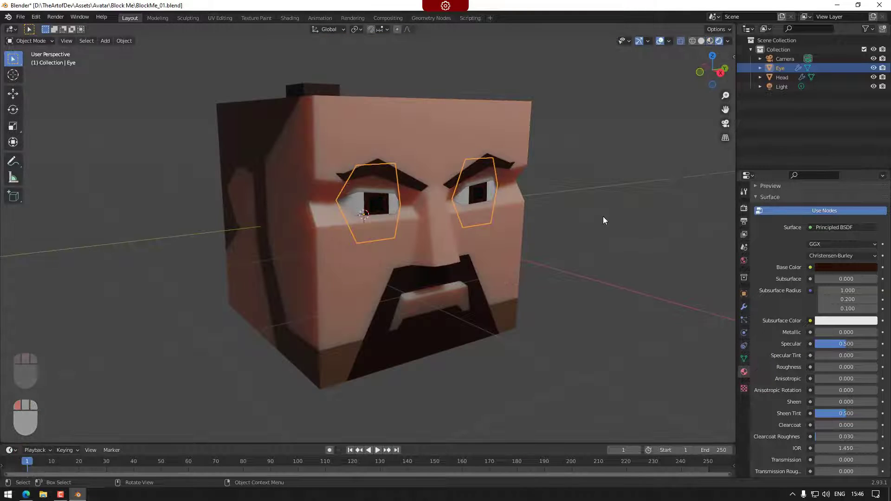
middle_click_drag(602, 216, 516, 280)
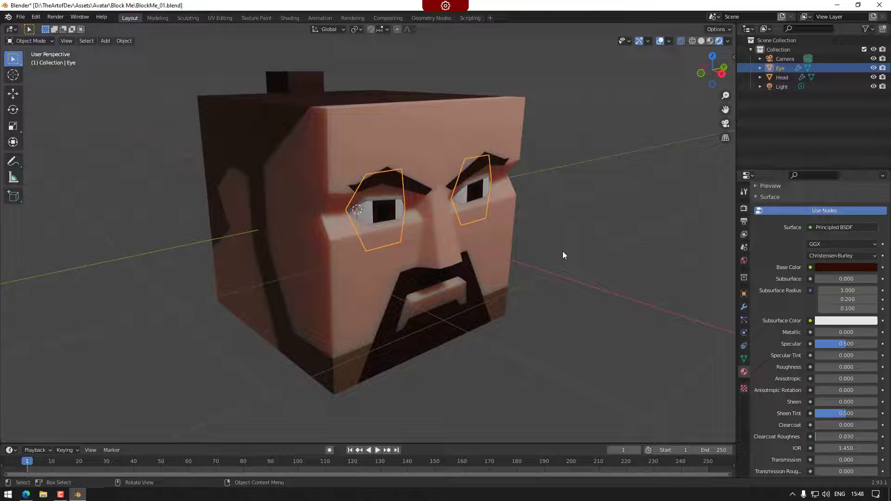
middle_click_drag(521, 336, 466, 331)
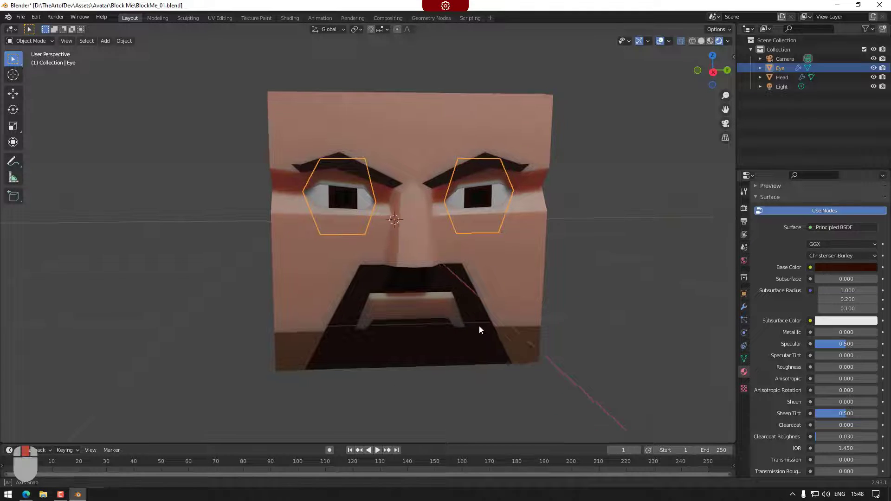
middle_click_drag(479, 330, 504, 315)
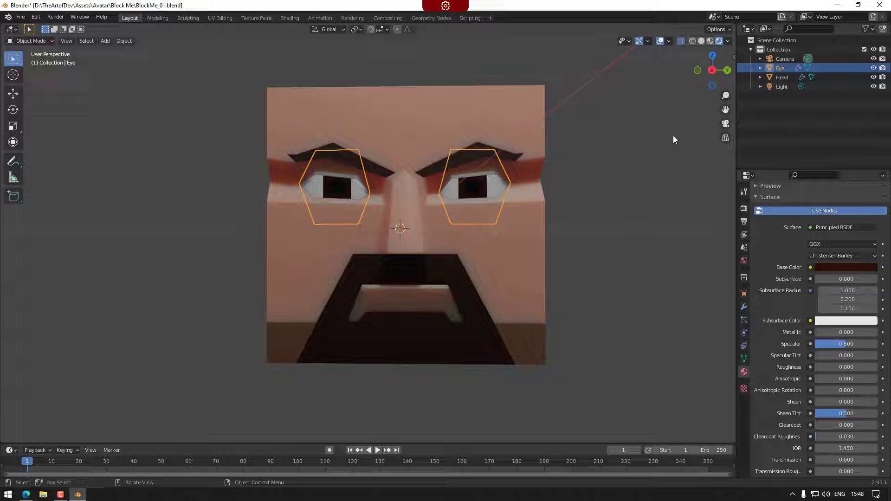
Step: In right orthographic view, raise the inner upper eyelid vertex of the Head mesh about 0.0053 m along global Z
left_click(713, 70)
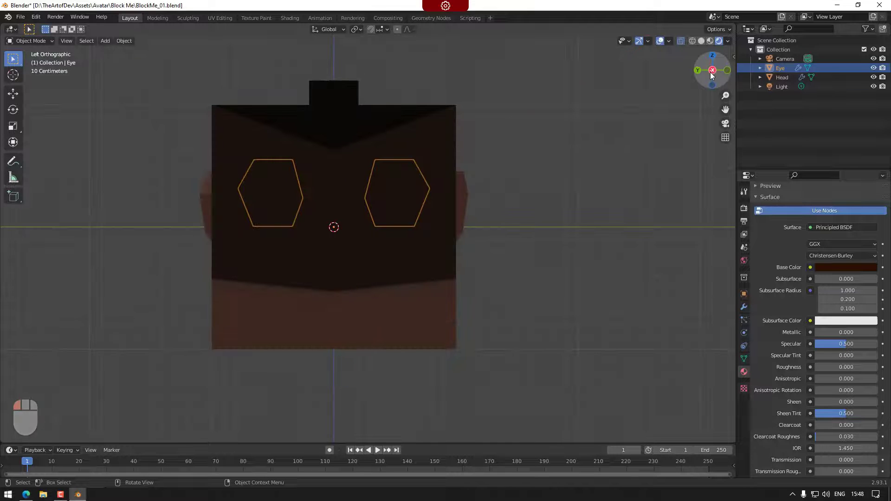
mouse_move(712, 75)
left_mouse_down()
mouse_move(734, 73)
mouse_move(712, 75)
left_mouse_up()
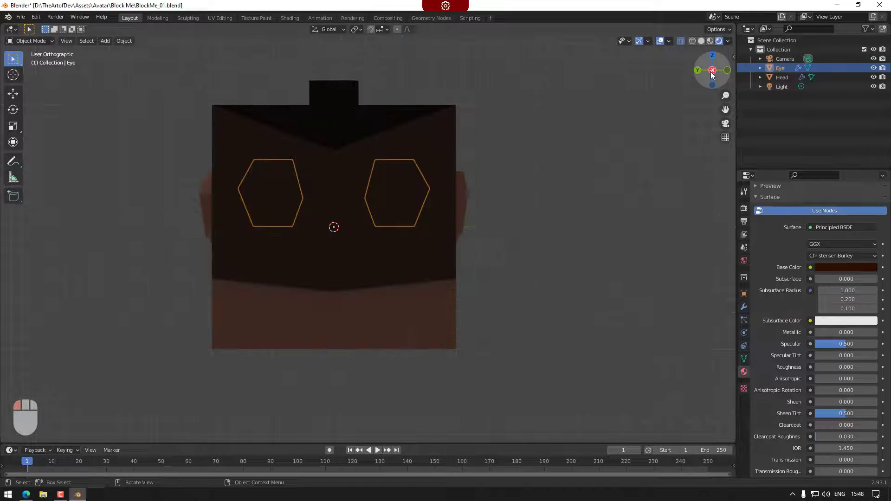
left_click(712, 71)
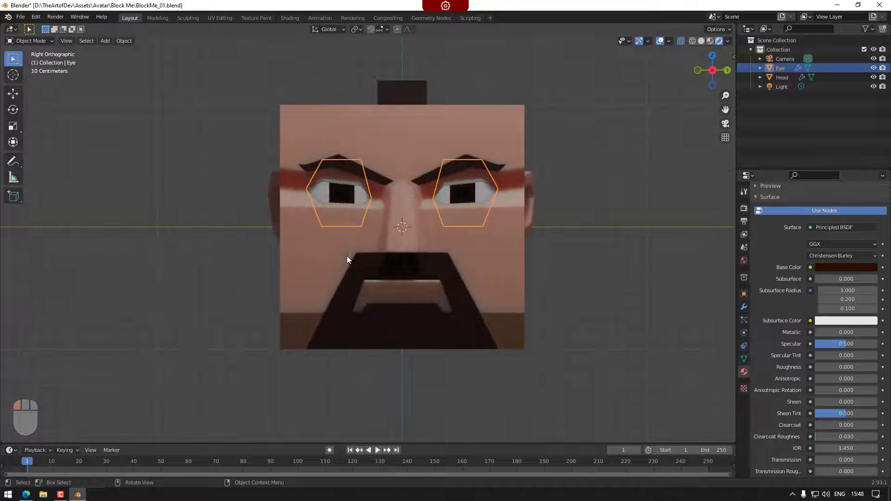
scroll(401, 191, "up", 2)
left_click(439, 114)
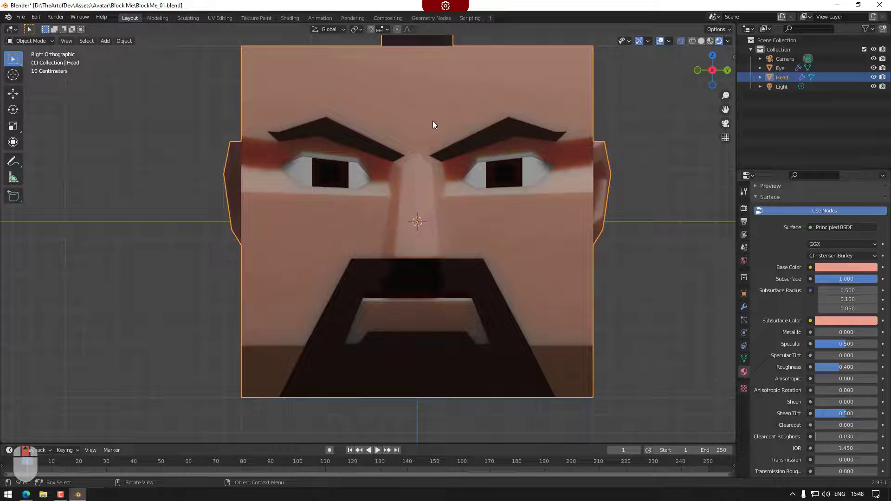
key("Tab")
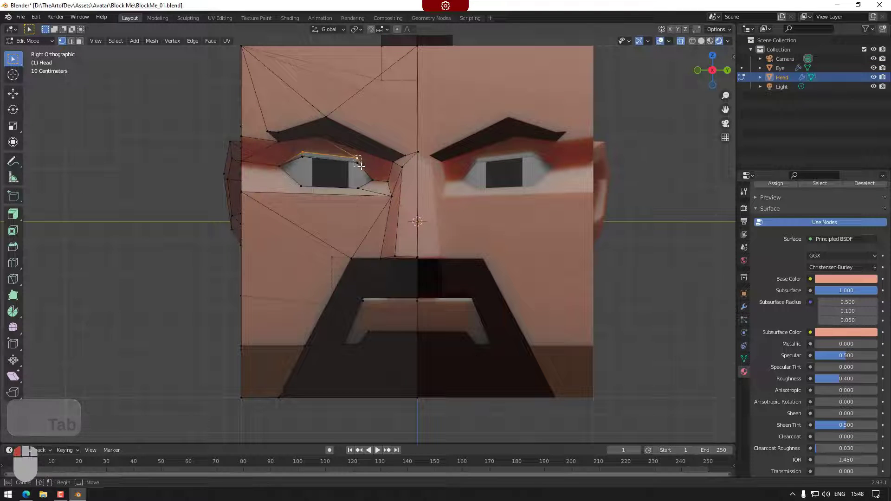
left_click_drag(360, 164, 360, 164)
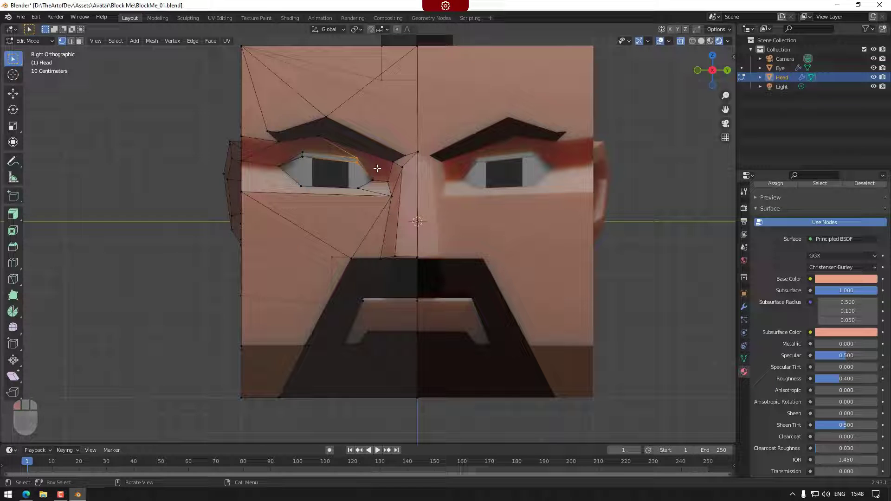
key("g")
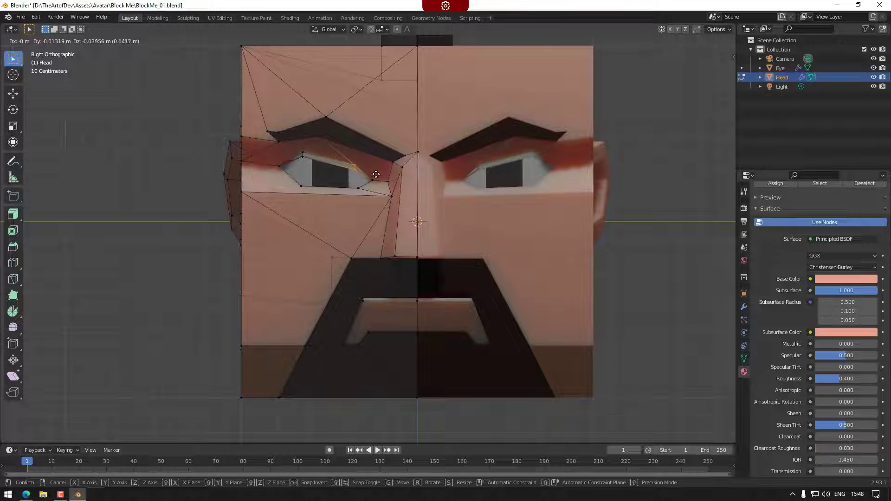
key("z")
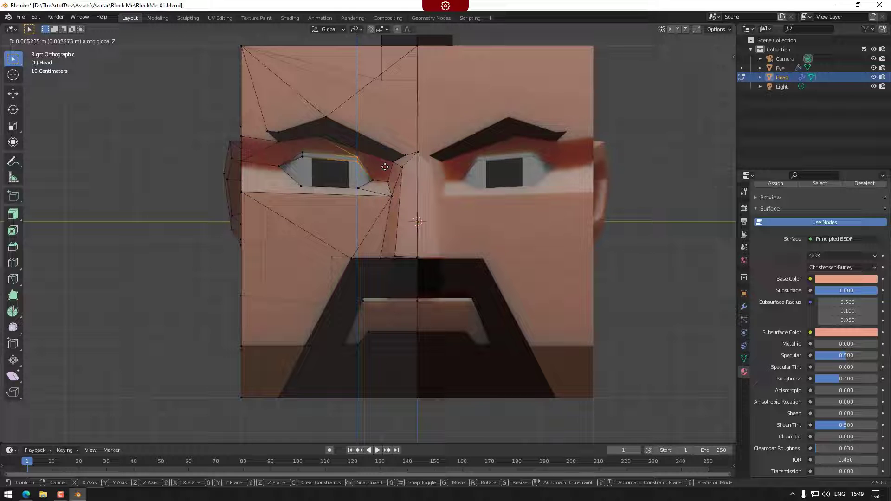
left_click(385, 166)
Step: Put the Head and Eye objects into Edit Mode together and select the overlapping vertices at the outer eye corner
left_click(284, 172)
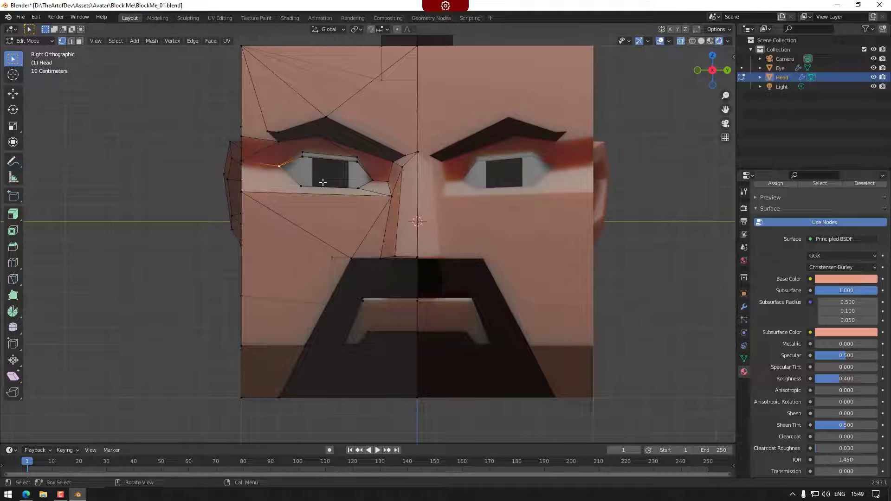
key("Tab")
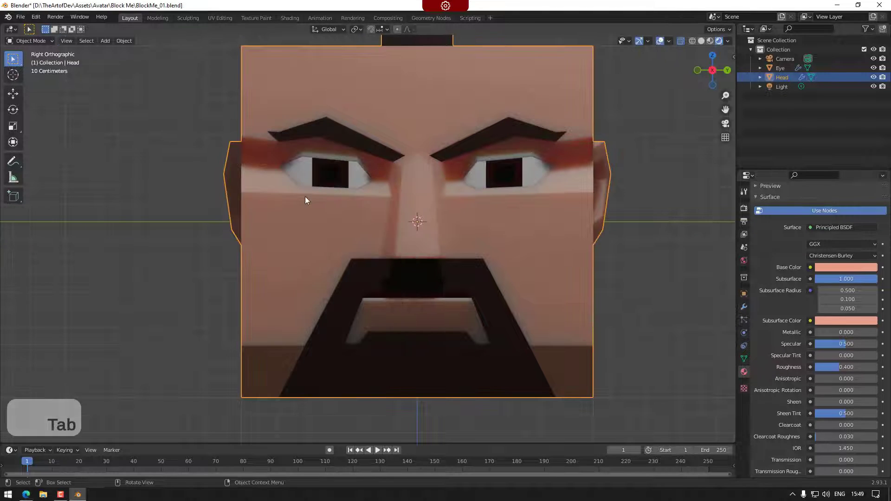
left_click(325, 183)
key("Tab")
key("Tab")
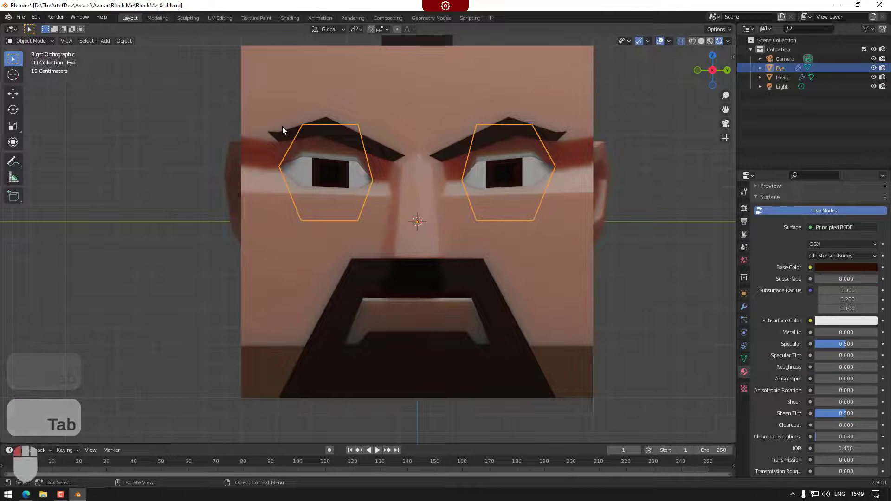
left_click(283, 126)
key("Tab")
key("Tab")
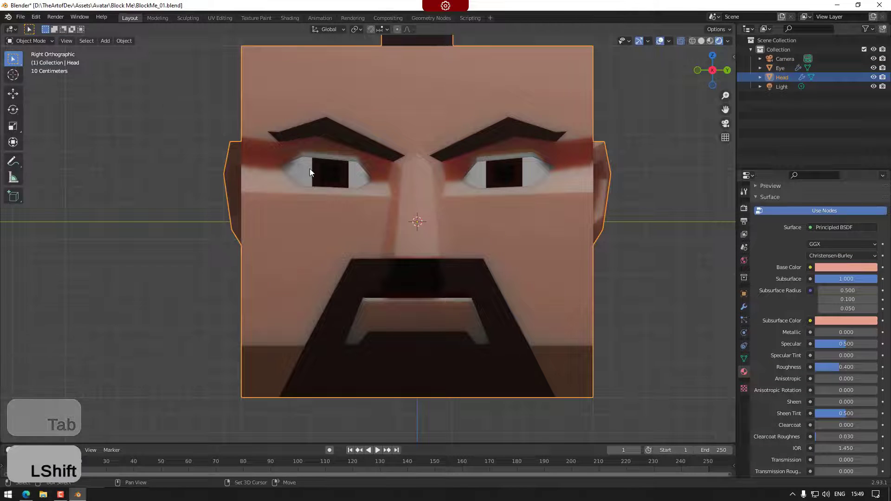
left_click(310, 169, "shift")
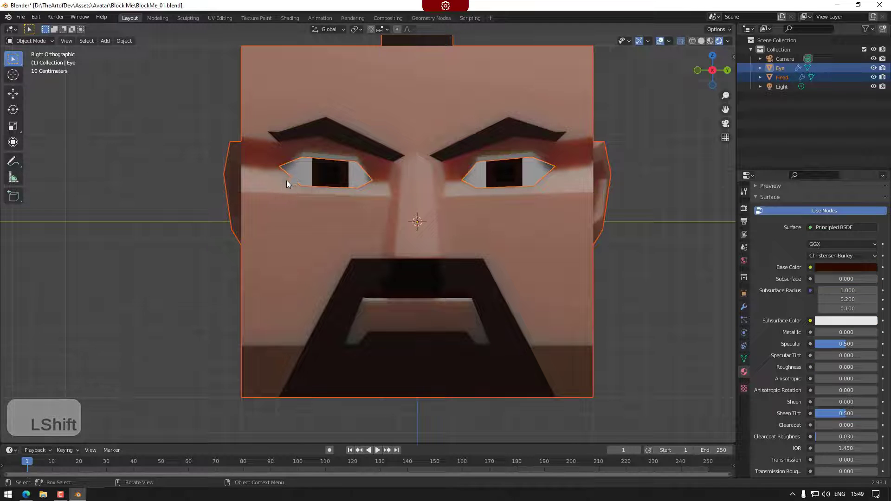
key("Tab")
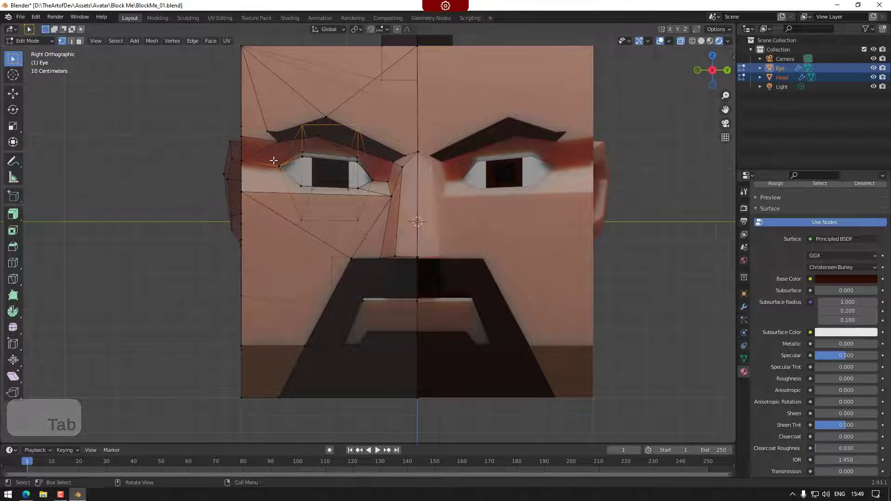
left_click_drag(273, 160, 284, 176)
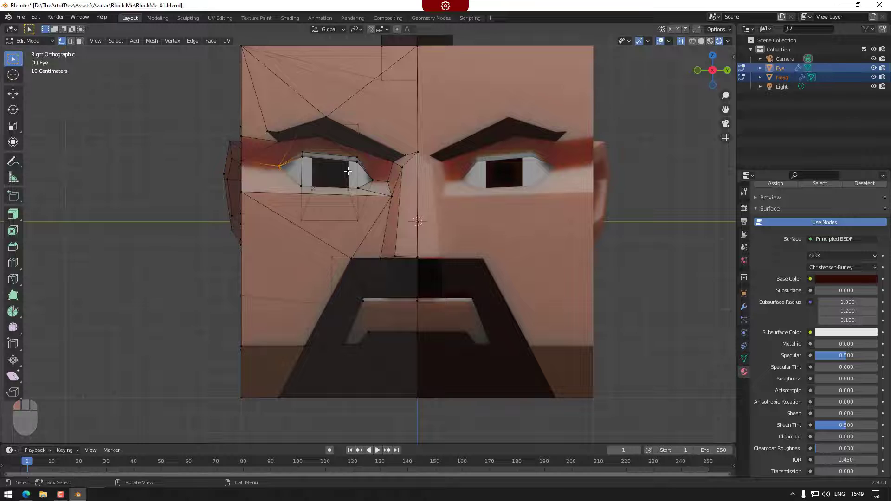
key("g")
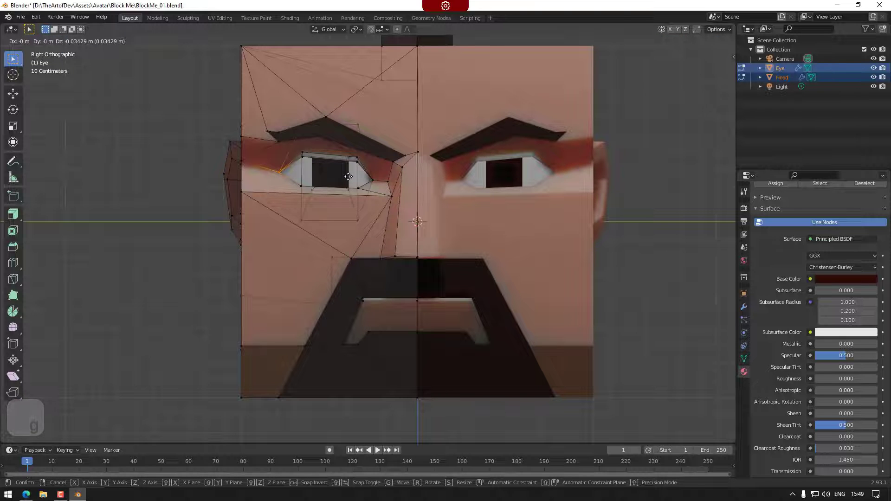
key("z")
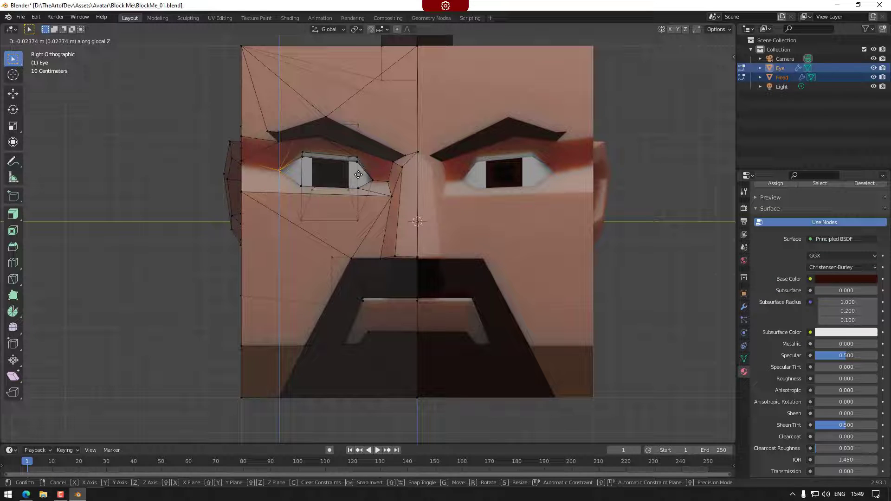
right_click(338, 188)
Step: Move the outer eye-corner vertices of both meshes inward about 0.0185 m along Y and down about 0.0026 m
left_click(292, 175)
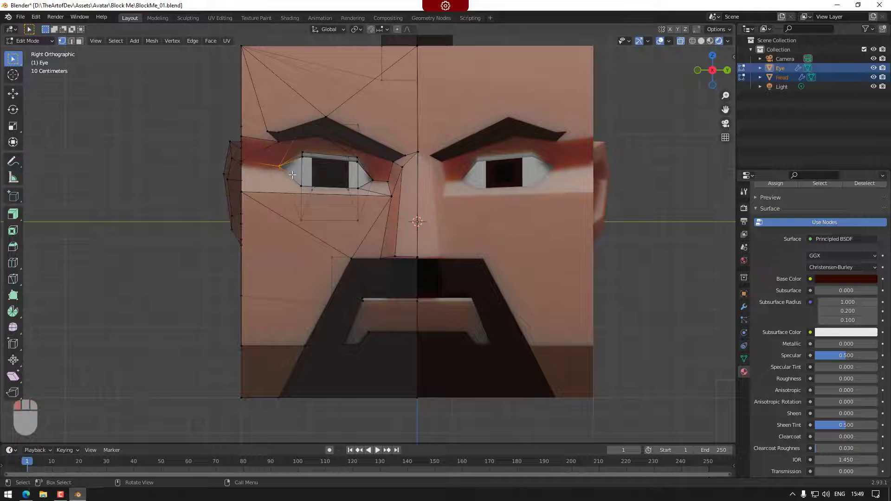
key("g")
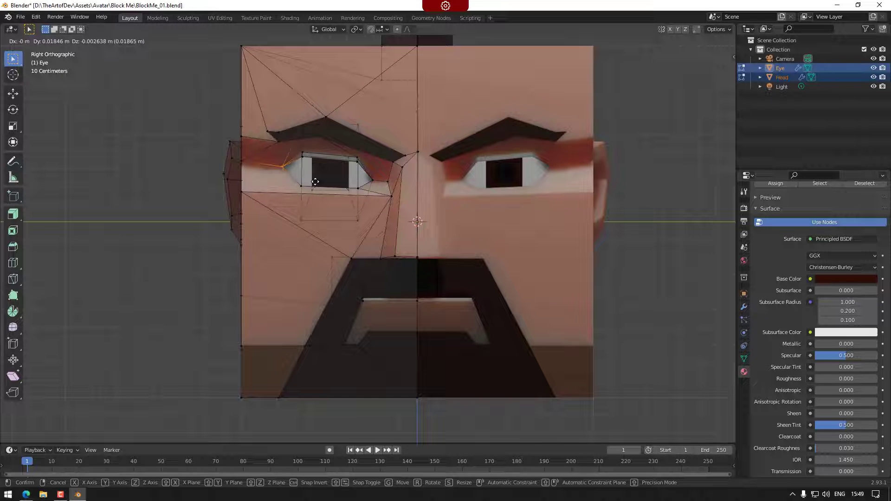
left_click(316, 182)
Step: Move the inner-side eye and eyelid vertices of both meshes about 0.029 m along Y toward the nose, then return to Object Mode
left_click_drag(353, 119, 377, 229)
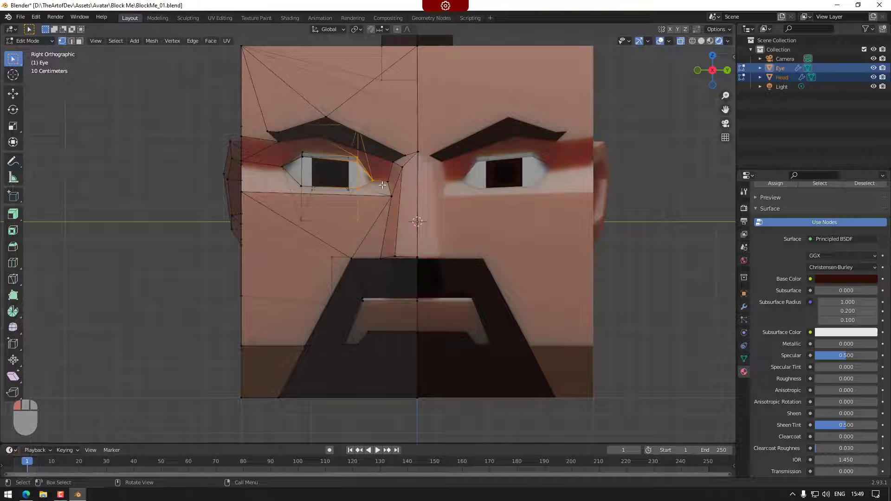
key("g")
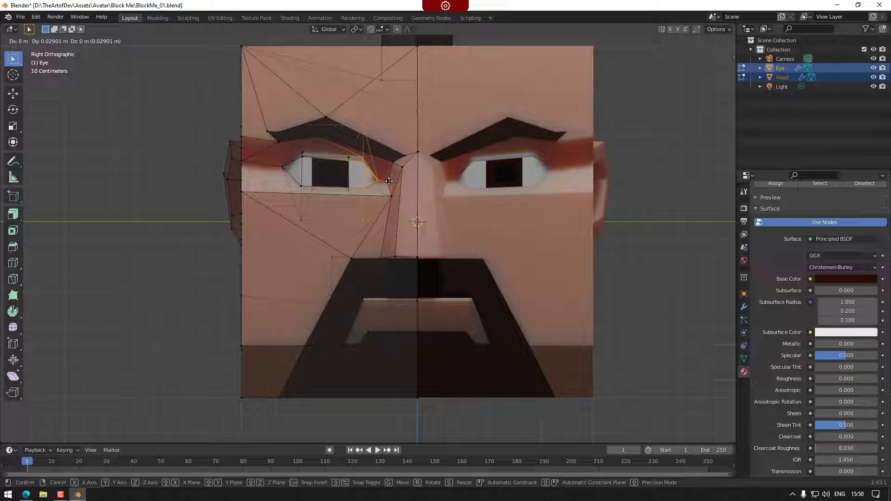
left_click(389, 181)
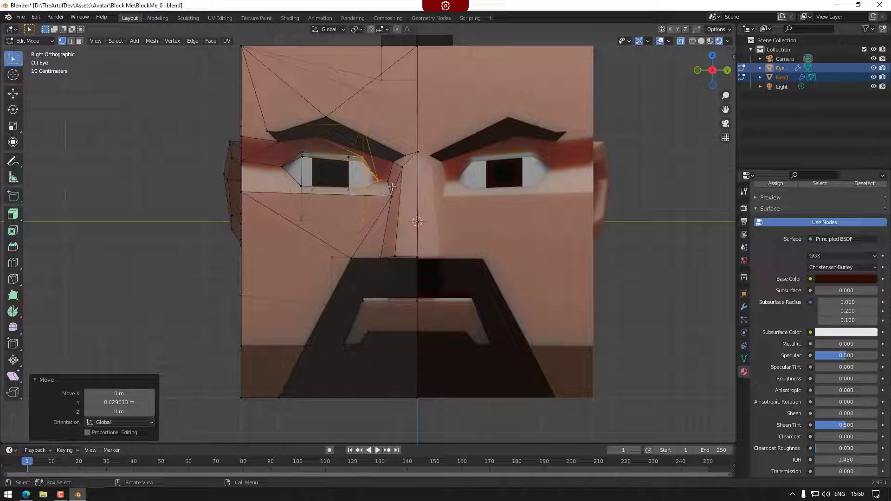
middle_click_drag(417, 210, 428, 255)
key("Tab")
scroll(448, 243, "down", 5)
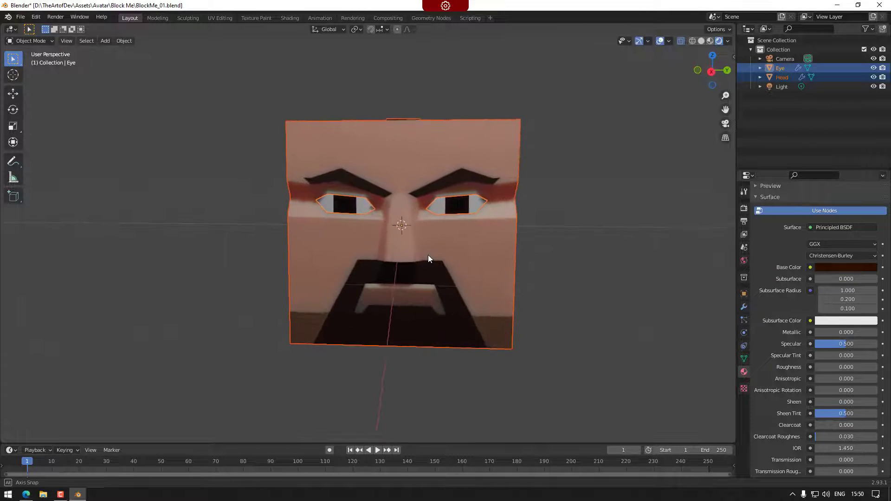
Step: In right orthographic view, lower the outer cheek vertices beside the eye about 0.0095 m along global Z in Edit Mode
left_click(711, 73)
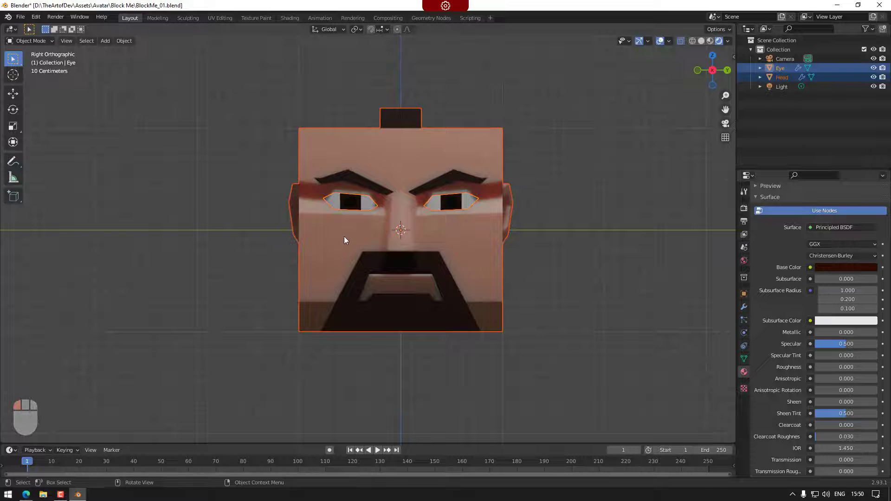
key("Tab")
scroll(325, 224, "up", 1)
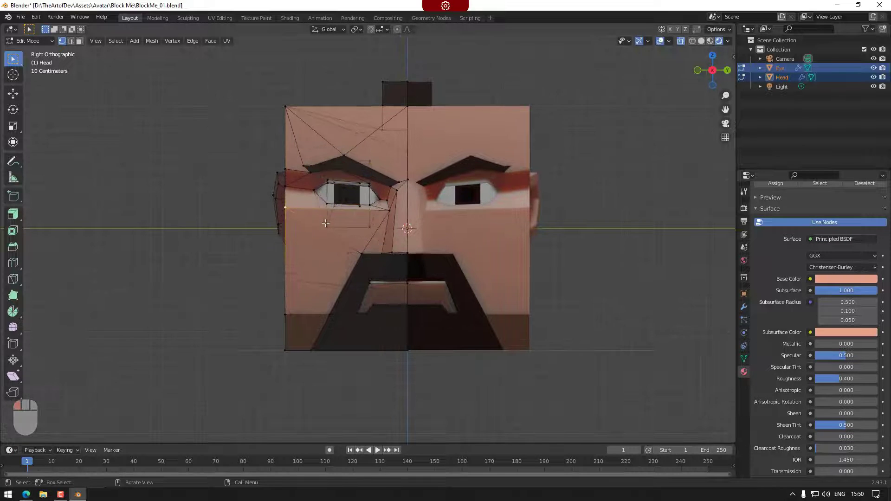
scroll(326, 223, "up", 1)
key("g")
key("z")
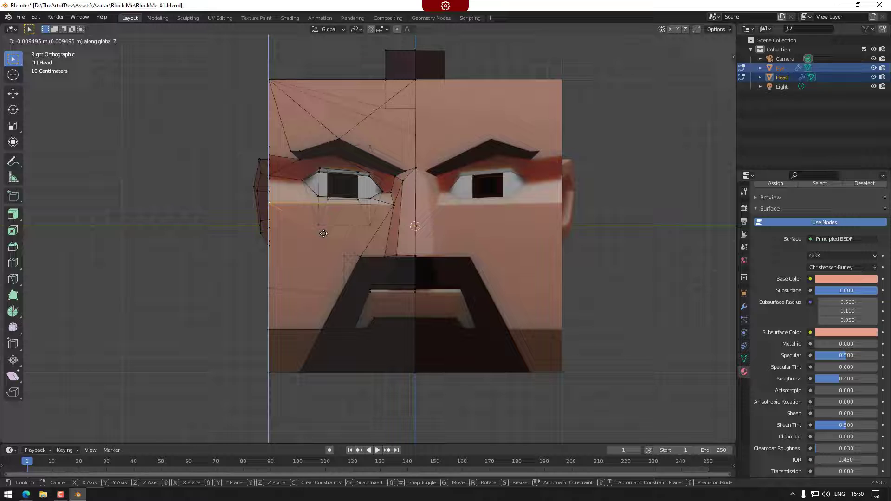
left_click(324, 234)
left_click(270, 175)
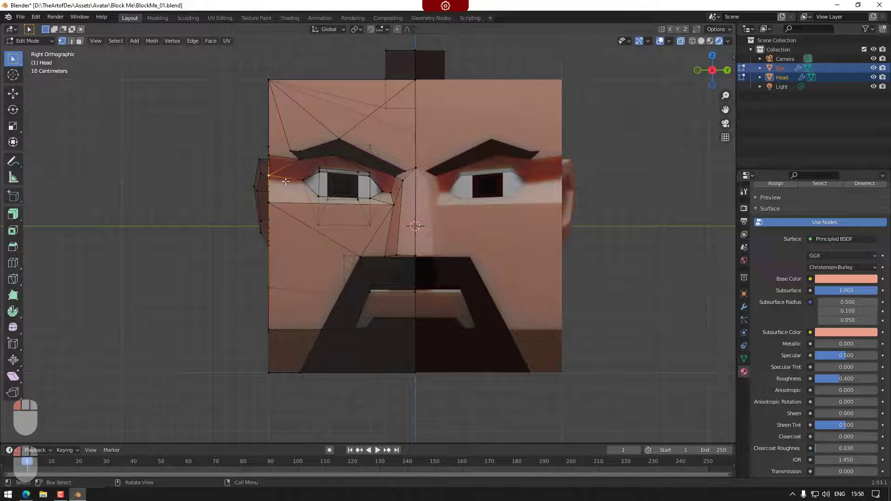
key("g")
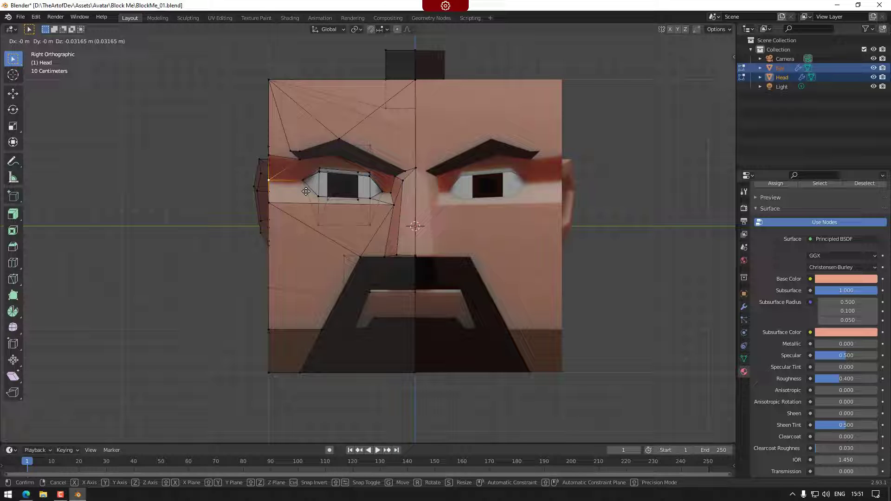
right_click(307, 190)
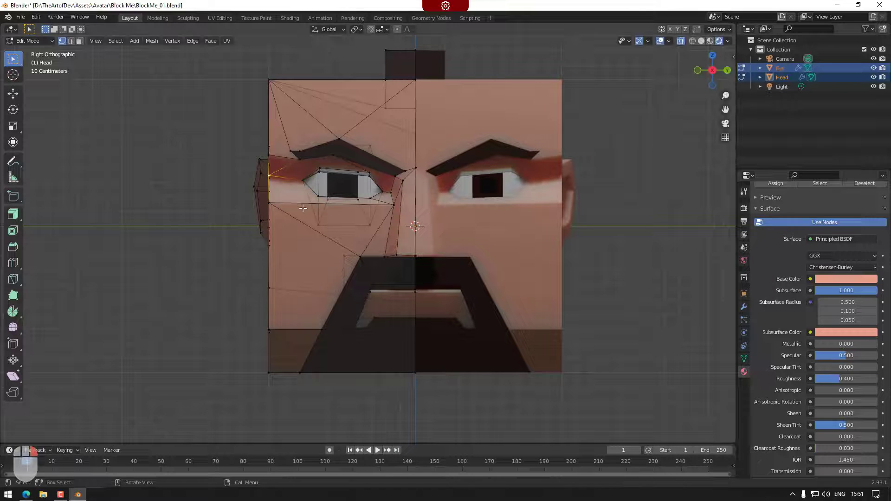
Step: Lower the brow-level vertex on the head's outer side edge about 0.0285 m along global Z
left_click(270, 159)
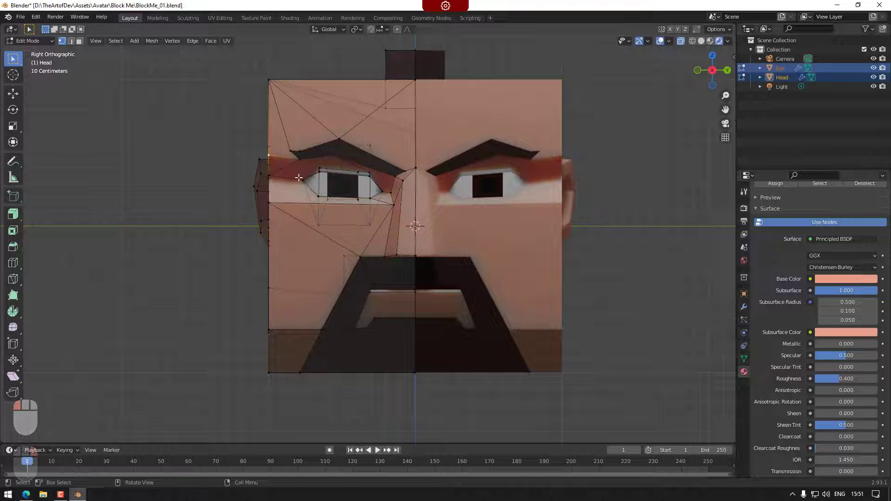
key("g")
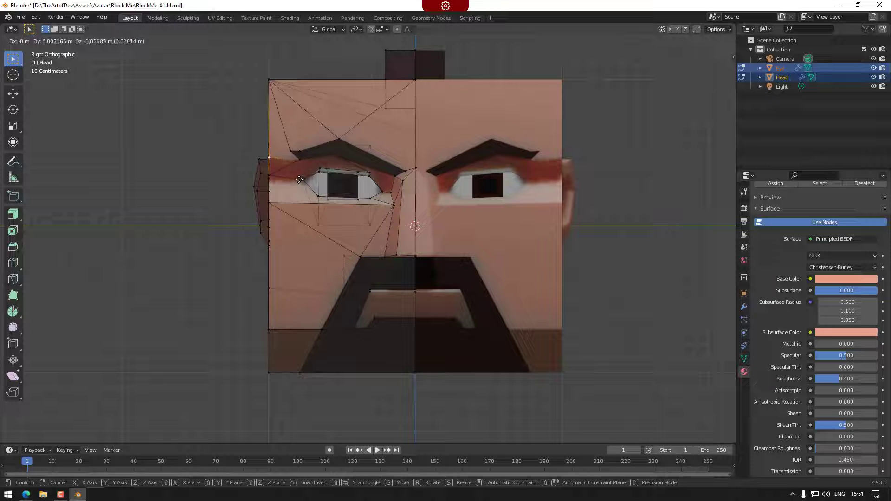
key("z")
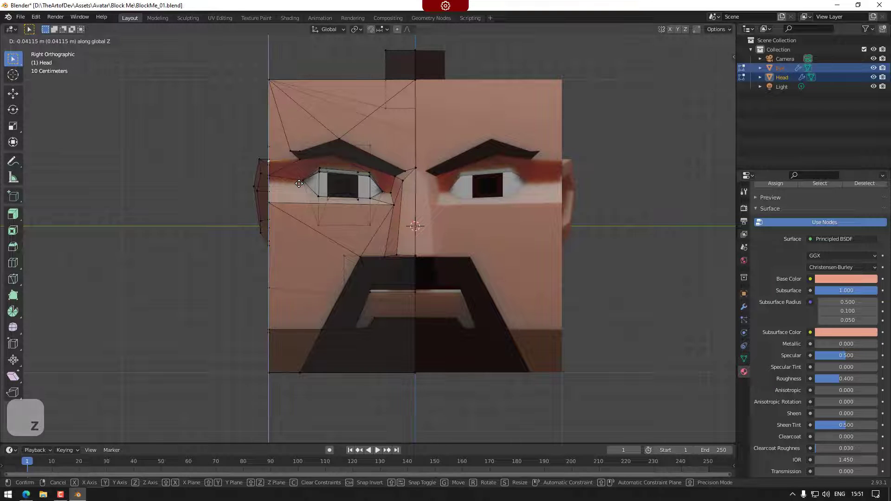
left_click(300, 181)
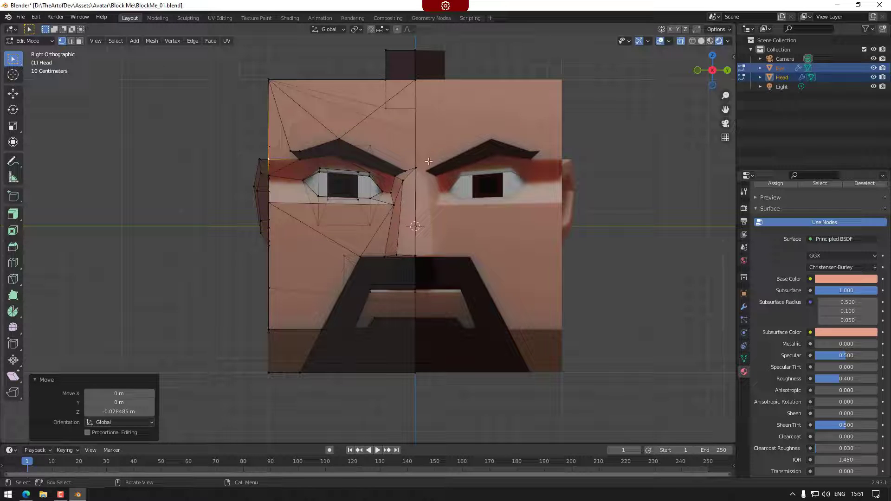
Step: Try raising the top centre edge of the hair block at the back of the head along global Z
scroll(409, 258, "down", 2)
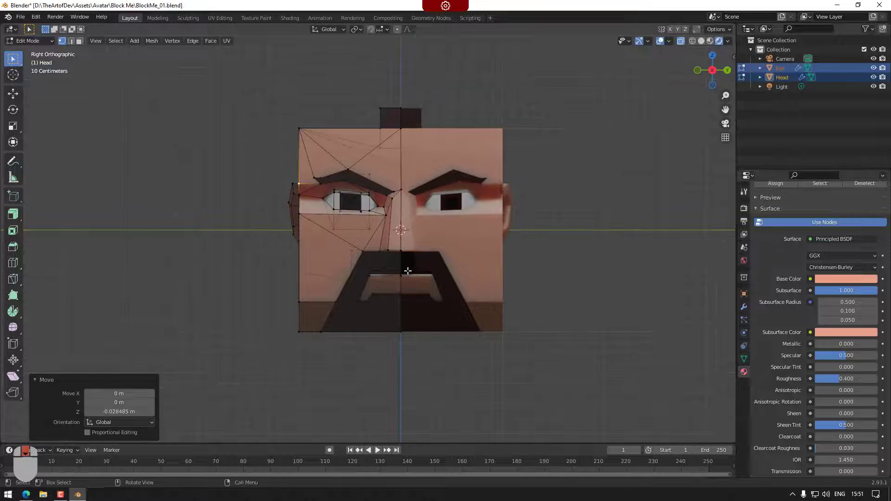
middle_click_drag(400, 263, 583, 294)
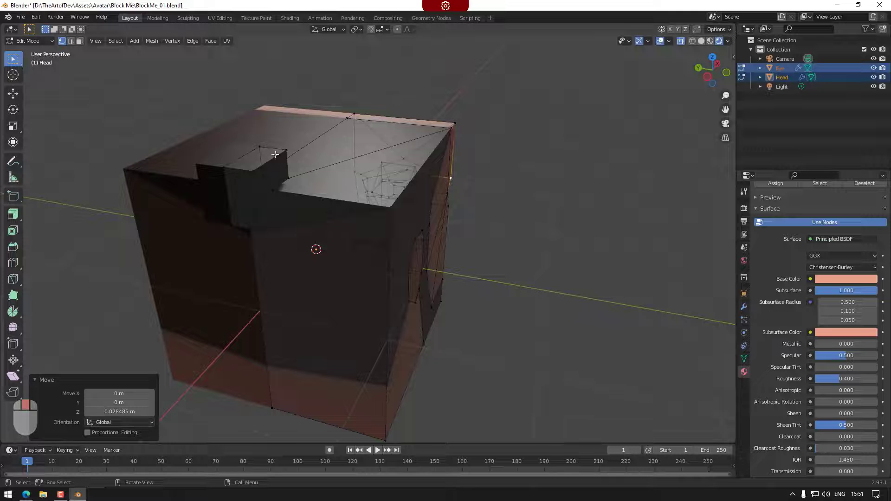
left_click(227, 165, "shift")
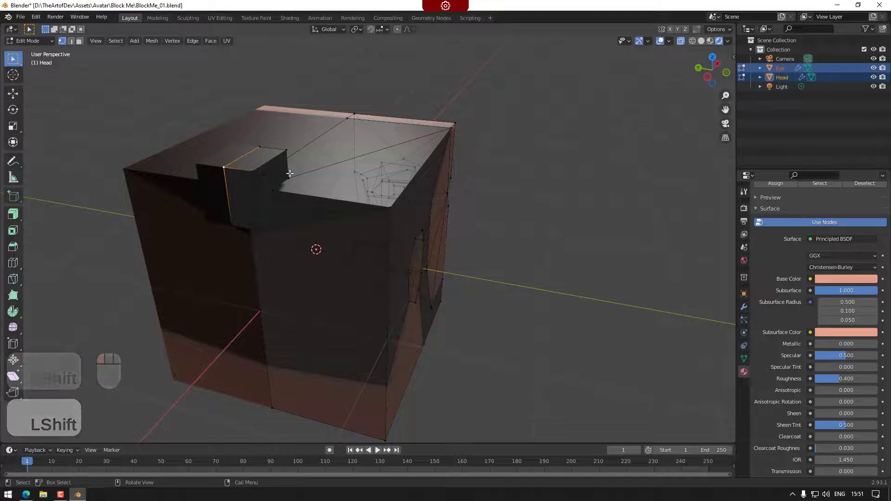
key("g")
key("z")
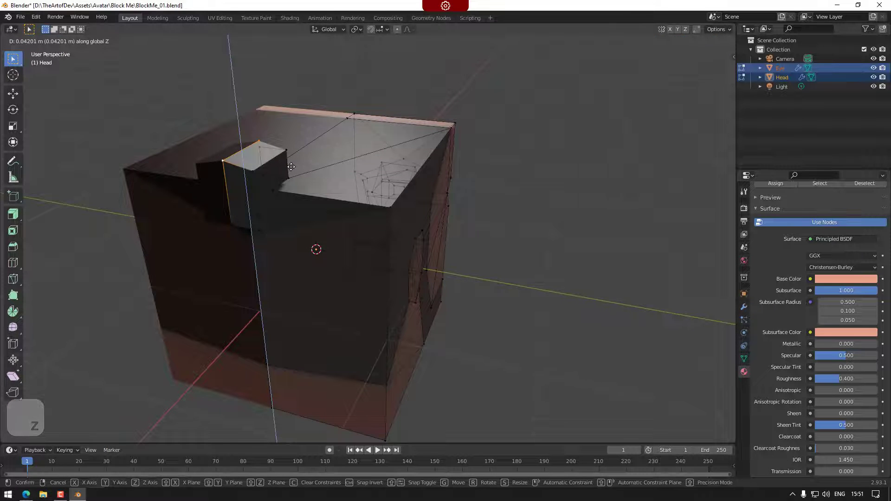
left_click(348, 238)
middle_click_drag(348, 238, 416, 284, "shift")
key("ctrl+z")
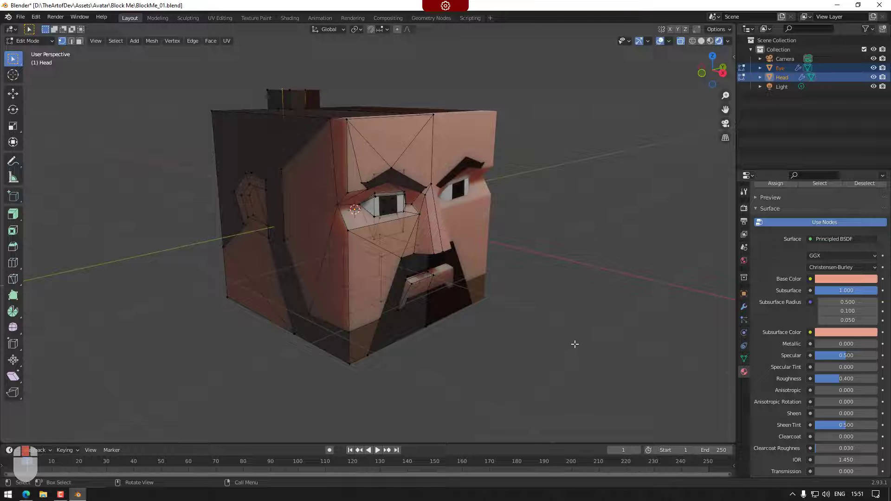
Step: Cut a new edge with the Knife from the eye's lower outer vertex to the outer cheek corner vertex
scroll(444, 288, "up", 5)
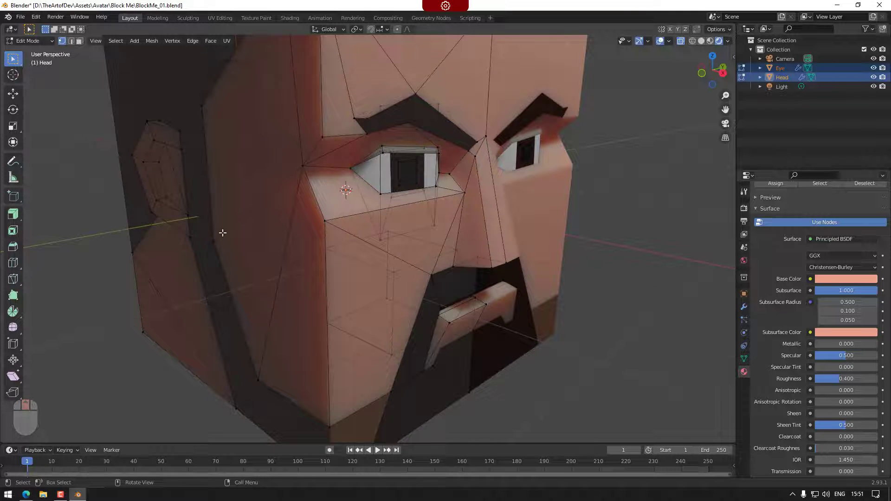
left_click(14, 278)
left_click(380, 193)
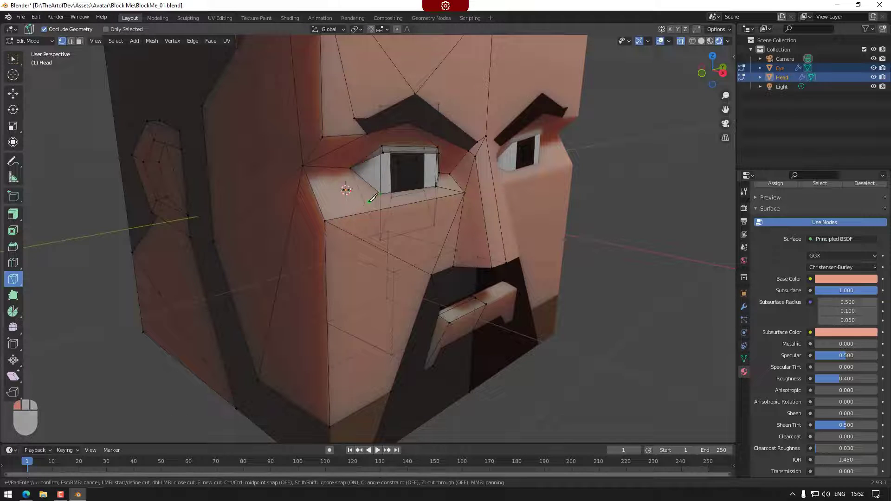
left_click(324, 220)
key("Return")
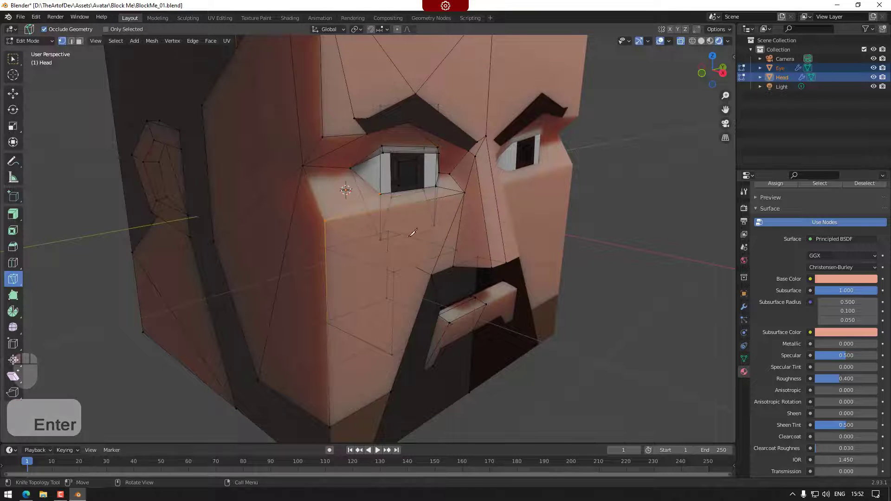
Step: Move the centre vertex at the top of the nose bridge down about 0.041 m along global Z
middle_click_drag(482, 273, 446, 252)
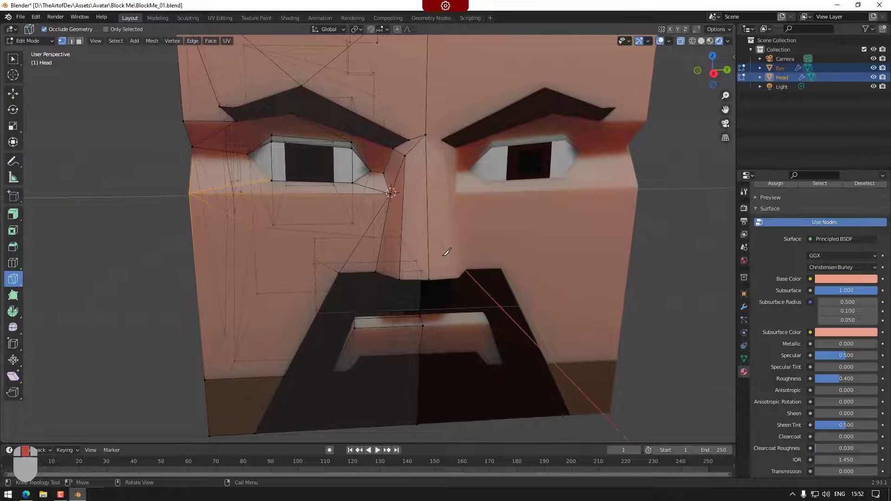
left_click(13, 60)
left_click(440, 159)
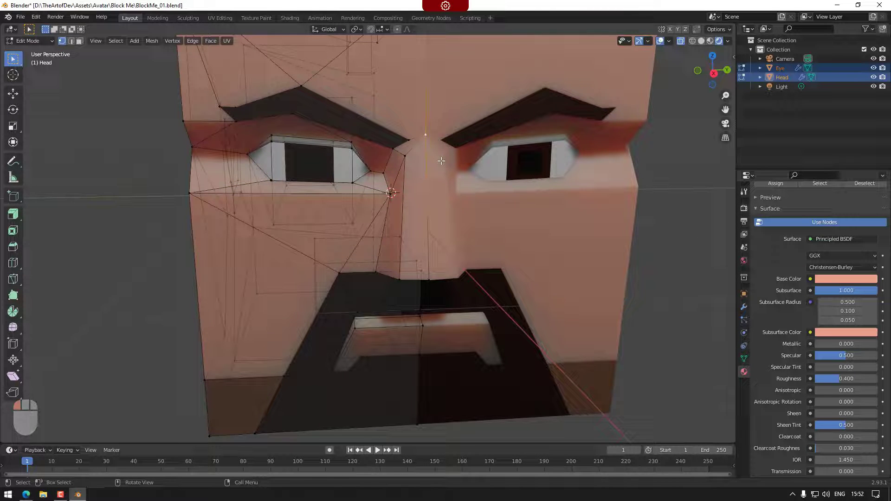
key("g")
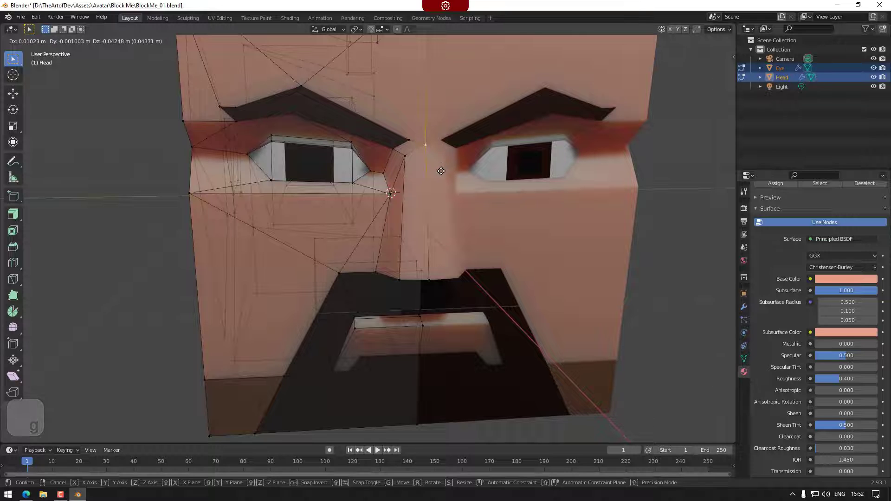
key("z")
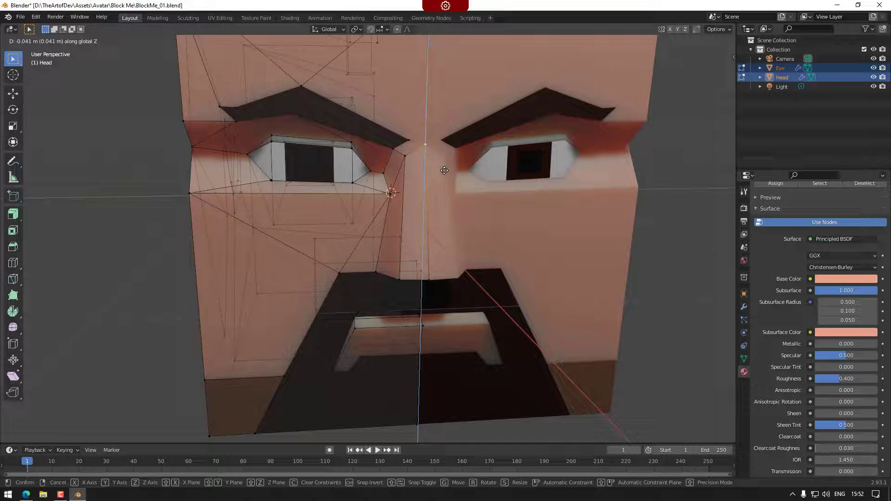
left_click(444, 170)
Step: Level the inner and outer vertices of the cheek edge below the eye by scaling them to 0 along global Z
scroll(446, 177, "down", 3)
middle_click_drag(431, 237, 541, 226, "shift")
middle_click_drag(515, 174, 473, 187)
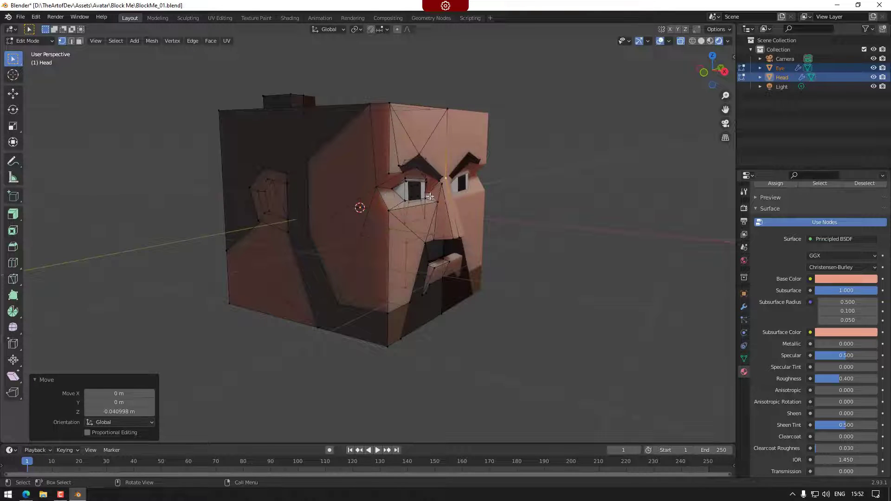
left_click(704, 75)
scroll(457, 191, "up", 5)
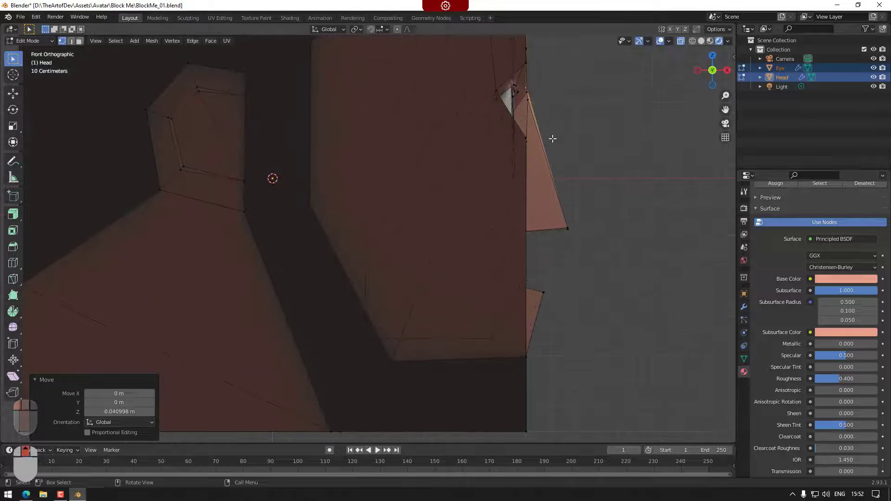
scroll(551, 136, "up", 2)
middle_click_drag(632, 112, 629, 113)
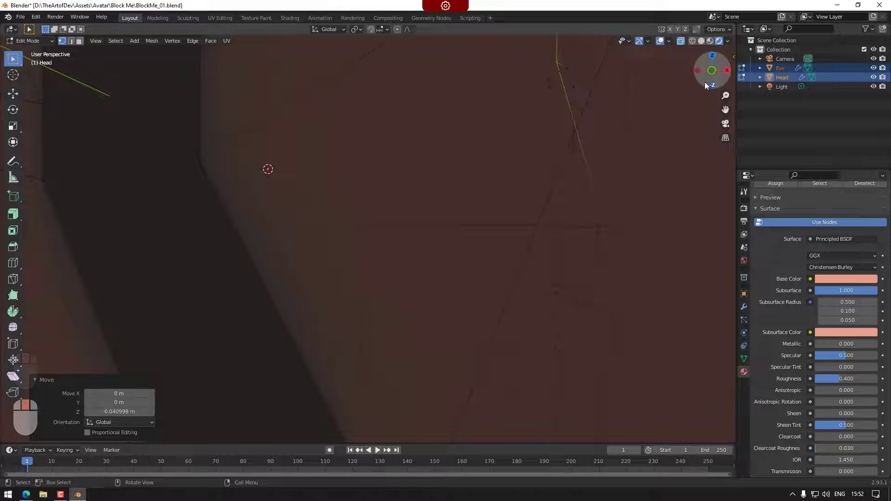
left_click(713, 71)
scroll(587, 116, "down", 1)
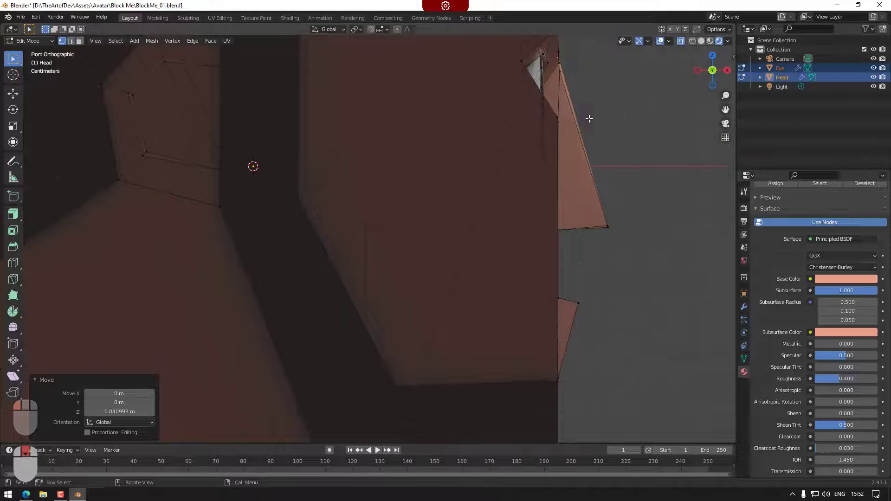
left_click(558, 118)
middle_click_drag(580, 139, 630, 134)
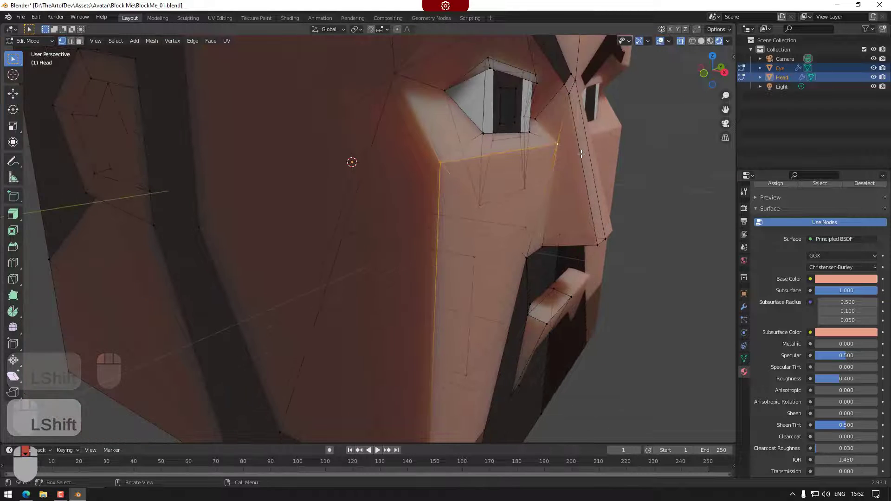
left_click(705, 76)
scroll(557, 135, "up", 2)
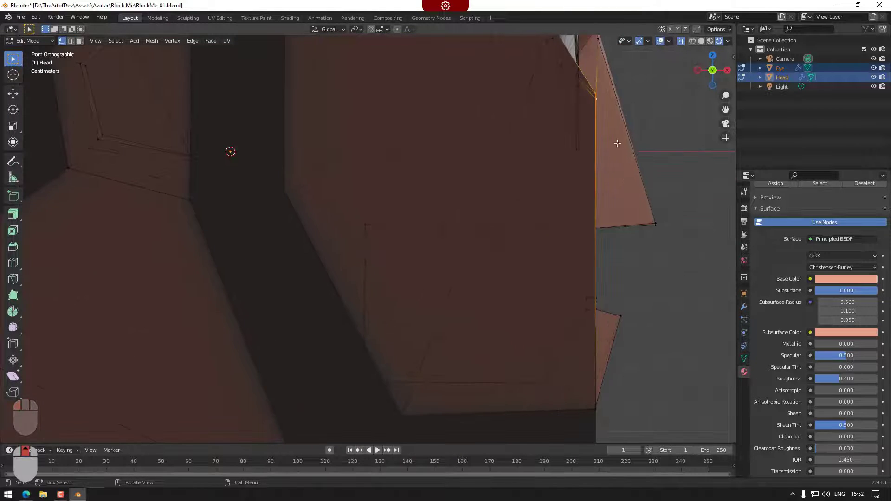
middle_click_drag(640, 119, 523, 208)
left_click(713, 74)
left_click(708, 74)
scroll(472, 185, "up", 3)
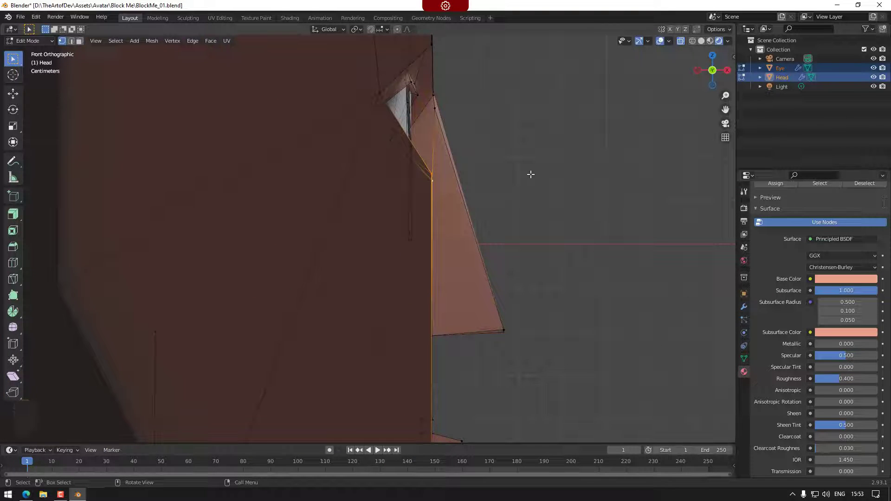
key("s")
key("z")
key("0")
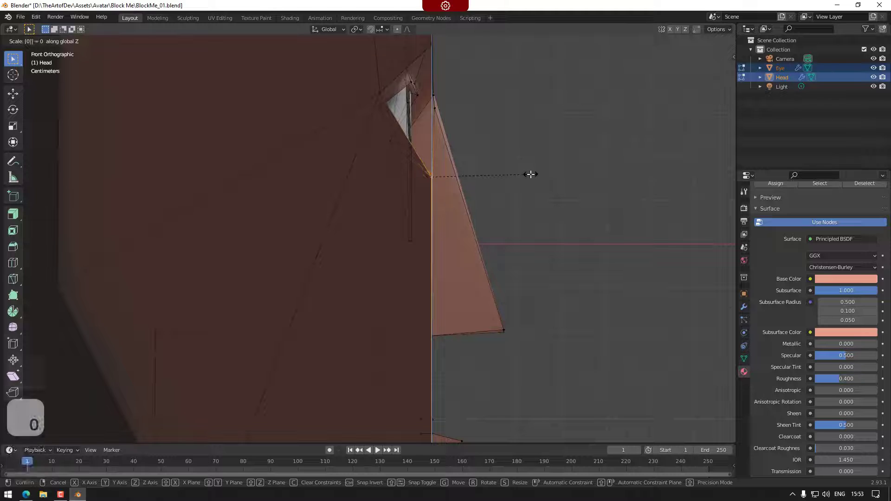
key("Return")
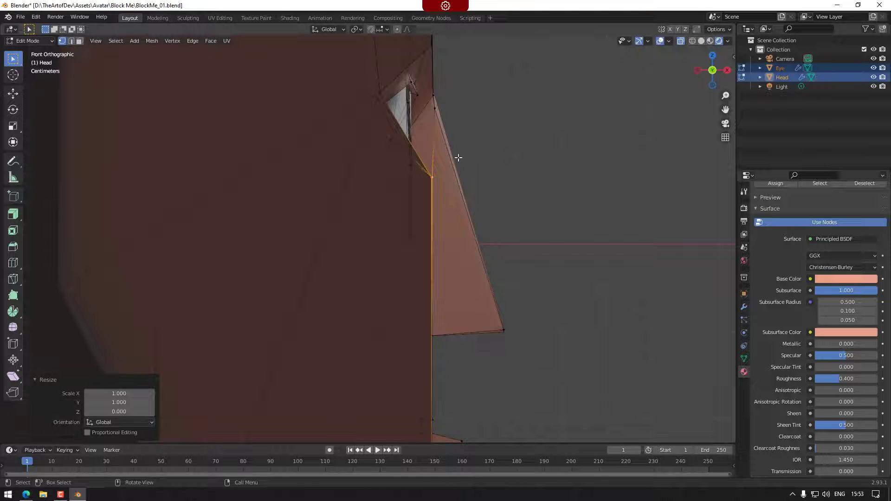
Step: Flatten all vertices along the face's front plane, from forehead to chin, by scaling them to 0 along global X
left_click(434, 108)
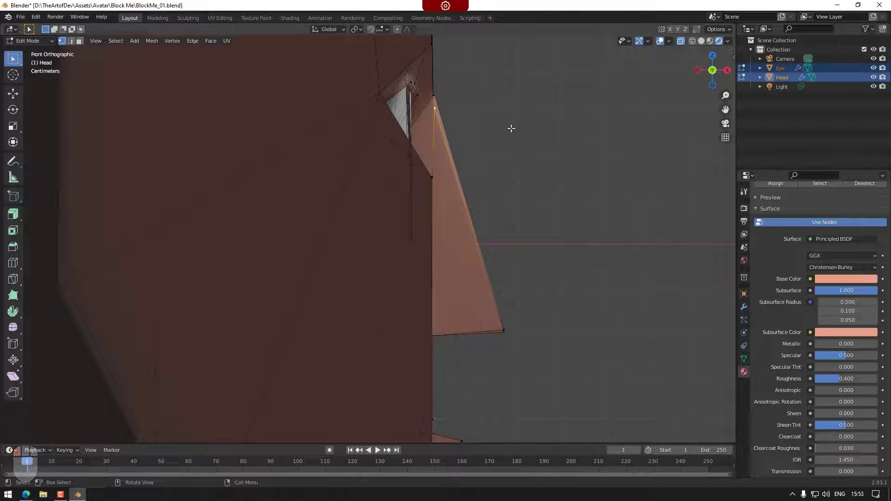
scroll(453, 186, "down", 6)
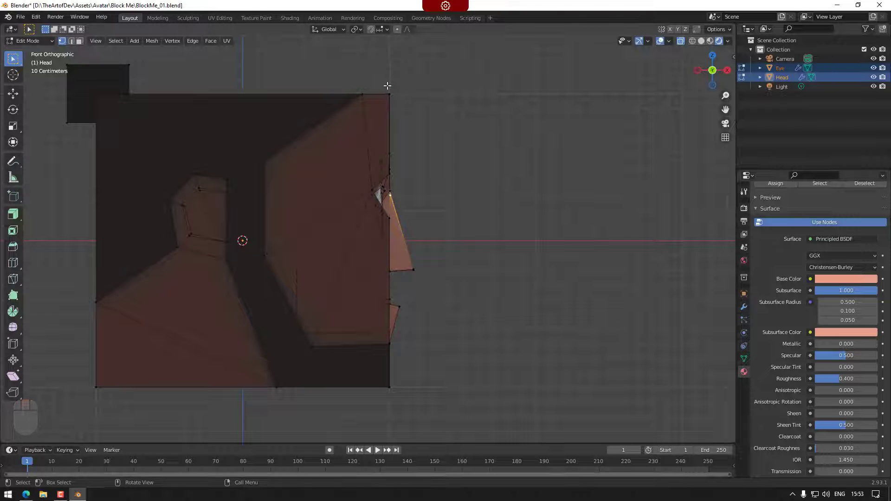
left_click_drag(388, 85, 393, 414)
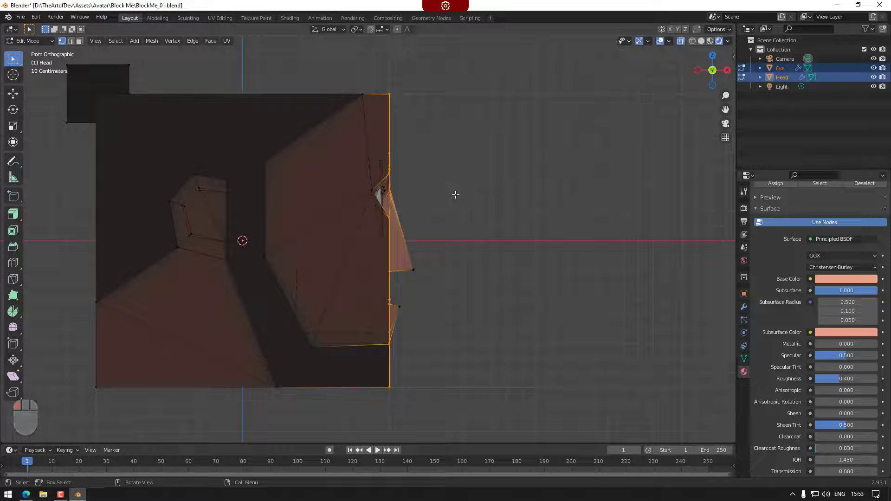
key("s")
key("y")
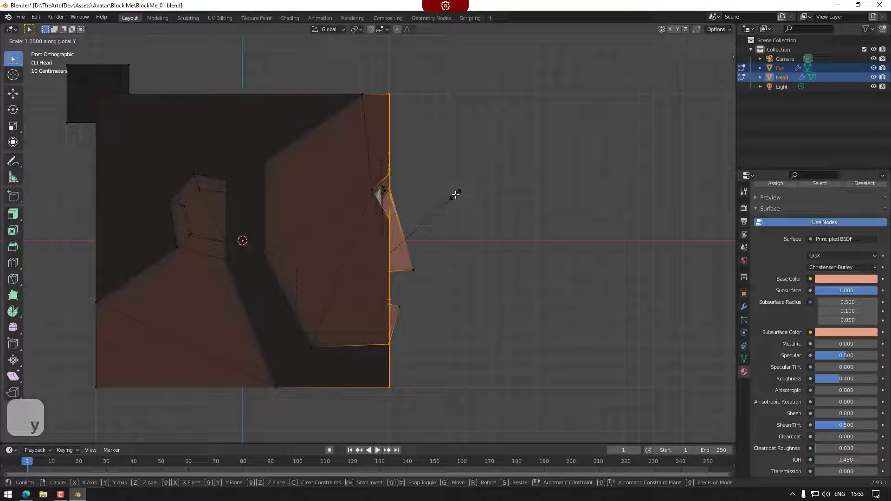
key("x")
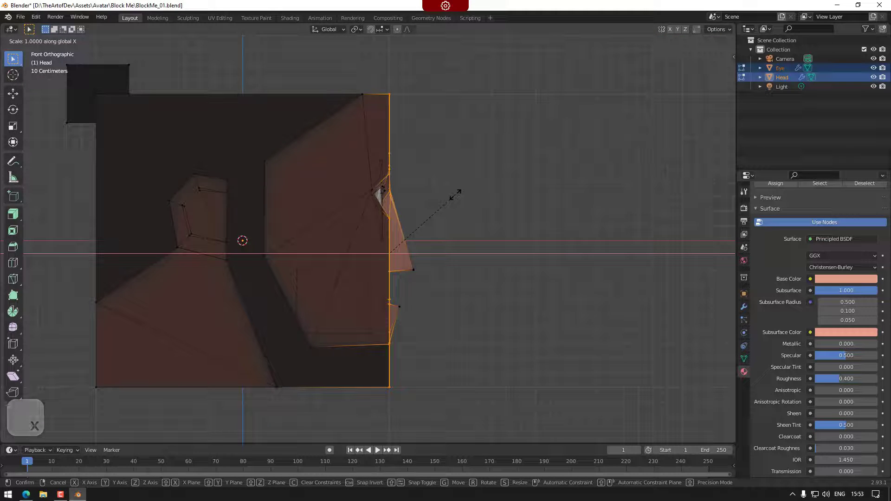
key("0")
key("Return")
scroll(412, 215, "up", 2)
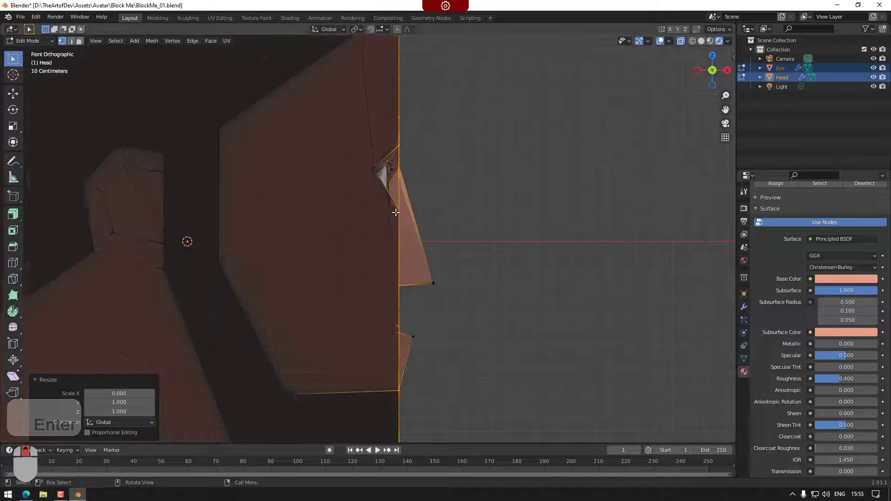
scroll(396, 209, "up", 2)
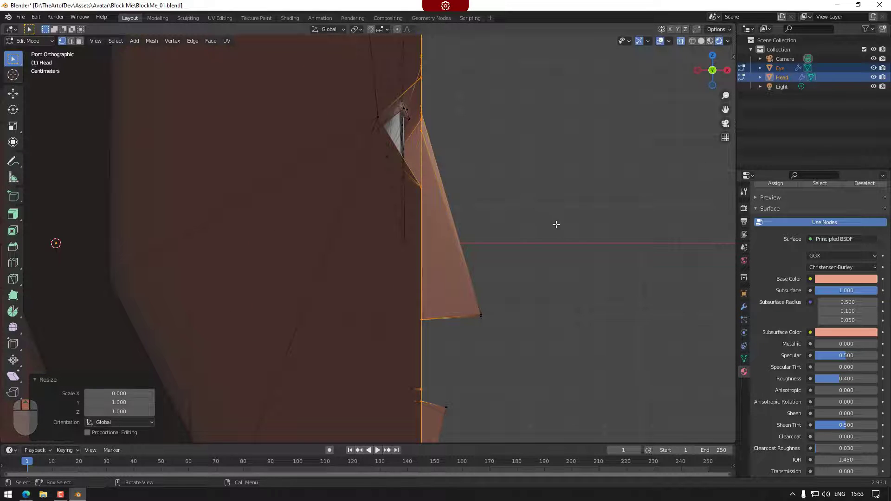
Step: Align the vertices at the eye's inner corner, outer corner and temple by scaling them to 0 along global X
middle_click_drag(576, 236, 491, 222)
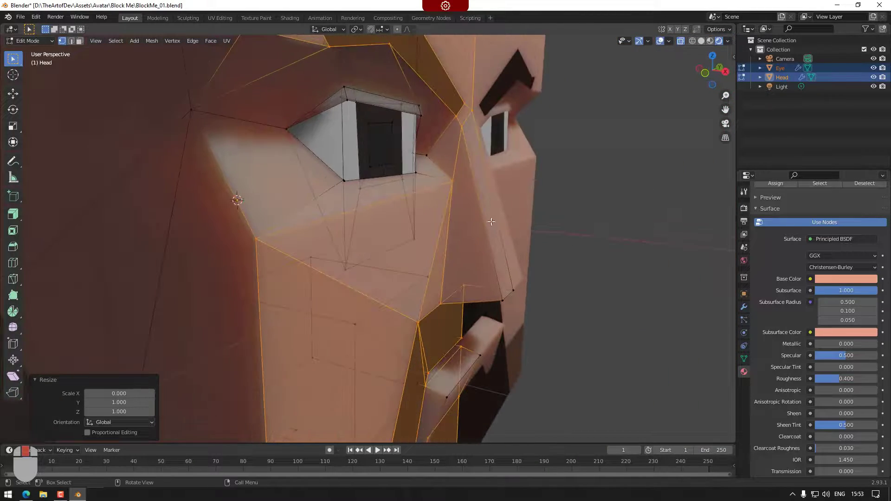
left_click(427, 153)
left_click(191, 110, "shift")
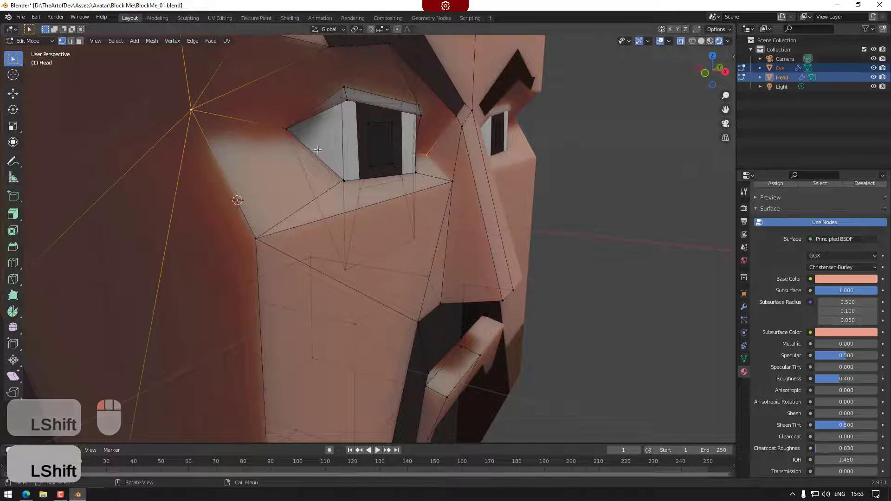
middle_click_drag(469, 181, 413, 156)
left_click(405, 155, "shift")
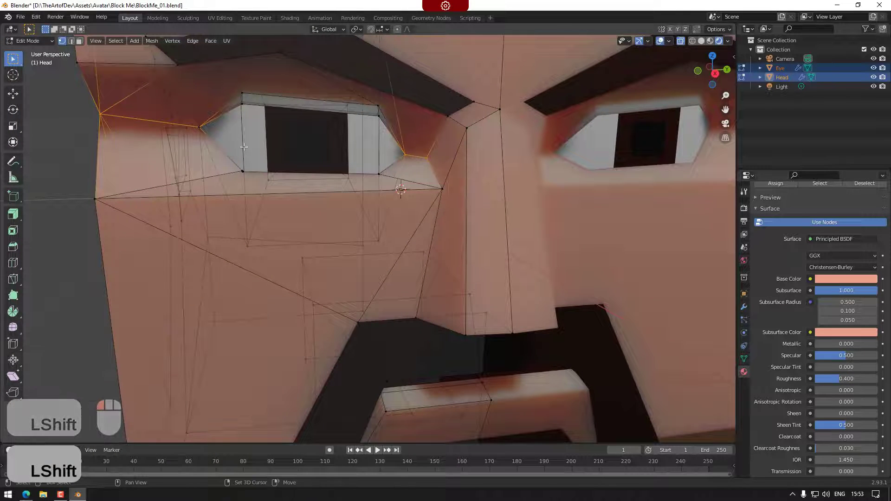
left_click_drag(196, 124, 205, 134, "shift")
scroll(404, 190, "down", 1)
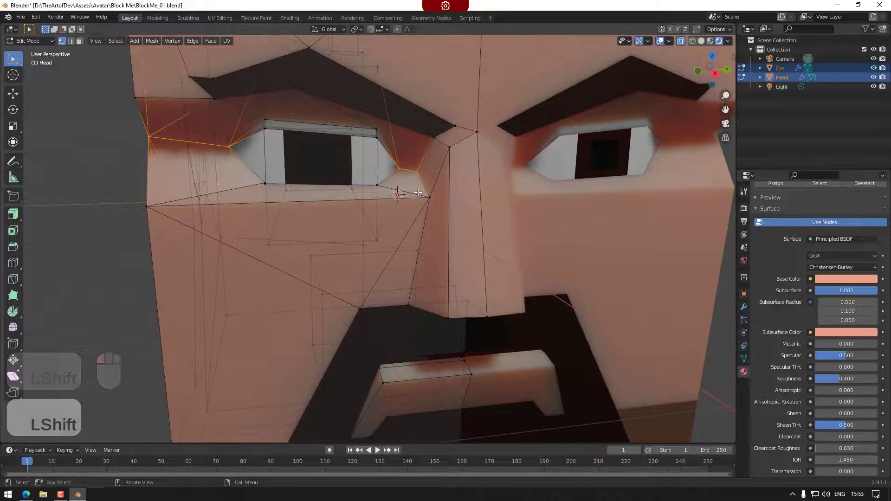
left_click(699, 71)
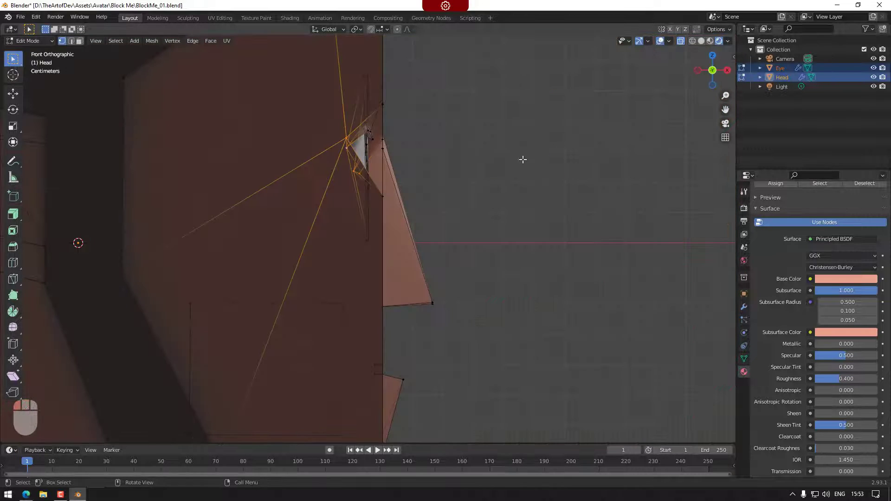
scroll(351, 151, "up", 1)
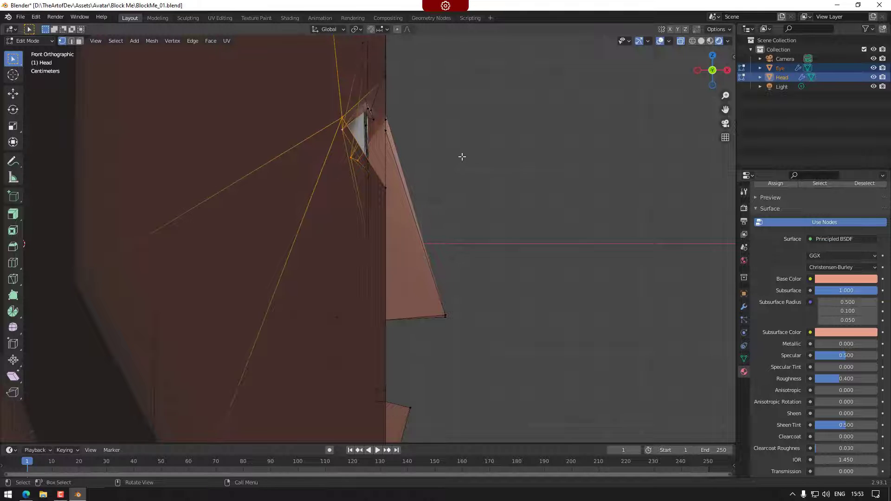
key("s")
key("x")
key("0")
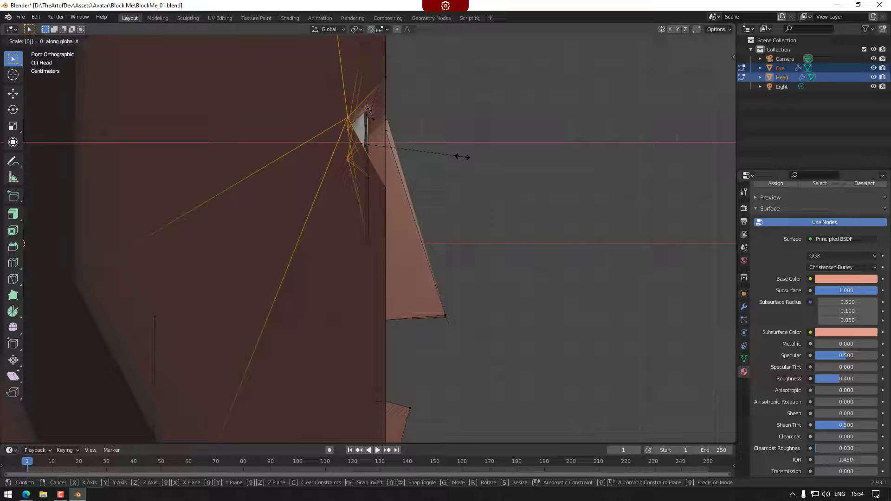
key("Return")
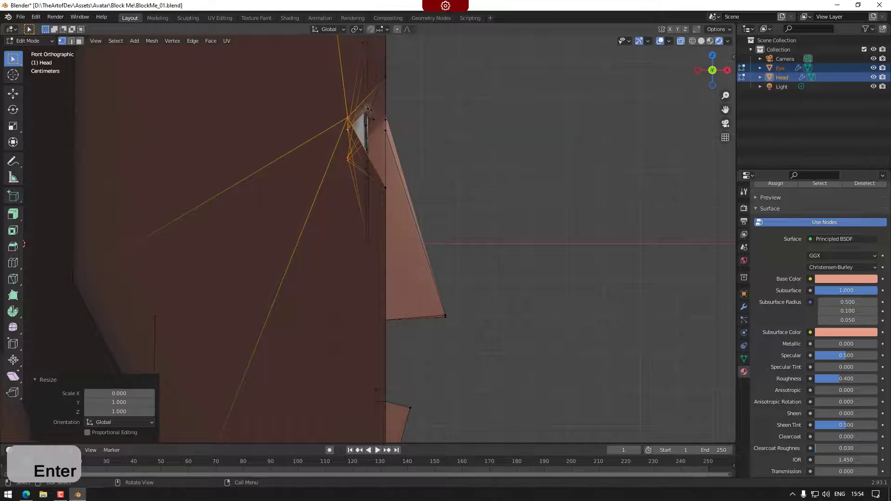
scroll(473, 153, "down", 2)
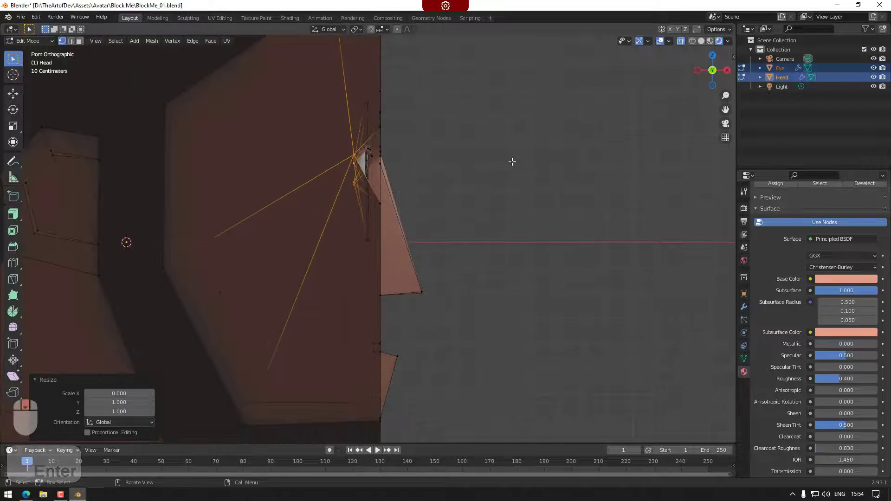
Step: Rotate the selected eye-corner and temple vertices 5° in the top view so the outer end sits further back
middle_click_drag(569, 223, 501, 237)
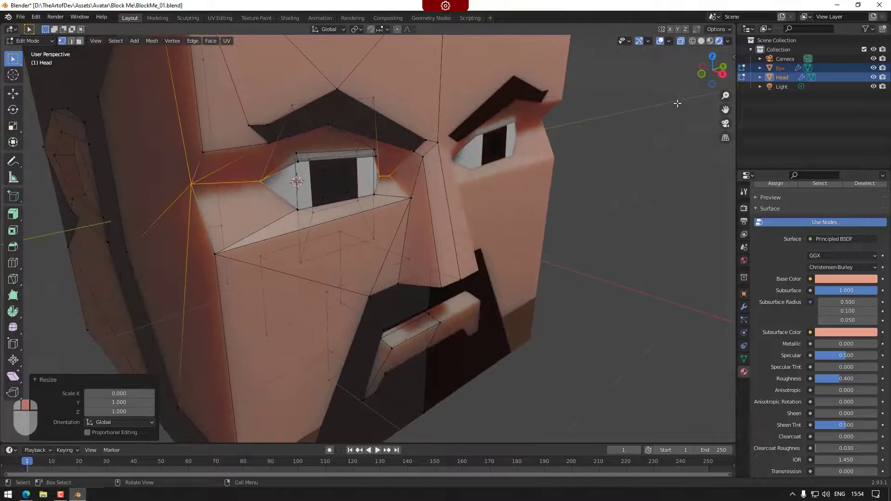
left_click(713, 60)
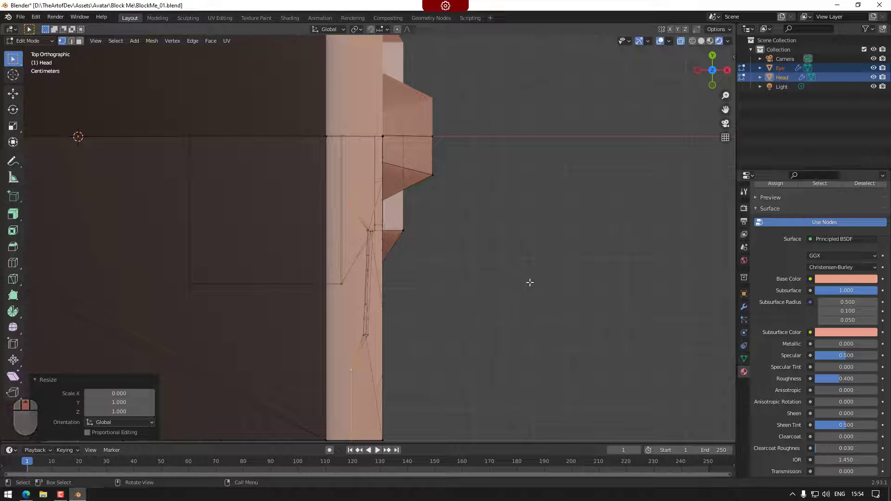
key("r")
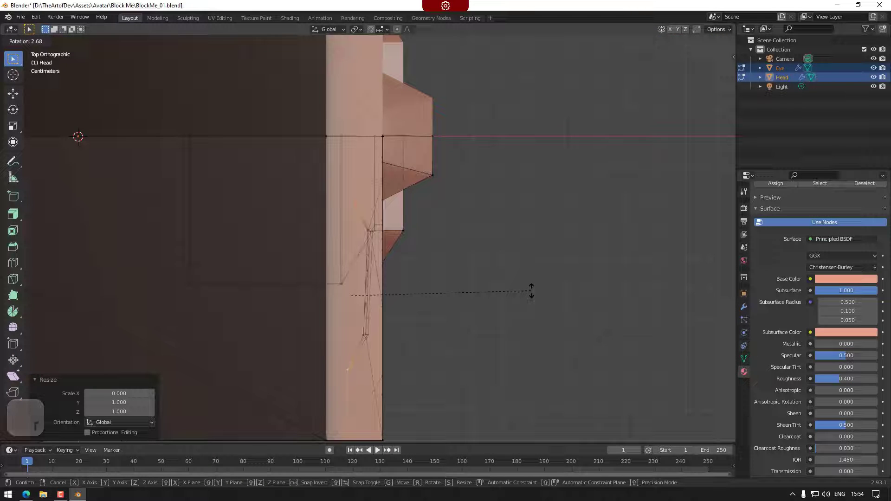
key("ctrl")
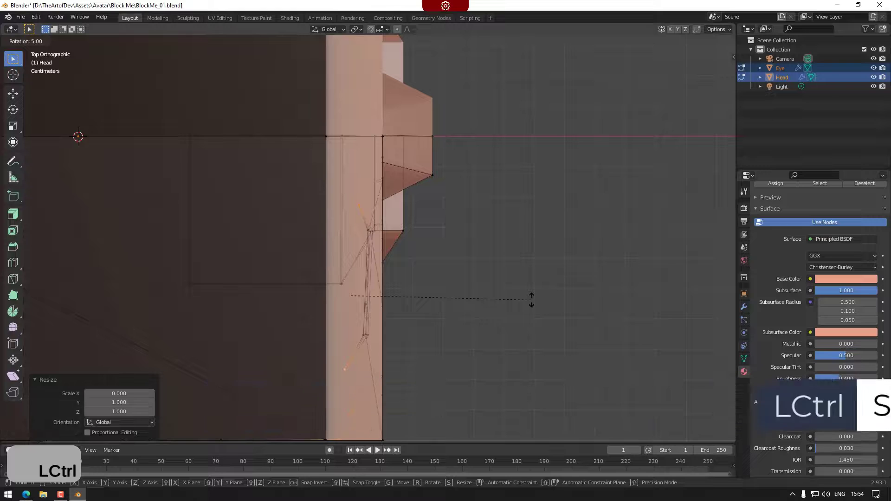
left_click(531, 299)
mouse_move(503, 319)
middle_mouse_down()
mouse_move(487, 318)
mouse_move(489, 310)
middle_mouse_up()
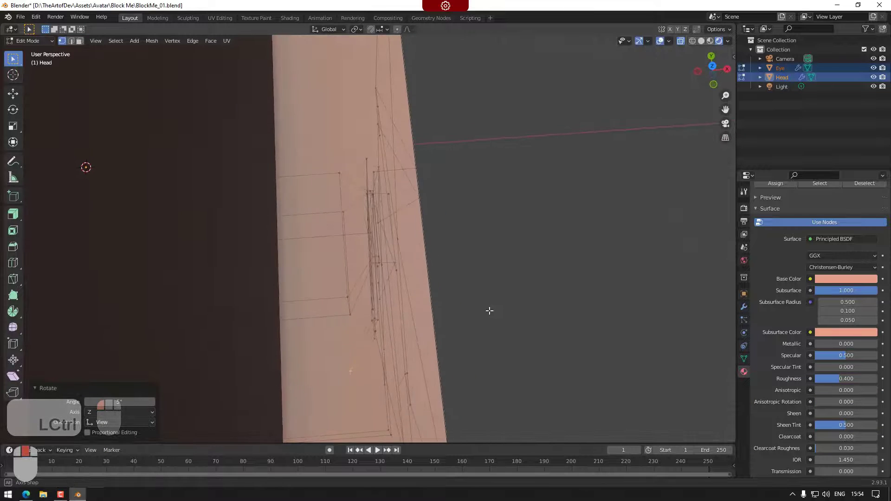
Step: Move the temple vertex at the head's side about -0.0015 m along global Y in the top view
left_click(713, 71)
middle_click_drag(525, 281, 545, 225, "shift")
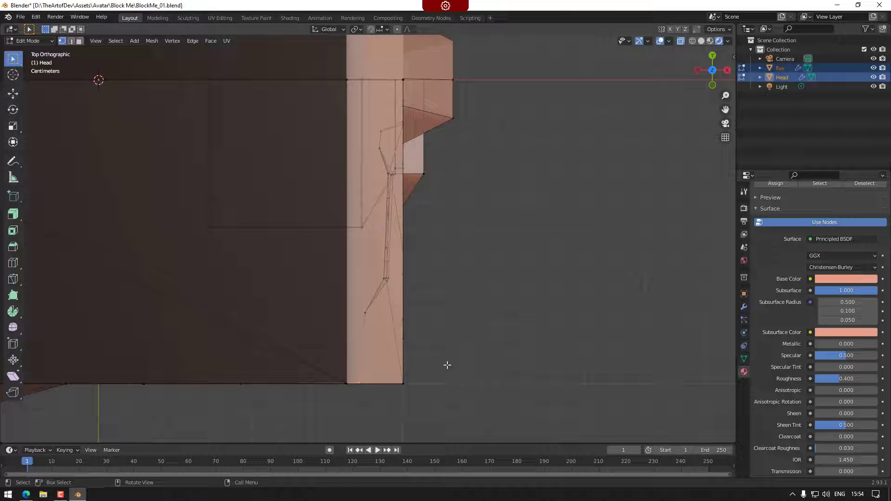
key("g")
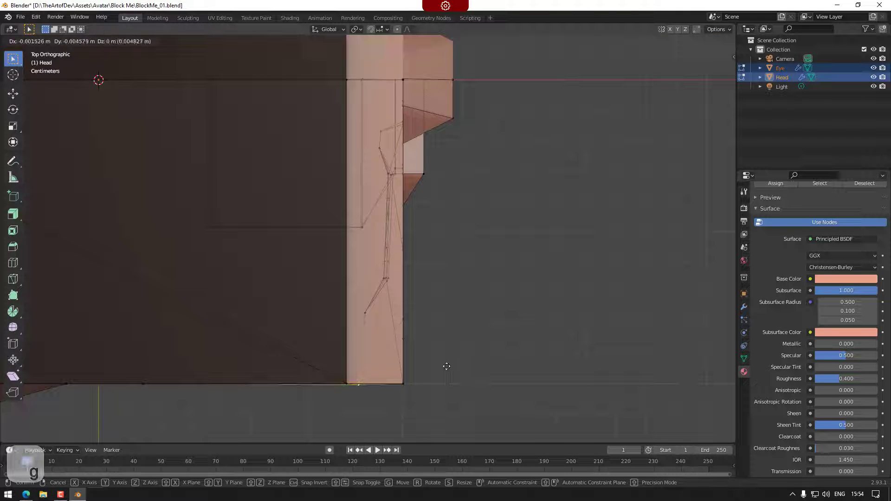
key("x")
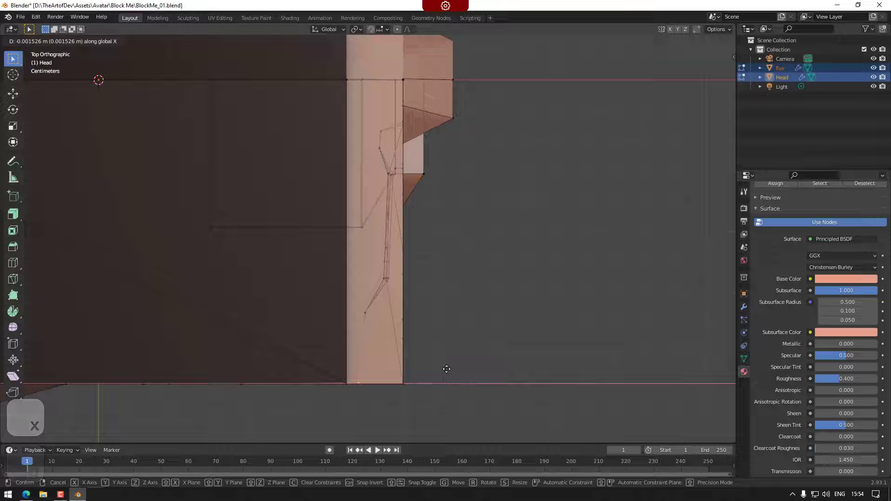
key("y")
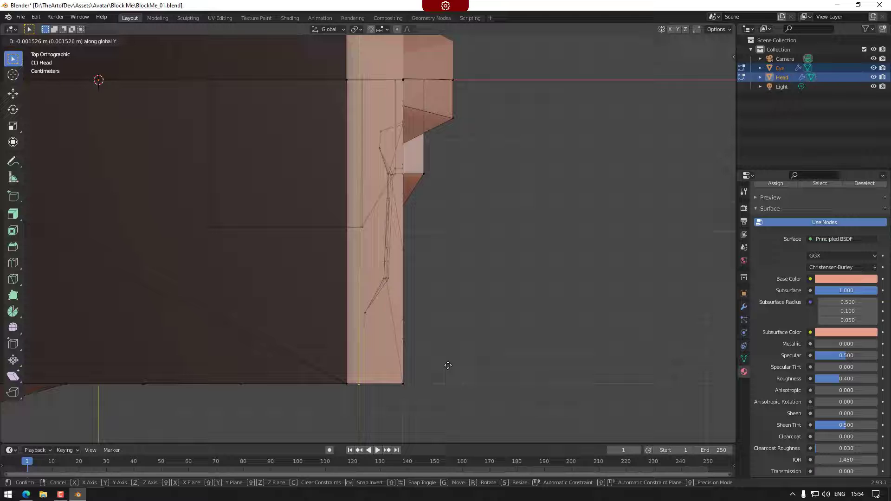
left_click(448, 365)
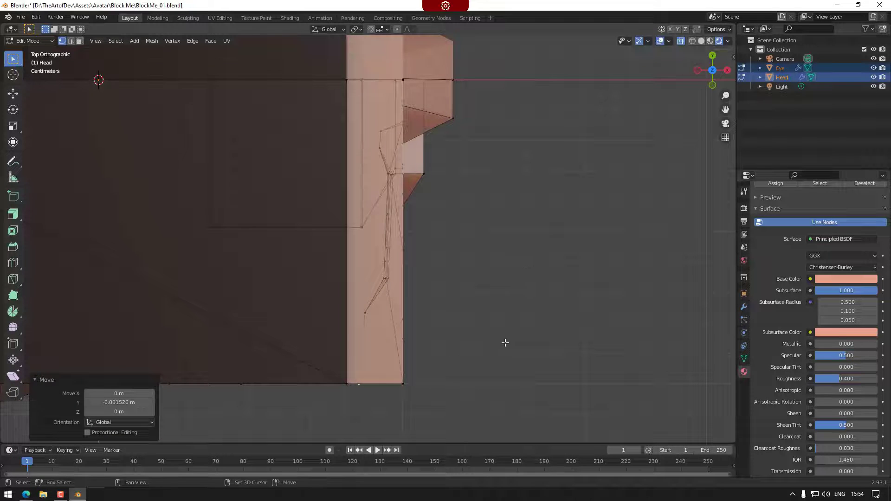
Step: Merge the vertices at the eye's lower outer corner at the last selected one
middle_click_drag(505, 343, 430, 260)
left_click_drag(290, 149, 307, 156)
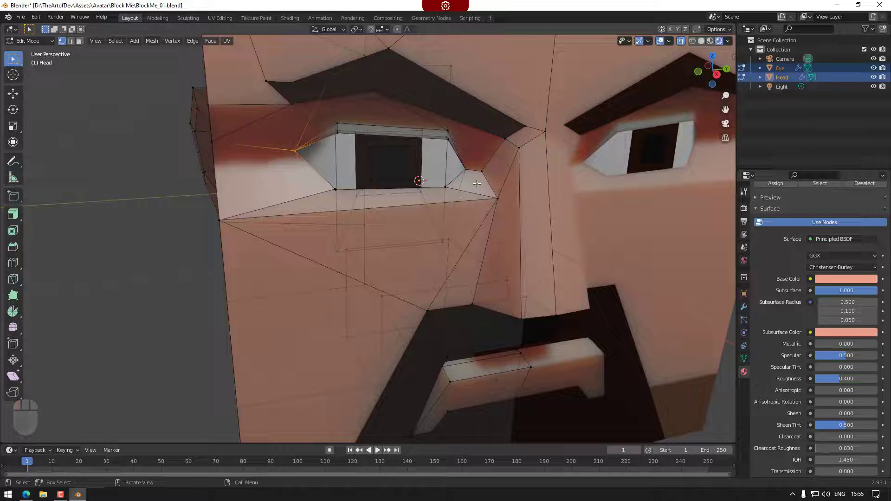
left_click(444, 186)
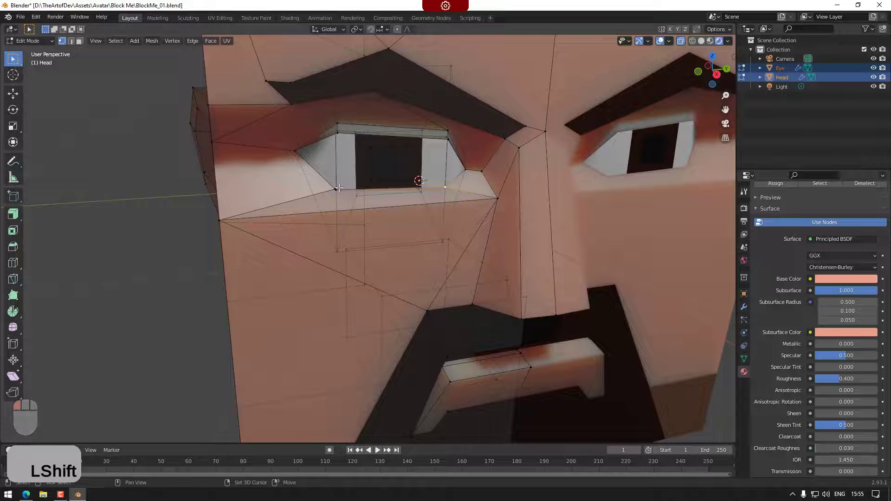
middle_click_drag(363, 192, 393, 241, "shift")
scroll(390, 238, "up", 5)
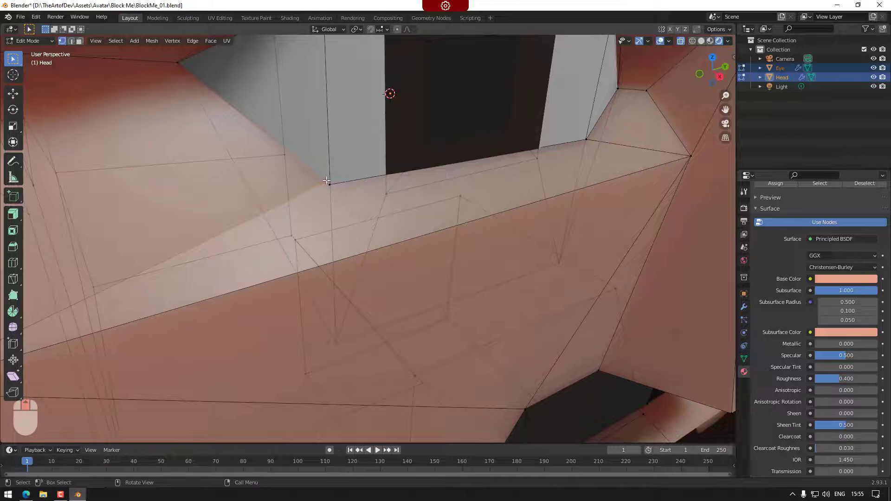
right_click(374, 208)
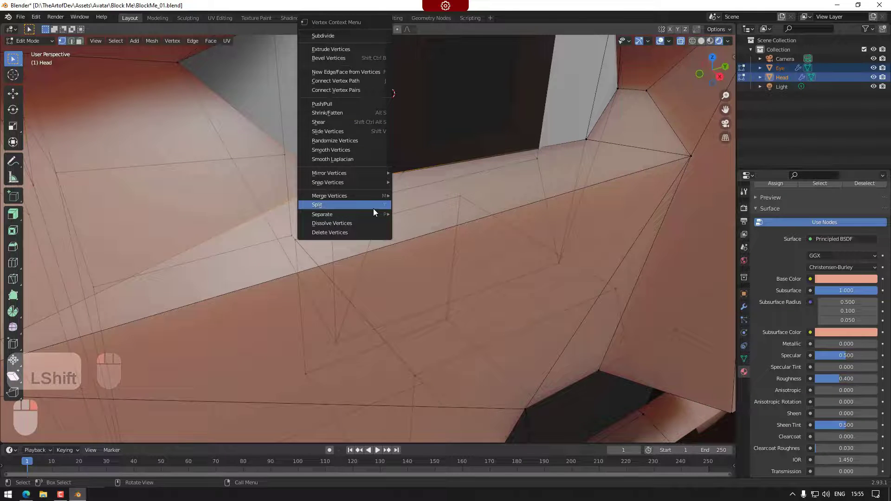
mouse_move(377, 196)
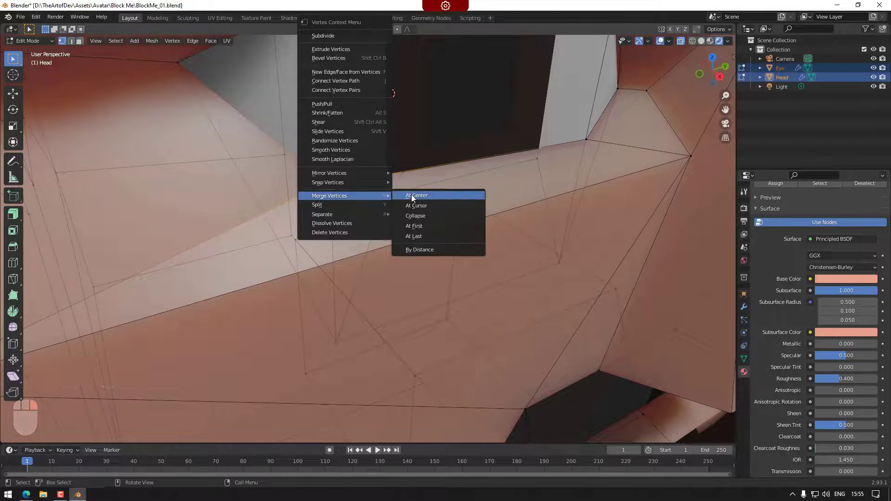
left_click(424, 236)
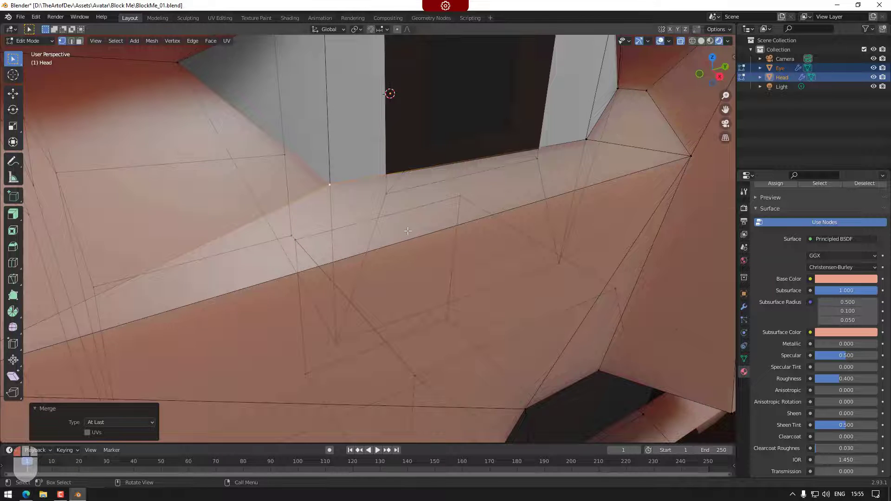
left_click(584, 139)
right_click(572, 182)
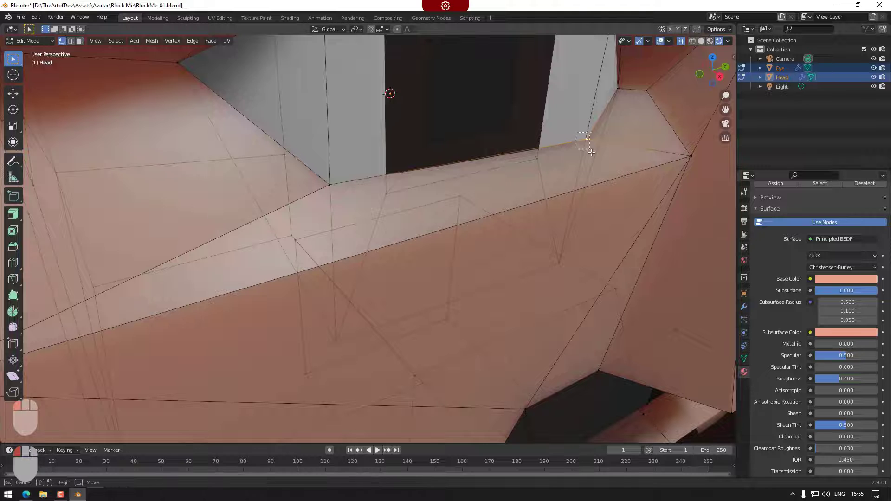
left_click(587, 139)
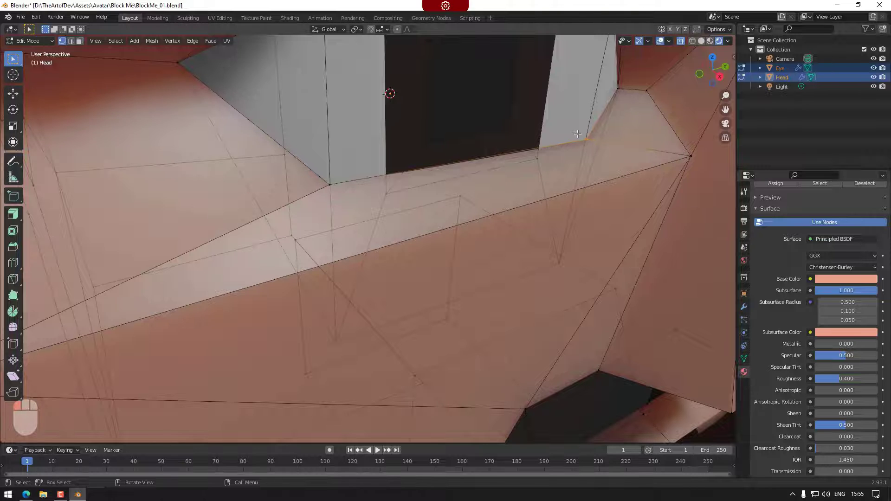
right_click(565, 194)
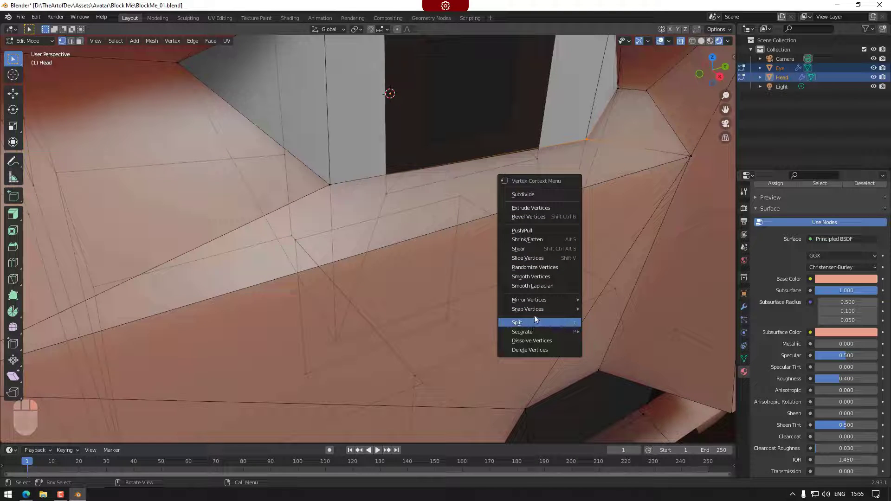
left_click(575, 201)
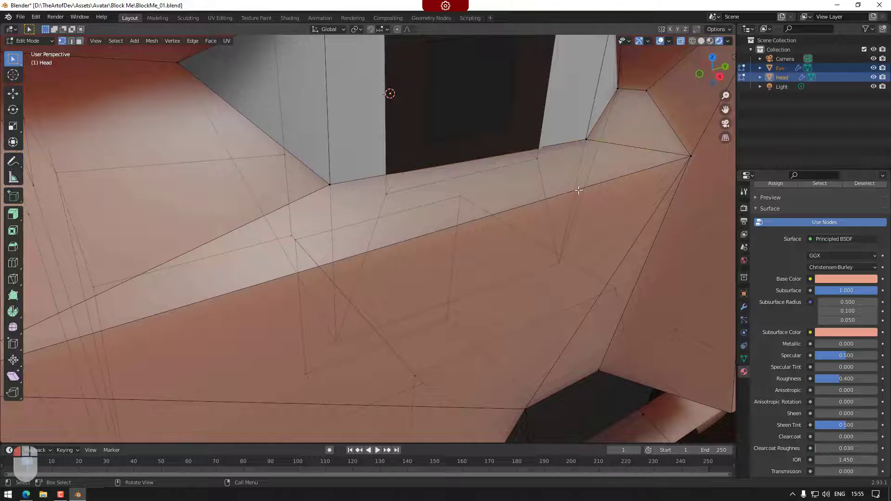
Step: Try to raise the vertex at the eye's lower inner corner about 0.025 m along global Z in the front view
left_click(586, 140)
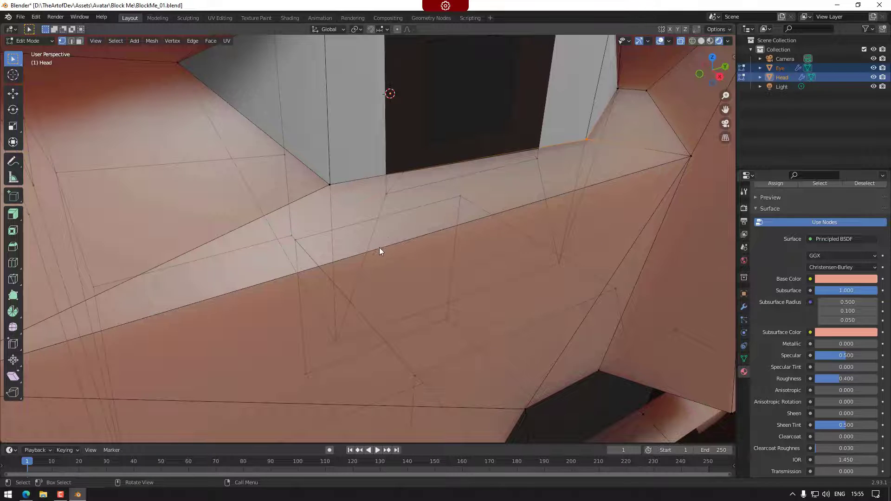
scroll(367, 232, "down", 3)
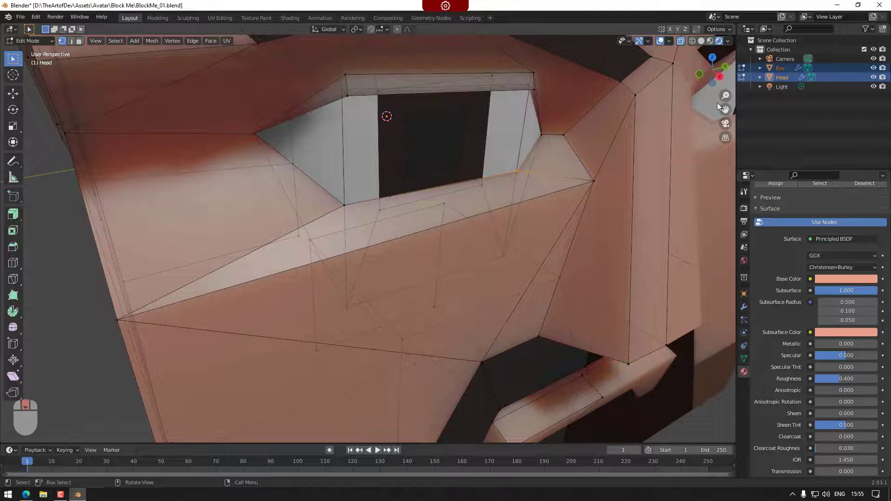
left_click(701, 74)
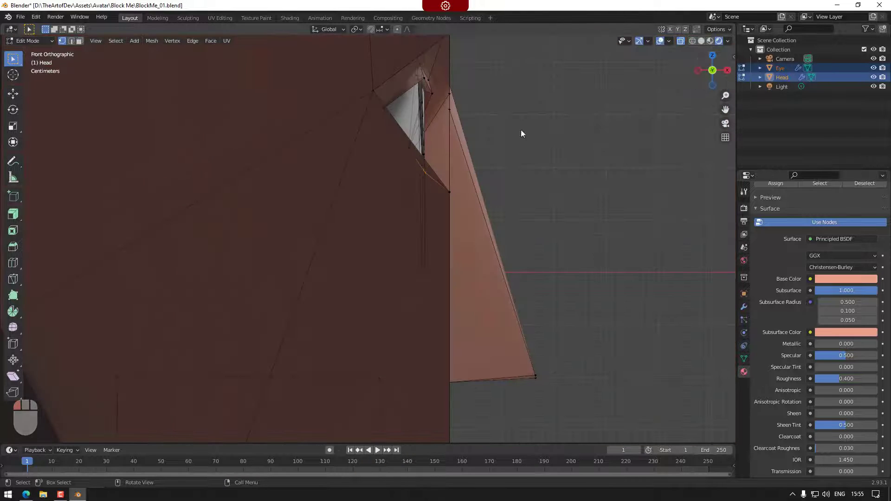
scroll(444, 166, "up", 1)
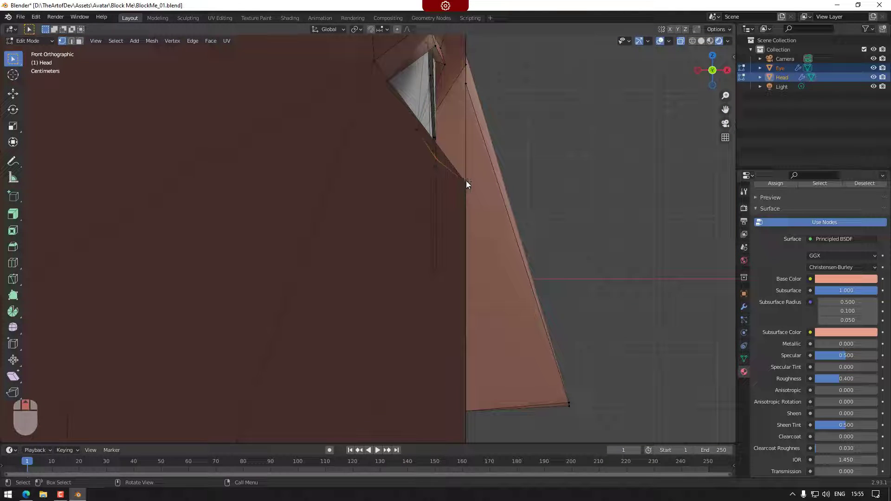
middle_click_drag(441, 160, 469, 230)
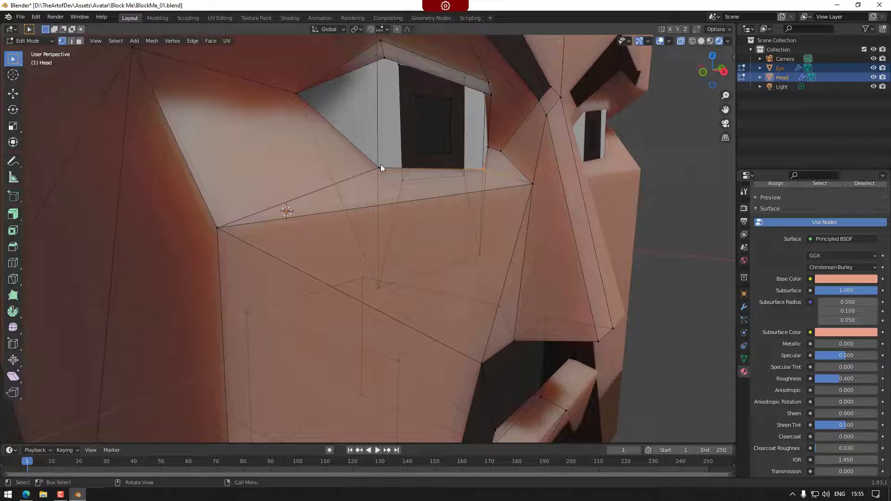
left_click(702, 73)
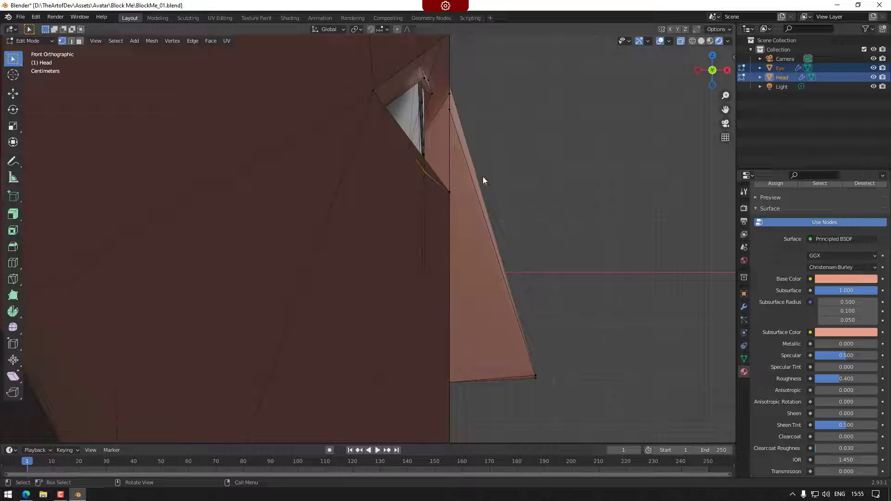
key("g")
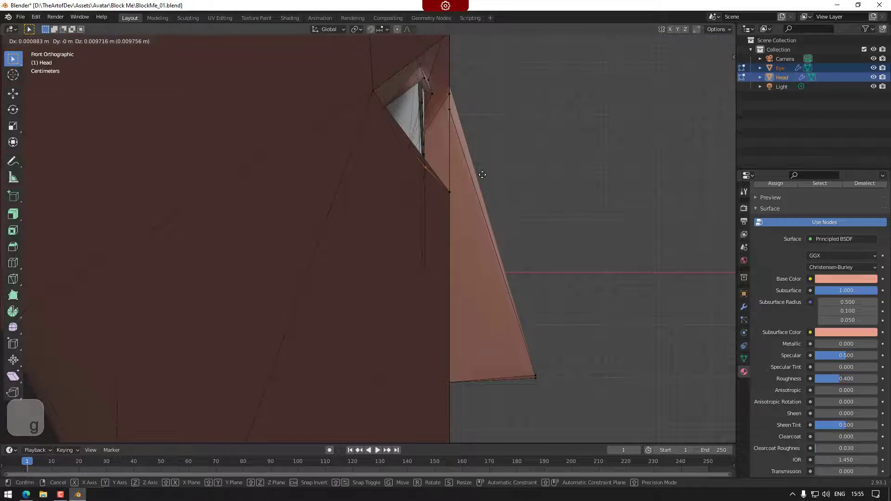
key("z")
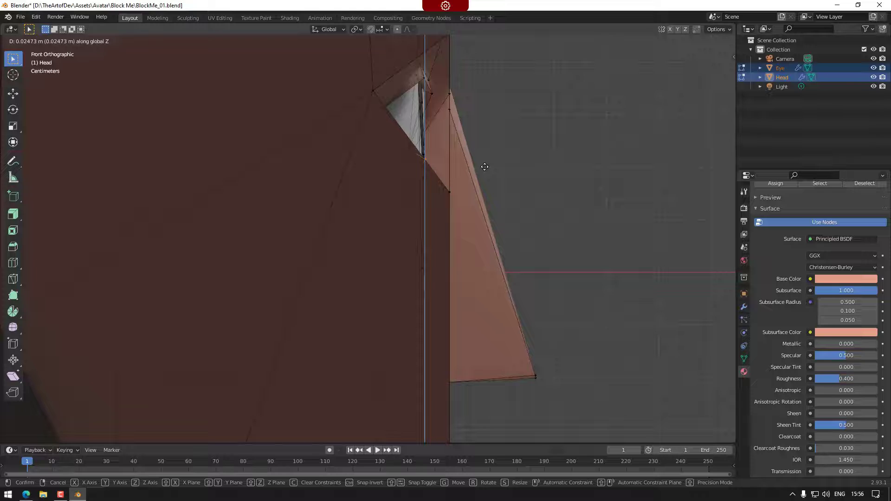
left_click(484, 166)
middle_click_drag(513, 258, 491, 272)
key("ctrl+z")
Step: Move the vertex at the eye's lower inner corner about 0.009 m up along global Z
middle_click_drag(577, 262, 489, 276, "shift")
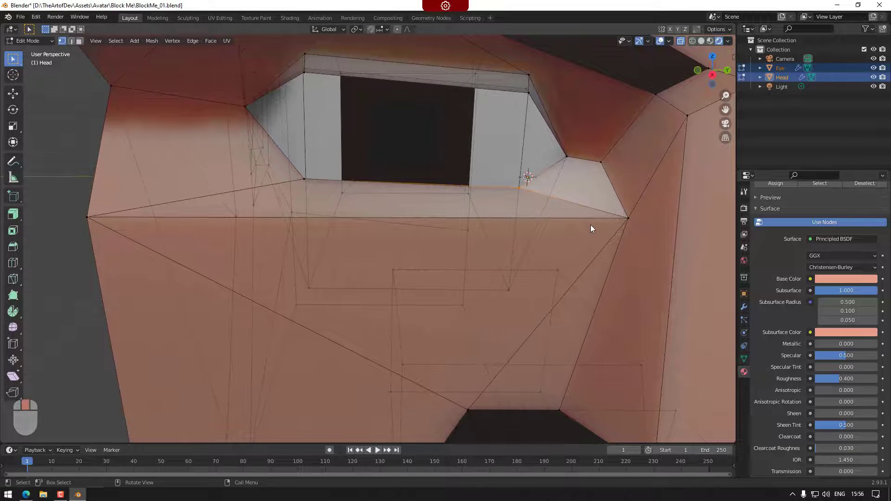
key("Tab")
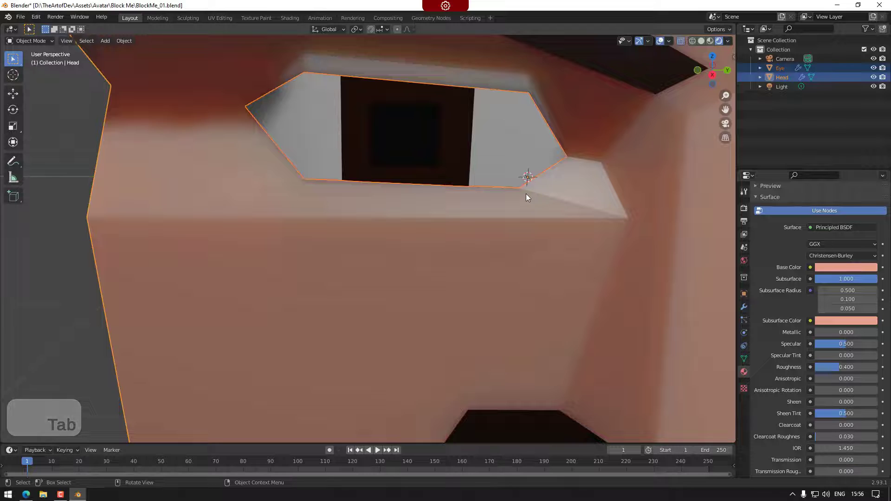
key("Tab")
left_click(526, 194)
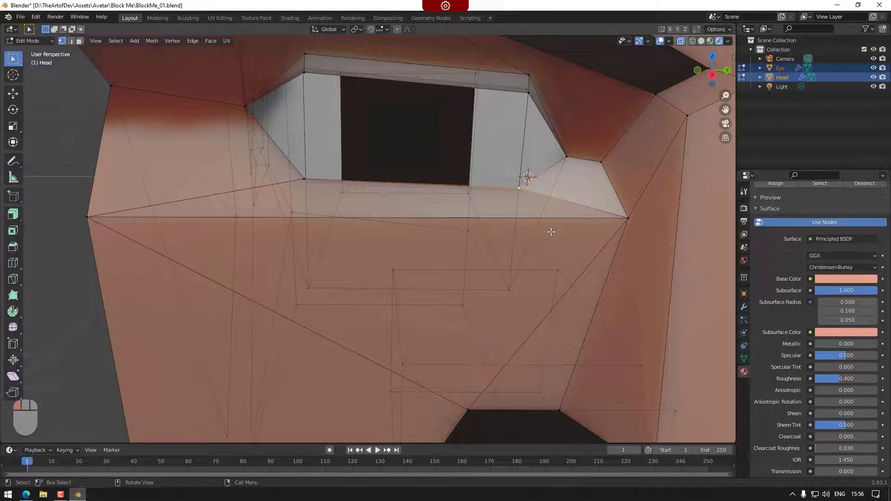
key("s")
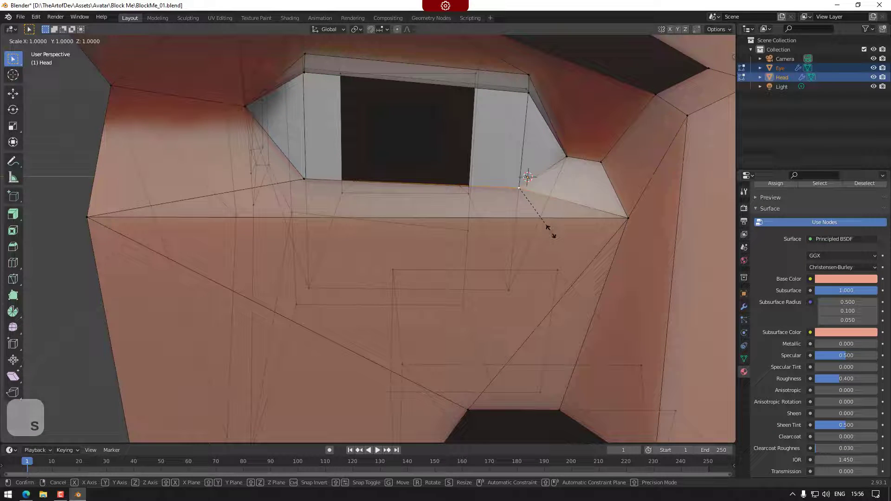
key("g")
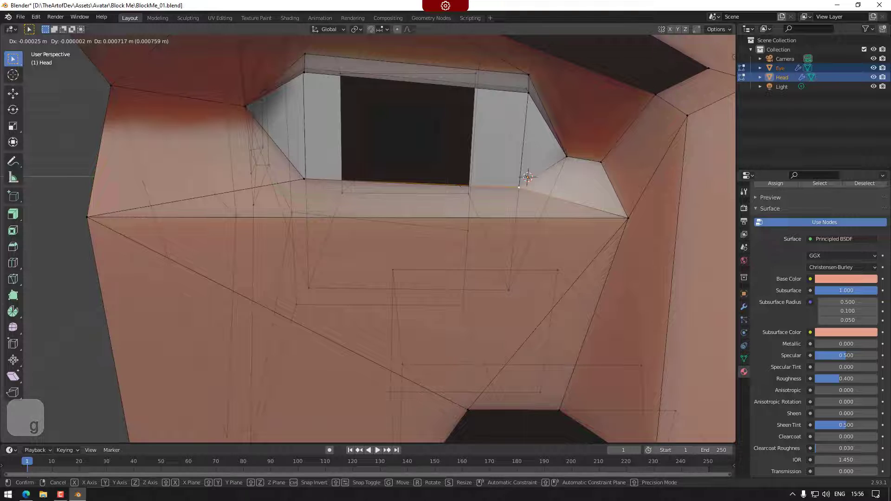
key("z")
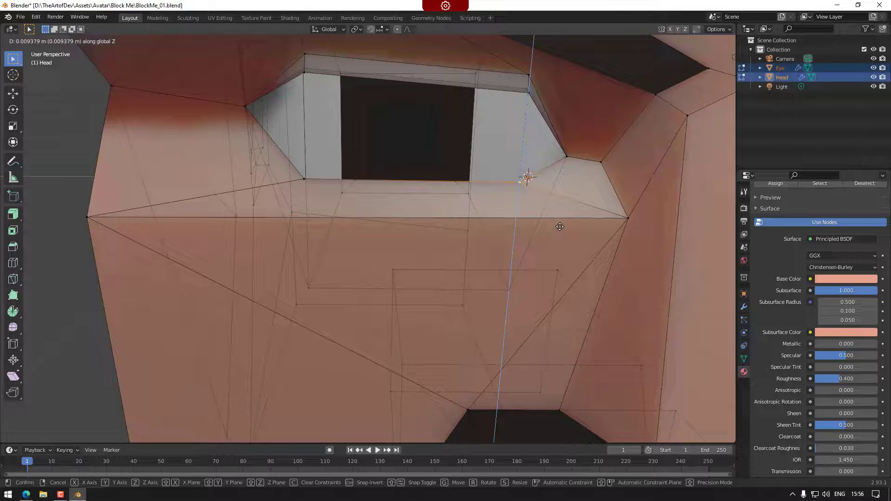
left_click(560, 226)
key("Tab")
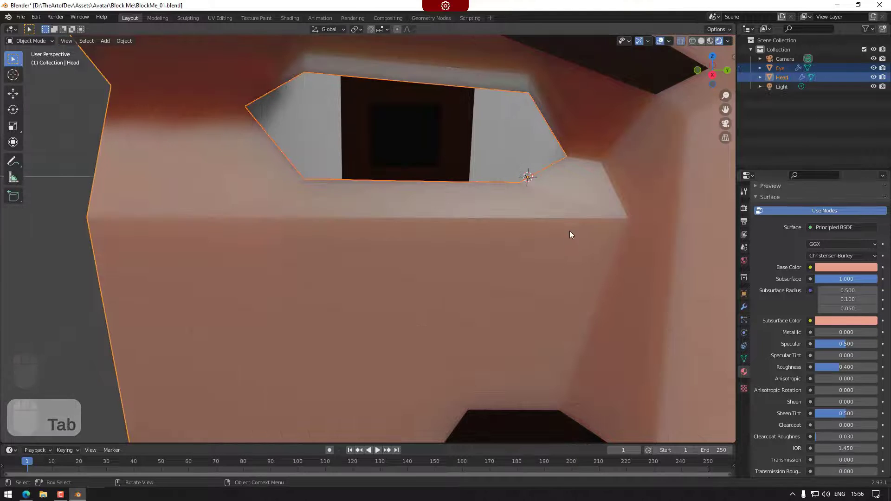
Step: Enable Auto Smooth in the head mesh's normals, checking the shading in Object Mode with it off and on
middle_click_drag(586, 271, 648, 277, "shift")
middle_click_drag(612, 291, 559, 256)
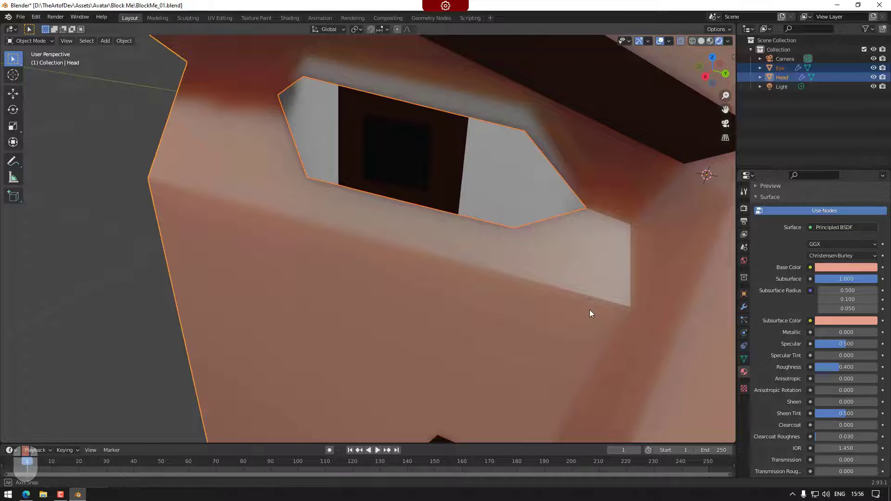
middle_click_drag(589, 310, 526, 239)
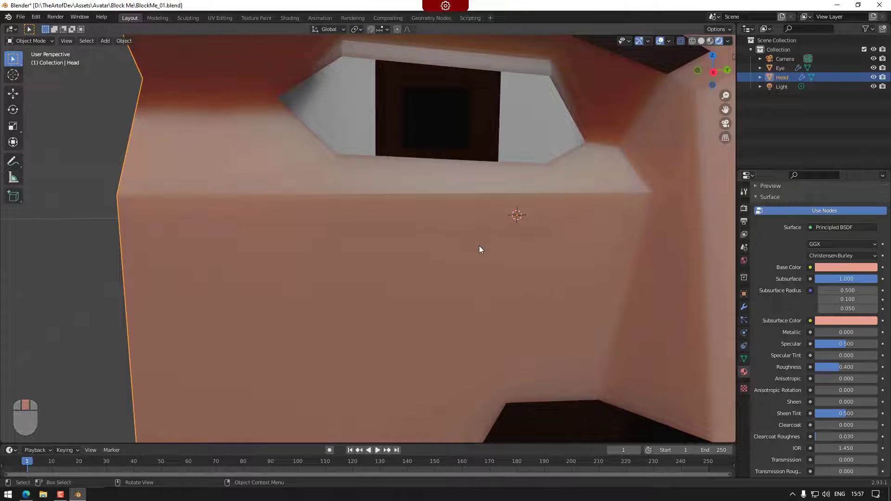
scroll(481, 251, "down", 5)
middle_click_drag(601, 271, 600, 290)
key("Tab")
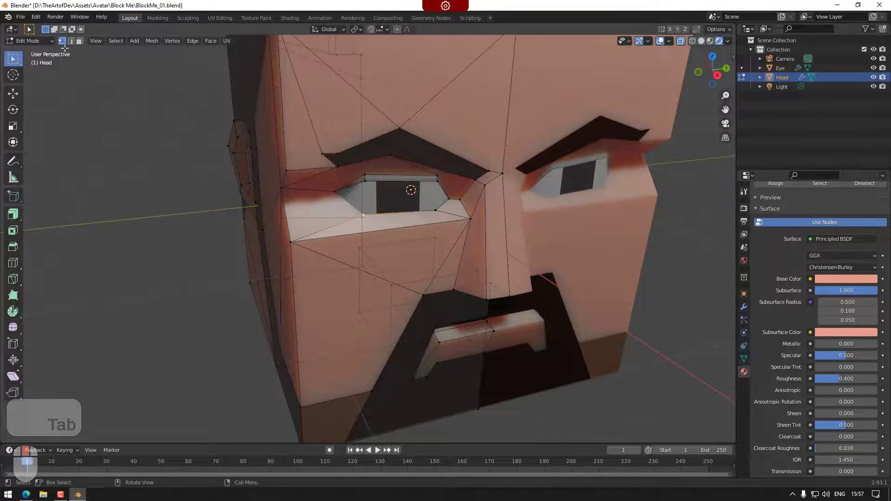
left_click(80, 40)
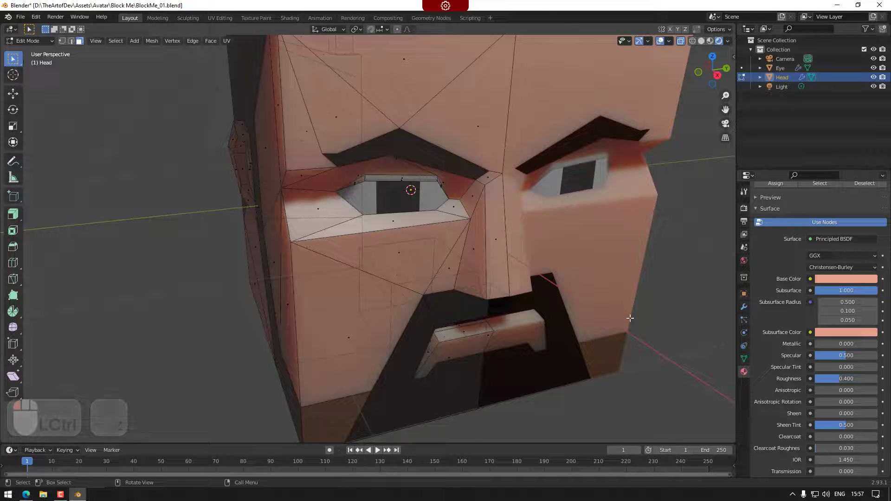
left_click(744, 359)
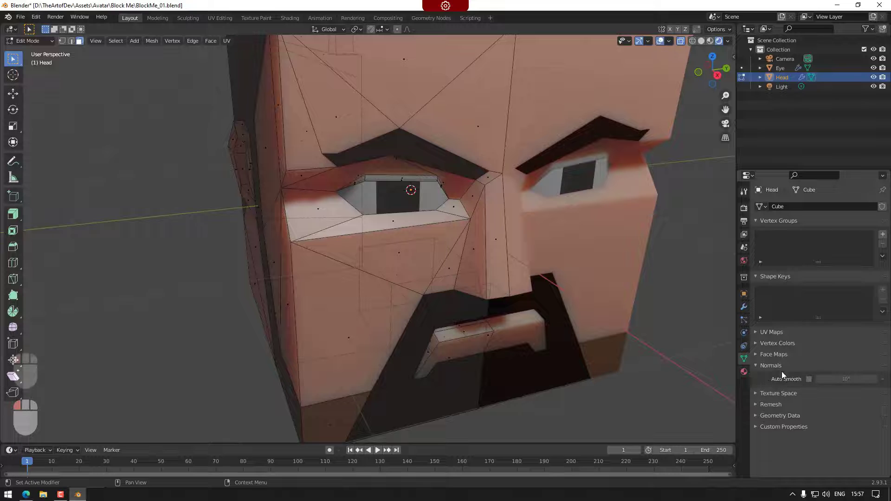
left_click(809, 379)
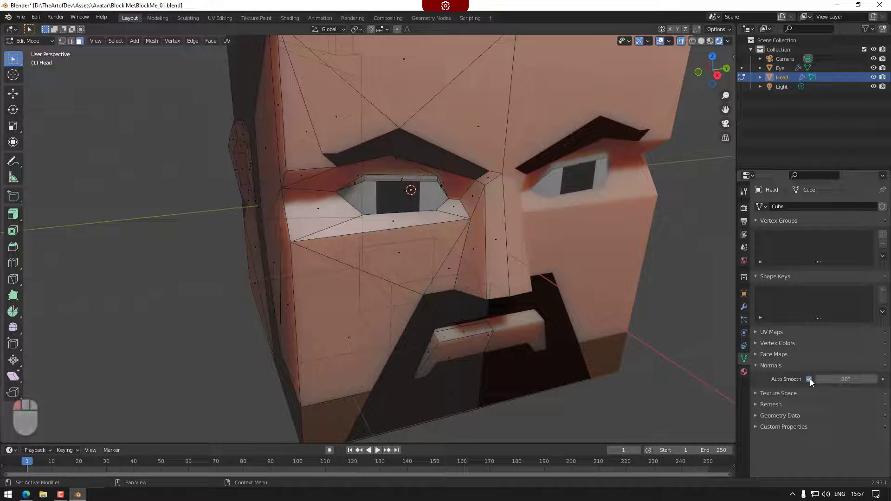
key("Tab")
scroll(552, 318, "down", 5)
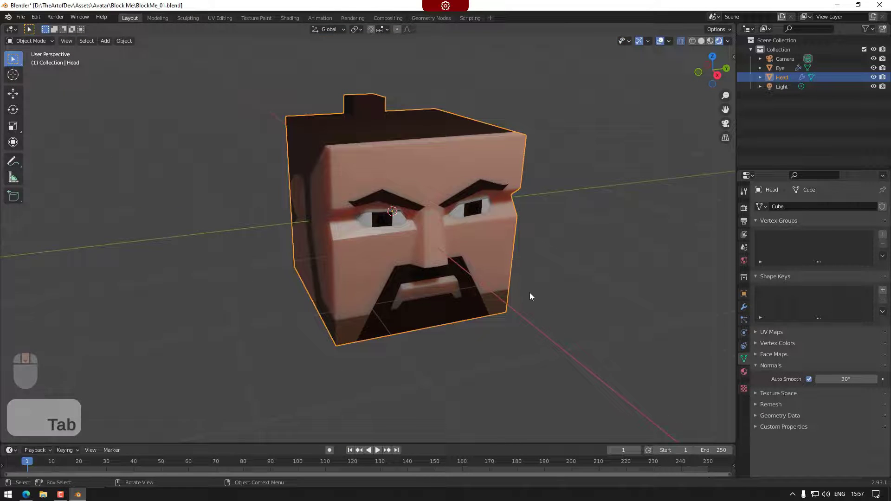
left_click(810, 379)
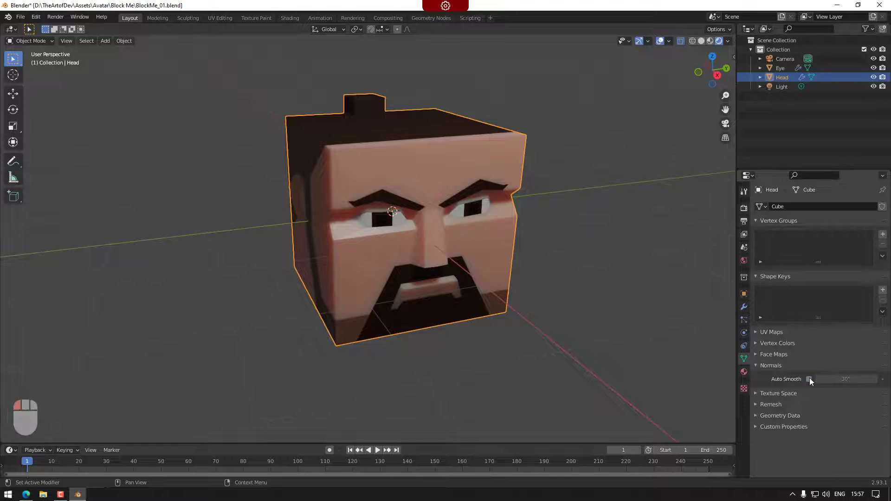
left_click(809, 379)
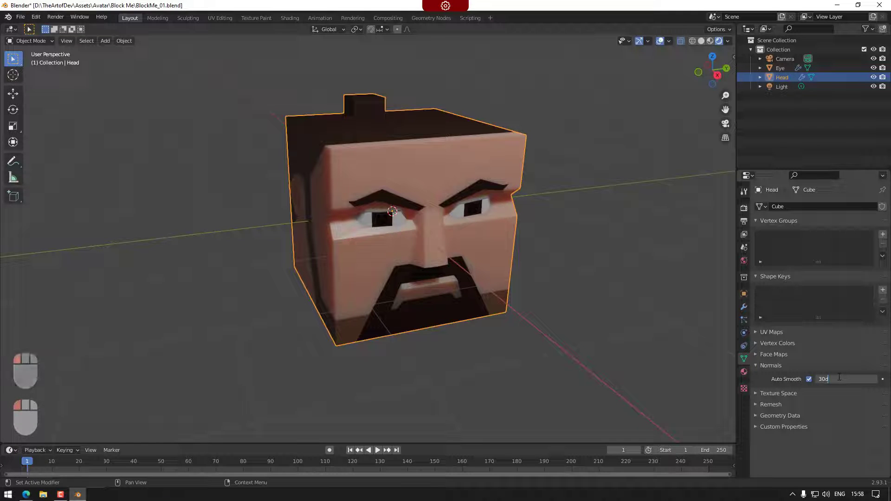
Step: Set the head's Auto Smooth angle to 10°
left_click(829, 382)
type("2")
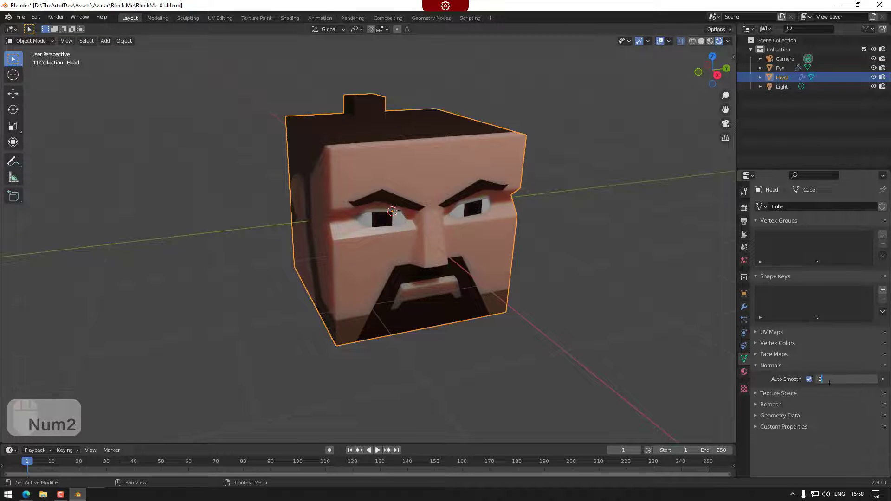
double_click(829, 381)
type("10")
key("Return")
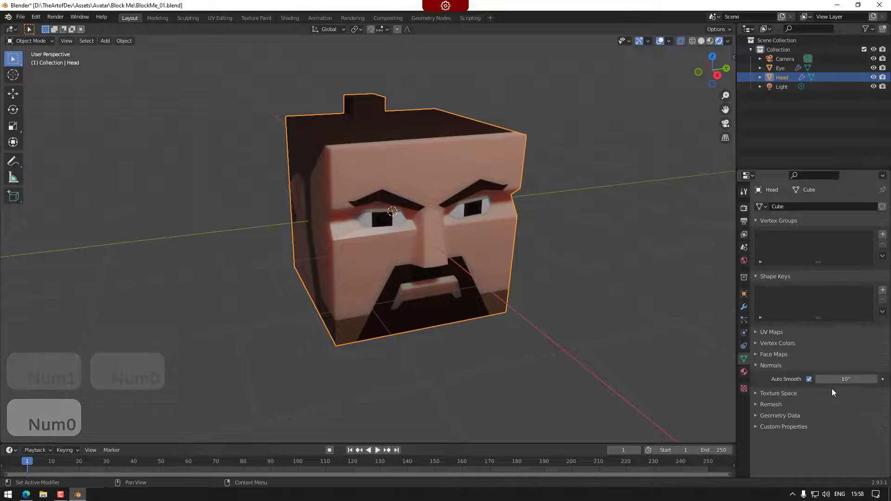
Step: Set the Auto Smooth angle to 50° and apply smooth shading to the head
left_click(843, 379)
type("50")
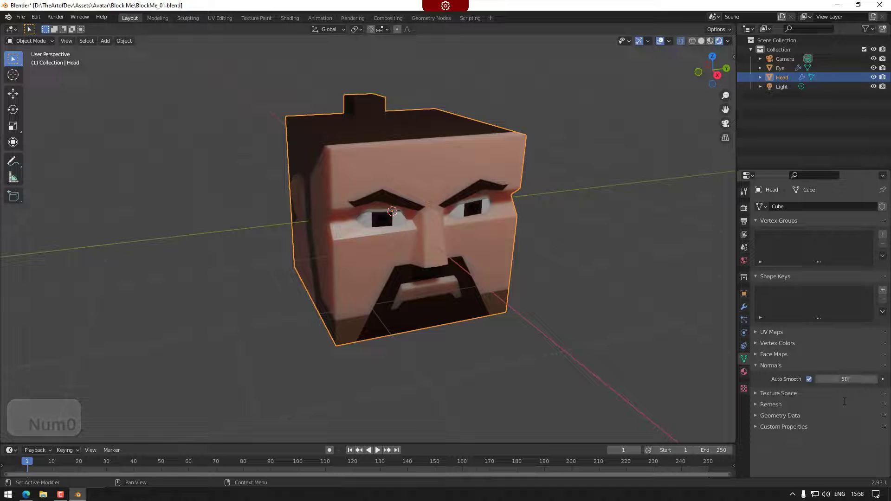
right_click(677, 322)
left_click(662, 318)
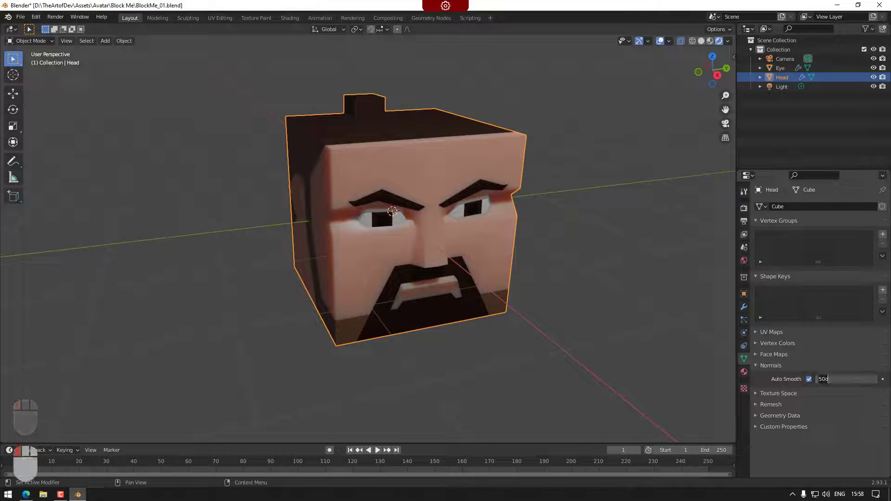
Step: Set the head's Auto Smooth angle back to 10°
type("0")
key("Return")
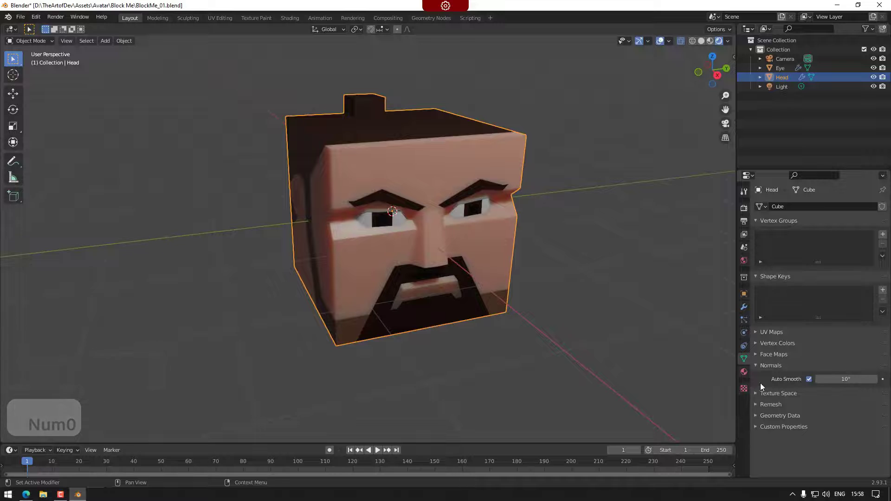
right_click(540, 249)
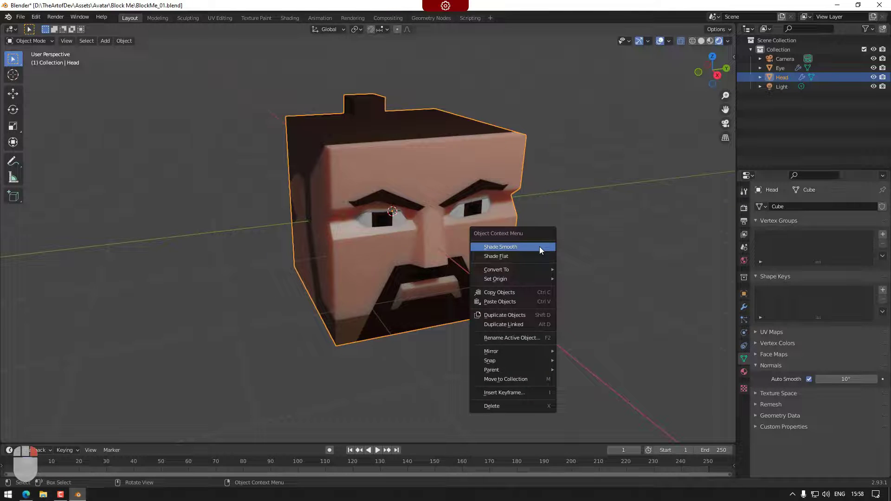
right_click(561, 208)
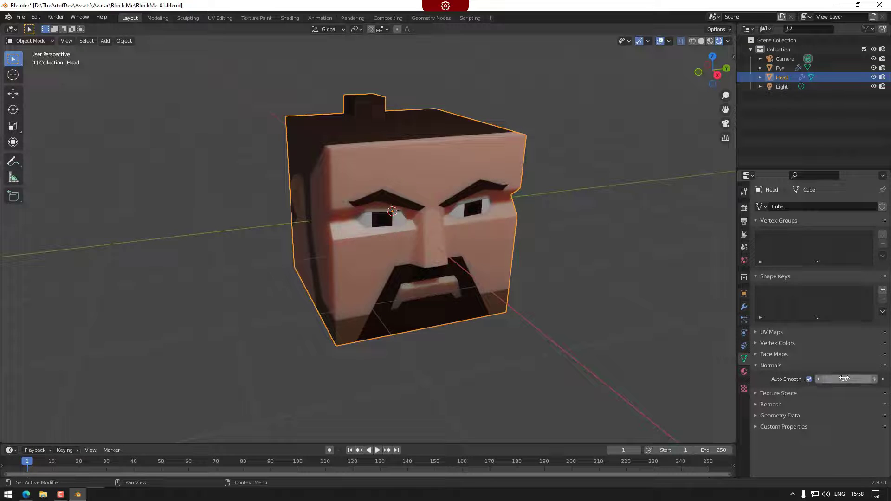
Step: Set the head's Auto Smooth angle to 20°, trying 15° first
middle_click_drag(483, 346, 516, 349)
scroll(354, 249, "up", 5)
middle_click_drag(409, 279, 443, 242)
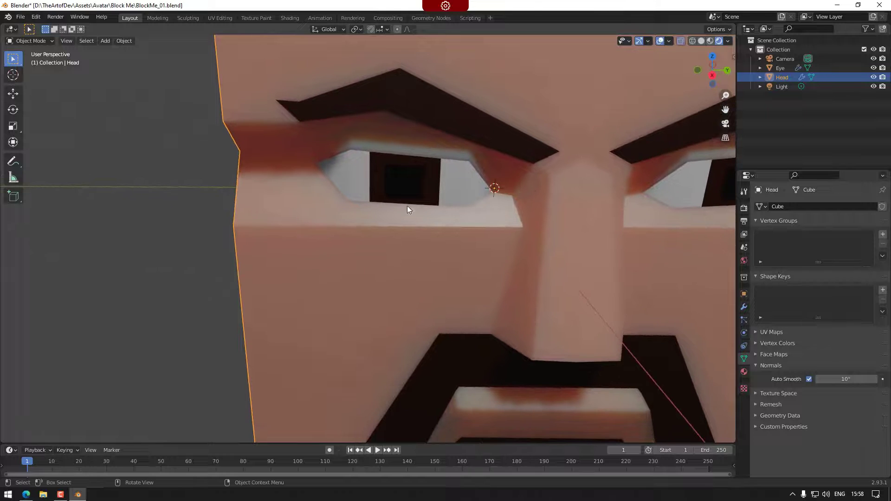
middle_click_drag(461, 274, 497, 258)
scroll(458, 276, "down", 5)
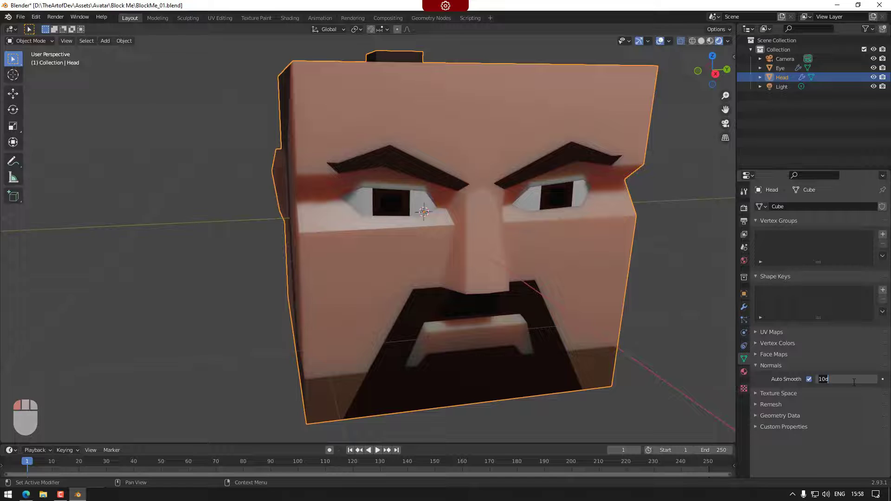
type("15")
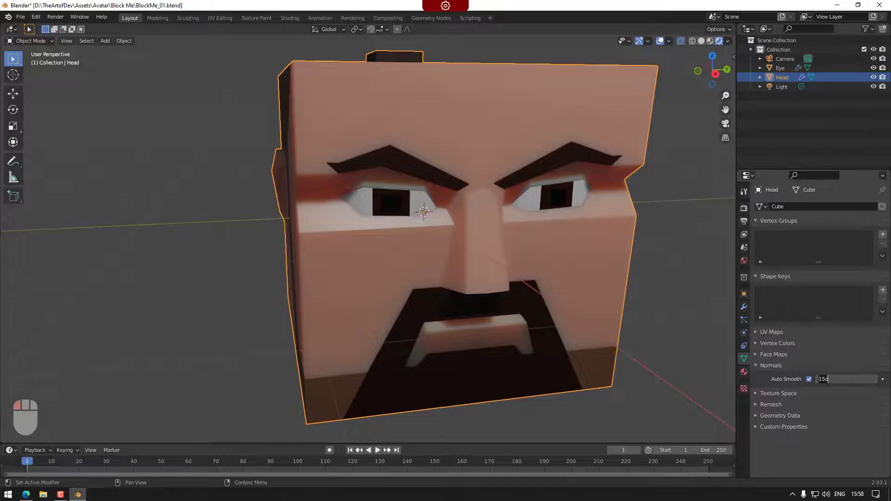
type("20")
key("Return")
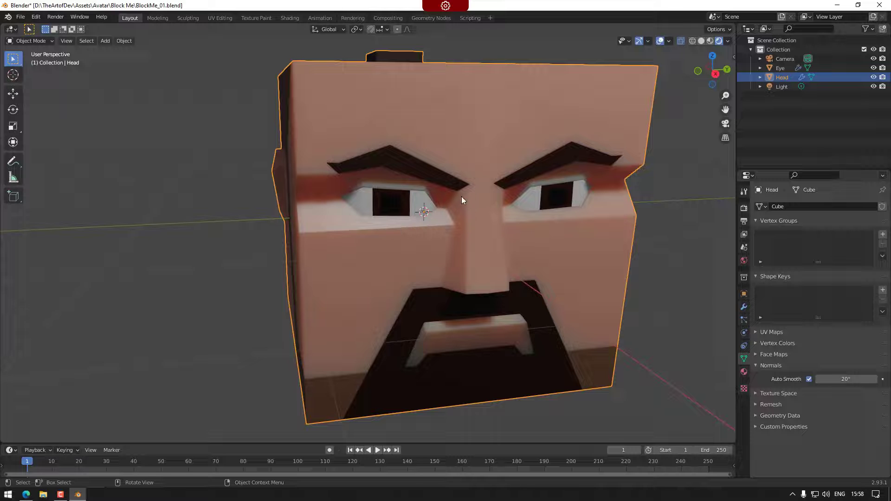
Step: In Edit Mode, make a short Knife cut just above the upper lip's outer corner
middle_click_drag(500, 202, 419, 266)
key("Tab")
scroll(446, 297, "up", 5)
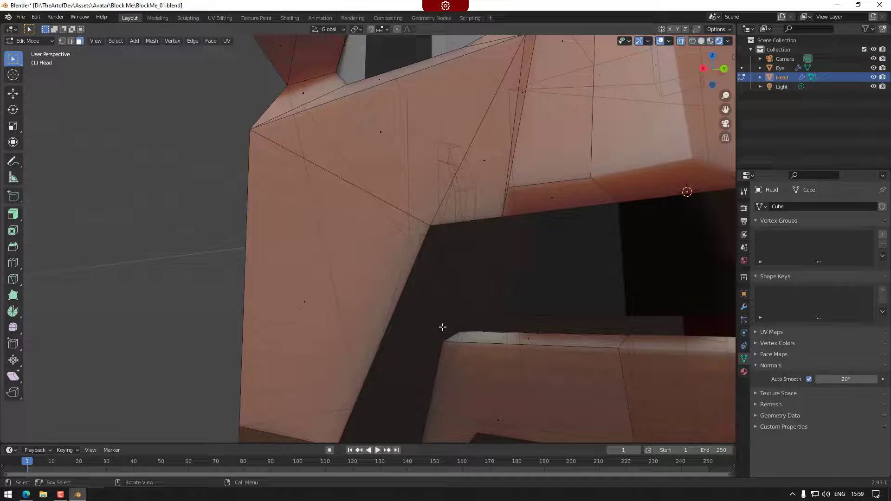
left_click(13, 283)
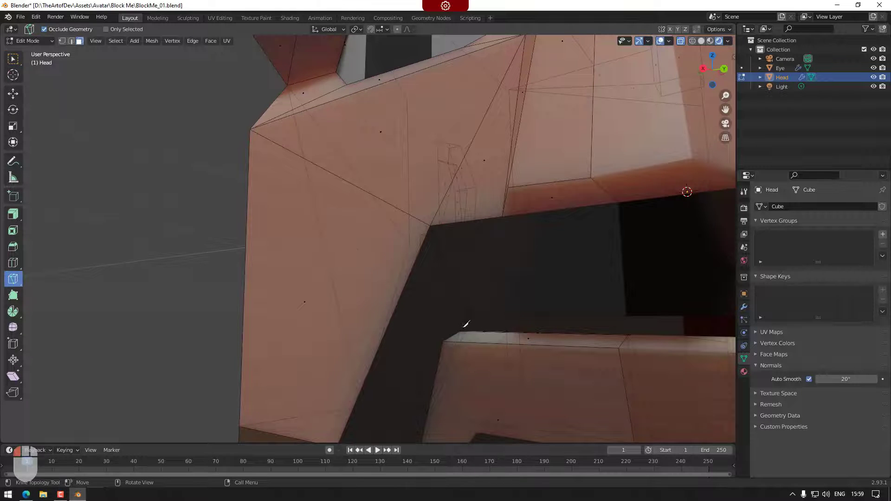
middle_click_drag(476, 320, 477, 330)
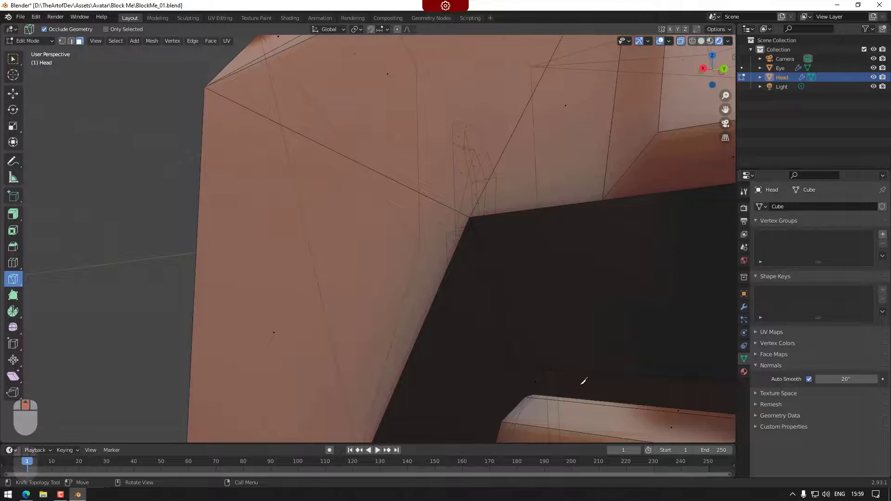
middle_click_drag(584, 381, 413, 270, "shift")
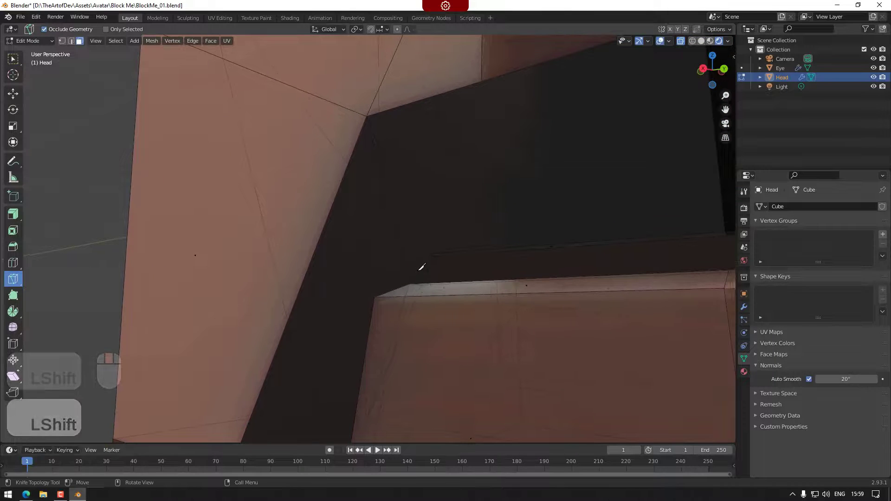
left_click(417, 269)
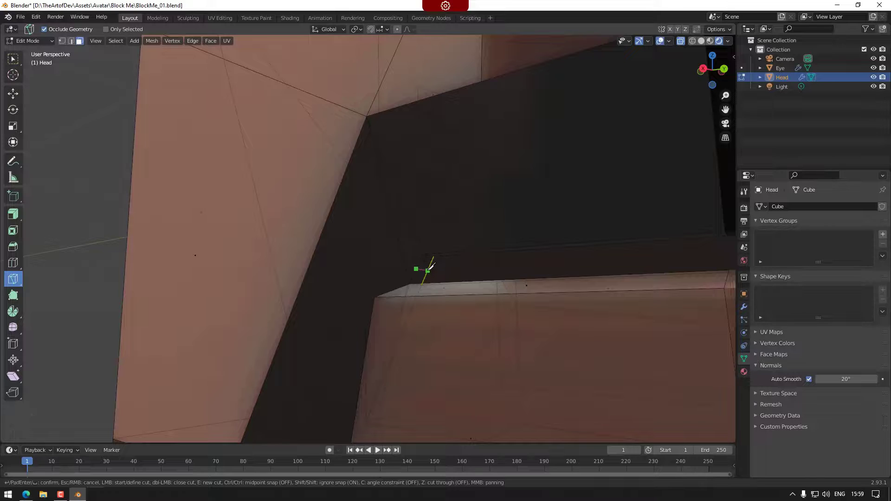
key("Return")
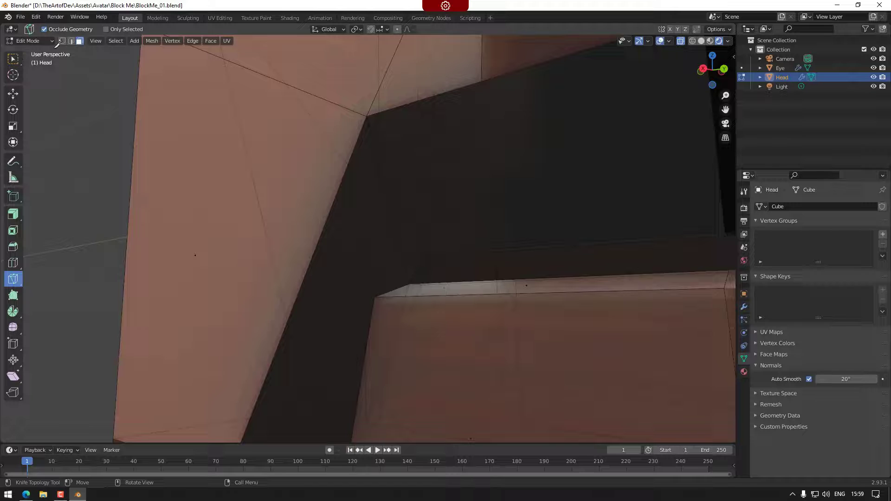
Step: Move the short edge above the upper lip's outer corner about 0.0057 m along the X axis
left_click(13, 95)
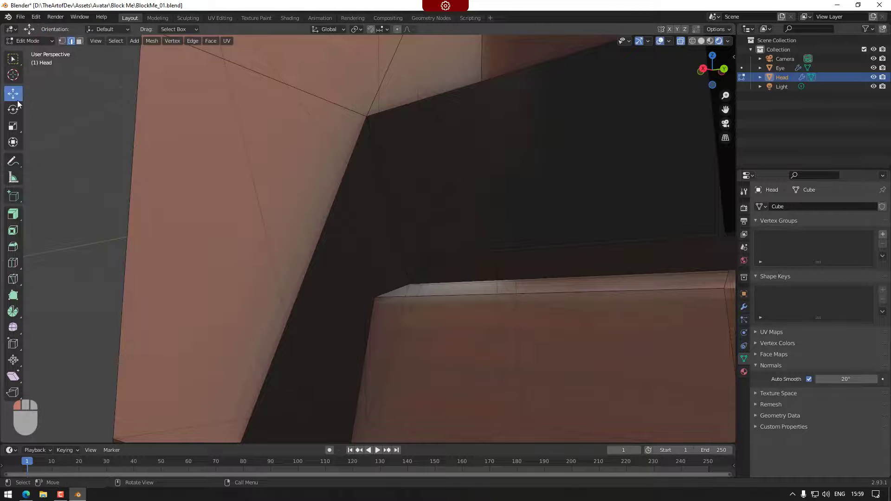
left_click(13, 60)
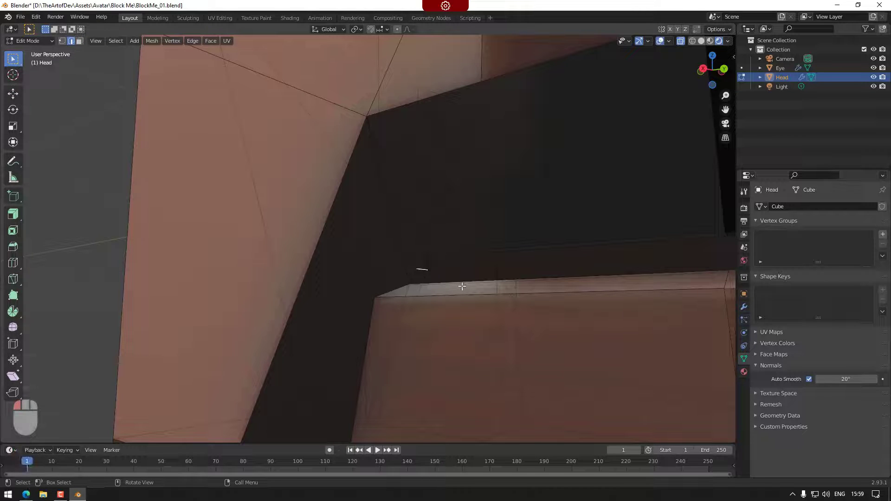
key("g")
key("x")
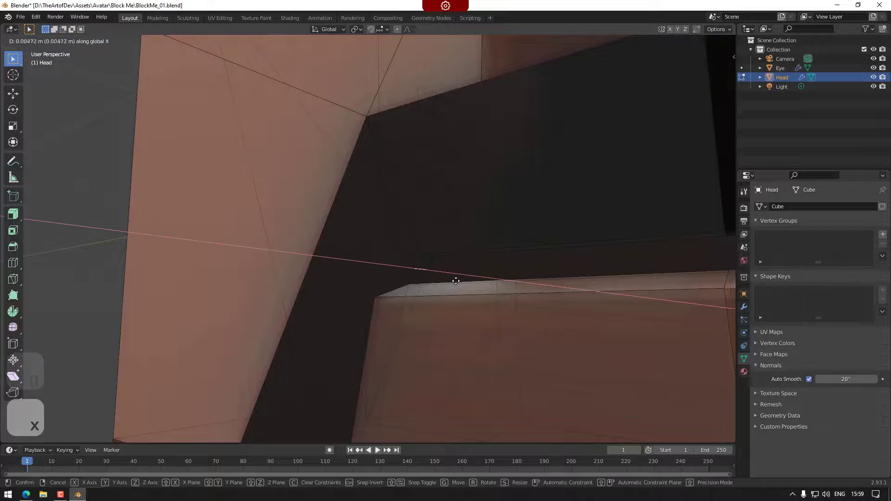
left_click(455, 281)
scroll(454, 304, "down", 3)
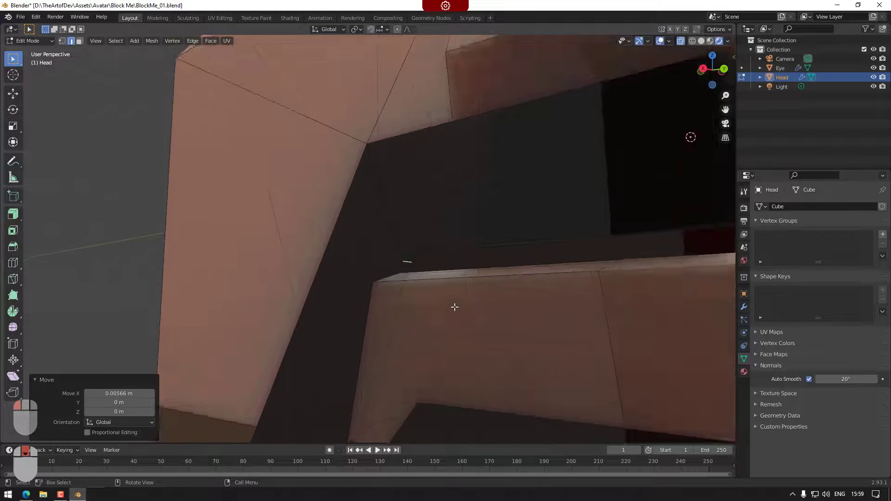
Step: Move the short edge at the lip corner about -0.0062 m along the Y axis
middle_click_drag(432, 295, 473, 309, "shift")
scroll(505, 287, "up", 3)
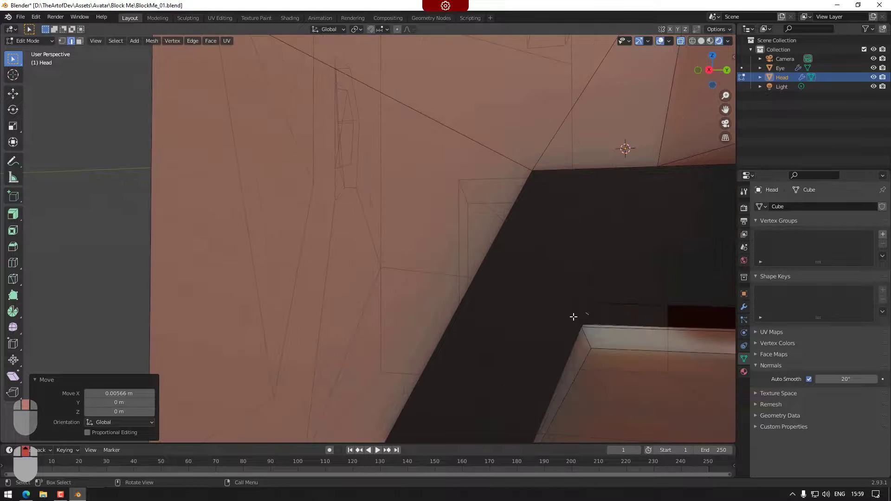
middle_click_drag(637, 340, 598, 342, "shift")
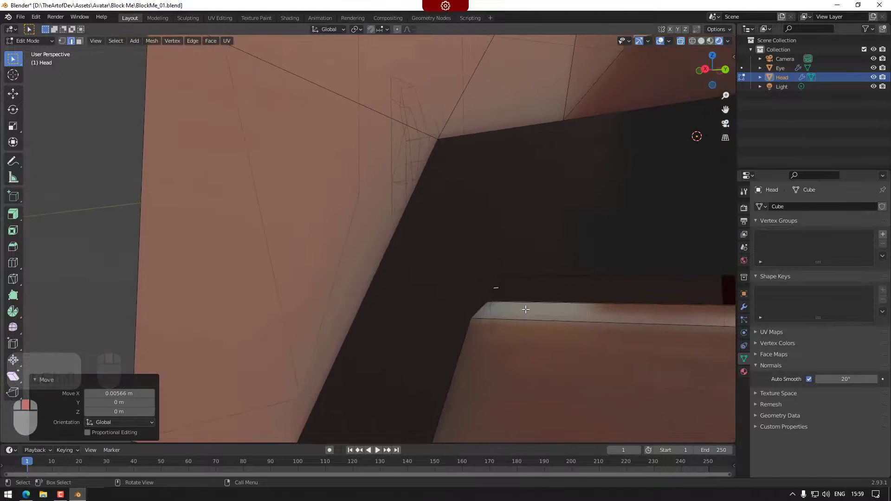
middle_click_drag(525, 308, 553, 309, "shift")
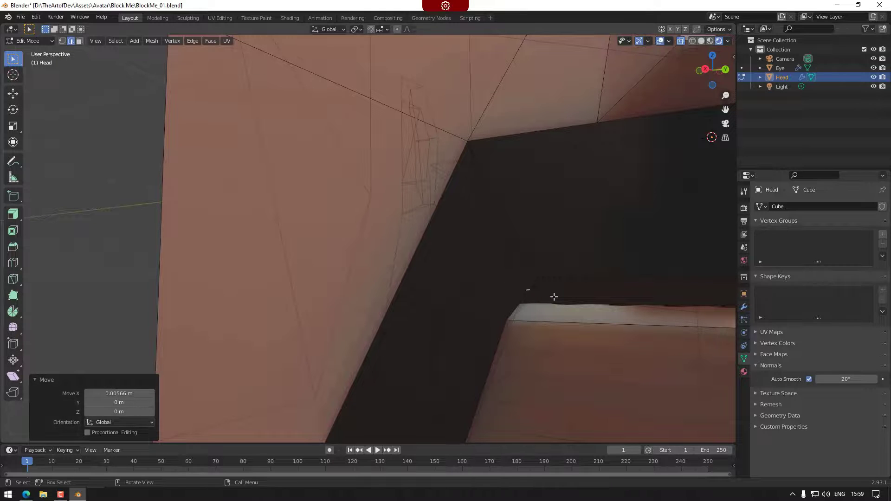
key("g")
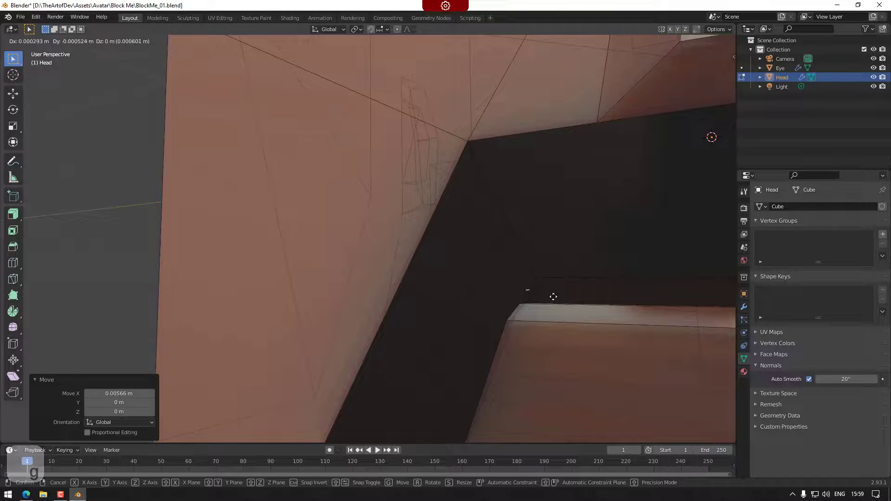
key("x")
key("y")
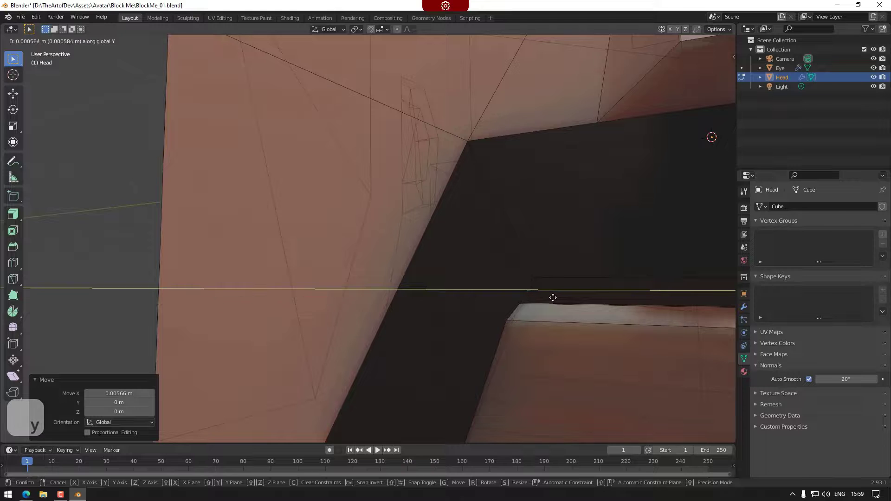
left_click(549, 298)
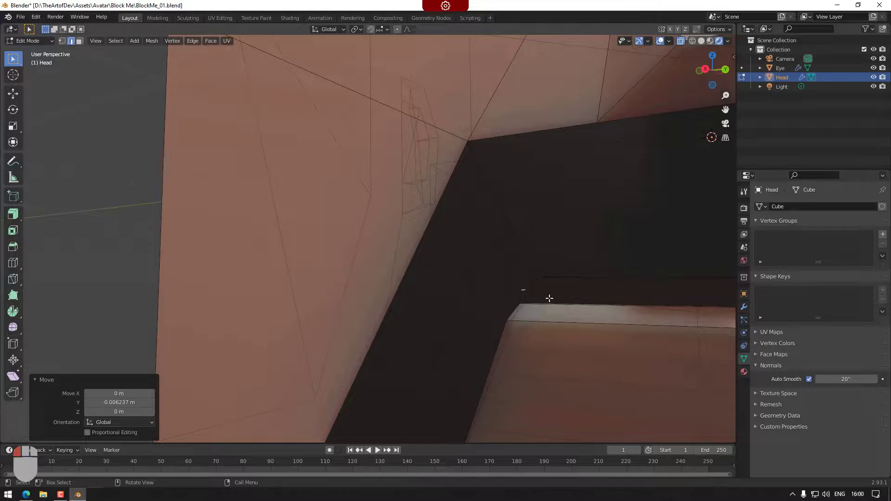
Step: In the front view, move the lip-corner edge about -0.0055 m along X, flush with the face plane
middle_click_drag(540, 330, 718, 341, "shift")
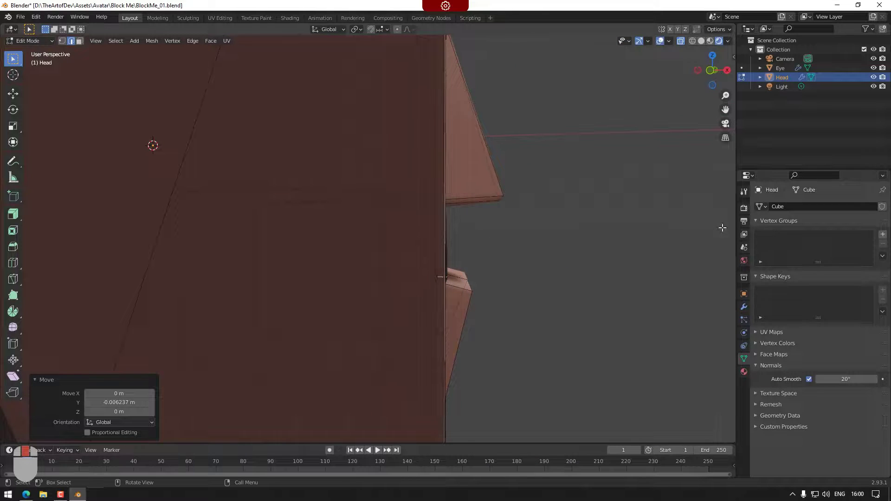
left_click(709, 72)
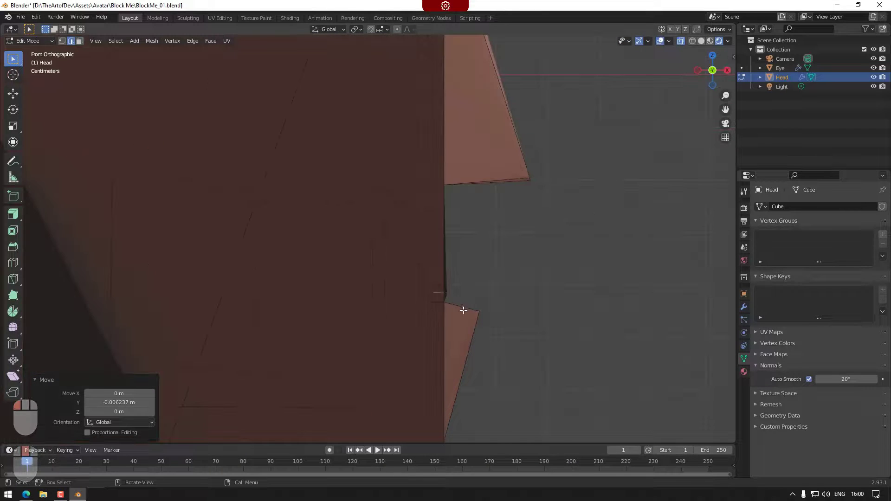
key("g")
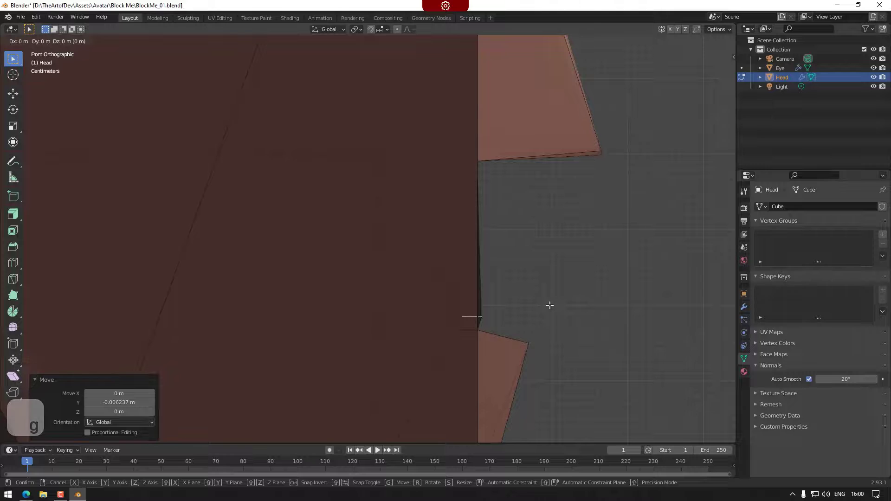
key("x")
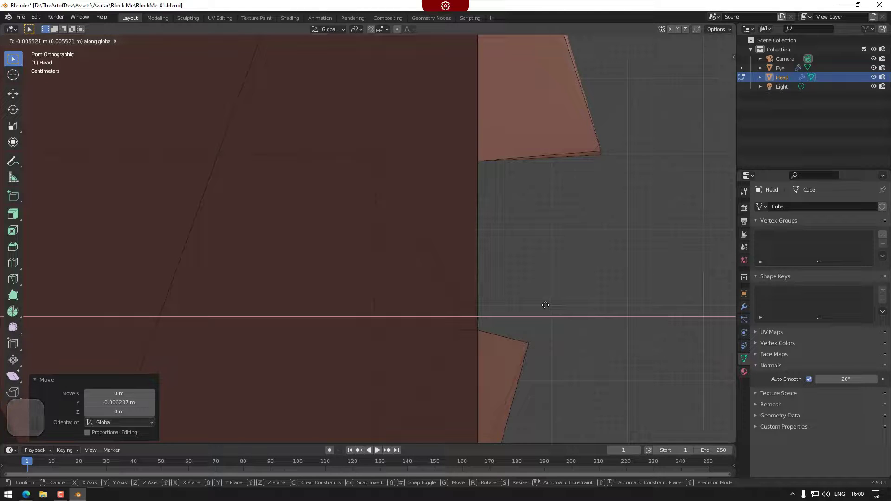
left_click(545, 305)
middle_click_drag(546, 305, 447, 287)
scroll(470, 245, "up", 1)
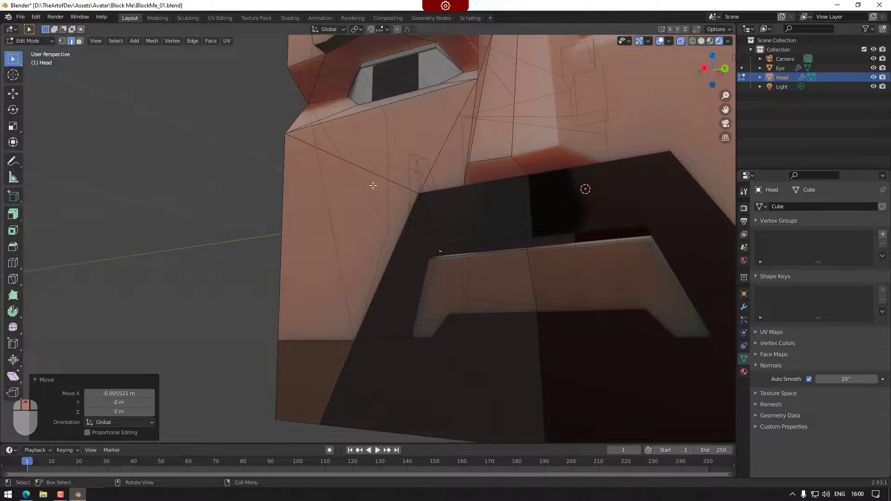
Step: Try moving the narrow faces along the top of the upper lip
left_click(486, 241)
key("g")
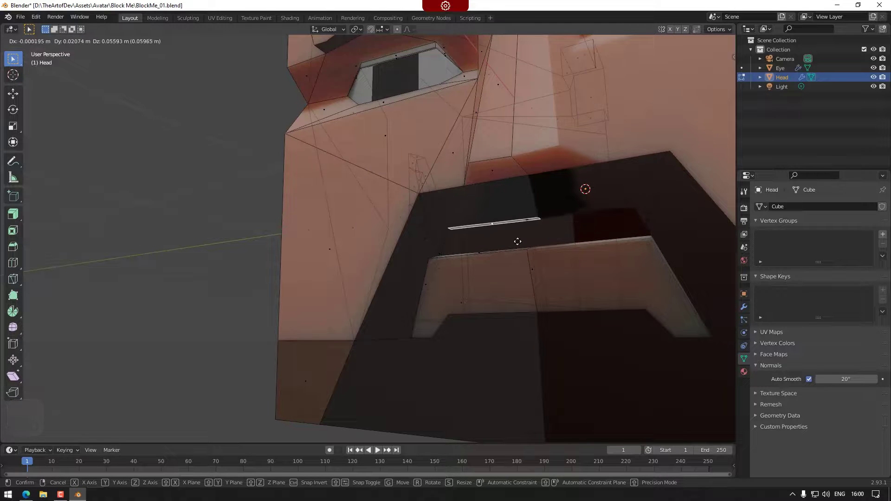
left_click(518, 242)
middle_click_drag(472, 255, 523, 317, "shift")
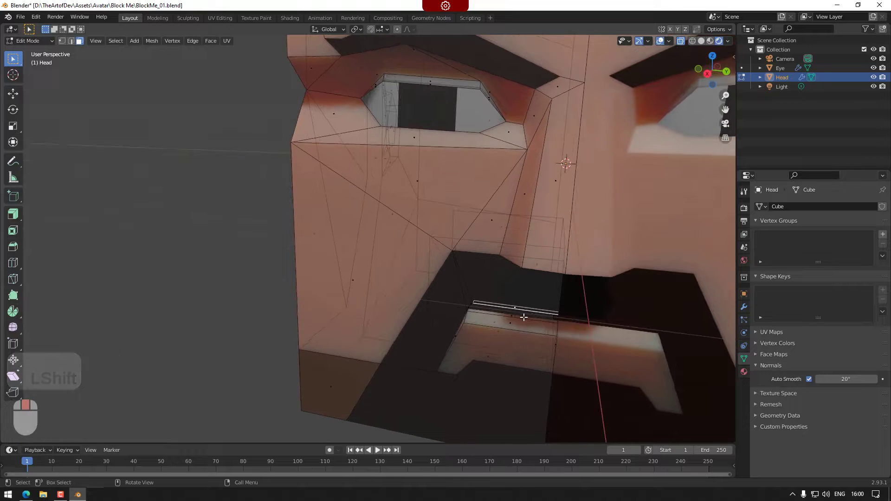
left_click(510, 315)
left_click(512, 324, "shift")
middle_click_drag(529, 360, 519, 333)
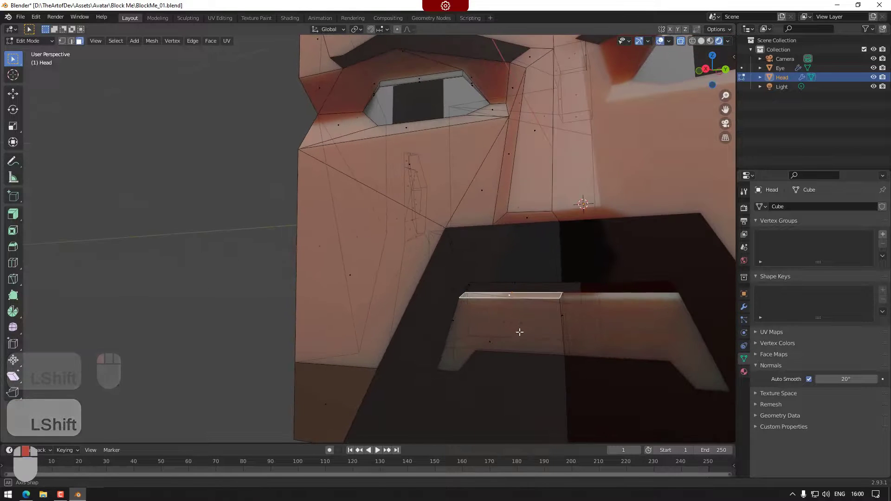
key("g")
right_click(526, 326)
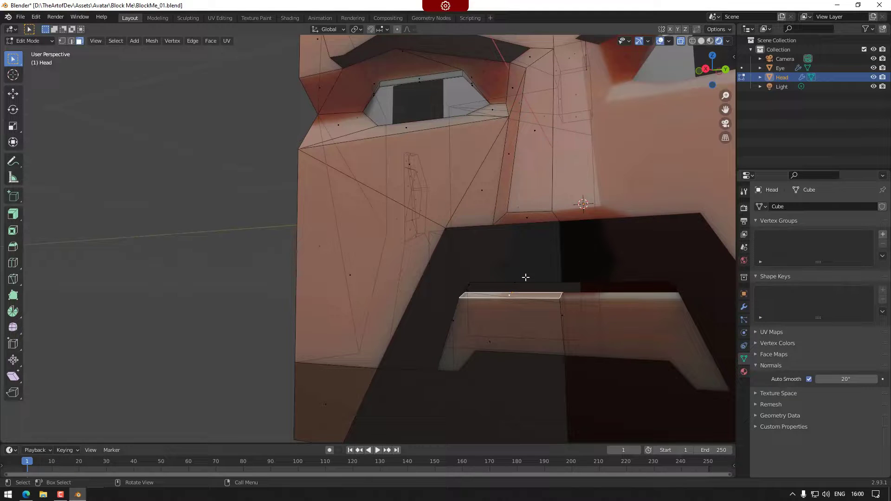
Step: Frame the whole head in Object Mode and render the image
scroll(518, 282, "down", 3)
middle_click_drag(513, 280, 423, 278)
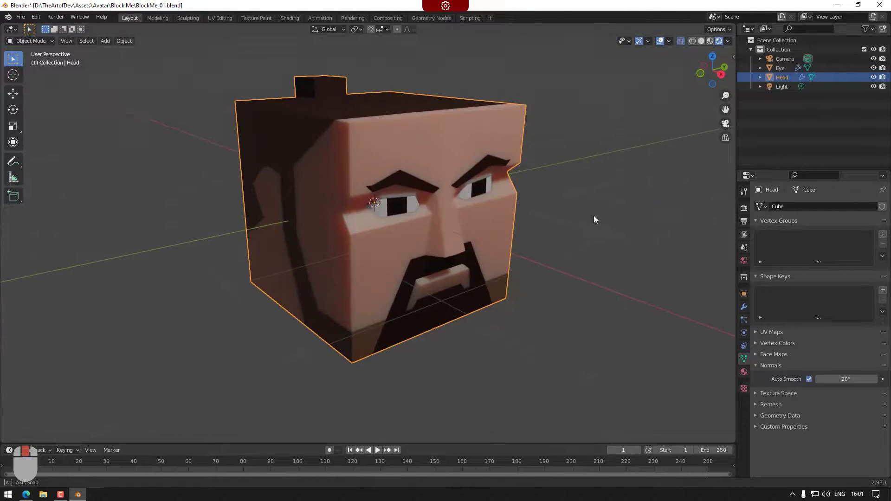
middle_click_drag(595, 219, 600, 214)
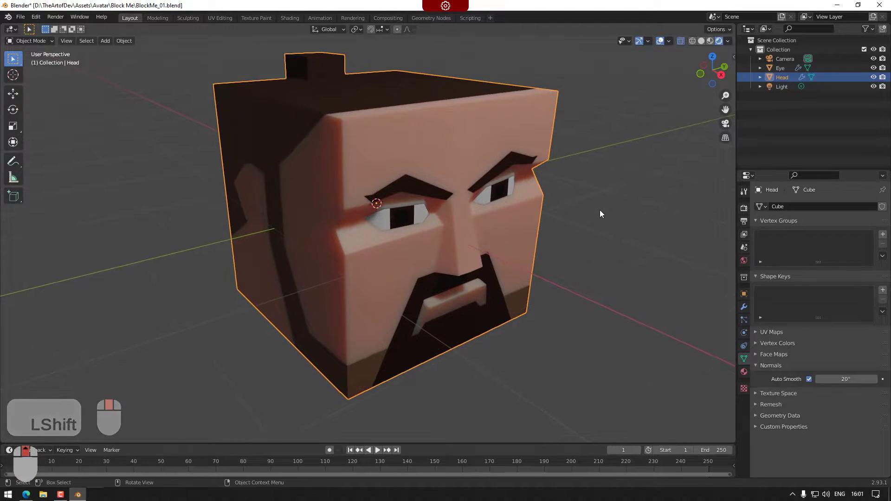
left_click(54, 17)
left_click(79, 28)
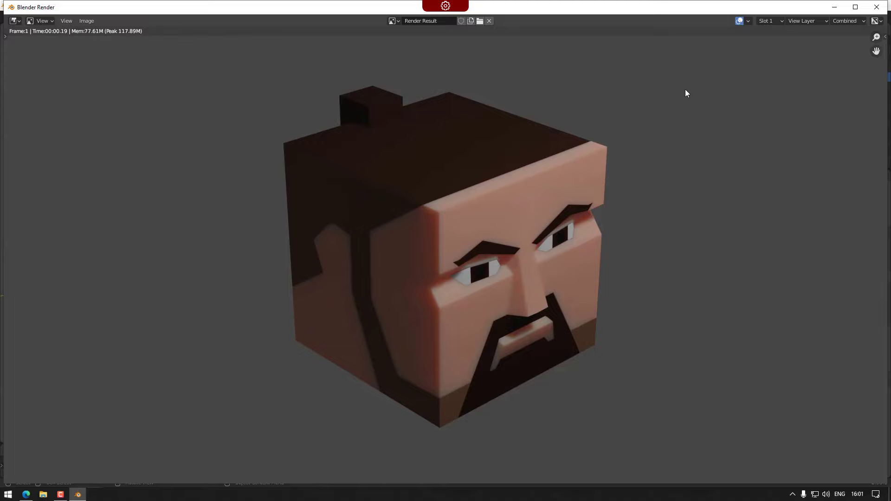
Step: Save the render as a PNG in the Renders folder, numbered one above 01_BlockMe_Head_Modeling_01.png, and close the render window
left_click(85, 21)
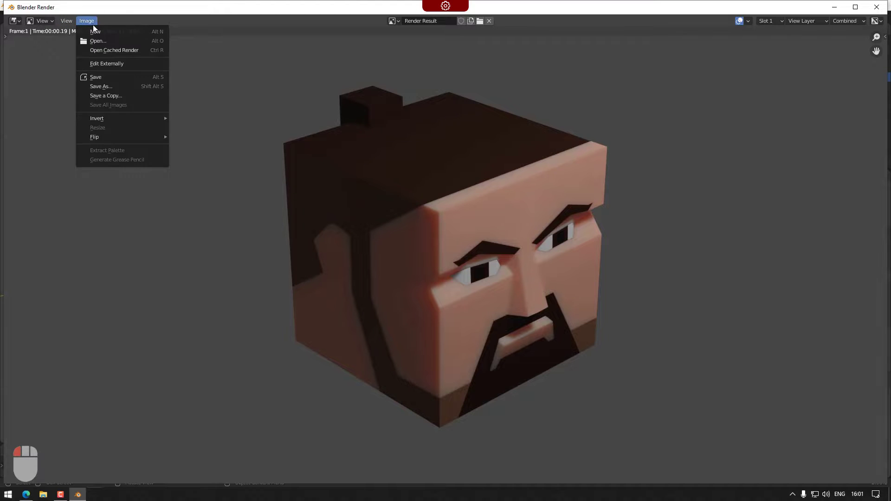
left_click(113, 88)
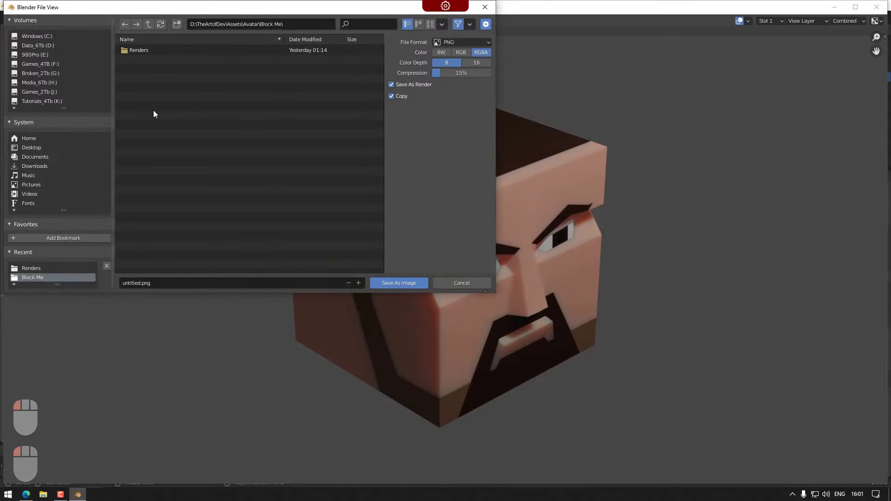
double_click(140, 50)
left_click(155, 51)
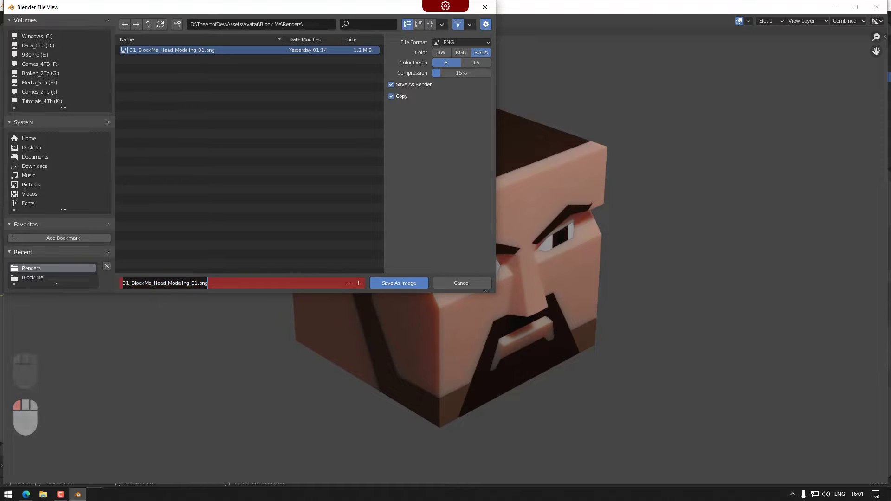
left_click(358, 283)
left_click(397, 283)
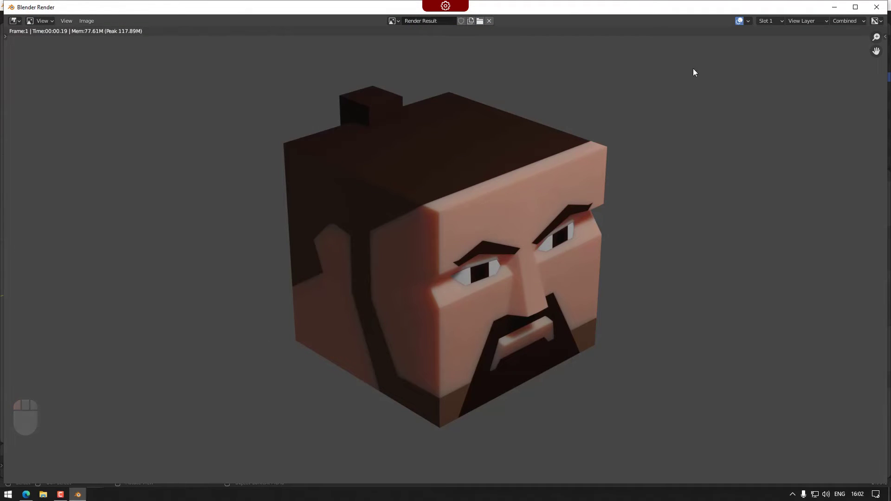
left_click(876, 7)
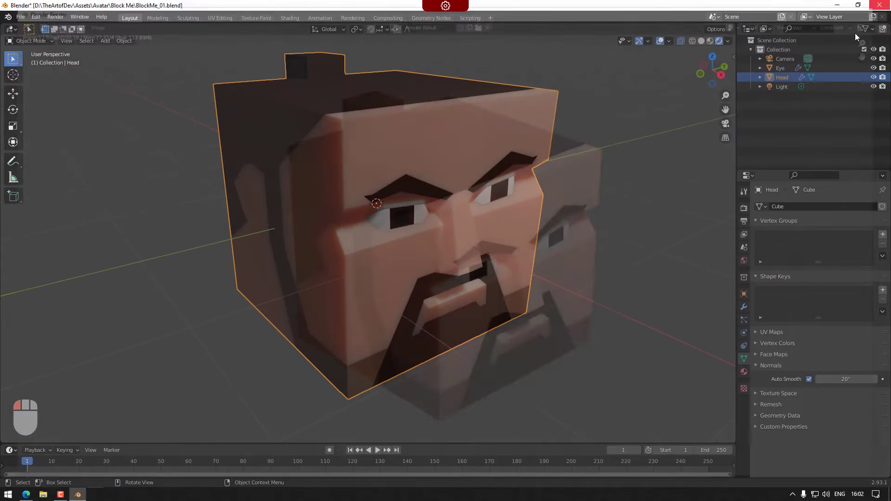
Step: Save the project in the Block Me folder as 01_BlockMe_02_FacialFeatures.blend
left_click(21, 17)
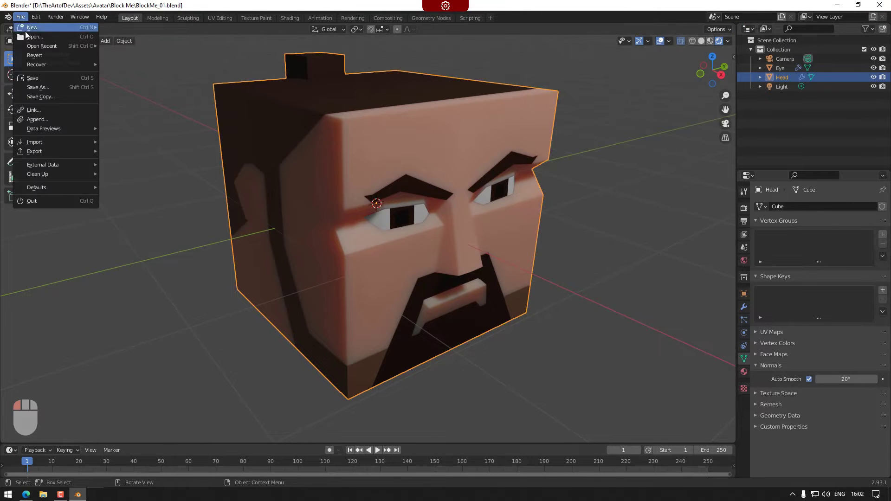
left_click(51, 88)
left_click(362, 155)
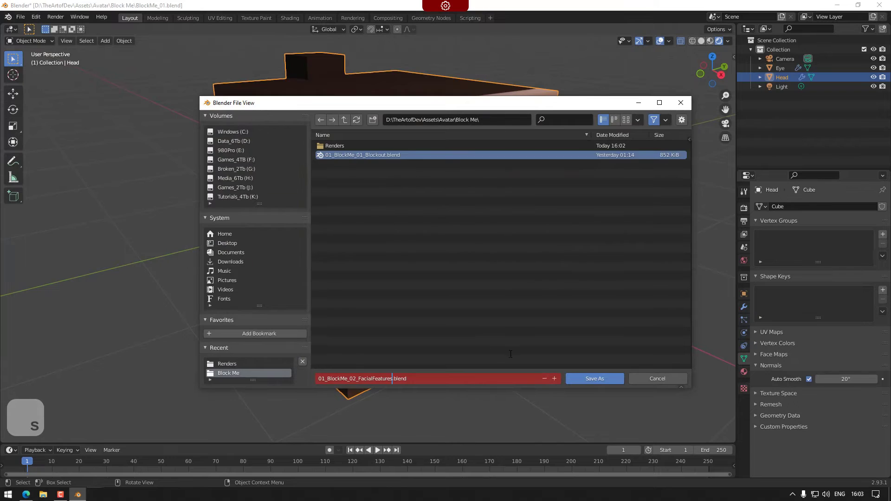
type("01_BlockMe_02_FacialFeatures.blend")
left_click(597, 378)
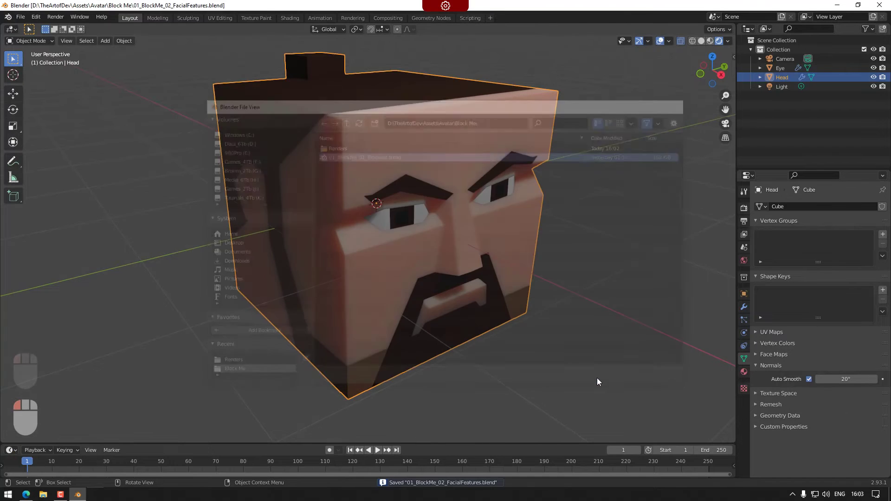